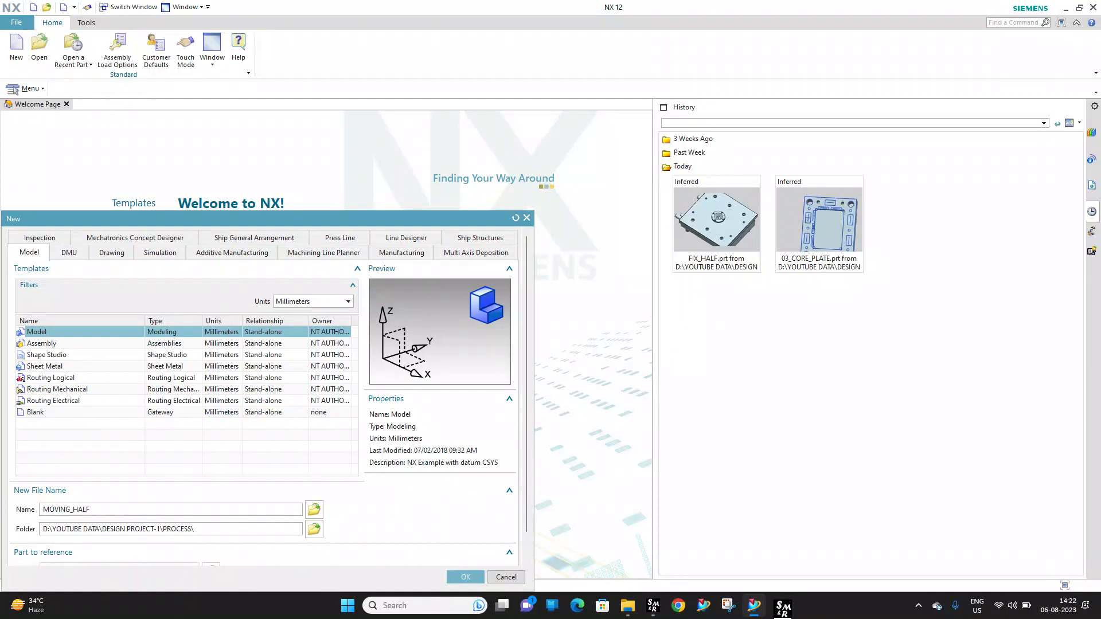
Create a millimetre Model part named MOVING_HALF in the PROCESS folder, and show the Assembly Navigator at a narrower width
{"action": "left_click", "coordinate": [465, 577]}
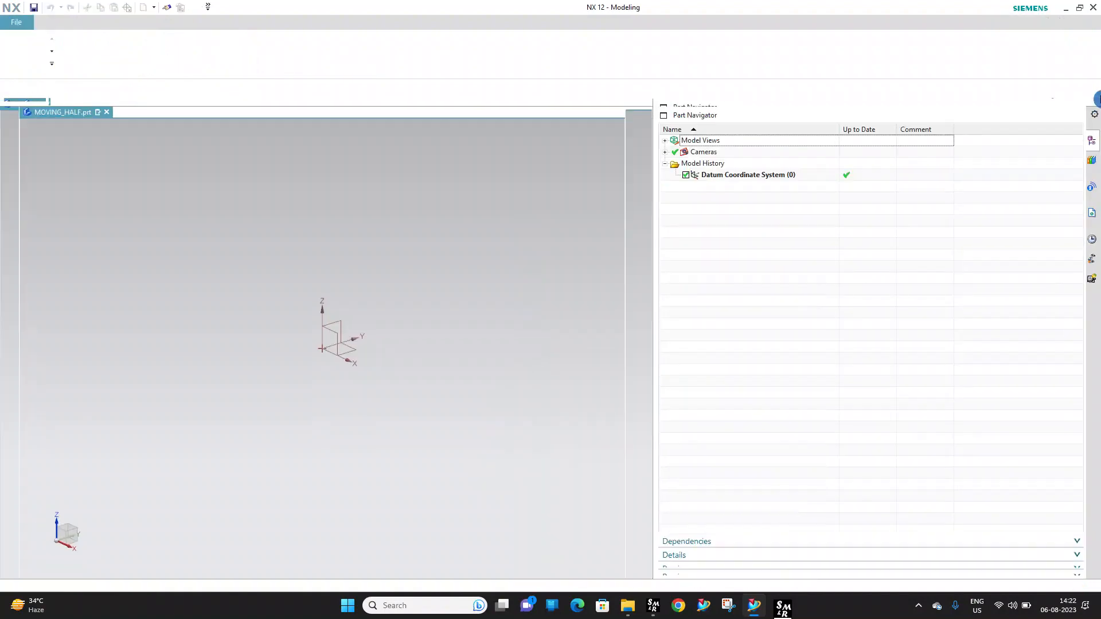
{"action": "left_click", "coordinate": [1094, 139]}
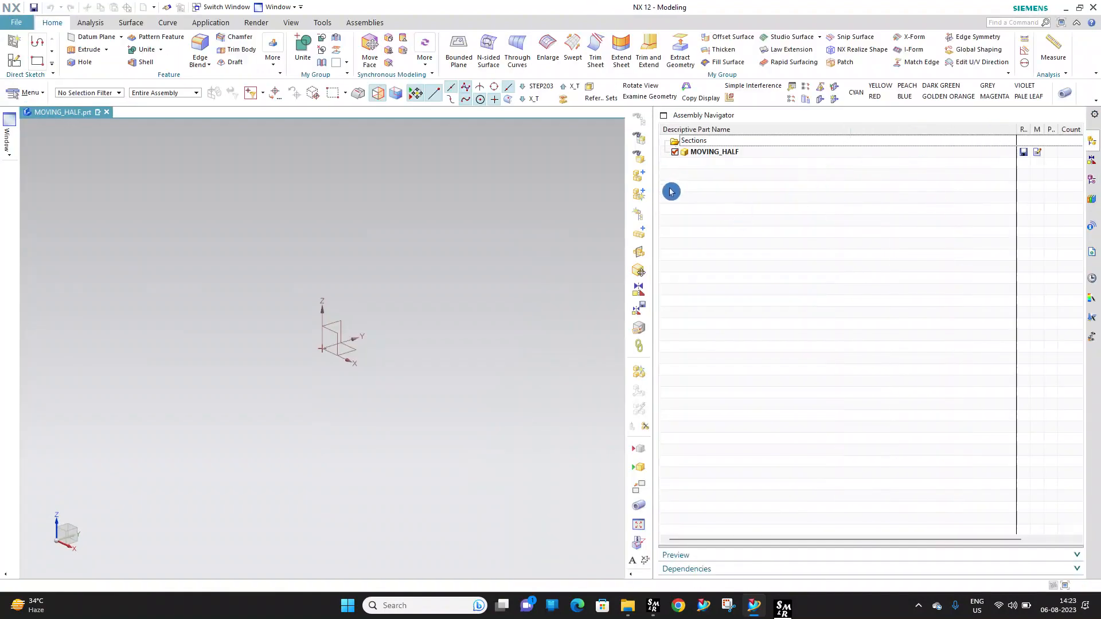
{"action": "left_click_drag", "start_coordinate": [654, 196], "coordinate": [781, 208]}
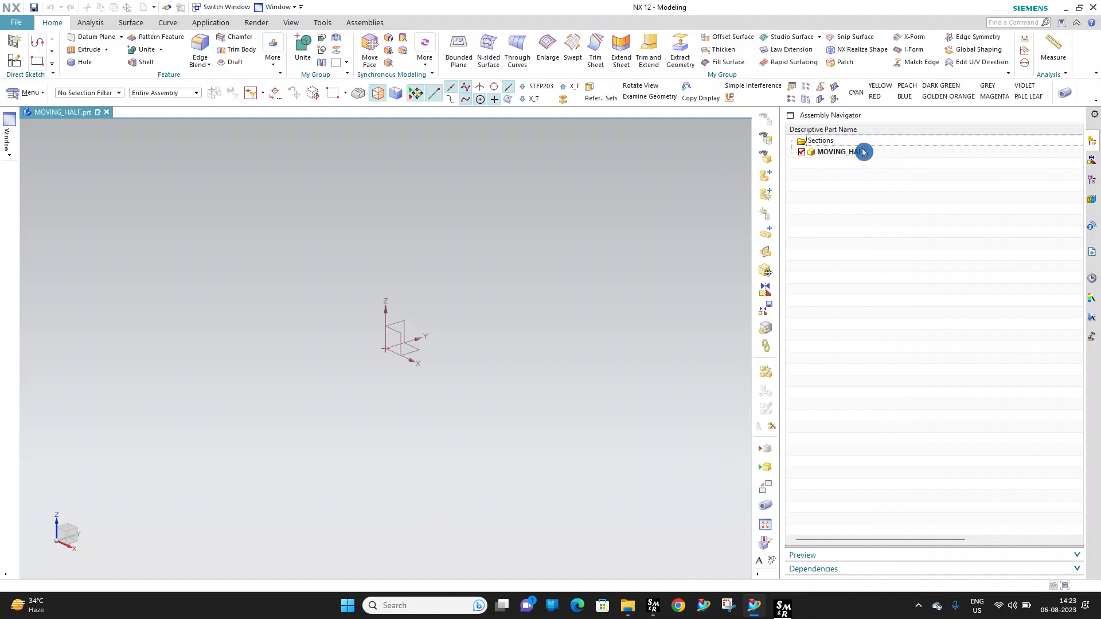
Create a new empty component named MH_MOULD_BASE from the Model template in the PROCESS folder under MOVING_HALF
{"action": "left_click", "coordinate": [775, 198]}
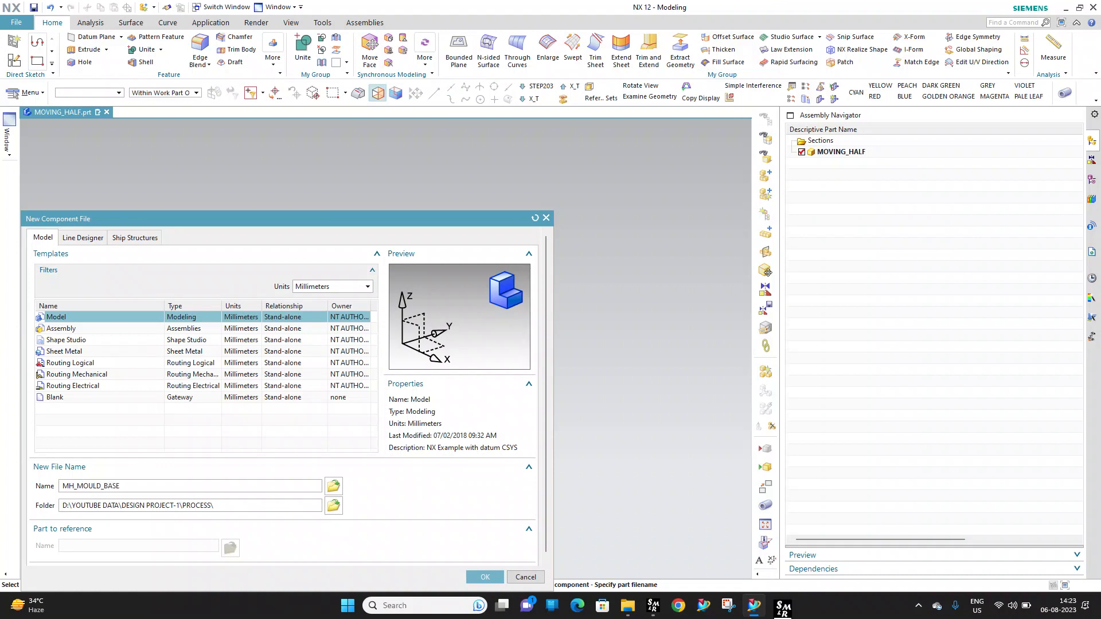
{"action": "middle_click", "coordinate": [111, 480]}
{"action": "middle_click", "coordinate": [111, 480]}
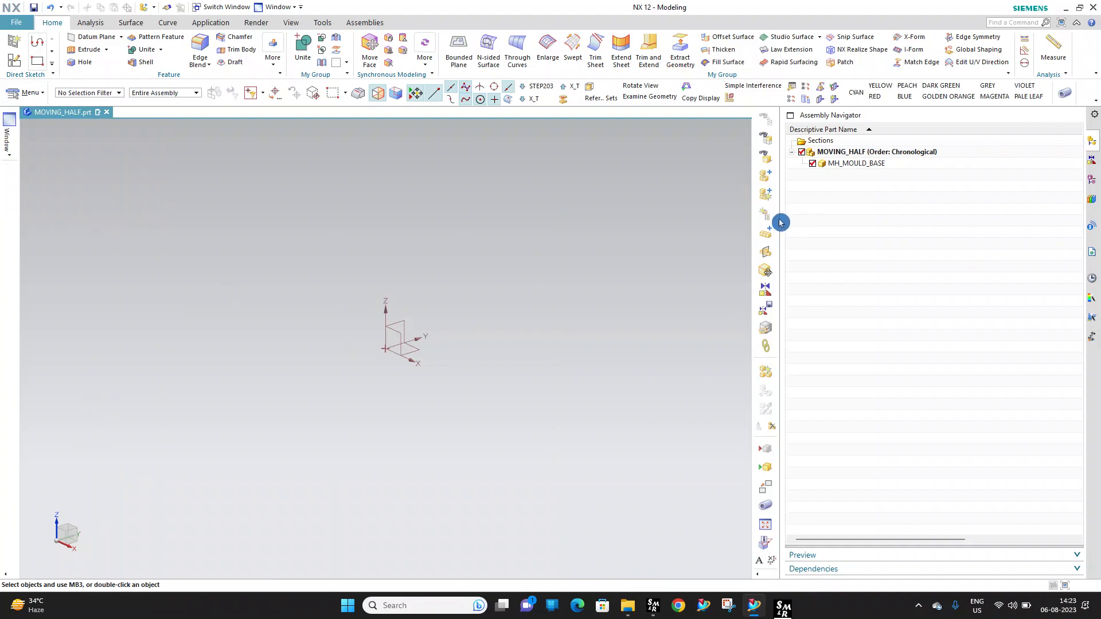
Narrow the part name column and resize the Assembly Navigator so the position and count columns fit
{"action": "left_click_drag", "start_coordinate": [779, 220], "coordinate": [664, 218]}
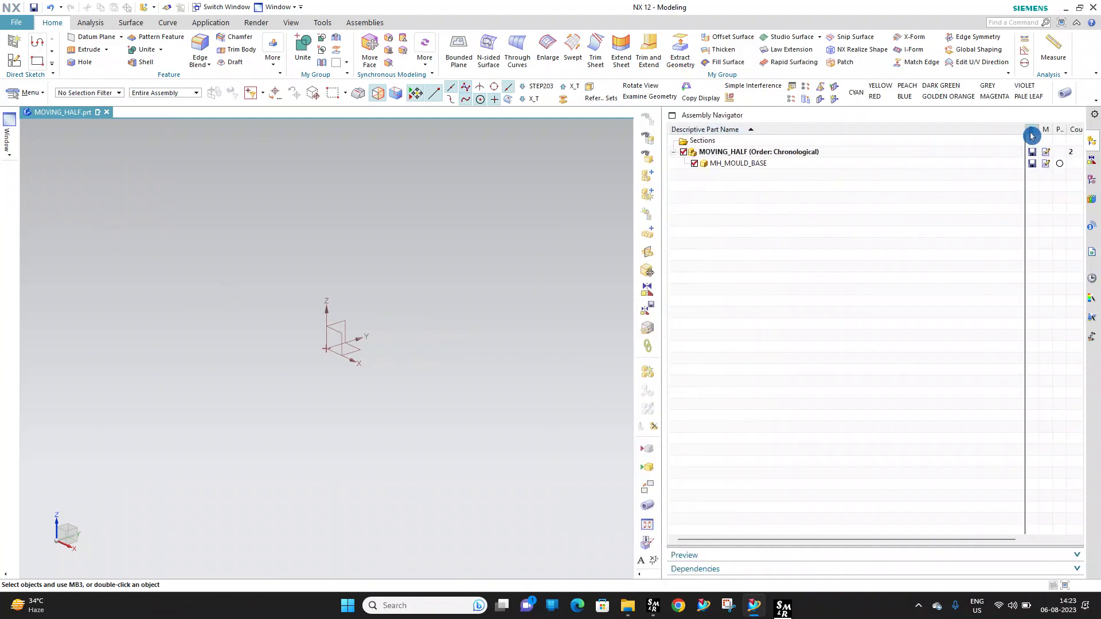
{"action": "left_click_drag", "start_coordinate": [1027, 130], "coordinate": [873, 129]}
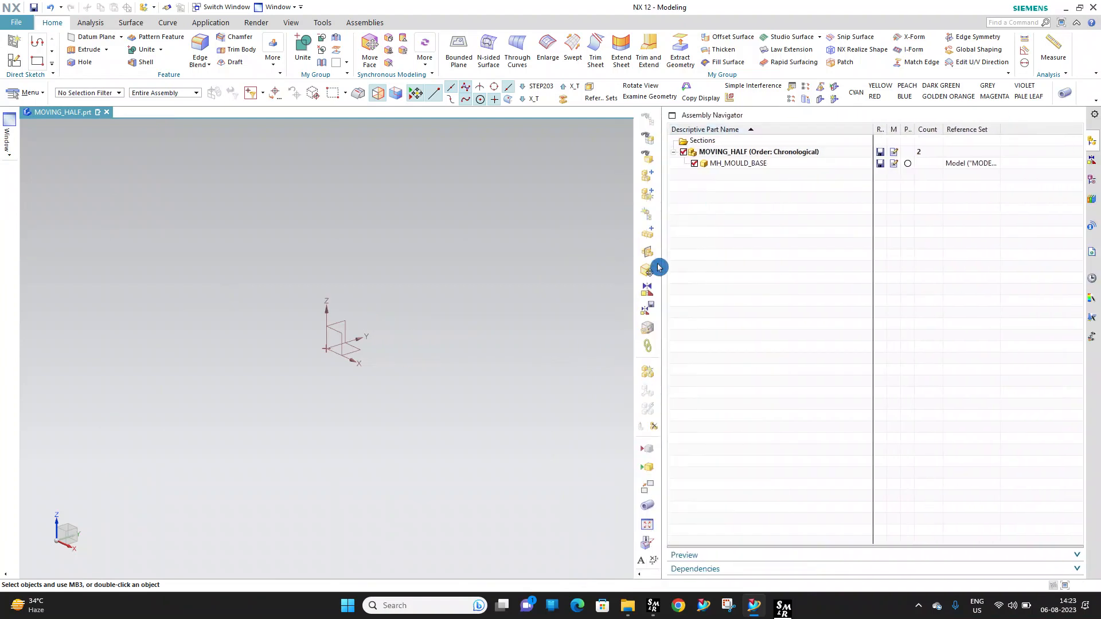
{"action": "left_click_drag", "start_coordinate": [664, 267], "coordinate": [804, 262]}
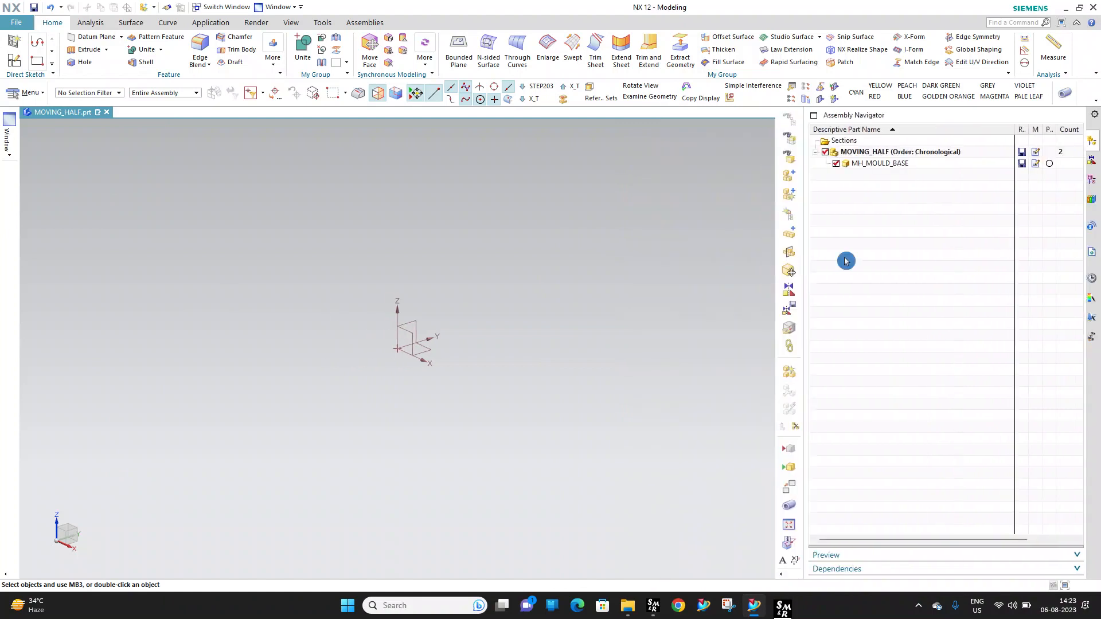
{"action": "middle_click_drag", "start_coordinate": [442, 322], "coordinate": [367, 361]}
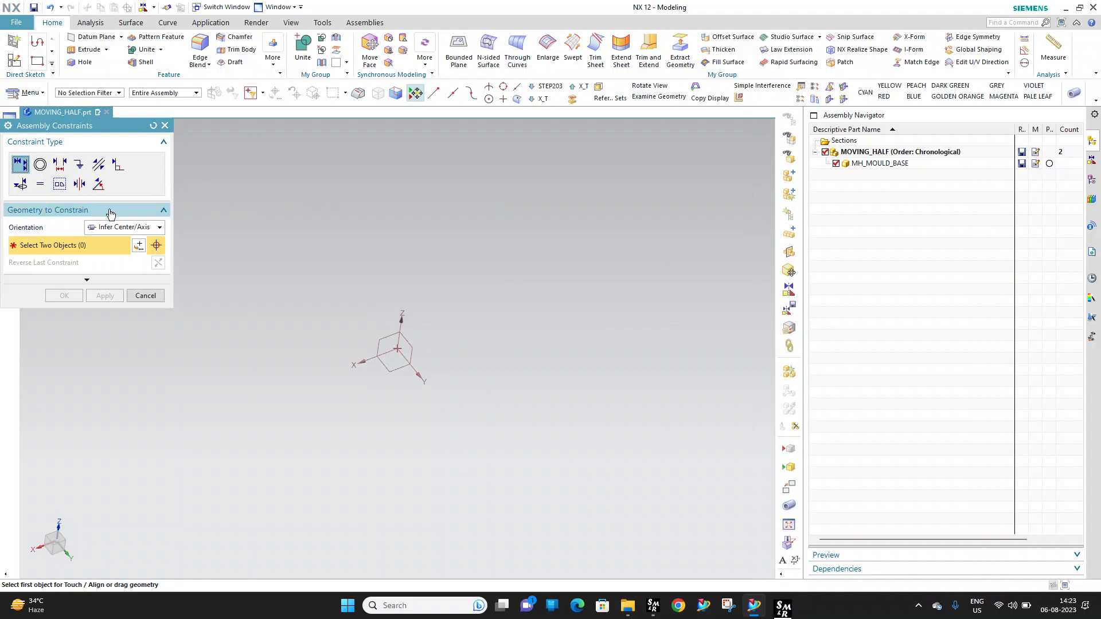
{"action": "left_click", "coordinate": [143, 228]}
{"action": "left_click", "coordinate": [112, 265]}
{"action": "left_click", "coordinate": [414, 349]}
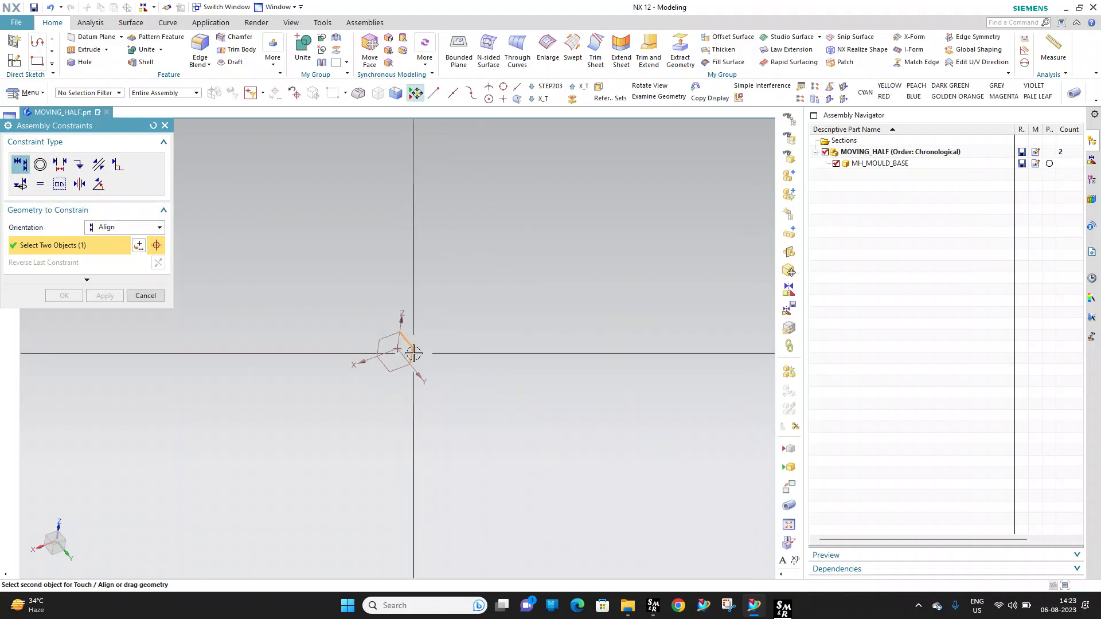
{"action": "key", "text": "Escape"}
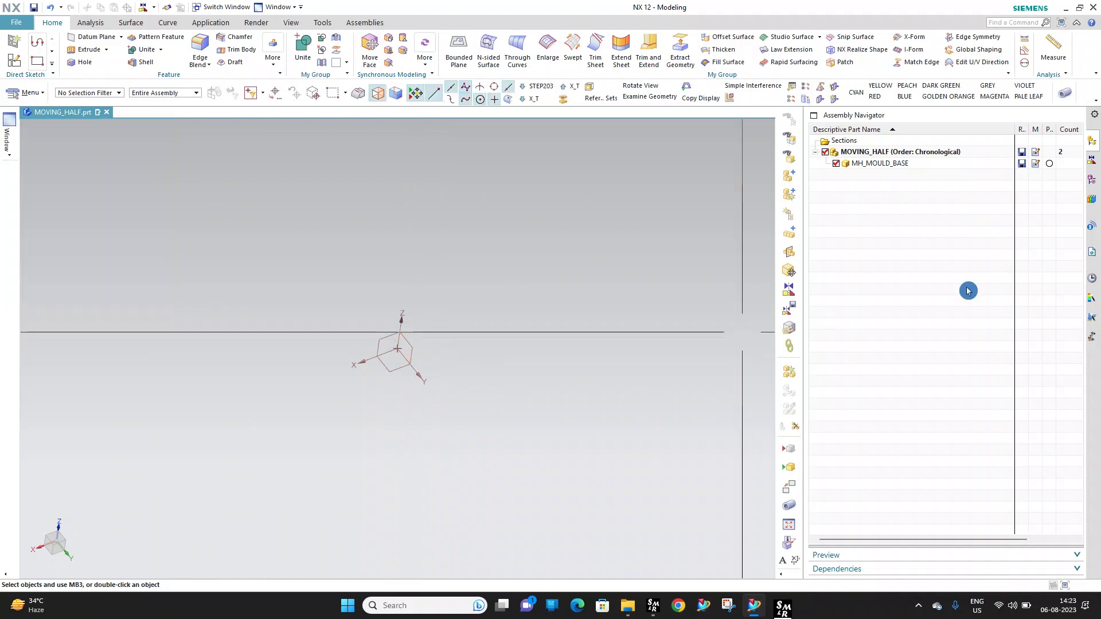
Replace the reference set of the MH_MOULD_BASE component
{"action": "right_click", "coordinate": [882, 166]}
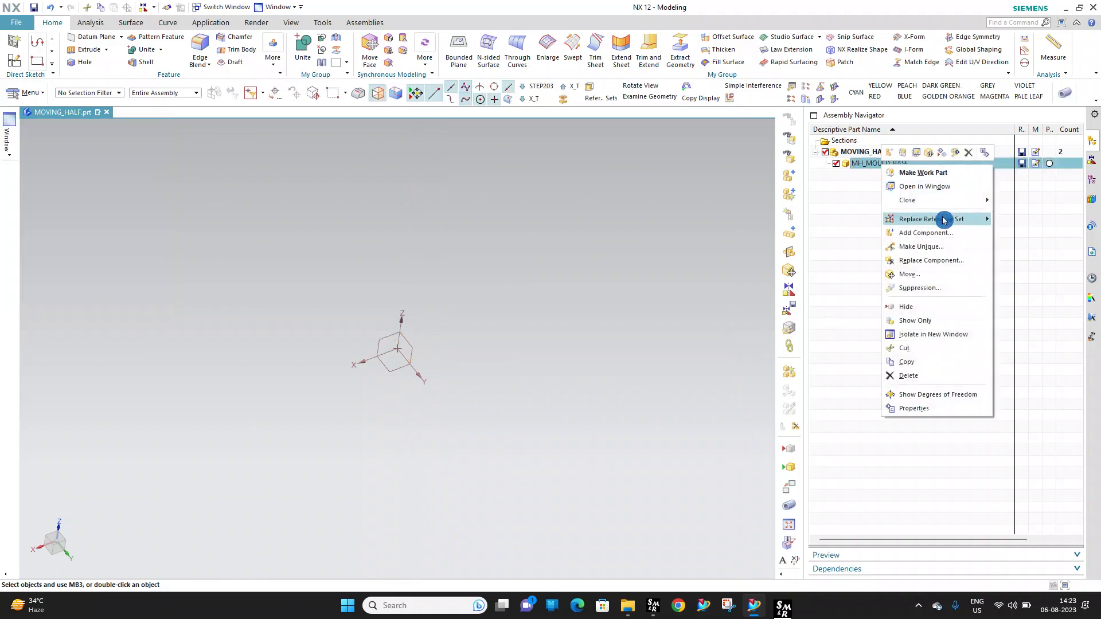
{"action": "mouse_move", "coordinate": [941, 220]}
{"action": "left_click", "coordinate": [994, 247]}
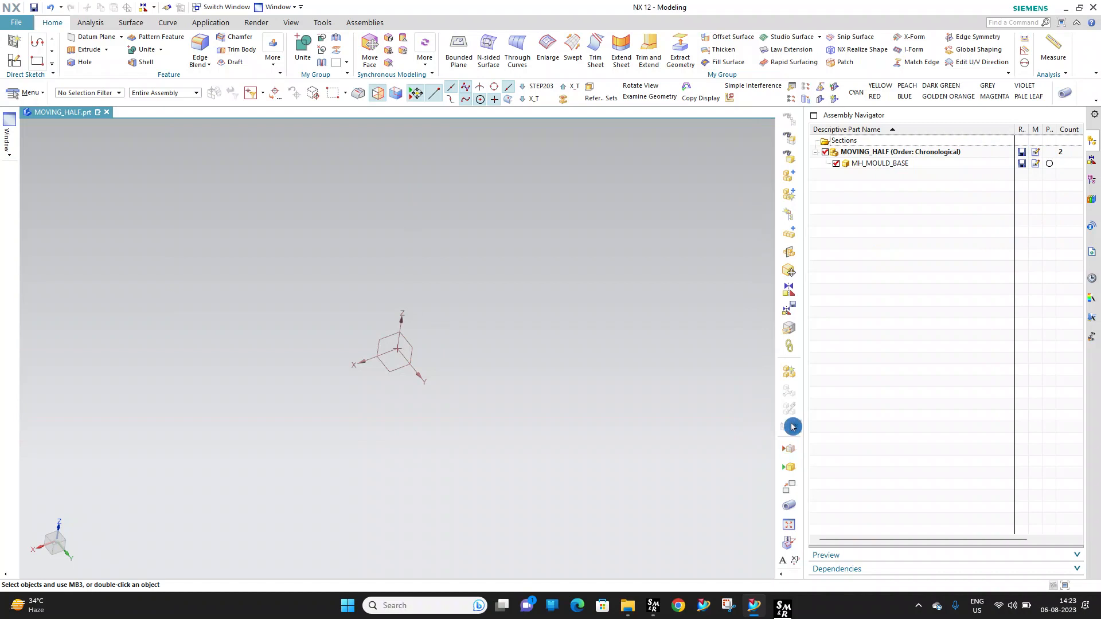
Constrain MH_MOULD_BASE to MOVING_HALF by aligning its three datum planes with the matching assembly datum planes
{"action": "left_click", "coordinate": [790, 294]}
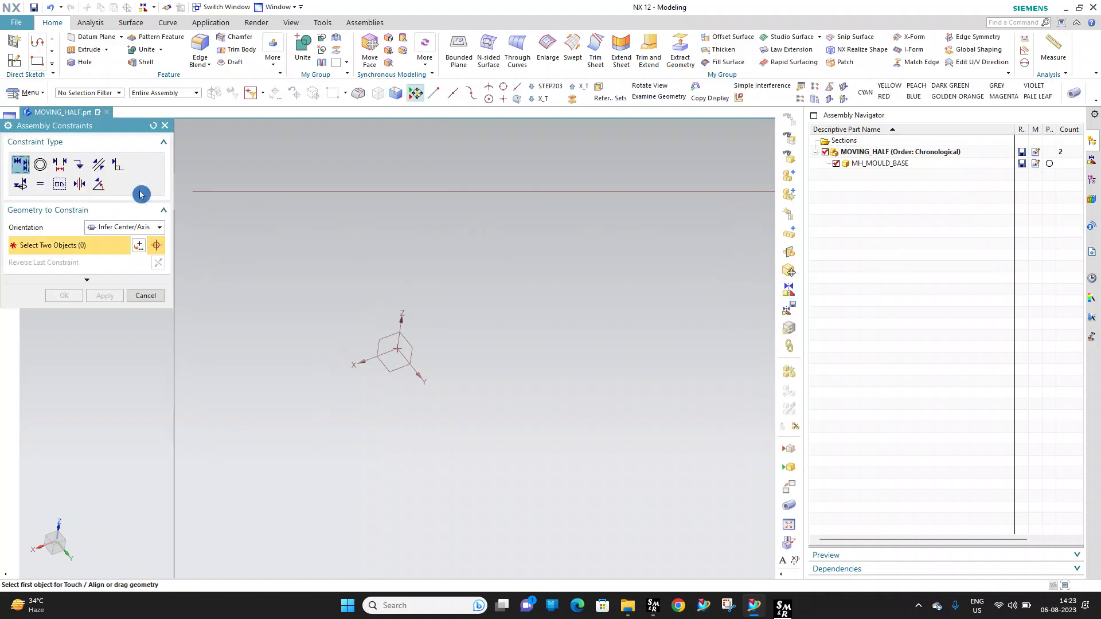
{"action": "left_click", "coordinate": [122, 227]}
{"action": "left_click", "coordinate": [118, 269]}
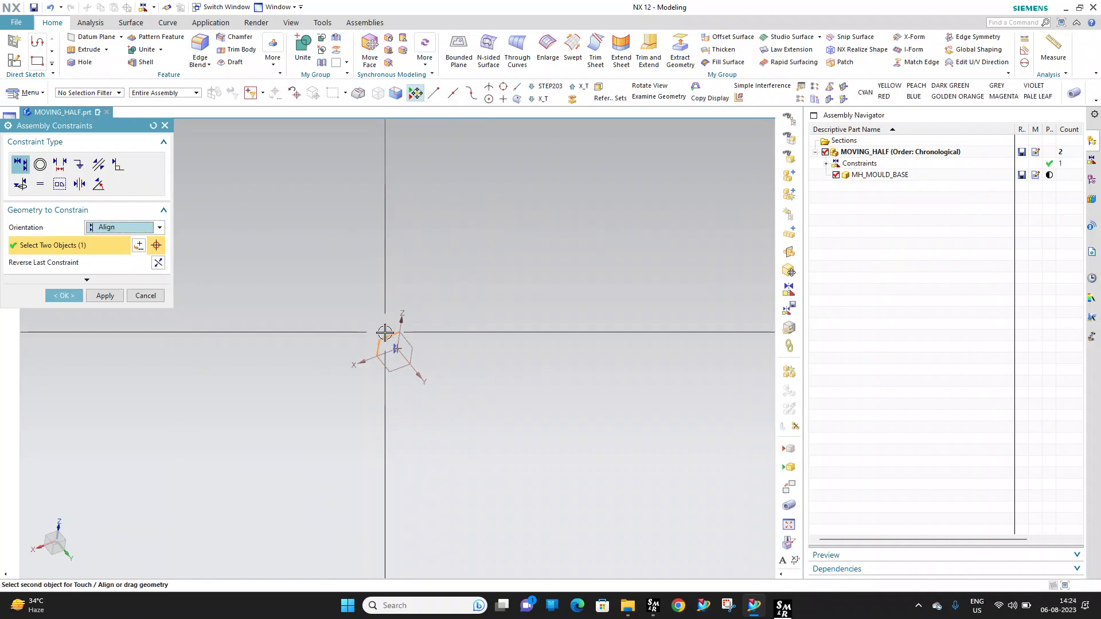
{"action": "left_click", "coordinate": [419, 370]}
{"action": "left_click", "coordinate": [397, 369]}
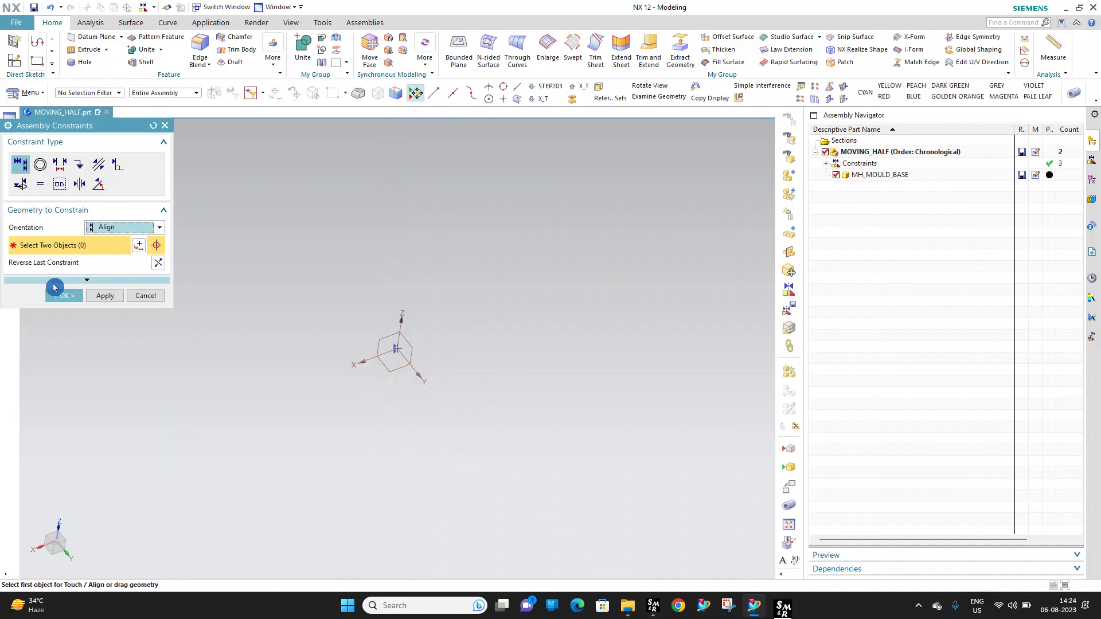
{"action": "left_click", "coordinate": [63, 293]}
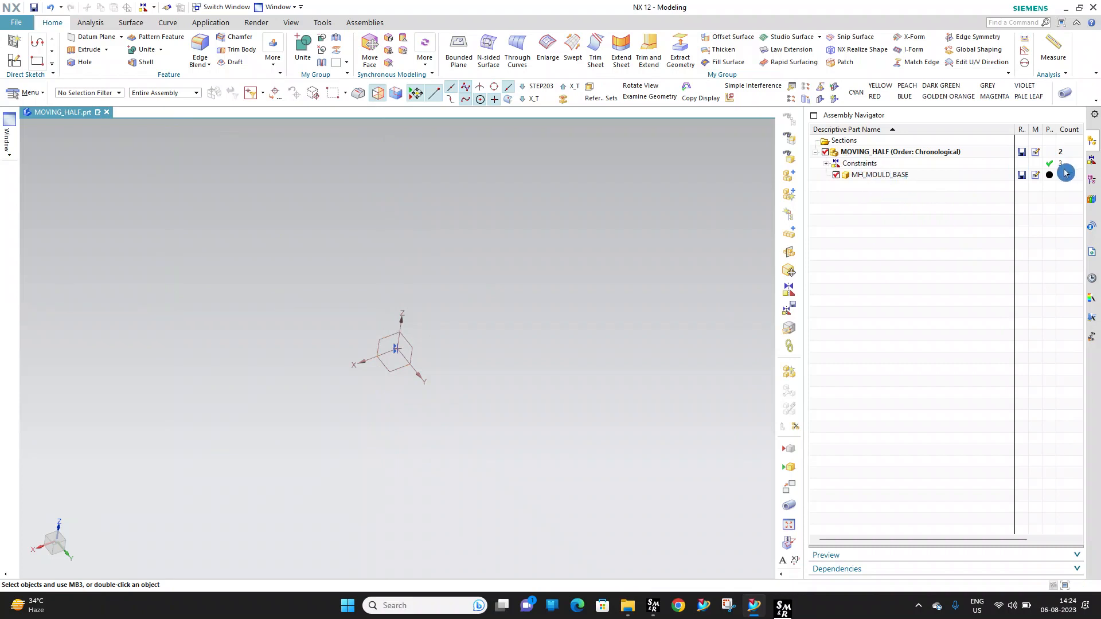
Turn off the display of MOVING_HALF's assembly constraints in the graphics window
{"action": "right_click", "coordinate": [870, 169]}
{"action": "left_click", "coordinate": [904, 174]}
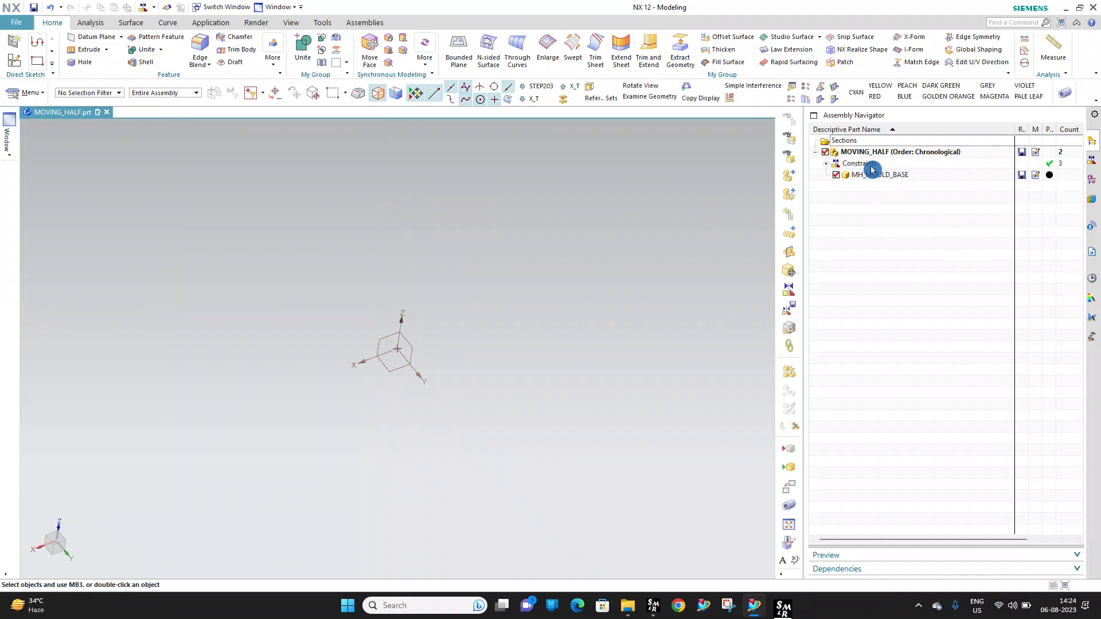
{"action": "right_click", "coordinate": [870, 170]}
{"action": "left_click", "coordinate": [904, 188]}
Make MH_MOULD_BASE the work part within the MOVING_HALF assembly
{"action": "double_click", "coordinate": [879, 175]}
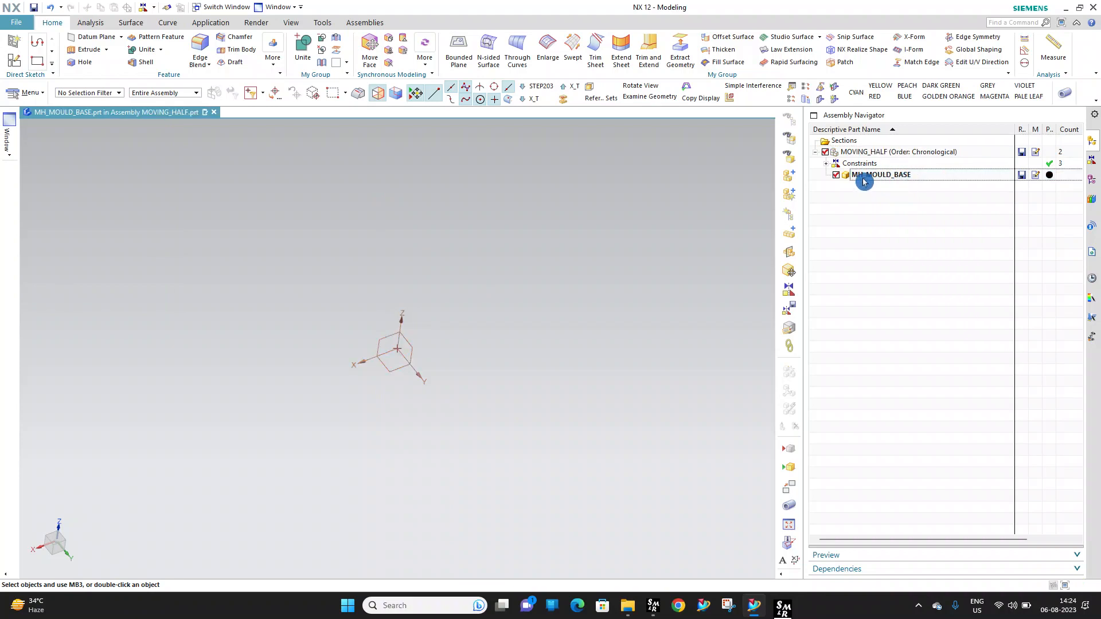
{"action": "left_click", "coordinate": [893, 154]}
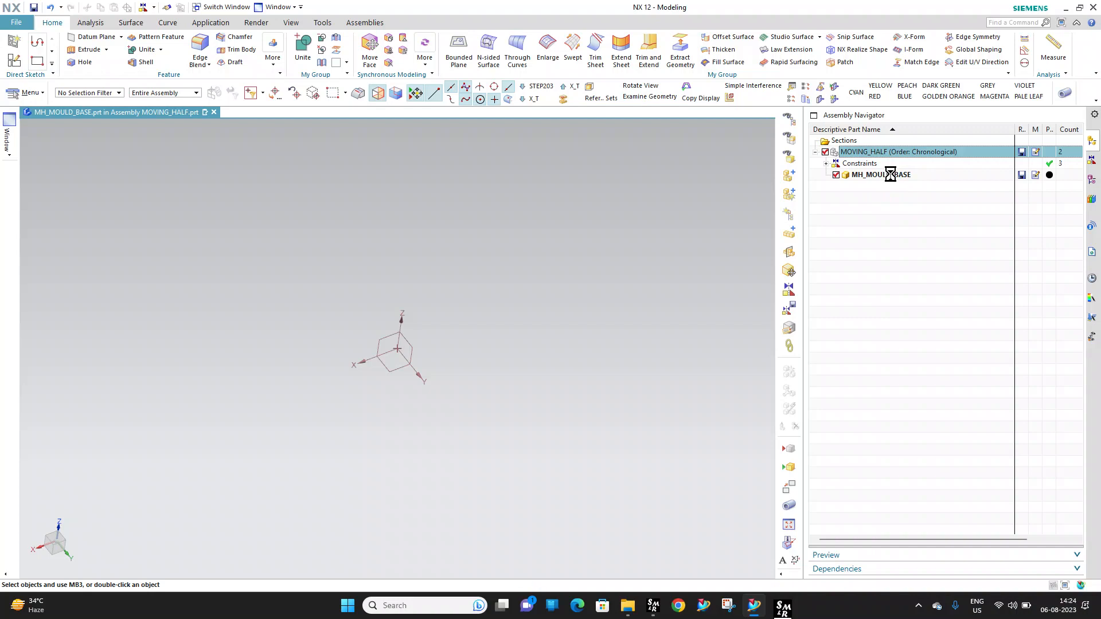
{"action": "left_click", "coordinate": [890, 176]}
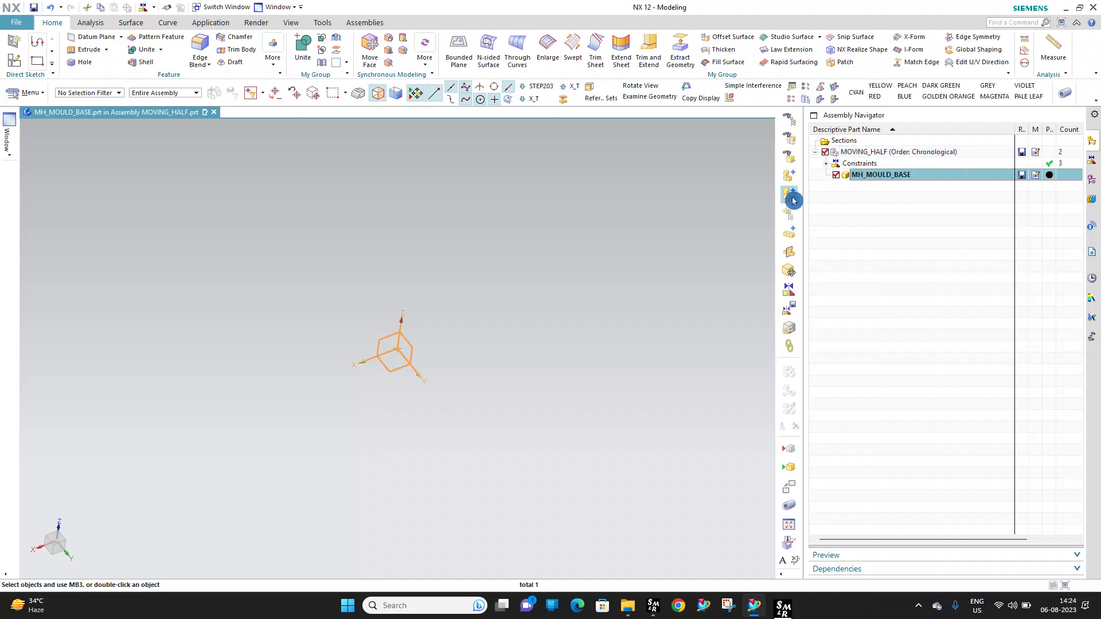
Add the existing part 03_CORE_PLATE to MH_MOULD_BASE, with an Absolute anchor at the Absolute - Work Part location
{"action": "left_click", "coordinate": [788, 176]}
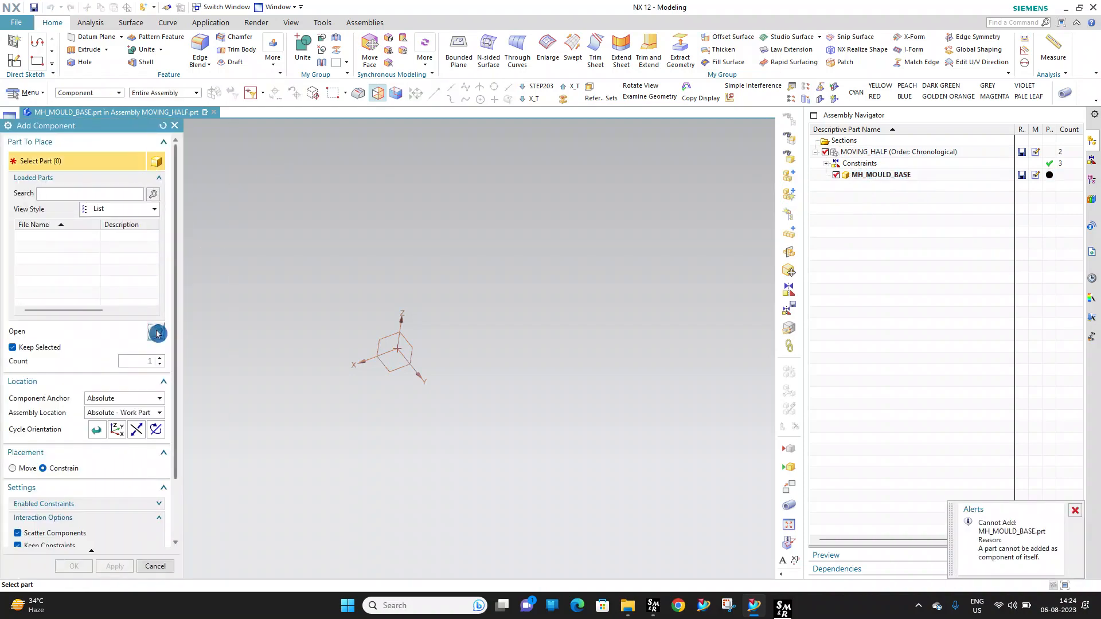
{"action": "left_click", "coordinate": [156, 331]}
{"action": "left_click", "coordinate": [101, 282]}
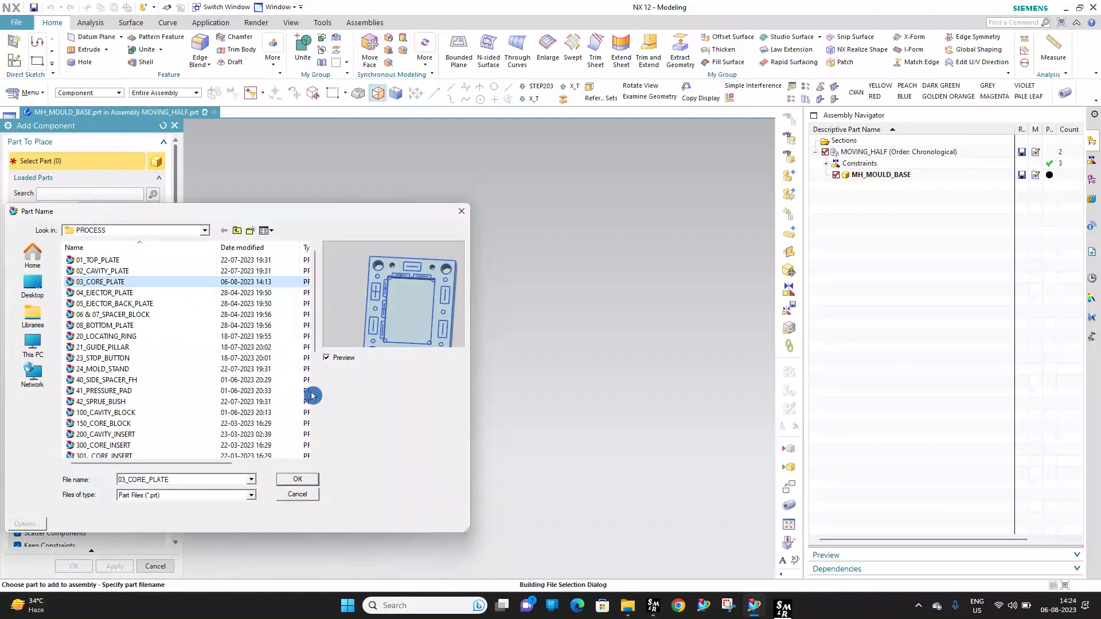
{"action": "left_click", "coordinate": [297, 479]}
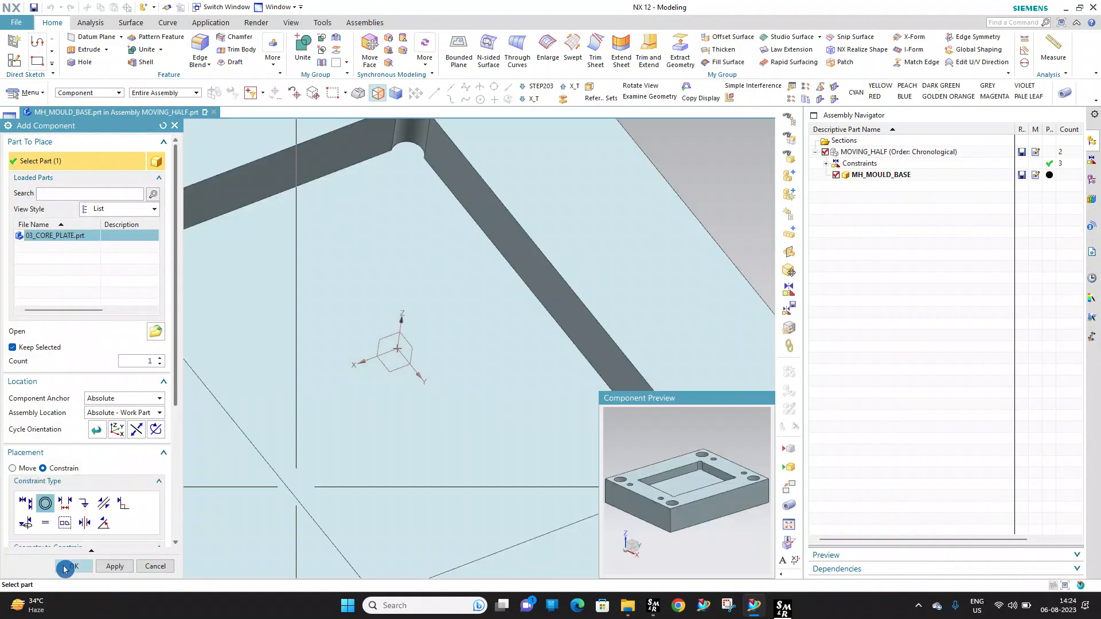
{"action": "left_click", "coordinate": [481, 322]}
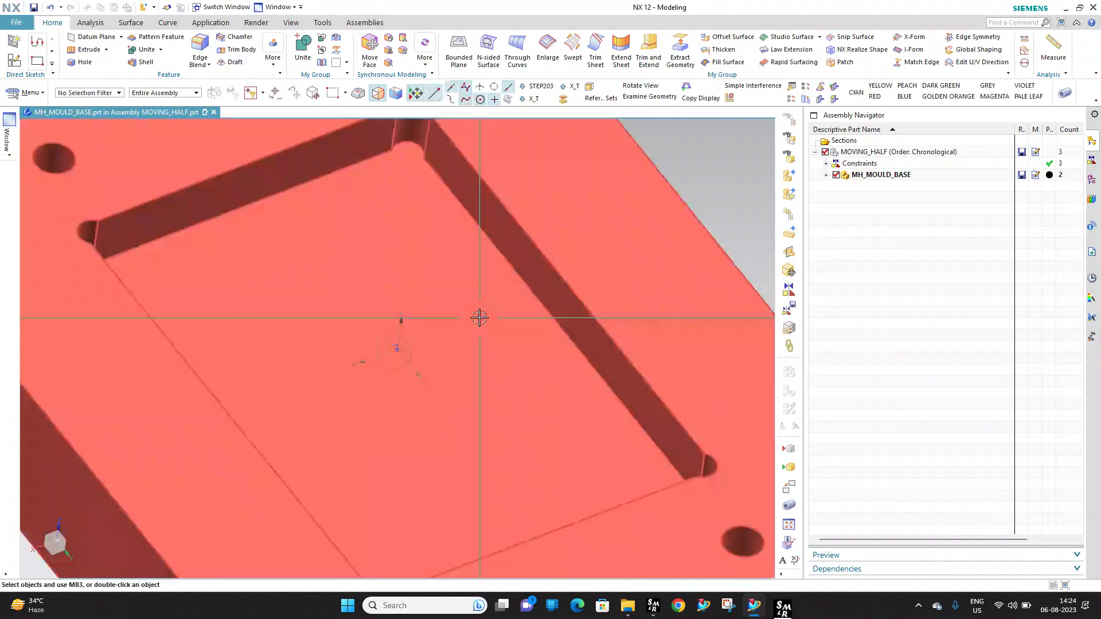
{"action": "scroll", "coordinate": [567, 224], "scroll_direction": "down", "scroll_amount": 5}
{"action": "middle_click_drag", "start_coordinate": [568, 224], "coordinate": [757, 195]}
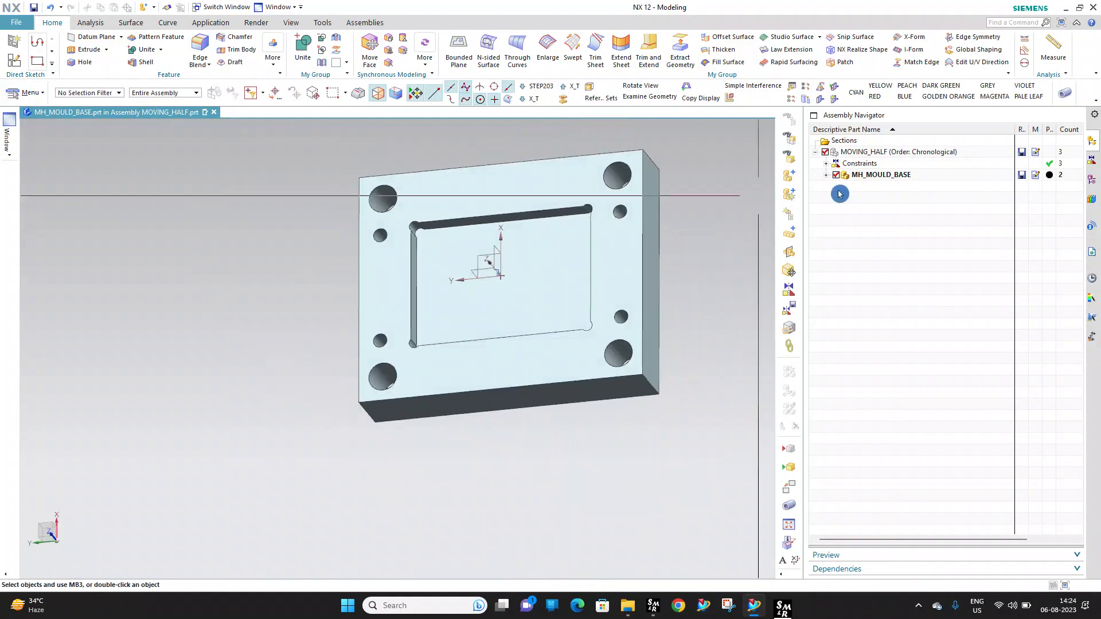
Delete the Fix constraint on 03_CORE_PLATE from the constraints of MH_MOULD_BASE
{"action": "left_click", "coordinate": [826, 175]}
{"action": "middle_click_drag", "start_coordinate": [543, 214], "coordinate": [597, 187]}
{"action": "right_click", "coordinate": [1052, 200]}
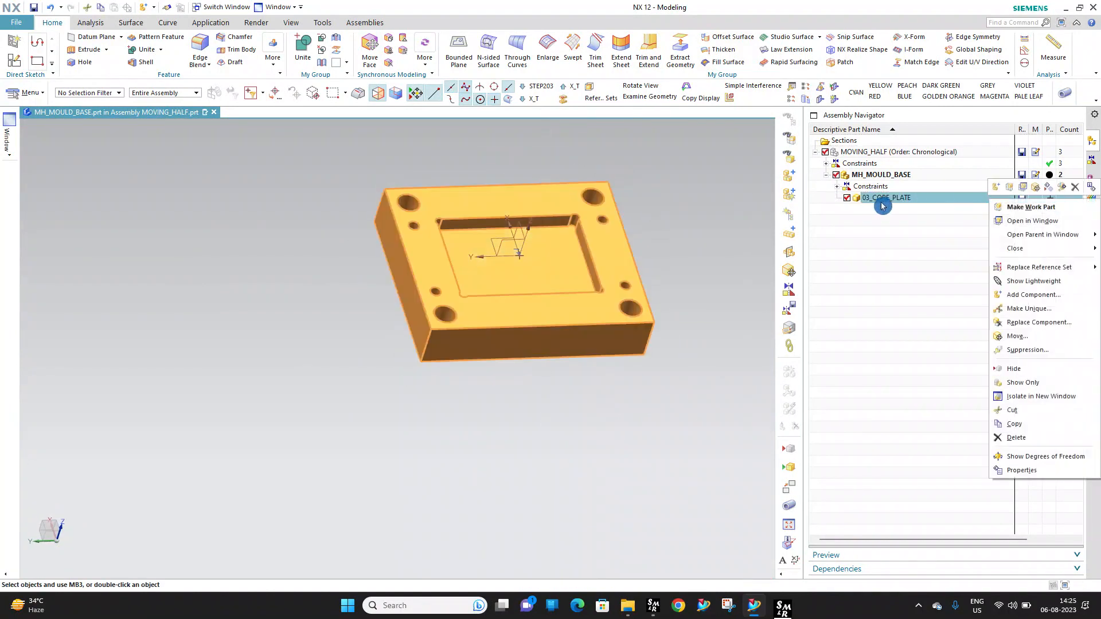
{"action": "left_click", "coordinate": [838, 187]}
{"action": "left_click", "coordinate": [907, 197]}
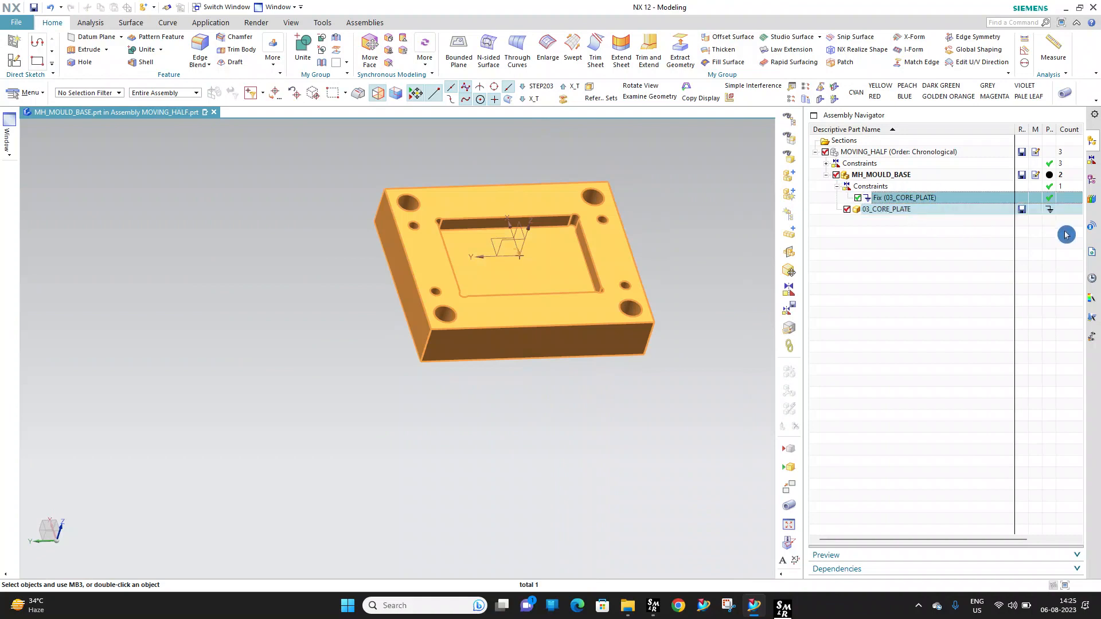
{"action": "key", "text": "Delete"}
{"action": "middle_click_drag", "start_coordinate": [600, 240], "coordinate": [439, 236]}
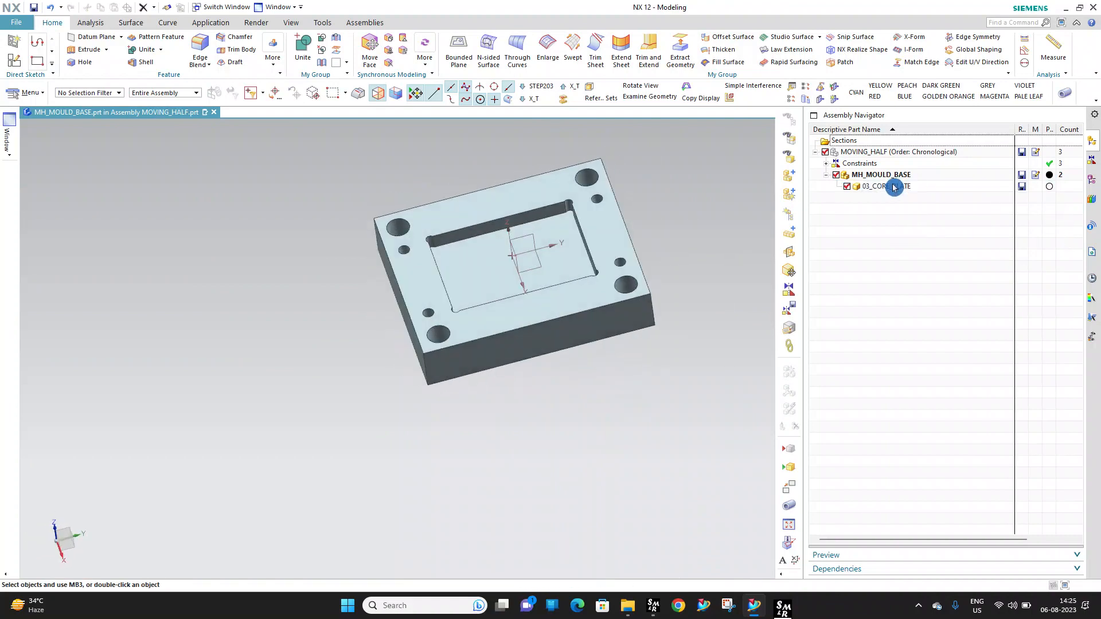
Replace the reference set of the 03_CORE_PLATE component
{"action": "middle_click_drag", "start_coordinate": [535, 245], "coordinate": [566, 232]}
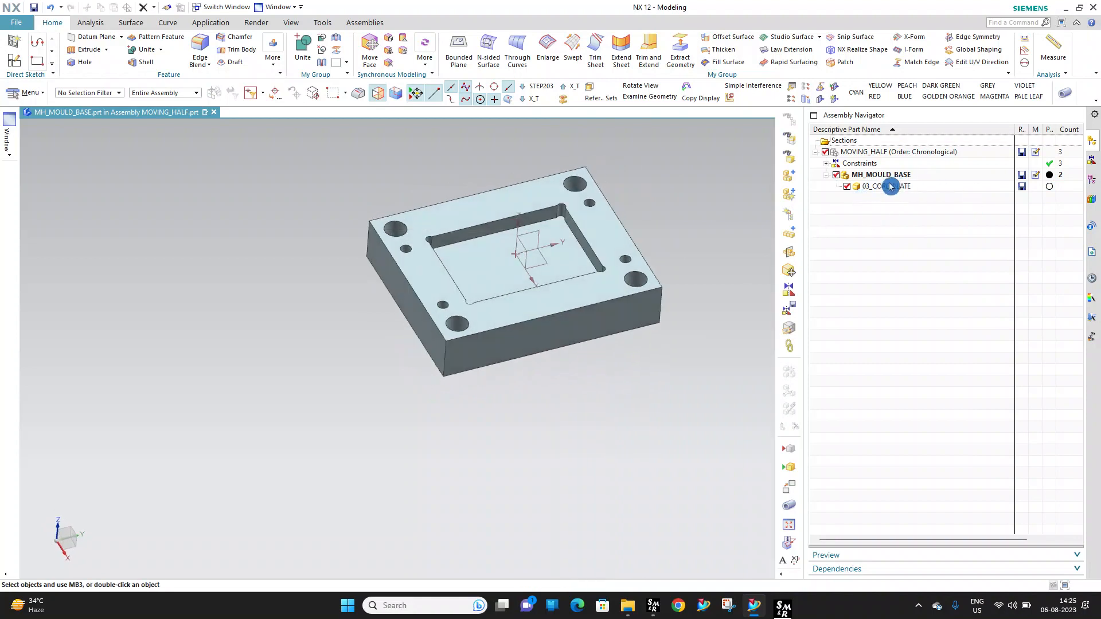
{"action": "right_click", "coordinate": [911, 193]}
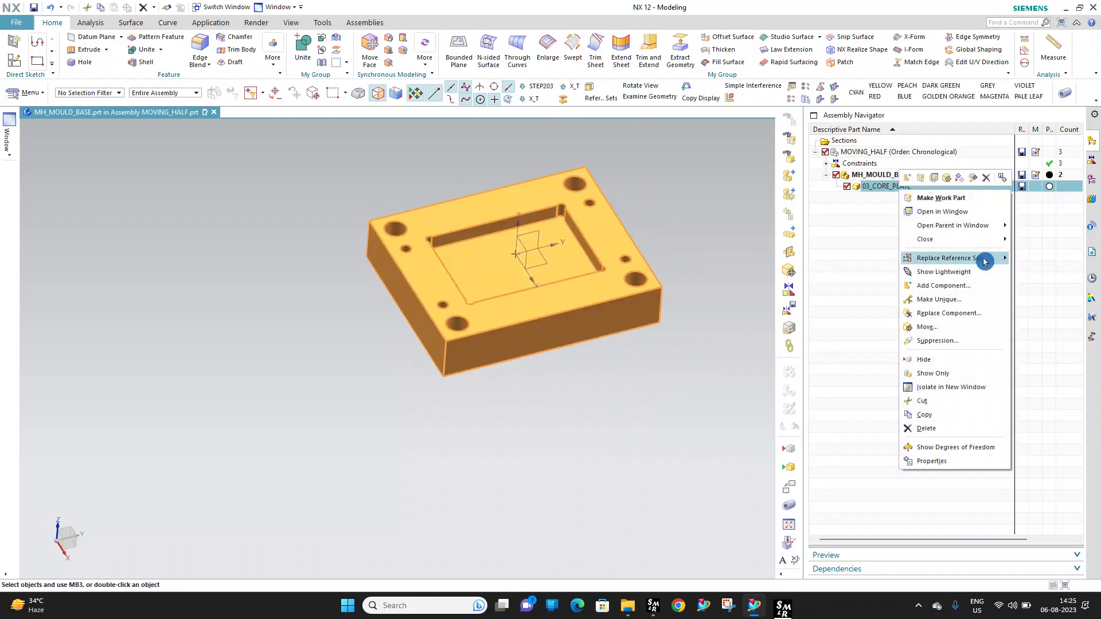
{"action": "mouse_move", "coordinate": [990, 258]}
{"action": "left_click", "coordinate": [1057, 279]}
{"action": "scroll", "coordinate": [636, 224], "scroll_direction": "down", "scroll_amount": 5}
{"action": "middle_click_drag", "start_coordinate": [644, 216], "coordinate": [649, 185]}
Constrain 03_CORE_PLATE in MH_MOULD_BASE with three Touch Align constraints, using Align orientation on the matching datum planes
{"action": "left_click", "coordinate": [875, 179]}
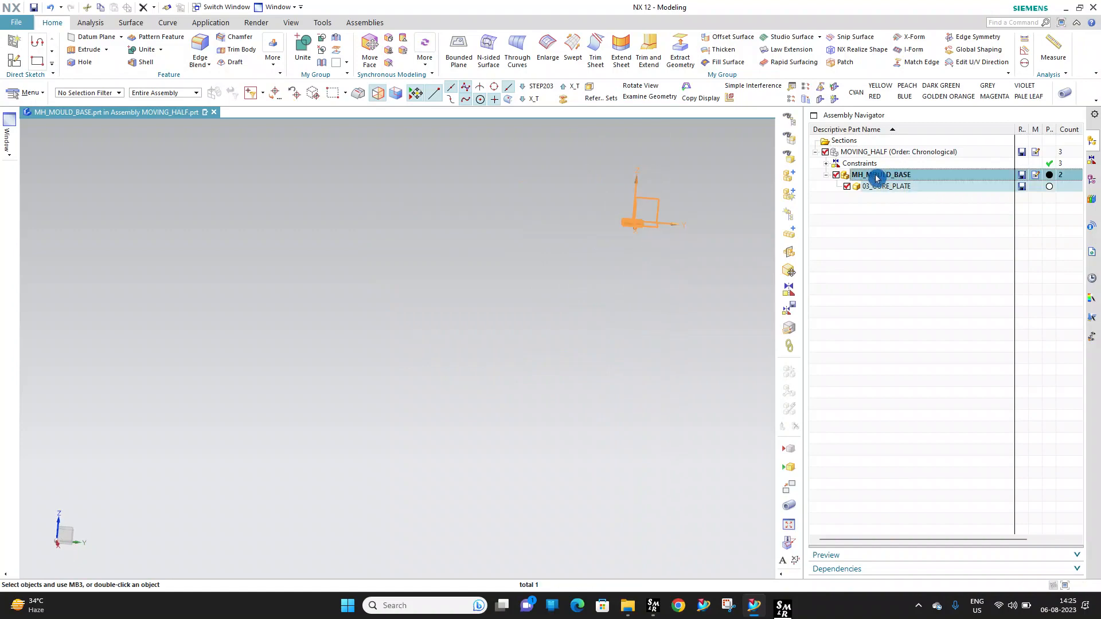
{"action": "middle_click_drag", "start_coordinate": [670, 225], "coordinate": [677, 252]}
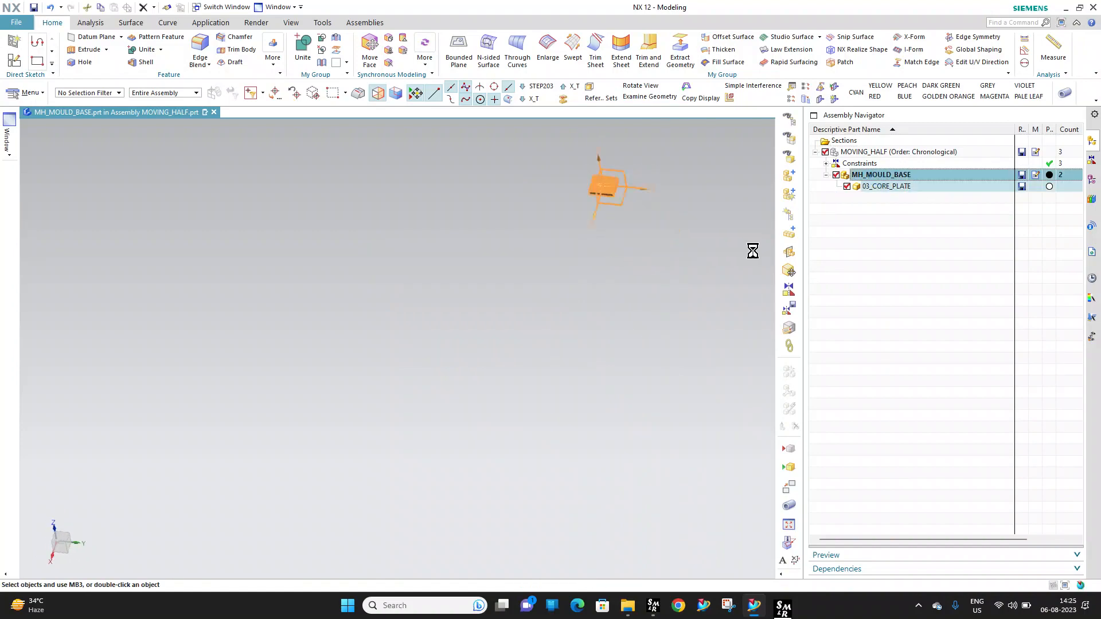
{"action": "key", "text": "End"}
{"action": "key", "text": "Escape"}
{"action": "scroll", "coordinate": [608, 246], "scroll_direction": "down", "scroll_amount": 2}
{"action": "middle_click_drag", "start_coordinate": [576, 243], "coordinate": [523, 266]}
{"action": "scroll", "coordinate": [582, 287], "scroll_direction": "down", "scroll_amount": 3}
{"action": "middle_click_drag", "start_coordinate": [589, 273], "coordinate": [632, 271]}
{"action": "scroll", "coordinate": [603, 256], "scroll_direction": "down", "scroll_amount": 5}
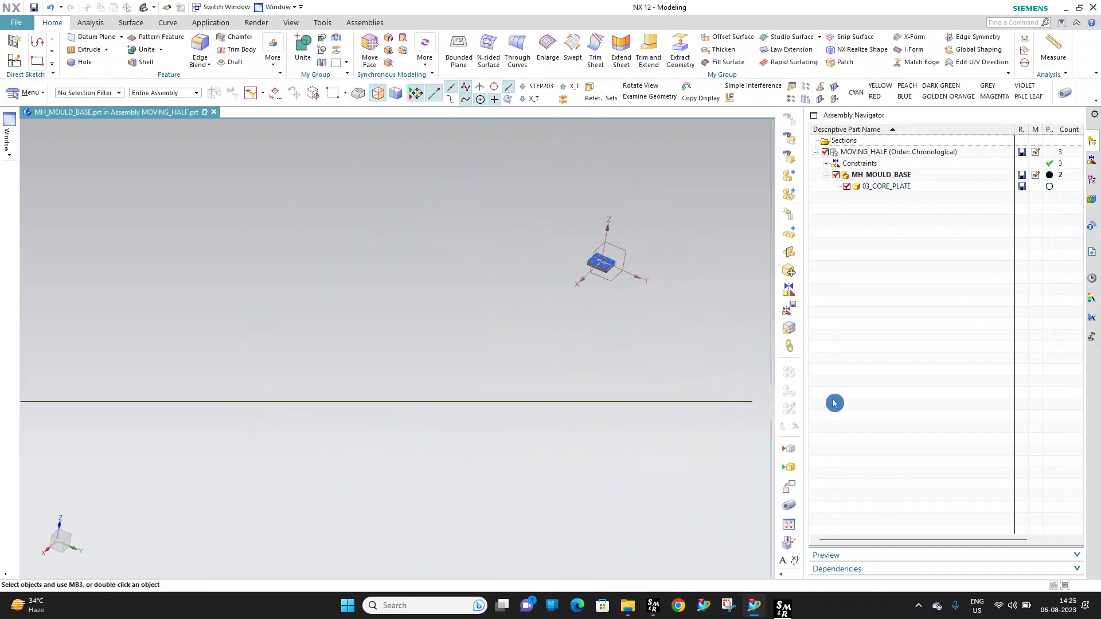
{"action": "left_click", "coordinate": [789, 289]}
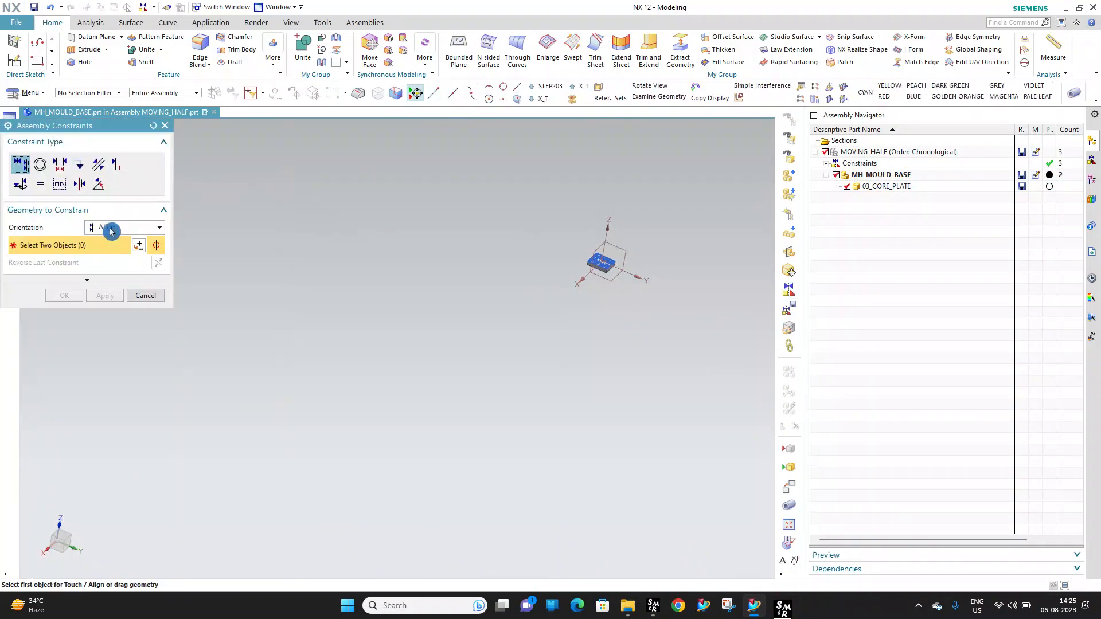
{"action": "left_click", "coordinate": [622, 251]}
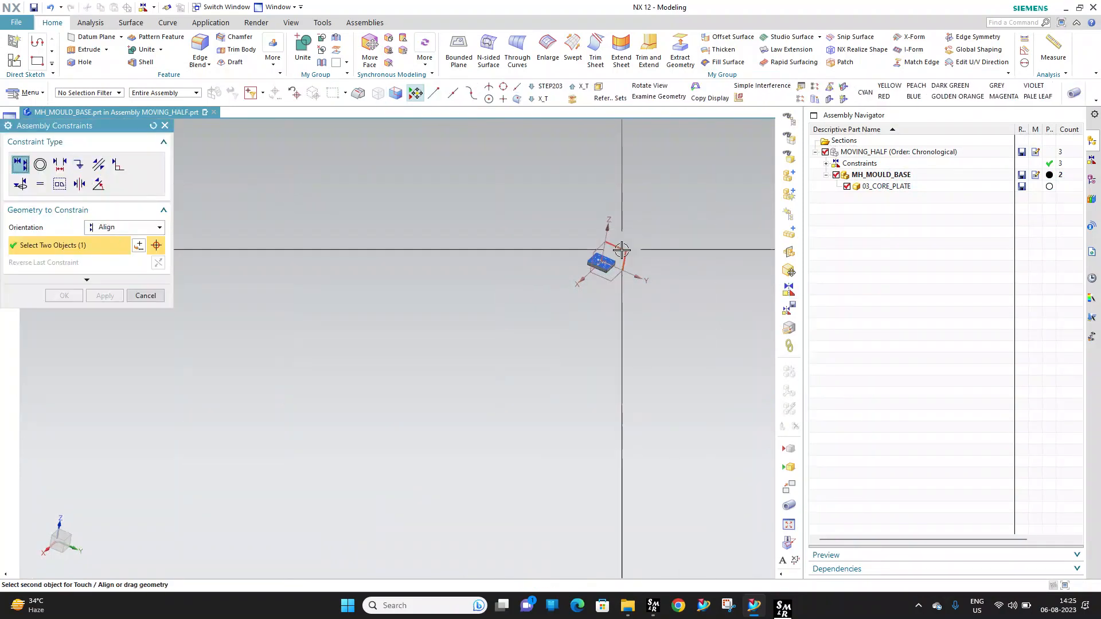
{"action": "left_click", "coordinate": [572, 222]}
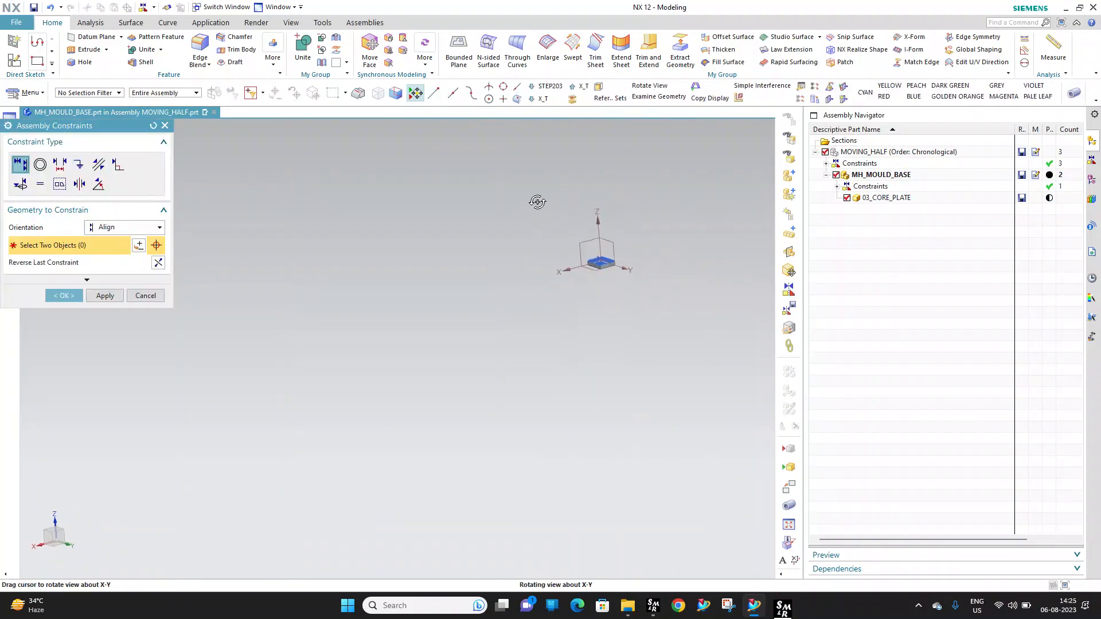
{"action": "left_click", "coordinate": [580, 249]}
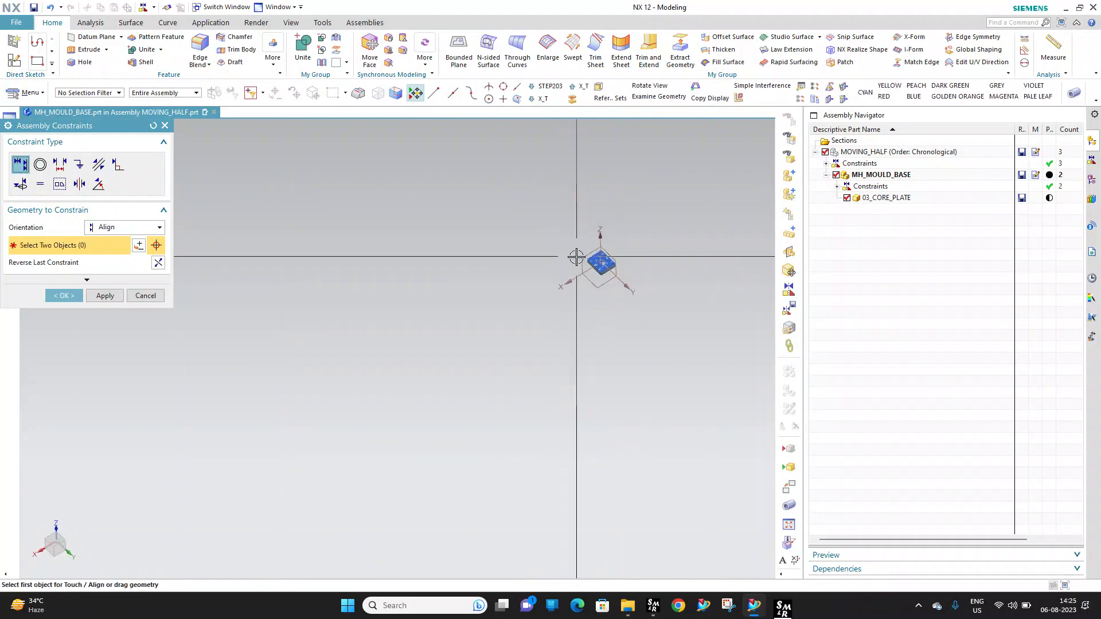
{"action": "left_click", "coordinate": [599, 289]}
{"action": "middle_click", "coordinate": [423, 205]}
Examine the pocket, holes and sketch curves of the constrained 03_CORE_PLATE from several angles
{"action": "scroll", "coordinate": [676, 285], "scroll_direction": "up", "scroll_amount": 12}
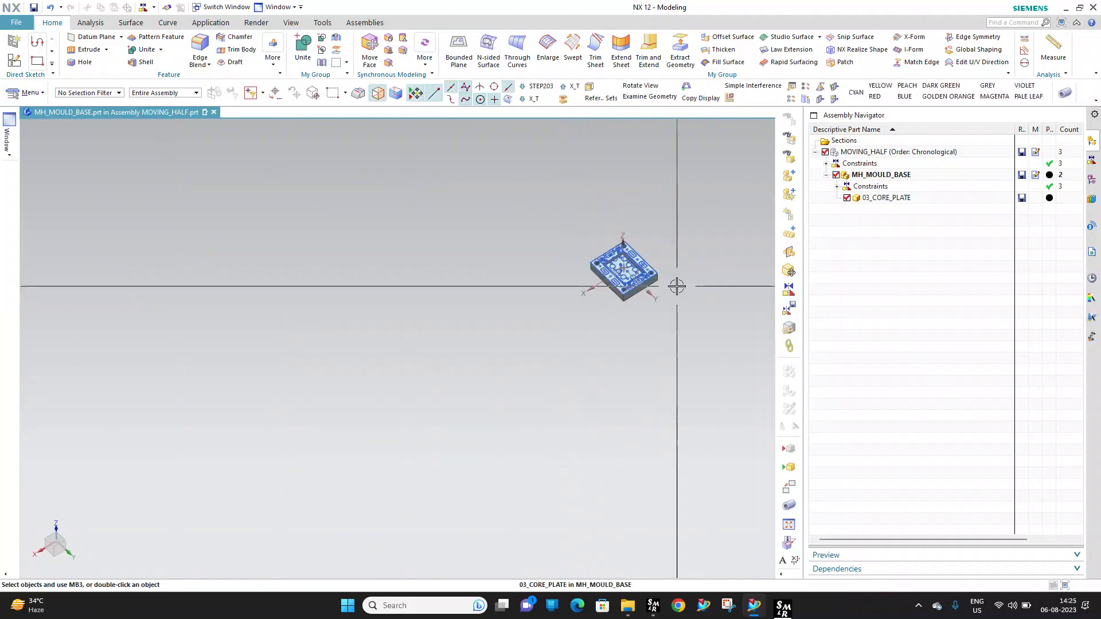
{"action": "middle_click_drag", "start_coordinate": [536, 270], "coordinate": [649, 277]}
{"action": "scroll", "coordinate": [608, 276], "scroll_direction": "down", "scroll_amount": 2}
{"action": "scroll", "coordinate": [562, 192], "scroll_direction": "up", "scroll_amount": 3}
{"action": "middle_click_drag", "start_coordinate": [607, 197], "coordinate": [512, 204]}
{"action": "scroll", "coordinate": [516, 202], "scroll_direction": "up", "scroll_amount": 2}
{"action": "scroll", "coordinate": [554, 192], "scroll_direction": "down", "scroll_amount": 3}
{"action": "scroll", "coordinate": [644, 229], "scroll_direction": "up", "scroll_amount": 3}
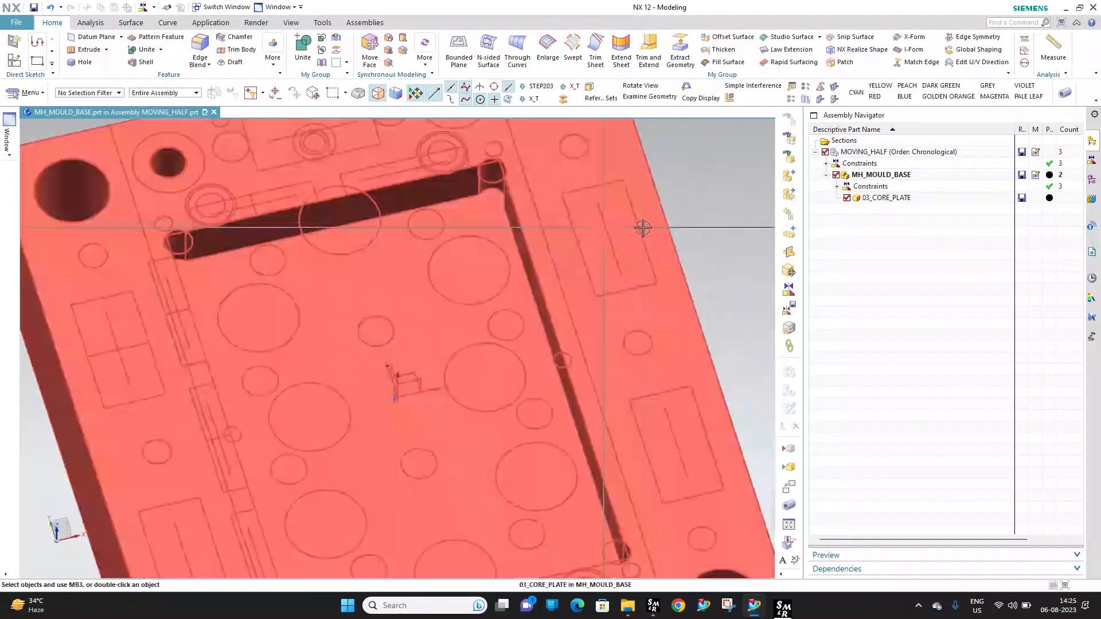
{"action": "scroll", "coordinate": [606, 233], "scroll_direction": "down", "scroll_amount": 2}
{"action": "scroll", "coordinate": [650, 293], "scroll_direction": "up", "scroll_amount": 4}
{"action": "scroll", "coordinate": [624, 247], "scroll_direction": "down", "scroll_amount": 3}
{"action": "middle_click_drag", "start_coordinate": [624, 248], "coordinate": [579, 301]}
{"action": "scroll", "coordinate": [607, 286], "scroll_direction": "down", "scroll_amount": 1}
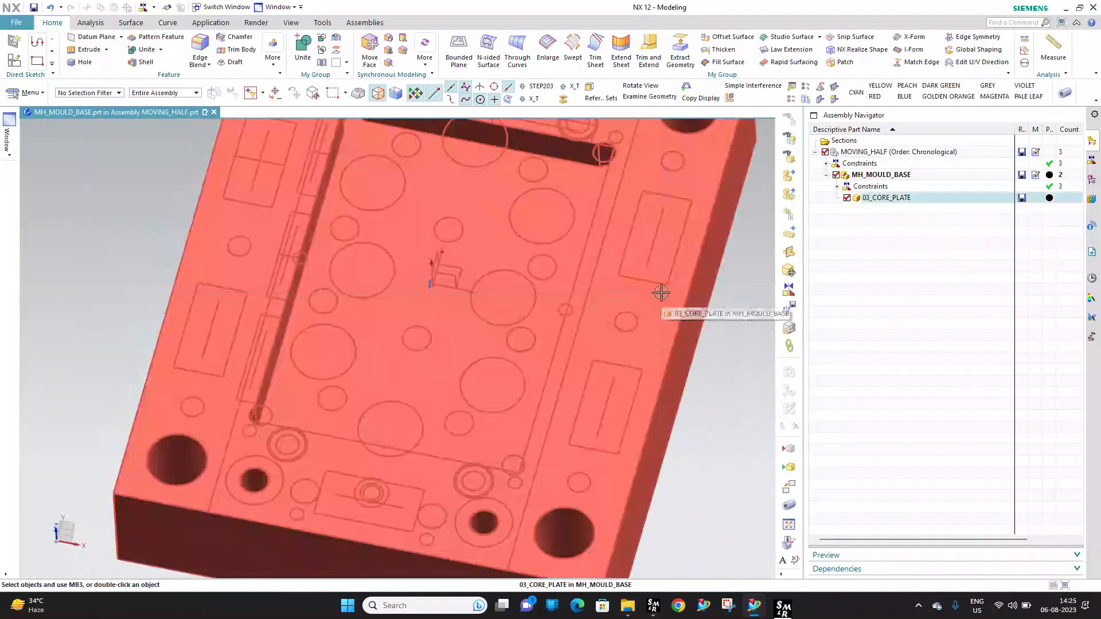
{"action": "scroll", "coordinate": [659, 290], "scroll_direction": "down", "scroll_amount": 3}
Make 03_CORE_PLATE the work part and choose the five SIDE SPACER rectangles along two pocket walls as the Extrude section
{"action": "double_click", "coordinate": [907, 198]}
{"action": "scroll", "coordinate": [573, 223], "scroll_direction": "up", "scroll_amount": 6}
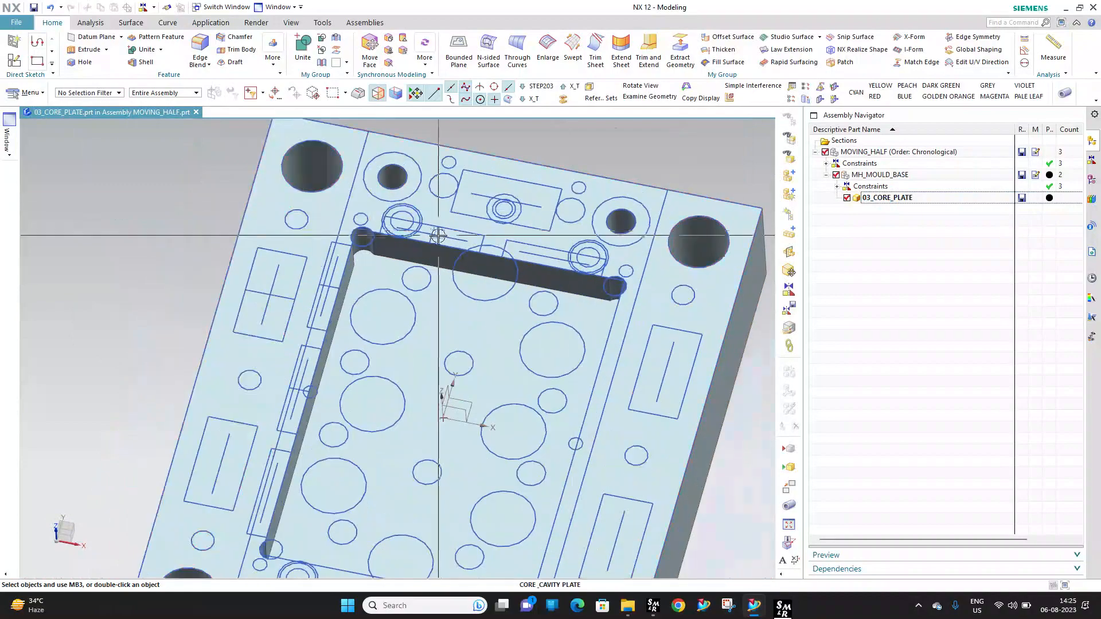
{"action": "left_click", "coordinate": [86, 49]}
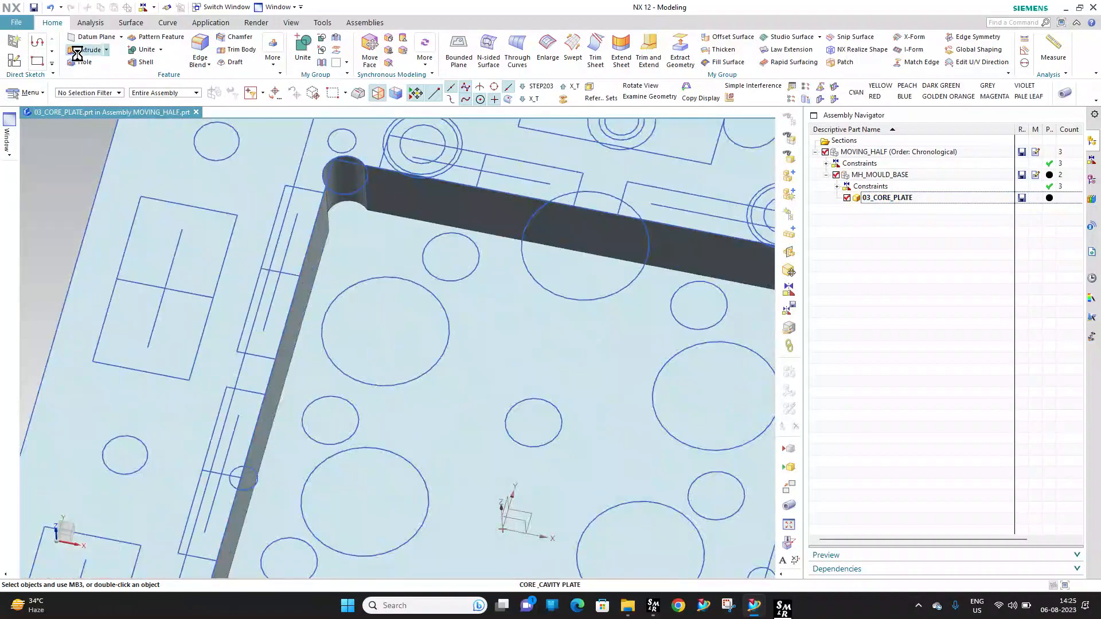
{"action": "left_click", "coordinate": [504, 159]}
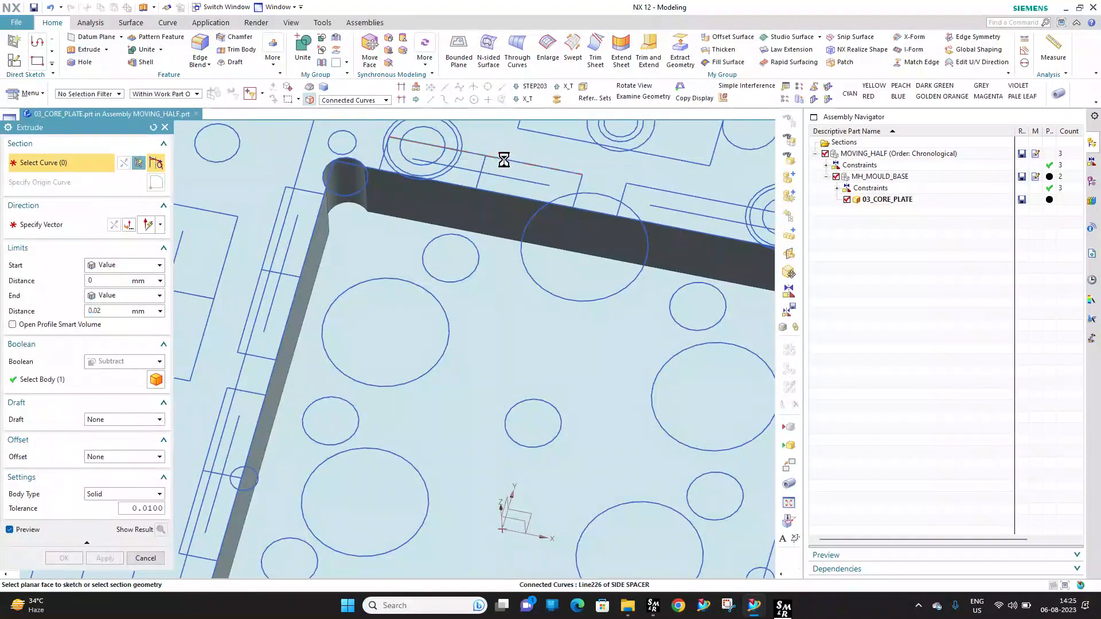
{"action": "left_click", "coordinate": [304, 192]}
{"action": "left_click", "coordinate": [689, 196]}
{"action": "scroll", "coordinate": [663, 190], "scroll_direction": "down", "scroll_amount": 2}
{"action": "middle_click_drag", "start_coordinate": [769, 309], "coordinate": [654, 204], "text": "shift"}
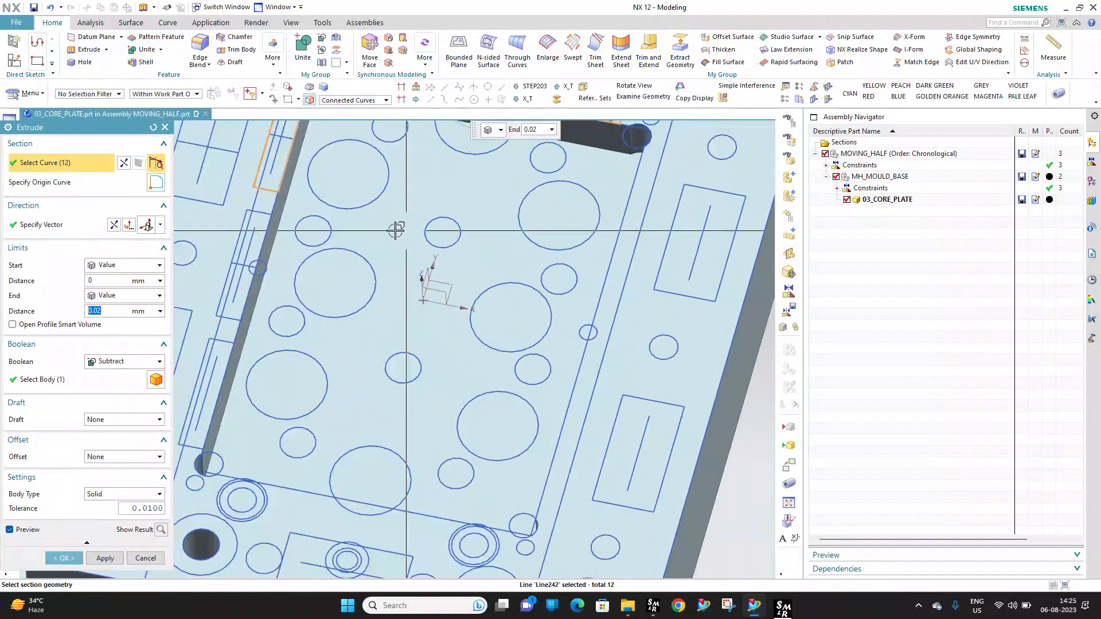
{"action": "left_click", "coordinate": [229, 331]}
{"action": "left_click", "coordinate": [227, 341]}
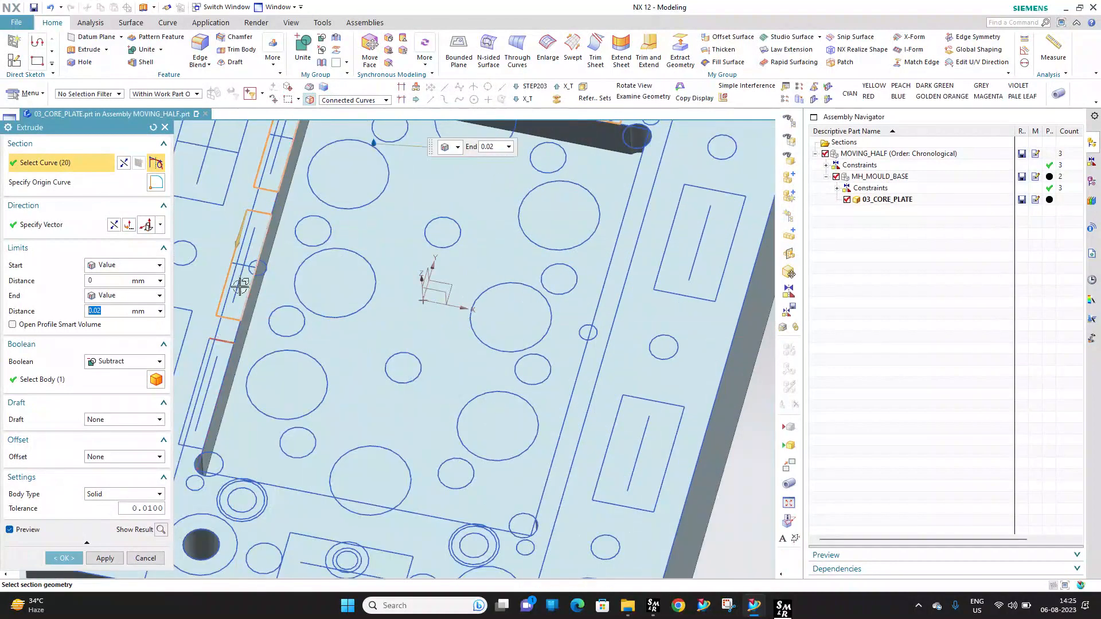
Subtract the side spacer extrusion from the core plate body in the reversed direction, with a Symmetric Value distance of 30 mm
{"action": "left_click", "coordinate": [75, 380]}
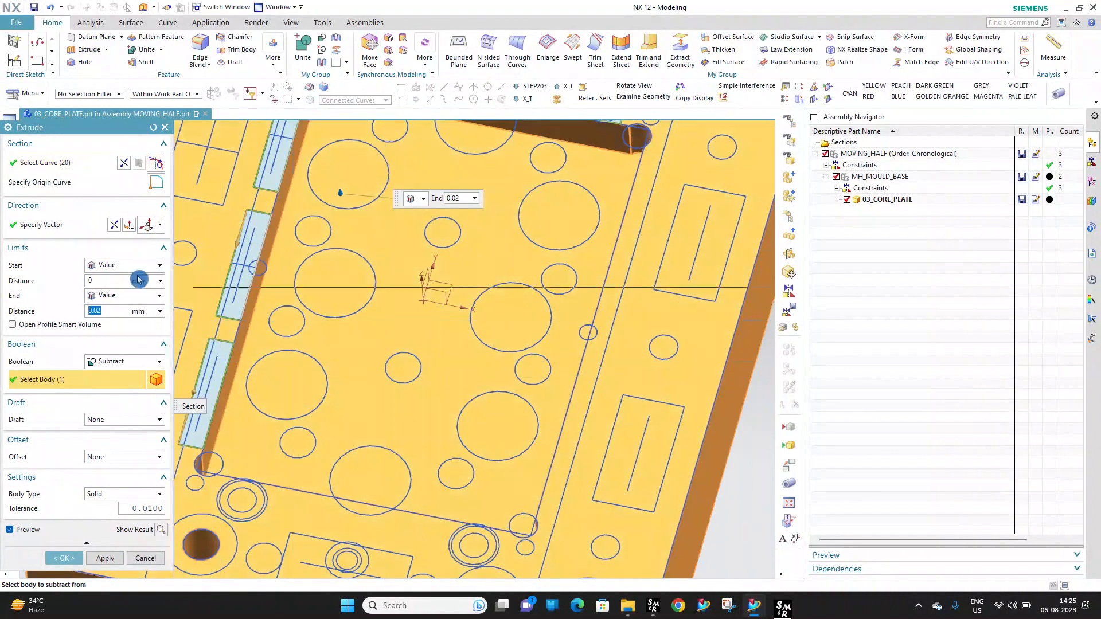
{"action": "scroll", "coordinate": [346, 228], "scroll_direction": "down", "scroll_amount": 1}
{"action": "middle_click_drag", "start_coordinate": [347, 229], "coordinate": [348, 204]}
{"action": "left_click", "coordinate": [114, 230]}
{"action": "left_click", "coordinate": [129, 310]}
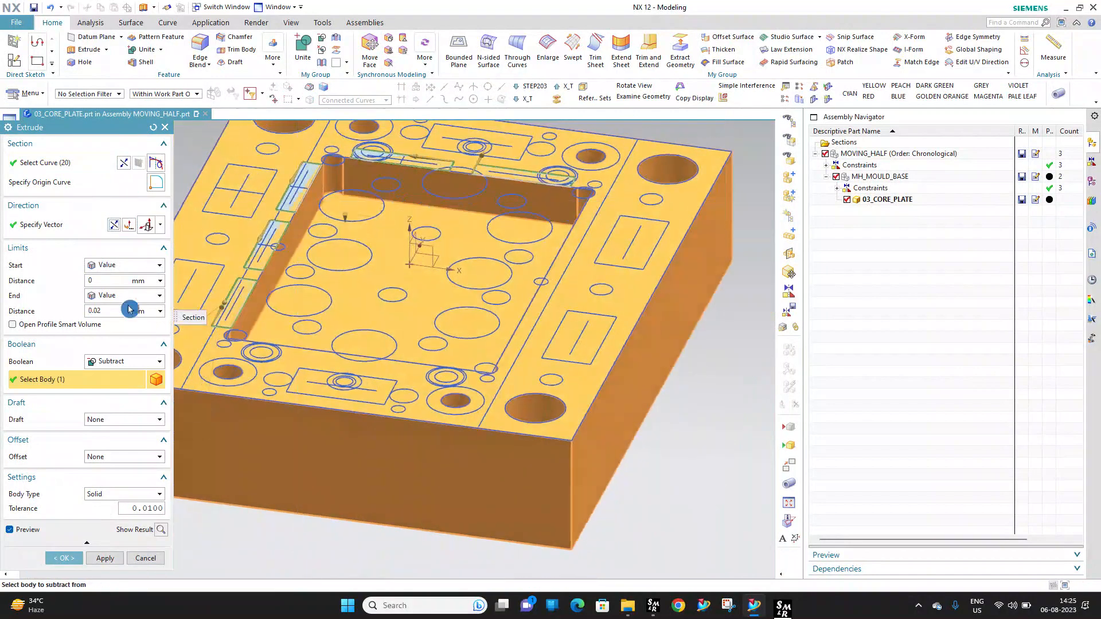
{"action": "left_click", "coordinate": [116, 269]}
{"action": "left_click", "coordinate": [122, 294]}
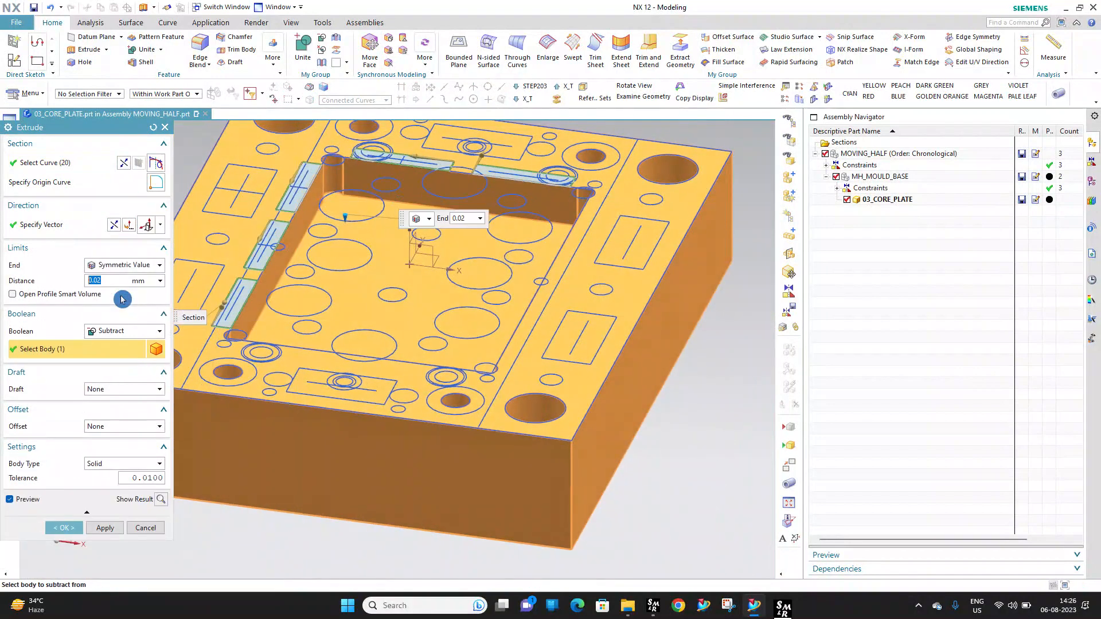
{"action": "type", "text": "30"}
{"action": "key", "text": "Return"}
{"action": "middle_click", "coordinate": [460, 258]}
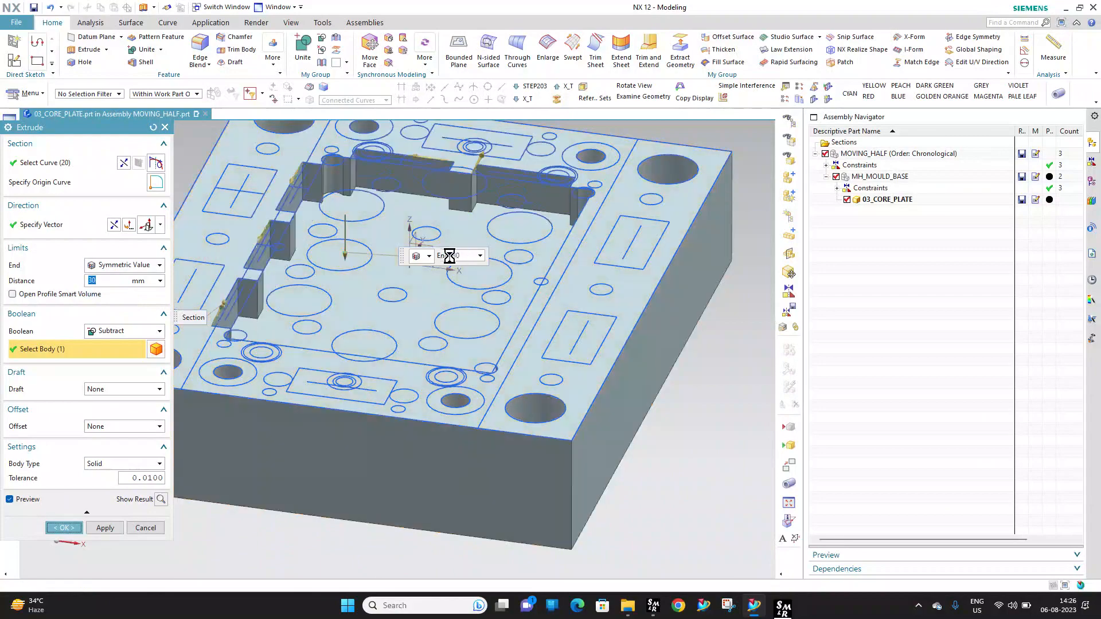
Roll the core plate's model history back by making Threaded Hole (16) the current feature
{"action": "scroll", "coordinate": [371, 190], "scroll_direction": "up", "scroll_amount": 2}
{"action": "middle_click_drag", "start_coordinate": [372, 190], "coordinate": [351, 199]}
{"action": "left_click", "coordinate": [1092, 179]}
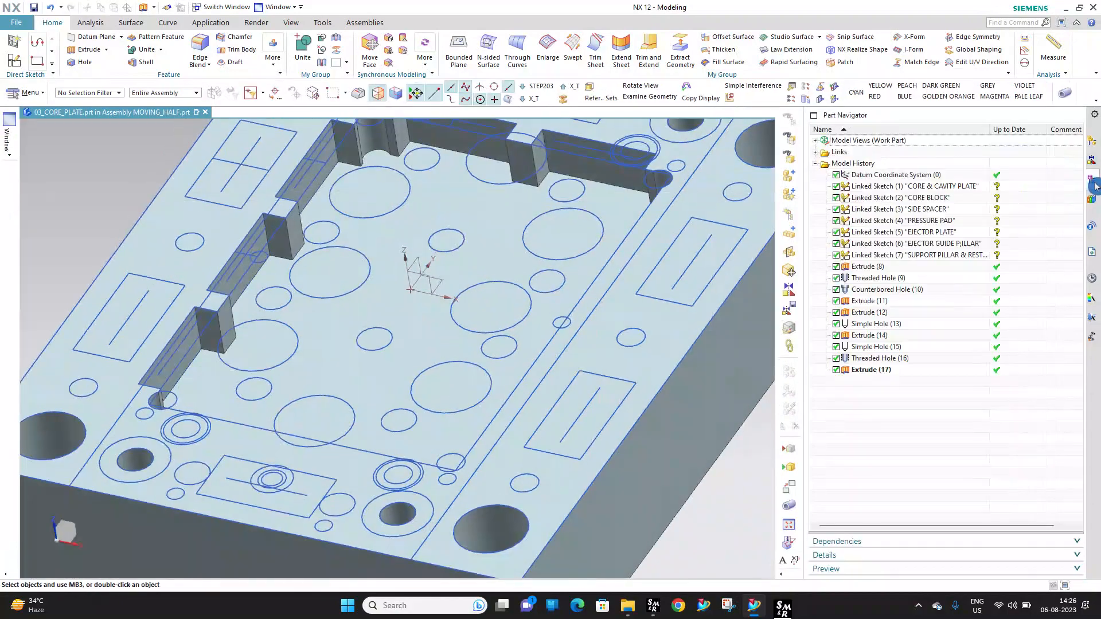
{"action": "middle_click_drag", "start_coordinate": [511, 204], "coordinate": [527, 227]}
{"action": "scroll", "coordinate": [527, 227], "scroll_direction": "down", "scroll_amount": 4}
{"action": "scroll", "coordinate": [542, 185], "scroll_direction": "up", "scroll_amount": 3}
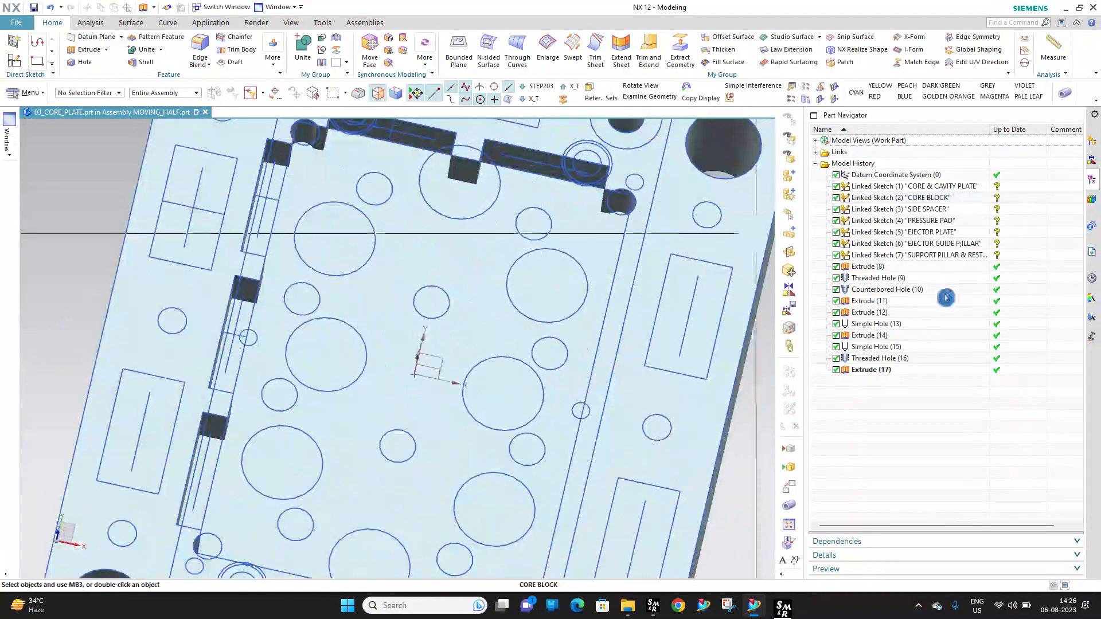
{"action": "right_click", "coordinate": [878, 358]}
{"action": "left_click", "coordinate": [943, 218]}
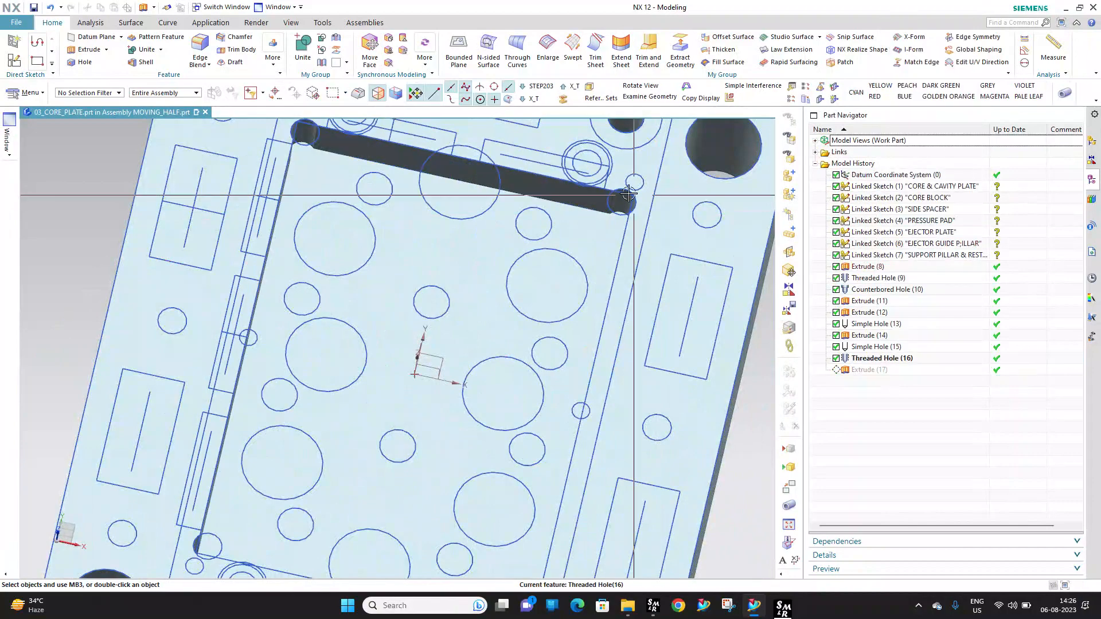
Offset the two pocket walls beside the side spacers by 0.5 mm using Offset Region
{"action": "scroll", "coordinate": [525, 178], "scroll_direction": "down", "scroll_amount": 5}
{"action": "middle_click_drag", "start_coordinate": [514, 193], "coordinate": [453, 186]}
{"action": "scroll", "coordinate": [429, 174], "scroll_direction": "up", "scroll_amount": 5}
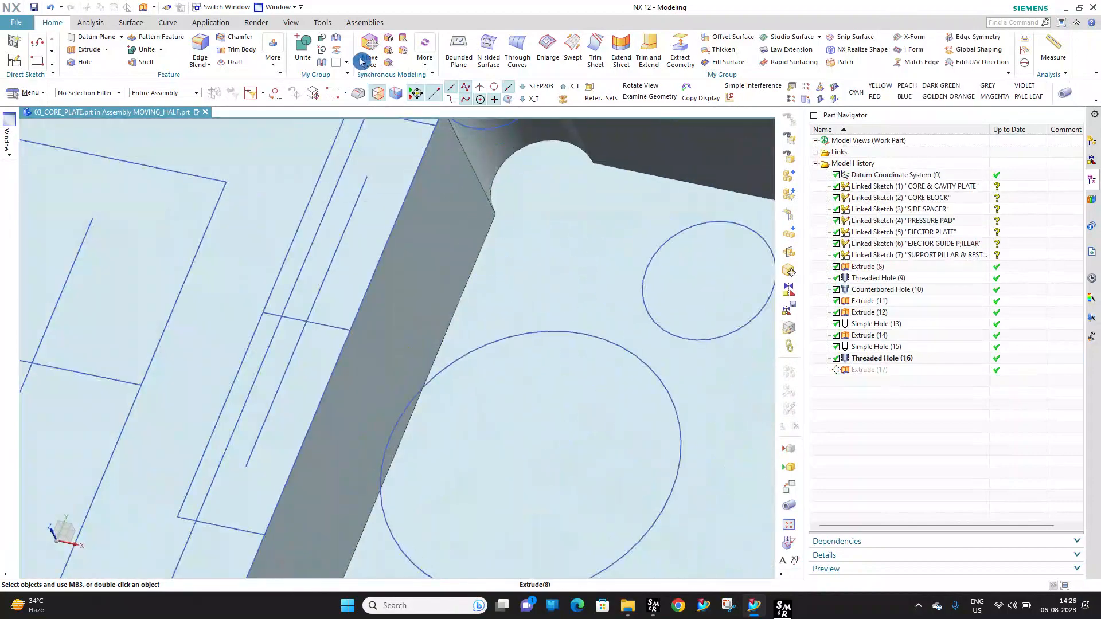
{"action": "left_click", "coordinate": [389, 46]}
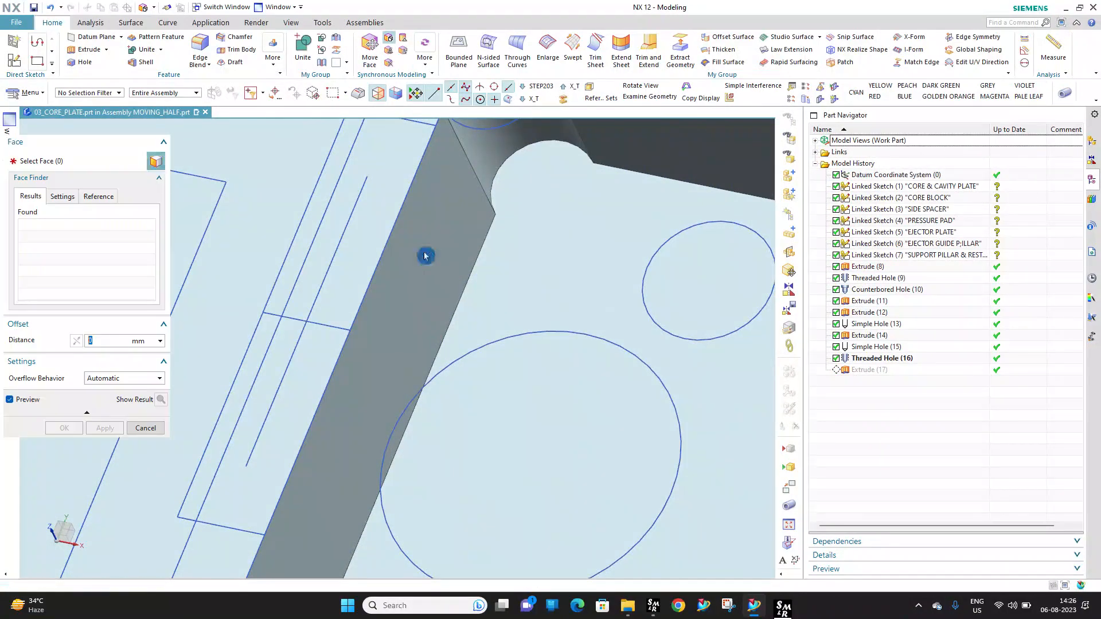
{"action": "left_click", "coordinate": [425, 253]}
{"action": "scroll", "coordinate": [394, 241], "scroll_direction": "down", "scroll_amount": 5}
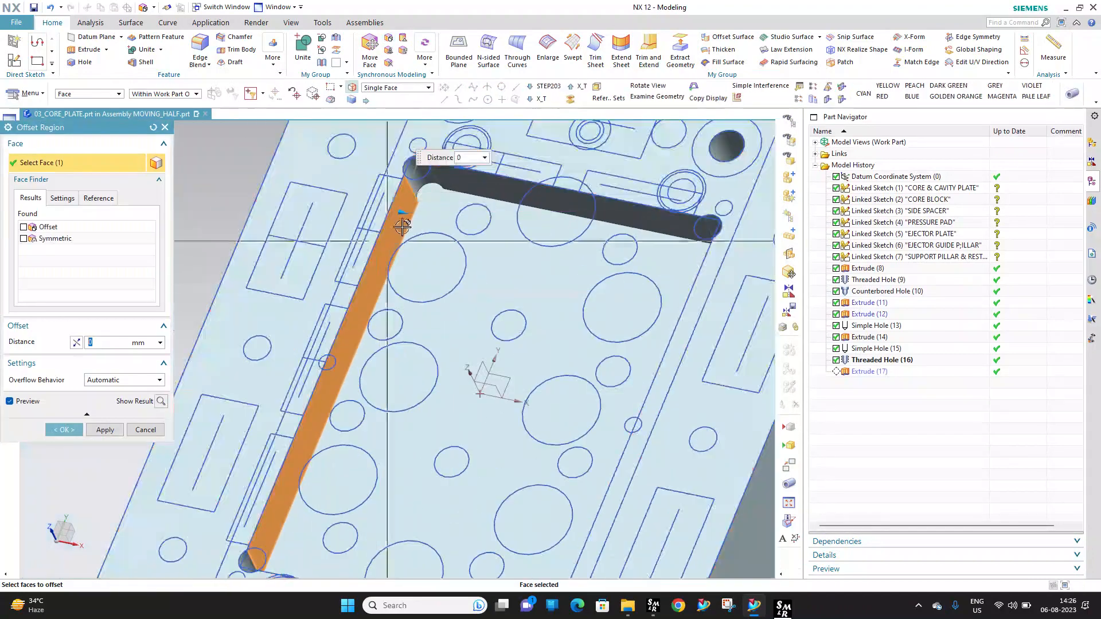
{"action": "left_click", "coordinate": [494, 190]}
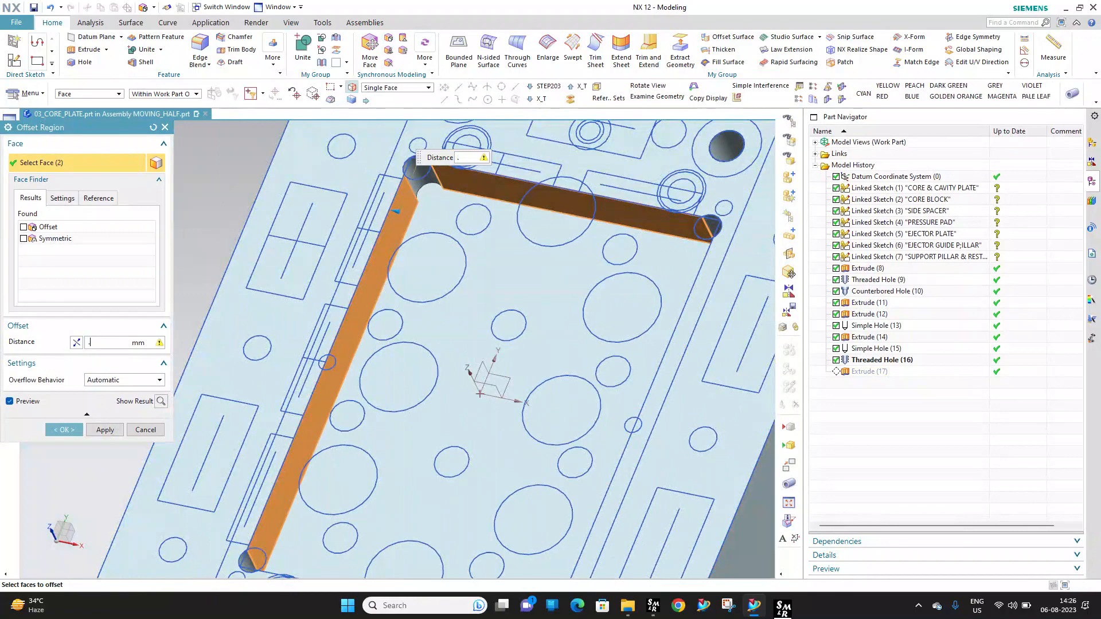
{"action": "type", "text": ".5"}
{"action": "key", "text": "Return"}
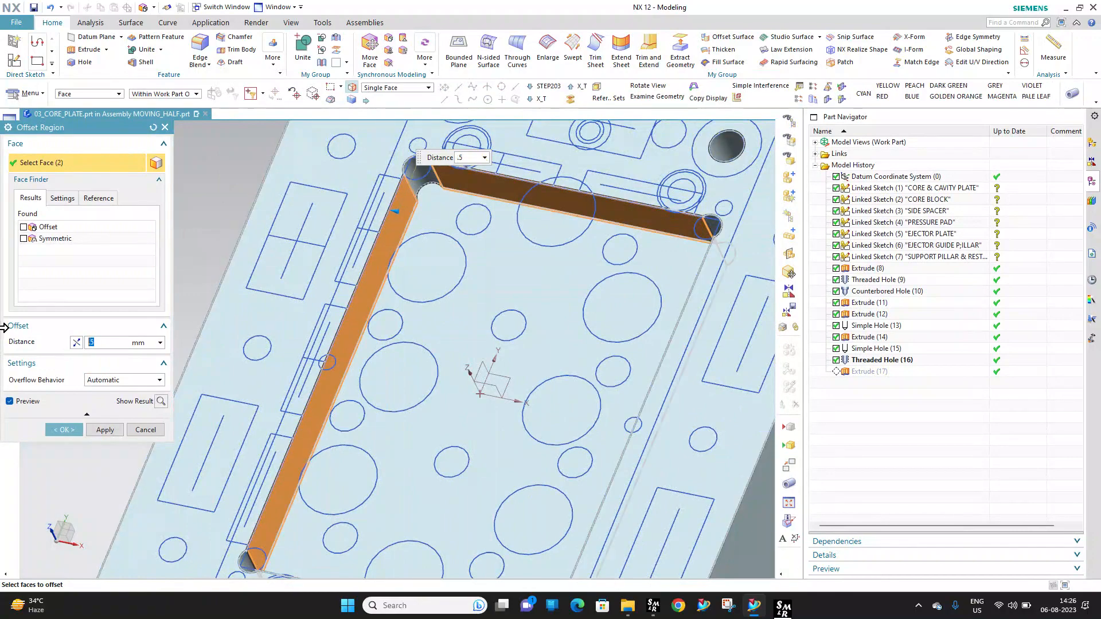
{"action": "left_click", "coordinate": [56, 433]}
Roll the core plate's model history forward by making Extrude (18) the current feature
{"action": "mouse_move", "coordinate": [395, 233]}
{"action": "middle_mouse_down"}
{"action": "mouse_move", "coordinate": [483, 212]}
{"action": "mouse_move", "coordinate": [465, 233]}
{"action": "middle_mouse_up"}
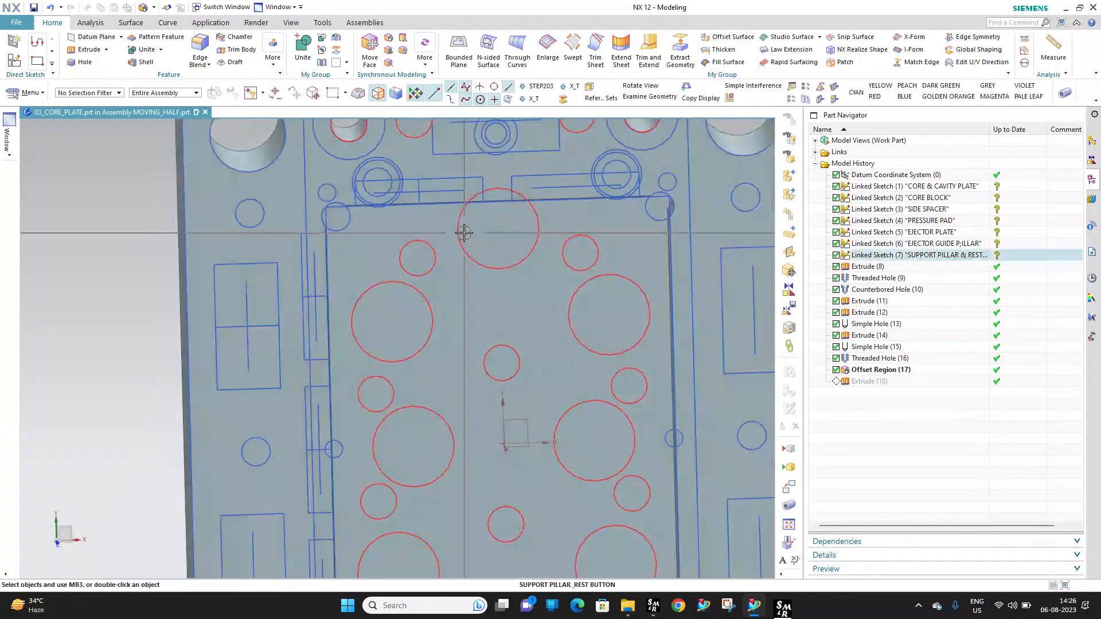
{"action": "key", "text": "F8"}
{"action": "scroll", "coordinate": [335, 201], "scroll_direction": "up", "scroll_amount": 2}
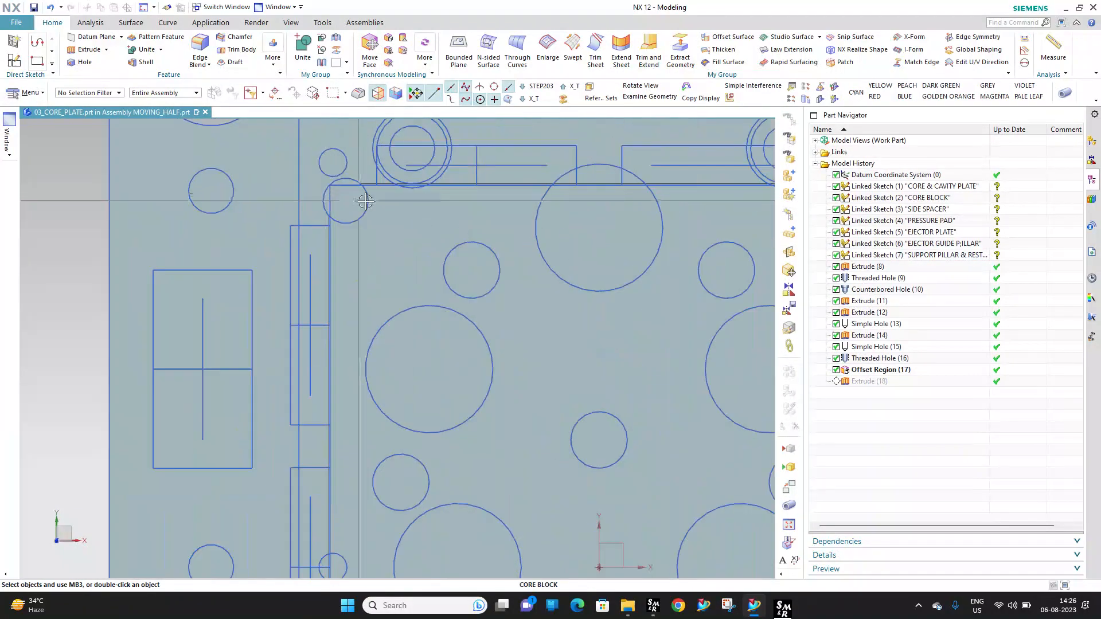
{"action": "scroll", "coordinate": [360, 202], "scroll_direction": "down", "scroll_amount": 3}
{"action": "right_click", "coordinate": [873, 383]}
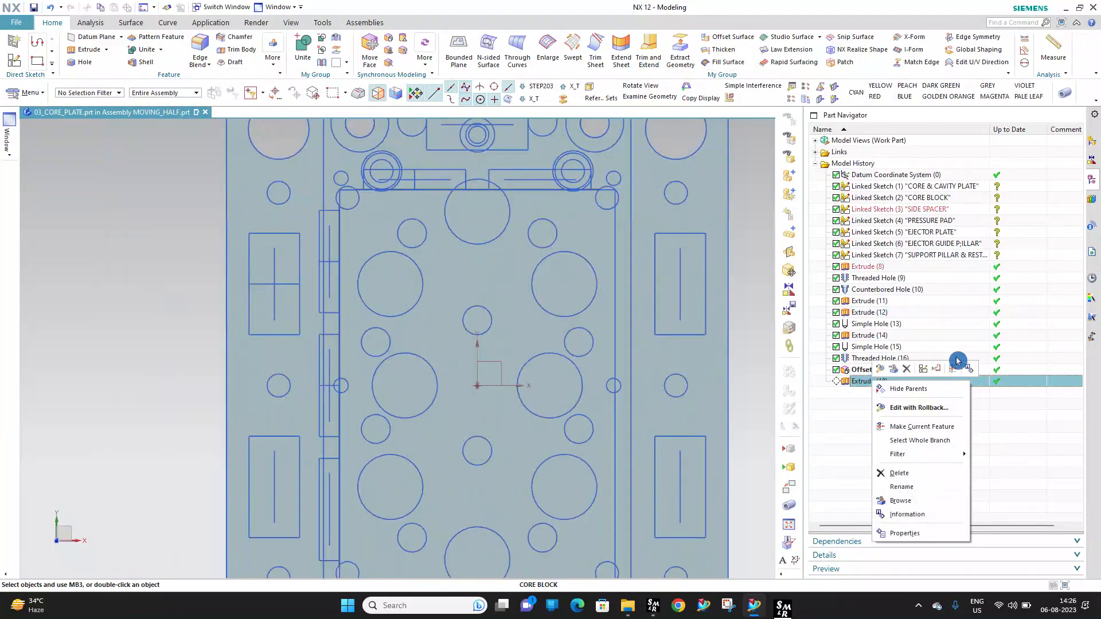
{"action": "left_click", "coordinate": [950, 429]}
Hide the linked sketches for the ejector guide pillar, the support pillar and rest button, and the ejector plate
{"action": "scroll", "coordinate": [554, 229], "scroll_direction": "down", "scroll_amount": 2}
{"action": "middle_click_drag", "start_coordinate": [552, 231], "coordinate": [521, 233]}
{"action": "scroll", "coordinate": [495, 201], "scroll_direction": "up", "scroll_amount": 4}
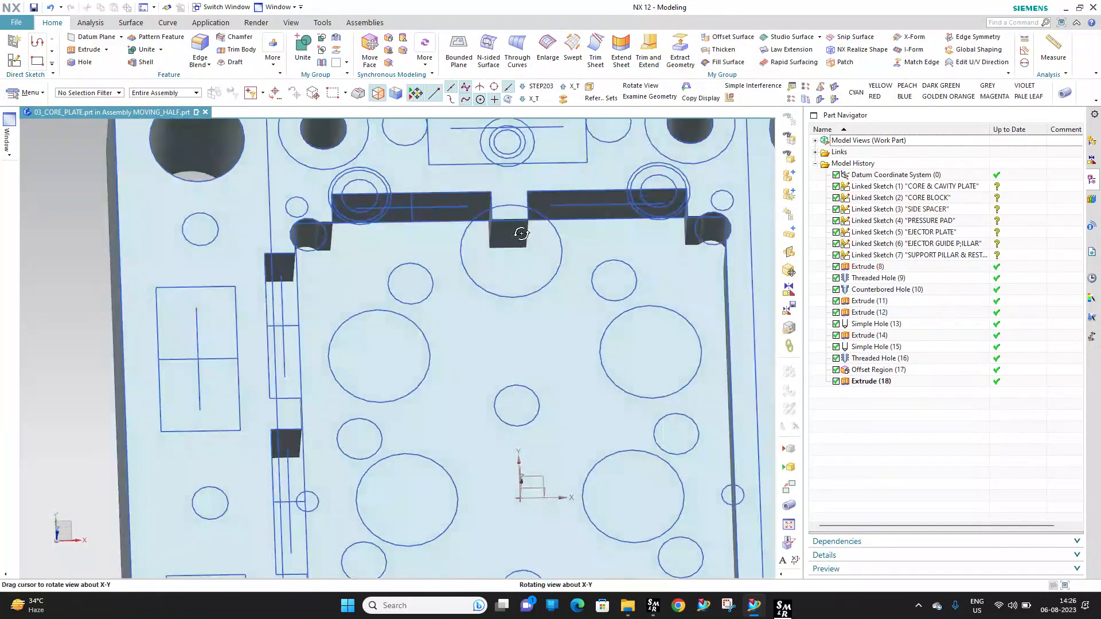
{"action": "right_click", "coordinate": [395, 196]}
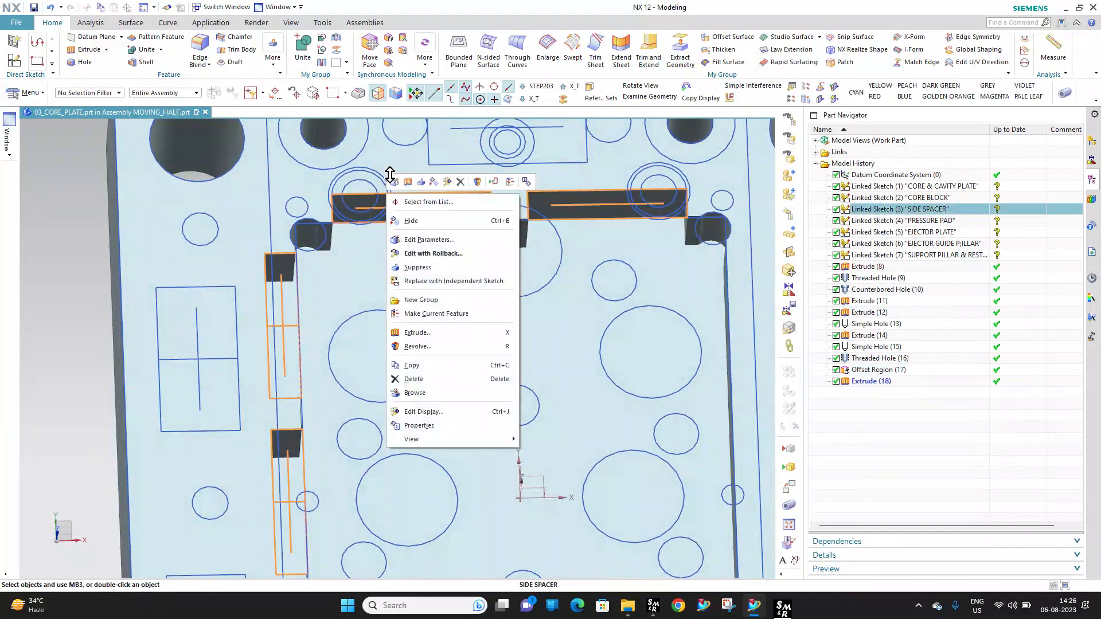
{"action": "key", "text": "Escape"}
{"action": "right_click", "coordinate": [374, 167]}
{"action": "left_click", "coordinate": [411, 193]}
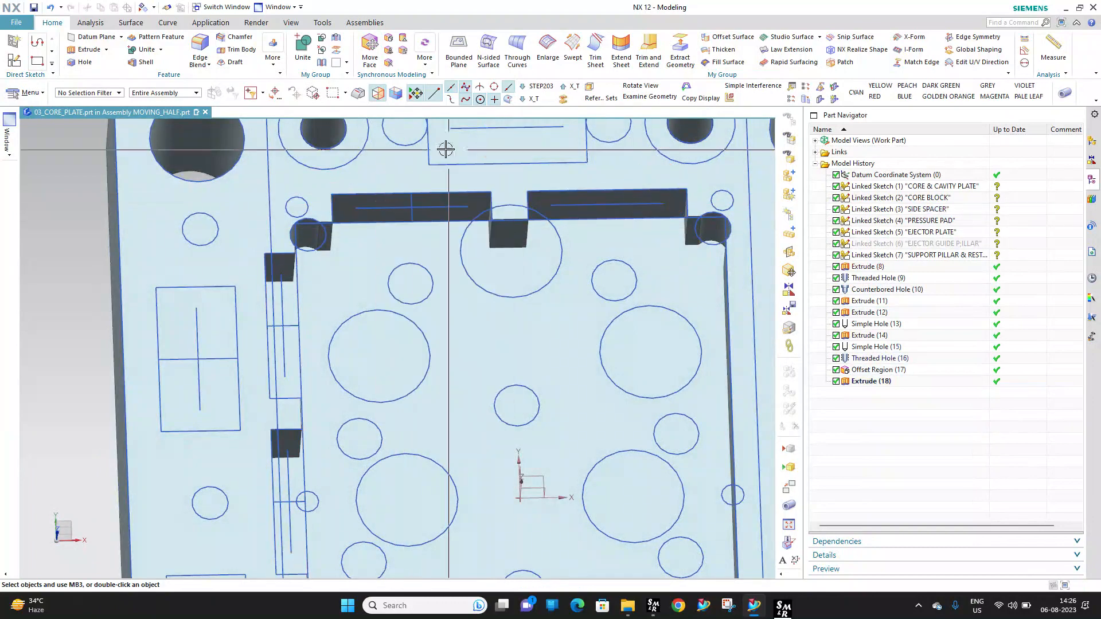
{"action": "right_click", "coordinate": [417, 147]}
{"action": "left_click", "coordinate": [439, 175]}
{"action": "right_click", "coordinate": [303, 165]}
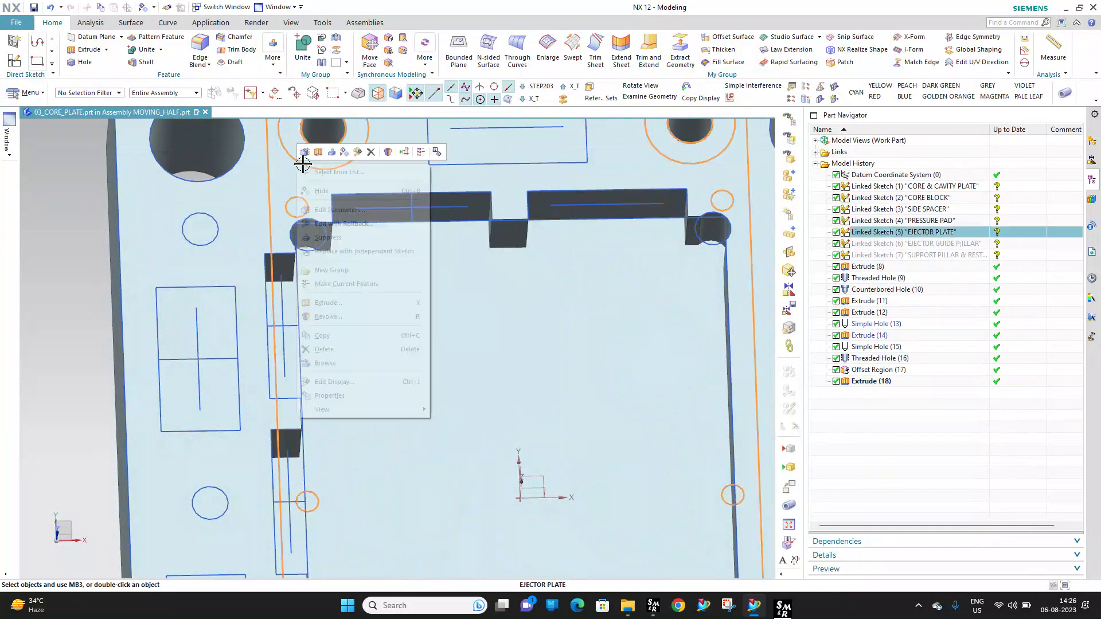
{"action": "left_click", "coordinate": [322, 191]}
{"action": "mouse_move", "coordinate": [512, 184]}
{"action": "middle_mouse_down"}
{"action": "mouse_move", "coordinate": [528, 210]}
{"action": "mouse_move", "coordinate": [550, 212]}
{"action": "mouse_move", "coordinate": [497, 198]}
{"action": "middle_mouse_up"}
{"action": "scroll", "coordinate": [485, 199], "scroll_direction": "down", "scroll_amount": 3}
{"action": "scroll", "coordinate": [493, 219], "scroll_direction": "up", "scroll_amount": 3}
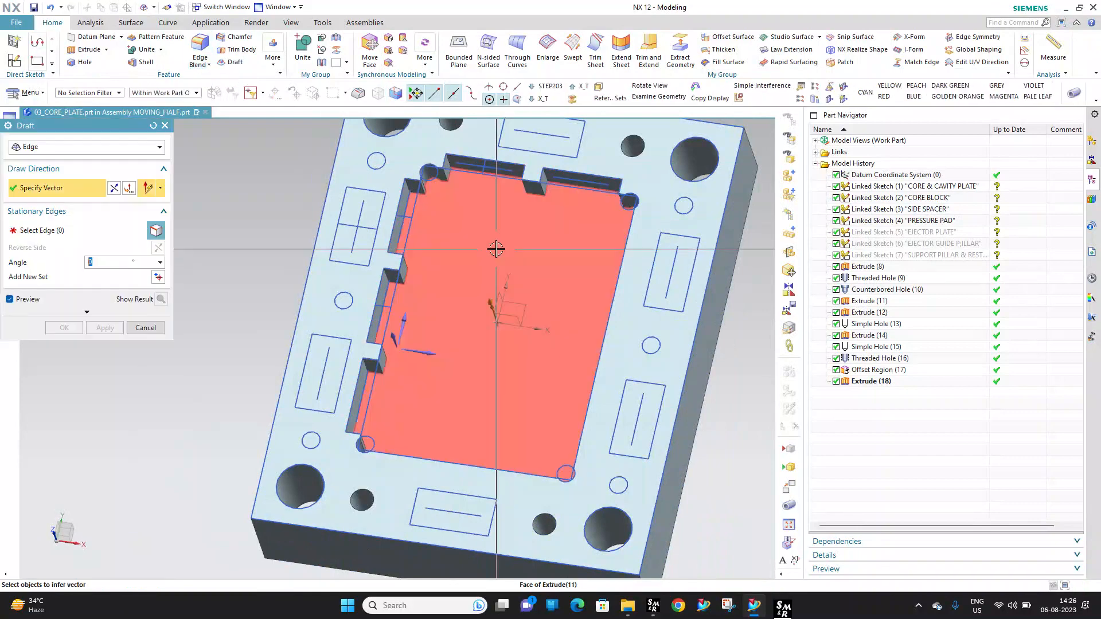
Draft the outer walls of the five side spacer pockets by 3 degrees, using one edge per pocket as stationary edge
{"action": "scroll", "coordinate": [400, 220], "scroll_direction": "up", "scroll_amount": 4}
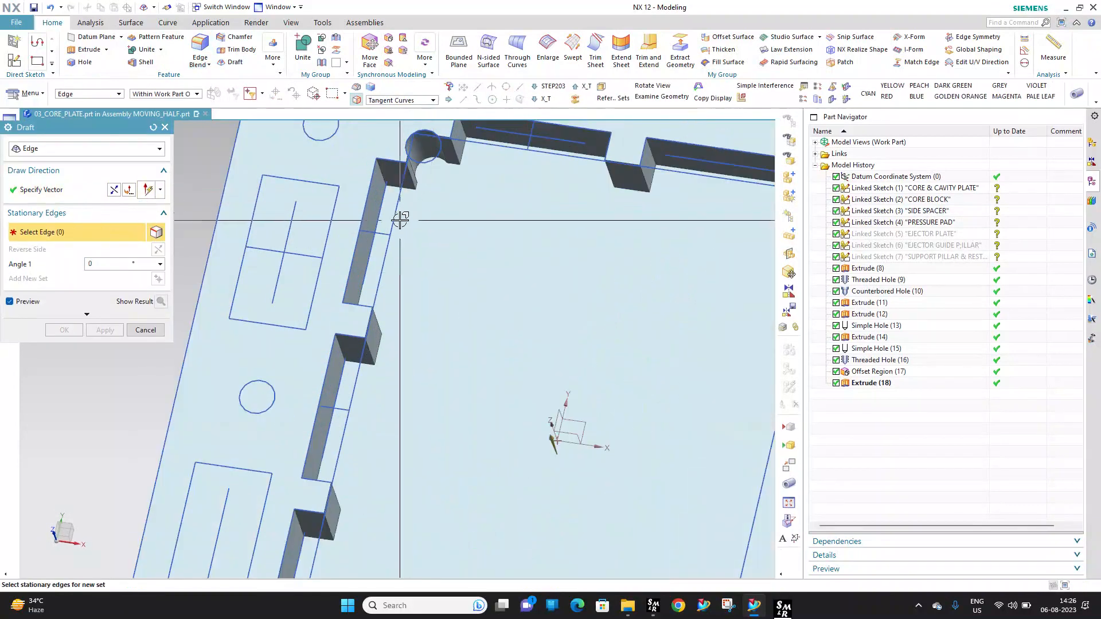
{"action": "left_click", "coordinate": [380, 217]}
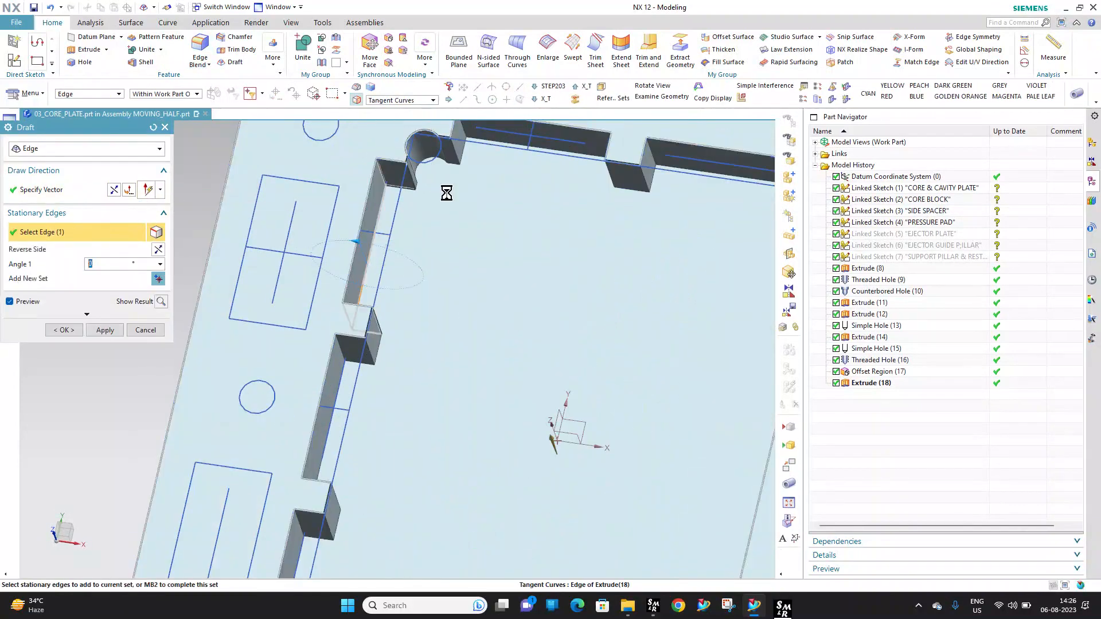
{"action": "left_click", "coordinate": [541, 148]}
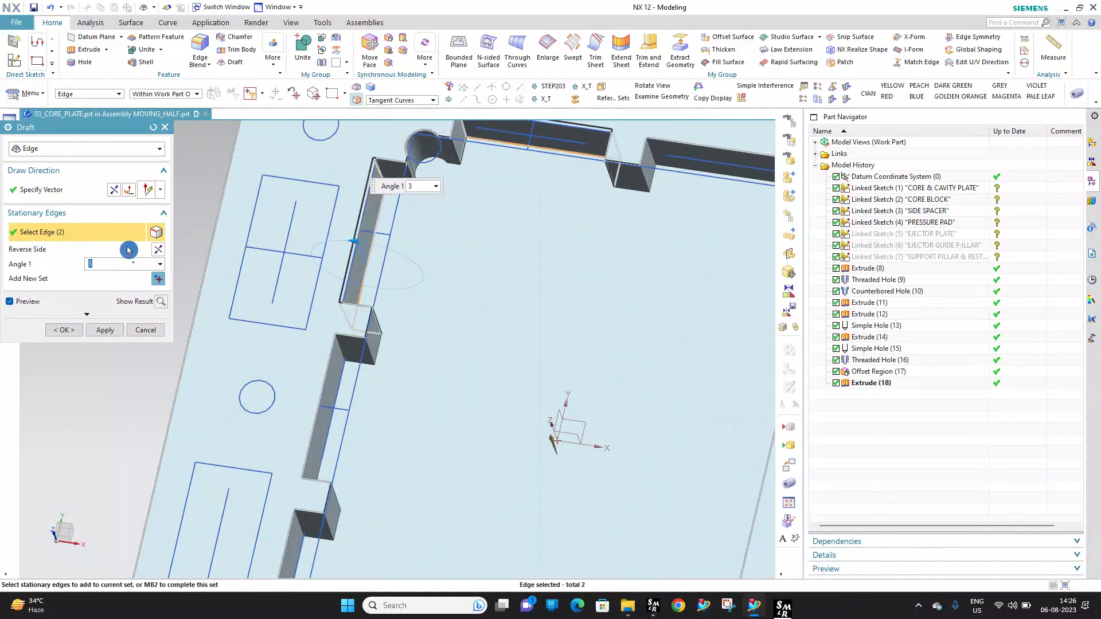
{"action": "left_click", "coordinate": [732, 179]}
{"action": "scroll", "coordinate": [596, 246], "scroll_direction": "down", "scroll_amount": 2}
{"action": "scroll", "coordinate": [487, 304], "scroll_direction": "up", "scroll_amount": 5}
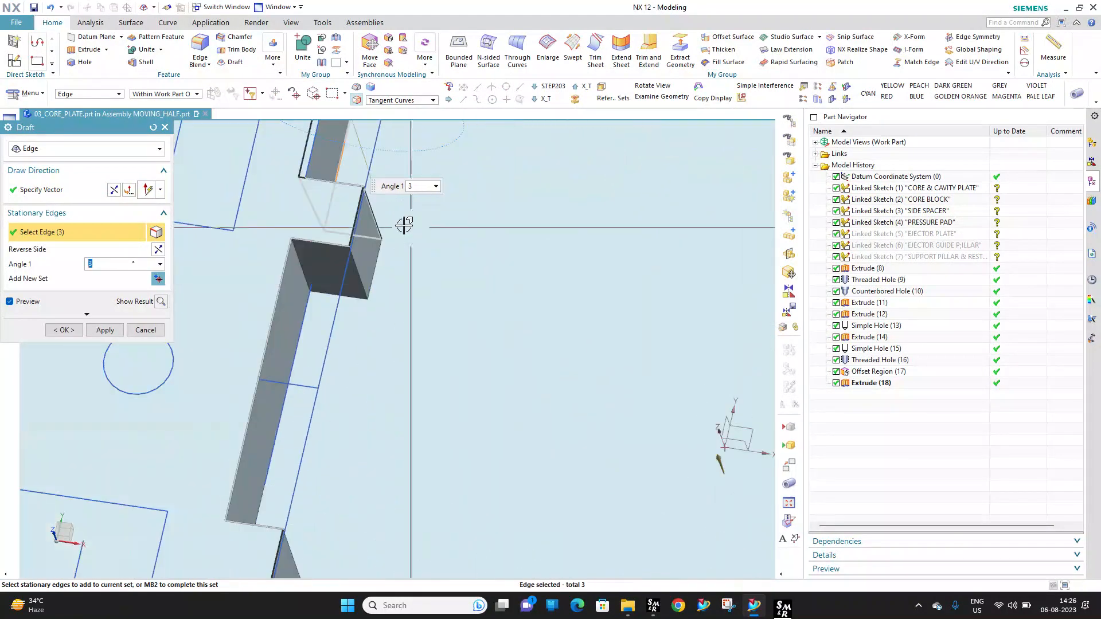
{"action": "left_click", "coordinate": [294, 353]}
{"action": "scroll", "coordinate": [376, 212], "scroll_direction": "down", "scroll_amount": 5}
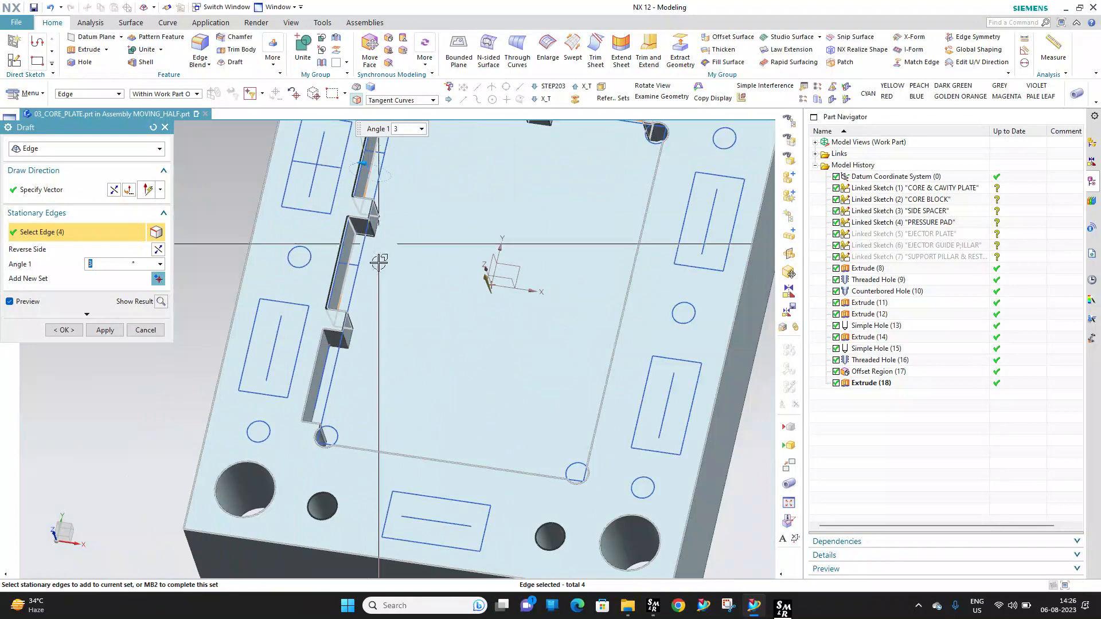
{"action": "left_click", "coordinate": [318, 397]}
{"action": "left_click", "coordinate": [64, 332]}
{"action": "scroll", "coordinate": [454, 305], "scroll_direction": "down", "scroll_amount": 4}
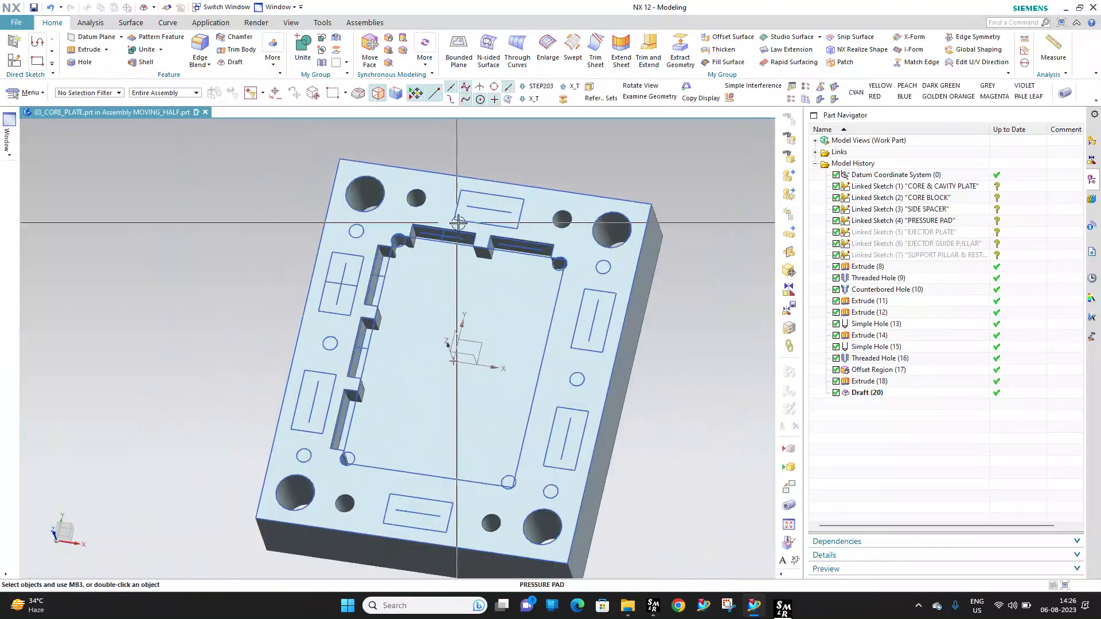
Start a threaded hole with its position sketch on the core block pocket's floor and remove the automatically placed point
{"action": "scroll", "coordinate": [455, 319], "scroll_direction": "up", "scroll_amount": 2}
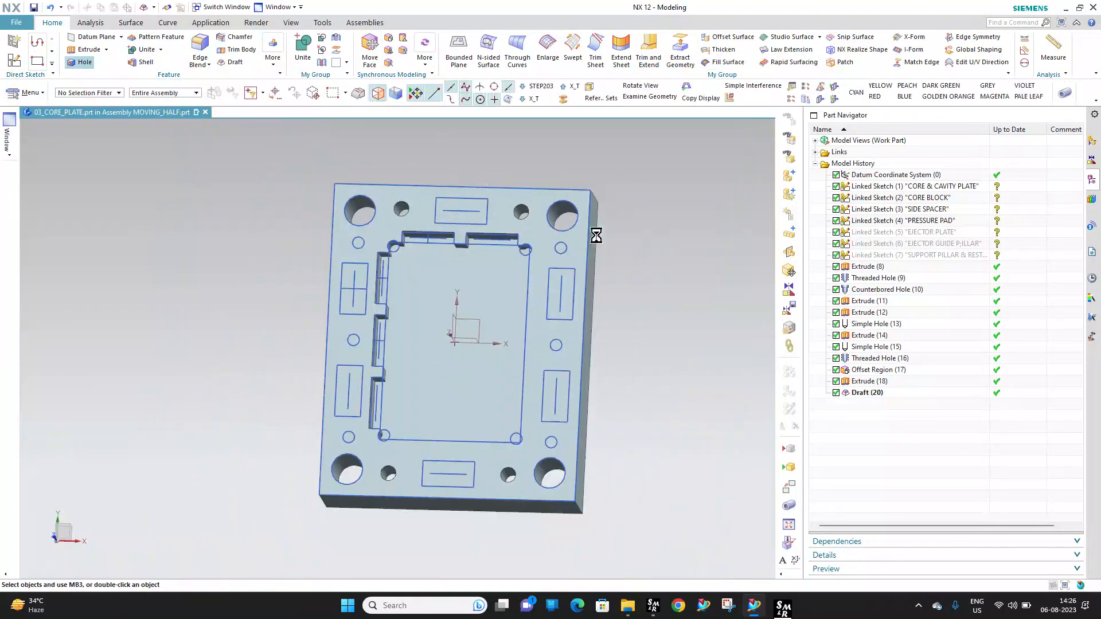
{"action": "scroll", "coordinate": [493, 260], "scroll_direction": "up", "scroll_amount": 1}
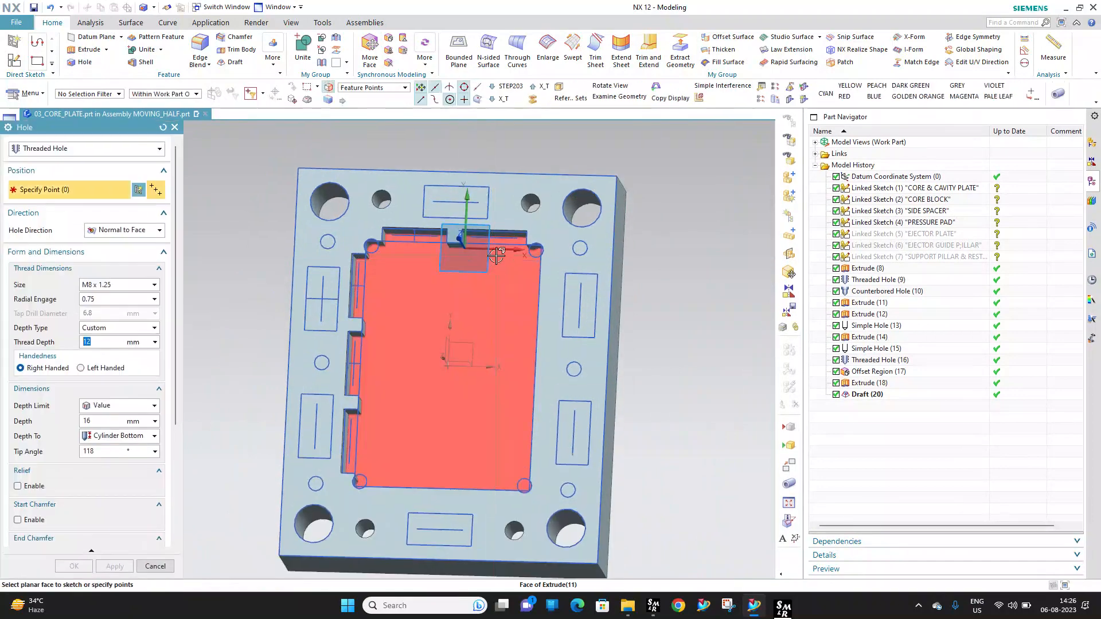
{"action": "left_click", "coordinate": [463, 246]}
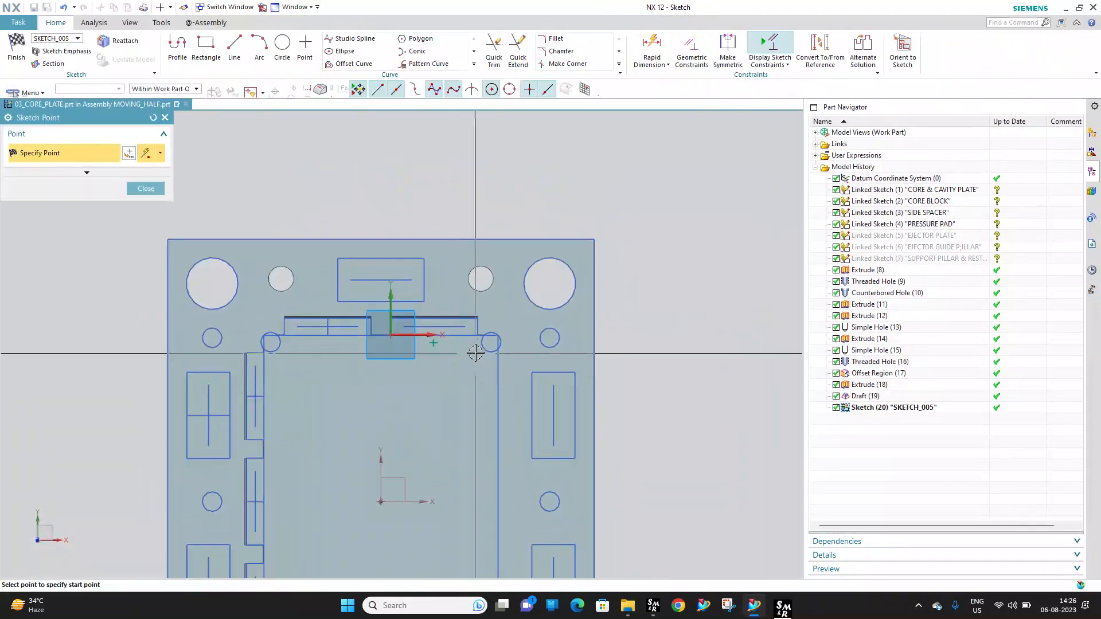
{"action": "key", "text": "Escape"}
{"action": "left_click_drag", "start_coordinate": [411, 322], "coordinate": [463, 371]}
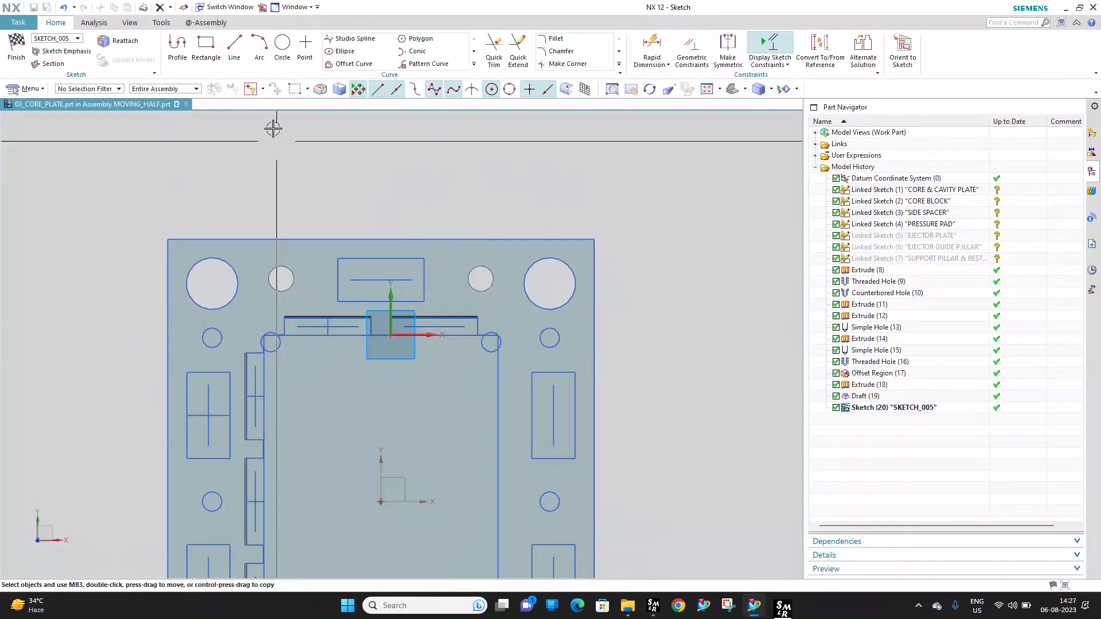
Place sketch points at both ends of the centre lines of the two side spacers along the pocket's upper edge
{"action": "scroll", "coordinate": [418, 331], "scroll_direction": "up", "scroll_amount": 5}
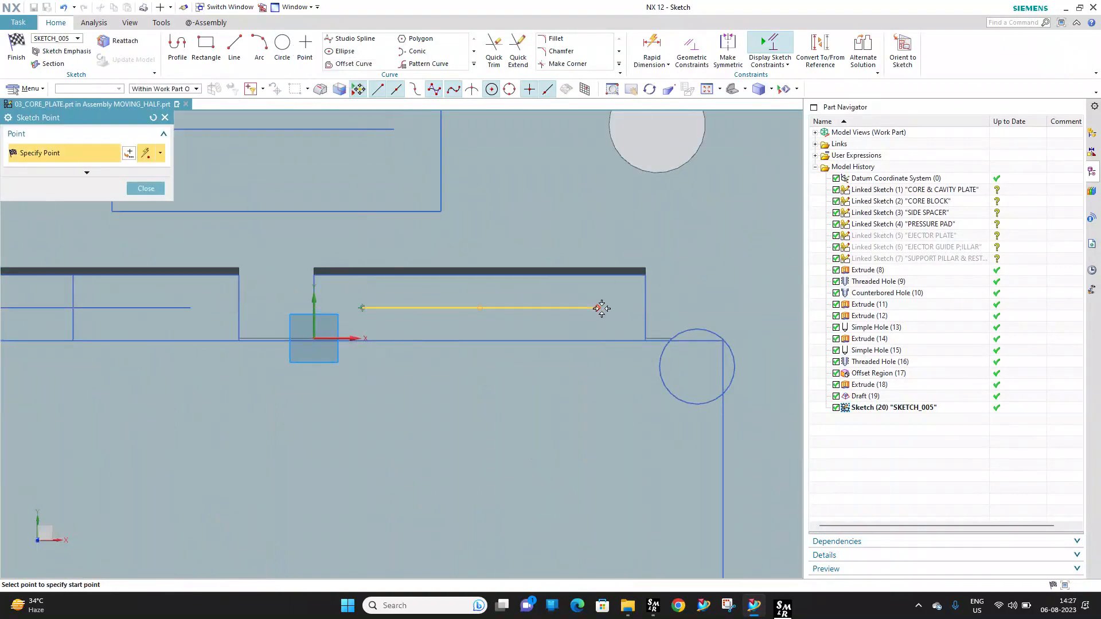
{"action": "left_click", "coordinate": [600, 308]}
{"action": "scroll", "coordinate": [601, 310], "scroll_direction": "down", "scroll_amount": 4}
{"action": "scroll", "coordinate": [345, 319], "scroll_direction": "up", "scroll_amount": 4}
{"action": "left_click", "coordinate": [579, 260]}
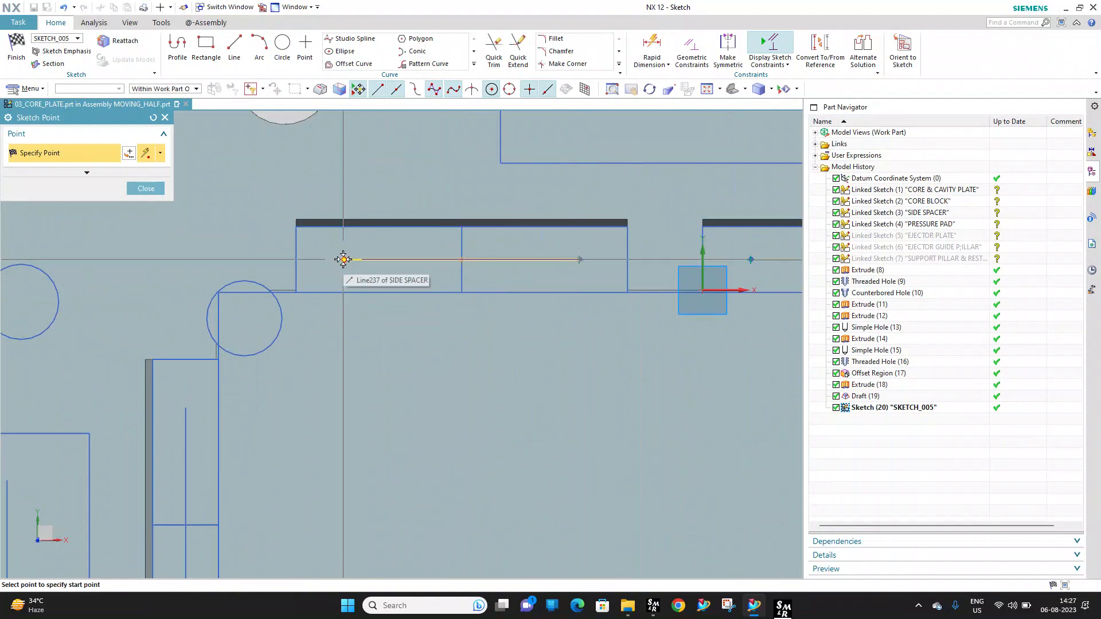
{"action": "left_click", "coordinate": [343, 260]}
Place sketch points at both ends of the three side spacer centre lines along the pocket's left edge and finish the sketch
{"action": "scroll", "coordinate": [486, 190], "scroll_direction": "down", "scroll_amount": 4}
{"action": "scroll", "coordinate": [347, 273], "scroll_direction": "up", "scroll_amount": 4}
{"action": "left_click", "coordinate": [426, 270]}
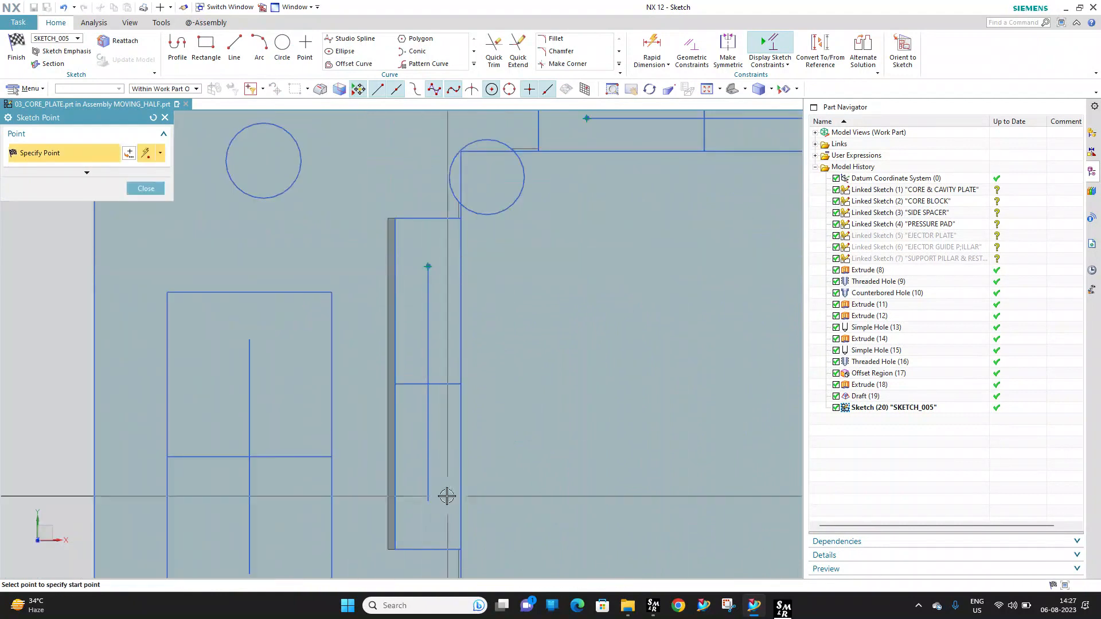
{"action": "left_click", "coordinate": [430, 505]}
{"action": "scroll", "coordinate": [432, 178], "scroll_direction": "down", "scroll_amount": 4}
{"action": "scroll", "coordinate": [431, 301], "scroll_direction": "up", "scroll_amount": 4}
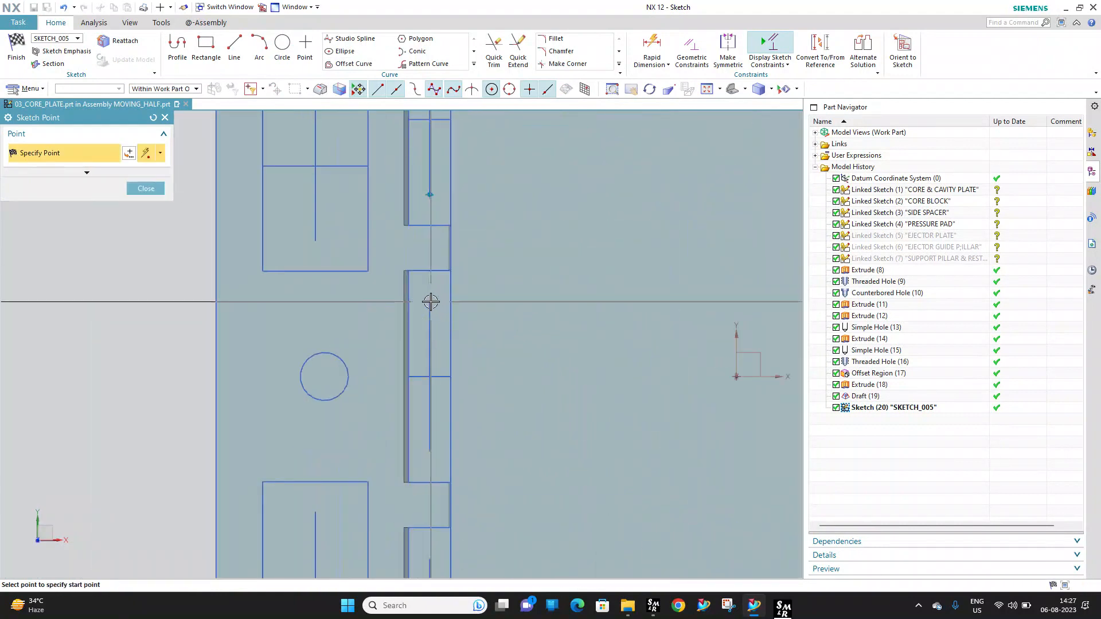
{"action": "left_click", "coordinate": [430, 450]}
{"action": "scroll", "coordinate": [429, 450], "scroll_direction": "down", "scroll_amount": 4}
{"action": "scroll", "coordinate": [442, 341], "scroll_direction": "up", "scroll_amount": 4}
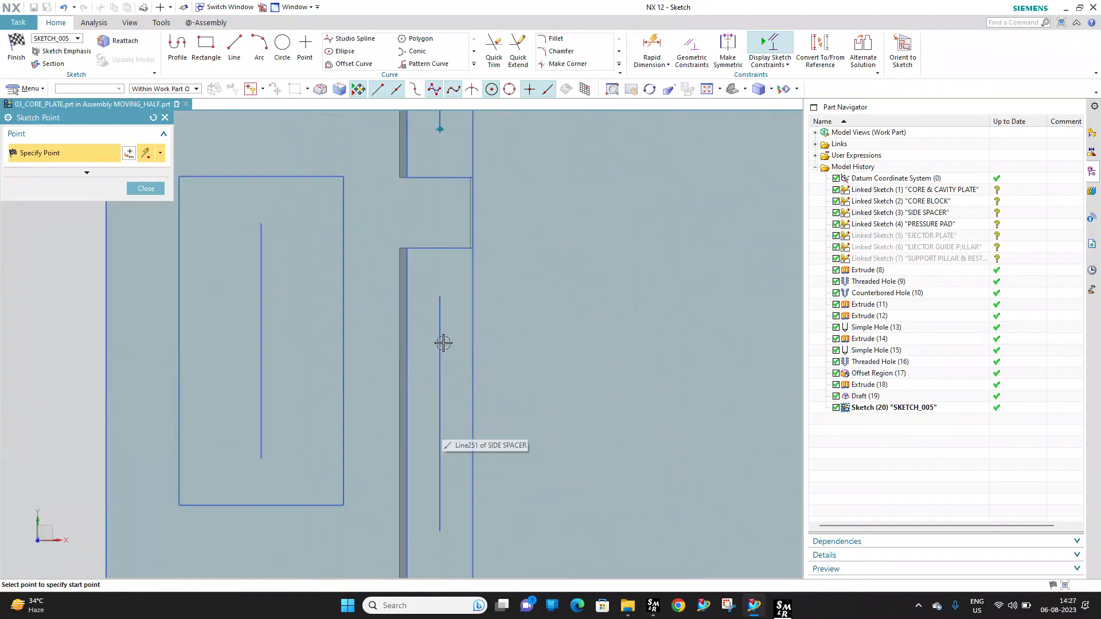
{"action": "left_click", "coordinate": [440, 297]}
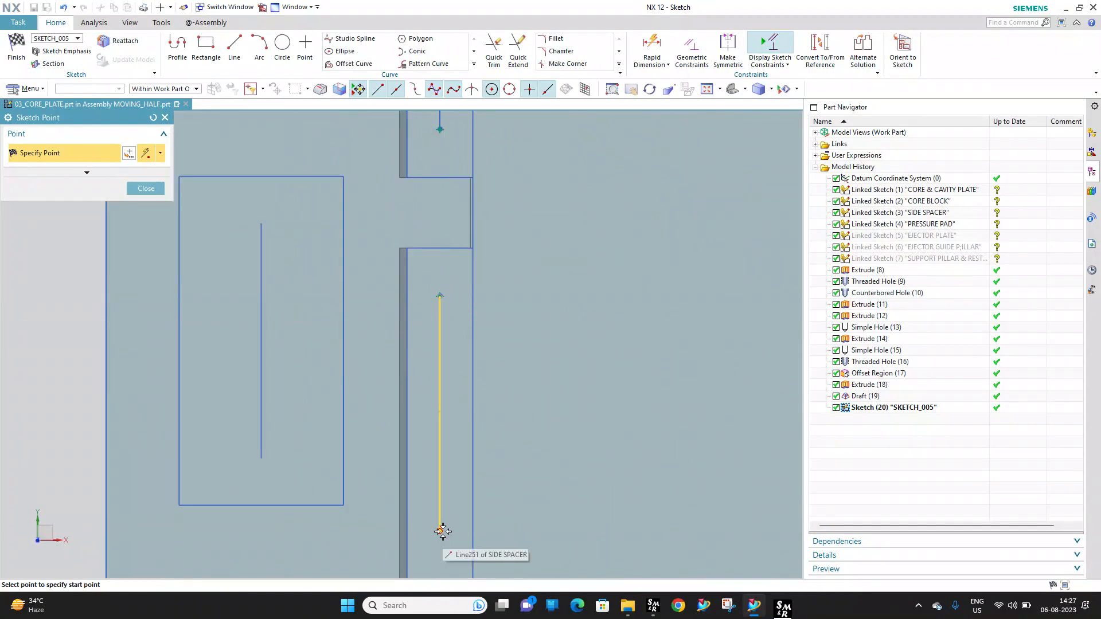
{"action": "left_click", "coordinate": [440, 531]}
{"action": "scroll", "coordinate": [409, 282], "scroll_direction": "down", "scroll_amount": 5}
{"action": "middle_click_drag", "start_coordinate": [415, 254], "coordinate": [414, 226]}
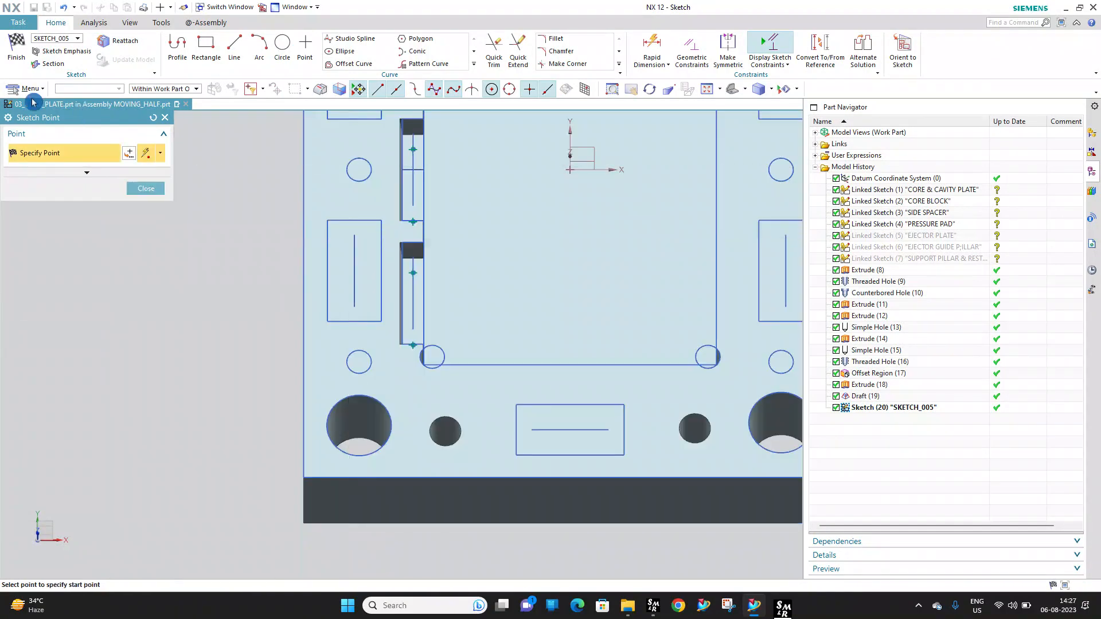
{"action": "left_click", "coordinate": [20, 54]}
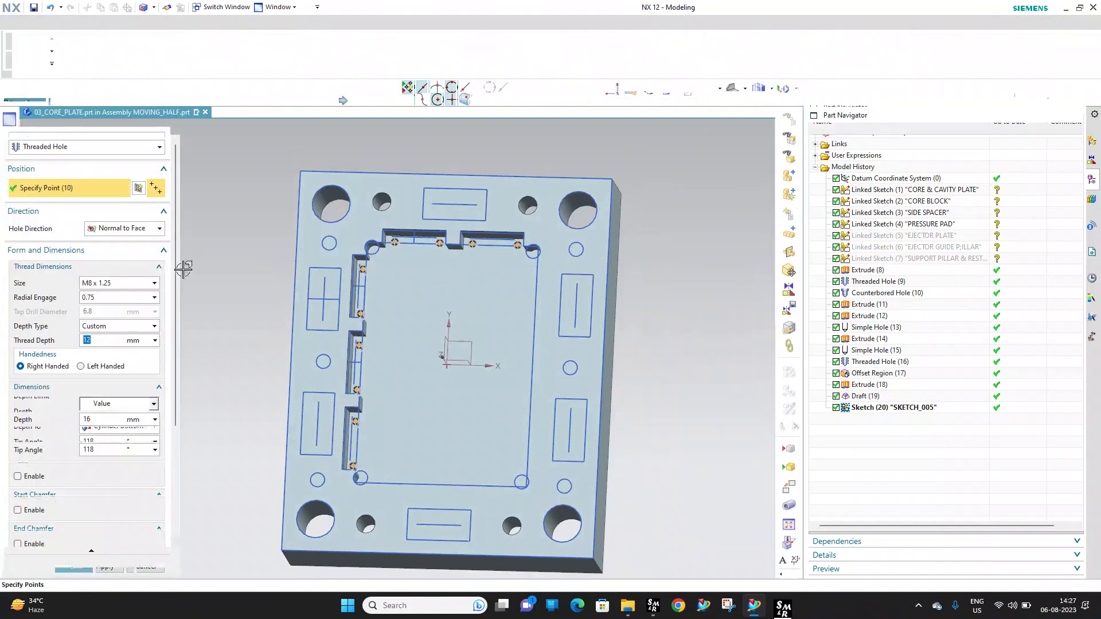
Create M6 x 1.0 threaded holes at the ten side spacer points with a thread depth of 9 mm
{"action": "left_click", "coordinate": [109, 287]}
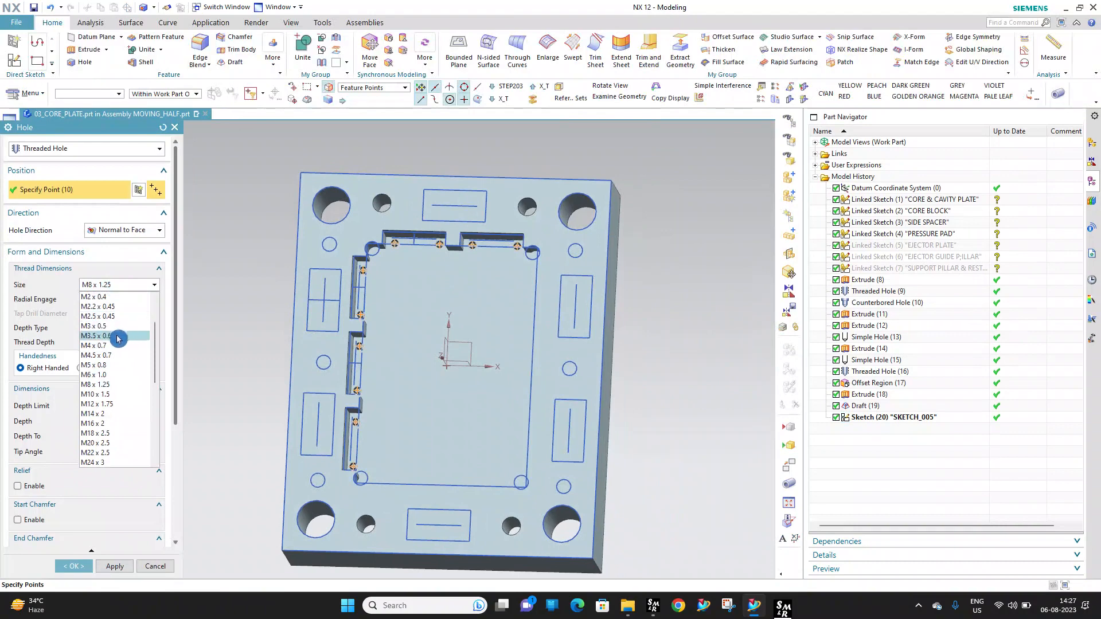
{"action": "left_click", "coordinate": [110, 375]}
{"action": "middle_click_drag", "start_coordinate": [457, 327], "coordinate": [344, 313]}
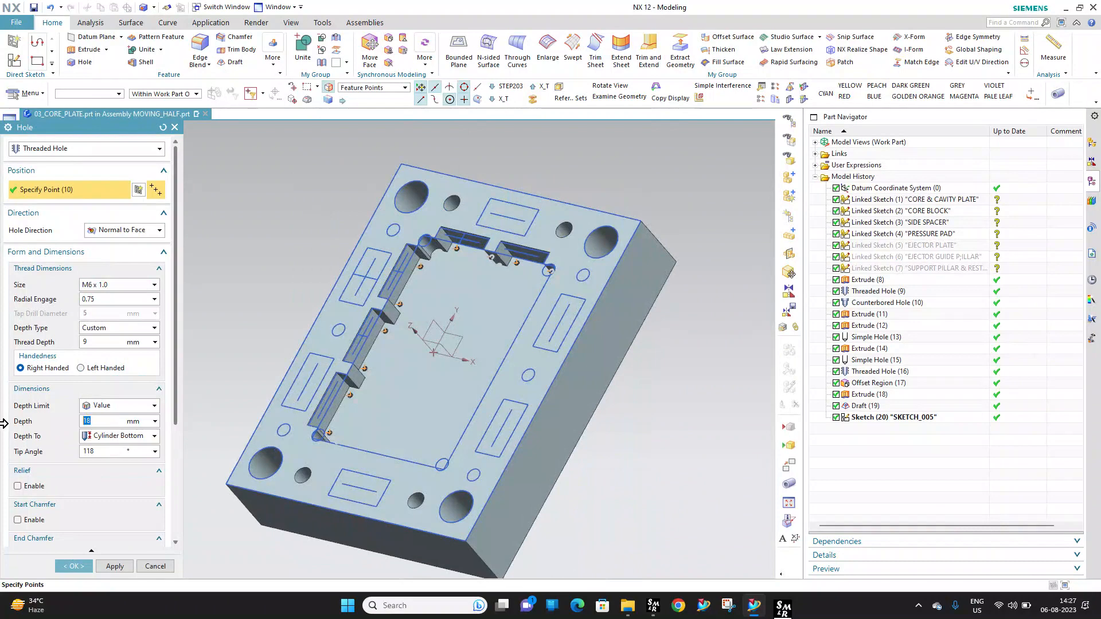
{"action": "middle_click_drag", "start_coordinate": [393, 345], "coordinate": [409, 270]}
{"action": "scroll", "coordinate": [396, 247], "scroll_direction": "up", "scroll_amount": 5}
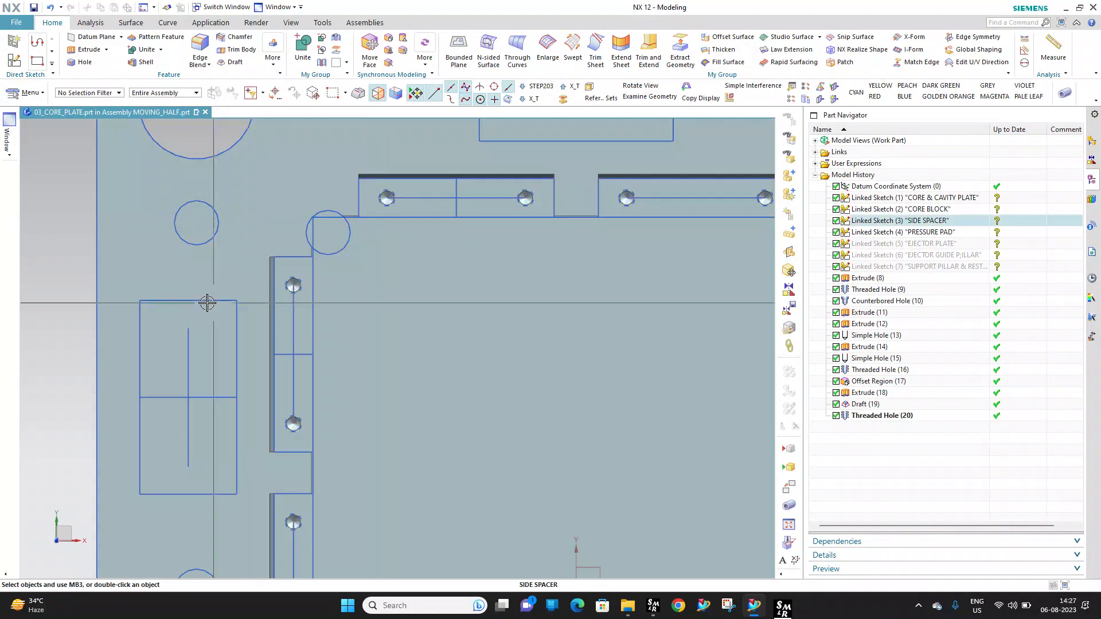
Start an edge blend and select the first vertical corner edges of the side spacer pockets around the plate's upper left corner
{"action": "scroll", "coordinate": [207, 302], "scroll_direction": "up", "scroll_amount": 3}
{"action": "left_click", "coordinate": [200, 49]}
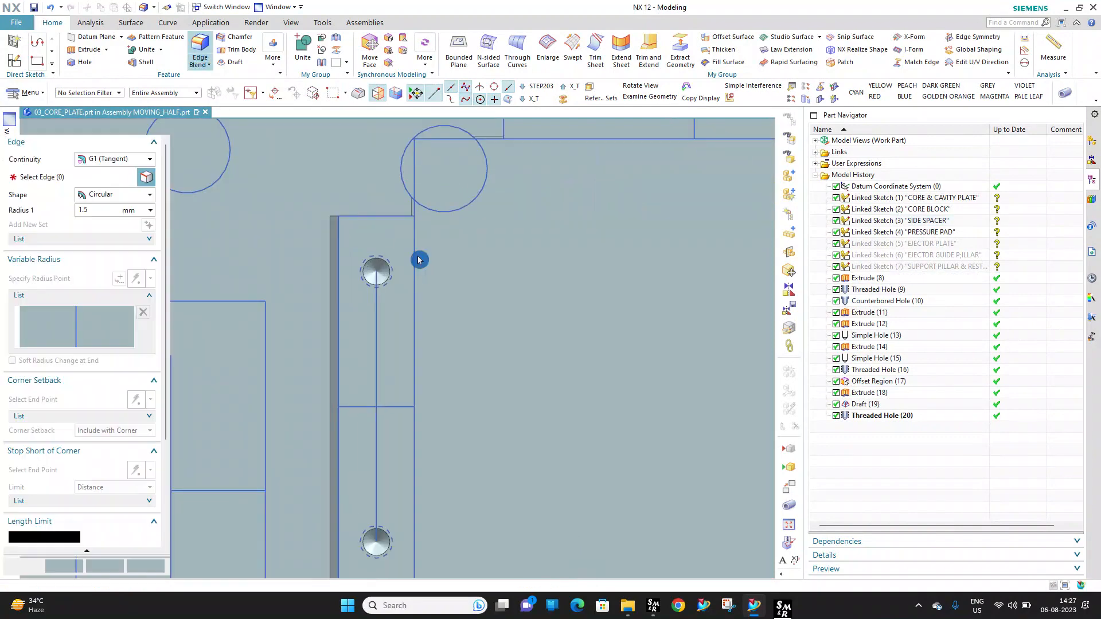
{"action": "middle_click_drag", "start_coordinate": [418, 254], "coordinate": [382, 220]}
{"action": "left_click", "coordinate": [328, 198]}
{"action": "scroll", "coordinate": [433, 272], "scroll_direction": "down", "scroll_amount": 4}
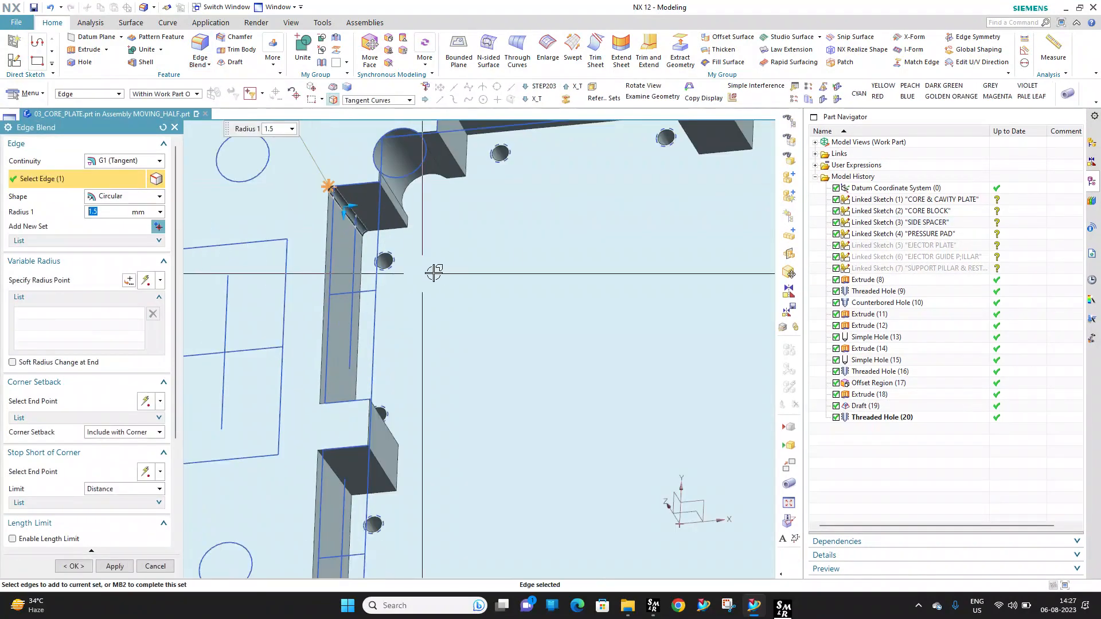
{"action": "scroll", "coordinate": [476, 172], "scroll_direction": "up", "scroll_amount": 5}
{"action": "left_click", "coordinate": [454, 156]}
{"action": "scroll", "coordinate": [445, 322], "scroll_direction": "down", "scroll_amount": 4}
{"action": "middle_click_drag", "start_coordinate": [445, 321], "coordinate": [554, 288]}
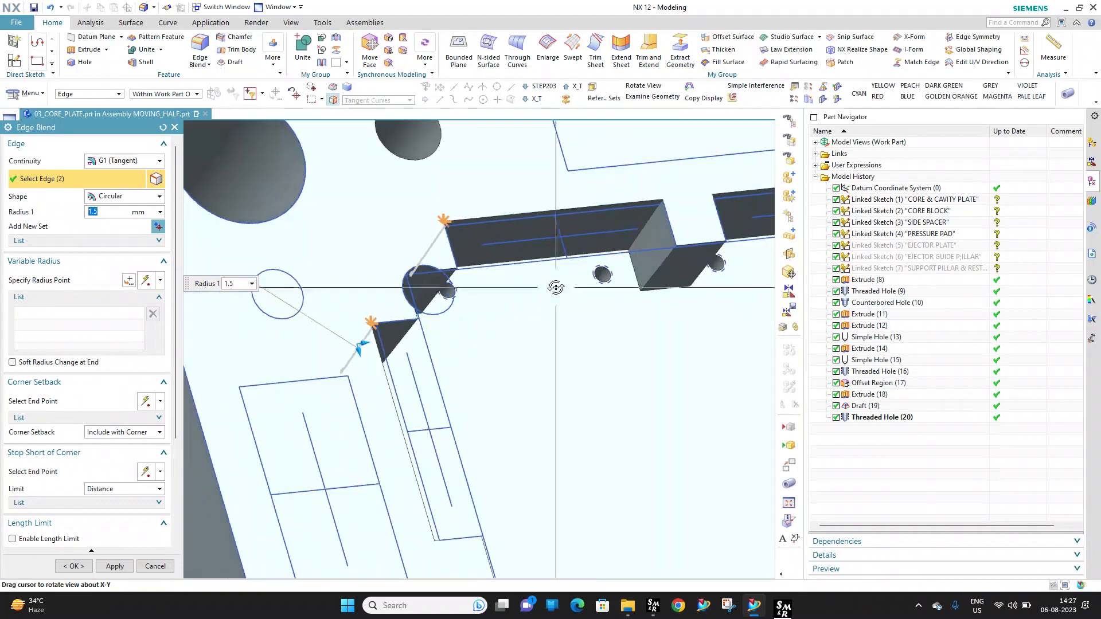
{"action": "left_click", "coordinate": [622, 230]}
{"action": "scroll", "coordinate": [373, 237], "scroll_direction": "down", "scroll_amount": 4}
{"action": "scroll", "coordinate": [587, 241], "scroll_direction": "up", "scroll_amount": 3}
{"action": "scroll", "coordinate": [589, 241], "scroll_direction": "up", "scroll_amount": 3}
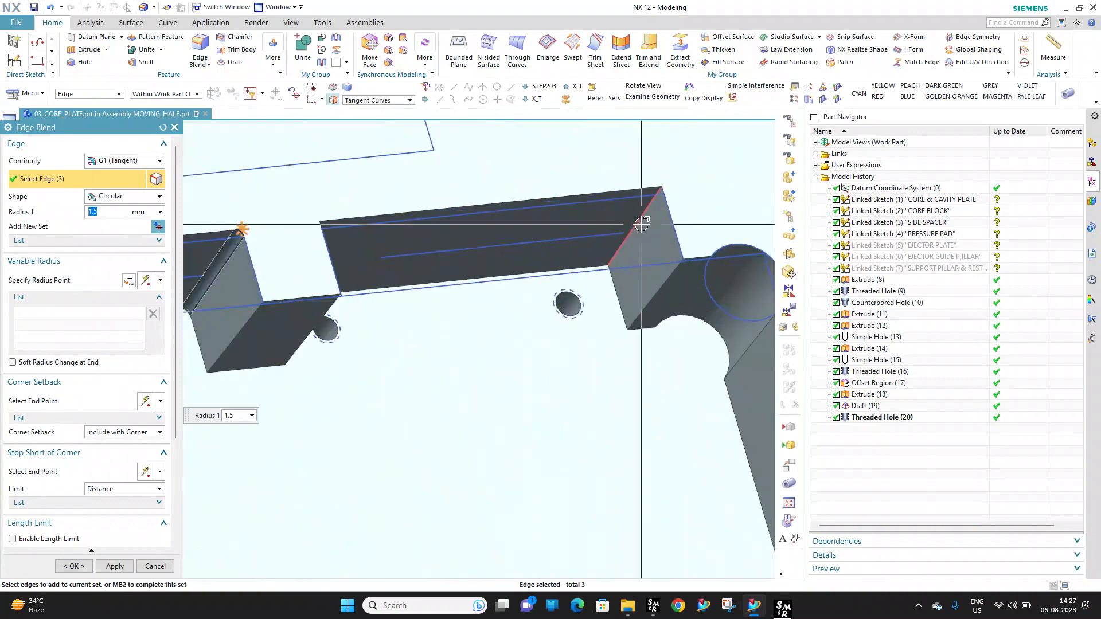
Add corner edges of the upper right pocket and of the upper and middle left pockets to the edge blend
{"action": "middle_click_drag", "start_coordinate": [537, 252], "coordinate": [397, 273]}
{"action": "scroll", "coordinate": [565, 246], "scroll_direction": "down", "scroll_amount": 3}
{"action": "scroll", "coordinate": [387, 252], "scroll_direction": "up", "scroll_amount": 6}
{"action": "left_click", "coordinate": [369, 258]}
{"action": "scroll", "coordinate": [573, 176], "scroll_direction": "down", "scroll_amount": 6}
{"action": "scroll", "coordinate": [562, 181], "scroll_direction": "down", "scroll_amount": 2}
{"action": "scroll", "coordinate": [322, 347], "scroll_direction": "up", "scroll_amount": 4}
{"action": "left_click", "coordinate": [335, 328]}
{"action": "scroll", "coordinate": [421, 221], "scroll_direction": "down", "scroll_amount": 5}
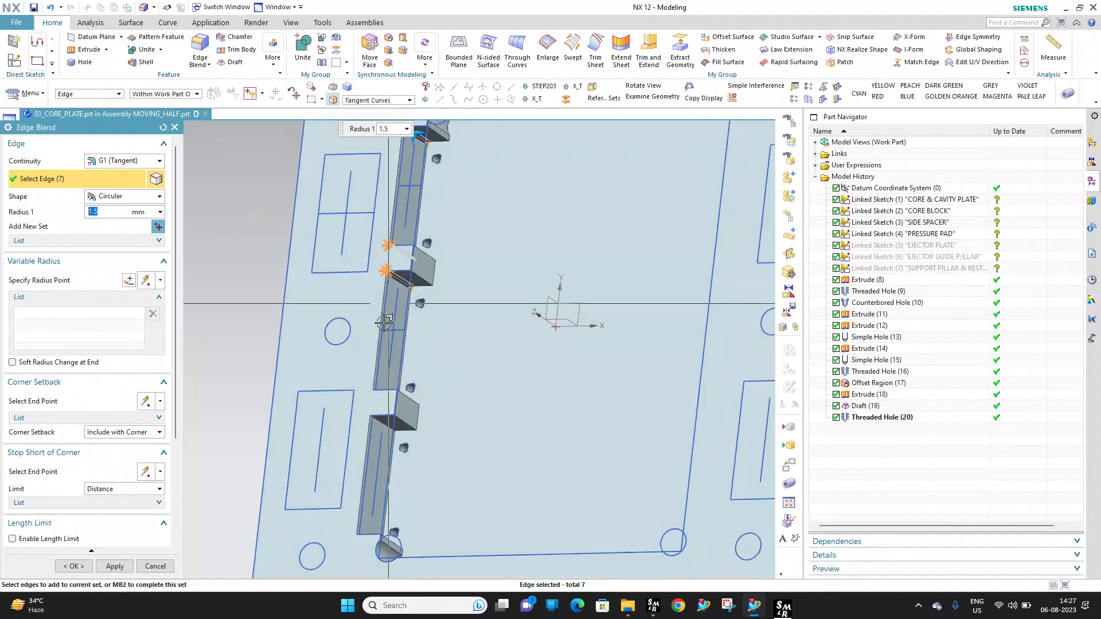
Add the remaining corner edges of the left side spacer pockets and blend all ten edges with a 4 mm radius
{"action": "middle_click_drag", "start_coordinate": [384, 323], "coordinate": [389, 377]}
{"action": "scroll", "coordinate": [422, 284], "scroll_direction": "down", "scroll_amount": 4}
{"action": "scroll", "coordinate": [396, 404], "scroll_direction": "up", "scroll_amount": 5}
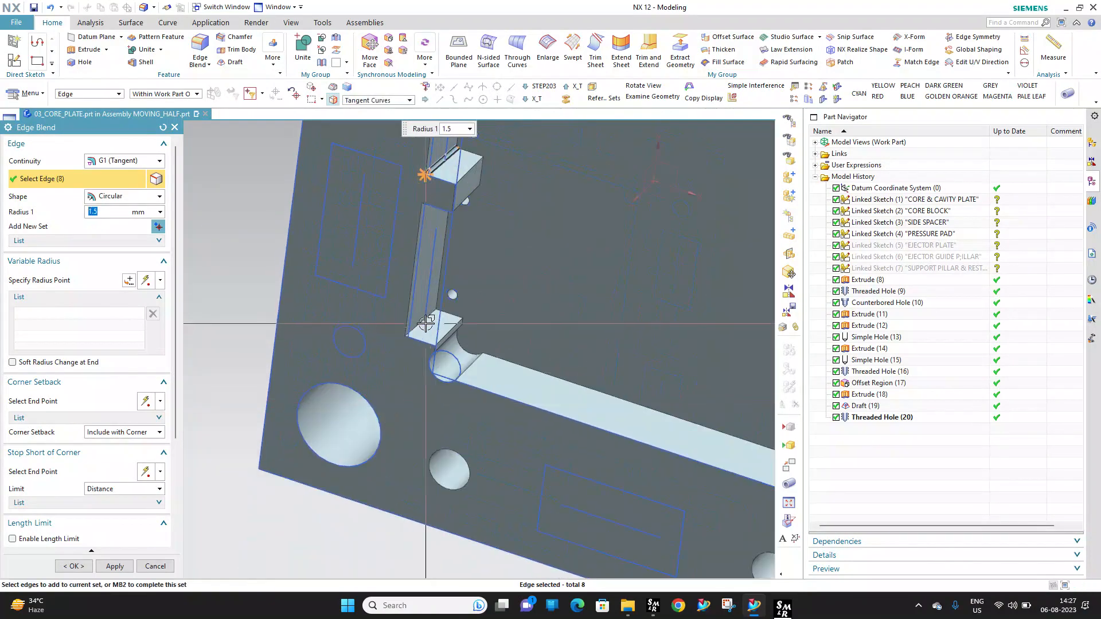
{"action": "middle_click_drag", "start_coordinate": [393, 230], "coordinate": [431, 236]}
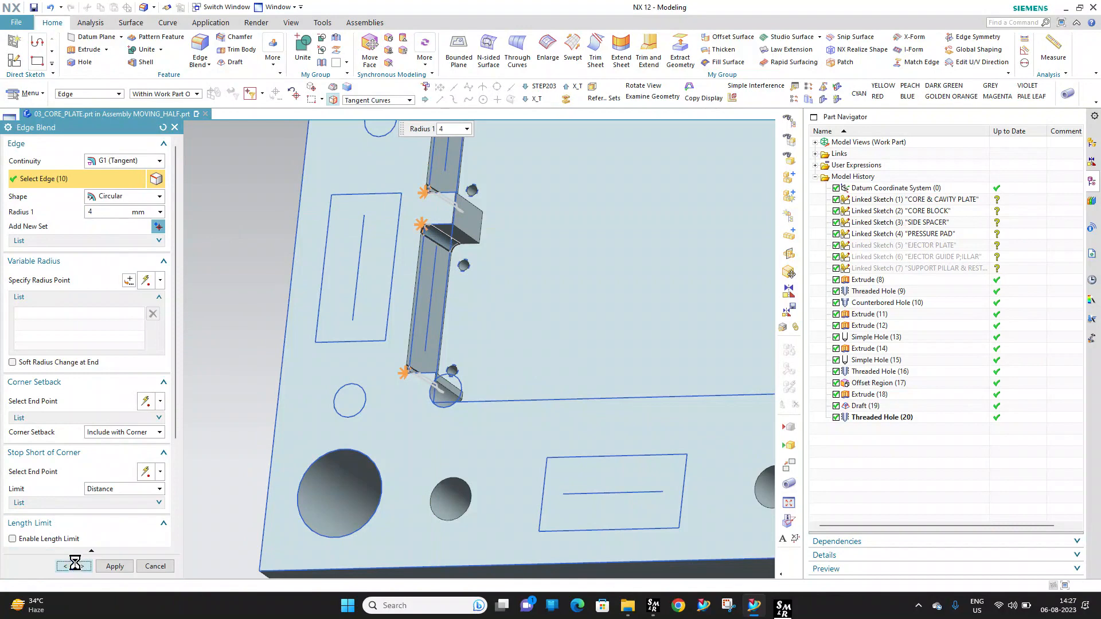
{"action": "middle_click_drag", "start_coordinate": [469, 275], "coordinate": [368, 307]}
{"action": "scroll", "coordinate": [258, 337], "scroll_direction": "down", "scroll_amount": 5}
{"action": "middle_click_drag", "start_coordinate": [452, 194], "coordinate": [472, 167]}
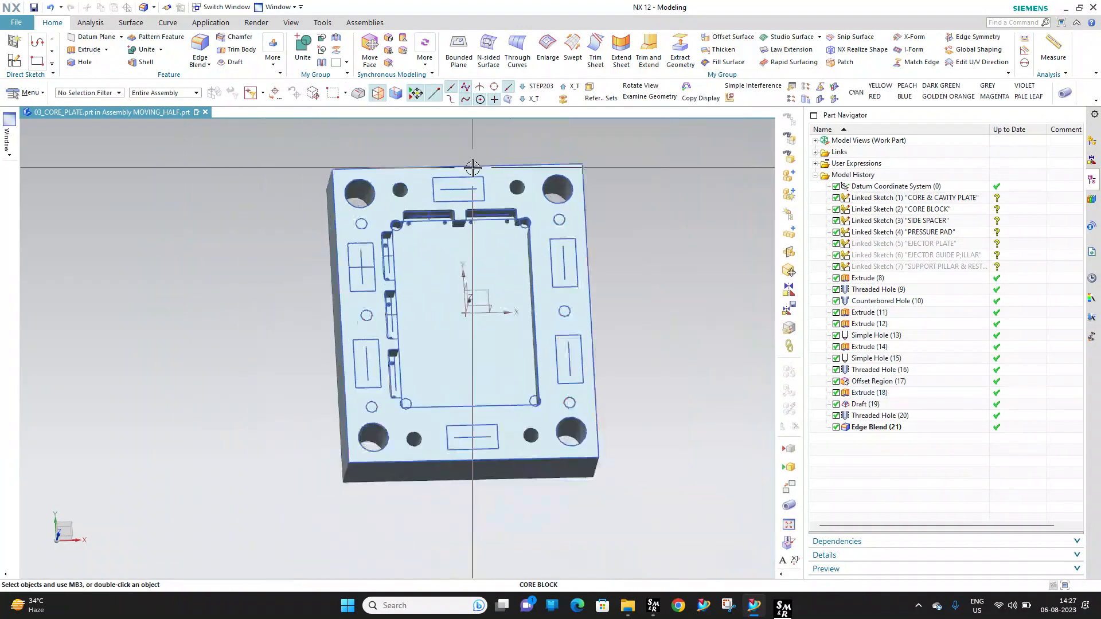
Start an extrude and select the six pressure pad rectangles around the core block pocket as its section
{"action": "scroll", "coordinate": [473, 167], "scroll_direction": "up", "scroll_amount": 2}
{"action": "left_click", "coordinate": [89, 49]}
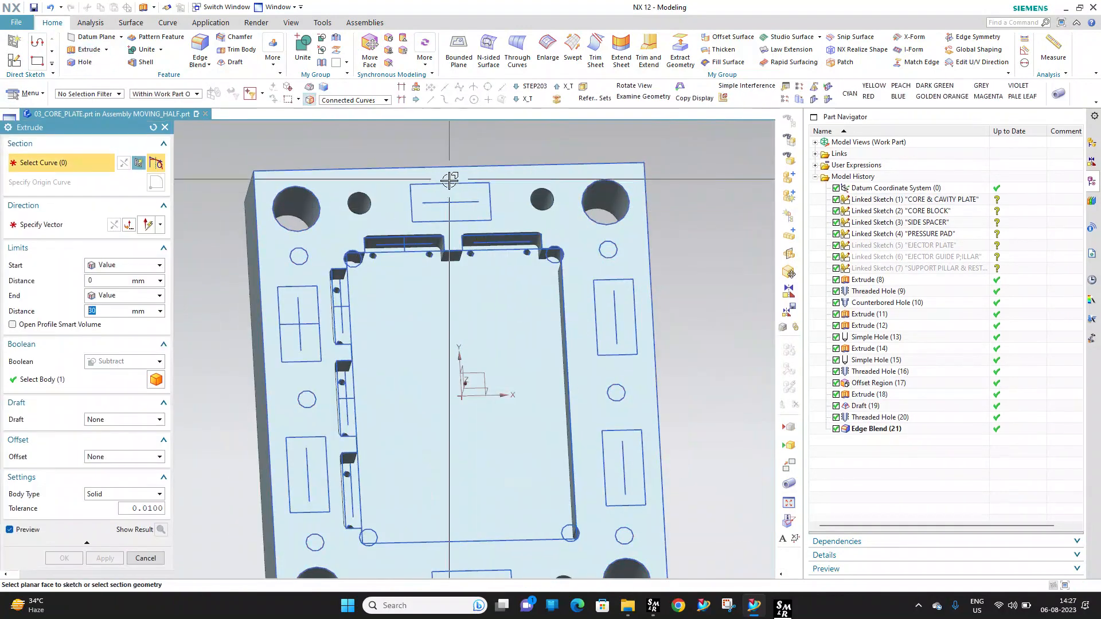
{"action": "left_click", "coordinate": [625, 281]}
{"action": "left_click", "coordinate": [644, 466]}
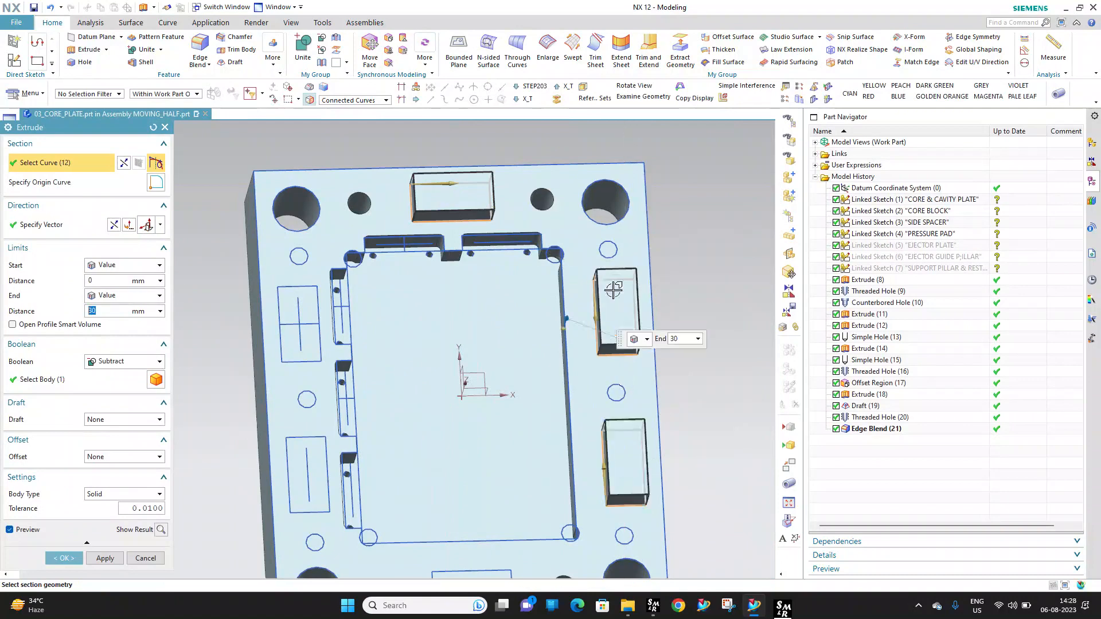
{"action": "middle_click_drag", "start_coordinate": [612, 290], "coordinate": [679, 116], "text": "shift"}
{"action": "left_click", "coordinate": [395, 313]}
{"action": "scroll", "coordinate": [404, 310], "scroll_direction": "down", "scroll_amount": 2}
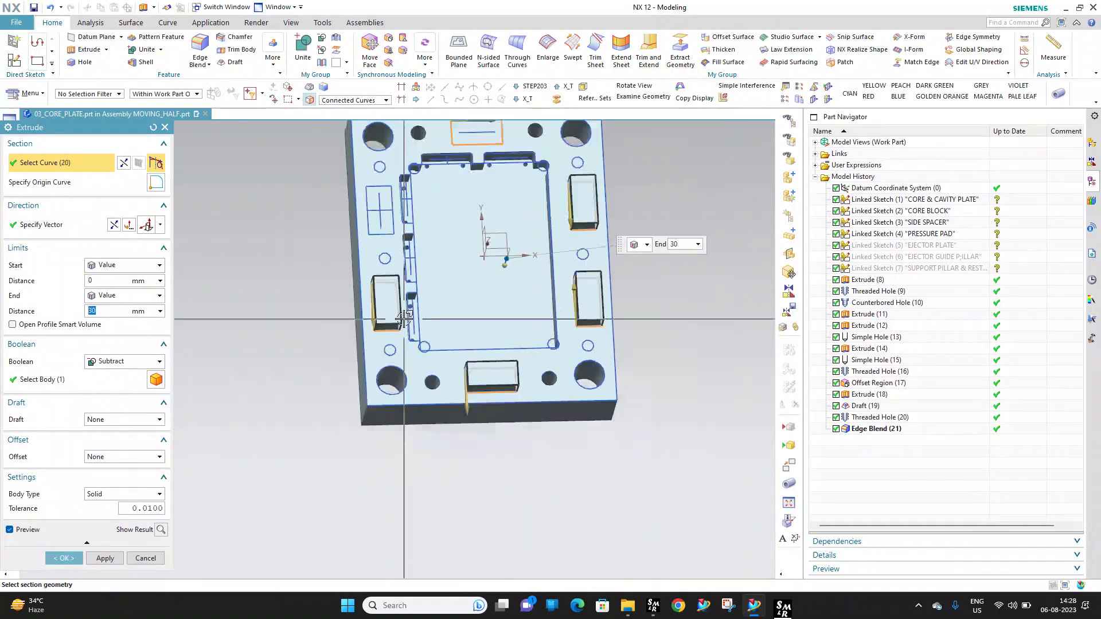
{"action": "middle_click_drag", "start_coordinate": [406, 310], "coordinate": [425, 367], "text": "shift"}
{"action": "scroll", "coordinate": [421, 344], "scroll_direction": "up", "scroll_amount": 1}
{"action": "left_click", "coordinate": [405, 276]}
Subtract the pressure pad section from the plate with a symmetric 10 mm extrusion and a single-sided offset of 1 mm
{"action": "left_click", "coordinate": [94, 265]}
{"action": "left_click", "coordinate": [115, 286]}
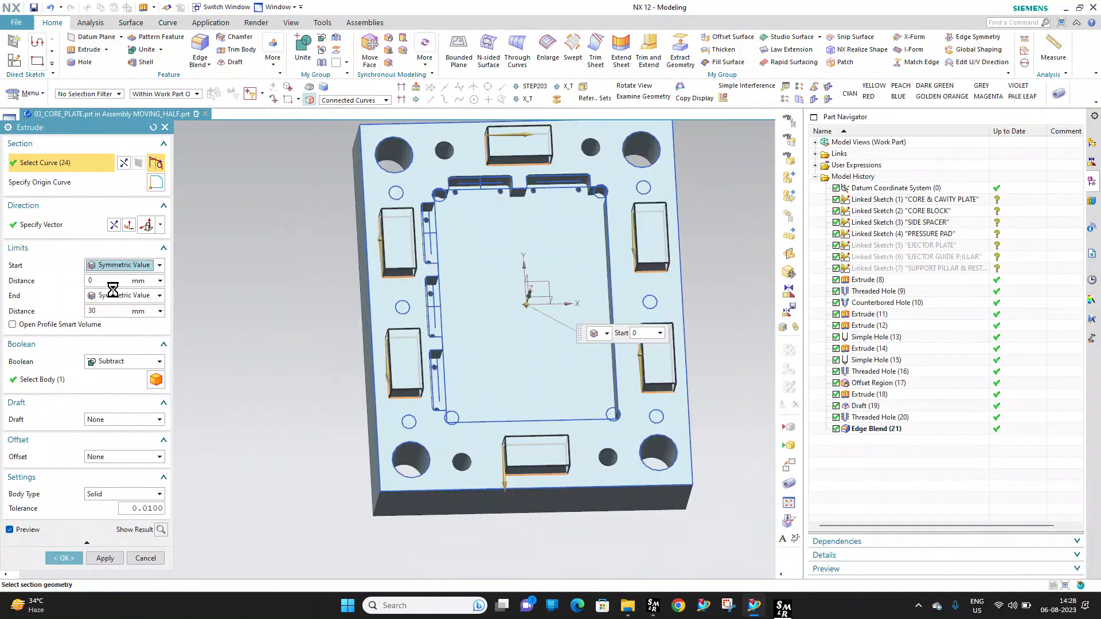
{"action": "left_click", "coordinate": [129, 330]}
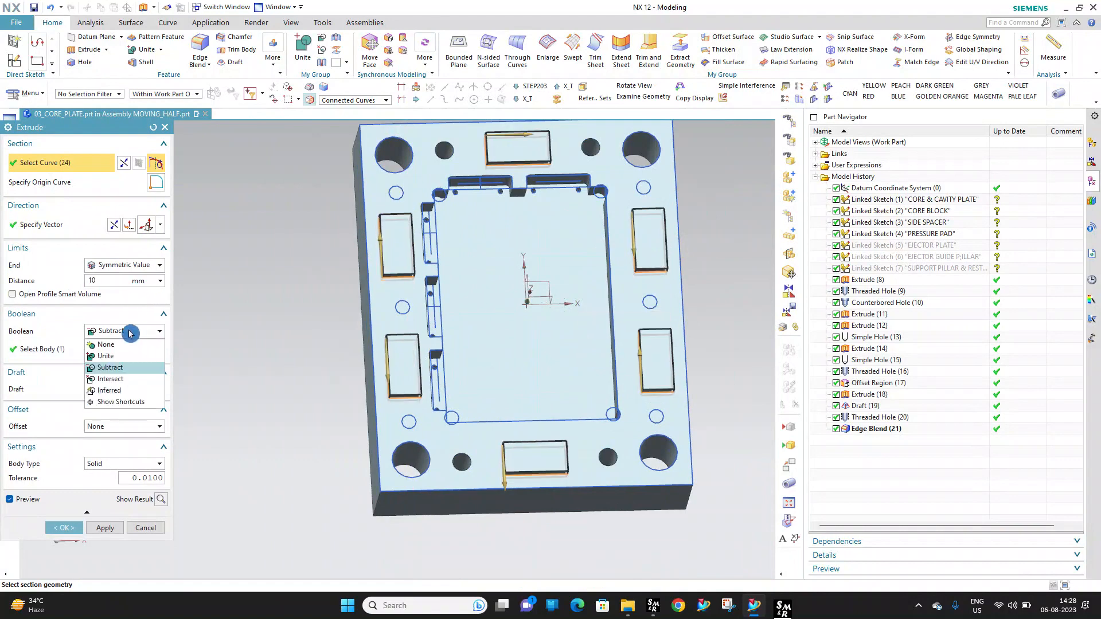
{"action": "left_click", "coordinate": [131, 331]}
{"action": "left_click", "coordinate": [125, 449]}
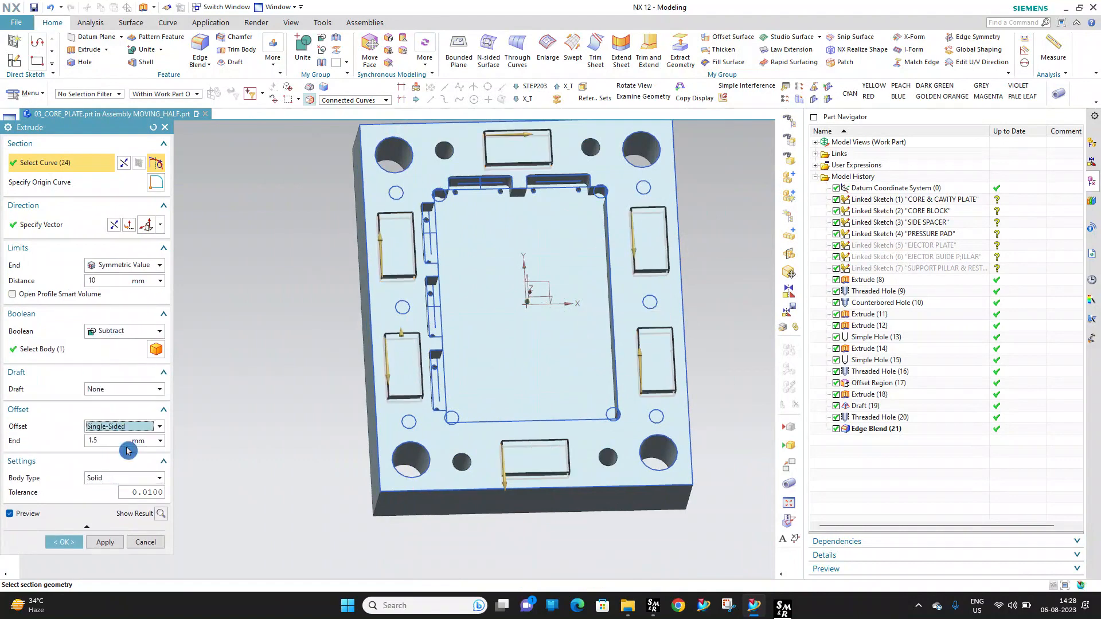
{"action": "scroll", "coordinate": [400, 191], "scroll_direction": "up", "scroll_amount": 5}
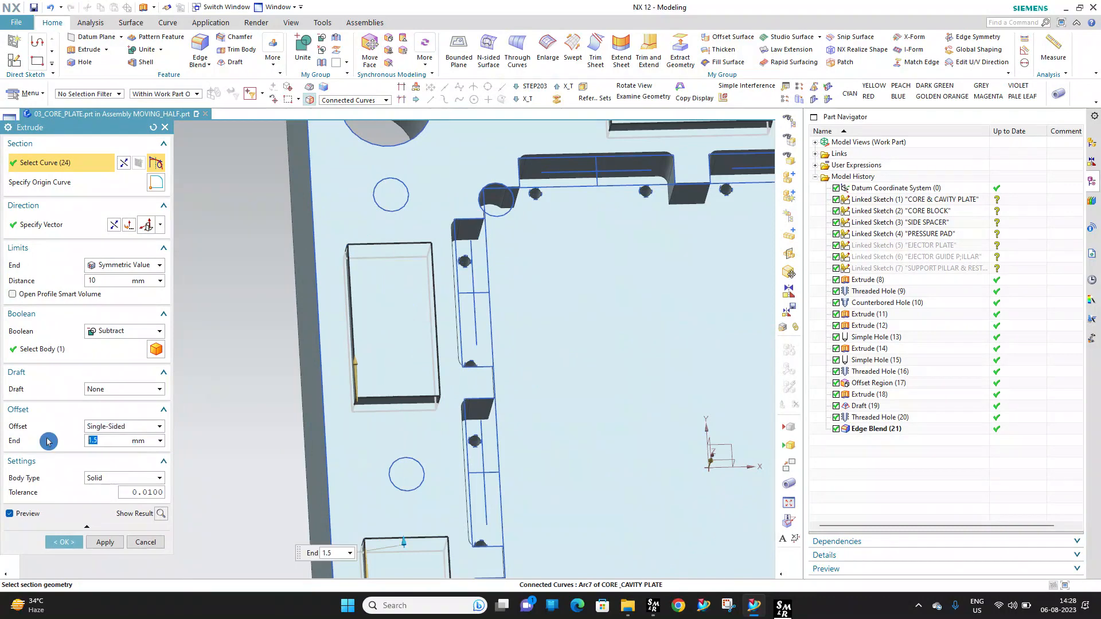
{"action": "type", "text": "1"}
{"action": "key", "text": "Return"}
{"action": "left_click", "coordinate": [62, 542]}
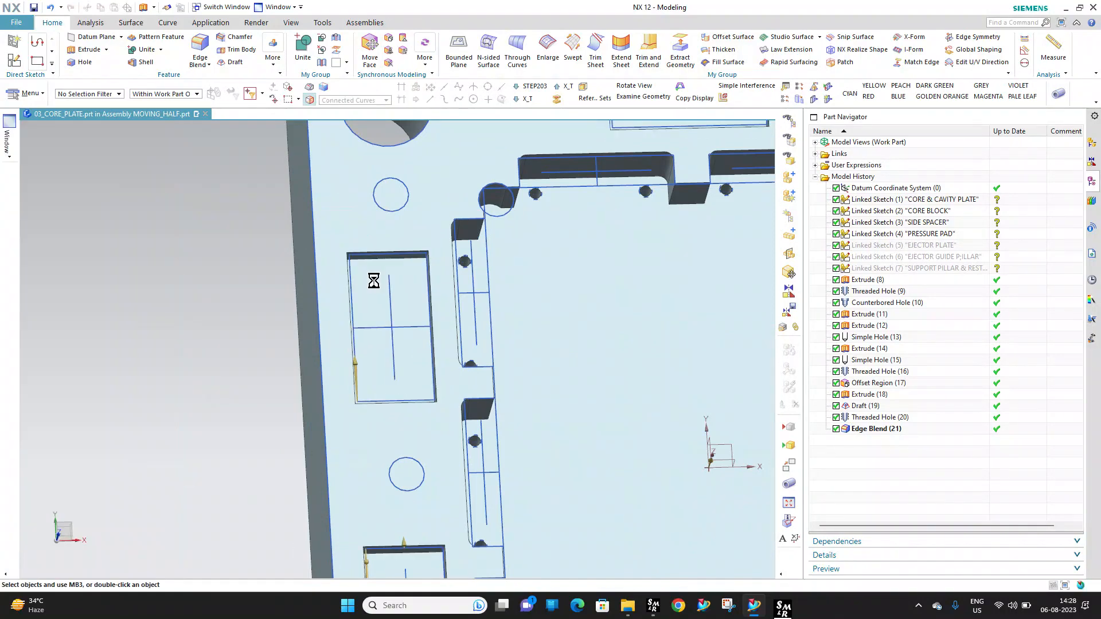
Start a hole sketch on the upper left pressure pad pocket floor and place points at the centre line ends of that pocket and the top one
{"action": "scroll", "coordinate": [397, 221], "scroll_direction": "down", "scroll_amount": 5}
{"action": "key", "text": "F8"}
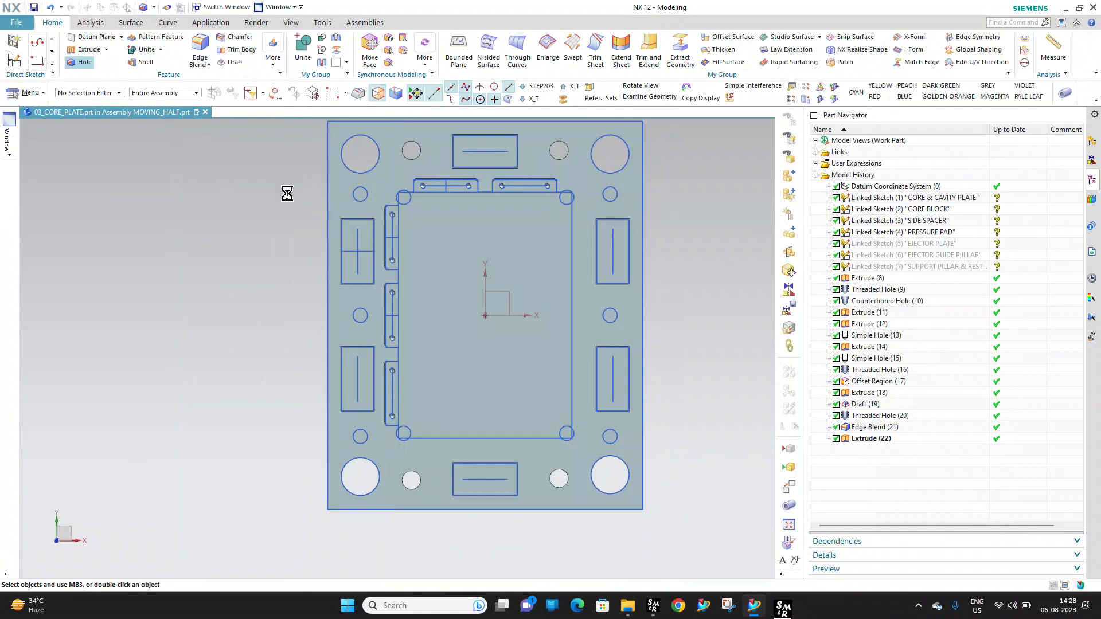
{"action": "scroll", "coordinate": [383, 223], "scroll_direction": "up", "scroll_amount": 1}
{"action": "left_click", "coordinate": [355, 231]}
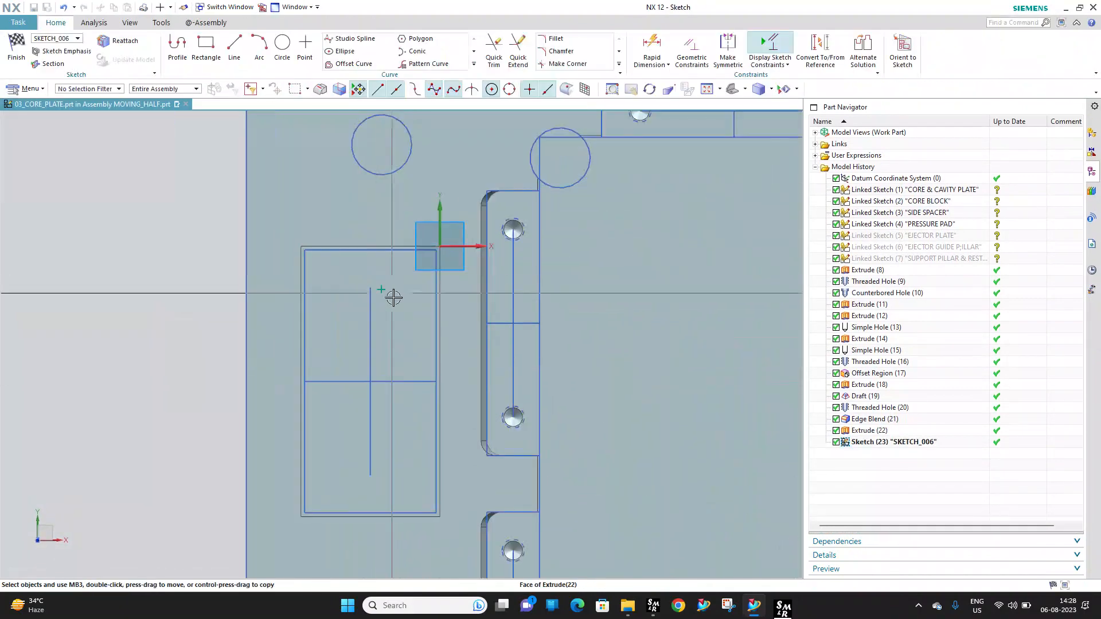
{"action": "left_click", "coordinate": [305, 43]}
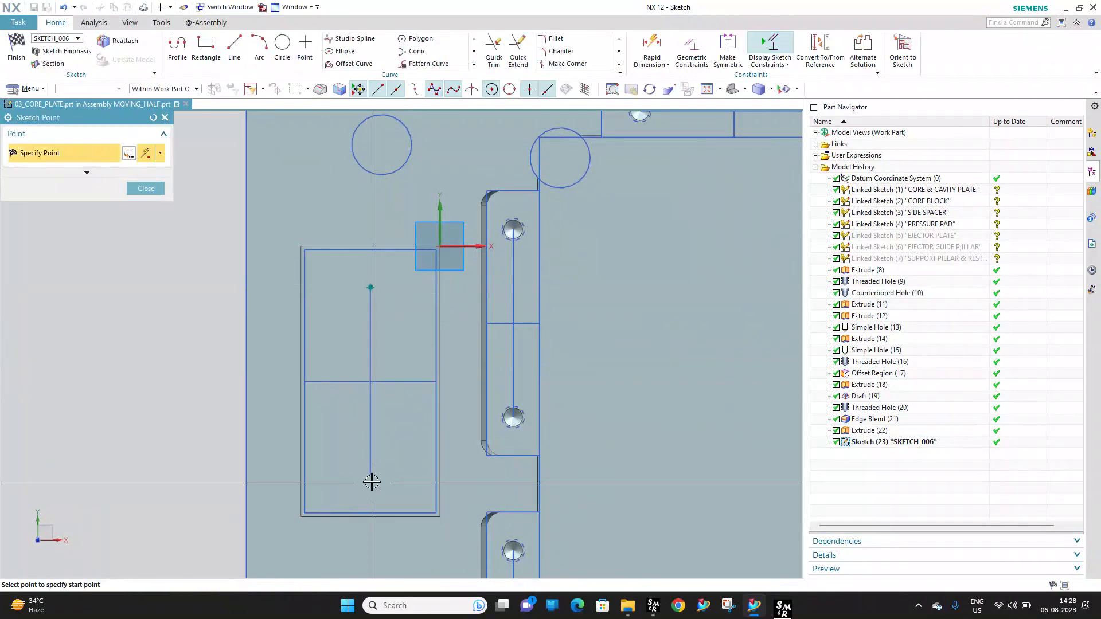
{"action": "scroll", "coordinate": [309, 452], "scroll_direction": "down", "scroll_amount": 4}
{"action": "scroll", "coordinate": [554, 219], "scroll_direction": "up", "scroll_amount": 3}
{"action": "left_click", "coordinate": [386, 202]}
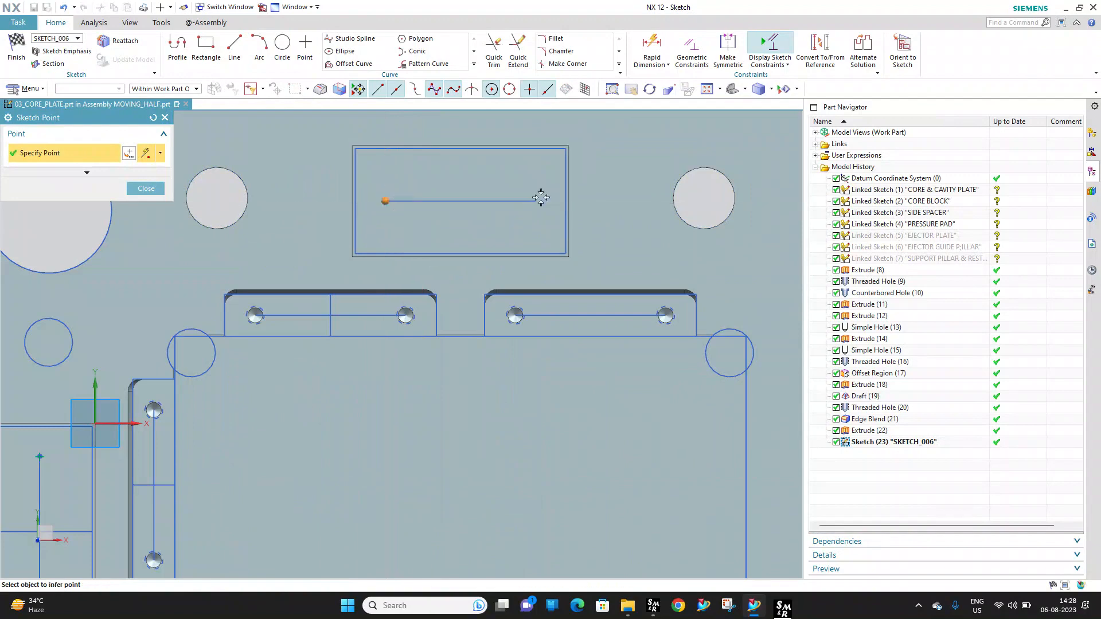
{"action": "left_click", "coordinate": [534, 201]}
Add hole points at the centre line ends of the upper right and lower right pressure pad pockets
{"action": "scroll", "coordinate": [400, 157], "scroll_direction": "down", "scroll_amount": 6}
{"action": "scroll", "coordinate": [534, 256], "scroll_direction": "up", "scroll_amount": 6}
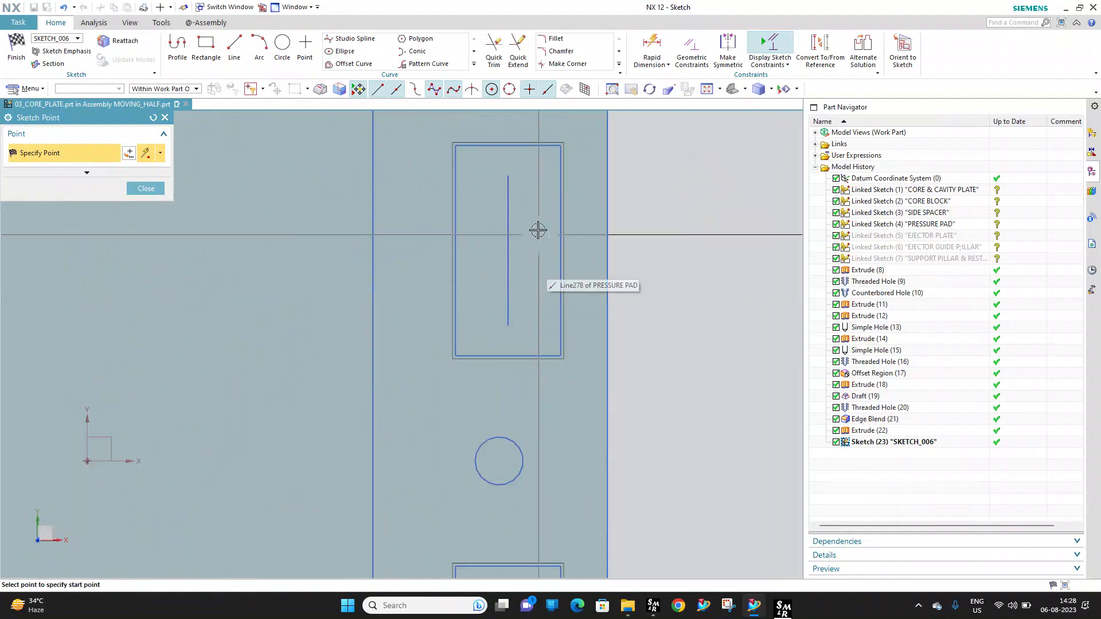
{"action": "left_click", "coordinate": [509, 175]}
{"action": "left_click", "coordinate": [508, 325]}
{"action": "scroll", "coordinate": [582, 341], "scroll_direction": "down", "scroll_amount": 6}
{"action": "scroll", "coordinate": [467, 273], "scroll_direction": "up", "scroll_amount": 6}
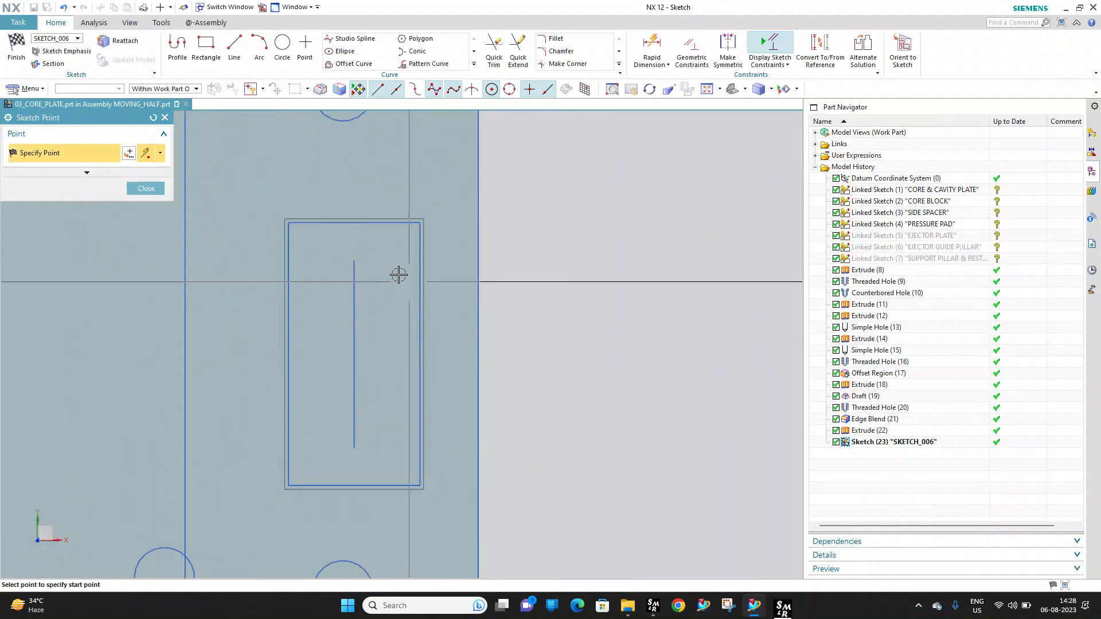
{"action": "left_click", "coordinate": [346, 259]}
{"action": "left_click", "coordinate": [355, 448]}
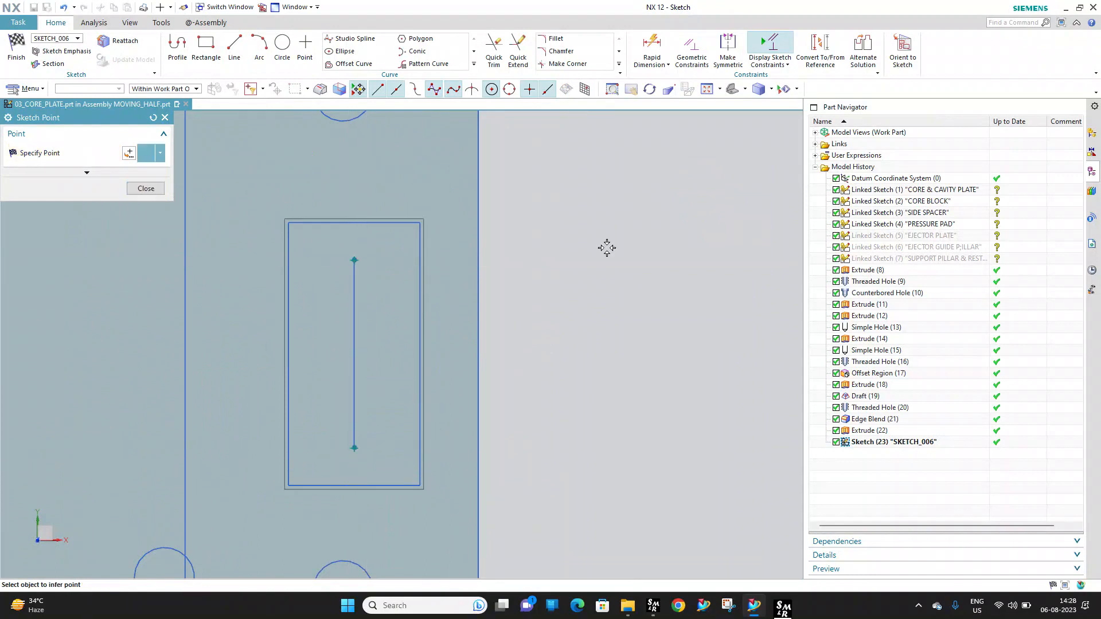
Add hole points at the centre line ends of the bottom and lower left pressure pad pockets and finish the sketch
{"action": "scroll", "coordinate": [468, 357], "scroll_direction": "down", "scroll_amount": 6}
{"action": "left_click", "coordinate": [428, 383]}
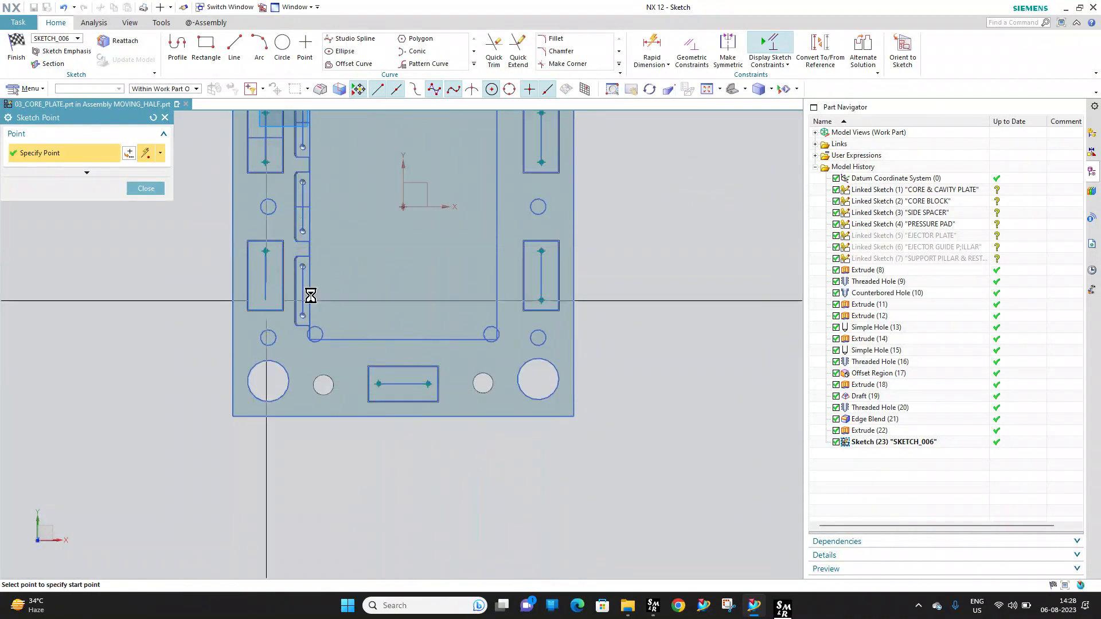
{"action": "scroll", "coordinate": [443, 339], "scroll_direction": "down", "scroll_amount": 3}
{"action": "middle_click_drag", "start_coordinate": [374, 221], "coordinate": [398, 162]}
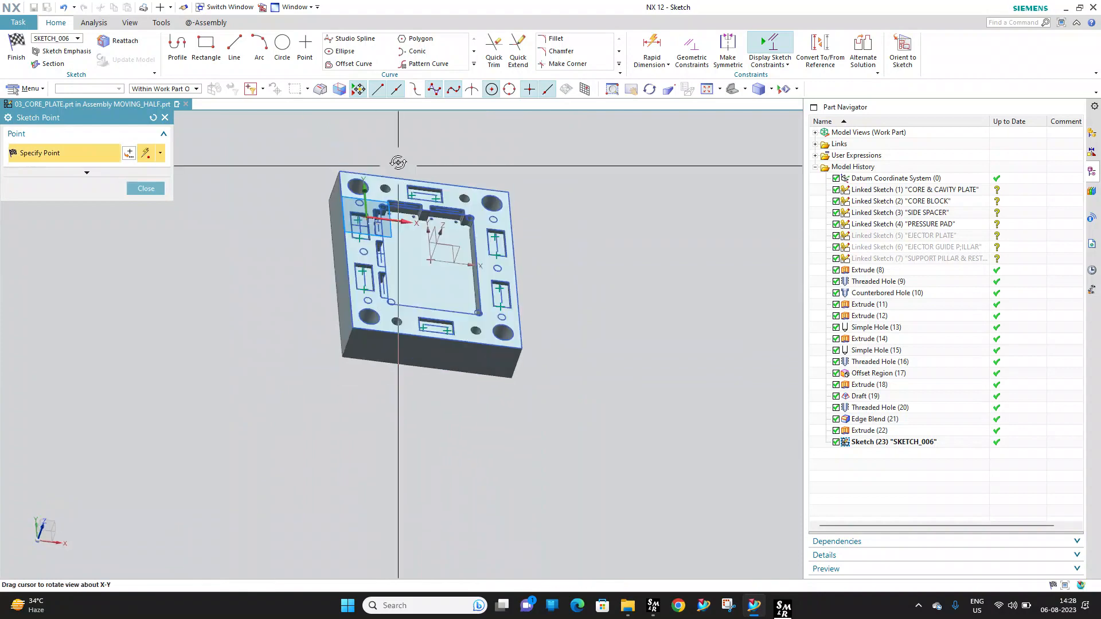
{"action": "left_click", "coordinate": [16, 43]}
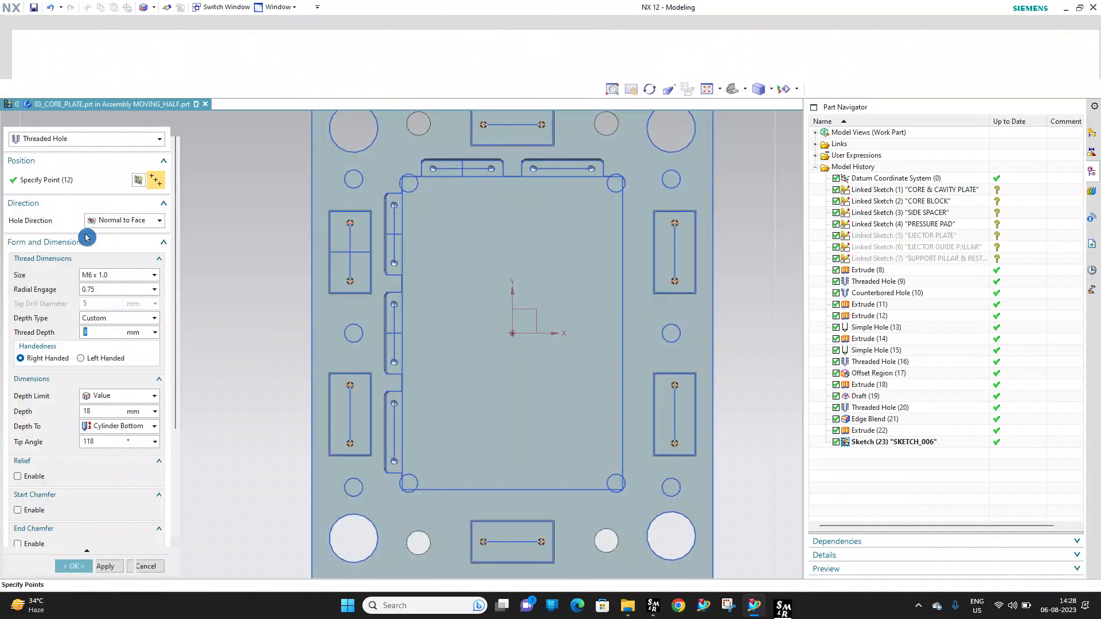
Create M5 x 0.8 threaded holes at the twelve points with 7.5 mm thread depth and 15 mm hole depth
{"action": "left_click", "coordinate": [118, 285]}
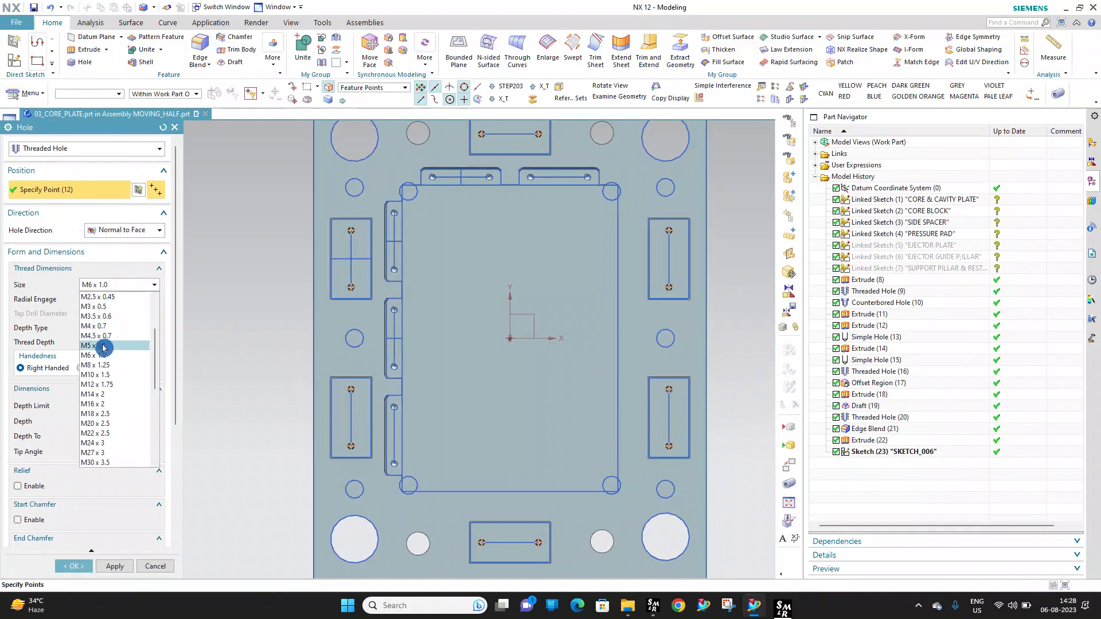
{"action": "left_click", "coordinate": [103, 348]}
{"action": "middle_click_drag", "start_coordinate": [357, 258], "coordinate": [374, 230]}
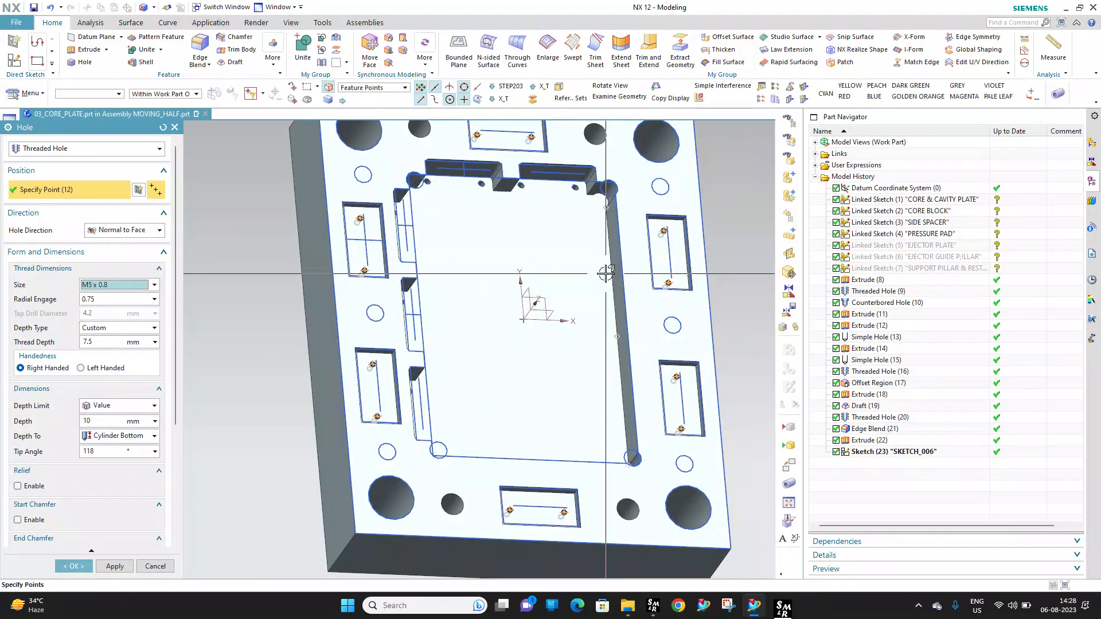
{"action": "scroll", "coordinate": [606, 274], "scroll_direction": "up", "scroll_amount": 5}
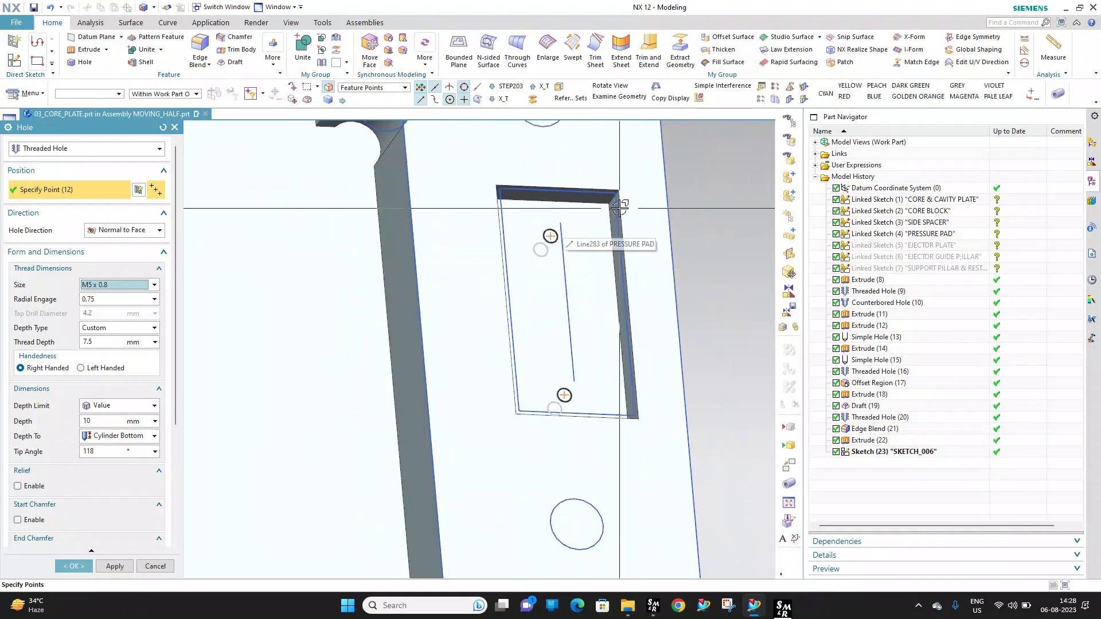
{"action": "middle_click_drag", "start_coordinate": [619, 208], "coordinate": [344, 234]}
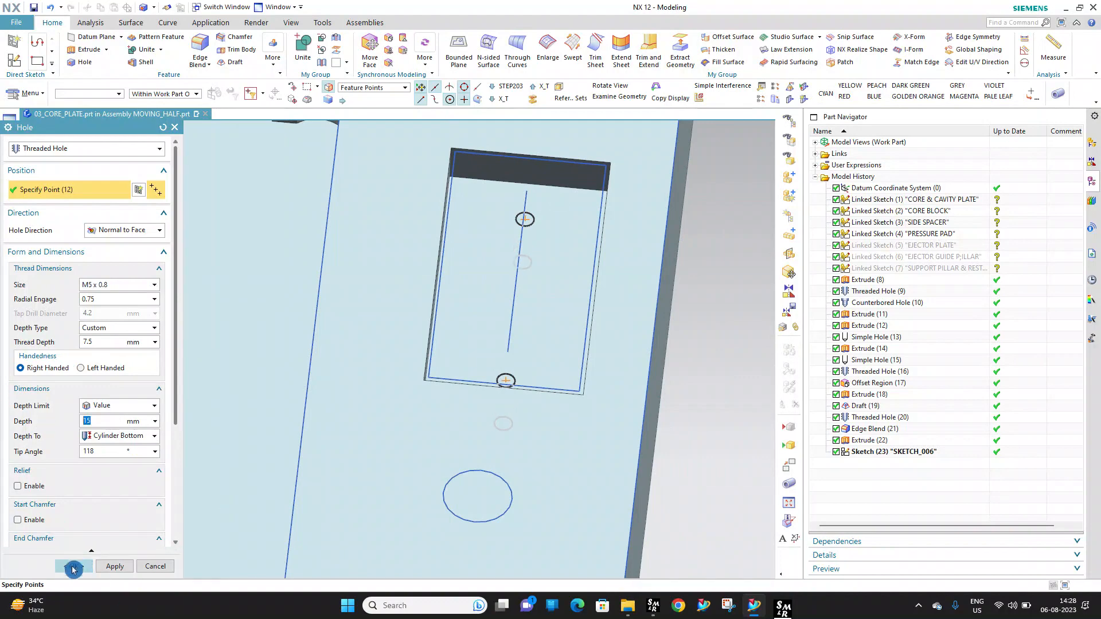
{"action": "left_click", "coordinate": [73, 567]}
Start an edge blend and select the four vertical corner edges of the upper right pressure pad pocket
{"action": "key", "text": "ctrl+alt+t"}
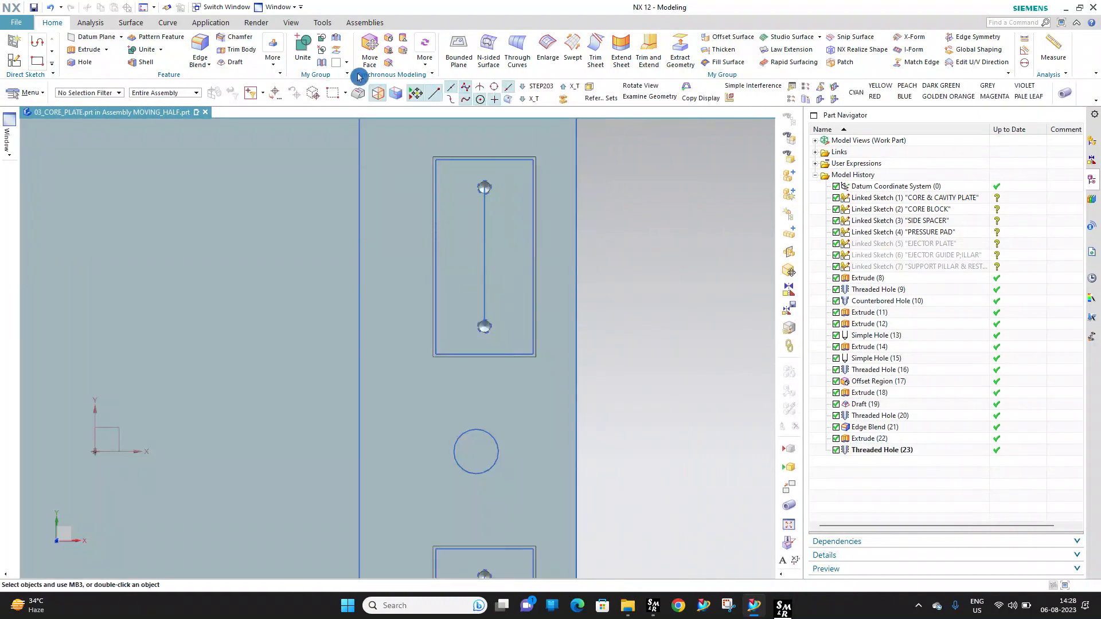
{"action": "scroll", "coordinate": [545, 148], "scroll_direction": "up", "scroll_amount": 3}
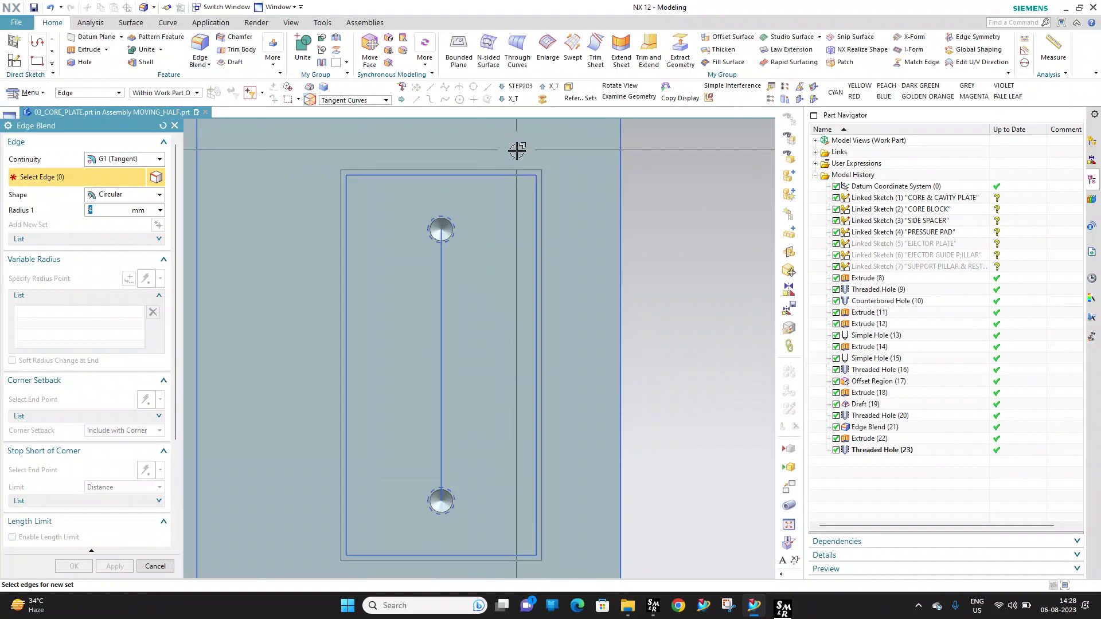
{"action": "left_click", "coordinate": [544, 172]}
{"action": "middle_click_drag", "start_coordinate": [535, 478], "coordinate": [475, 353], "text": "shift"}
{"action": "scroll", "coordinate": [474, 354], "scroll_direction": "up", "scroll_amount": 1}
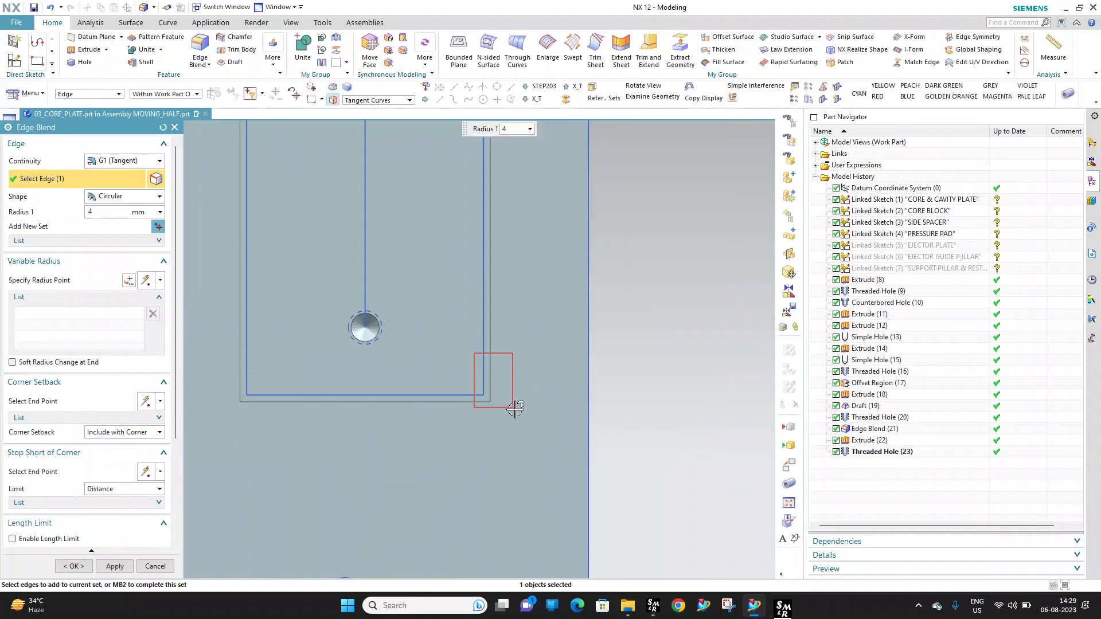
{"action": "left_click", "coordinate": [260, 409]}
{"action": "scroll", "coordinate": [322, 219], "scroll_direction": "down", "scroll_amount": 5}
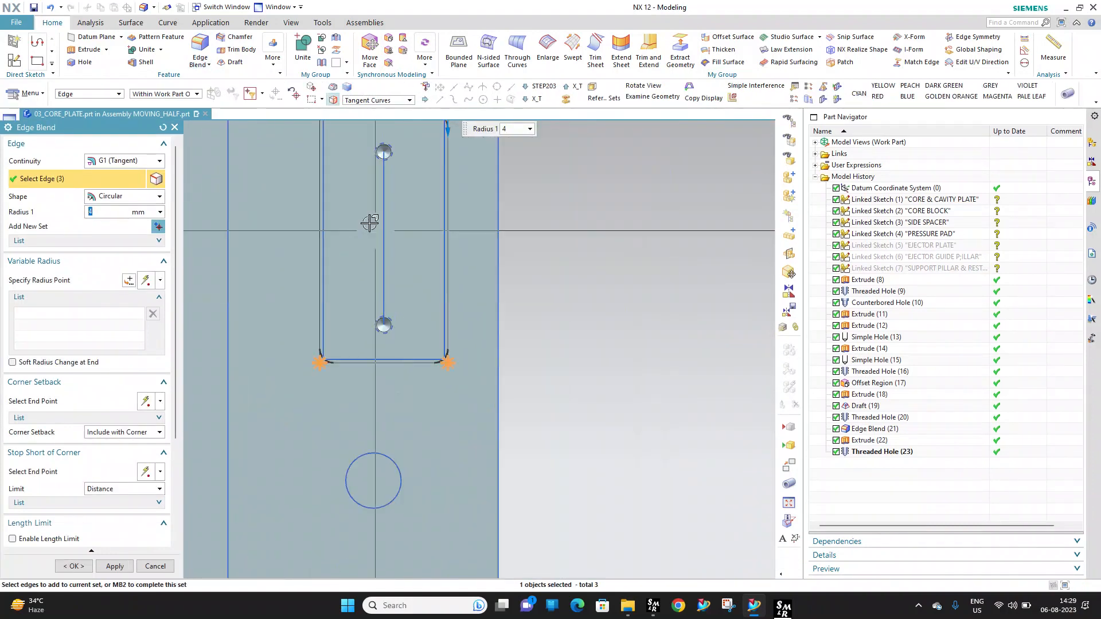
{"action": "left_click", "coordinate": [370, 186]}
Add the four corner edges of the top pressure pad pocket to the edge blend
{"action": "scroll", "coordinate": [381, 185], "scroll_direction": "down", "scroll_amount": 6}
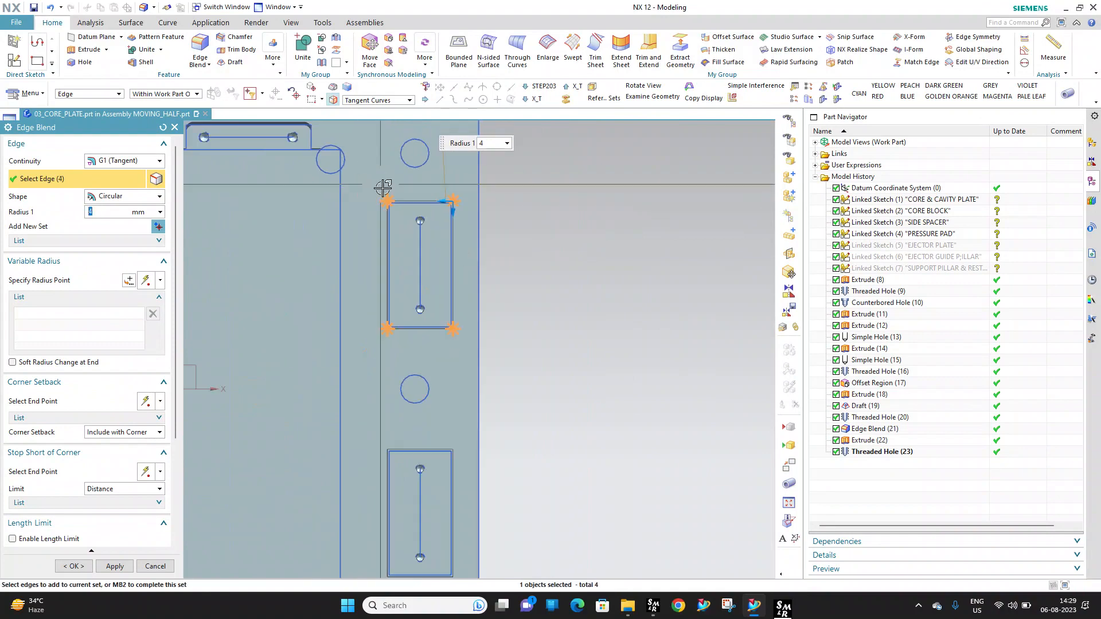
{"action": "scroll", "coordinate": [405, 468], "scroll_direction": "up", "scroll_amount": 10}
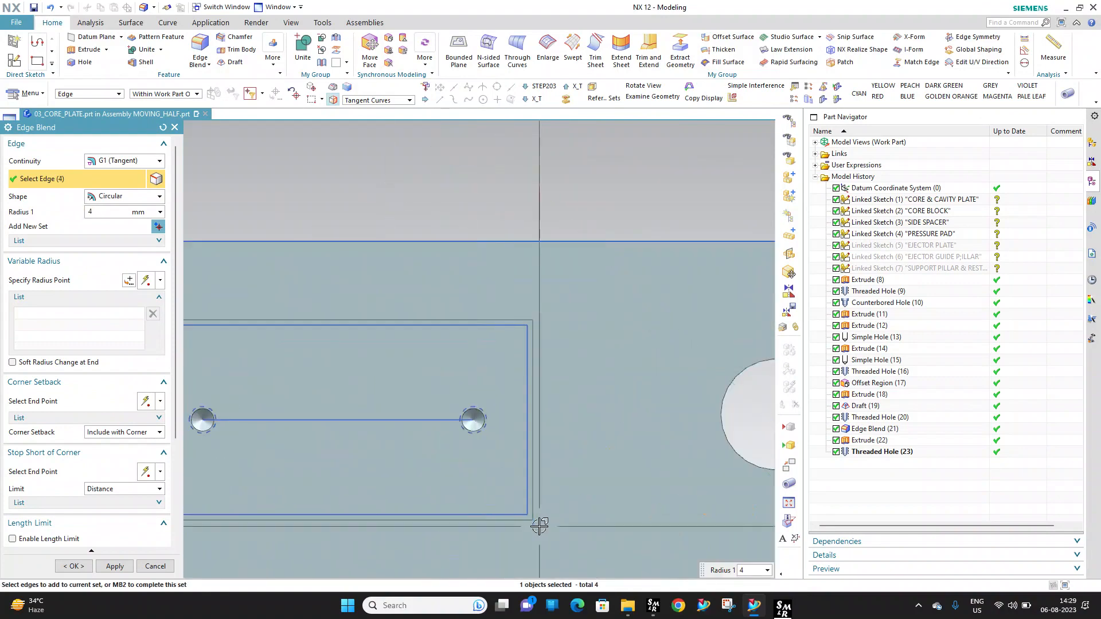
{"action": "left_click", "coordinate": [539, 324]}
{"action": "scroll", "coordinate": [373, 371], "scroll_direction": "down", "scroll_amount": 5}
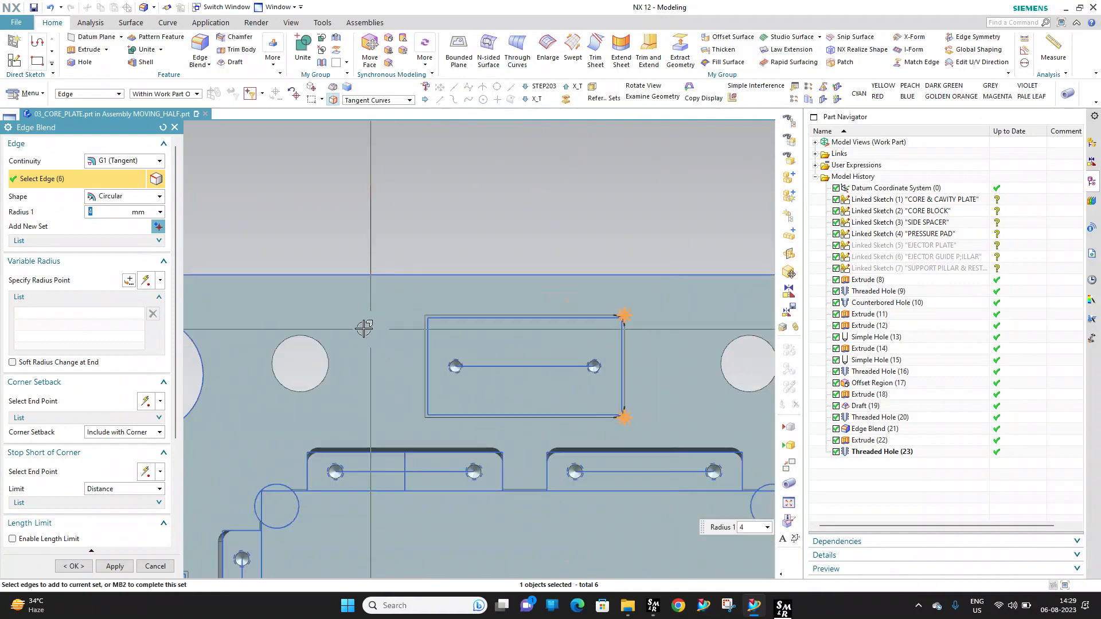
{"action": "scroll", "coordinate": [510, 279], "scroll_direction": "up", "scroll_amount": 8}
{"action": "left_click", "coordinate": [524, 300]}
{"action": "scroll", "coordinate": [491, 433], "scroll_direction": "up", "scroll_amount": 3}
{"action": "scroll", "coordinate": [521, 388], "scroll_direction": "down", "scroll_amount": 3}
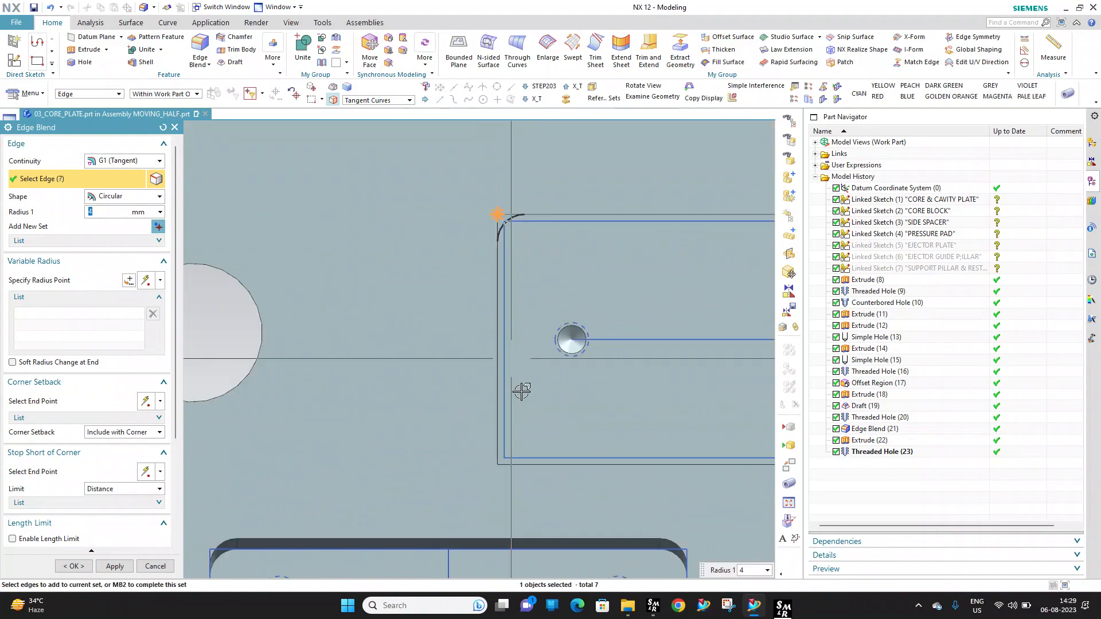
{"action": "scroll", "coordinate": [468, 442], "scroll_direction": "up", "scroll_amount": 5}
{"action": "left_click", "coordinate": [515, 483]}
Add the four corner edges of the upper left pressure pad pocket to the edge blend
{"action": "scroll", "coordinate": [515, 484], "scroll_direction": "down", "scroll_amount": 5}
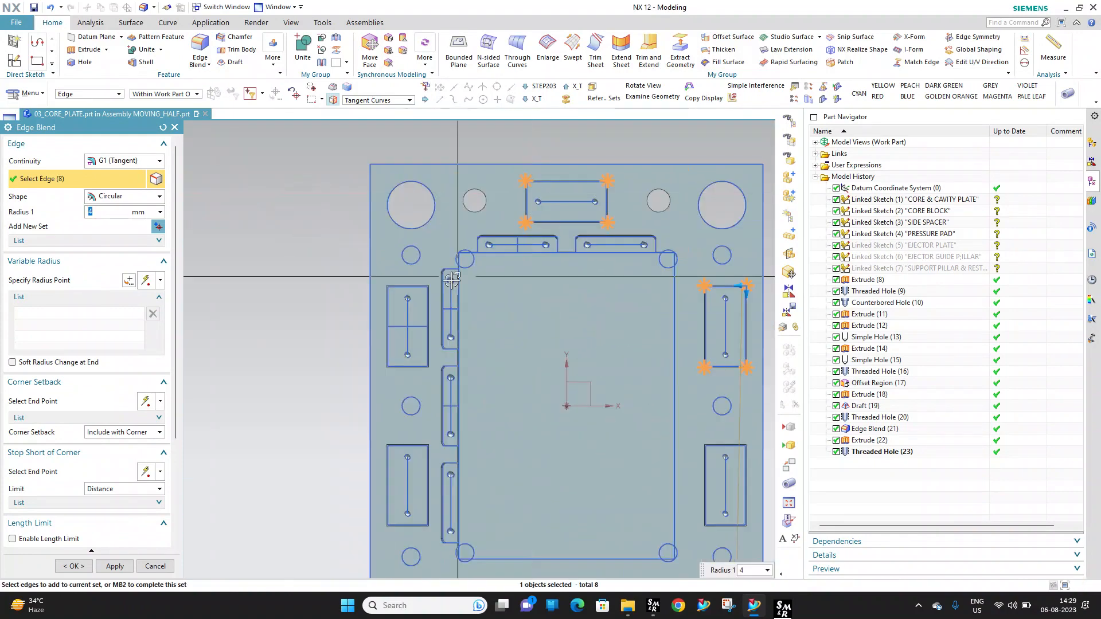
{"action": "scroll", "coordinate": [425, 253], "scroll_direction": "up", "scroll_amount": 5}
{"action": "scroll", "coordinate": [350, 275], "scroll_direction": "down", "scroll_amount": 3}
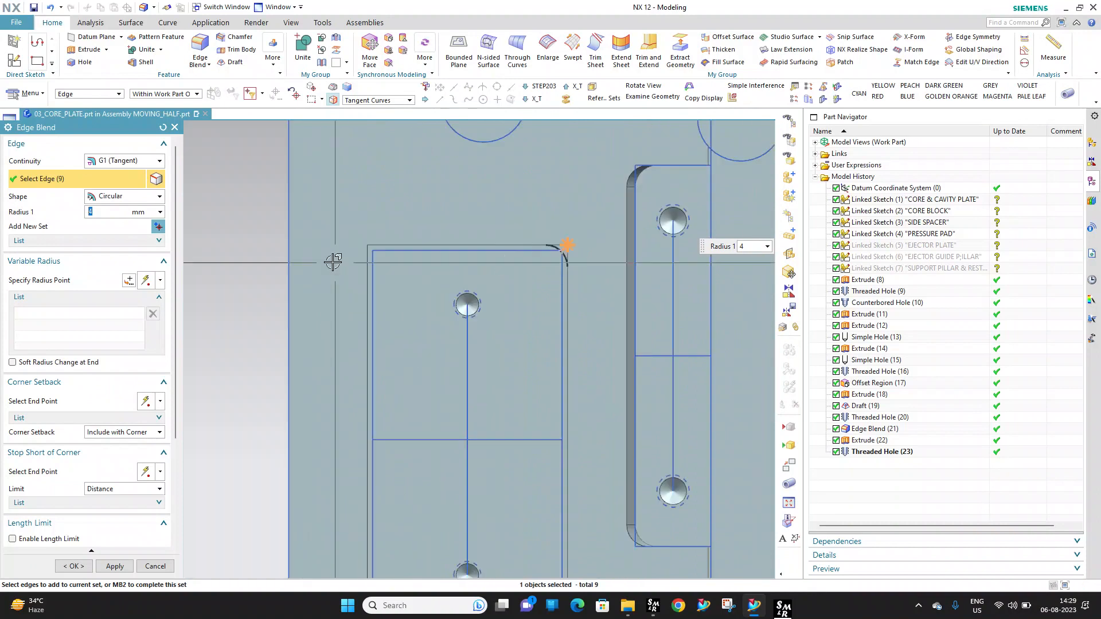
{"action": "scroll", "coordinate": [371, 216], "scroll_direction": "up", "scroll_amount": 6}
{"action": "scroll", "coordinate": [390, 172], "scroll_direction": "down", "scroll_amount": 3}
{"action": "scroll", "coordinate": [374, 356], "scroll_direction": "up", "scroll_amount": 5}
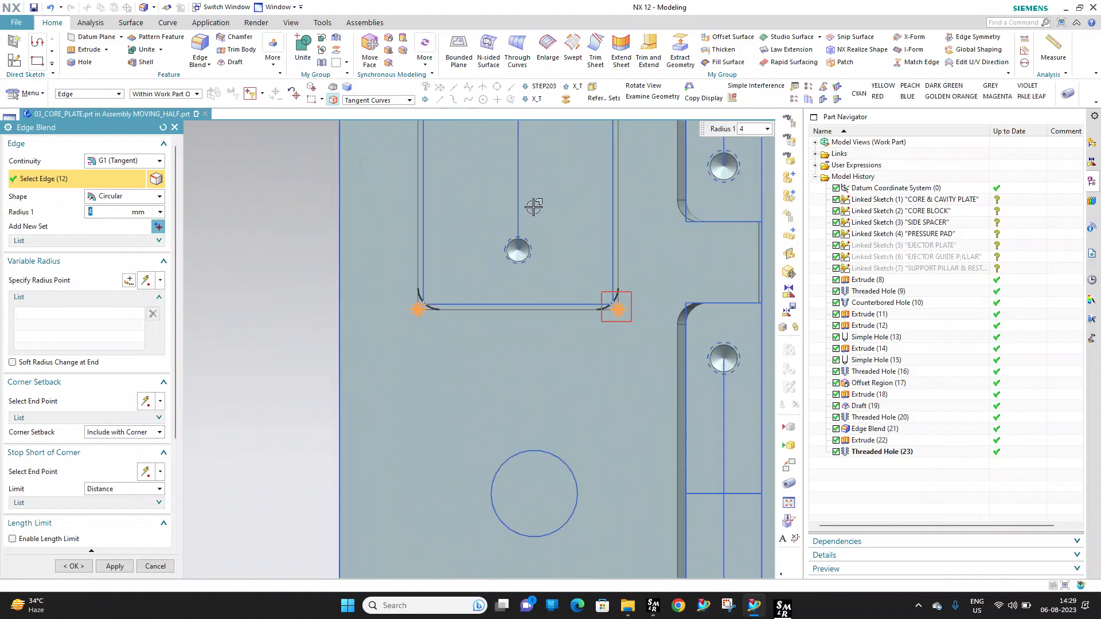
Add the four corner edges of the lower left pressure pad pocket to the edge blend
{"action": "scroll", "coordinate": [534, 207], "scroll_direction": "down", "scroll_amount": 4}
{"action": "scroll", "coordinate": [493, 463], "scroll_direction": "up", "scroll_amount": 3}
{"action": "left_click", "coordinate": [485, 337]}
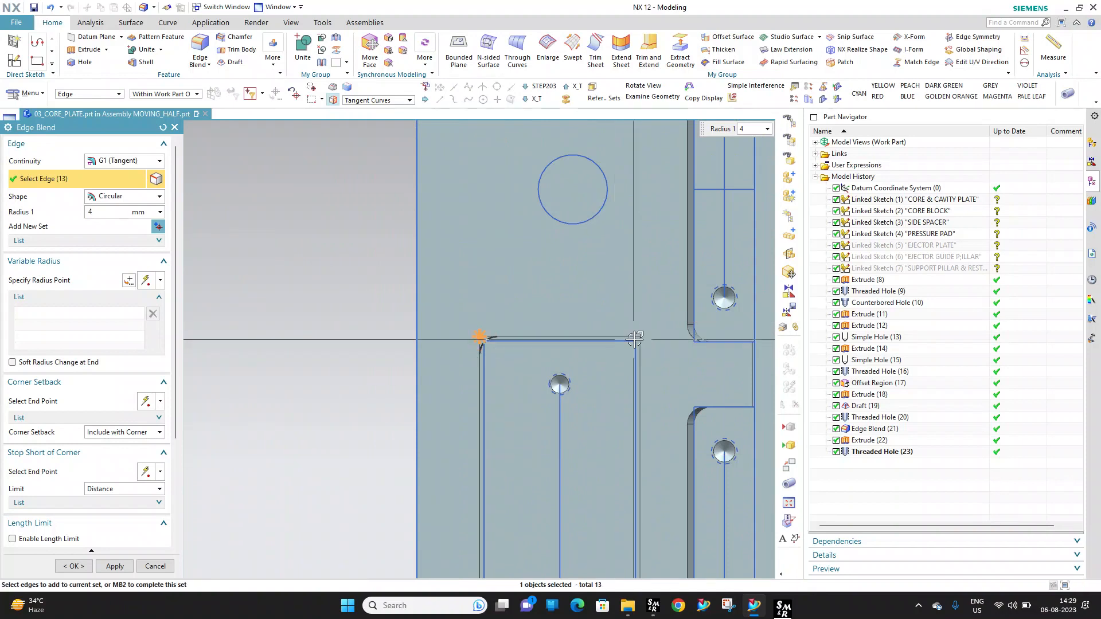
{"action": "scroll", "coordinate": [528, 437], "scroll_direction": "down", "scroll_amount": 3}
{"action": "scroll", "coordinate": [491, 491], "scroll_direction": "up", "scroll_amount": 4}
{"action": "left_click", "coordinate": [496, 487]}
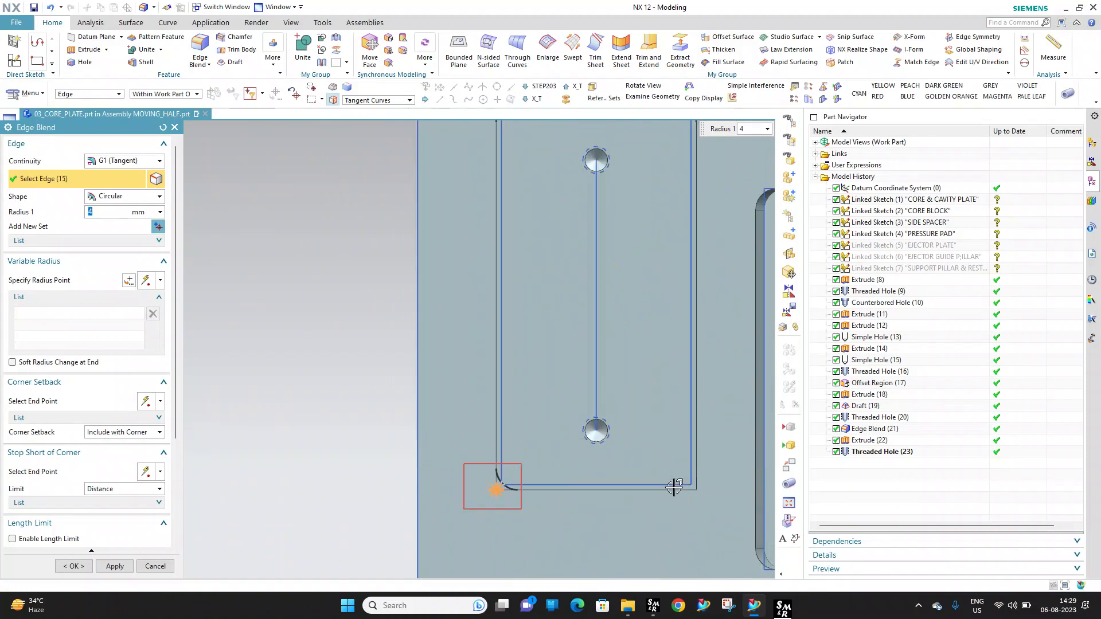
Add the four corner edges of the bottom pressure pad pocket to the edge blend
{"action": "scroll", "coordinate": [424, 338], "scroll_direction": "down", "scroll_amount": 3}
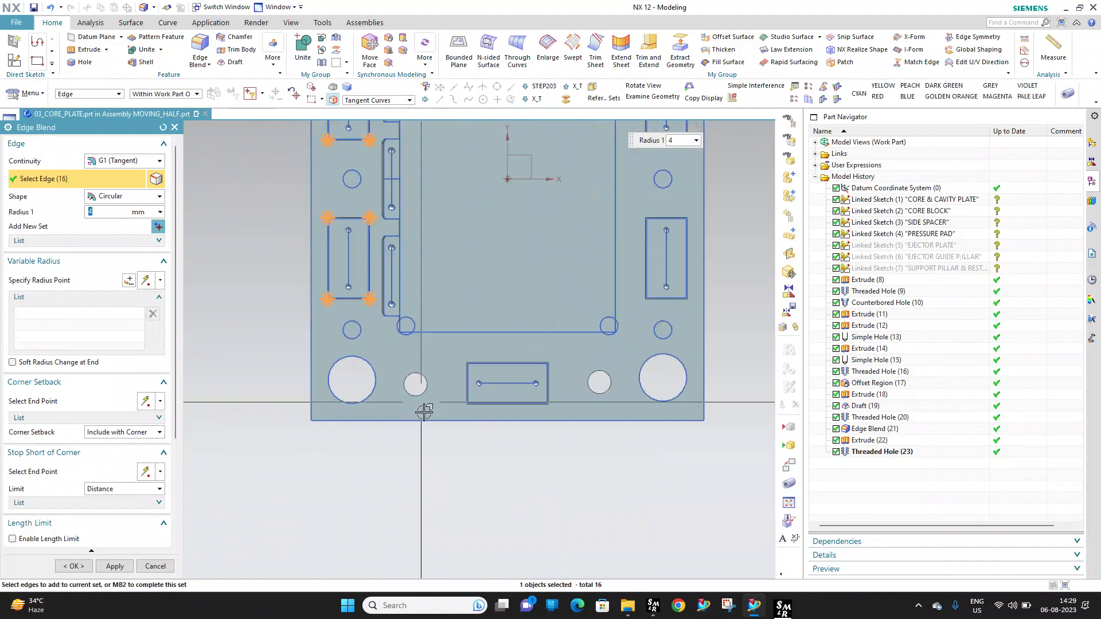
{"action": "scroll", "coordinate": [504, 287], "scroll_direction": "up", "scroll_amount": 4}
{"action": "left_click", "coordinate": [530, 299]}
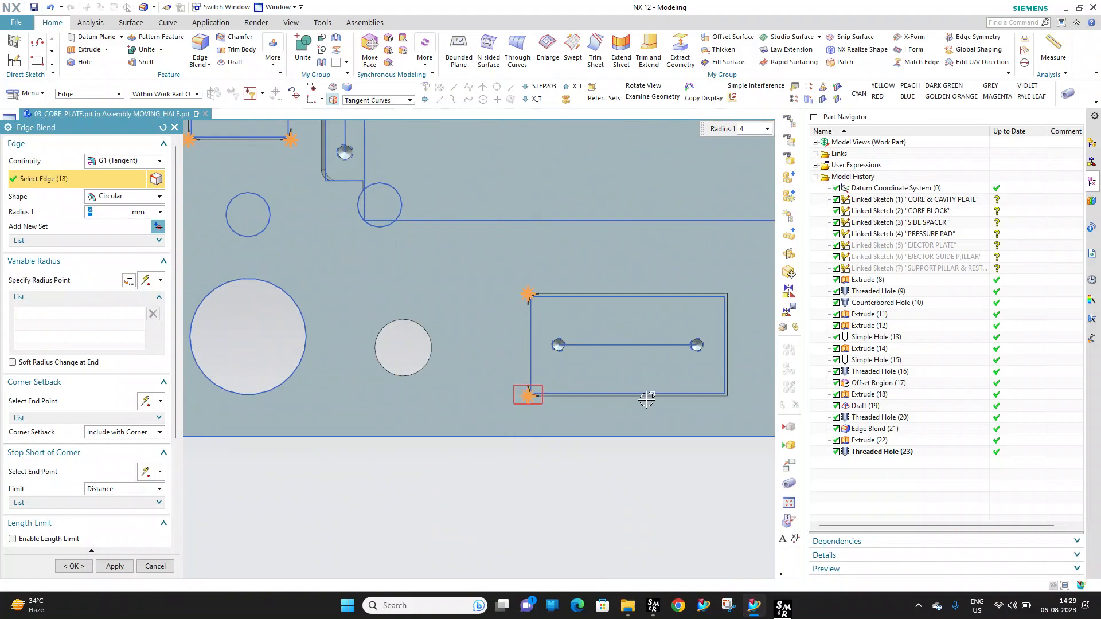
{"action": "scroll", "coordinate": [745, 402], "scroll_direction": "up", "scroll_amount": 2}
{"action": "left_click", "coordinate": [719, 382]}
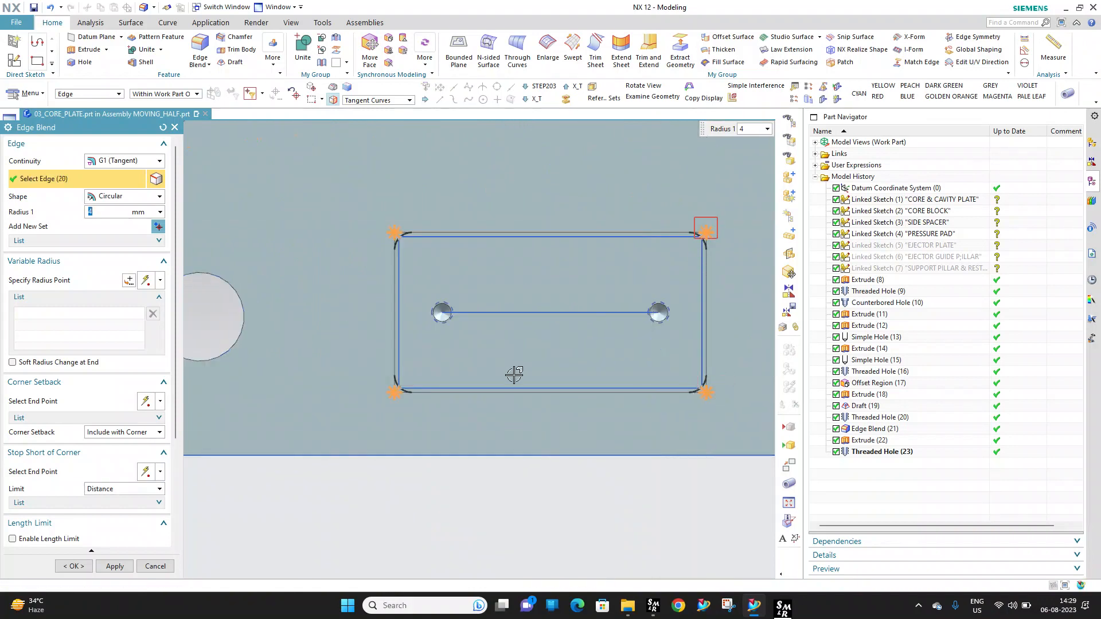
Add the four corner edges of the lower right pressure pad pocket and apply the edge blend with a 5 mm radius
{"action": "scroll", "coordinate": [514, 374], "scroll_direction": "down", "scroll_amount": 4}
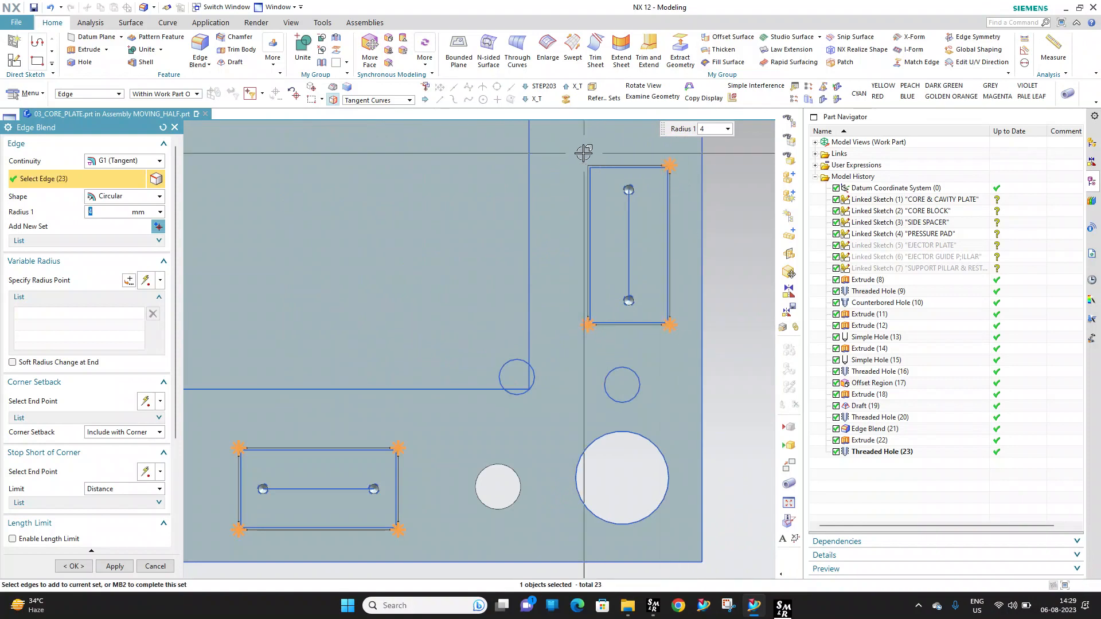
{"action": "left_click", "coordinate": [163, 226]}
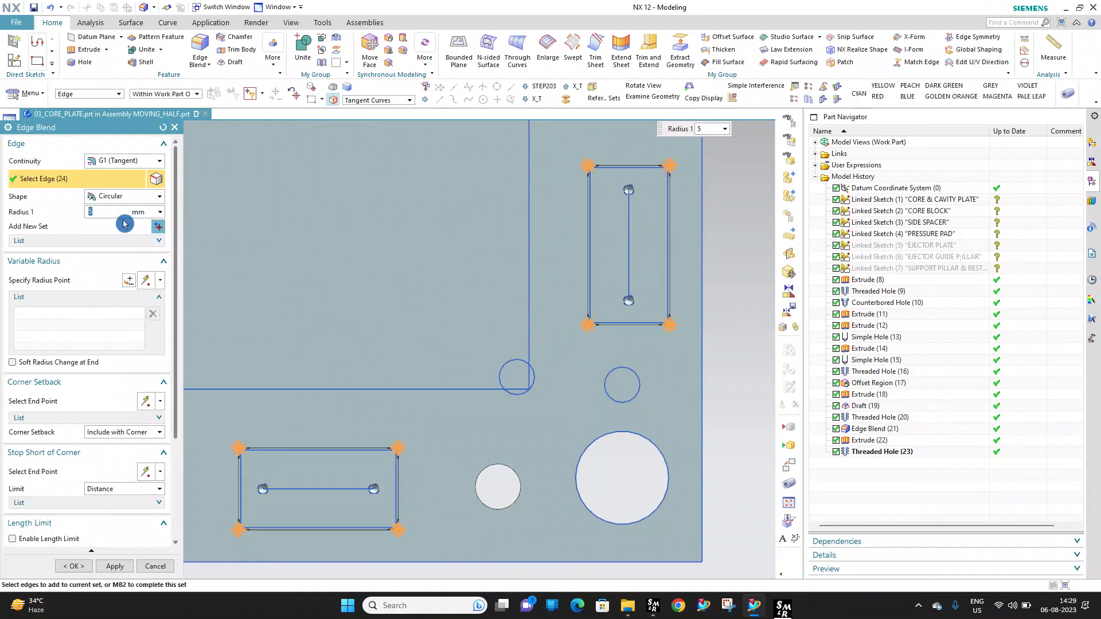
{"action": "left_click", "coordinate": [74, 564]}
{"action": "scroll", "coordinate": [517, 329], "scroll_direction": "down", "scroll_amount": 4}
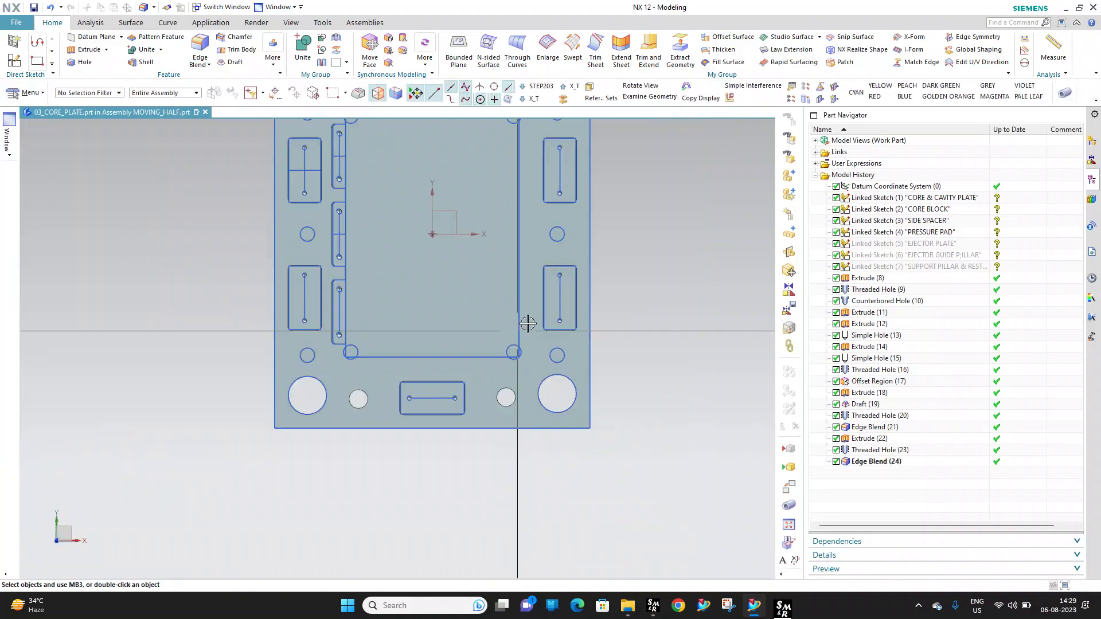
Open the existing part FIX_HALF from the PROCESS folder
{"action": "scroll", "coordinate": [517, 281], "scroll_direction": "up", "scroll_amount": 4}
{"action": "scroll", "coordinate": [515, 276], "scroll_direction": "down", "scroll_amount": 4}
{"action": "scroll", "coordinate": [453, 218], "scroll_direction": "up", "scroll_amount": 3}
{"action": "middle_click_drag", "start_coordinate": [451, 220], "coordinate": [472, 197]}
{"action": "scroll", "coordinate": [470, 198], "scroll_direction": "down", "scroll_amount": 4}
{"action": "left_click", "coordinate": [346, 97]}
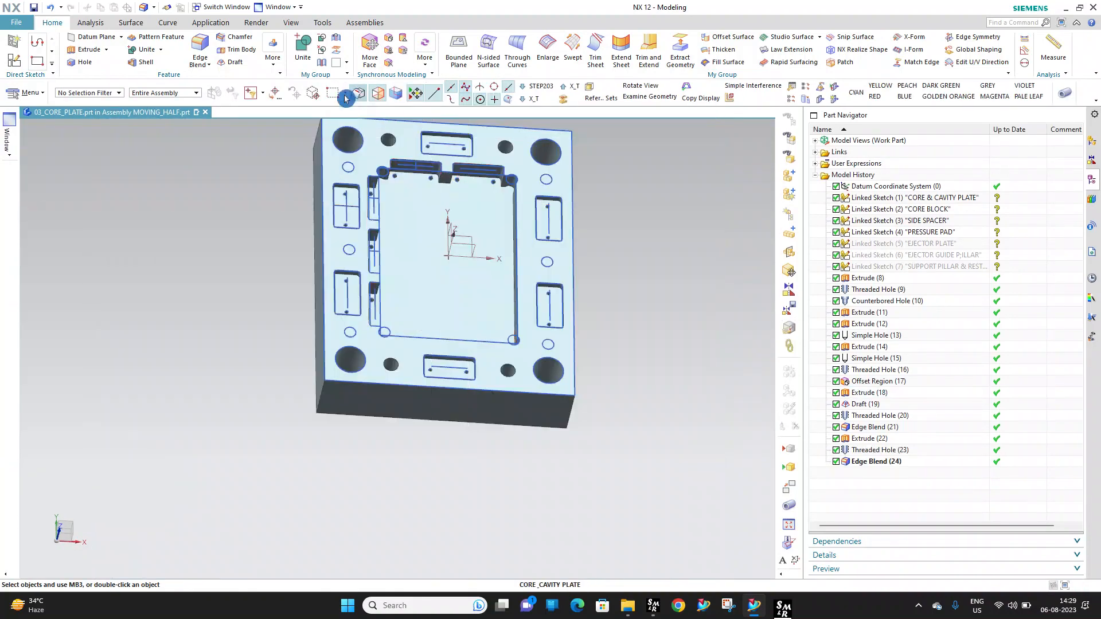
{"action": "left_click", "coordinate": [18, 26]}
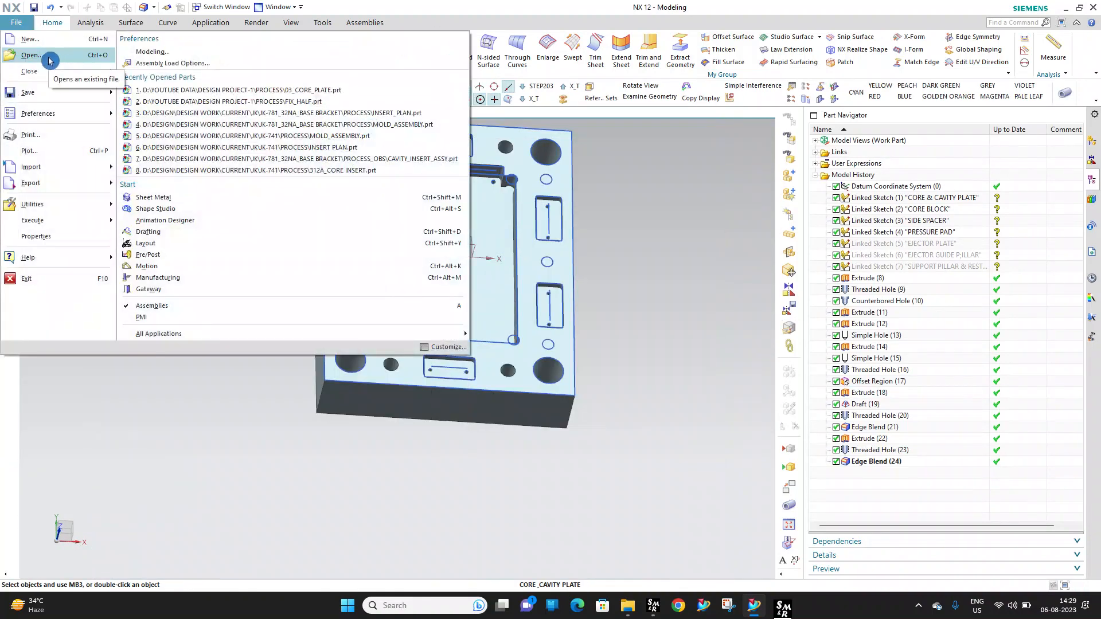
{"action": "left_click", "coordinate": [50, 60]}
{"action": "left_click", "coordinate": [399, 292]}
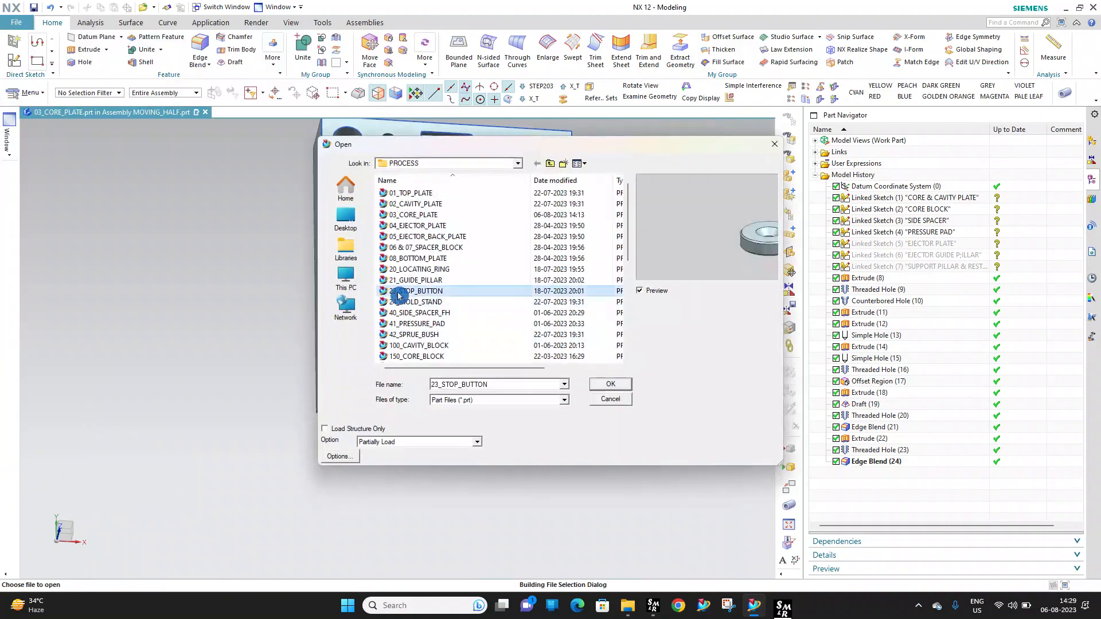
{"action": "key", "text": "f"}
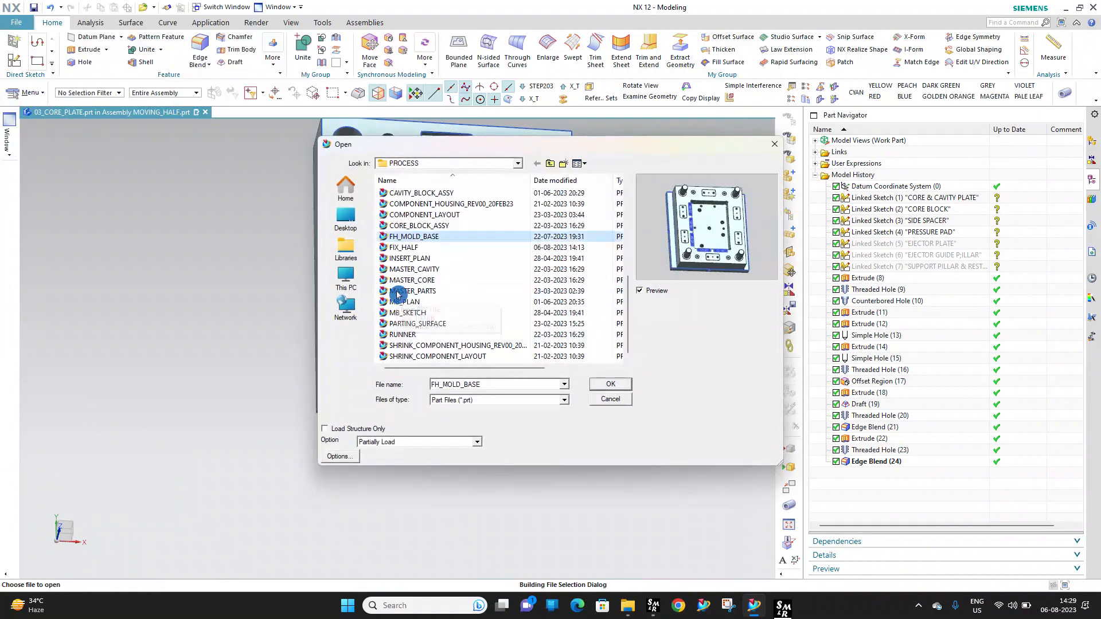
{"action": "left_click", "coordinate": [410, 251]}
{"action": "left_click", "coordinate": [610, 384]}
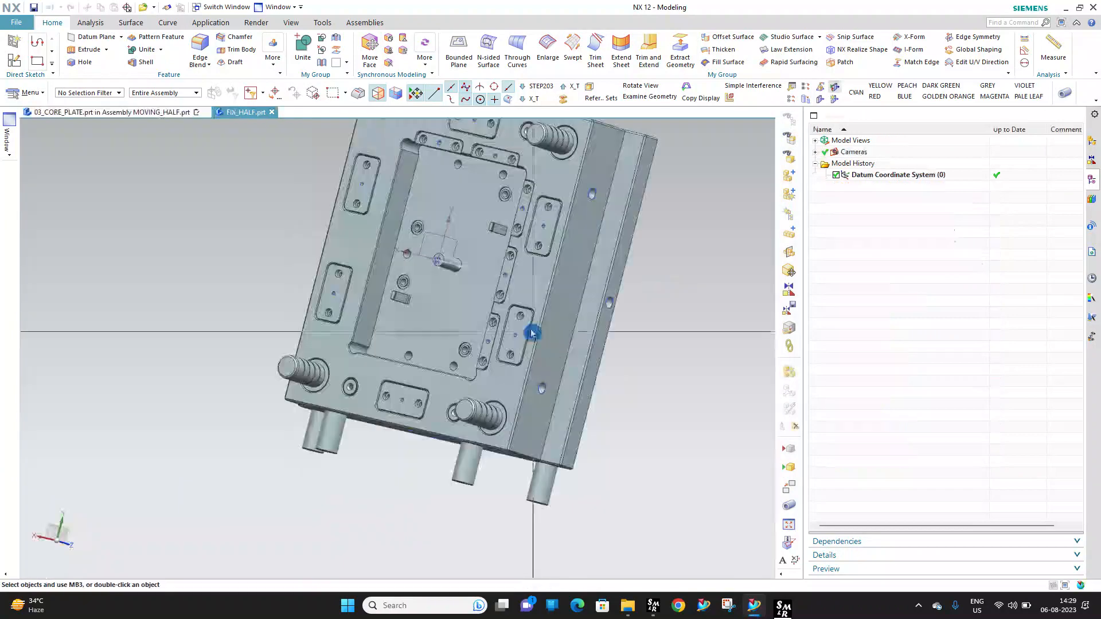
{"action": "scroll", "coordinate": [488, 221], "scroll_direction": "up", "scroll_amount": 1}
{"action": "middle_click_drag", "start_coordinate": [488, 222], "coordinate": [487, 244]}
{"action": "scroll", "coordinate": [485, 232], "scroll_direction": "up", "scroll_amount": 4}
{"action": "scroll", "coordinate": [485, 233], "scroll_direction": "up", "scroll_amount": 2}
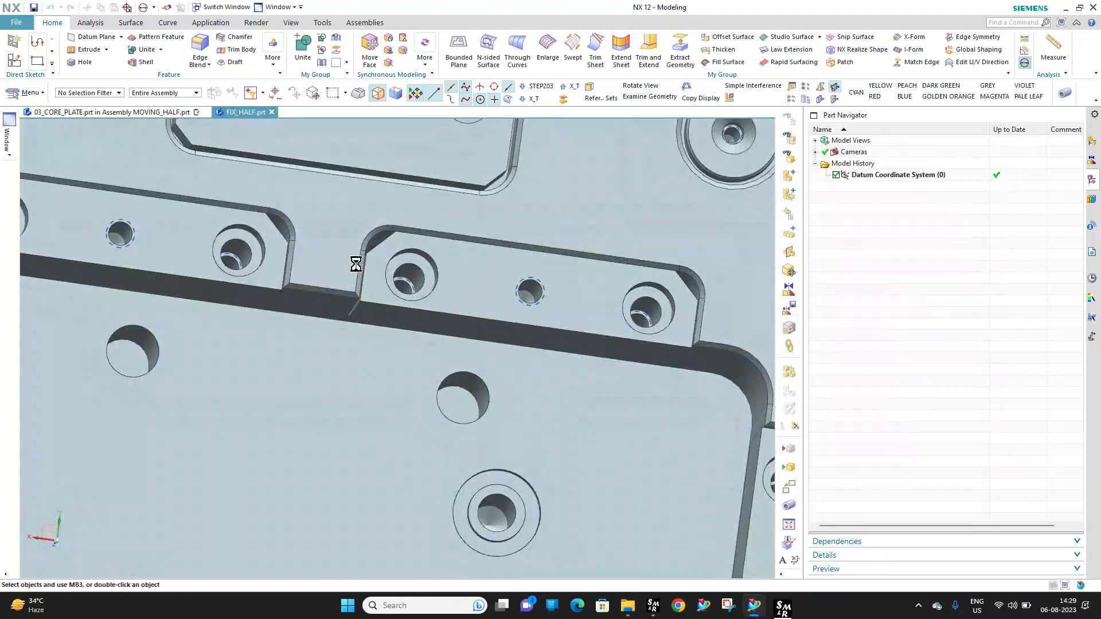
{"action": "scroll", "coordinate": [392, 272], "scroll_direction": "up", "scroll_amount": 5}
{"action": "left_click", "coordinate": [439, 277]}
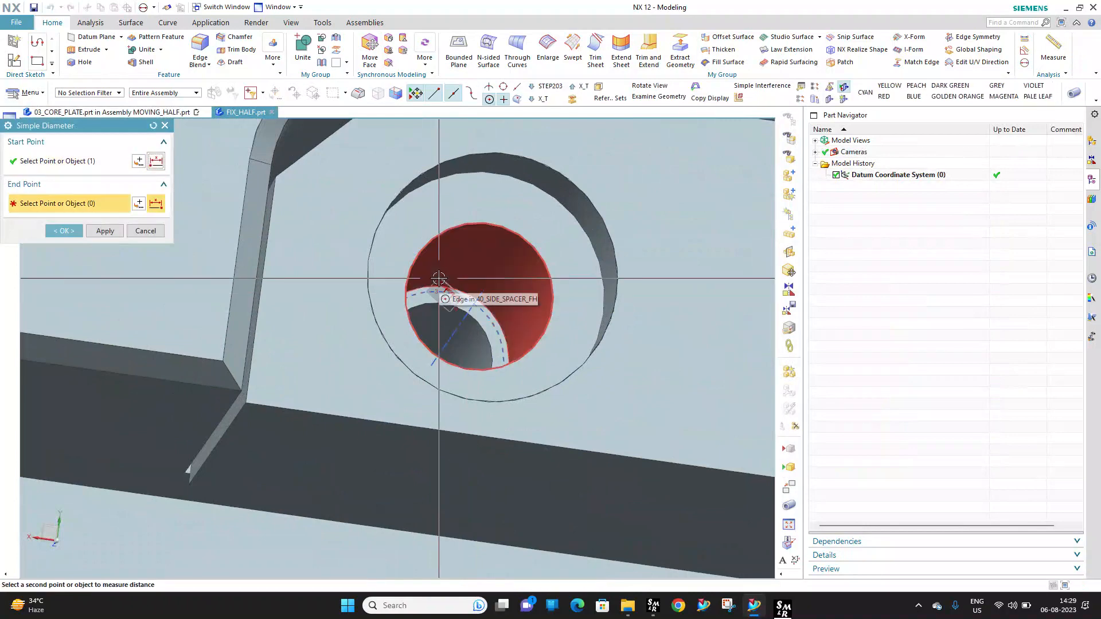
{"action": "left_click", "coordinate": [1026, 63]}
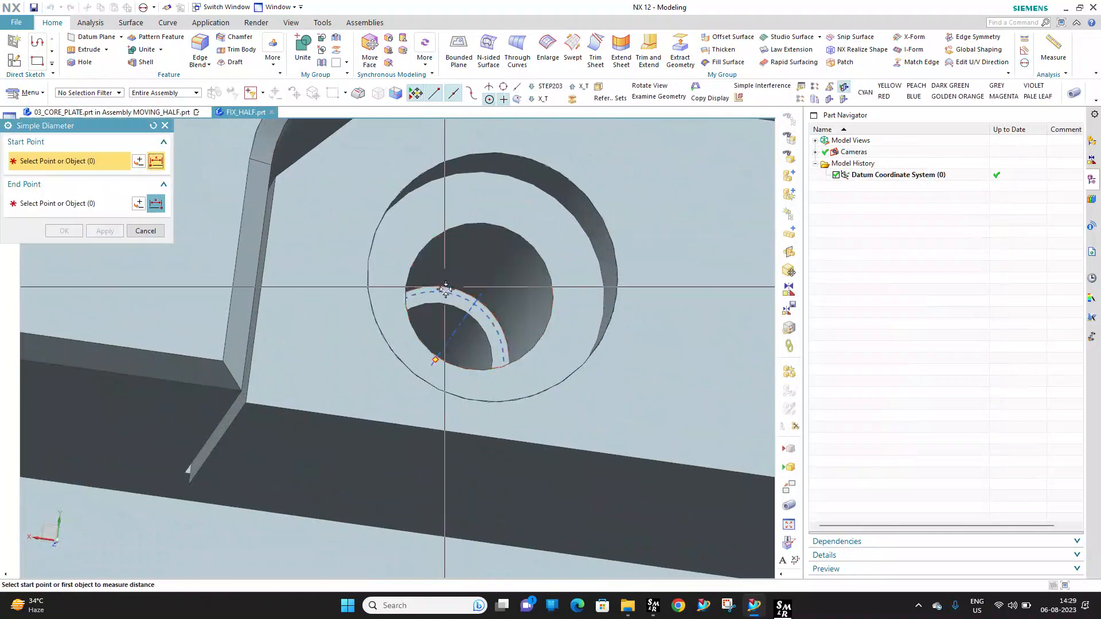
{"action": "left_click", "coordinate": [164, 126]}
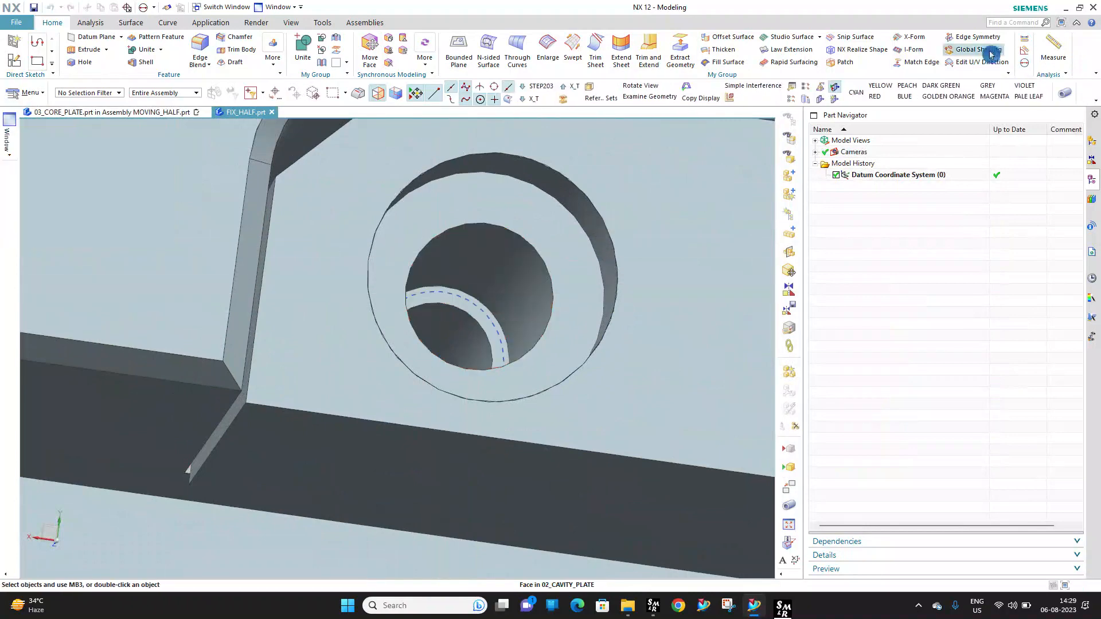
Measure the diameter of the cavity plate's thread arc inside the side spacer's screw hole
{"action": "left_click", "coordinate": [1027, 43]}
{"action": "left_click", "coordinate": [86, 147]}
{"action": "left_click", "coordinate": [69, 221]}
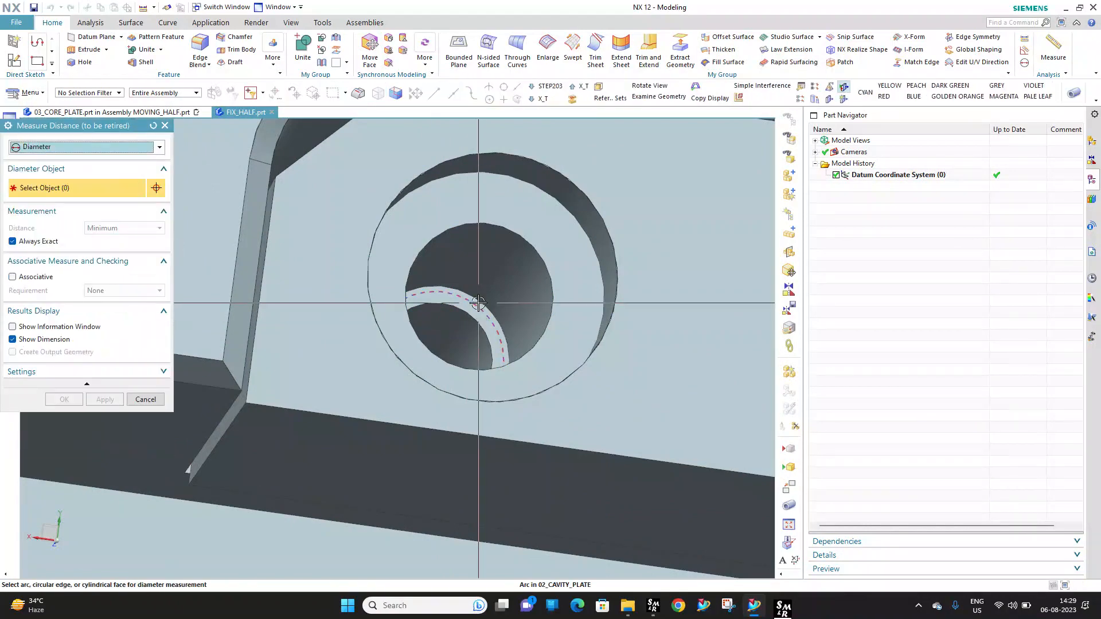
{"action": "left_click", "coordinate": [478, 303]}
{"action": "scroll", "coordinate": [538, 314], "scroll_direction": "down", "scroll_amount": 3}
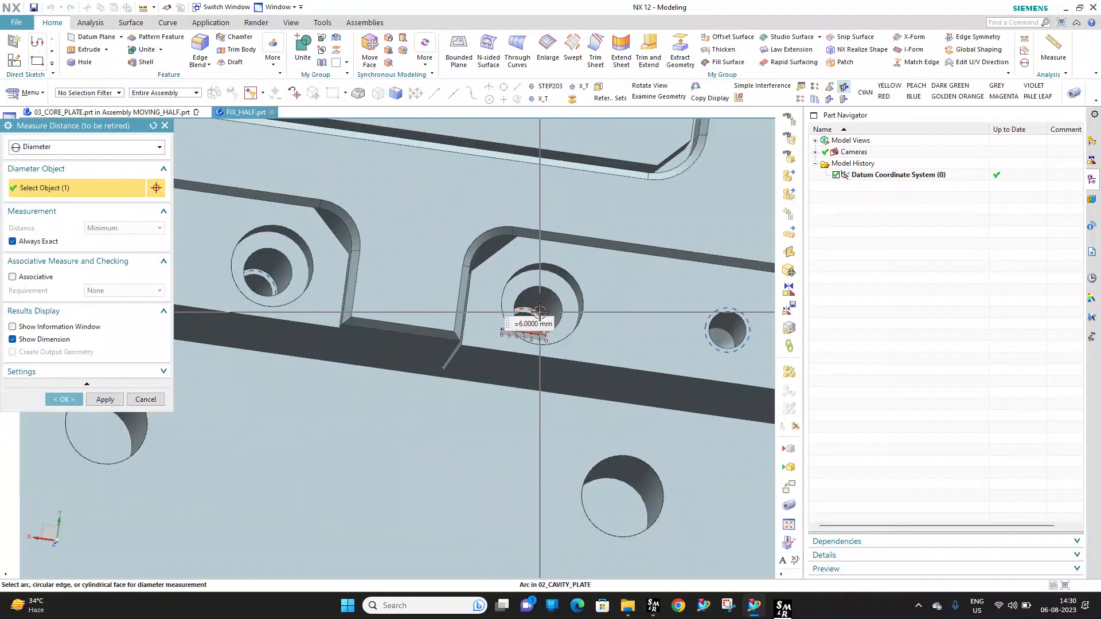
Measure the diameter of the thread arc beneath the pressure pad's screw hole and close the measurement
{"action": "scroll", "coordinate": [540, 312], "scroll_direction": "down", "scroll_amount": 4}
{"action": "scroll", "coordinate": [585, 216], "scroll_direction": "up", "scroll_amount": 7}
{"action": "mouse_move", "coordinate": [563, 198]}
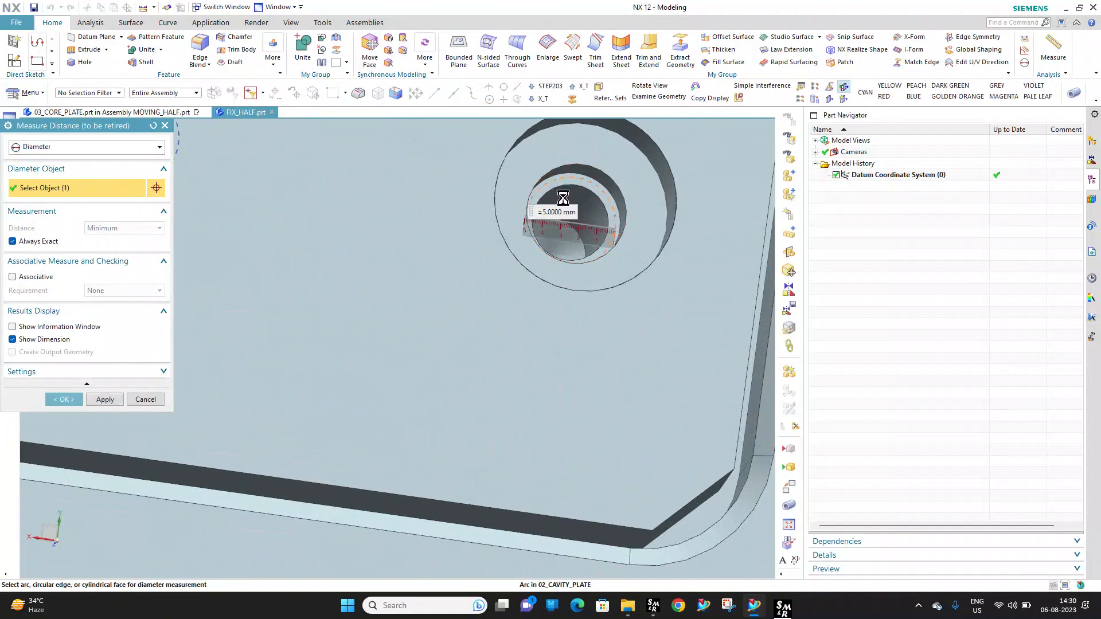
{"action": "scroll", "coordinate": [563, 198], "scroll_direction": "down", "scroll_amount": 5}
{"action": "key", "text": "Escape"}
Make 40_SIDE_SPACER_FH the work part and edit its extrude with an end distance of 29 mm
{"action": "scroll", "coordinate": [575, 322], "scroll_direction": "up", "scroll_amount": 1}
{"action": "middle_click_drag", "start_coordinate": [453, 319], "coordinate": [483, 287]}
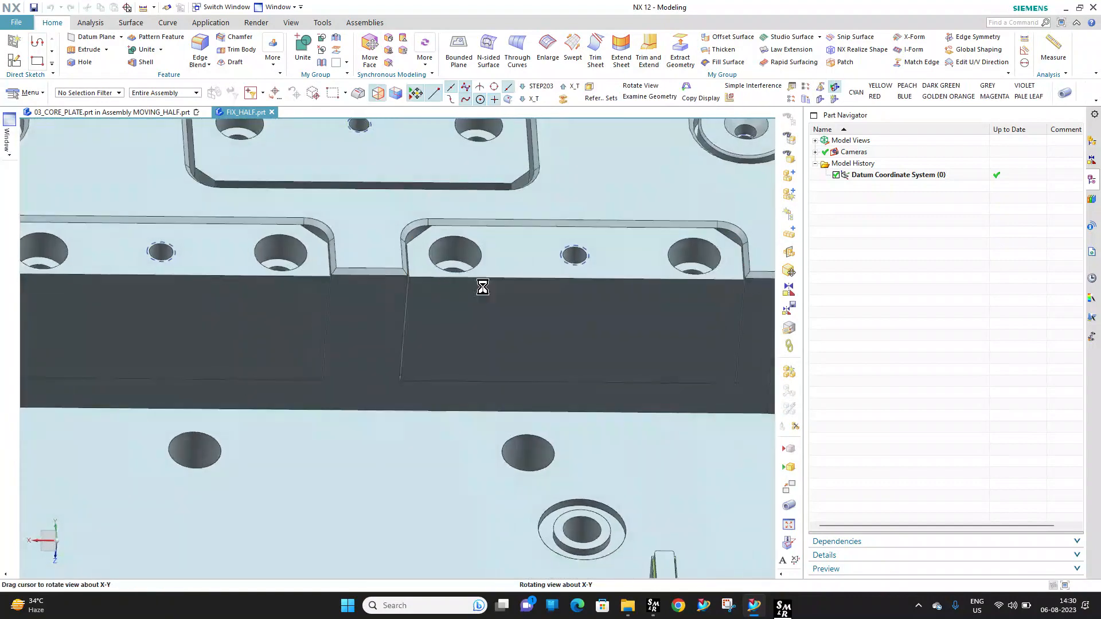
{"action": "double_click", "coordinate": [576, 291]}
{"action": "double_click", "coordinate": [534, 307]}
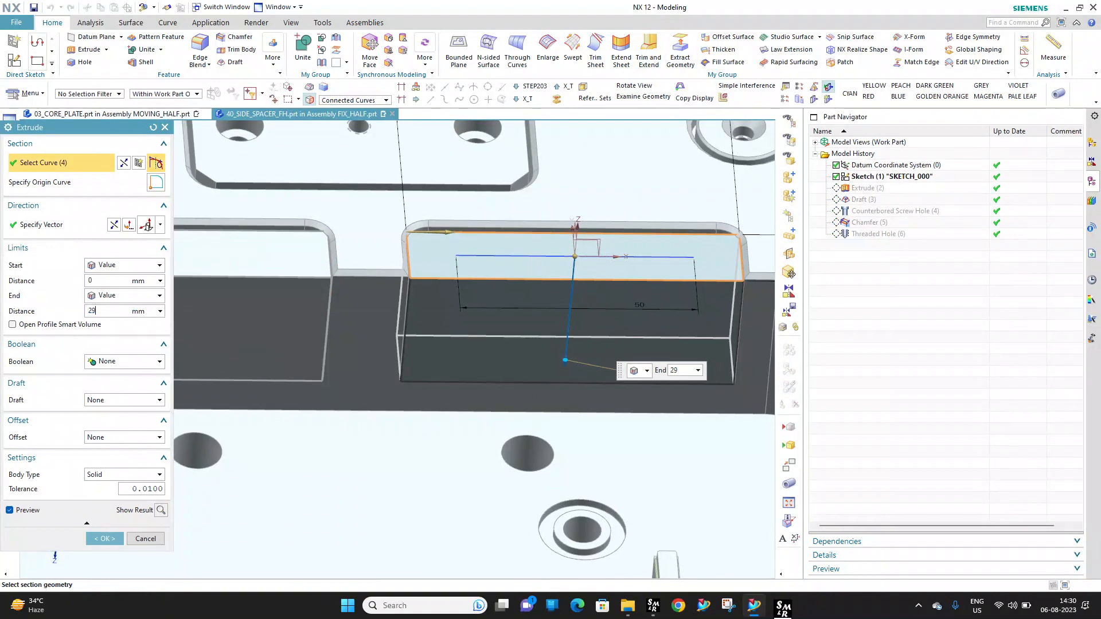
{"action": "key", "text": "Return"}
{"action": "left_click", "coordinate": [105, 539]}
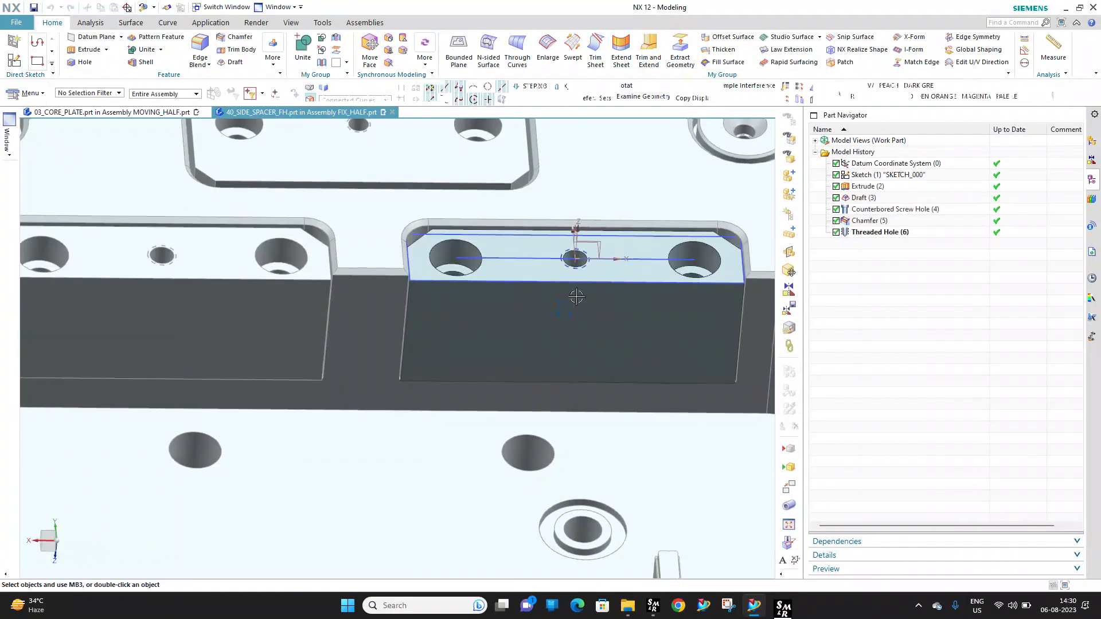
Switch to 03_CORE_PLATE and measure the distance between a side spacer pocket face and the core pocket floor
{"action": "left_click", "coordinate": [278, 10]}
{"action": "left_click", "coordinate": [291, 71]}
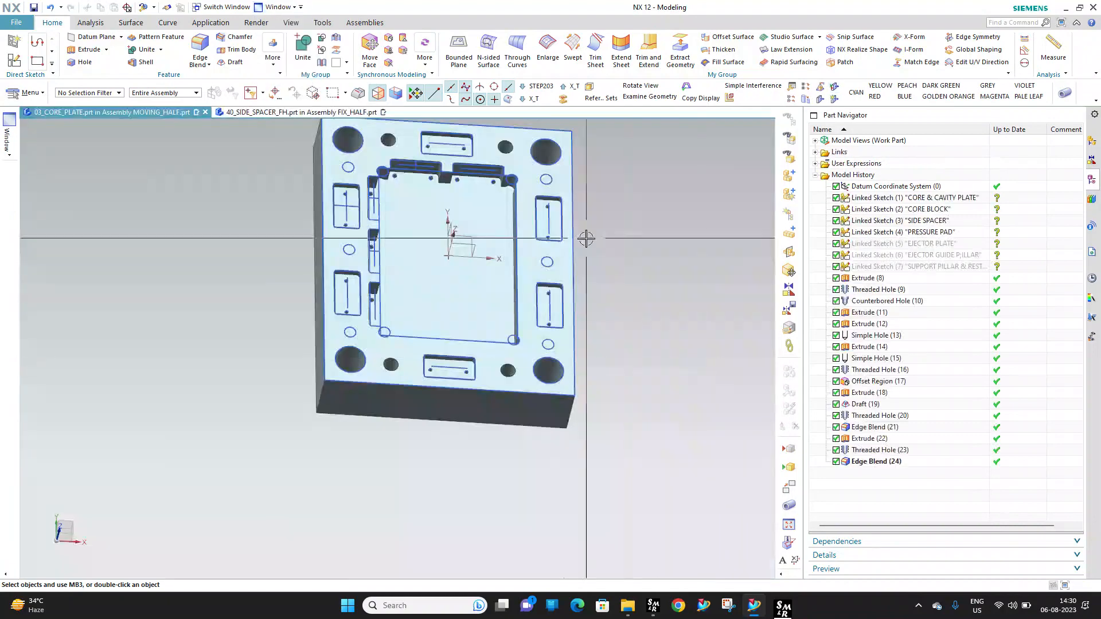
{"action": "scroll", "coordinate": [461, 155], "scroll_direction": "up", "scroll_amount": 7}
{"action": "left_click", "coordinate": [1053, 43]}
{"action": "left_click", "coordinate": [1029, 44]}
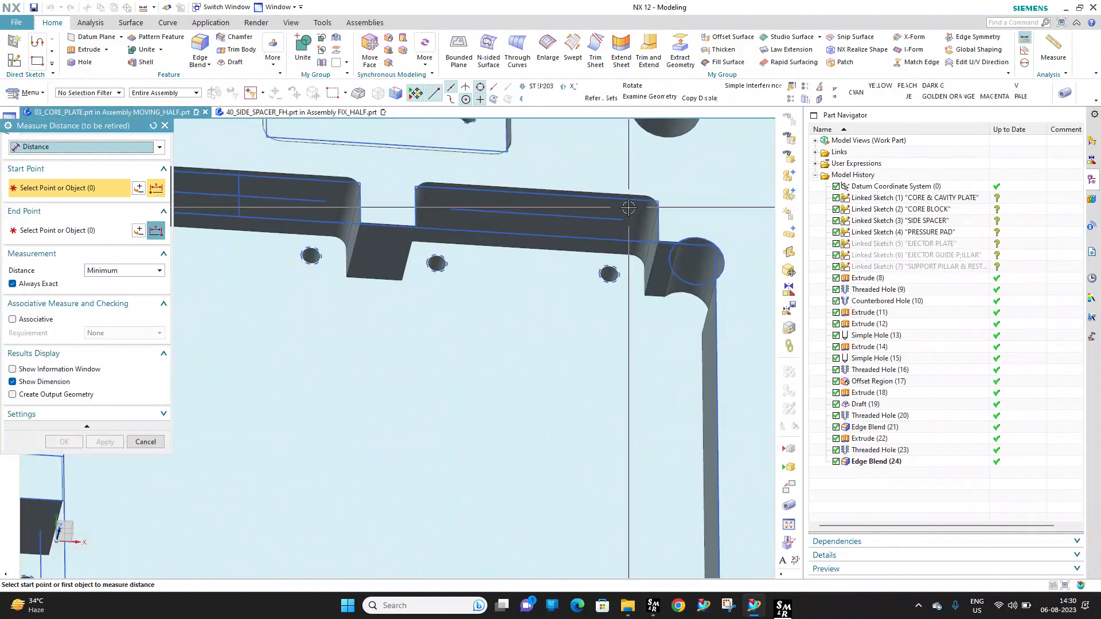
{"action": "left_click", "coordinate": [588, 196]}
{"action": "left_click", "coordinate": [557, 285]}
{"action": "scroll", "coordinate": [599, 200], "scroll_direction": "down", "scroll_amount": 5}
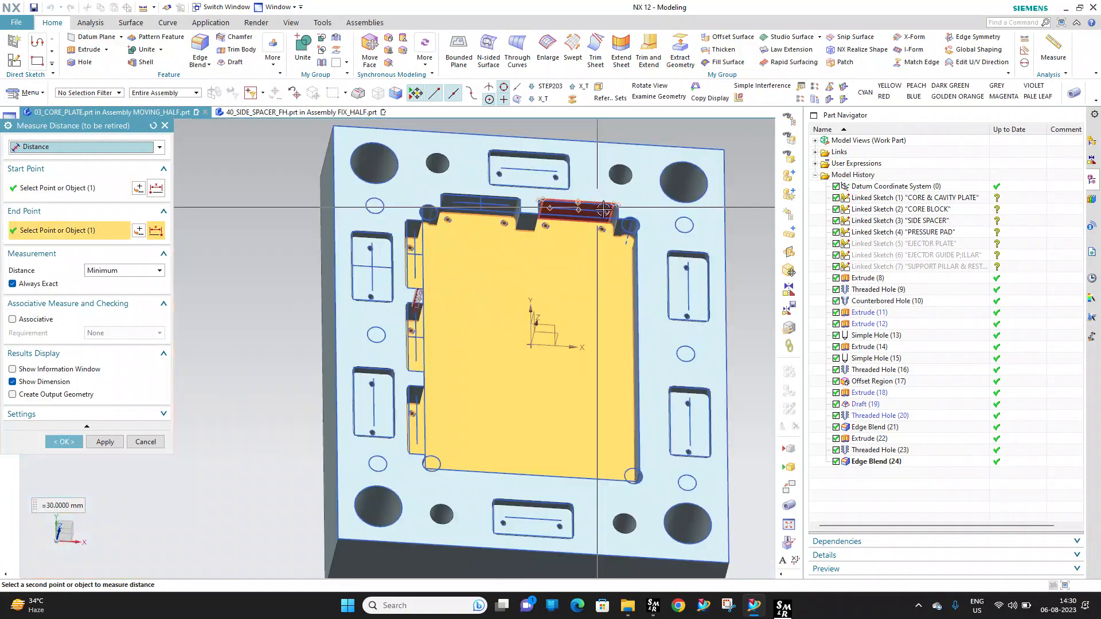
{"action": "middle_click_drag", "start_coordinate": [597, 215], "coordinate": [510, 206]}
{"action": "scroll", "coordinate": [505, 198], "scroll_direction": "down", "scroll_amount": 1}
{"action": "scroll", "coordinate": [475, 192], "scroll_direction": "up", "scroll_amount": 3}
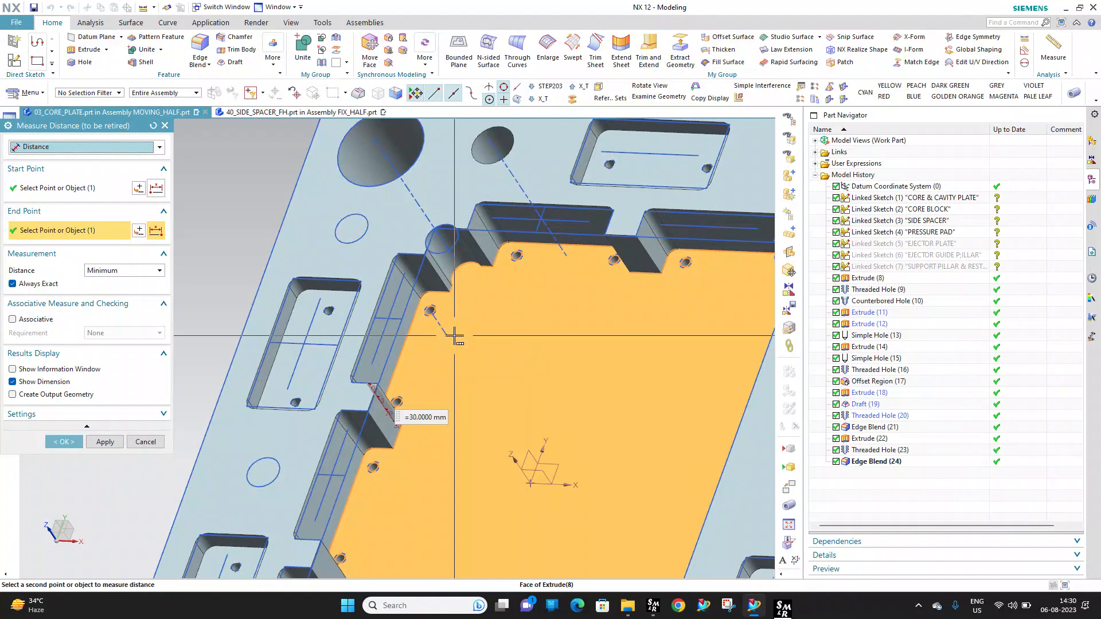
{"action": "key", "text": "Escape"}
Show the assembly structure and examine the core plate from both its pocket side and its underside
{"action": "scroll", "coordinate": [435, 245], "scroll_direction": "down", "scroll_amount": 1}
{"action": "middle_click_drag", "start_coordinate": [433, 244], "coordinate": [454, 248]}
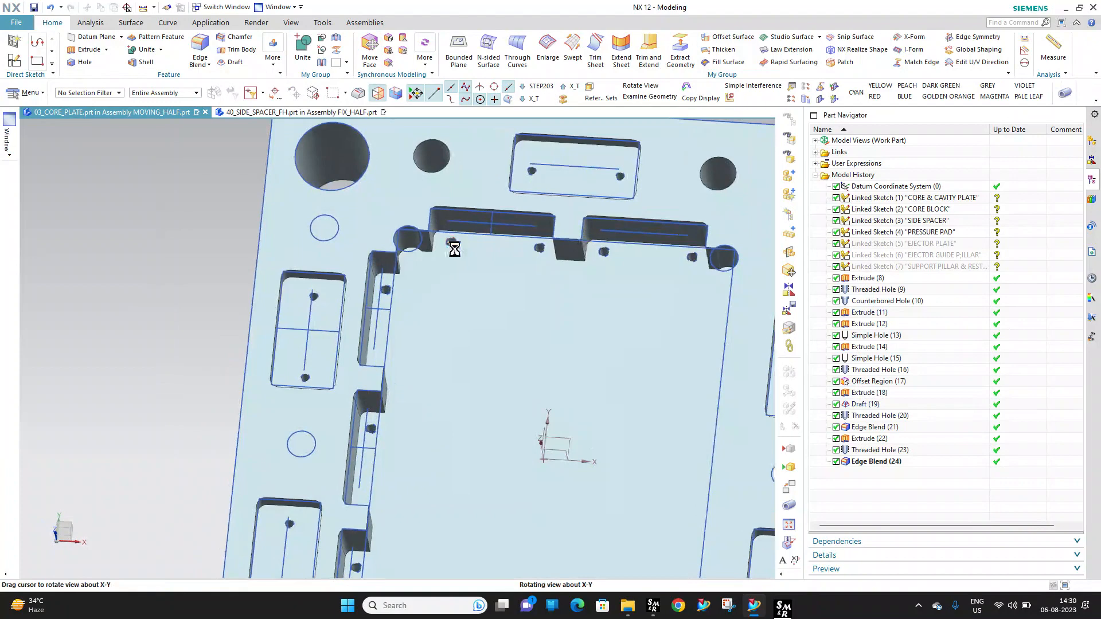
{"action": "left_click", "coordinate": [1091, 143]}
{"action": "scroll", "coordinate": [567, 247], "scroll_direction": "down", "scroll_amount": 2}
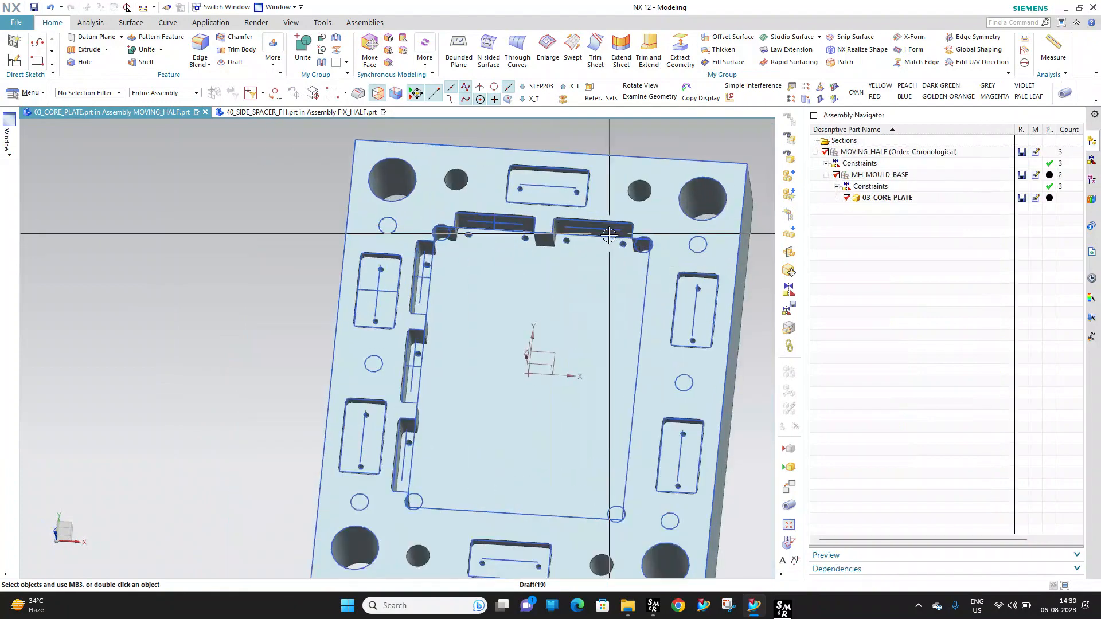
{"action": "middle_click_drag", "start_coordinate": [567, 246], "coordinate": [528, 305]}
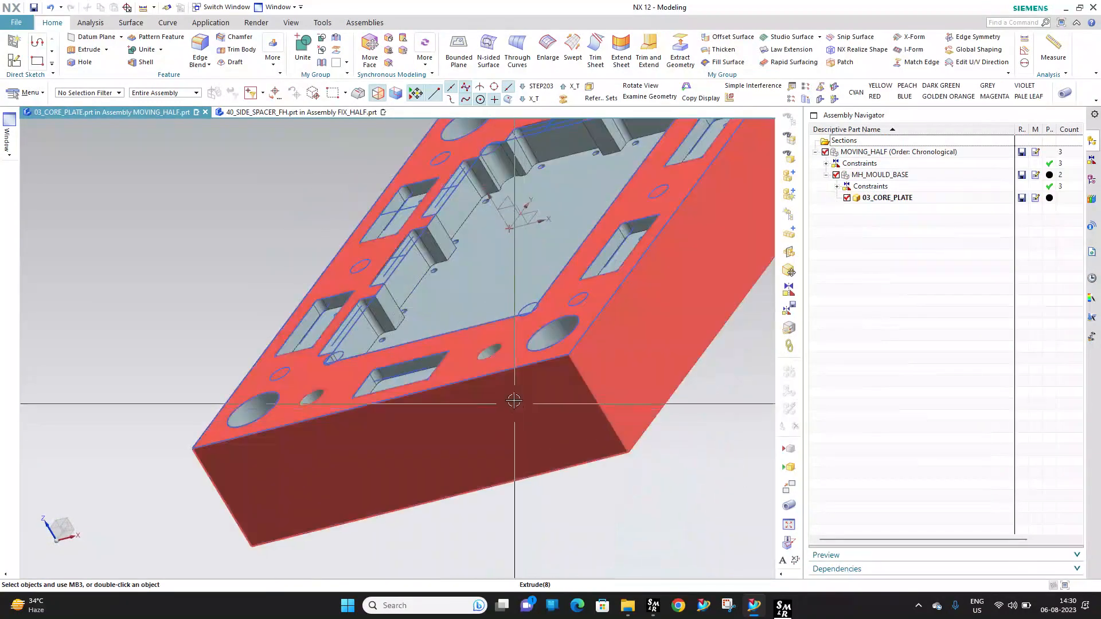
{"action": "scroll", "coordinate": [514, 396], "scroll_direction": "down", "scroll_amount": 2}
{"action": "middle_click_drag", "start_coordinate": [513, 396], "coordinate": [499, 241]}
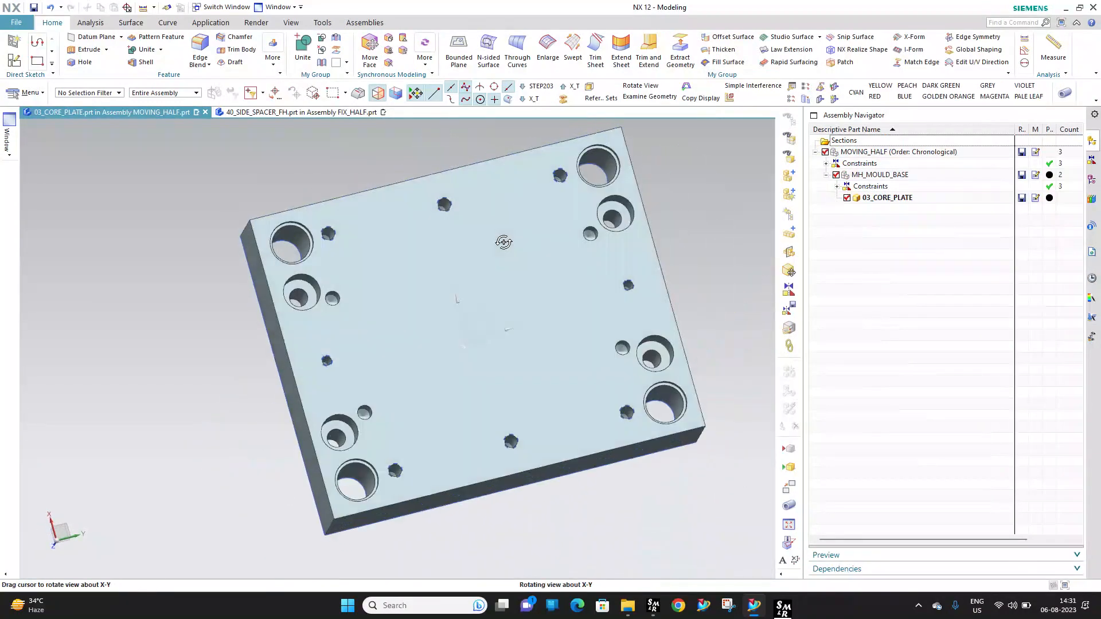
{"action": "scroll", "coordinate": [309, 325], "scroll_direction": "up", "scroll_amount": 3}
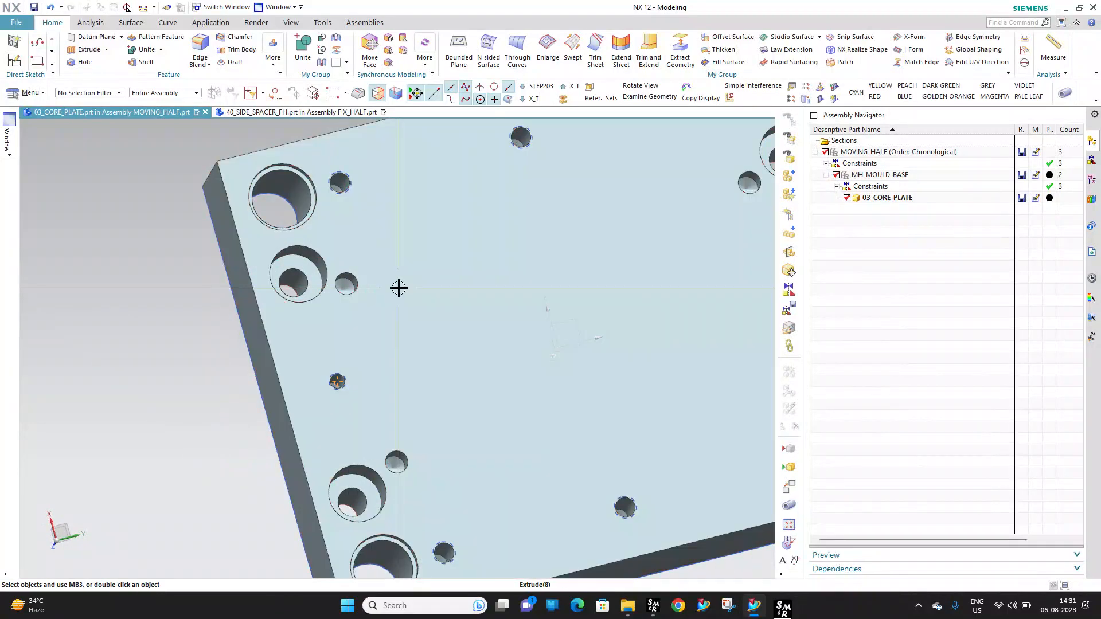
{"action": "middle_click_drag", "start_coordinate": [398, 288], "coordinate": [398, 443]}
{"action": "scroll", "coordinate": [336, 253], "scroll_direction": "down", "scroll_amount": 3}
{"action": "middle_click_drag", "start_coordinate": [336, 252], "coordinate": [392, 319]}
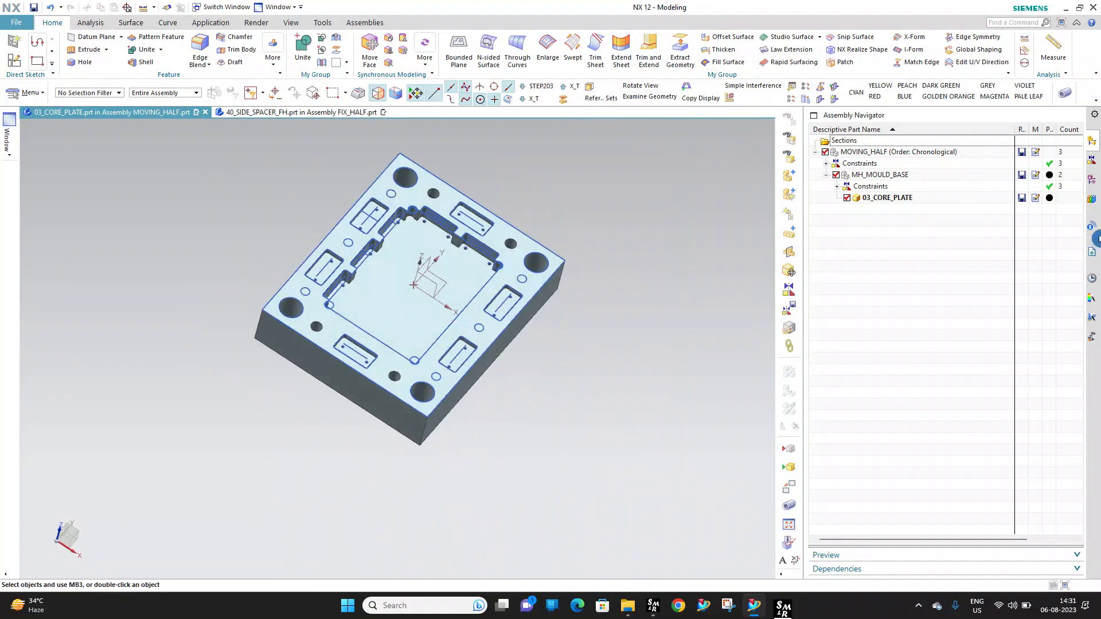
Show the linked sketches for the ejector plate, the ejector guide pillar and the support pillar in the core plate
{"action": "left_click", "coordinate": [1095, 188]}
{"action": "left_click", "coordinate": [926, 244]}
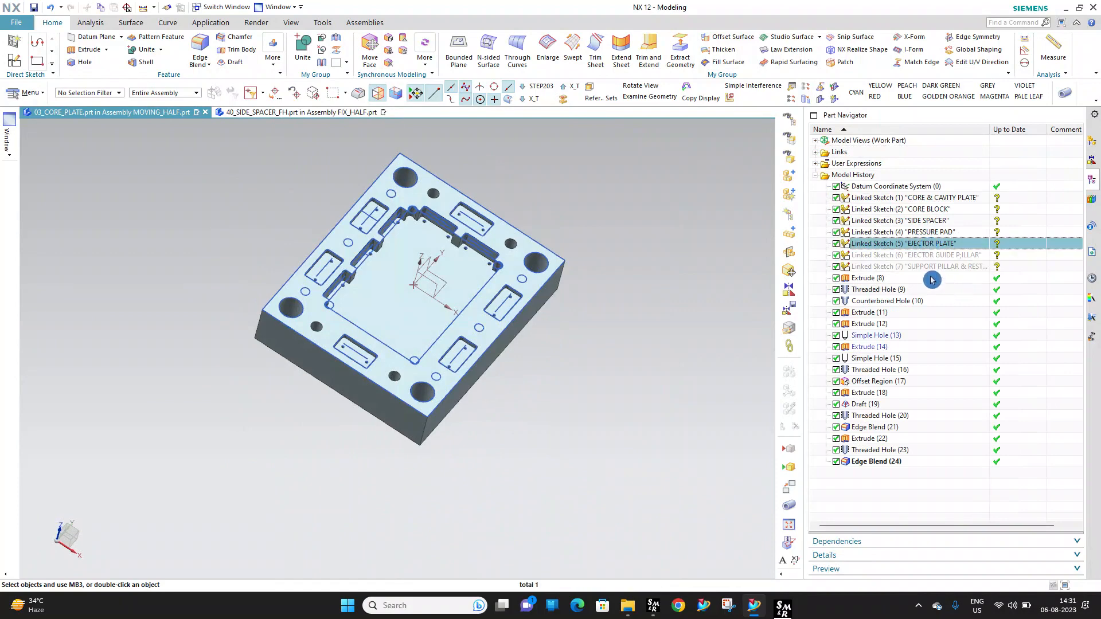
{"action": "left_click", "coordinate": [930, 268], "text": "shift"}
{"action": "right_click", "coordinate": [928, 268]}
{"action": "left_click", "coordinate": [963, 277]}
Measure the diameter of the sketch circle beside the top pressure pad pocket
{"action": "middle_click_drag", "start_coordinate": [551, 228], "coordinate": [544, 236]}
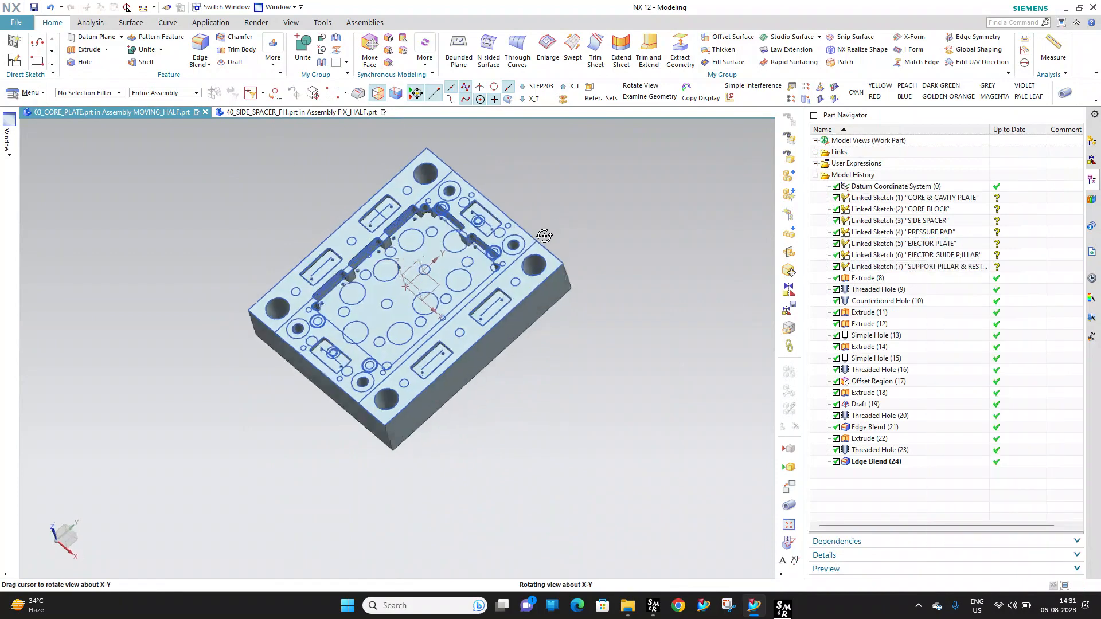
{"action": "scroll", "coordinate": [473, 187], "scroll_direction": "up", "scroll_amount": 5}
{"action": "left_click", "coordinate": [1024, 66]}
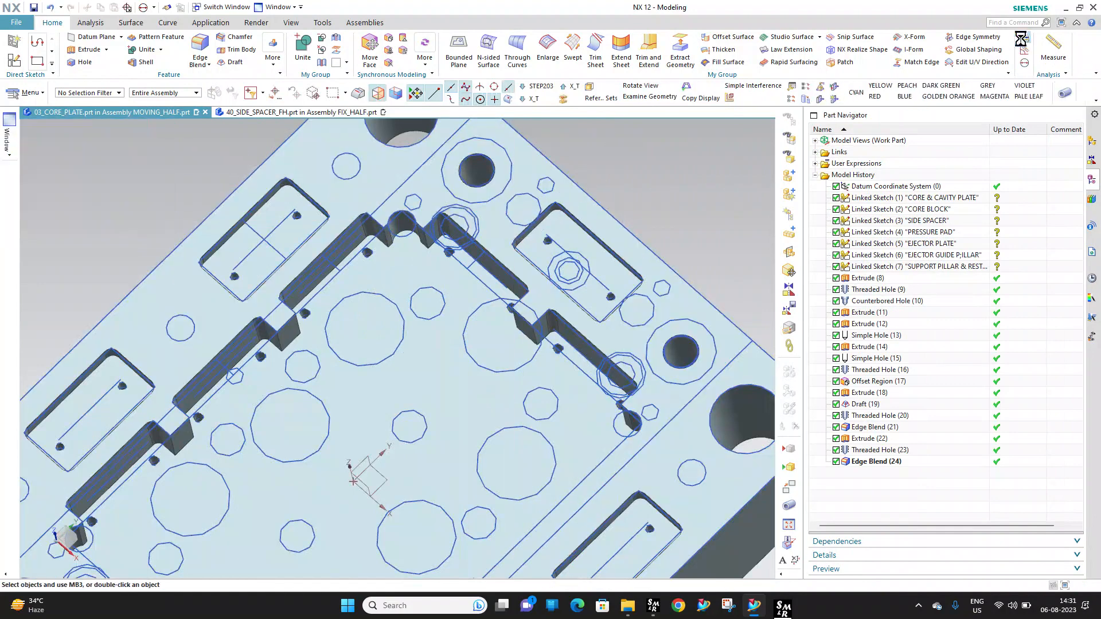
{"action": "left_click", "coordinate": [86, 147]}
{"action": "left_click", "coordinate": [34, 212]}
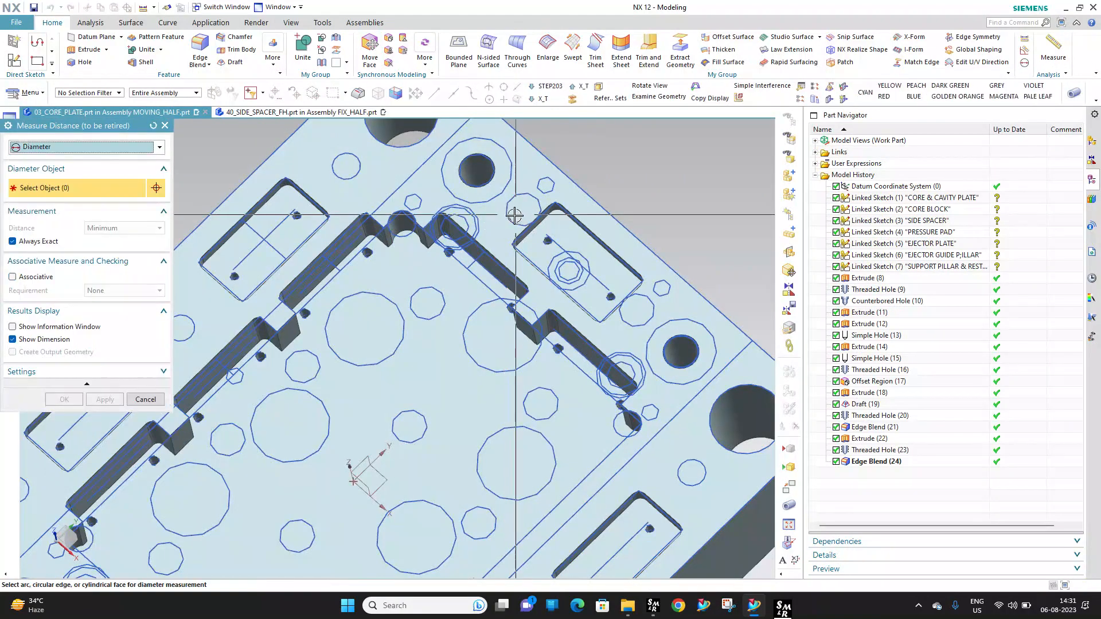
{"action": "left_click", "coordinate": [513, 216]}
{"action": "key", "text": "Escape"}
Start a threaded hole sketch on the core plate's underside and place points at the centres of the four circles flanking the end pressure pads
{"action": "scroll", "coordinate": [482, 258], "scroll_direction": "down", "scroll_amount": 4}
{"action": "middle_click_drag", "start_coordinate": [482, 258], "coordinate": [310, 177]}
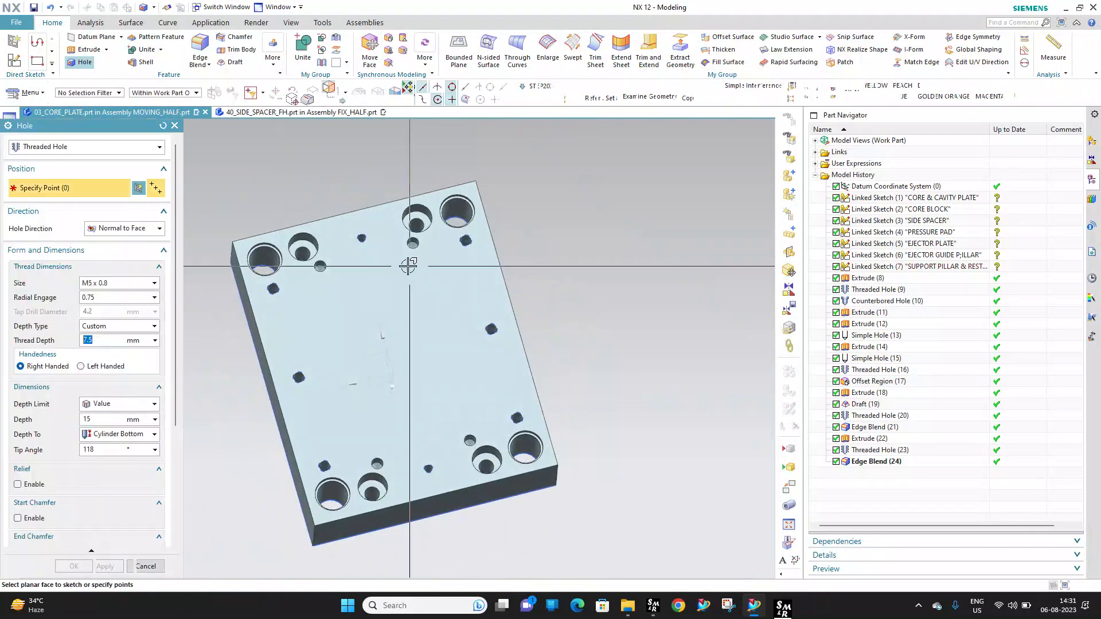
{"action": "left_click", "coordinate": [408, 264]}
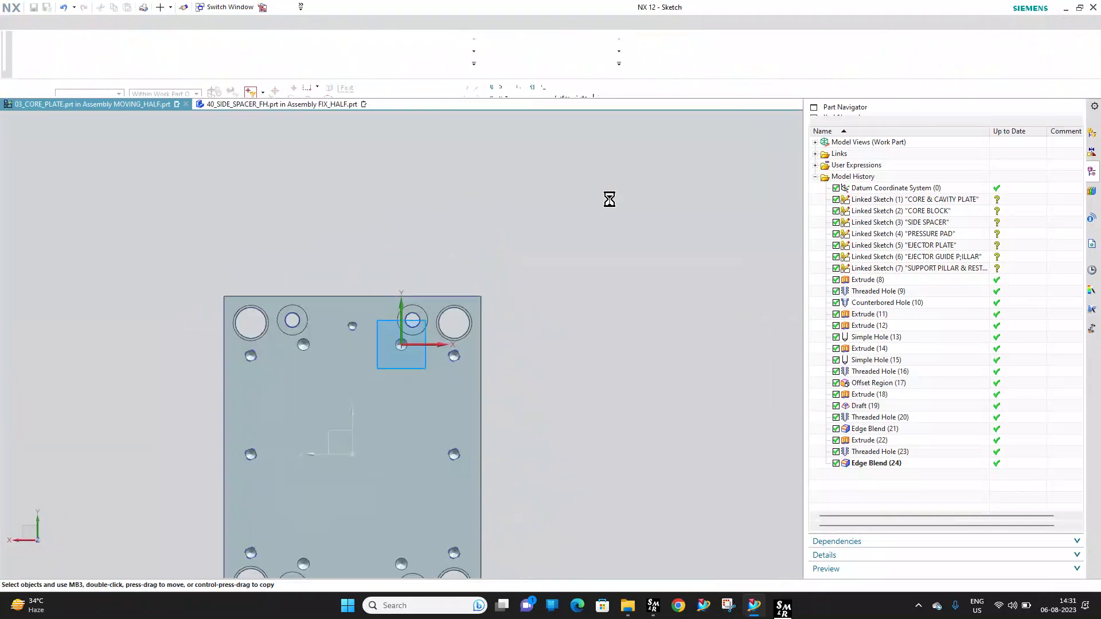
{"action": "right_click_drag", "start_coordinate": [627, 214], "coordinate": [626, 214]}
{"action": "scroll", "coordinate": [565, 221], "scroll_direction": "down", "scroll_amount": 4}
{"action": "scroll", "coordinate": [460, 304], "scroll_direction": "up", "scroll_amount": 6}
{"action": "scroll", "coordinate": [559, 232], "scroll_direction": "down", "scroll_amount": 3}
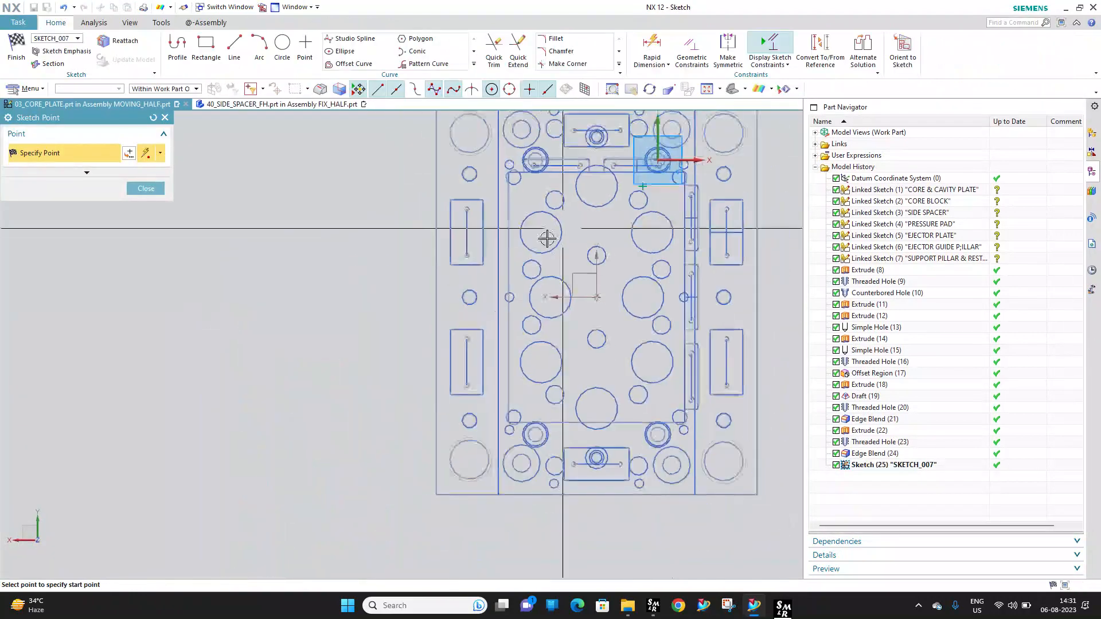
{"action": "scroll", "coordinate": [612, 164], "scroll_direction": "up", "scroll_amount": 3}
{"action": "scroll", "coordinate": [479, 171], "scroll_direction": "up", "scroll_amount": 3}
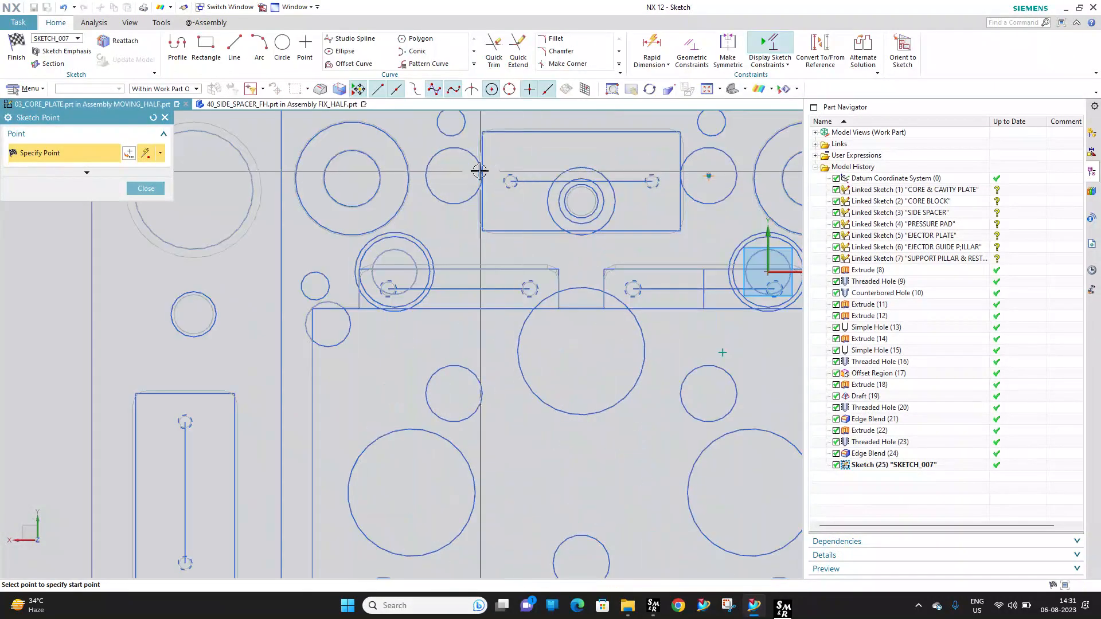
{"action": "scroll", "coordinate": [492, 138], "scroll_direction": "down", "scroll_amount": 6}
{"action": "scroll", "coordinate": [497, 354], "scroll_direction": "up", "scroll_amount": 4}
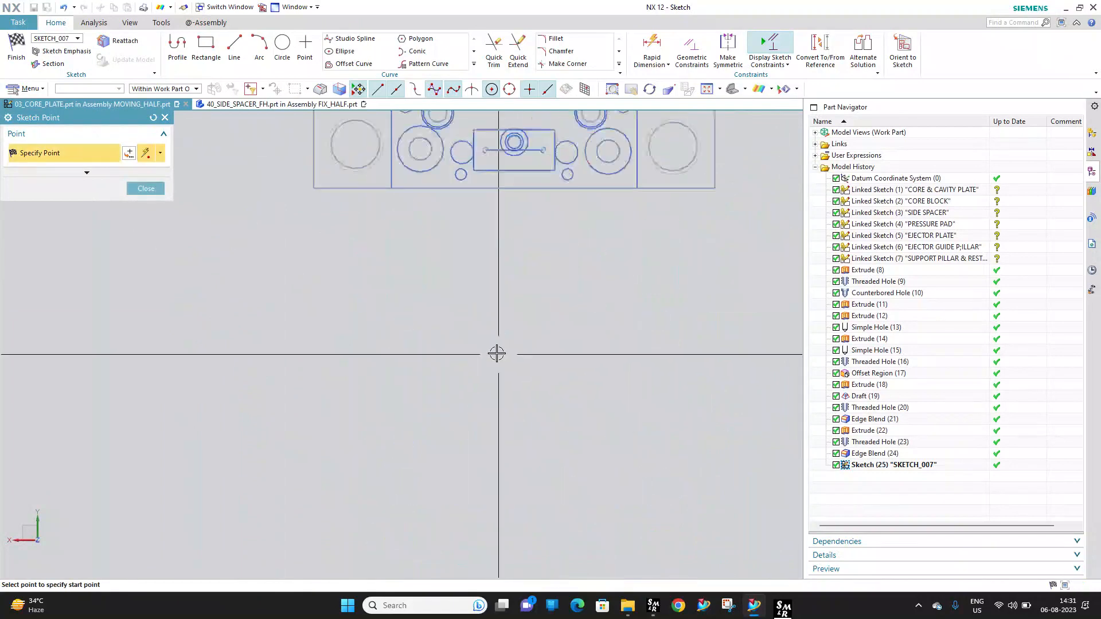
{"action": "scroll", "coordinate": [453, 183], "scroll_direction": "down", "scroll_amount": 3}
{"action": "scroll", "coordinate": [433, 203], "scroll_direction": "down", "scroll_amount": 3}
{"action": "scroll", "coordinate": [463, 125], "scroll_direction": "up", "scroll_amount": 5}
{"action": "scroll", "coordinate": [399, 245], "scroll_direction": "up", "scroll_amount": 6}
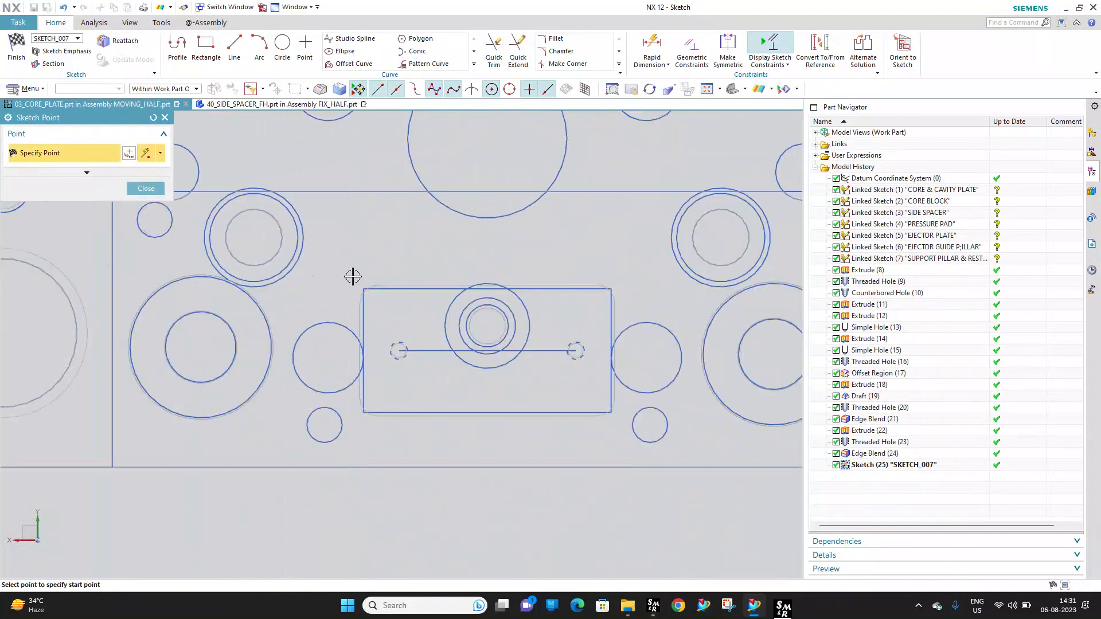
{"action": "left_click", "coordinate": [339, 324]}
{"action": "scroll", "coordinate": [545, 338], "scroll_direction": "down", "scroll_amount": 4}
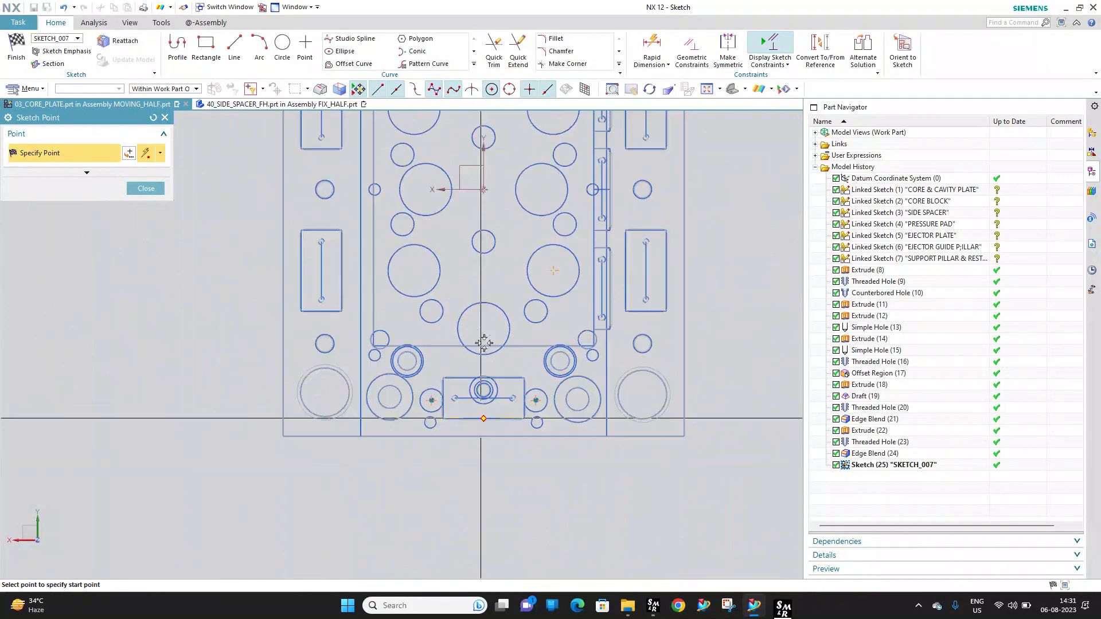
{"action": "scroll", "coordinate": [509, 229], "scroll_direction": "up", "scroll_amount": 3}
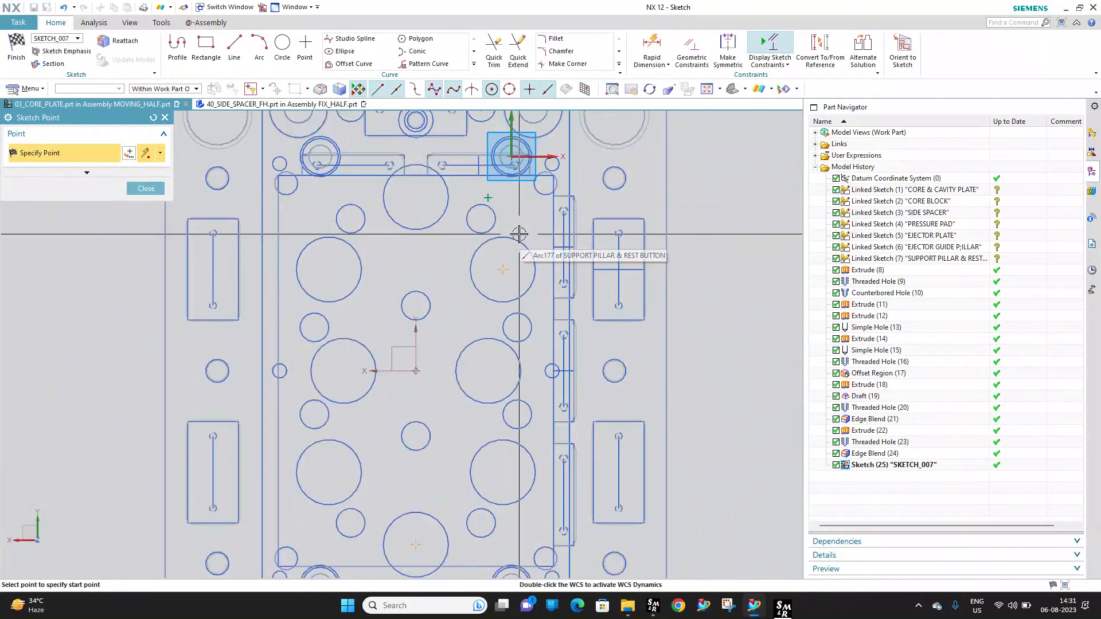
Delete the stray sketch point and create the four M5 x 0.8 threaded holes, 15 mm deep with 7.5 mm thread depth
{"action": "key", "text": "Escape"}
{"action": "left_click_drag", "start_coordinate": [471, 190], "coordinate": [532, 229]}
{"action": "key", "text": "Delete"}
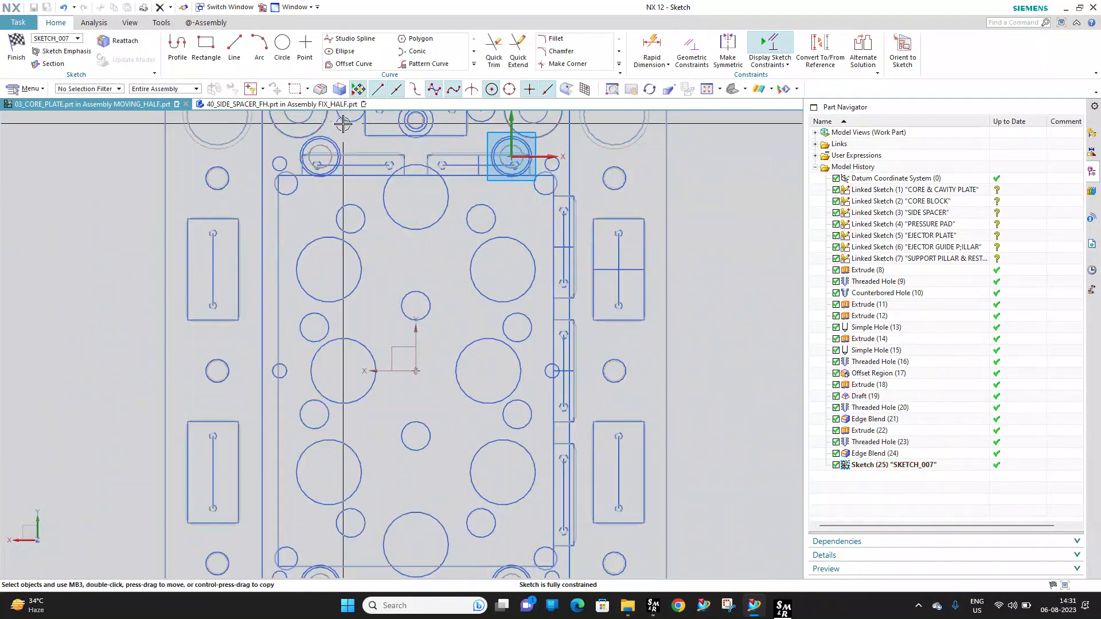
{"action": "left_click", "coordinate": [13, 48]}
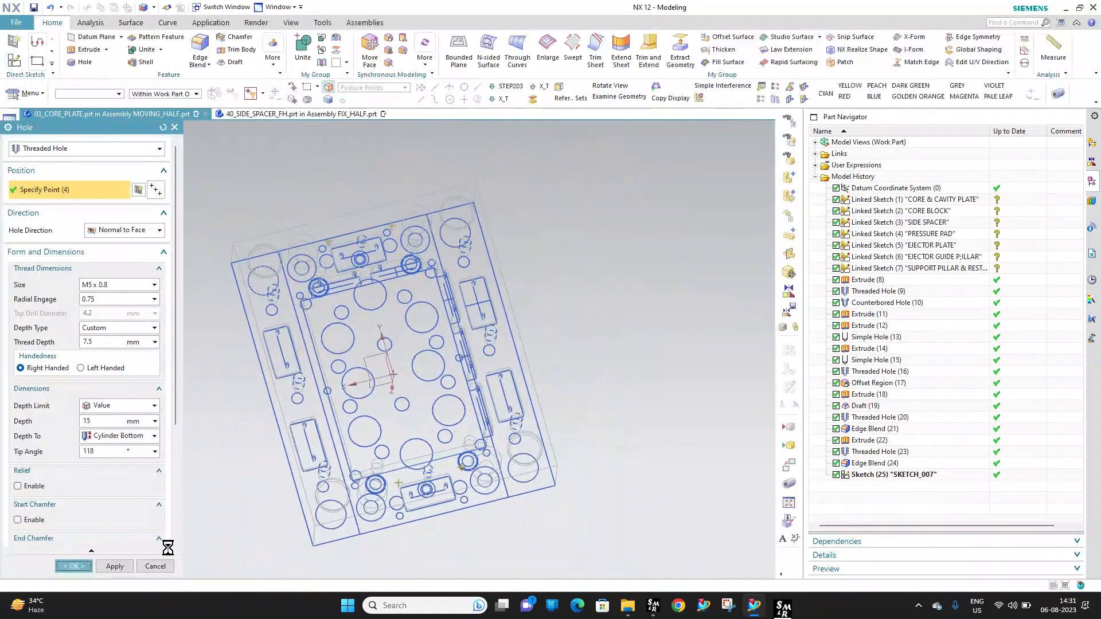
{"action": "mouse_move", "coordinate": [633, 227]}
{"action": "right_mouse_down"}
{"action": "mouse_move", "coordinate": [628, 205]}
{"action": "mouse_move", "coordinate": [605, 222]}
{"action": "right_mouse_up"}
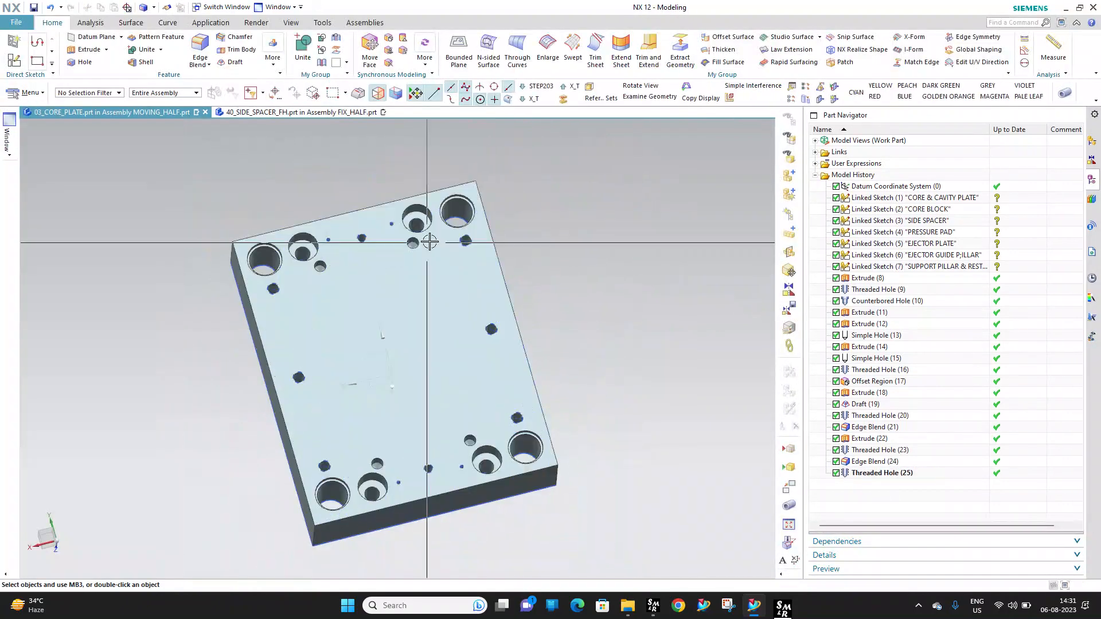
Inspect the core plate's end face, then switch to FIX_HALF and examine the round part mounted on the cavity plate's side
{"action": "middle_click_drag", "start_coordinate": [429, 242], "coordinate": [390, 332]}
{"action": "scroll", "coordinate": [470, 247], "scroll_direction": "down", "scroll_amount": 3}
{"action": "scroll", "coordinate": [375, 351], "scroll_direction": "up", "scroll_amount": 3}
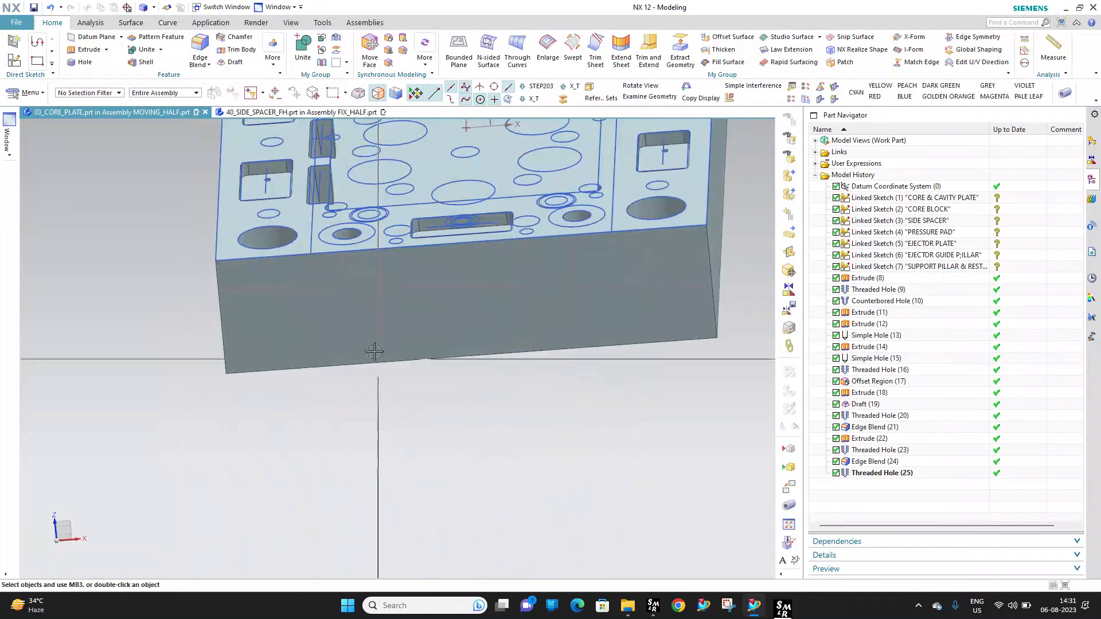
{"action": "left_click", "coordinate": [285, 8]}
{"action": "left_click", "coordinate": [302, 84]}
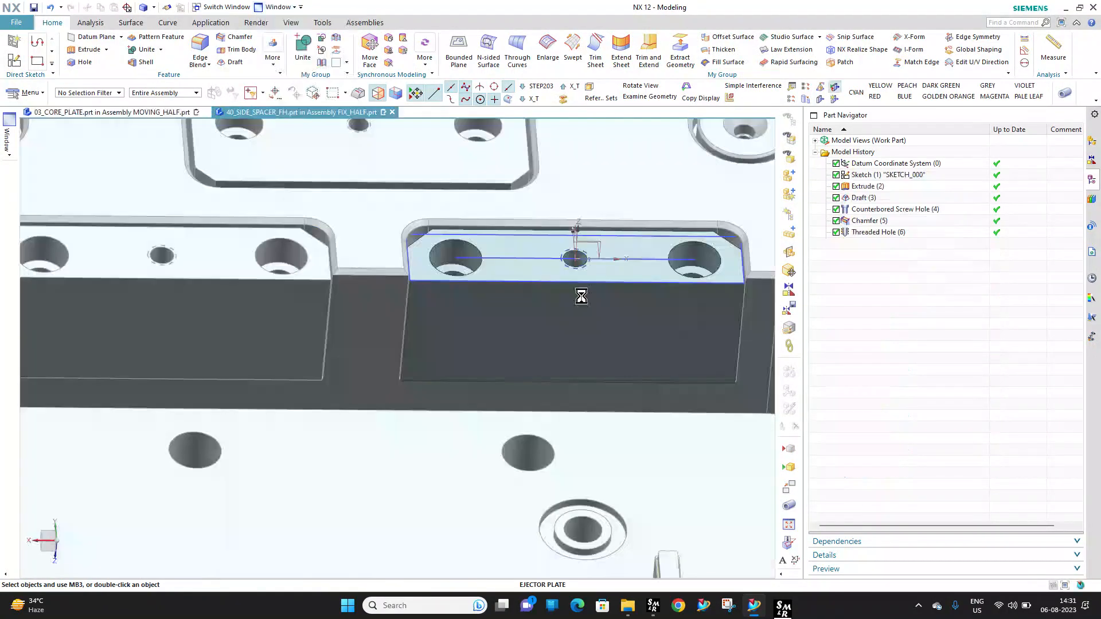
{"action": "scroll", "coordinate": [530, 265], "scroll_direction": "down", "scroll_amount": 6}
{"action": "scroll", "coordinate": [530, 265], "scroll_direction": "up", "scroll_amount": 5}
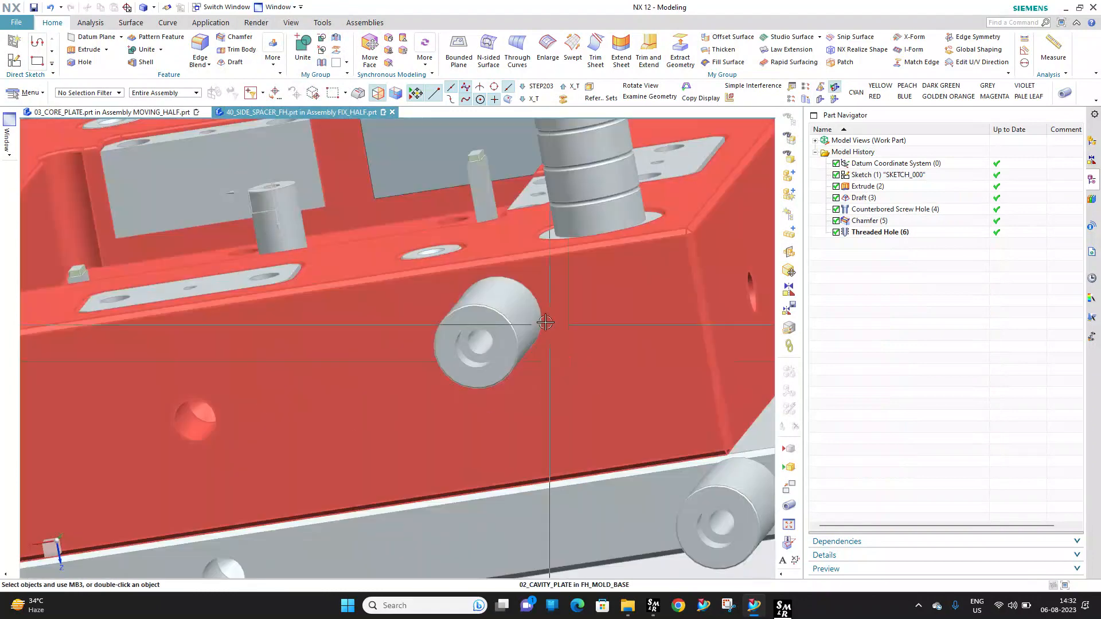
{"action": "middle_click_drag", "start_coordinate": [545, 321], "coordinate": [549, 313]}
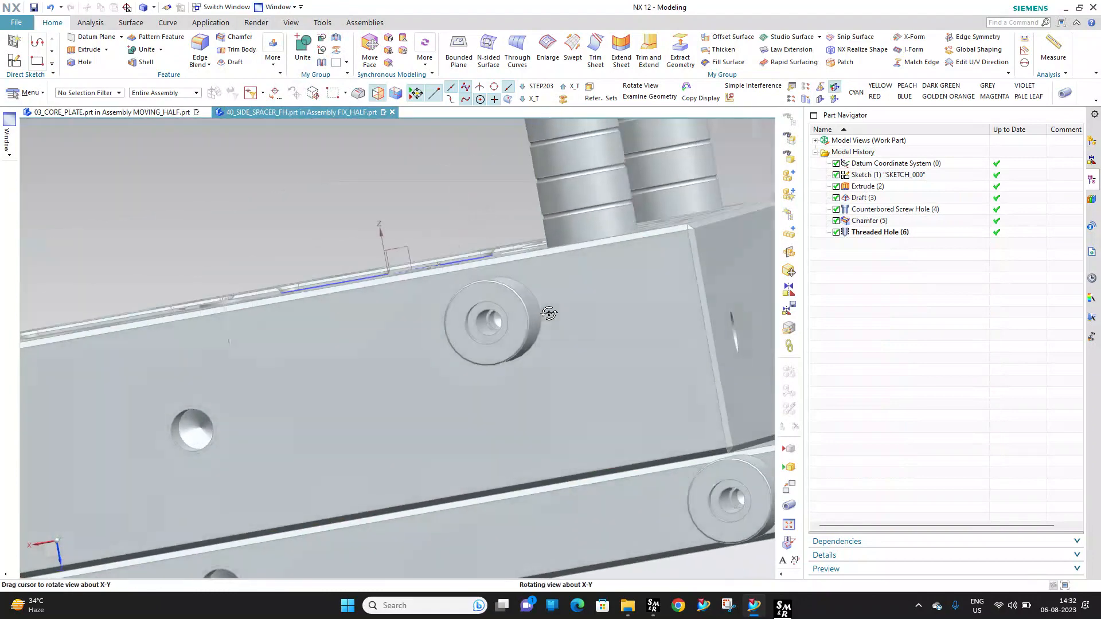
Measure the diameter of the inner bore of the round part on the cavity plate's side
{"action": "left_click", "coordinate": [1028, 65]}
{"action": "scroll", "coordinate": [479, 318], "scroll_direction": "up", "scroll_amount": 5}
{"action": "left_click", "coordinate": [532, 256]}
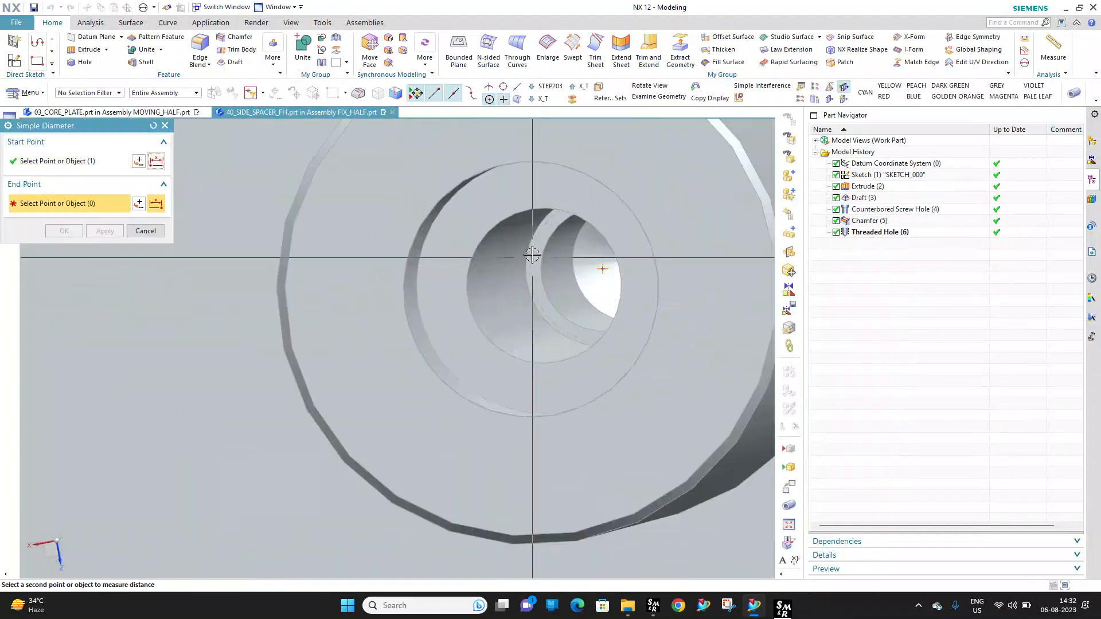
{"action": "left_click", "coordinate": [1021, 52]}
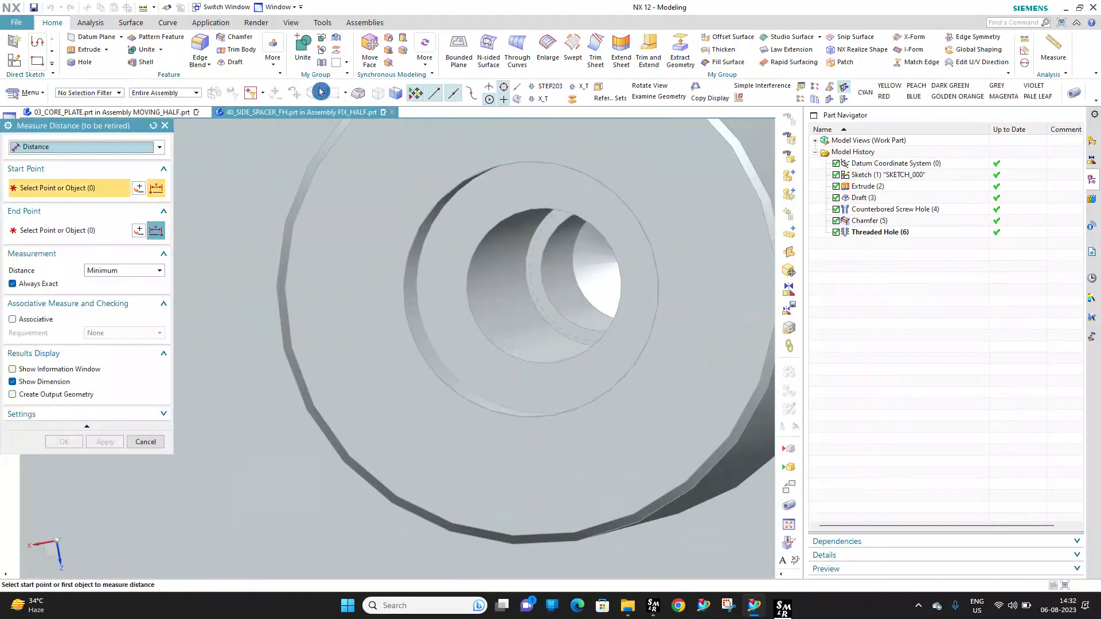
{"action": "left_click", "coordinate": [41, 154]}
{"action": "left_click", "coordinate": [46, 221]}
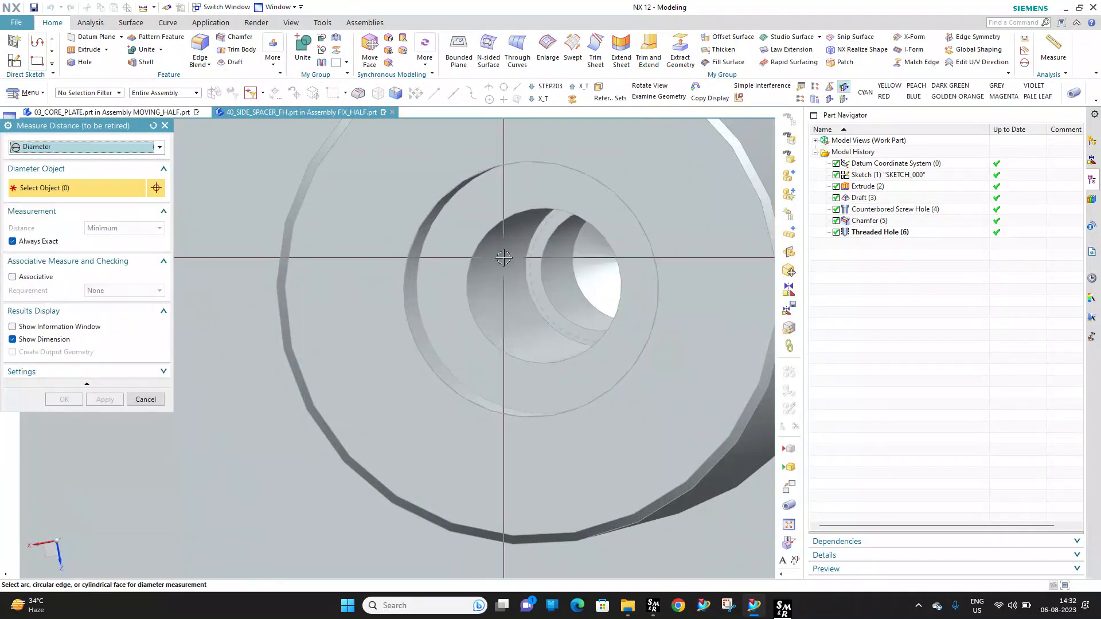
{"action": "left_click", "coordinate": [531, 253]}
{"action": "scroll", "coordinate": [382, 257], "scroll_direction": "down", "scroll_amount": 5}
{"action": "key", "text": "Escape"}
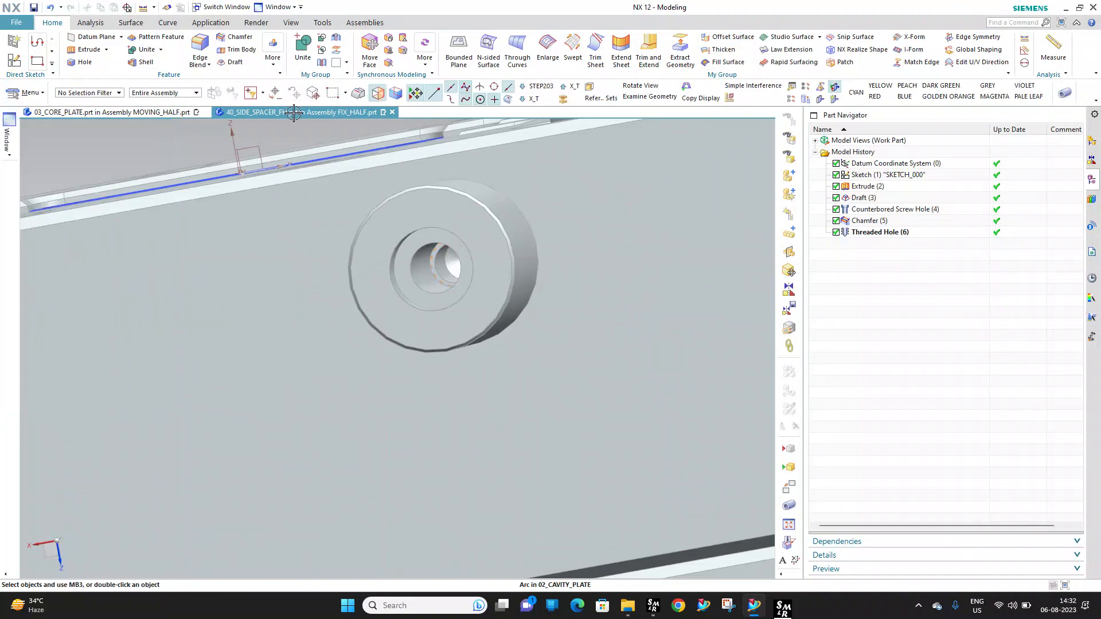
Return to MOVING_HALF and start a threaded hole sketch on the core plate's short end face
{"action": "left_click", "coordinate": [244, 10]}
{"action": "left_click", "coordinate": [288, 9]}
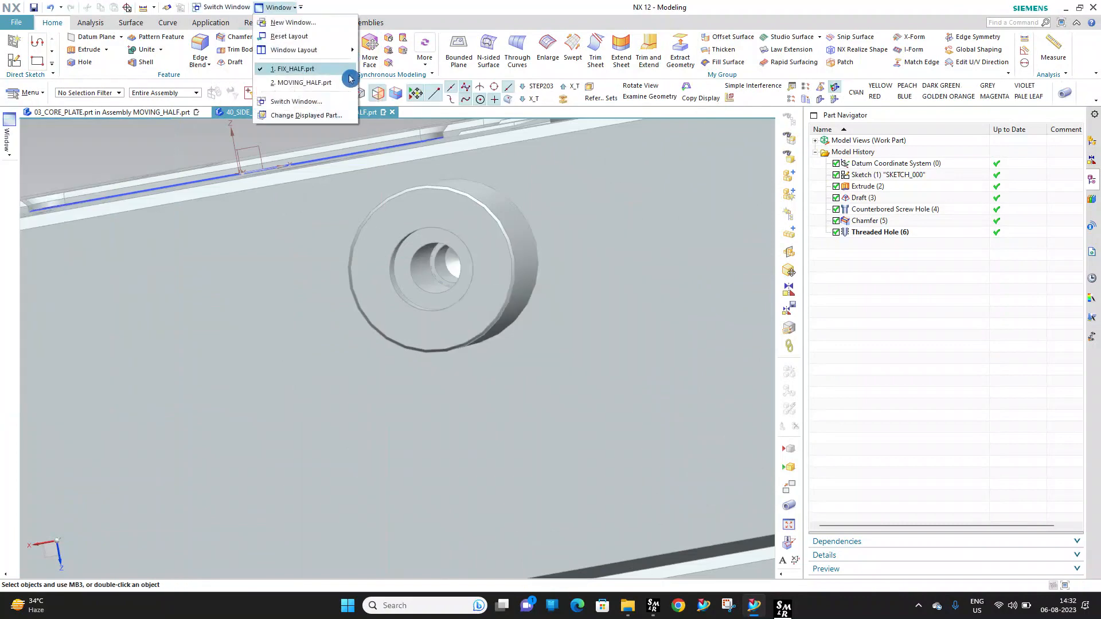
{"action": "left_click", "coordinate": [313, 85]}
{"action": "scroll", "coordinate": [528, 317], "scroll_direction": "up", "scroll_amount": 4}
{"action": "middle_click_drag", "start_coordinate": [461, 307], "coordinate": [479, 308]}
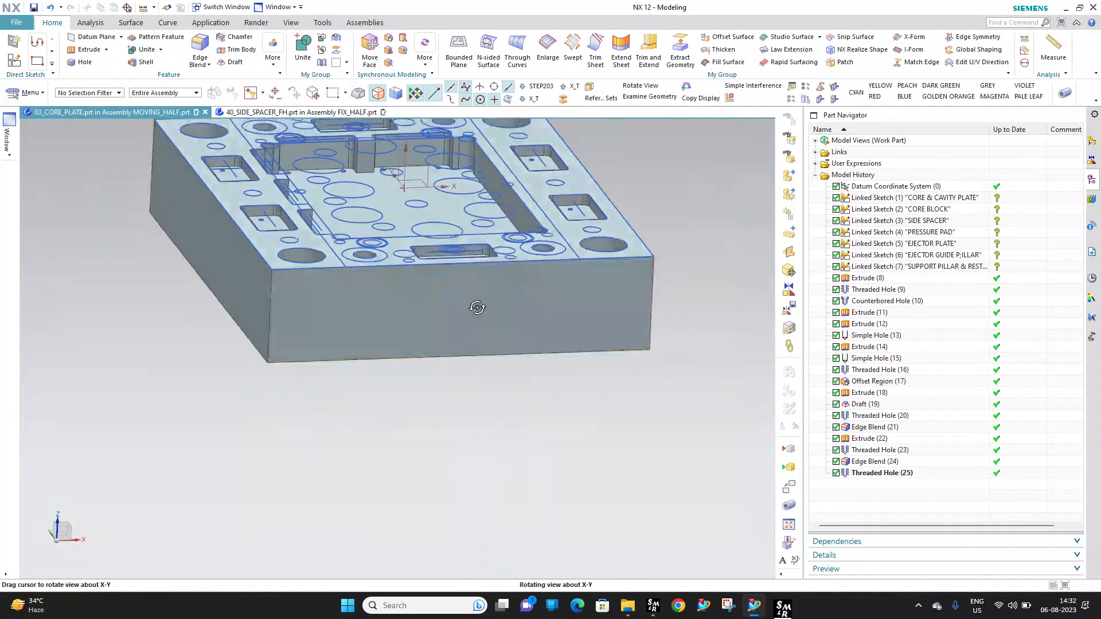
{"action": "left_click", "coordinate": [1093, 160]}
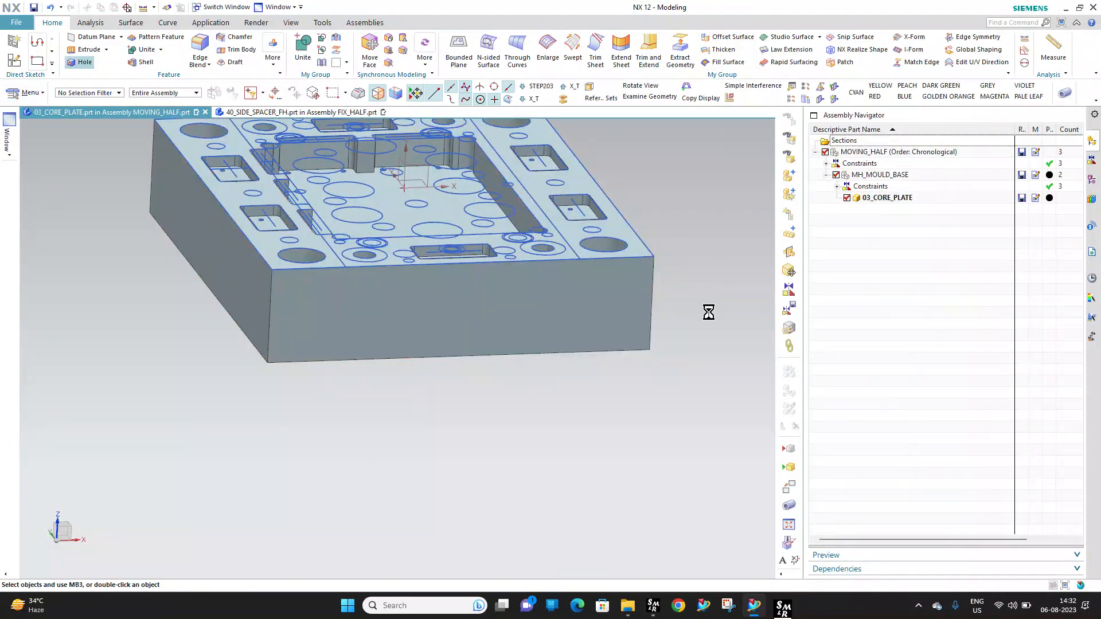
{"action": "left_click", "coordinate": [586, 293]}
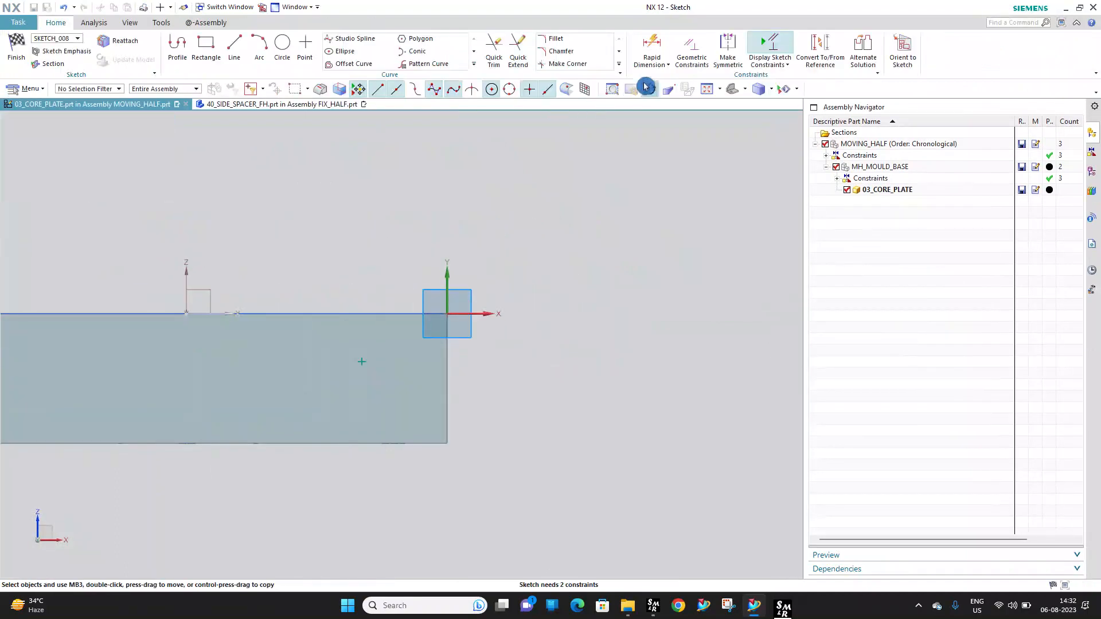
Dimension the hole point horizontally from the vertical centre axis at 115 mm
{"action": "left_click", "coordinate": [187, 270]}
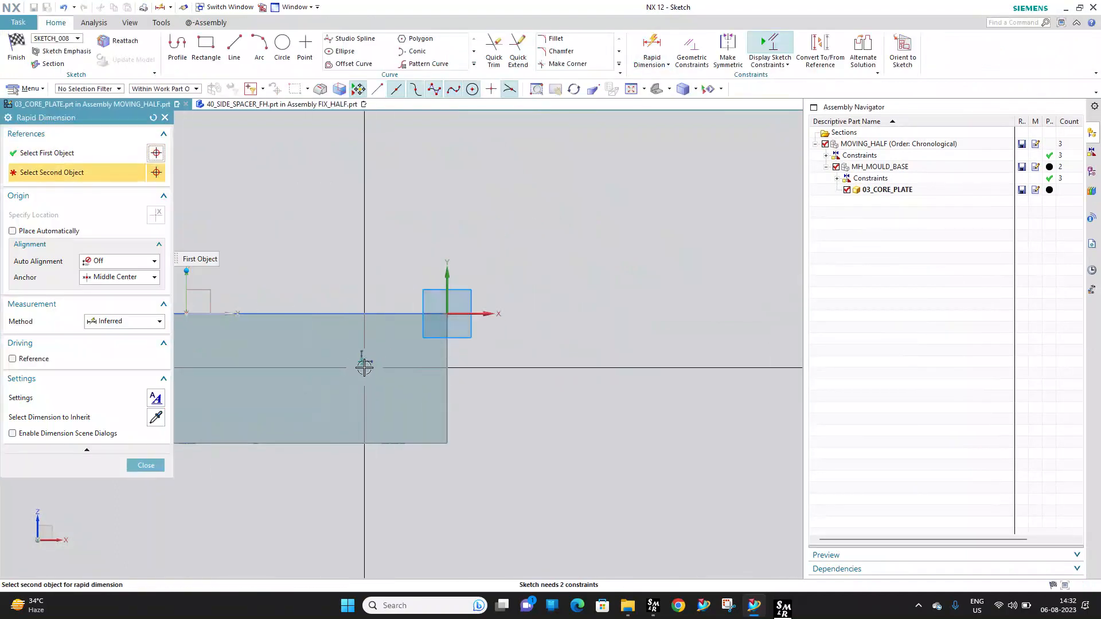
{"action": "left_click", "coordinate": [362, 364]}
{"action": "left_click", "coordinate": [417, 241]}
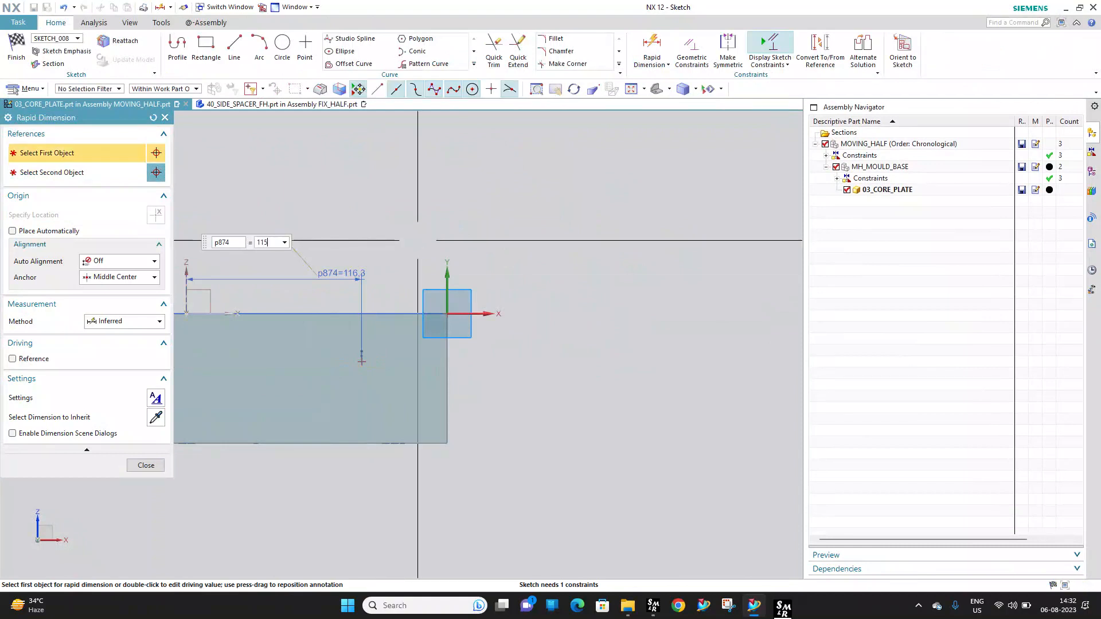
Display the plate as wireframe and dimension the hole point 25 mm below the plate's upper edge
{"action": "right_click_drag", "start_coordinate": [452, 249], "coordinate": [452, 249]}
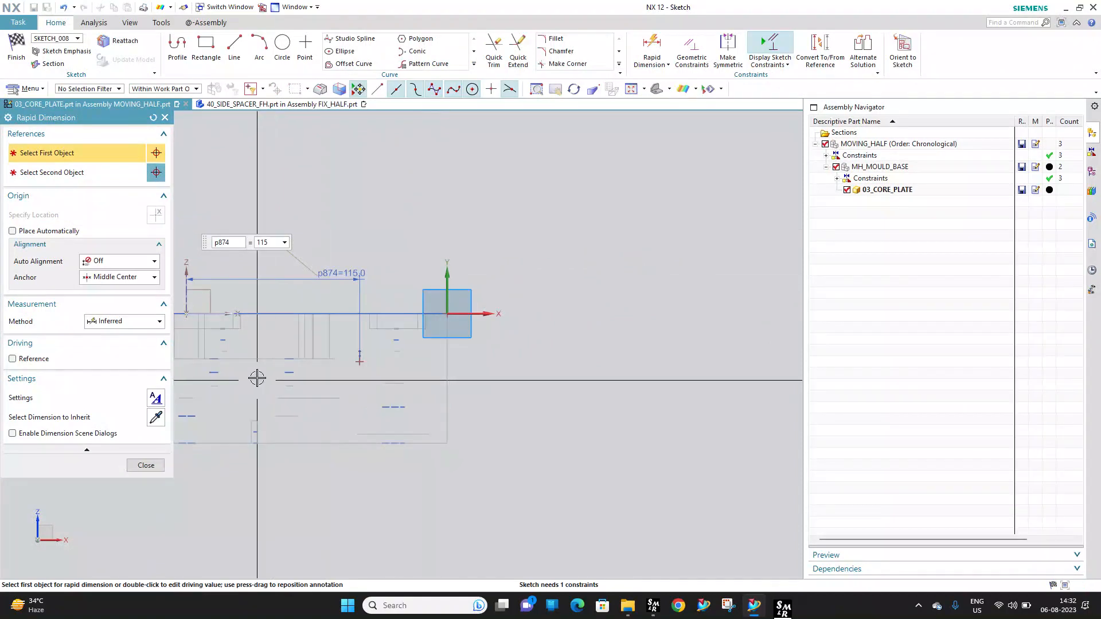
{"action": "scroll", "coordinate": [256, 378], "scroll_direction": "up", "scroll_amount": 3}
{"action": "scroll", "coordinate": [597, 244], "scroll_direction": "down", "scroll_amount": 3}
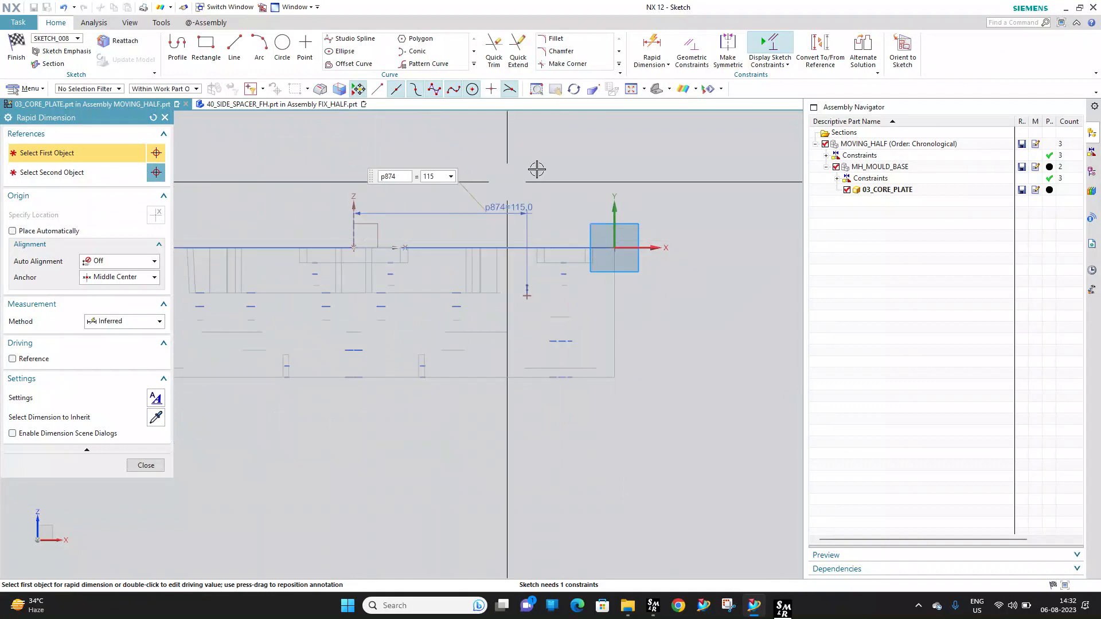
{"action": "left_click", "coordinate": [653, 50]}
{"action": "scroll", "coordinate": [533, 247], "scroll_direction": "up", "scroll_amount": 2}
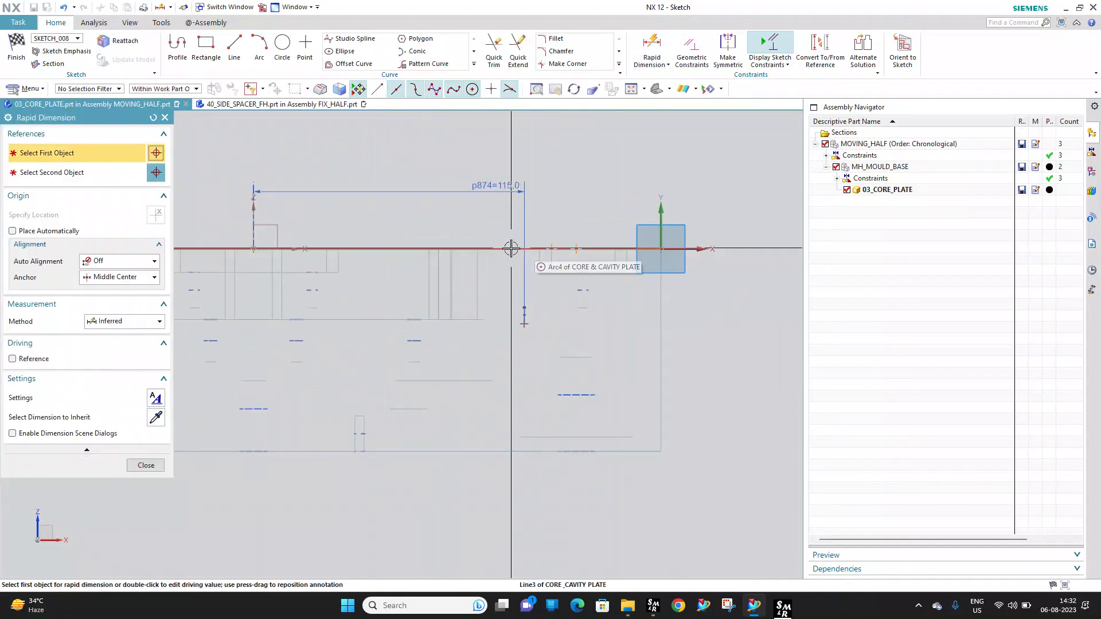
{"action": "left_click", "coordinate": [511, 248]}
{"action": "left_click", "coordinate": [524, 323]}
{"action": "left_click", "coordinate": [758, 321]}
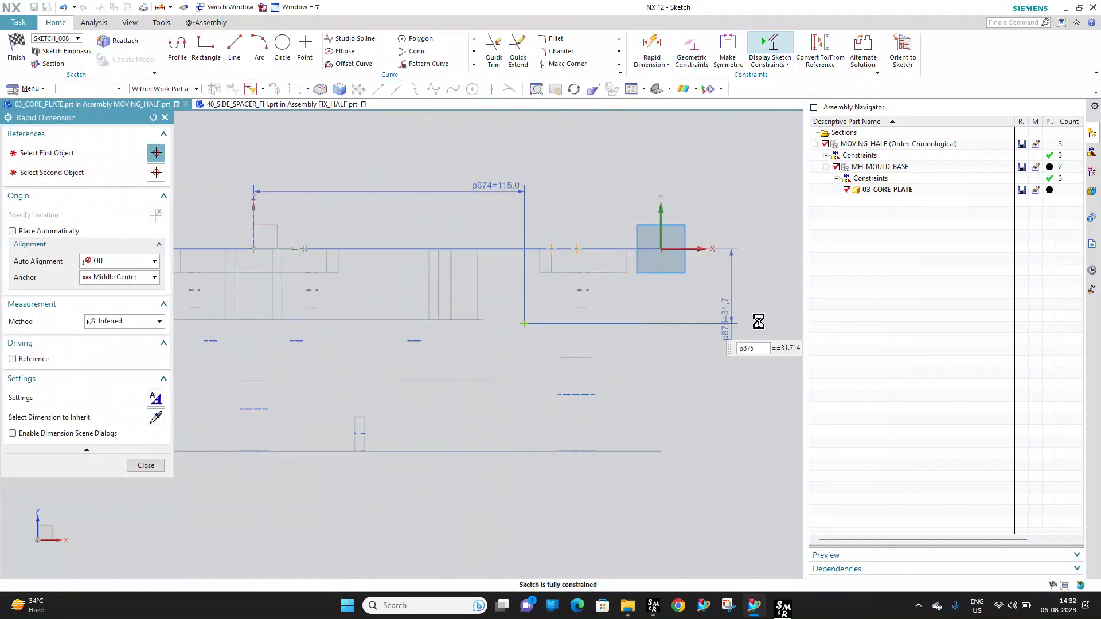
{"action": "type", "text": "25"}
{"action": "key", "text": "Return"}
{"action": "key", "text": "Escape"}
{"action": "scroll", "coordinate": [585, 261], "scroll_direction": "down", "scroll_amount": 4}
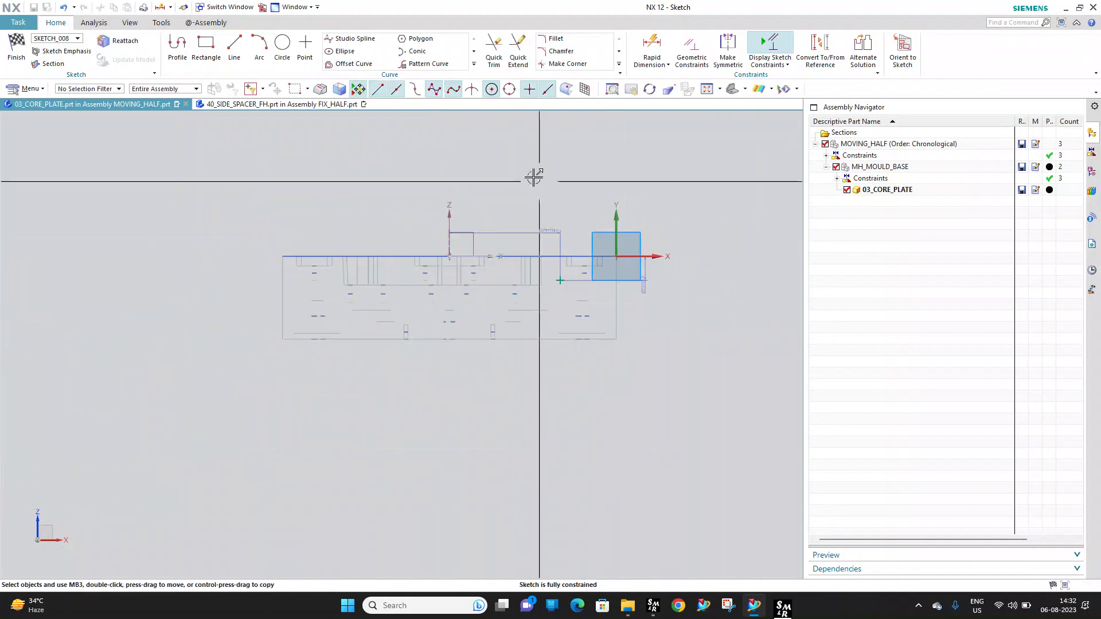
Mirror the hole point about the vertical centre axis and finish the sketch
{"action": "left_click", "coordinate": [473, 64]}
{"action": "left_click", "coordinate": [411, 76]}
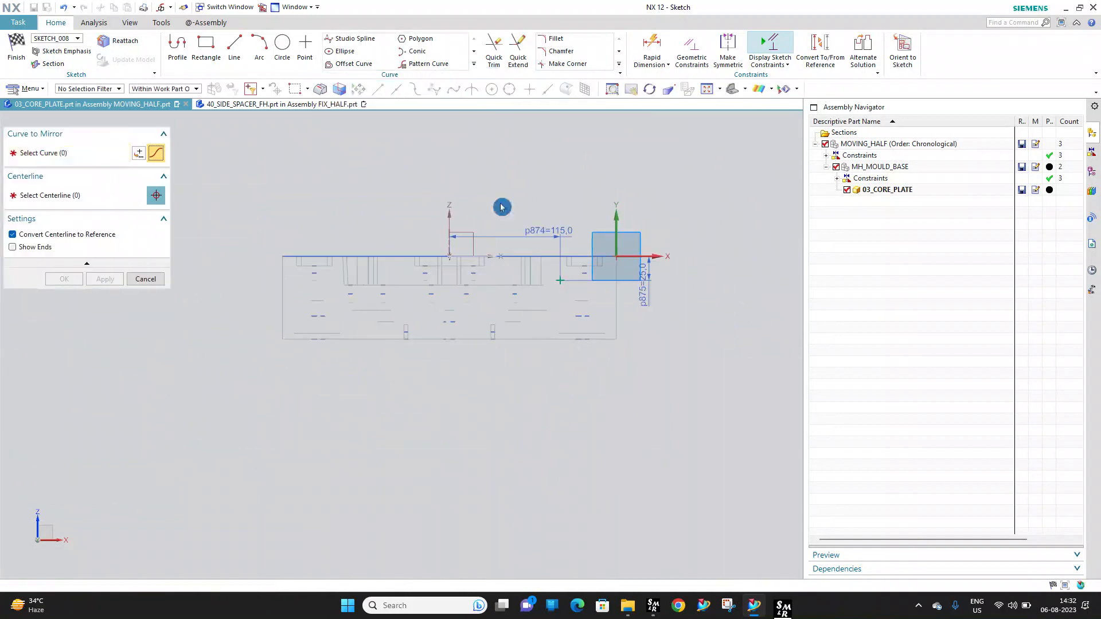
{"action": "left_click", "coordinate": [555, 281]}
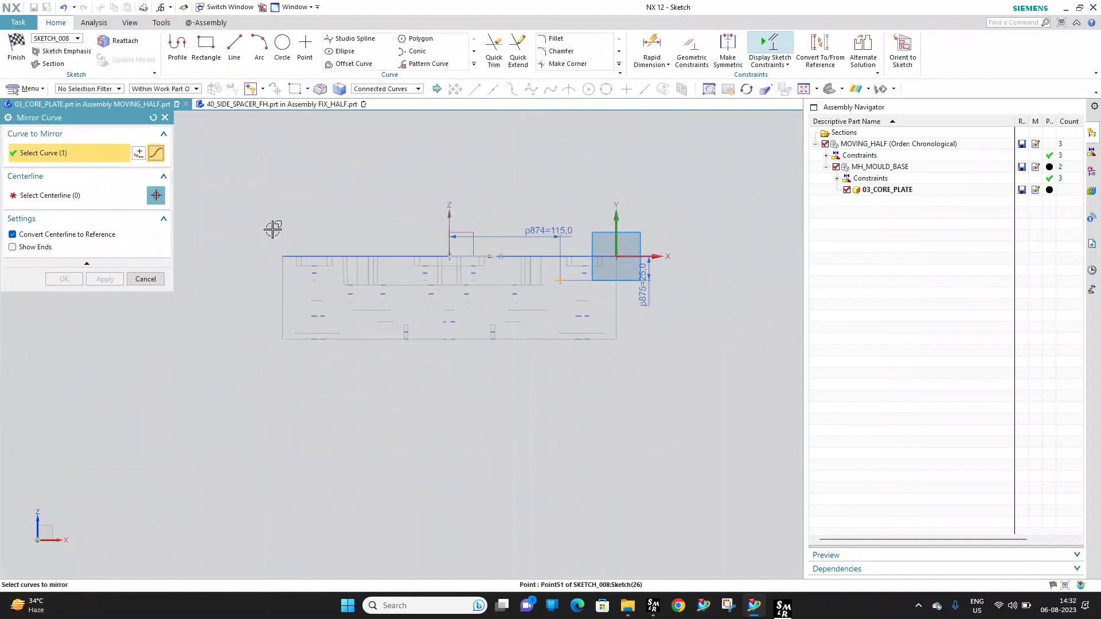
{"action": "left_click", "coordinate": [448, 223]}
{"action": "middle_click", "coordinate": [448, 222]}
{"action": "left_click", "coordinate": [16, 48]}
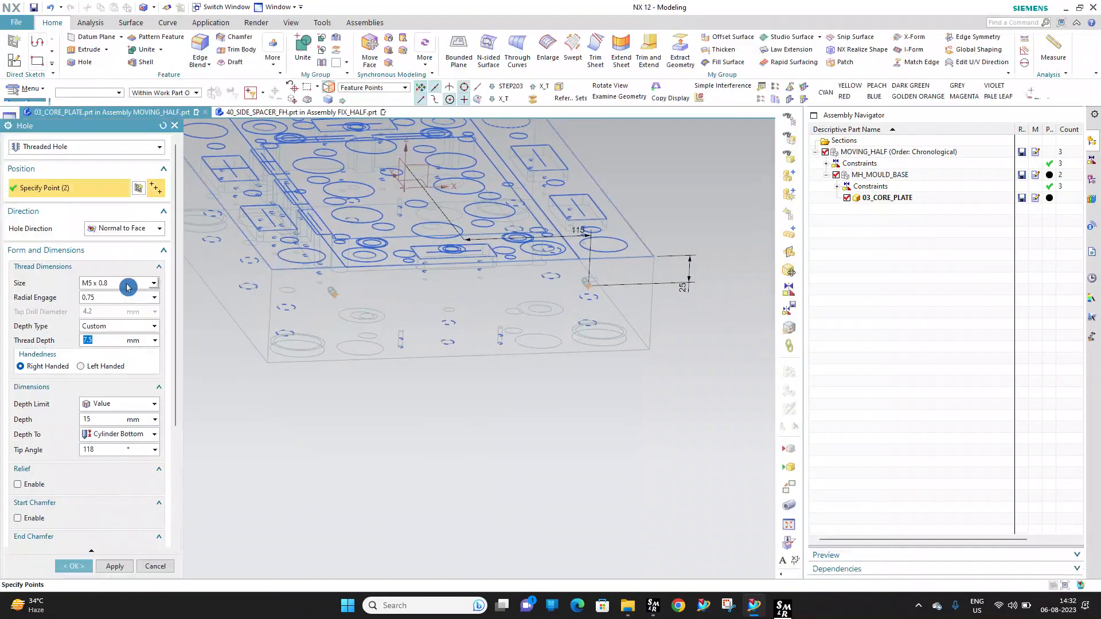
Set the threaded hole size to M8 x 1.25 with a 22 mm depth and create both holes on the end face
{"action": "left_click", "coordinate": [128, 286]}
{"action": "left_click", "coordinate": [110, 317]}
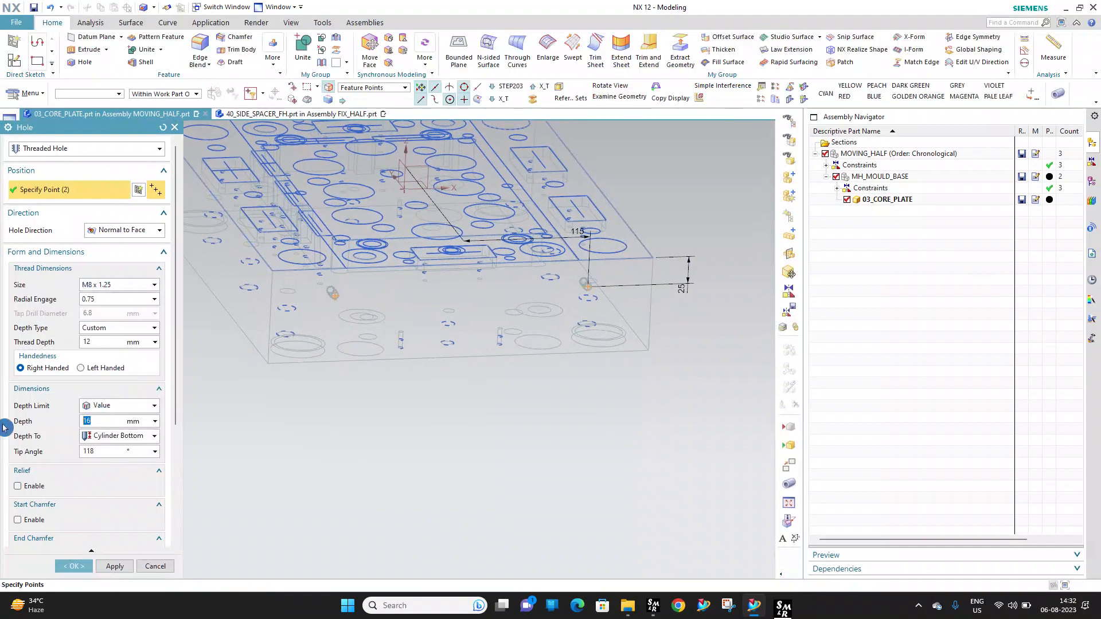
{"action": "middle_click_drag", "start_coordinate": [493, 351], "coordinate": [306, 447]}
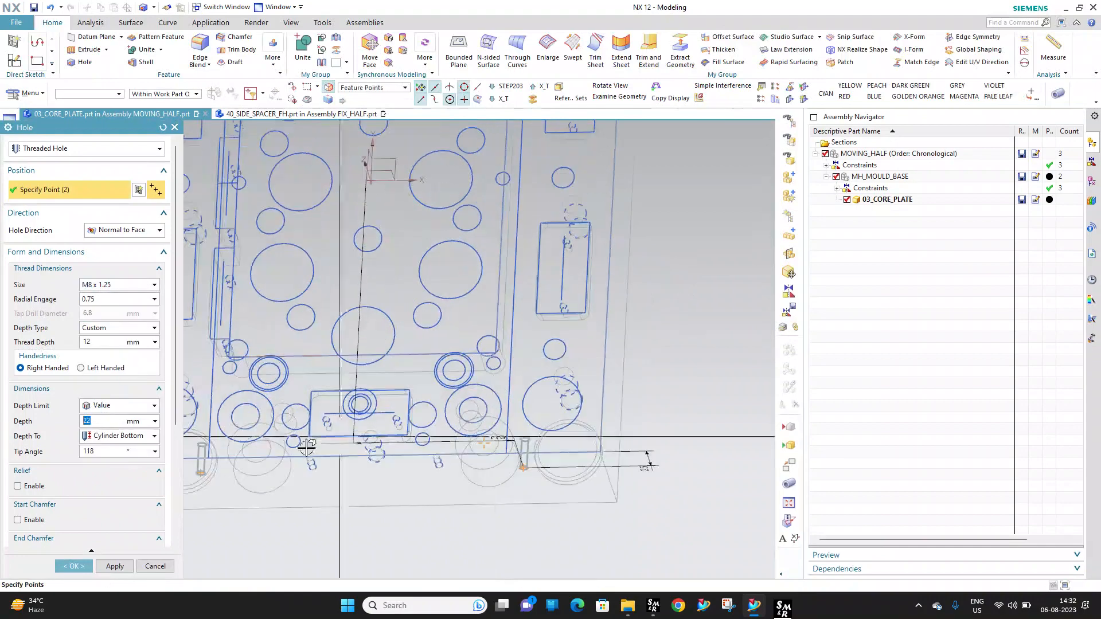
{"action": "left_click", "coordinate": [73, 566]}
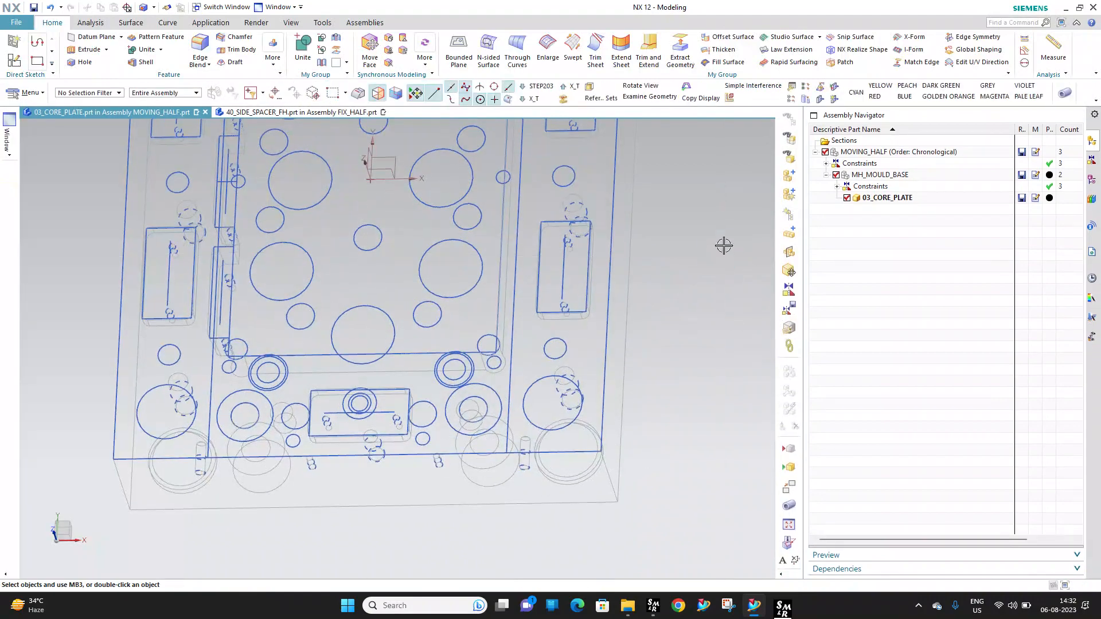
Display the core plate shaded and examine the holes on its end face and underside
{"action": "mouse_move", "coordinate": [725, 243]}
{"action": "middle_mouse_down"}
{"action": "mouse_move", "coordinate": [691, 278]}
{"action": "mouse_move", "coordinate": [601, 270]}
{"action": "mouse_move", "coordinate": [607, 198]}
{"action": "middle_mouse_up"}
{"action": "scroll", "coordinate": [611, 304], "scroll_direction": "down", "scroll_amount": 6}
{"action": "scroll", "coordinate": [612, 186], "scroll_direction": "up", "scroll_amount": 4}
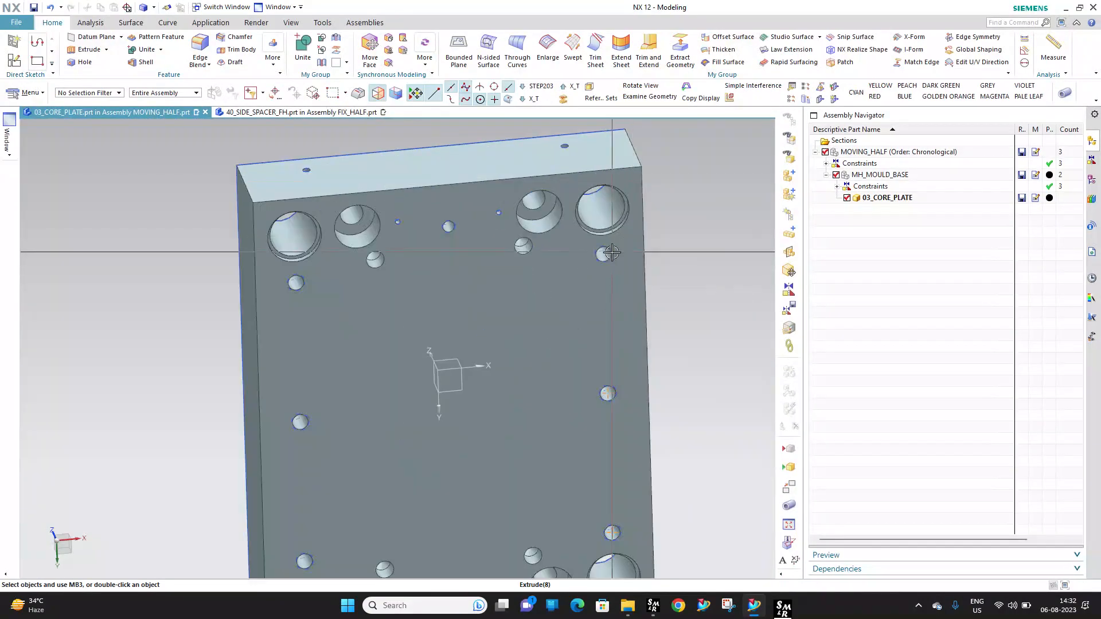
{"action": "middle_click_drag", "start_coordinate": [487, 253], "coordinate": [516, 187]}
{"action": "scroll", "coordinate": [573, 160], "scroll_direction": "up", "scroll_amount": 3}
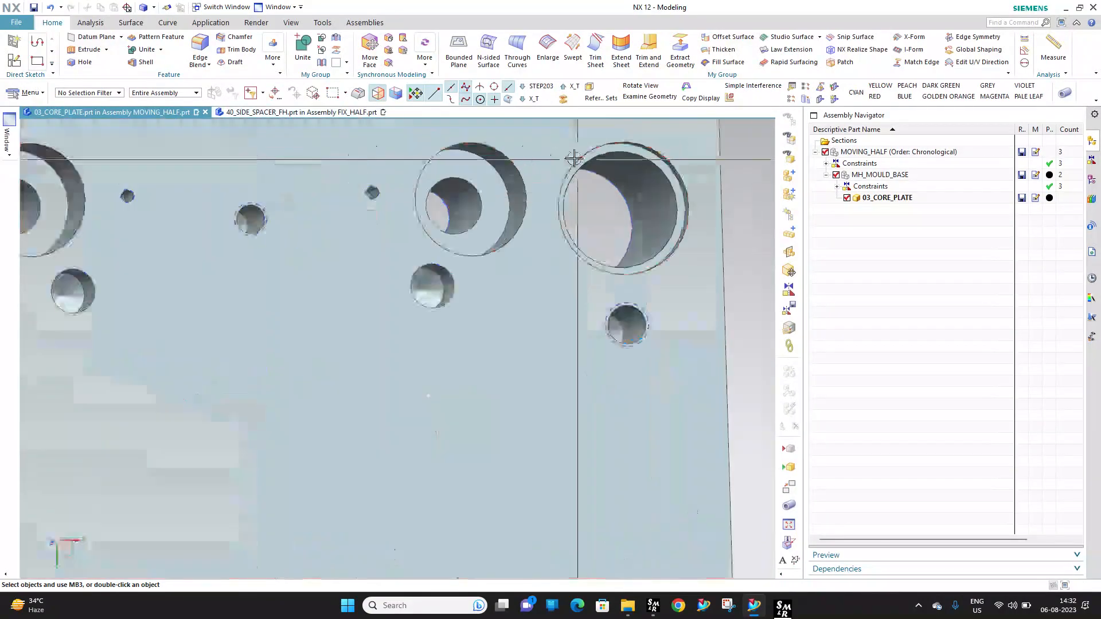
{"action": "middle_click_drag", "start_coordinate": [573, 160], "coordinate": [511, 207]}
{"action": "scroll", "coordinate": [555, 228], "scroll_direction": "down", "scroll_amount": 5}
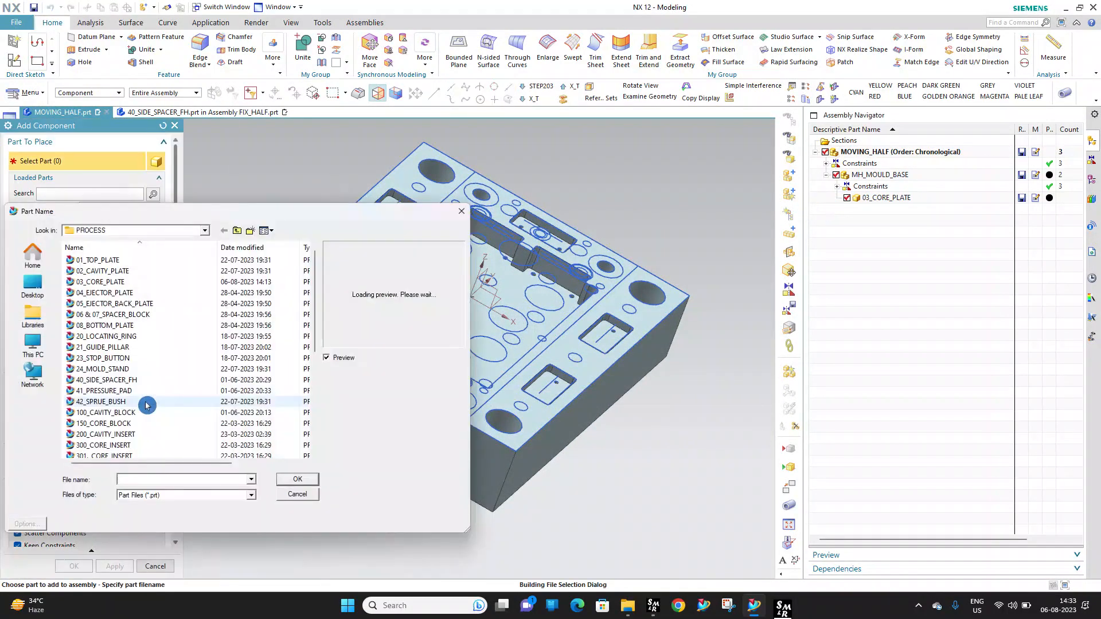
Return to MOVING_HALF and add the CORE_BLOCK_ASSY component from the PROCESS folder at the work part's absolute location
{"action": "left_click", "coordinate": [146, 405]}
{"action": "key", "text": "c"}
{"action": "key", "text": "c"}
{"action": "key", "text": "c"}
{"action": "key", "text": "c"}
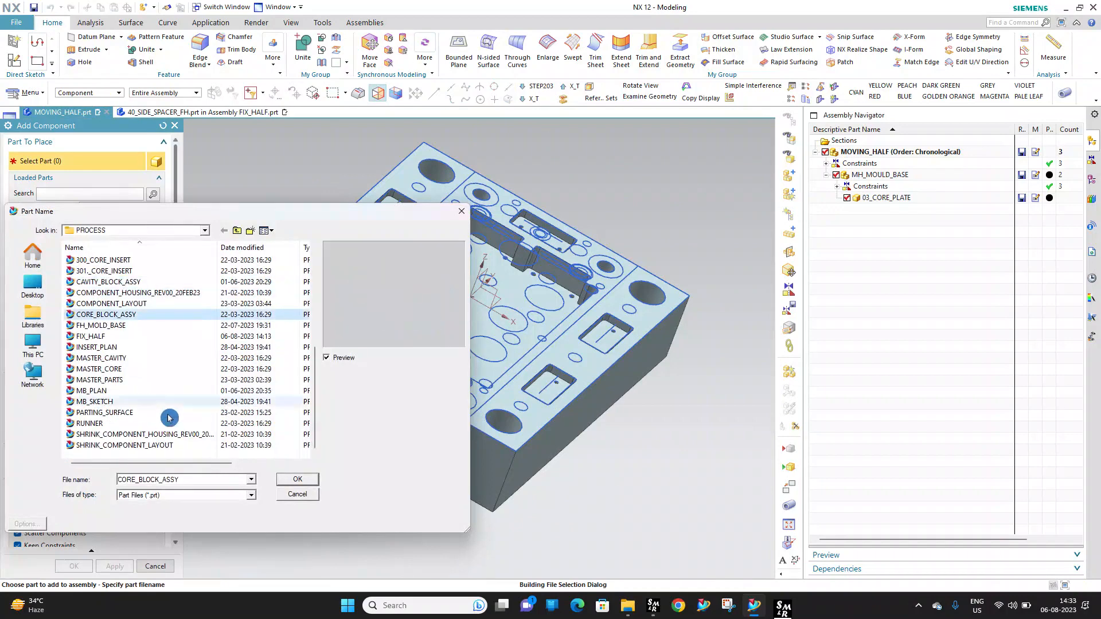
{"action": "left_click", "coordinate": [297, 482]}
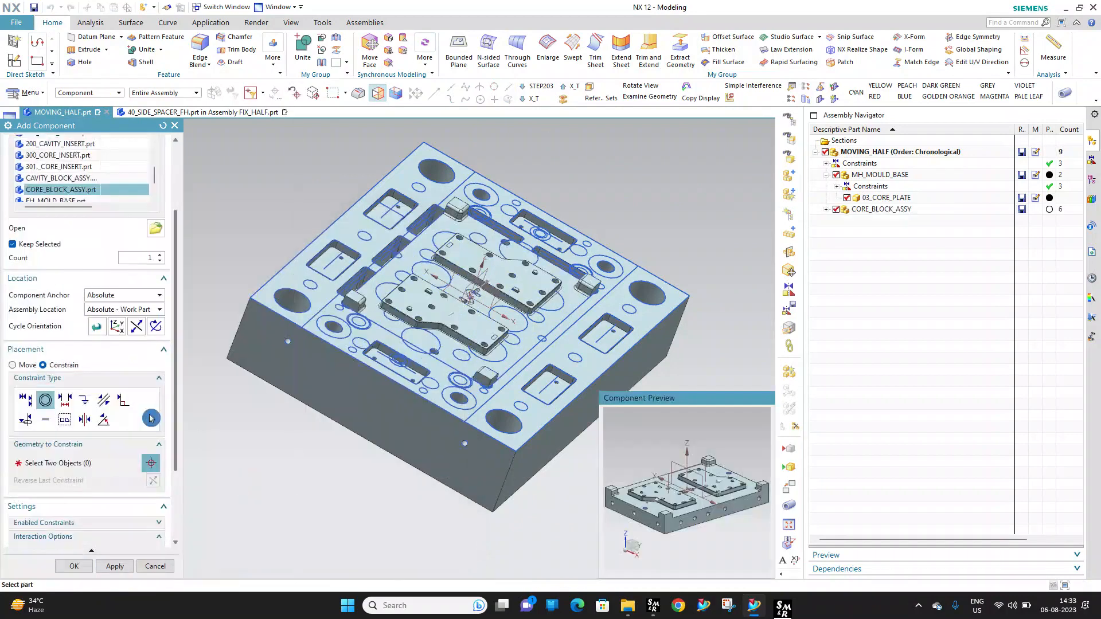
{"action": "scroll", "coordinate": [66, 438], "scroll_direction": "down", "scroll_amount": 3}
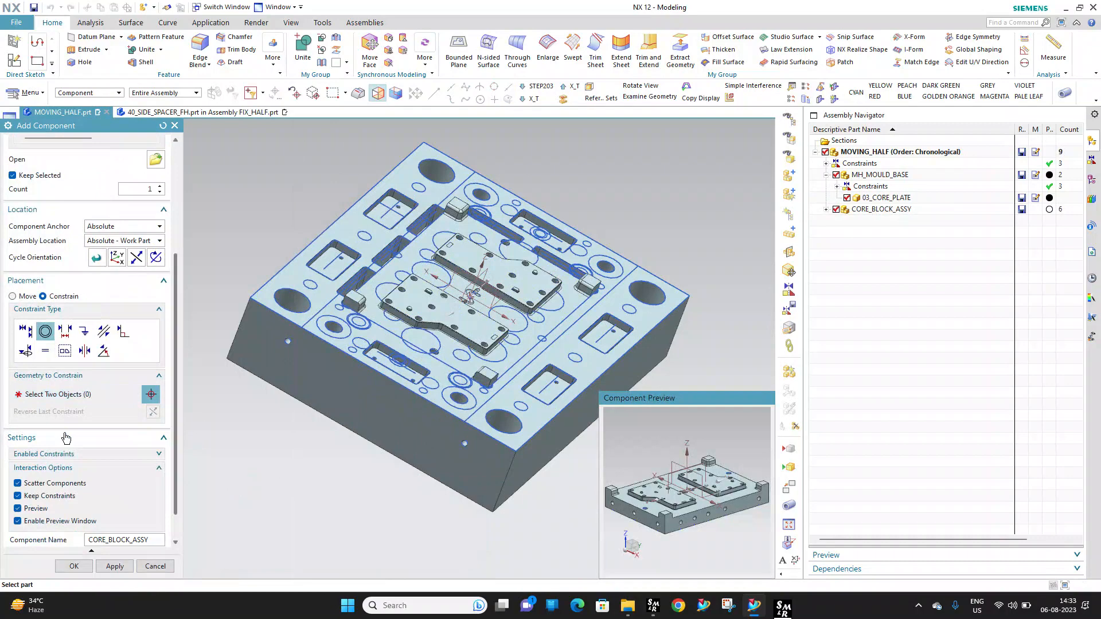
{"action": "left_click", "coordinate": [72, 567]}
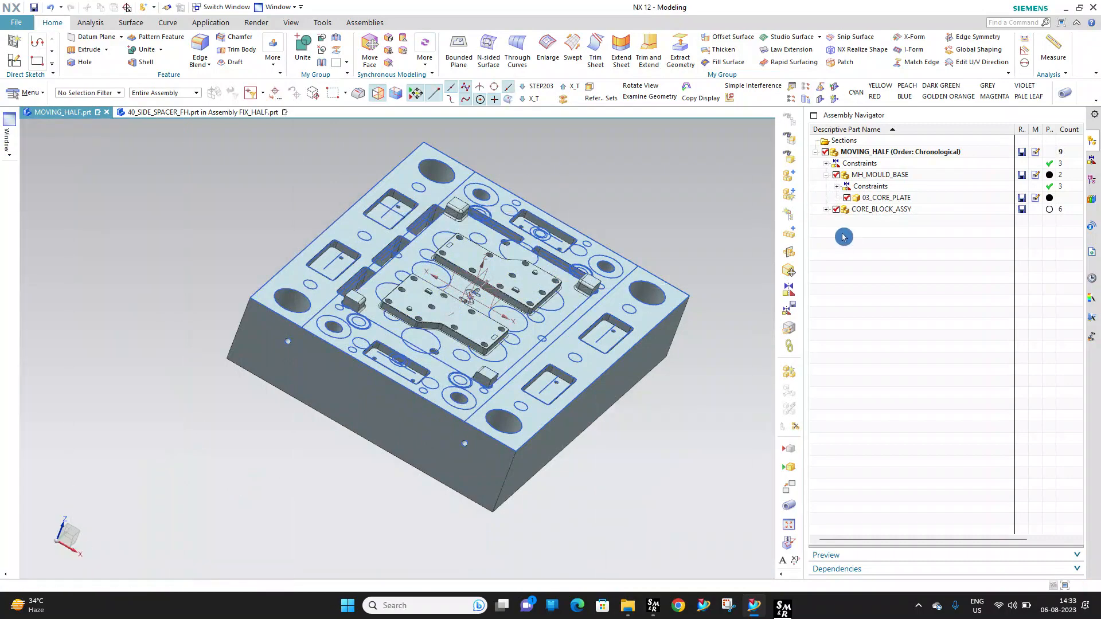
Hide 150_CORE_BLOCK, the 300 and 301 core inserts and 03_CORE_PLATE so only the datum coordinate systems are shown
{"action": "left_click", "coordinate": [900, 212]}
{"action": "left_click", "coordinate": [831, 212]}
{"action": "left_click", "coordinate": [847, 231]}
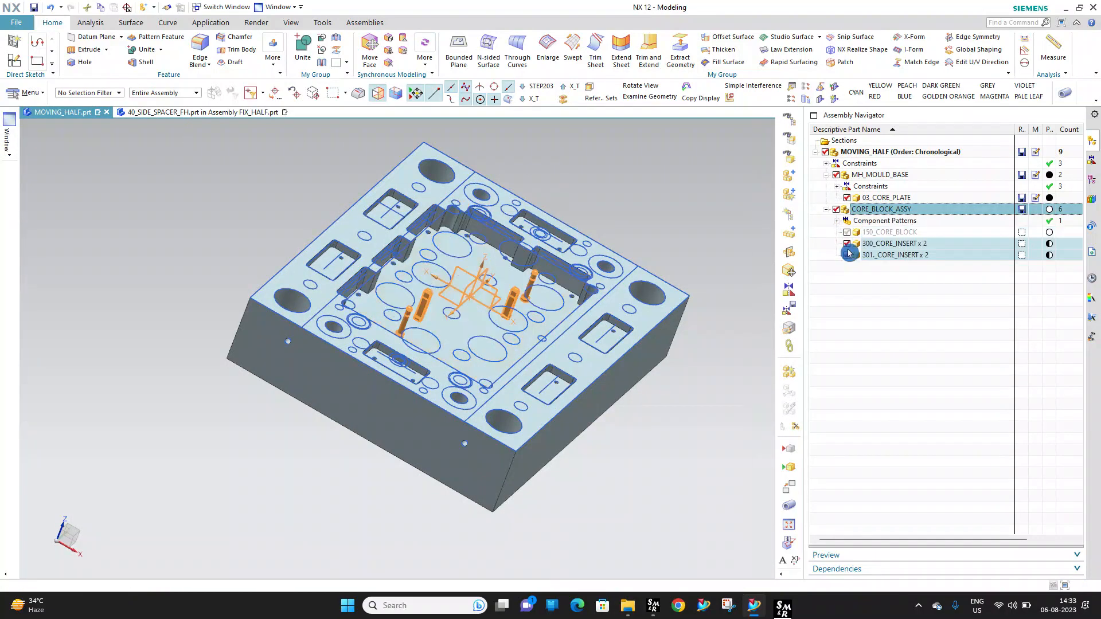
{"action": "left_click", "coordinate": [847, 255]}
{"action": "left_click", "coordinate": [847, 197]}
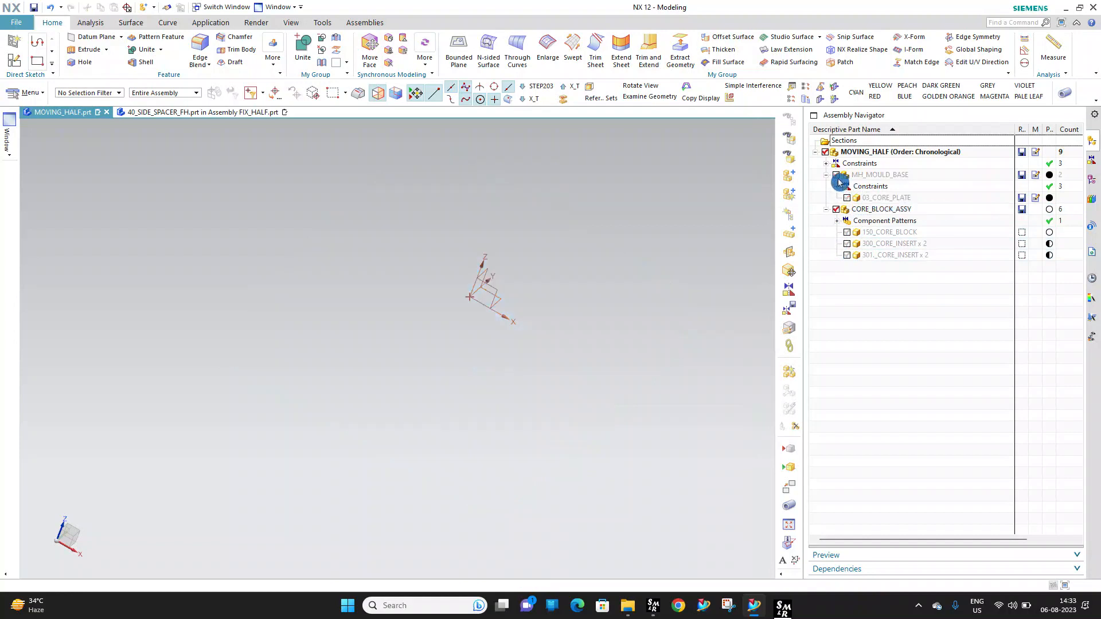
{"action": "left_click", "coordinate": [886, 213]}
{"action": "key", "text": "Escape"}
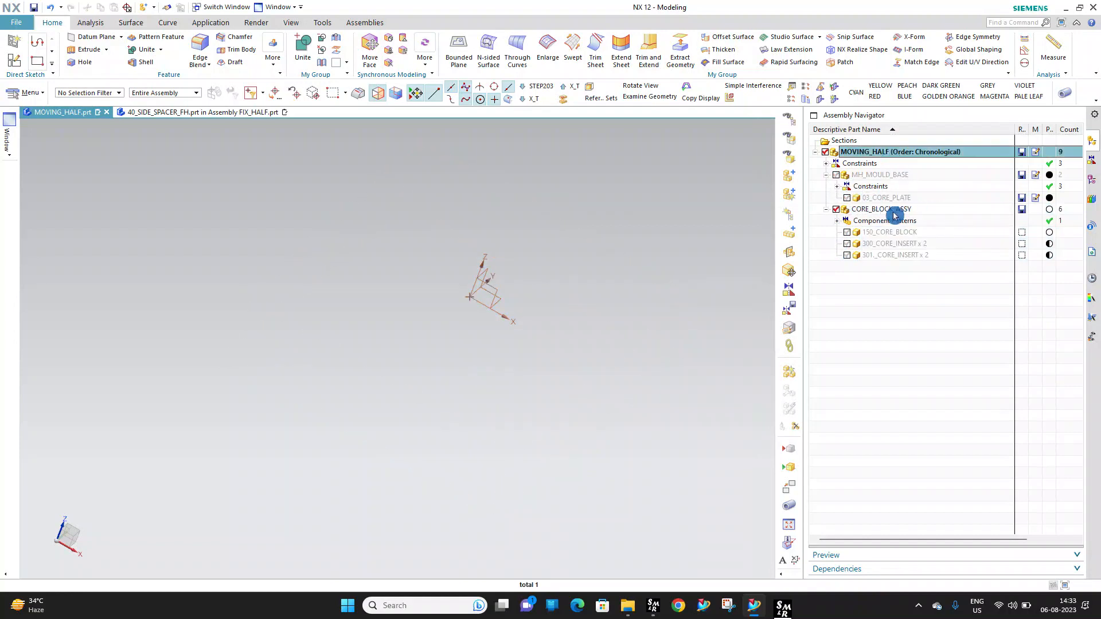
{"action": "double_click", "coordinate": [886, 210]}
{"action": "double_click", "coordinate": [872, 153]}
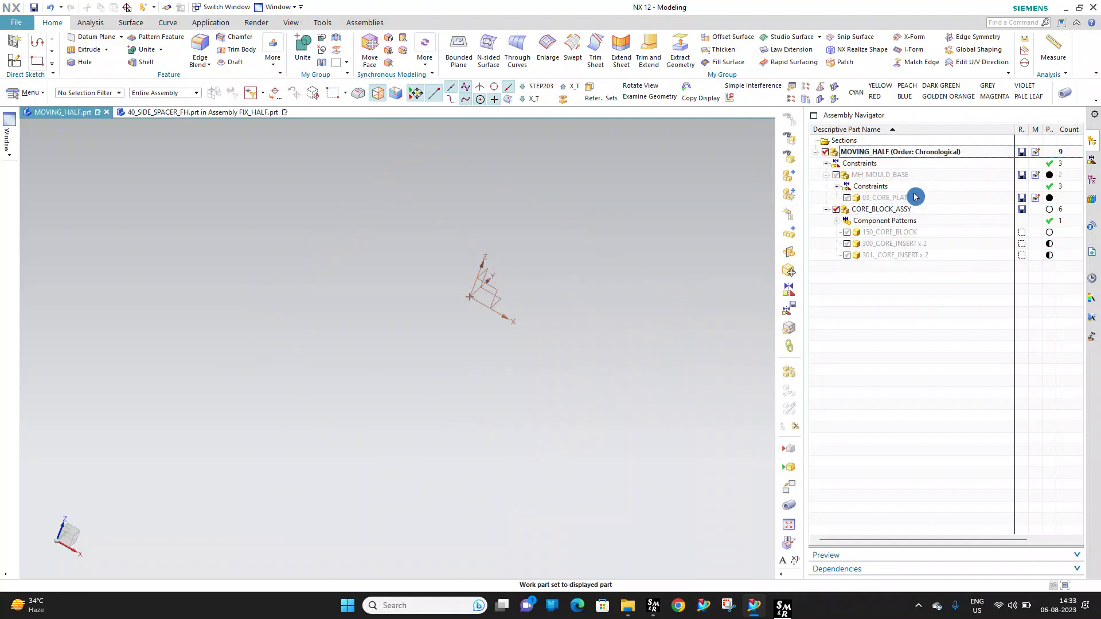
Constrain CORE_BLOCK_ASSY to MOVING_HALF by aligning their three pairs of matching datum planes
{"action": "left_click", "coordinate": [826, 175]}
{"action": "middle_click_drag", "start_coordinate": [684, 209], "coordinate": [708, 278]}
{"action": "left_click", "coordinate": [874, 195]}
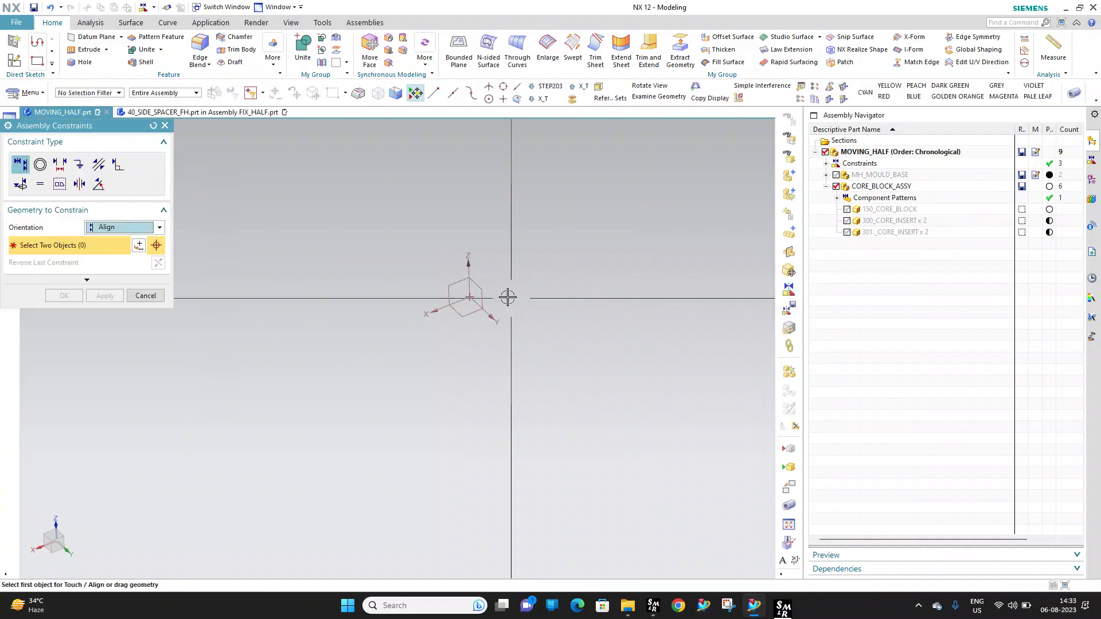
{"action": "left_click", "coordinate": [486, 288]}
{"action": "left_click", "coordinate": [486, 290]}
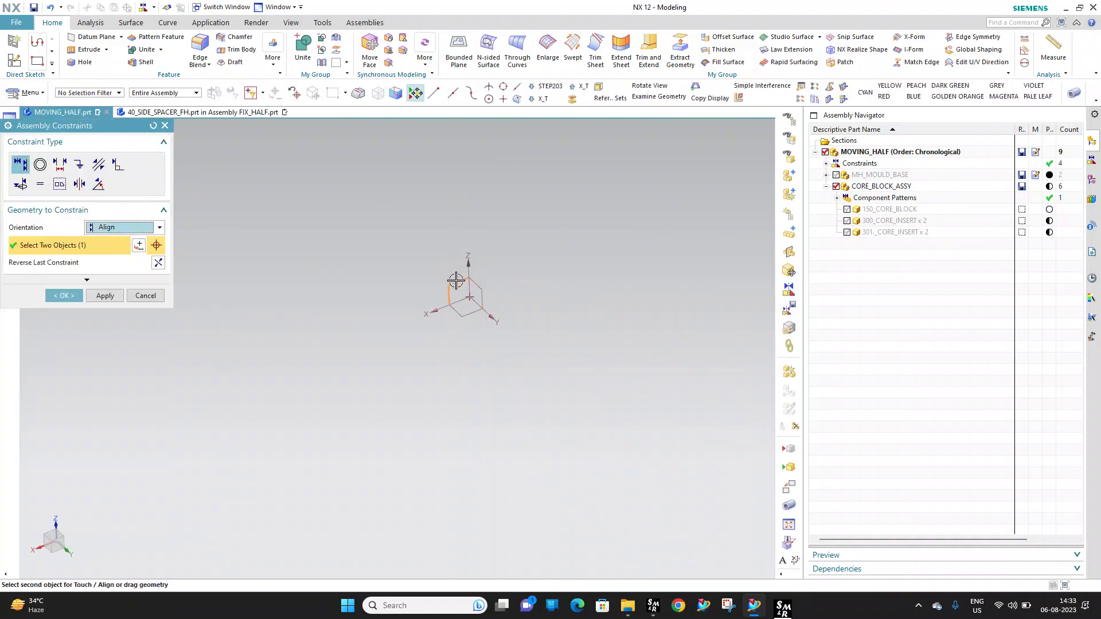
{"action": "left_click", "coordinate": [456, 282]}
{"action": "left_click", "coordinate": [458, 318]}
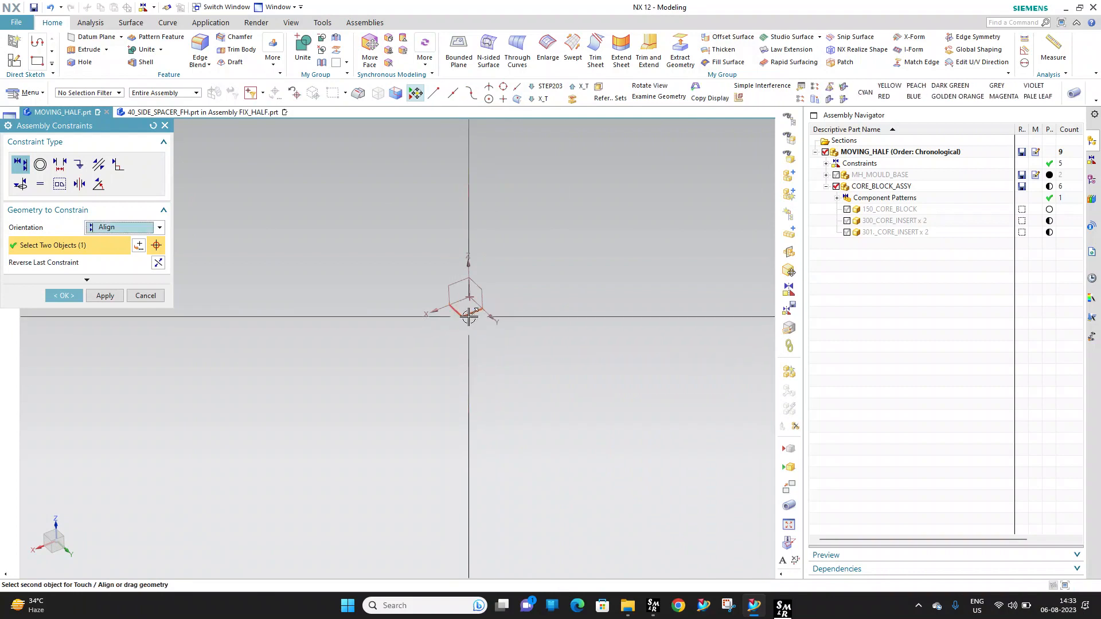
{"action": "left_click", "coordinate": [469, 315]}
{"action": "middle_click", "coordinate": [487, 298]}
Show 150_CORE_BLOCK and make CORE_BLOCK_ASSY the work part
{"action": "left_click", "coordinate": [885, 189]}
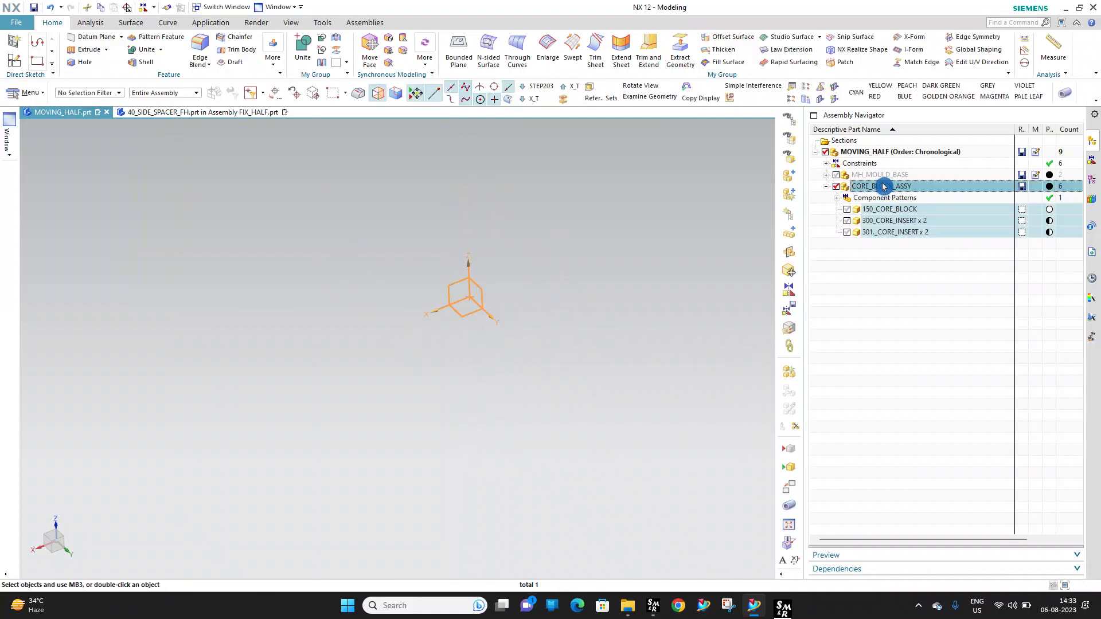
{"action": "key", "text": "Escape"}
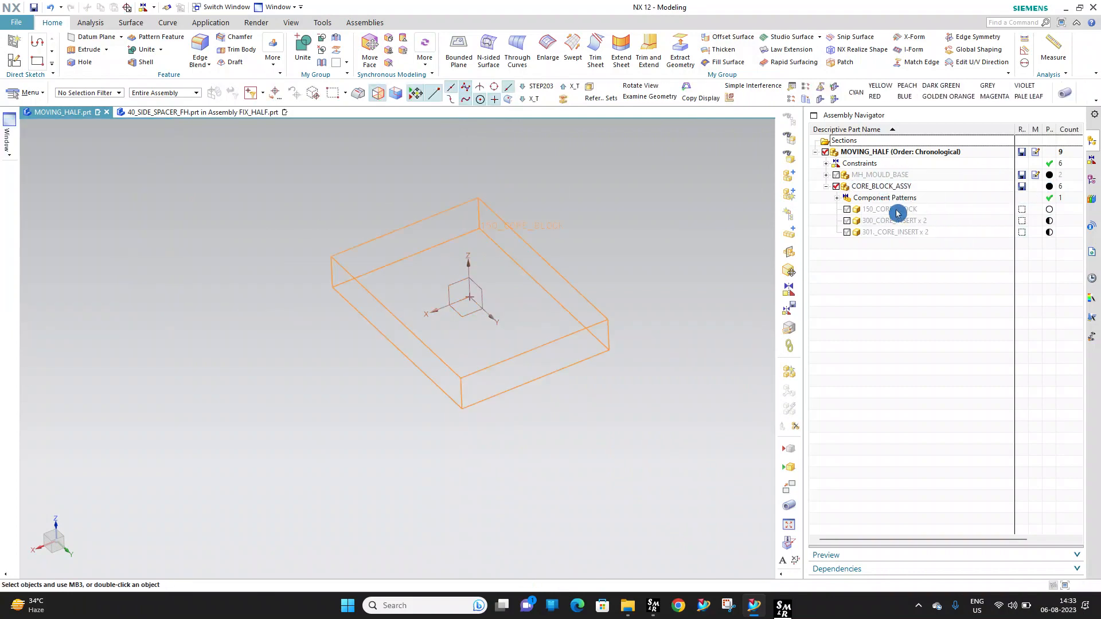
{"action": "left_click", "coordinate": [847, 210]}
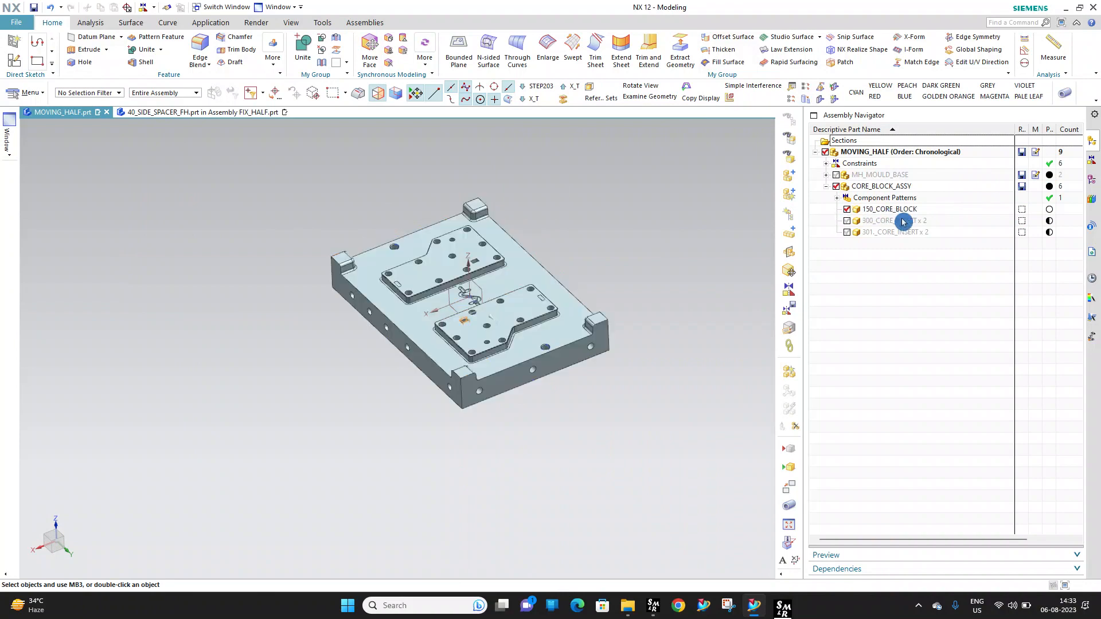
{"action": "double_click", "coordinate": [897, 186]}
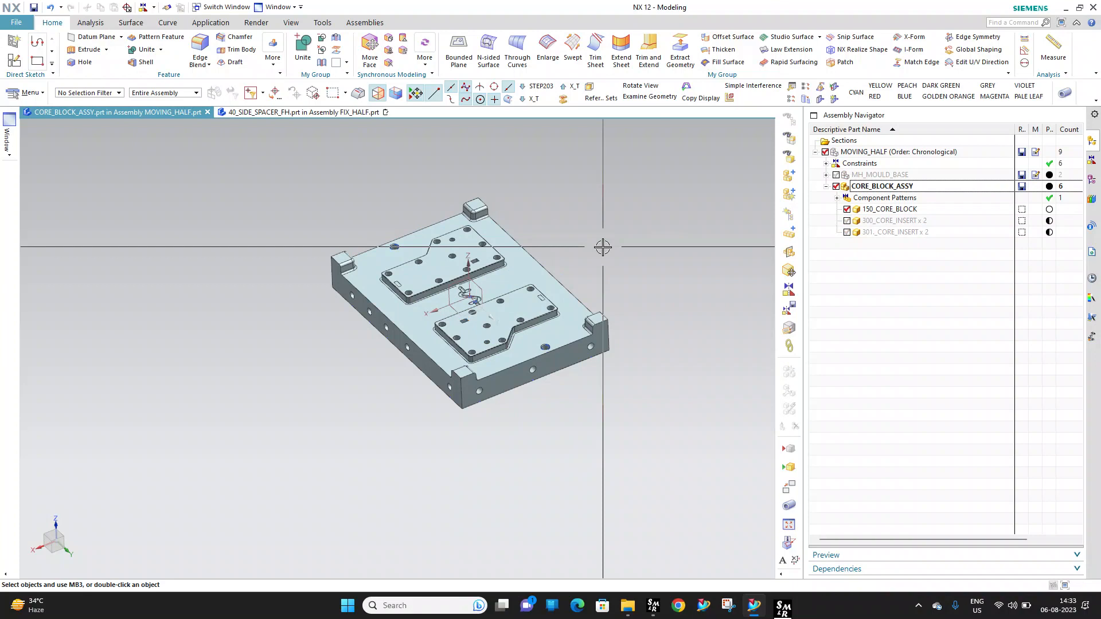
Check which reference set 150_CORE_BLOCK uses, leaving it as it is
{"action": "left_click", "coordinate": [890, 209]}
{"action": "right_click", "coordinate": [890, 209]}
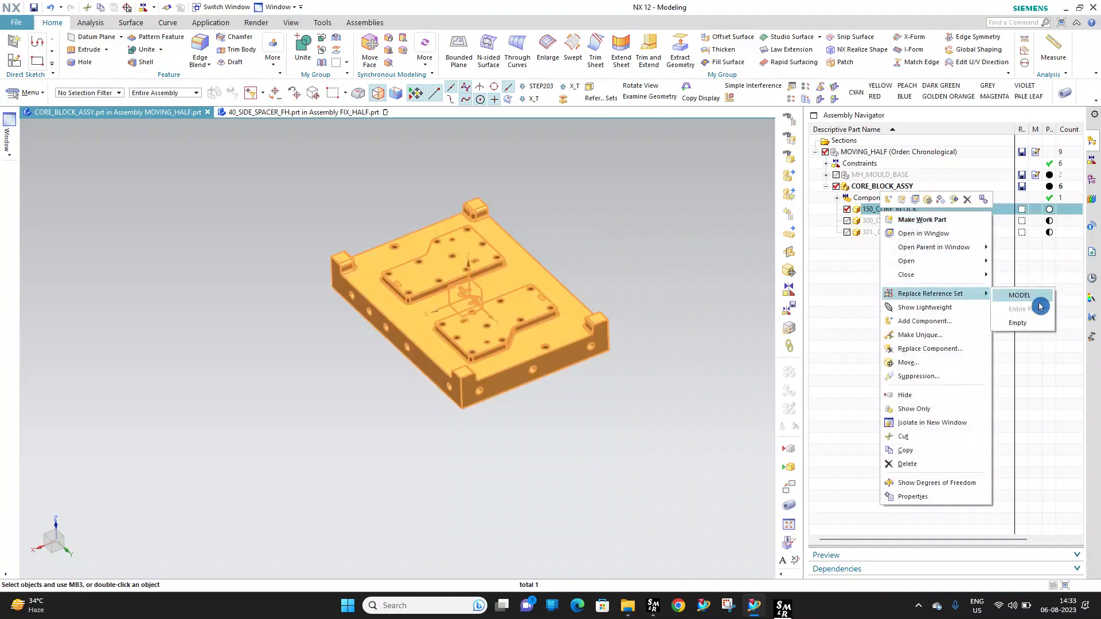
{"action": "key", "text": "Escape"}
{"action": "key", "text": "Escape"}
{"action": "key", "text": "Escape"}
Constrain 150_CORE_BLOCK within CORE_BLOCK_ASSY by aligning its three datum planes with the assembly's datum planes
{"action": "scroll", "coordinate": [561, 263], "scroll_direction": "down", "scroll_amount": 10}
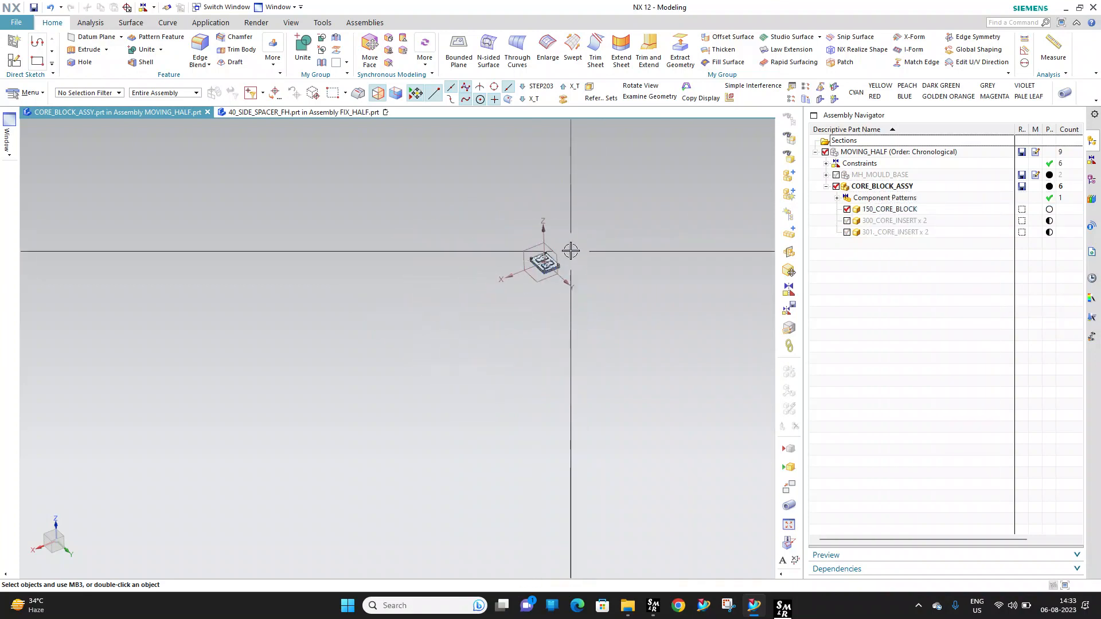
{"action": "scroll", "coordinate": [571, 250], "scroll_direction": "down", "scroll_amount": 4}
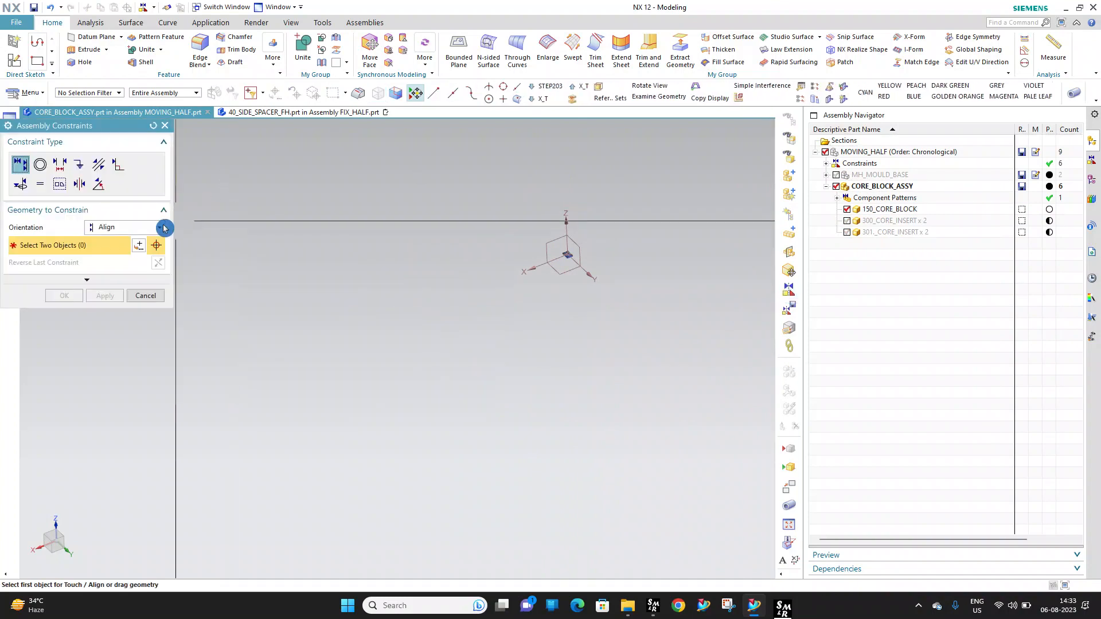
{"action": "left_click", "coordinate": [545, 241]}
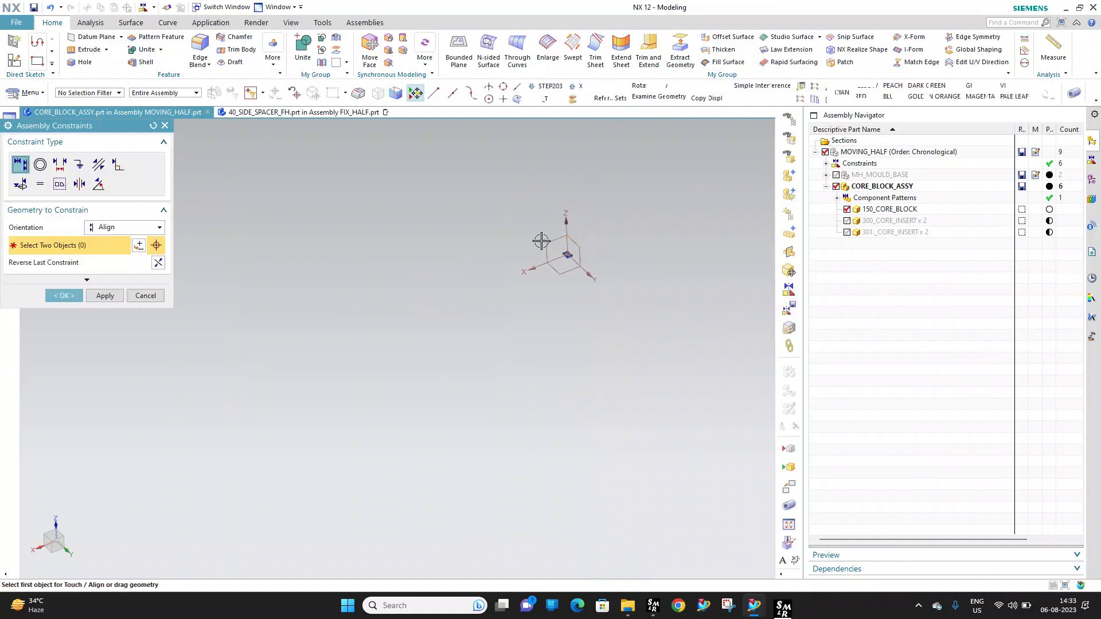
{"action": "left_click", "coordinate": [557, 240]}
{"action": "left_click", "coordinate": [568, 272]}
{"action": "left_click", "coordinate": [568, 272]}
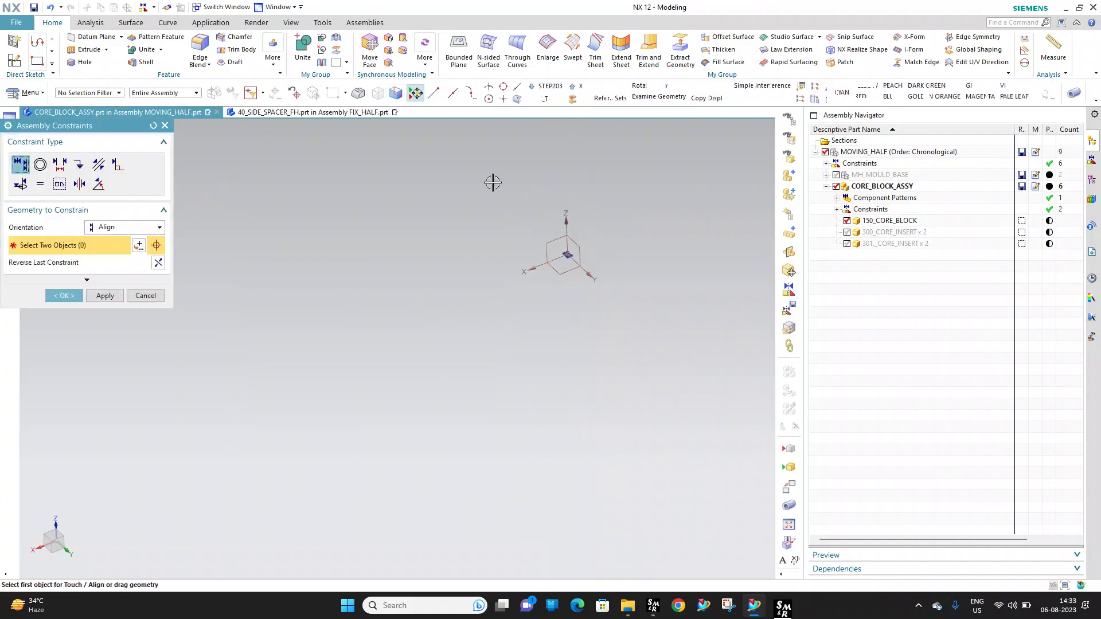
{"action": "middle_click", "coordinate": [479, 171]}
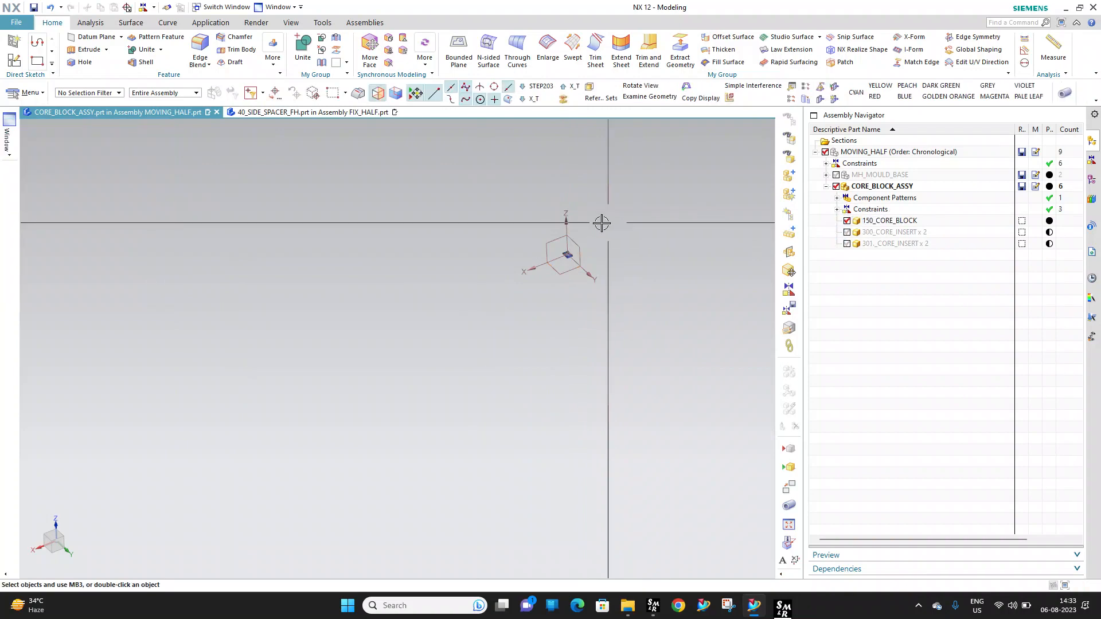
Examine the core block's underside sketches, then show 03_CORE_PLATE and compare its underside holes
{"action": "scroll", "coordinate": [602, 229], "scroll_direction": "up", "scroll_amount": 6}
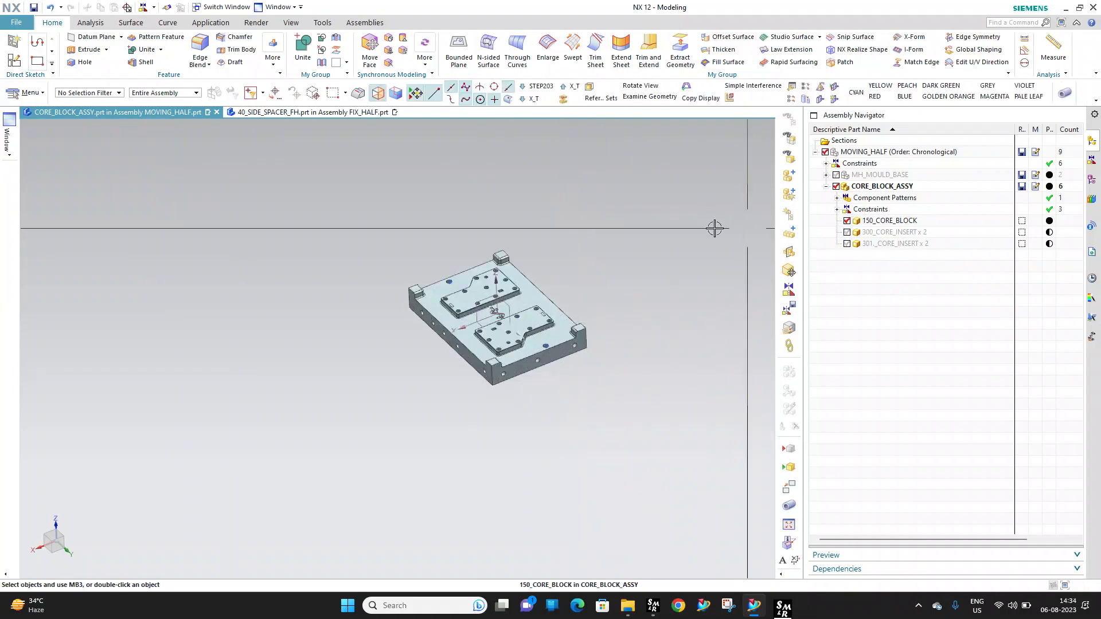
{"action": "scroll", "coordinate": [459, 301], "scroll_direction": "up", "scroll_amount": 3}
{"action": "middle_click_drag", "start_coordinate": [460, 304], "coordinate": [494, 184]}
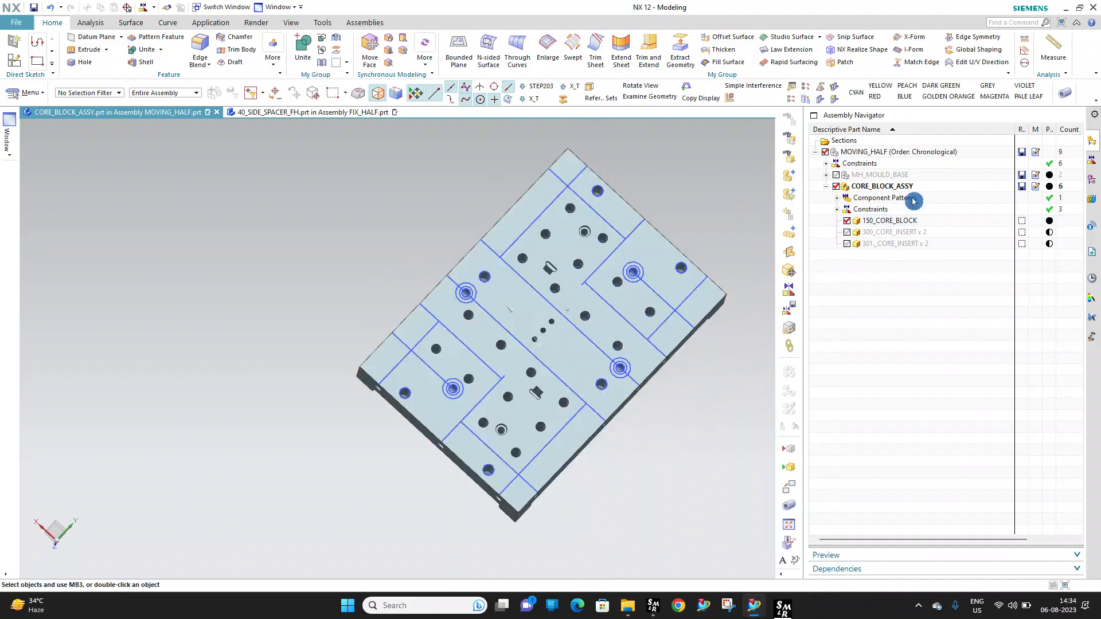
{"action": "left_click", "coordinate": [837, 176]}
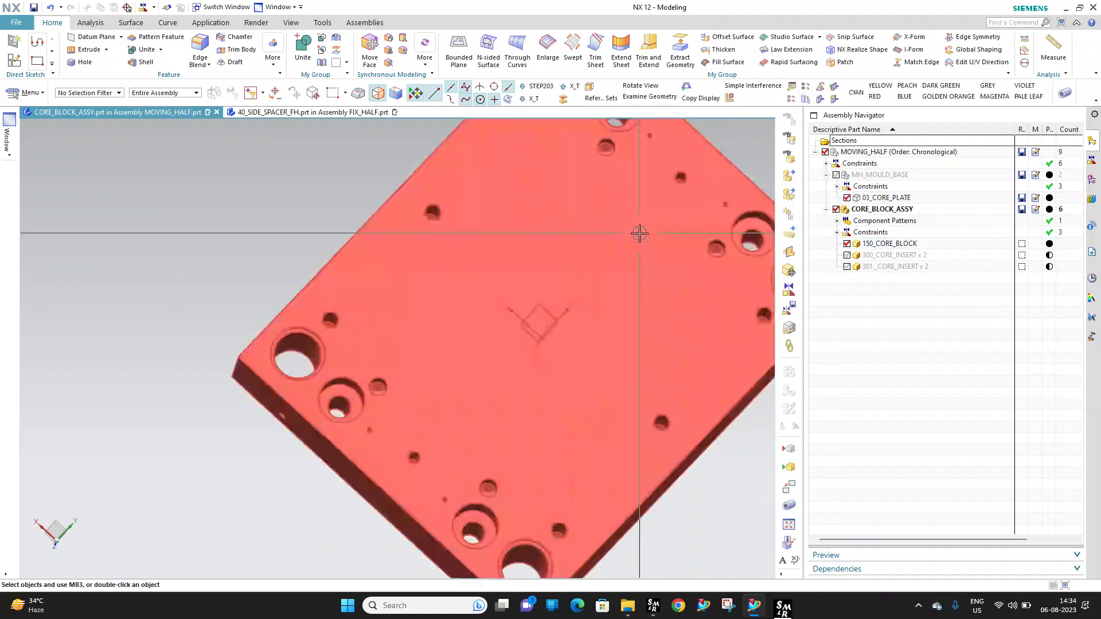
{"action": "middle_click_drag", "start_coordinate": [590, 235], "coordinate": [609, 178]}
{"action": "scroll", "coordinate": [651, 311], "scroll_direction": "up", "scroll_amount": 3}
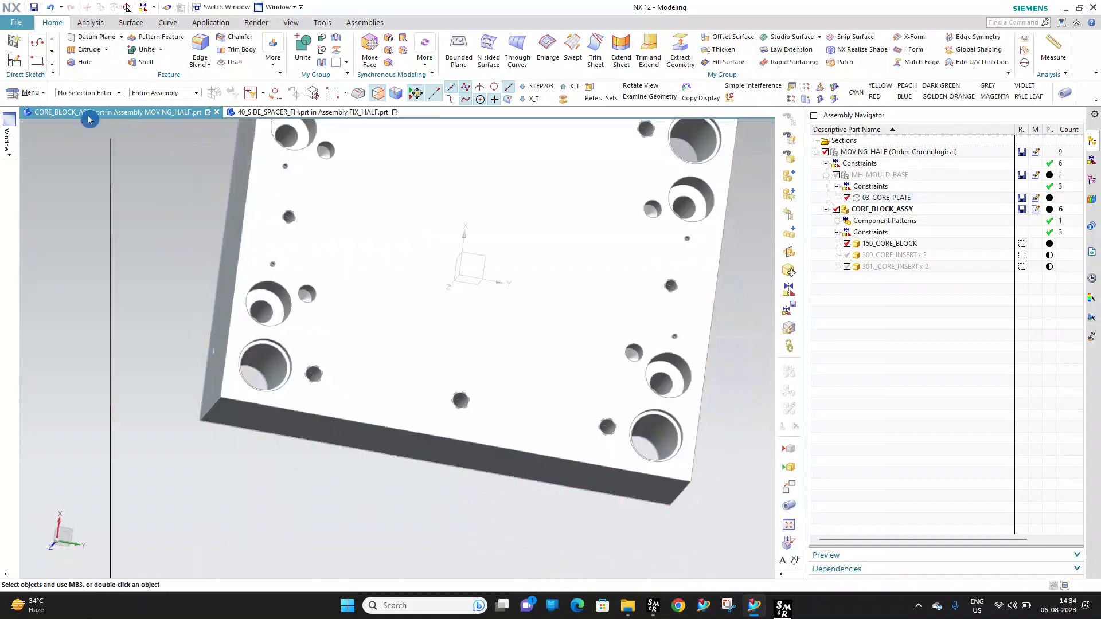
{"action": "scroll", "coordinate": [539, 236], "scroll_direction": "down", "scroll_amount": 2}
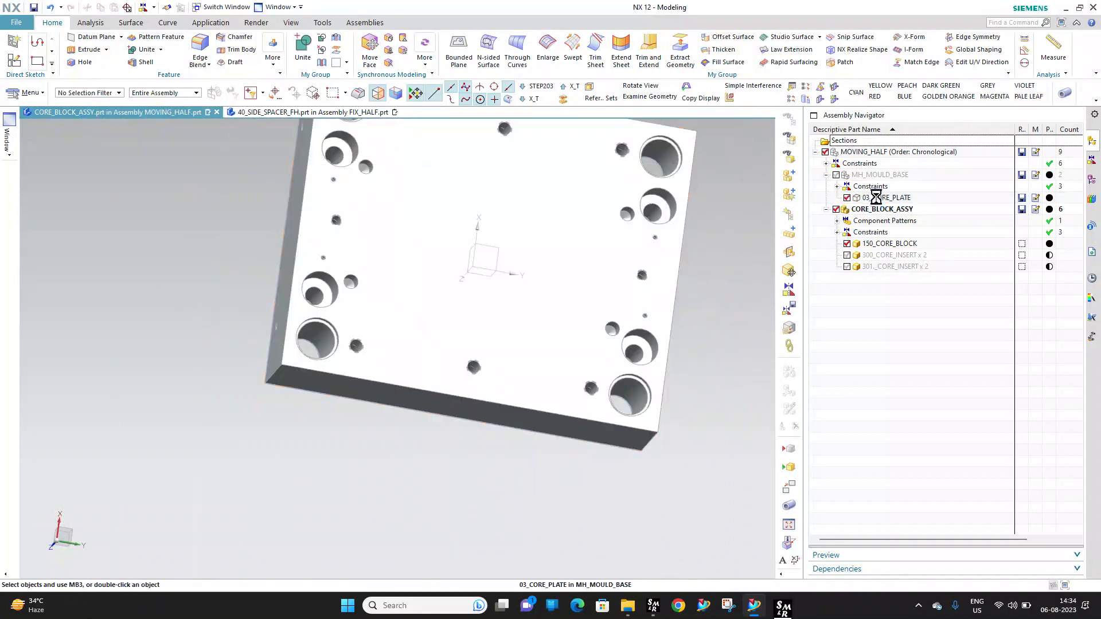
Make 03_CORE_PLATE the work part and hide it to expose the core block's underside
{"action": "double_click", "coordinate": [876, 197]}
{"action": "left_click", "coordinate": [847, 198]}
{"action": "scroll", "coordinate": [503, 215], "scroll_direction": "up", "scroll_amount": 4}
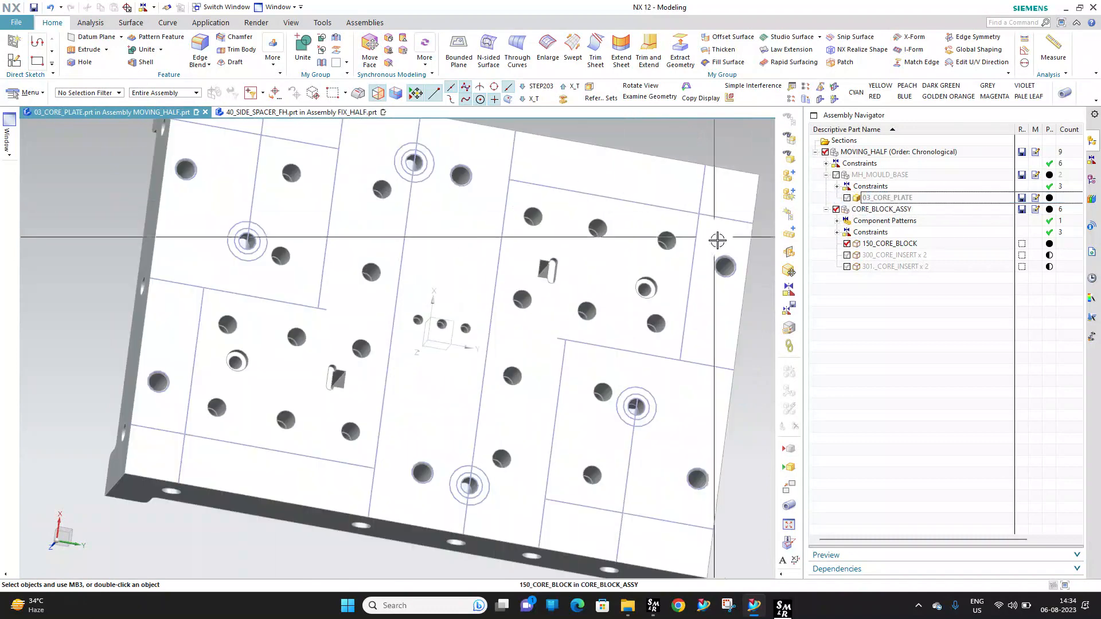
WAVE-link SKETCH_004 and SKETCH_001 of 150_CORE_BLOCK associatively into 03_CORE_PLATE
{"action": "mouse_move", "coordinate": [732, 263]}
{"action": "middle_mouse_down"}
{"action": "mouse_move", "coordinate": [713, 266]}
{"action": "mouse_move", "coordinate": [735, 262]}
{"action": "middle_mouse_up"}
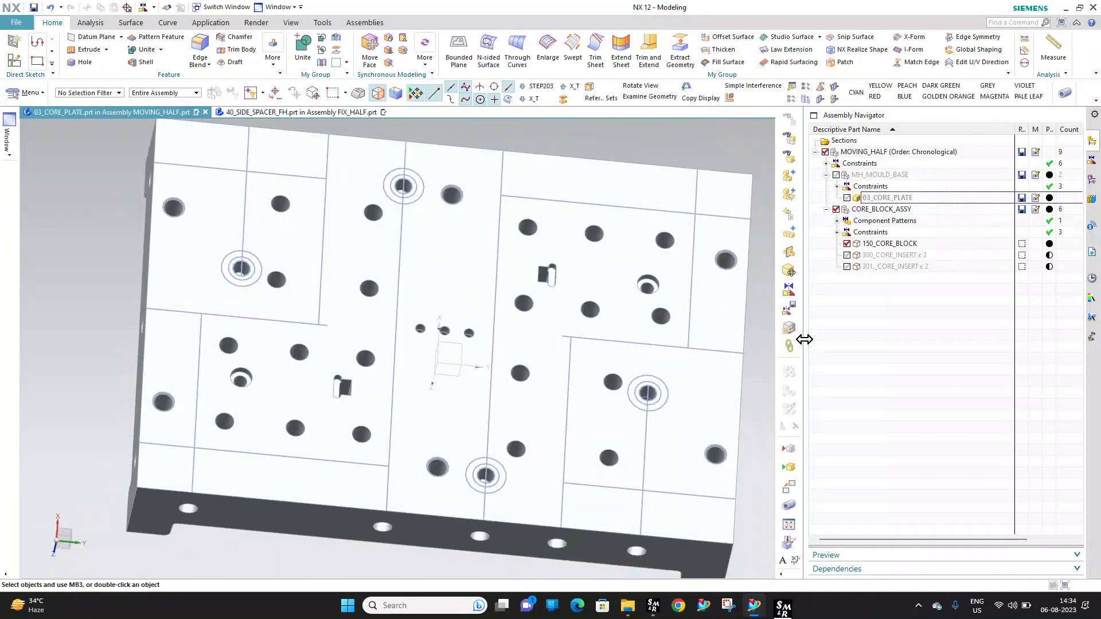
{"action": "left_click", "coordinate": [143, 149]}
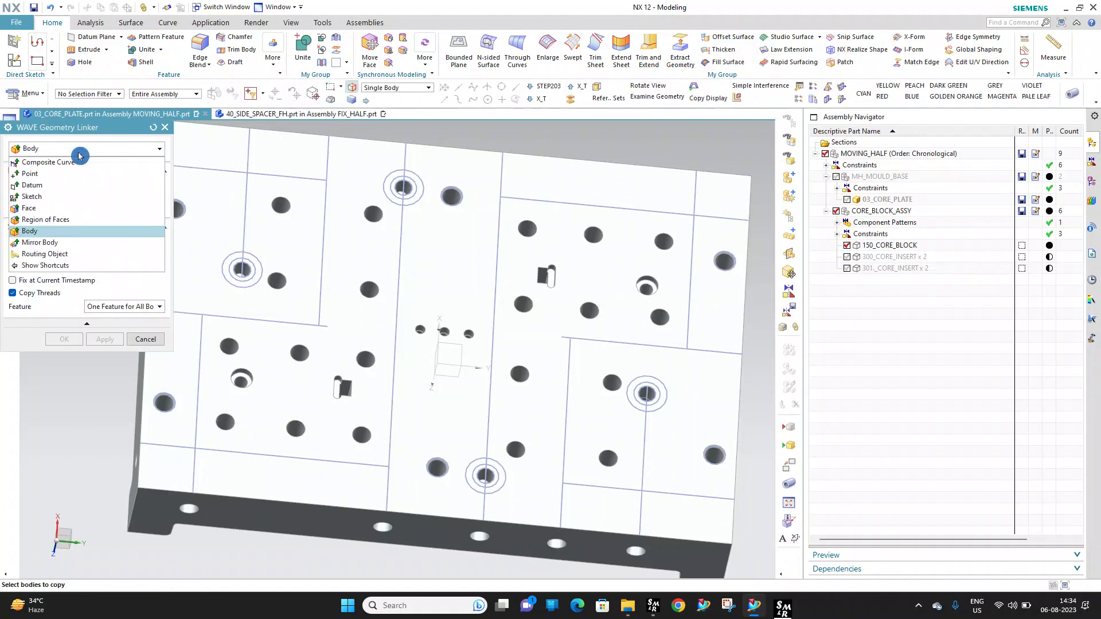
{"action": "left_click", "coordinate": [38, 204]}
{"action": "left_click", "coordinate": [464, 204]}
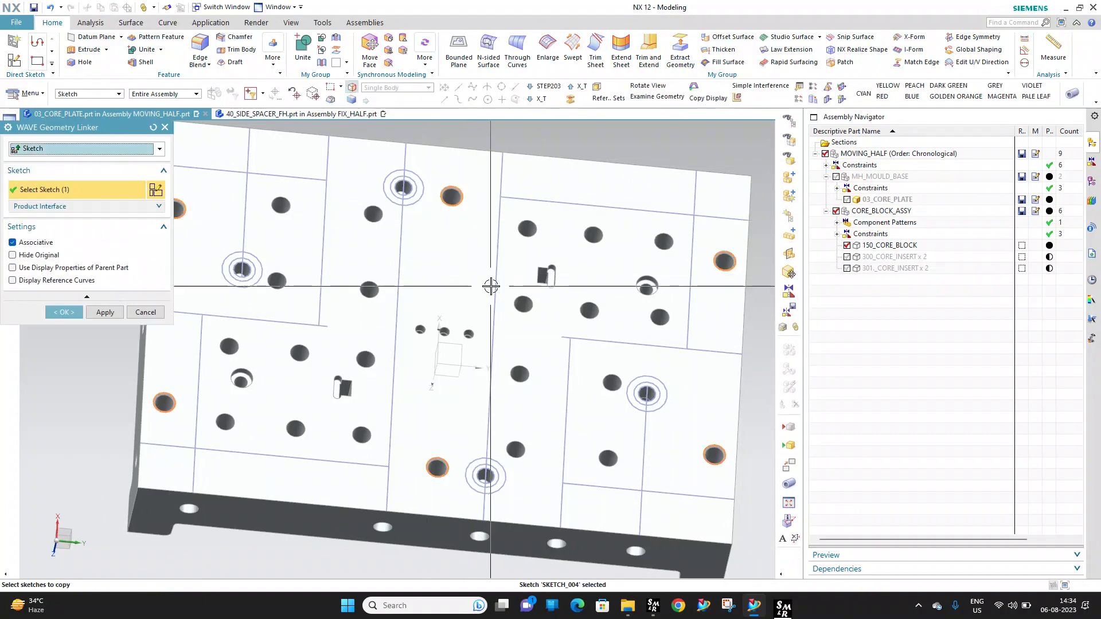
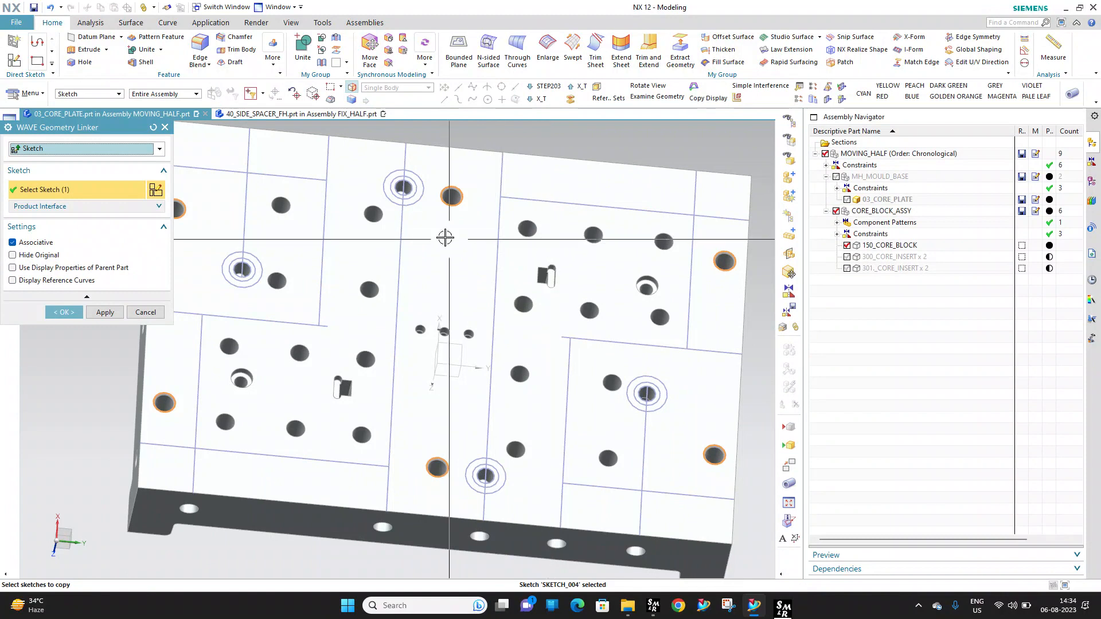
{"action": "left_click", "coordinate": [421, 205]}
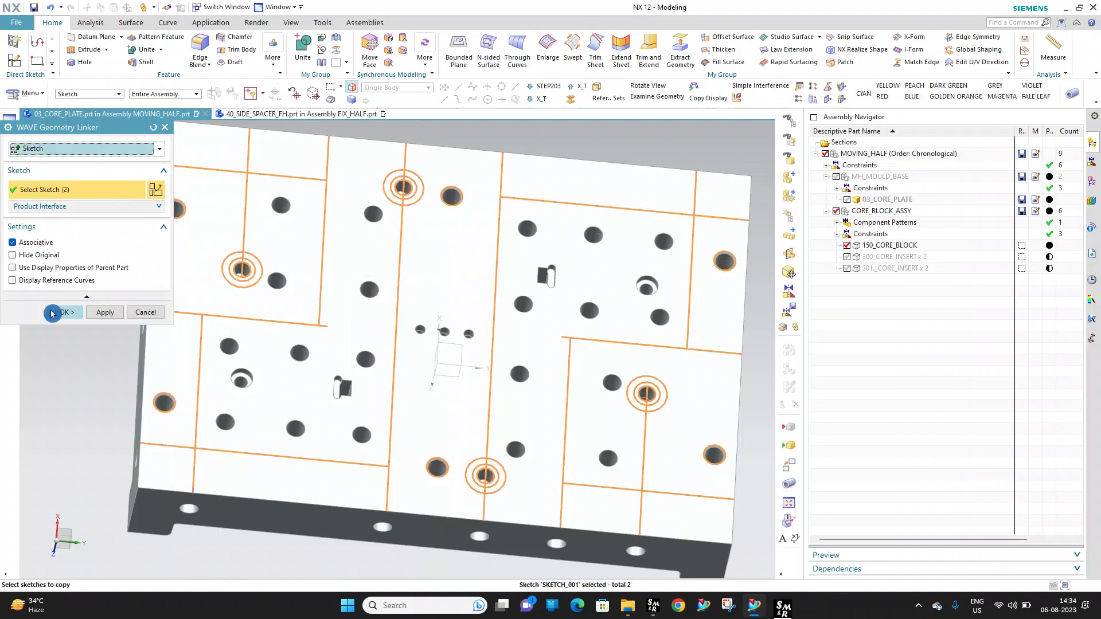
{"action": "left_click", "coordinate": [52, 313]}
{"action": "left_click", "coordinate": [847, 244]}
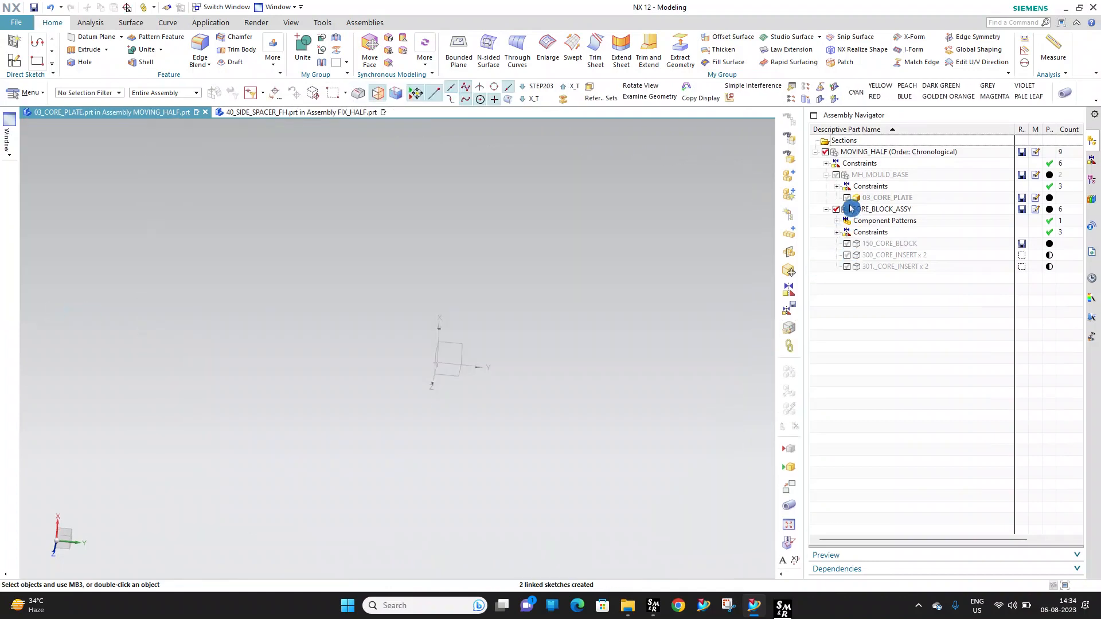
{"action": "left_click", "coordinate": [847, 198]}
{"action": "left_click", "coordinate": [848, 198]}
{"action": "left_click", "coordinate": [847, 244]}
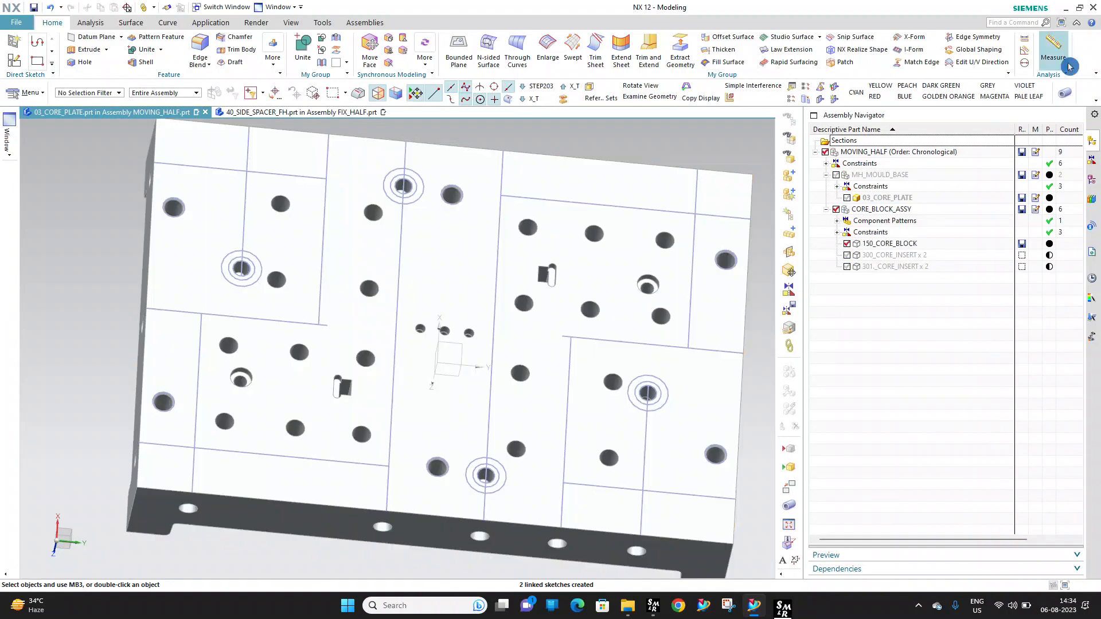
{"action": "left_click", "coordinate": [1045, 71]}
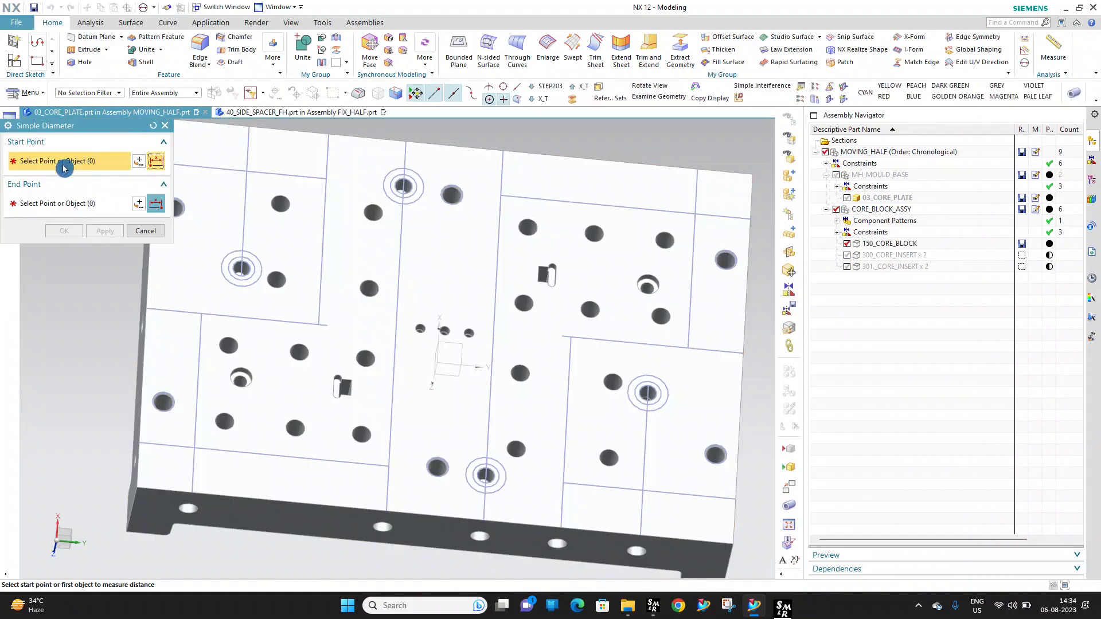
{"action": "key", "text": "Escape"}
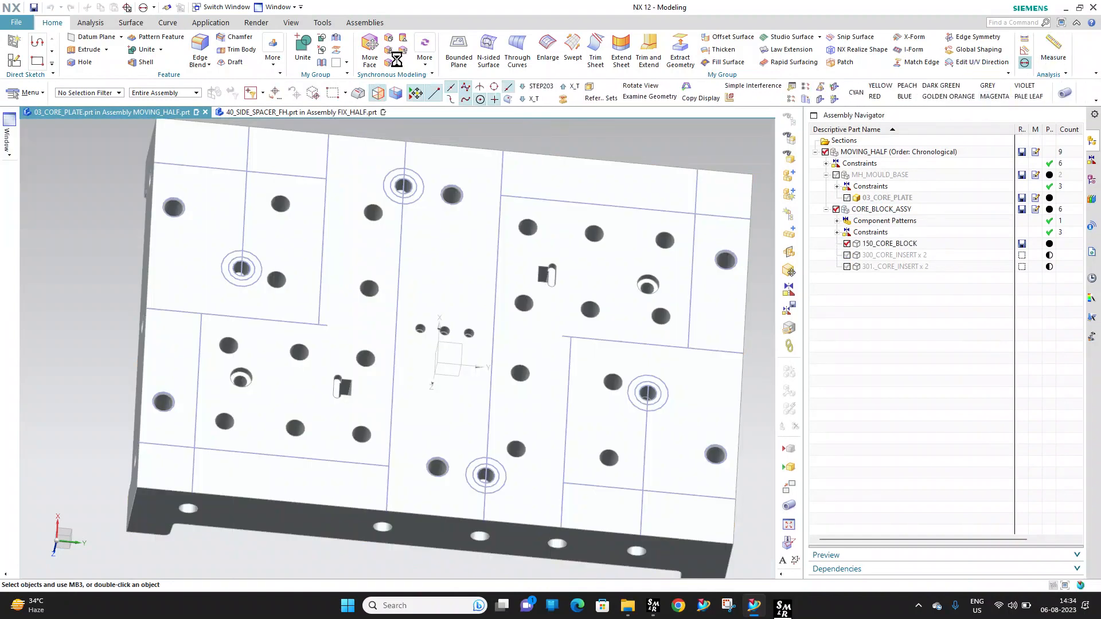
{"action": "key", "text": "Escape"}
Measure the diameter of a SKETCH_004 hole circle on the core block's underside
{"action": "left_click", "coordinate": [1024, 38]}
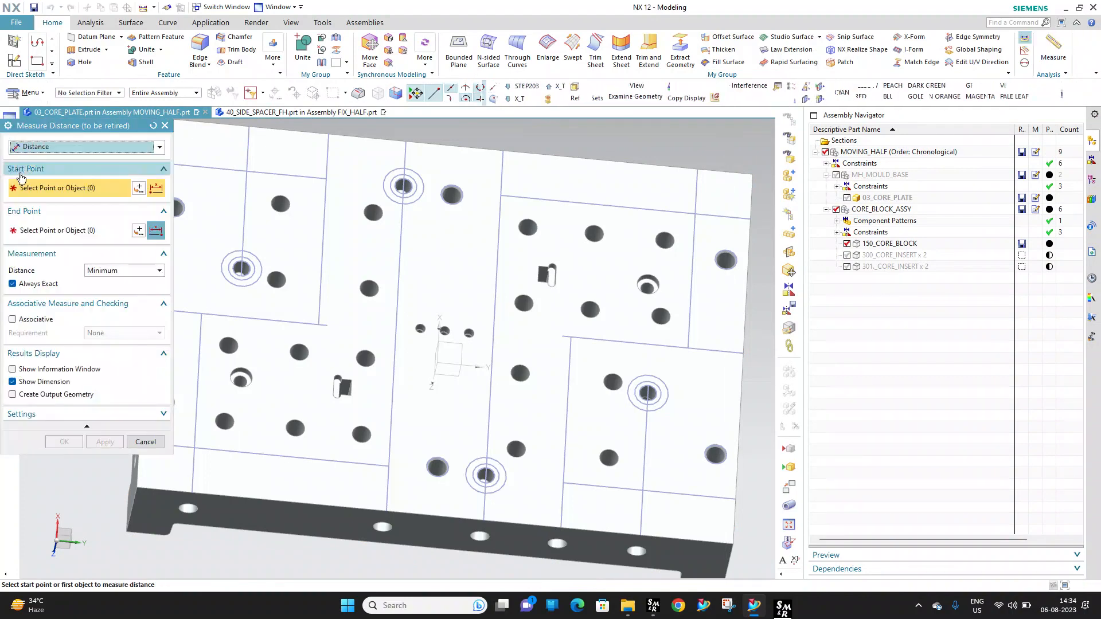
{"action": "left_click", "coordinate": [86, 147]}
{"action": "left_click", "coordinate": [35, 217]}
{"action": "scroll", "coordinate": [472, 197], "scroll_direction": "up", "scroll_amount": 3}
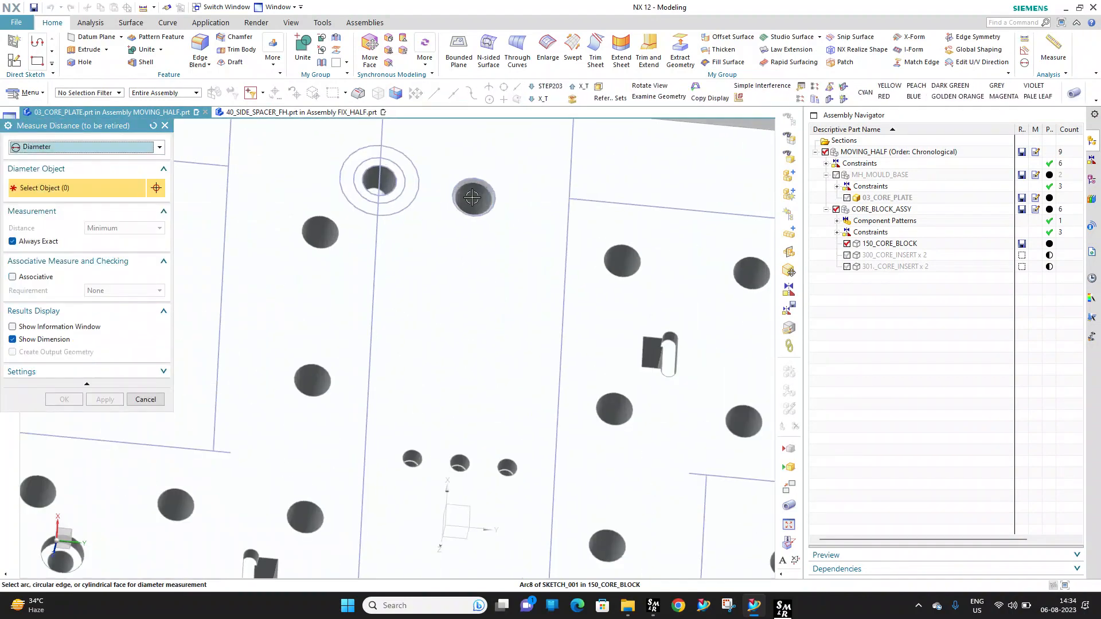
{"action": "scroll", "coordinate": [474, 197], "scroll_direction": "up", "scroll_amount": 3}
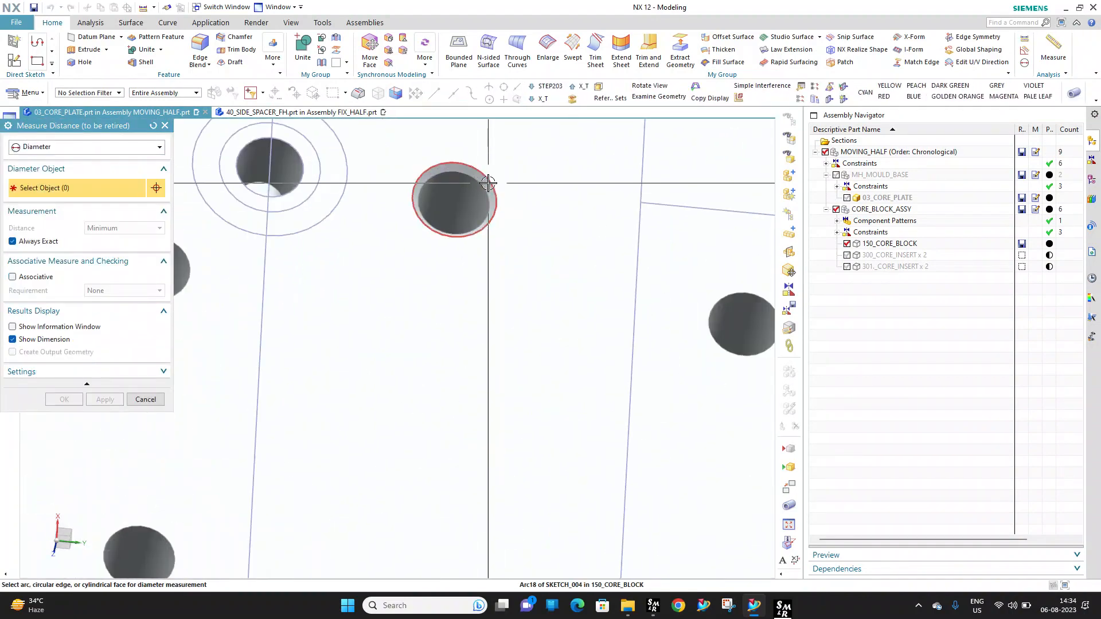
{"action": "left_click", "coordinate": [488, 183]}
{"action": "key", "text": "Escape"}
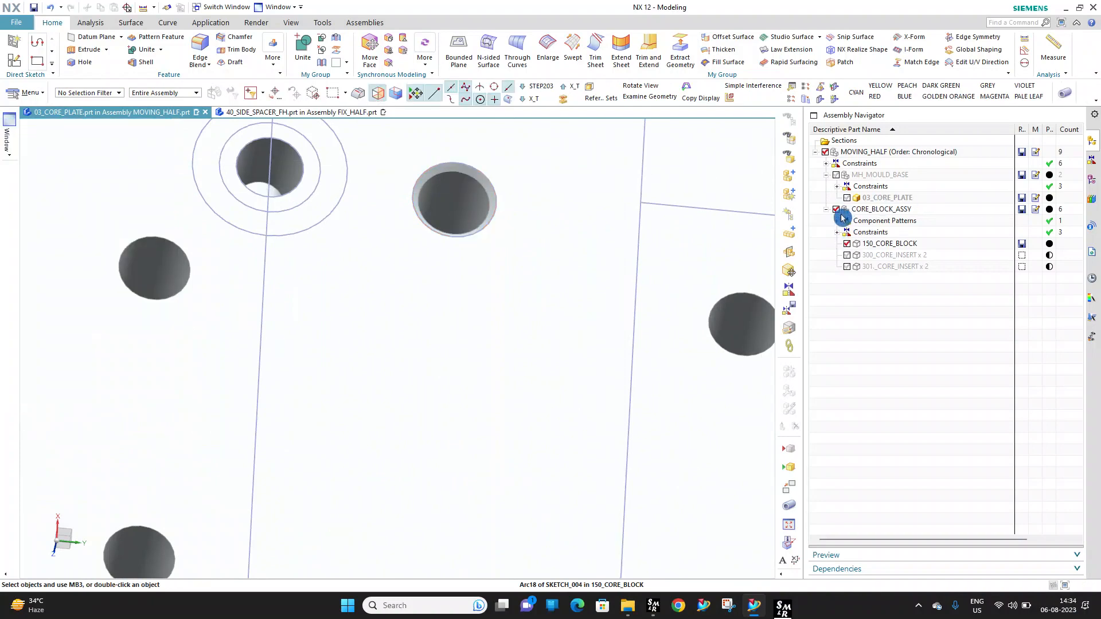
Hide CORE_BLOCK_ASSY and show 03_CORE_PLATE turned to its underside
{"action": "left_click", "coordinate": [837, 210]}
{"action": "left_click", "coordinate": [847, 198]}
{"action": "scroll", "coordinate": [454, 230], "scroll_direction": "down", "scroll_amount": 5}
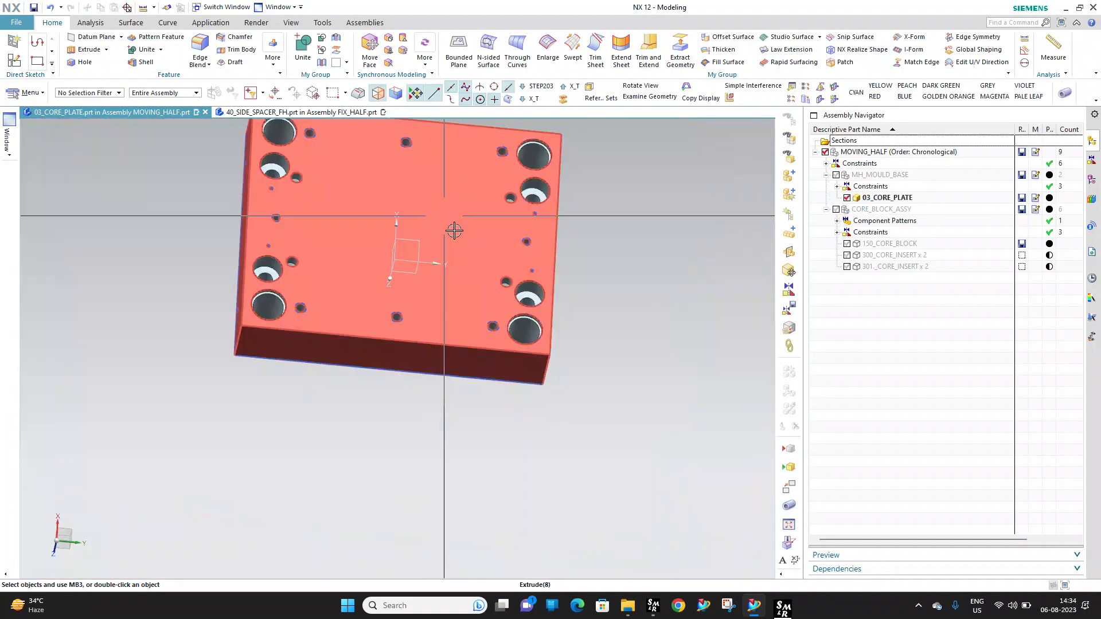
{"action": "middle_click_drag", "start_coordinate": [454, 230], "coordinate": [395, 304]}
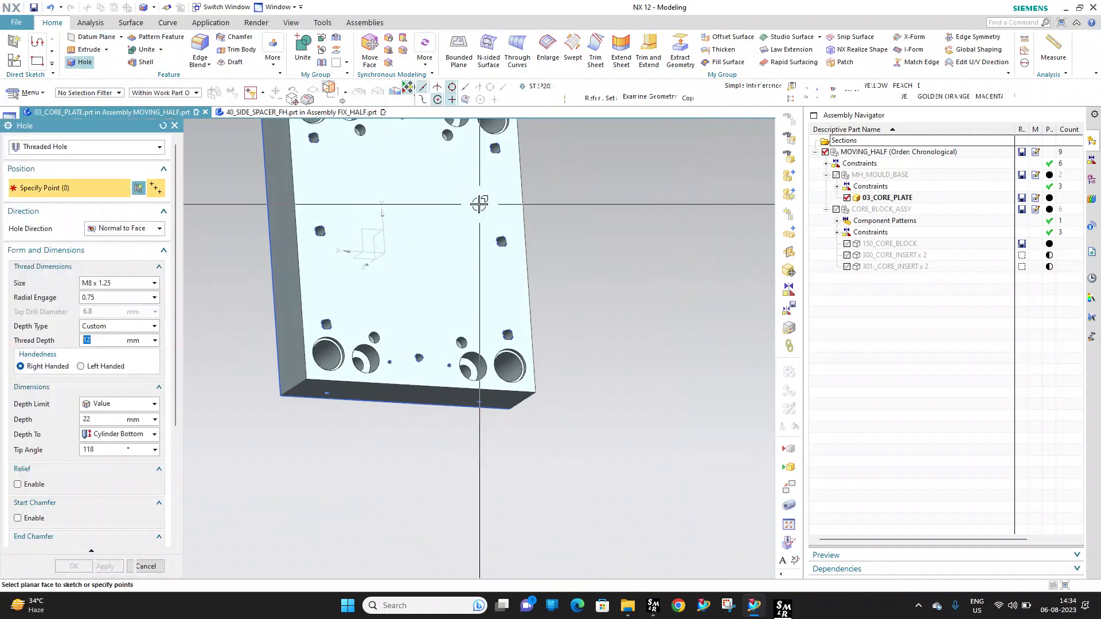
{"action": "left_click", "coordinate": [501, 241]}
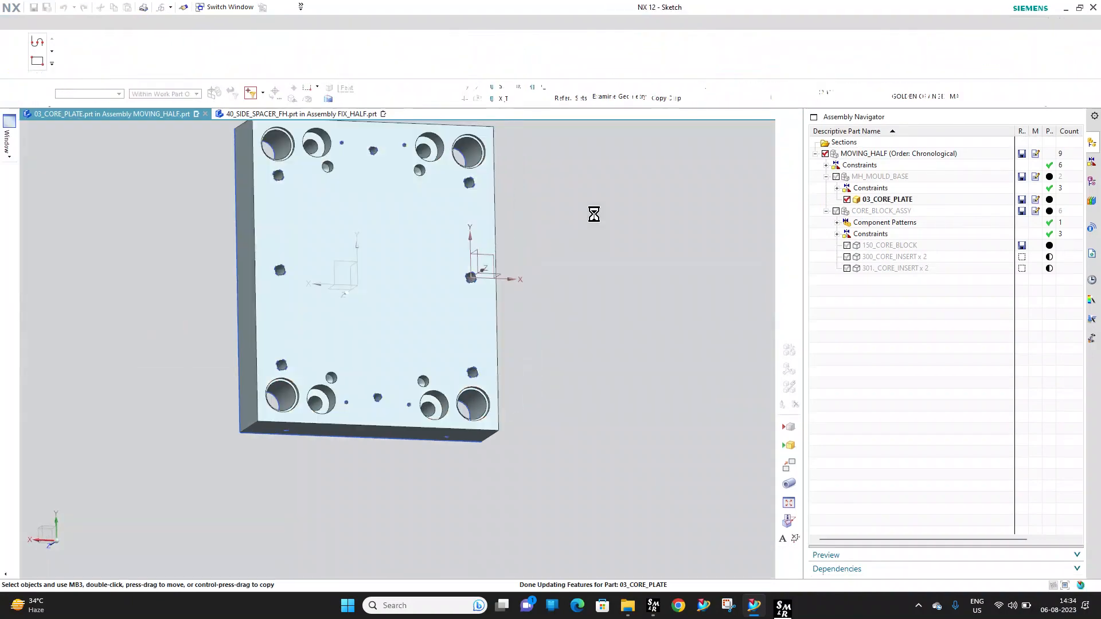
{"action": "left_click", "coordinate": [633, 215]}
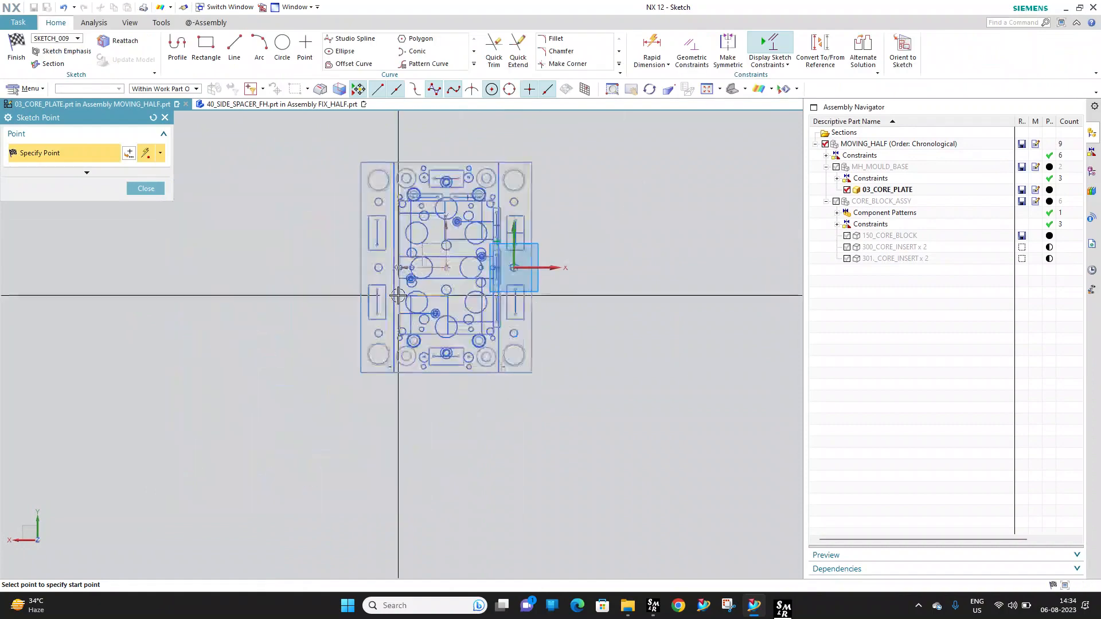
{"action": "scroll", "coordinate": [516, 182], "scroll_direction": "up", "scroll_amount": 5}
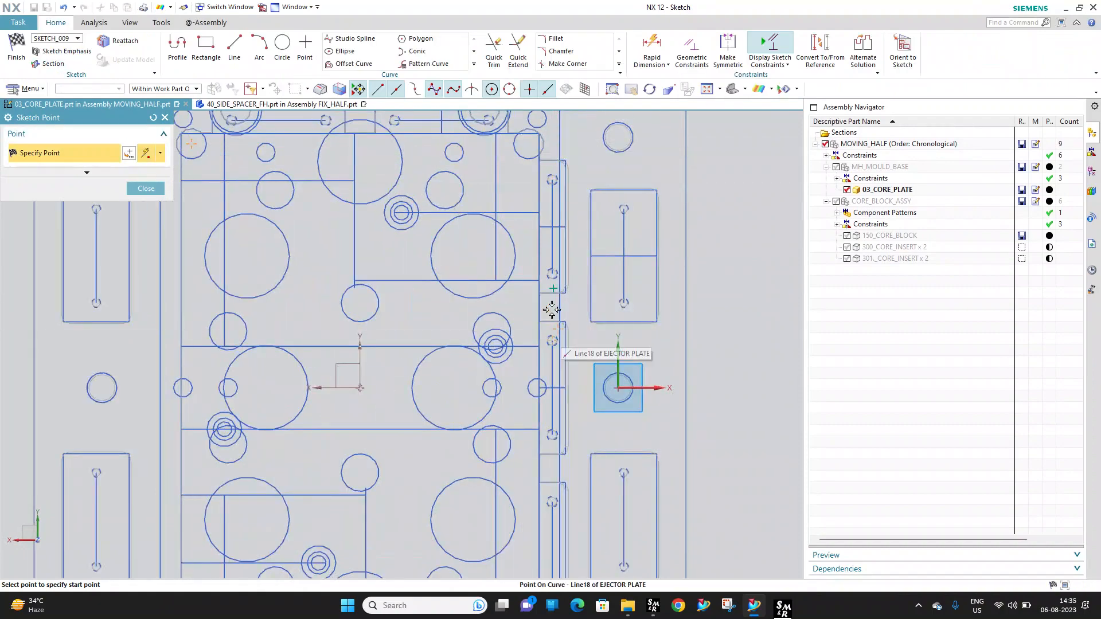
{"action": "scroll", "coordinate": [504, 287], "scroll_direction": "down", "scroll_amount": 2}
{"action": "key", "text": "Escape"}
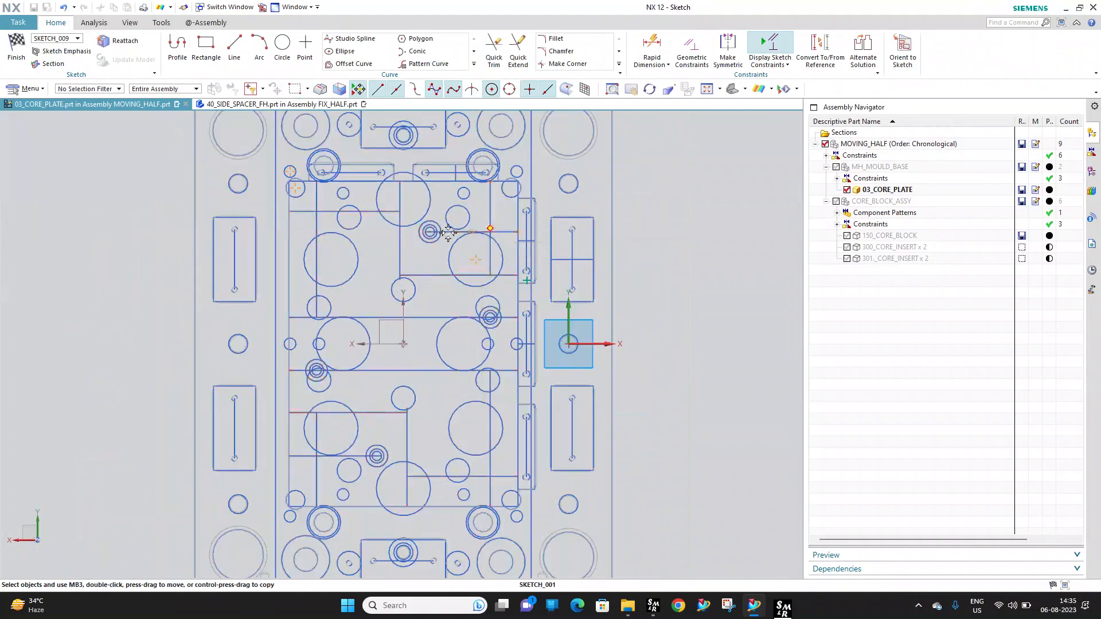
{"action": "scroll", "coordinate": [455, 198], "scroll_direction": "up", "scroll_amount": 3}
{"action": "left_click_drag", "start_coordinate": [521, 260], "coordinate": [640, 380]}
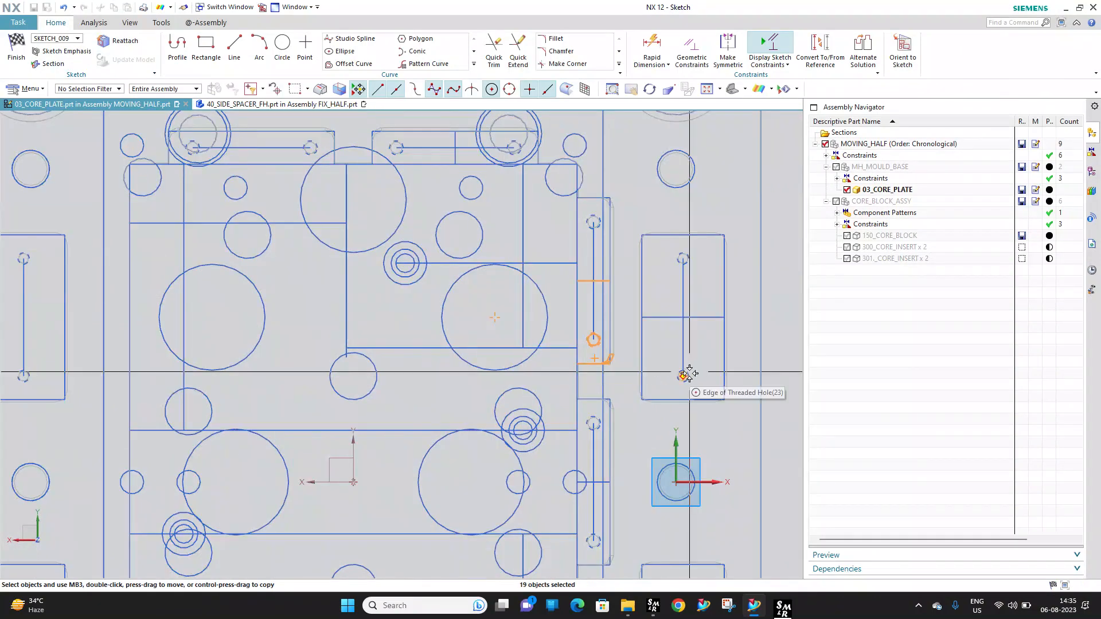
{"action": "key", "text": "Delete"}
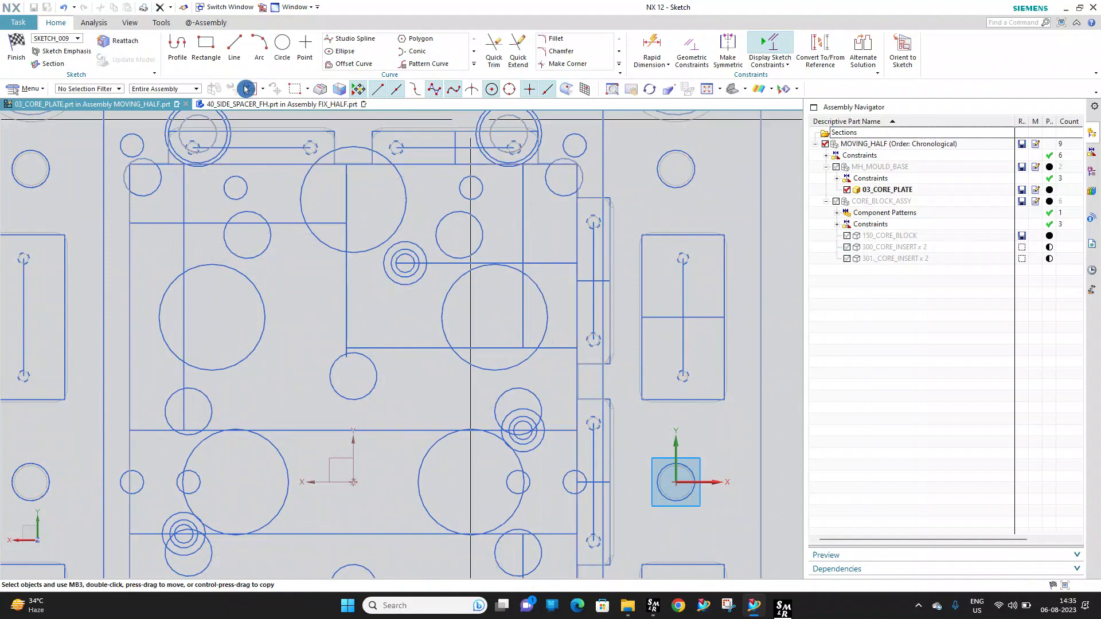
{"action": "left_click", "coordinate": [9, 62]}
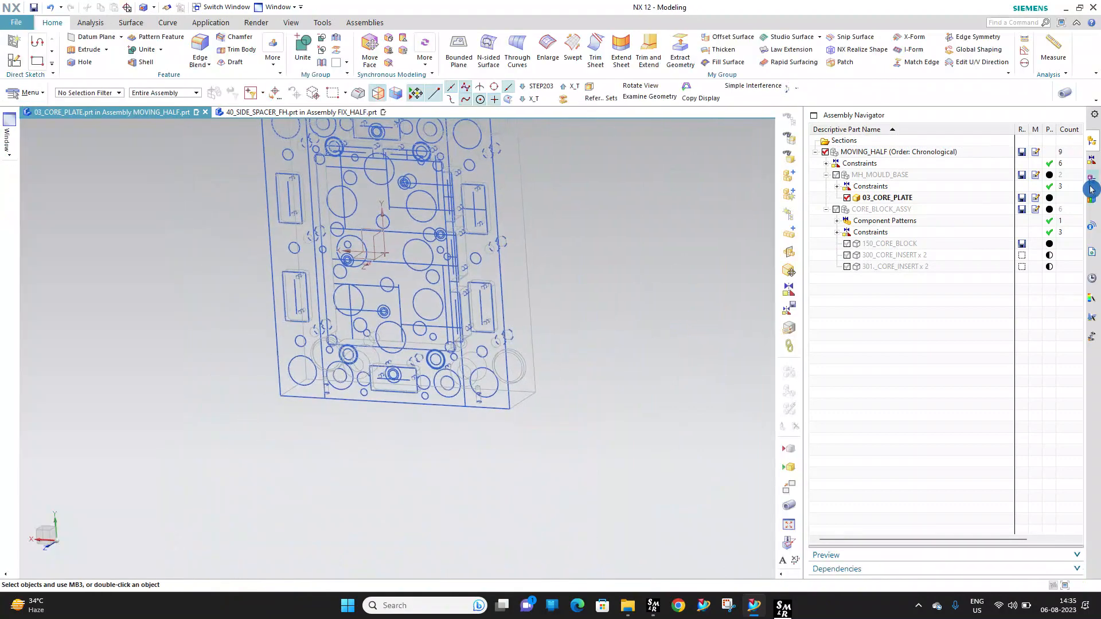
Hide linked sketches 1 to 7 of 03_CORE_PLATE, from CORE & CAVITY PLATE through the support pillar sketch
{"action": "left_click", "coordinate": [903, 201]}
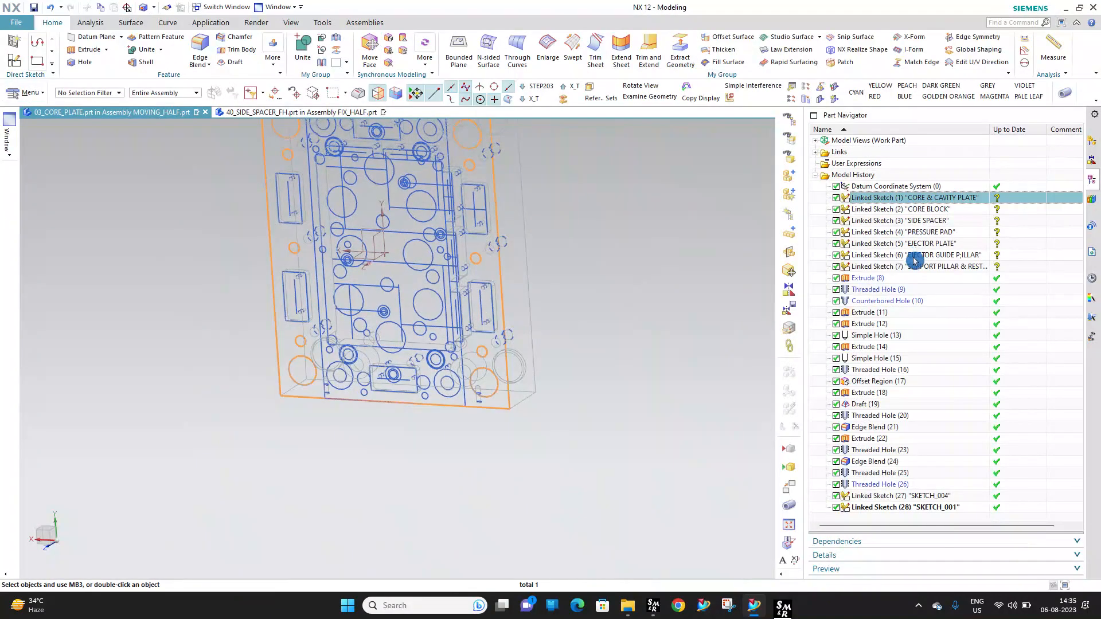
{"action": "left_click", "coordinate": [915, 263], "text": "shift"}
{"action": "right_click", "coordinate": [916, 264]}
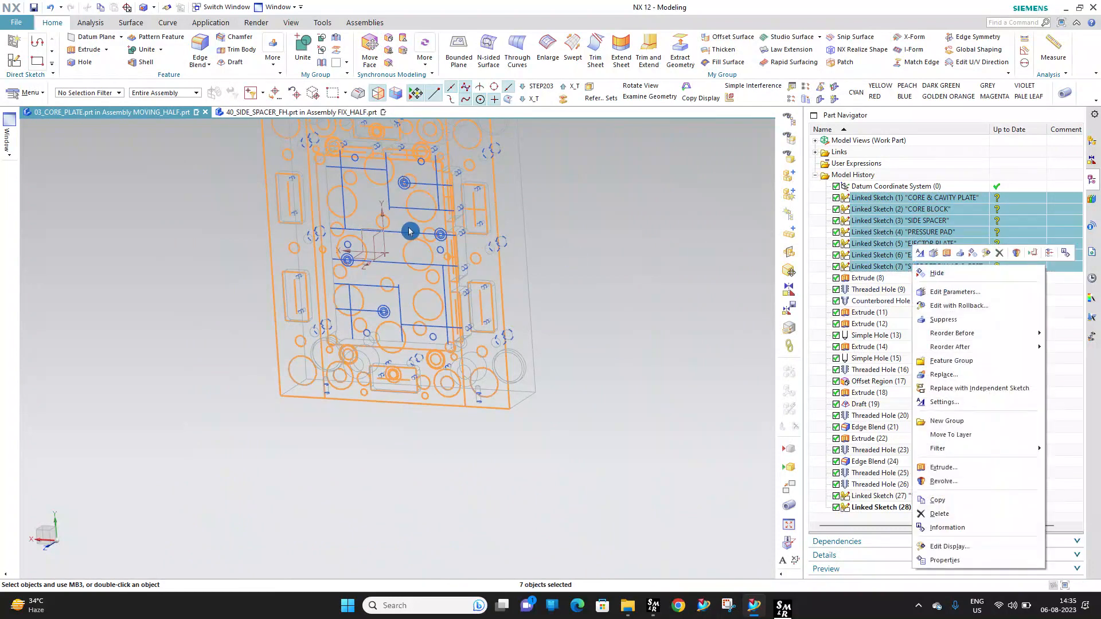
{"action": "left_click", "coordinate": [938, 274]}
Start a hole feature on the core plate's underside and sketch its points at the centres of the six linked SKETCH_004 circles
{"action": "scroll", "coordinate": [522, 243], "scroll_direction": "up", "scroll_amount": 5}
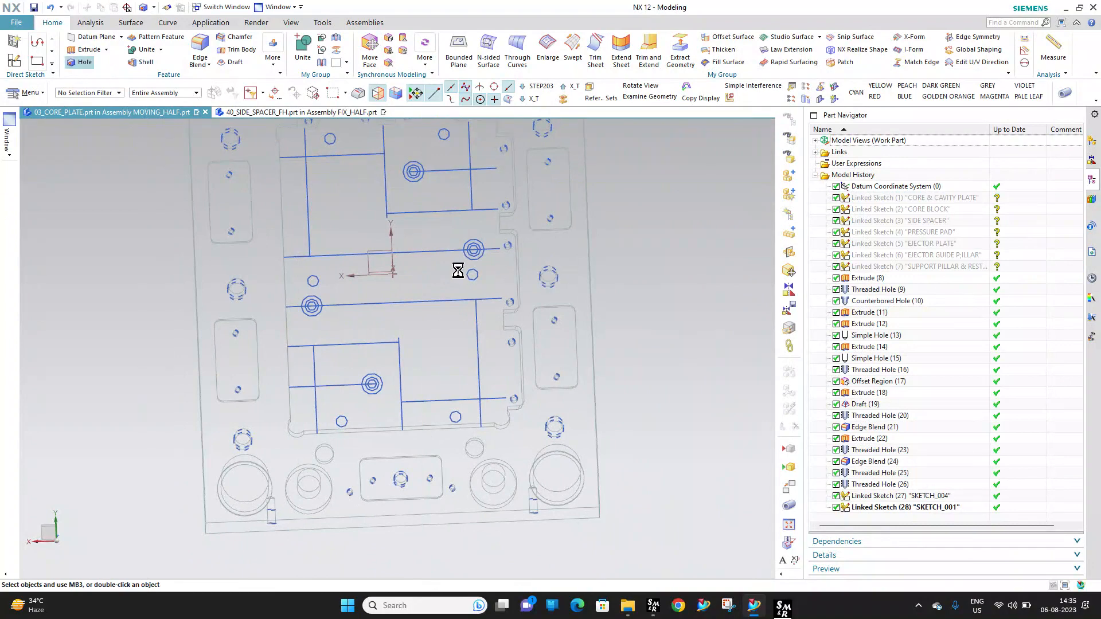
{"action": "left_click", "coordinate": [440, 278]}
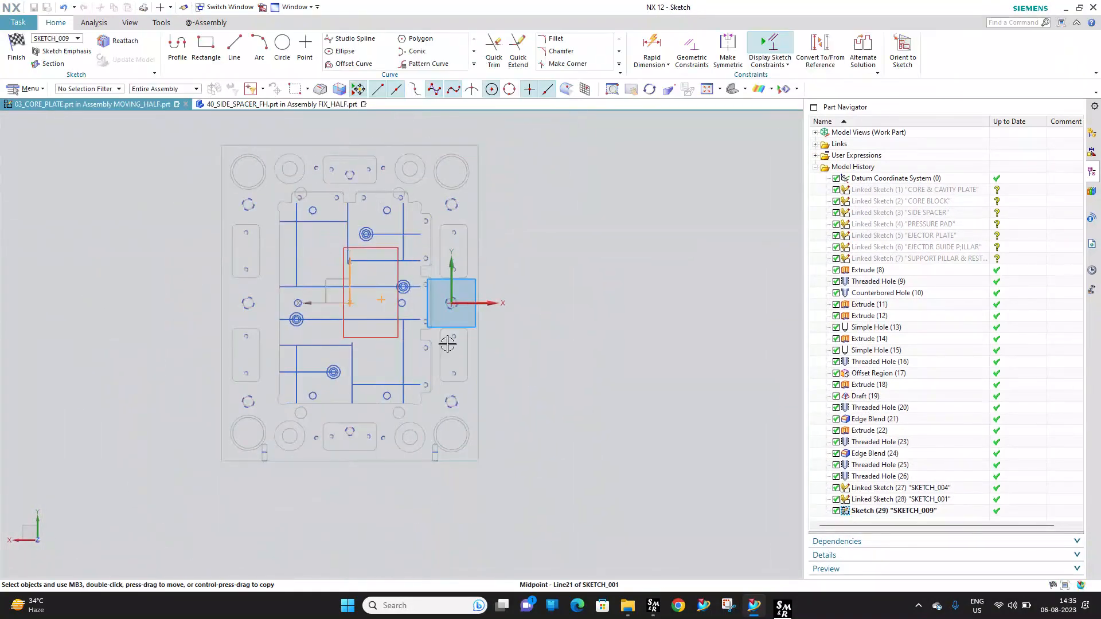
{"action": "key", "text": "Escape"}
{"action": "left_click", "coordinate": [306, 47]}
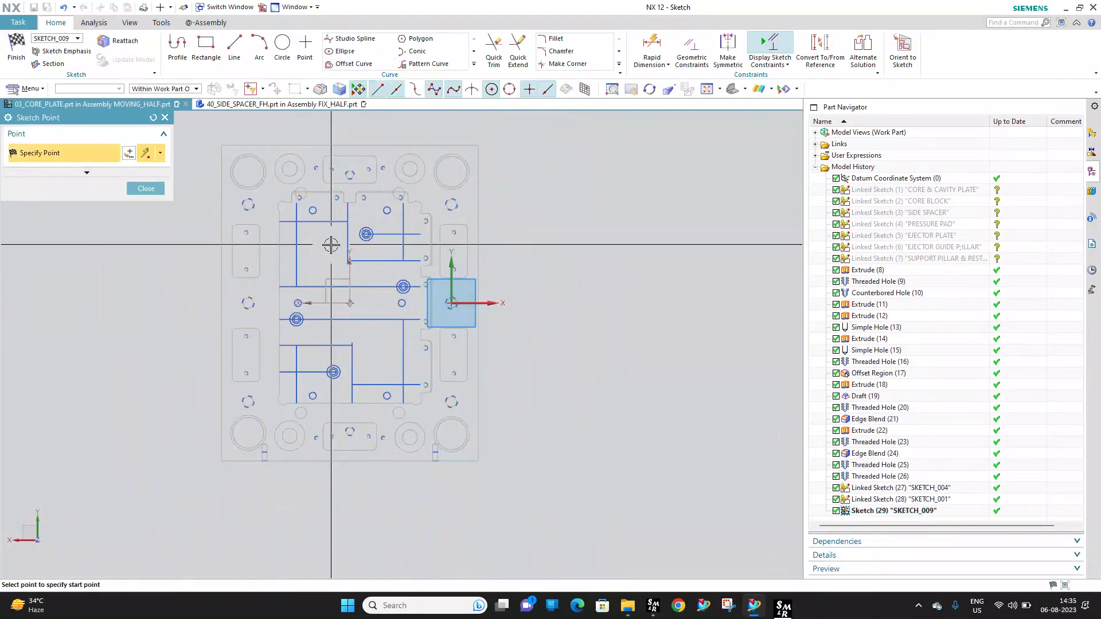
{"action": "scroll", "coordinate": [331, 244], "scroll_direction": "up", "scroll_amount": 4}
{"action": "left_click", "coordinate": [287, 163]}
{"action": "left_click", "coordinate": [468, 162]}
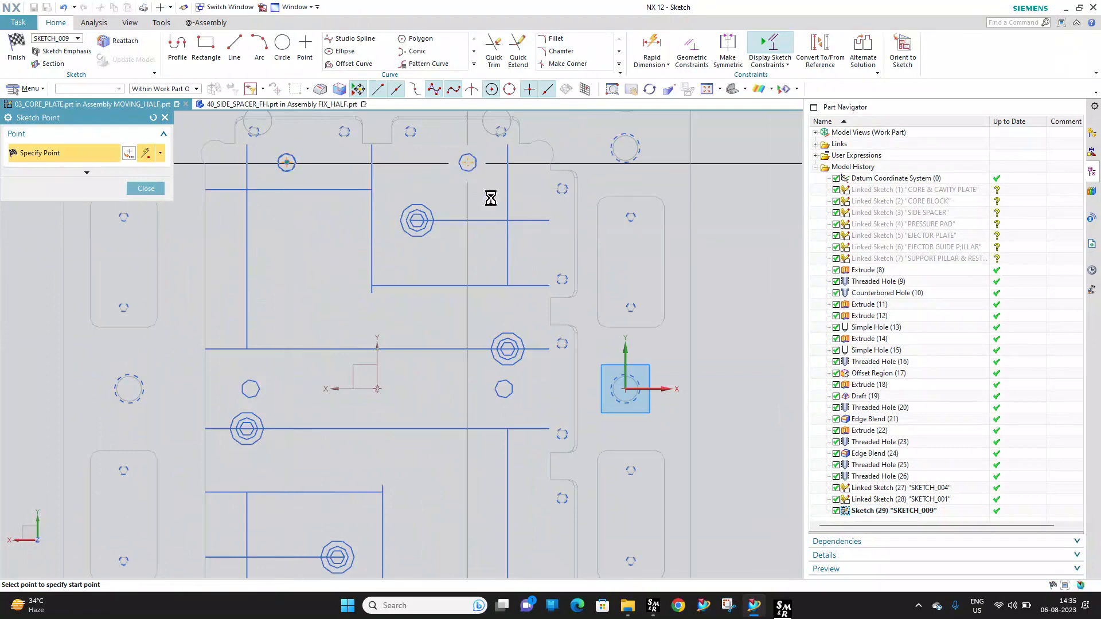
{"action": "left_click", "coordinate": [509, 390]}
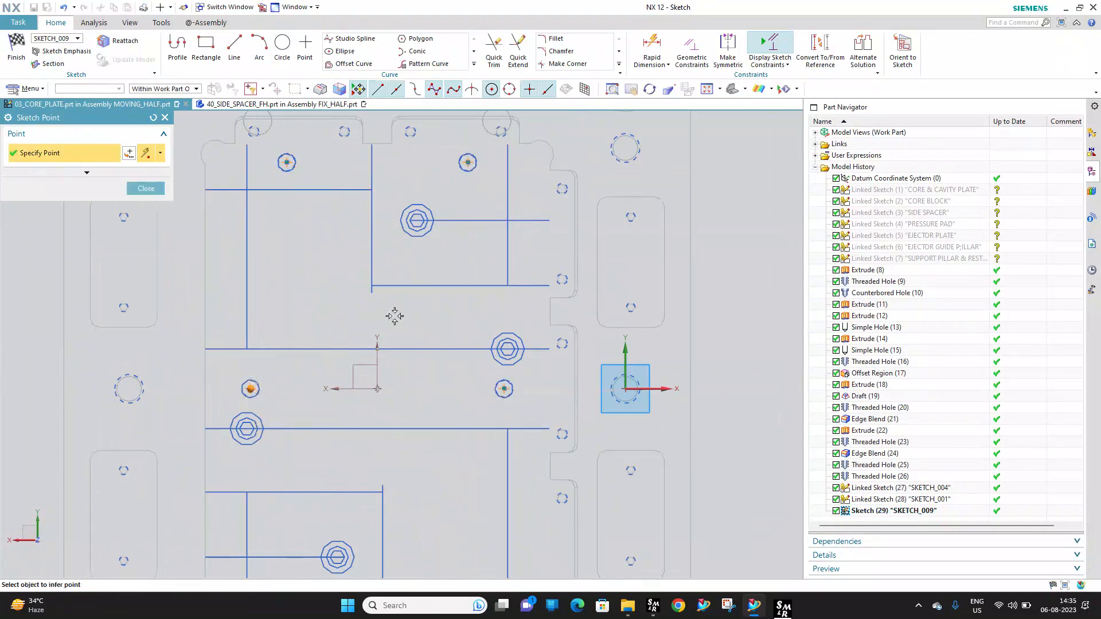
{"action": "scroll", "coordinate": [394, 316], "scroll_direction": "down", "scroll_amount": 4}
{"action": "scroll", "coordinate": [390, 424], "scroll_direction": "up", "scroll_amount": 5}
{"action": "left_click", "coordinate": [282, 400]}
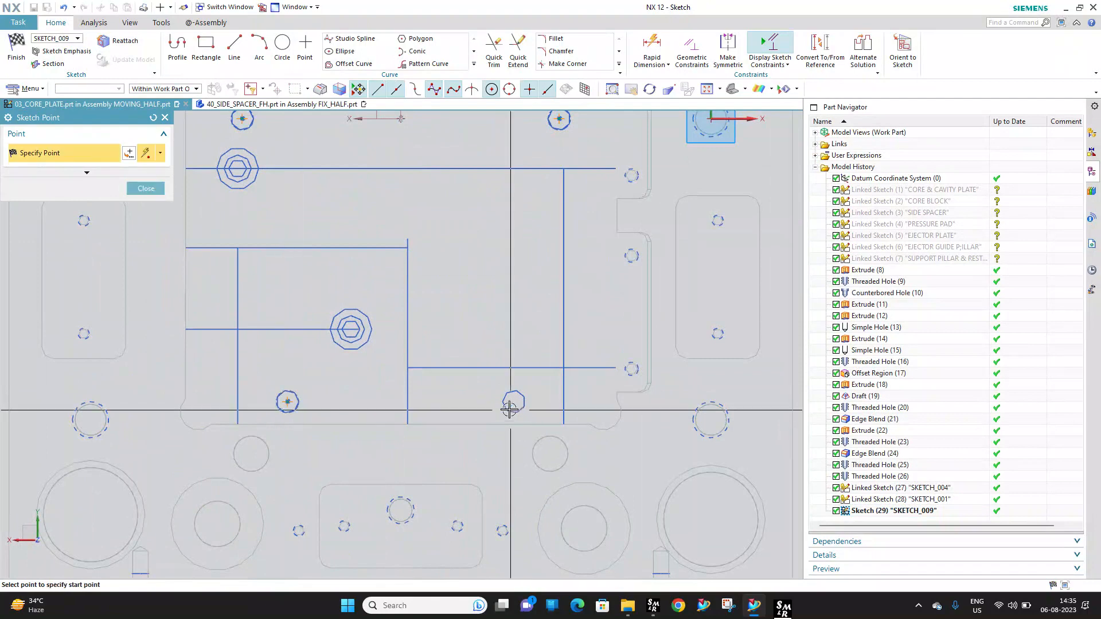
{"action": "left_click", "coordinate": [4, 55]}
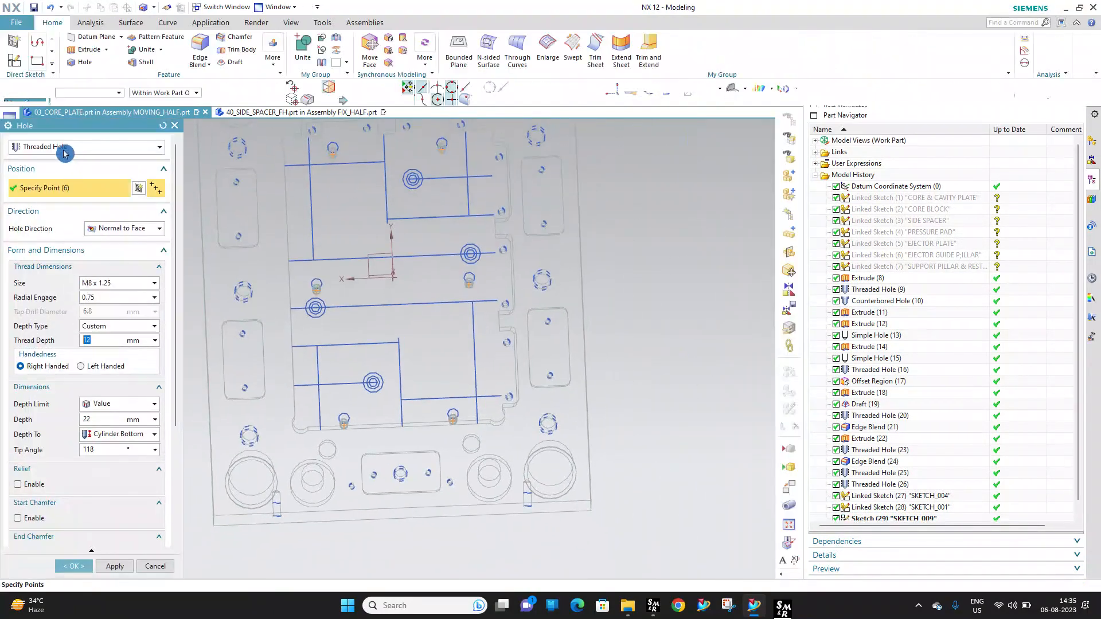
Create the six points as counterbored M10 socket head screw clearance holes with custom fit and an 11 mm counterbore depth
{"action": "left_click", "coordinate": [64, 152]}
{"action": "left_click", "coordinate": [56, 188]}
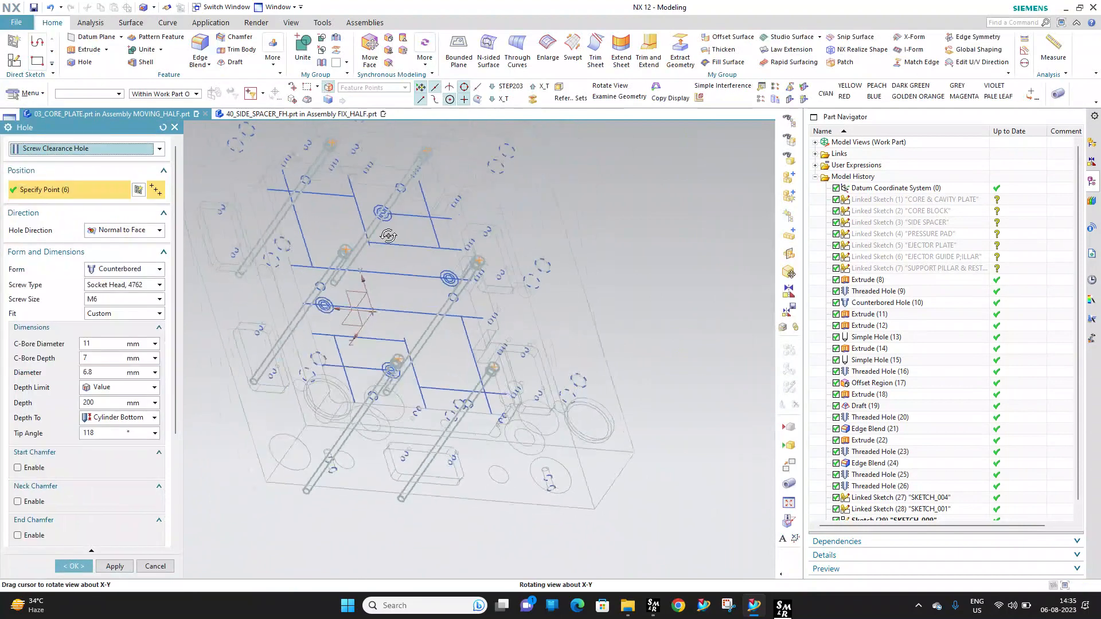
{"action": "left_click", "coordinate": [122, 301]}
{"action": "left_click", "coordinate": [112, 379]}
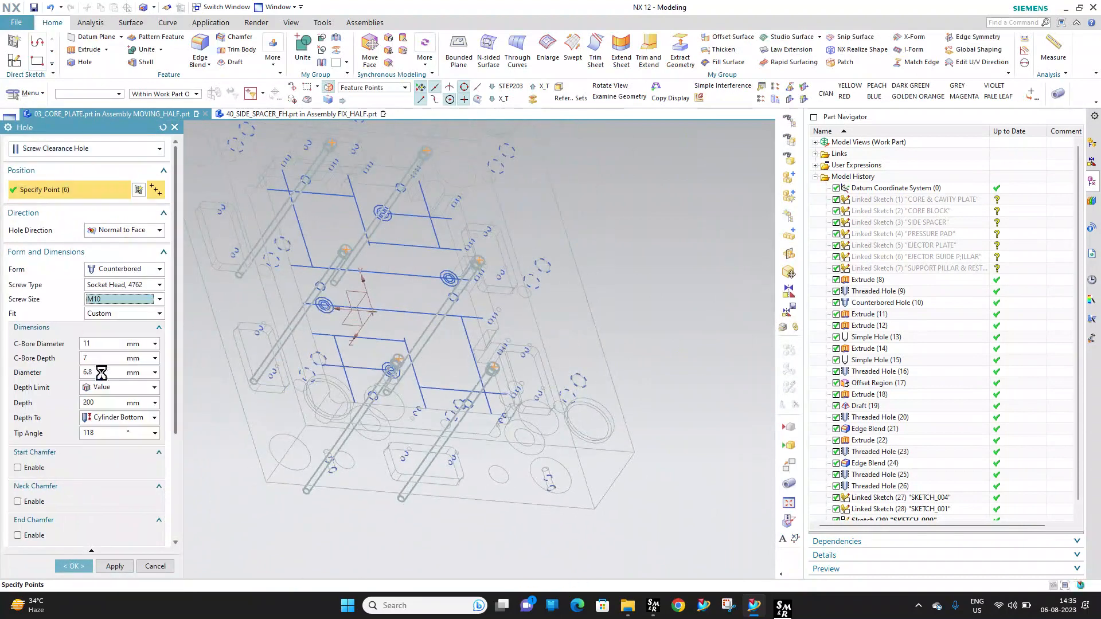
{"action": "left_click", "coordinate": [122, 337]}
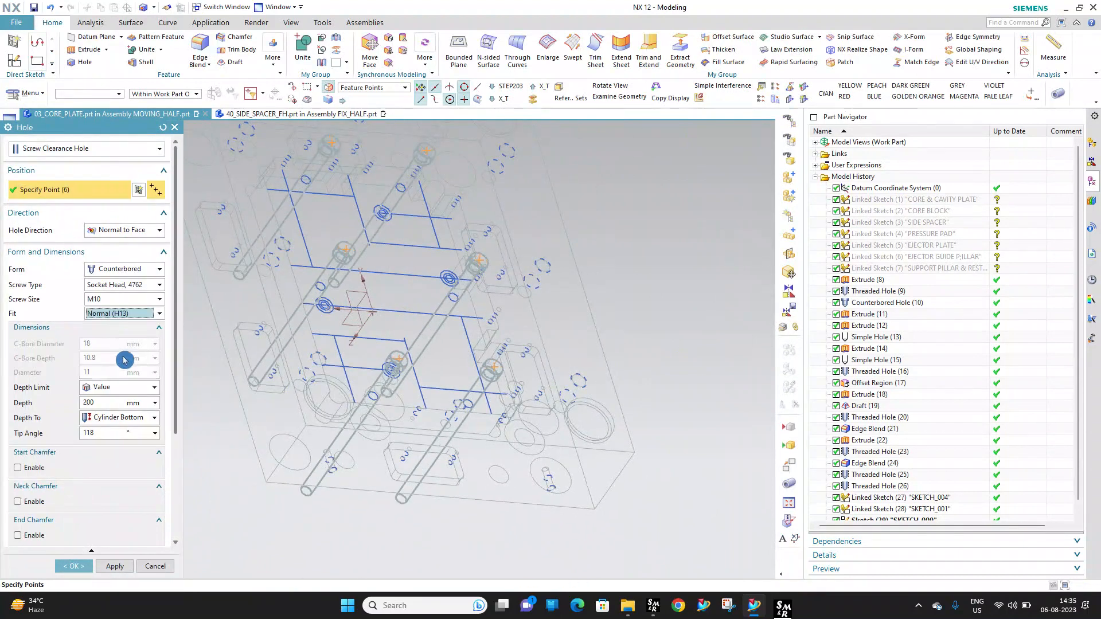
{"action": "left_click", "coordinate": [114, 355]}
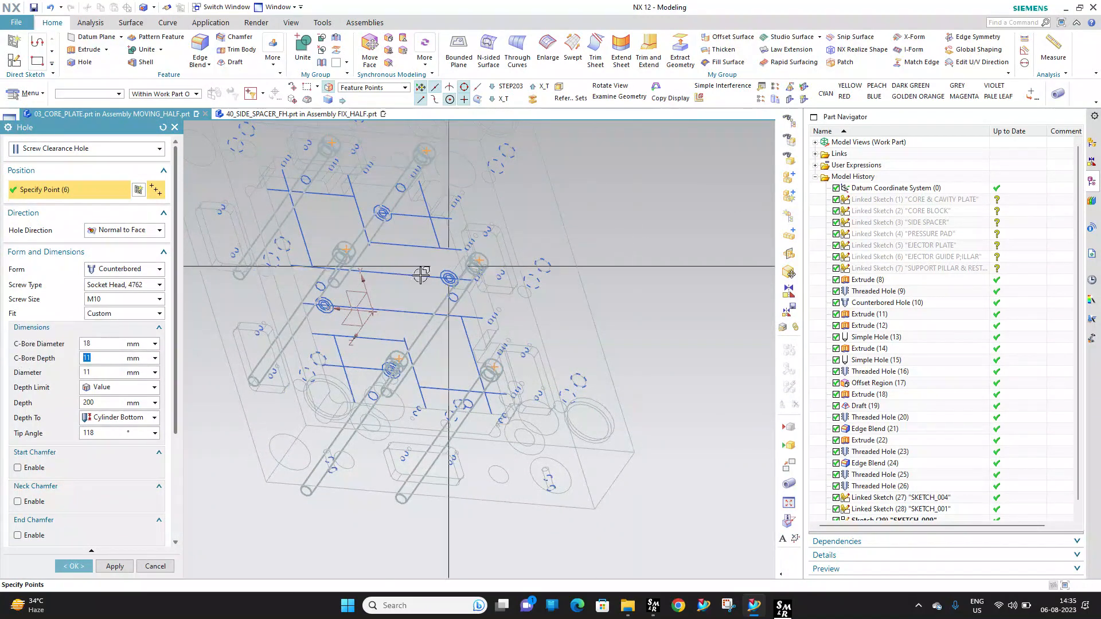
{"action": "scroll", "coordinate": [98, 499], "scroll_direction": "down", "scroll_amount": 2}
{"action": "left_click", "coordinate": [70, 565]}
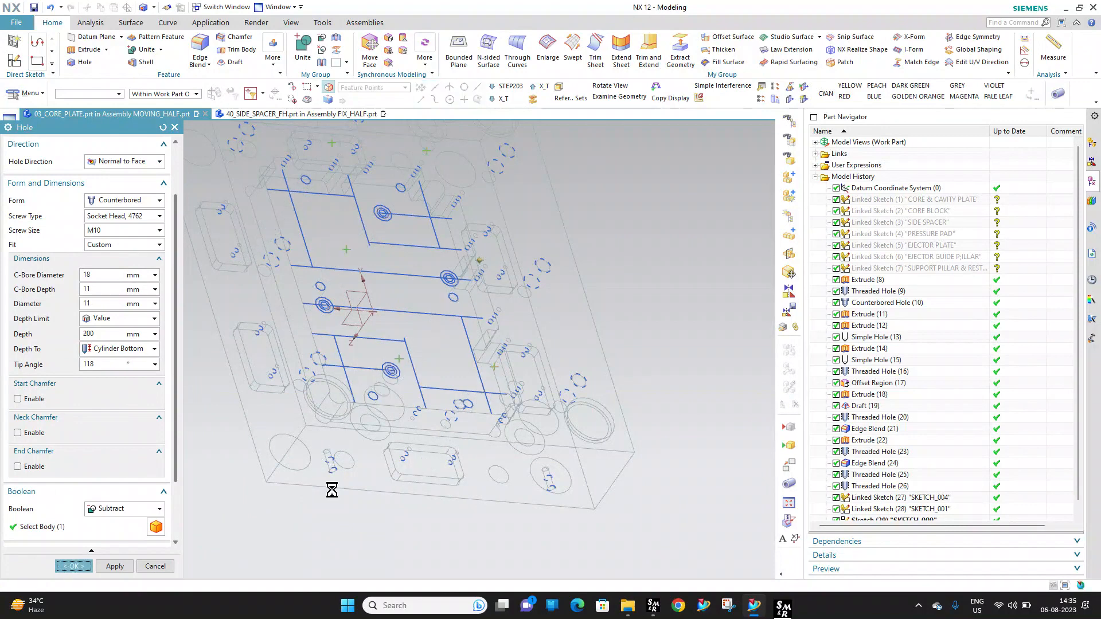
Shade the view, hide 03_CORE_PLATE, and show 150_CORE_BLOCK turned to its underside
{"action": "right_click_drag", "start_coordinate": [642, 252], "coordinate": [642, 233]}
{"action": "mouse_move", "coordinate": [475, 287]}
{"action": "middle_mouse_down"}
{"action": "mouse_move", "coordinate": [376, 413]}
{"action": "mouse_move", "coordinate": [363, 453]}
{"action": "middle_mouse_up"}
{"action": "left_click", "coordinate": [1092, 144]}
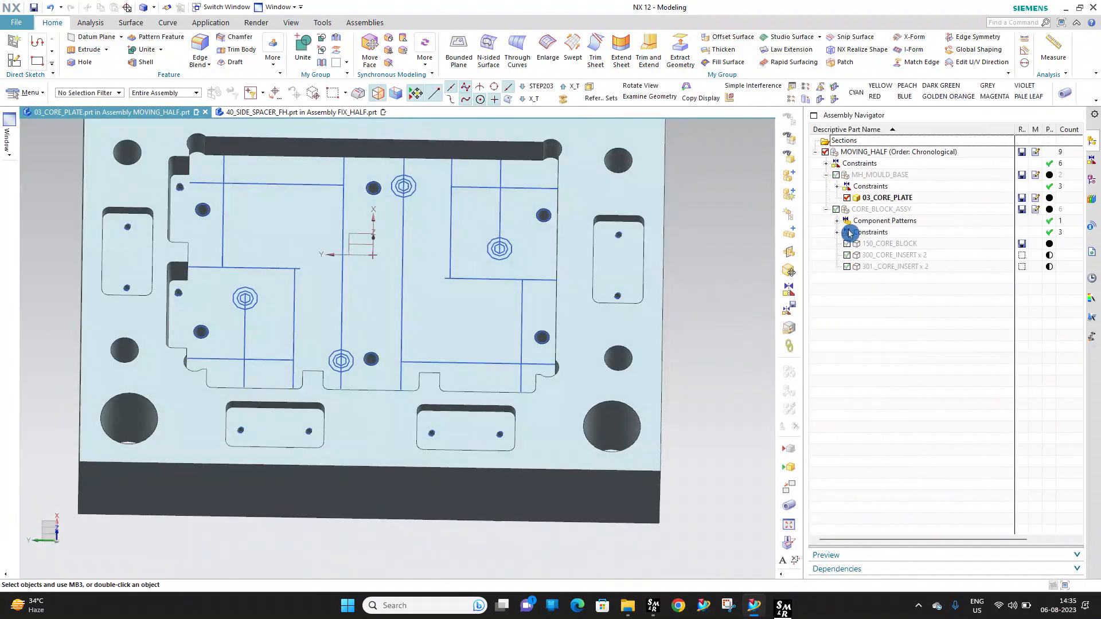
{"action": "left_click", "coordinate": [847, 198]}
{"action": "left_click", "coordinate": [847, 244]}
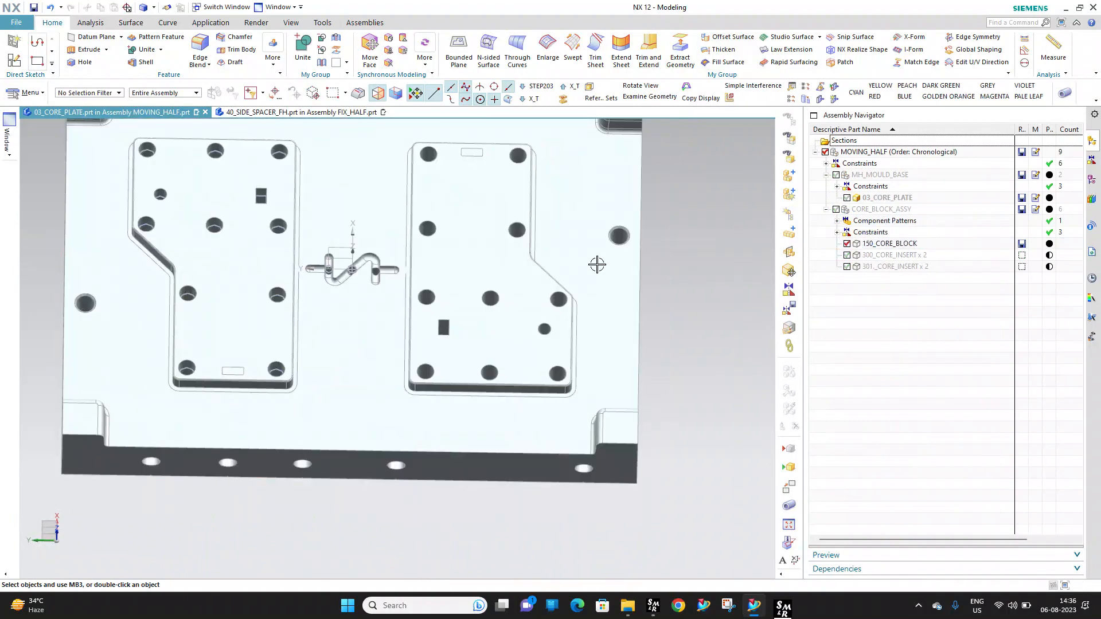
{"action": "middle_click_drag", "start_coordinate": [597, 265], "coordinate": [600, 142]}
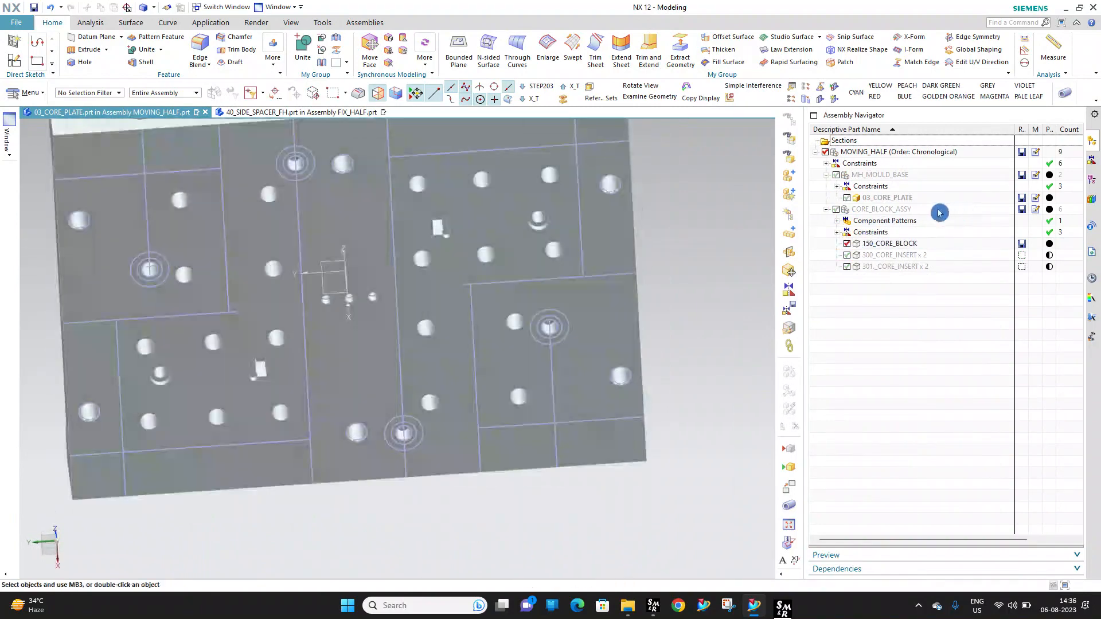
Show 03_CORE_PLATE together with the core block to view both from above, and hide the plate again
{"action": "left_click", "coordinate": [847, 199]}
{"action": "middle_click_drag", "start_coordinate": [447, 258], "coordinate": [516, 294]}
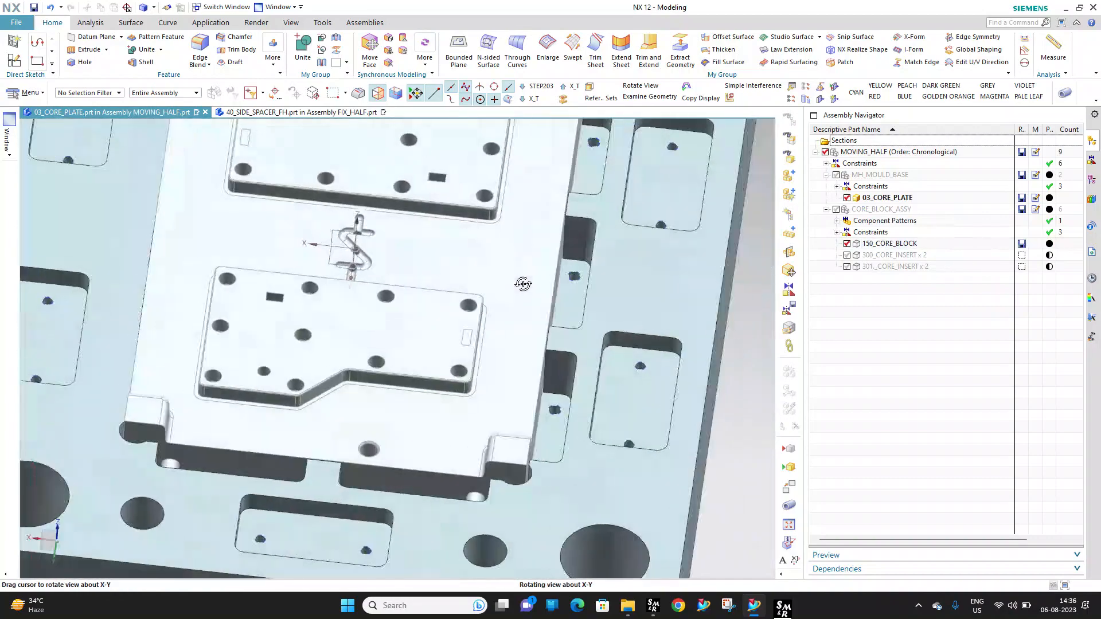
{"action": "left_click", "coordinate": [848, 198]}
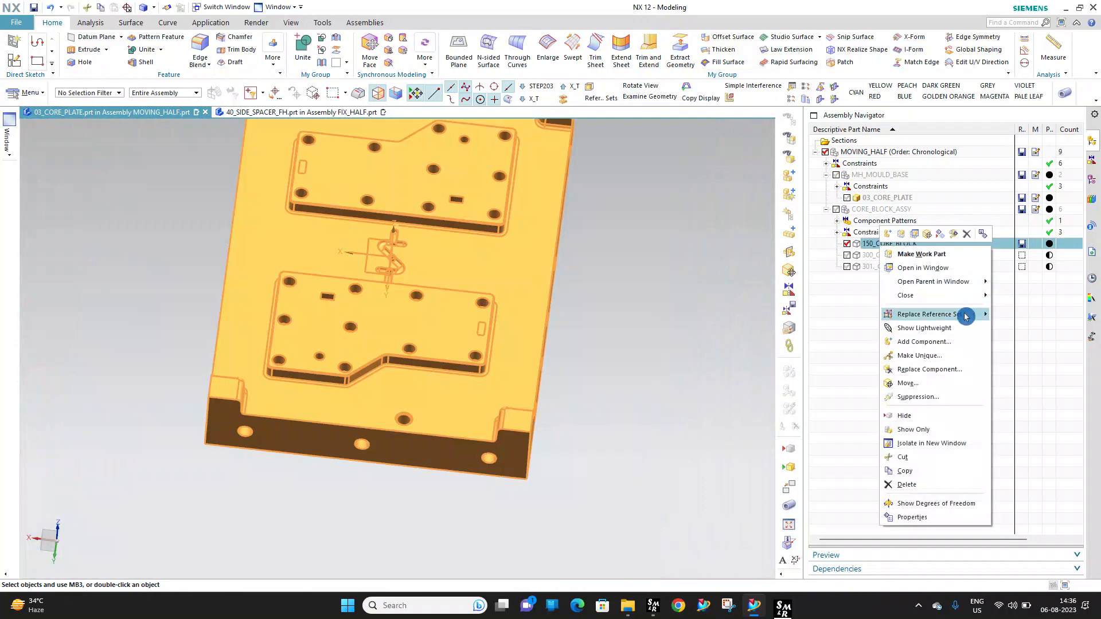
Make 150_CORE_BLOCK the work part and examine the sketched circles in its holes up close
{"action": "left_click", "coordinate": [917, 254]}
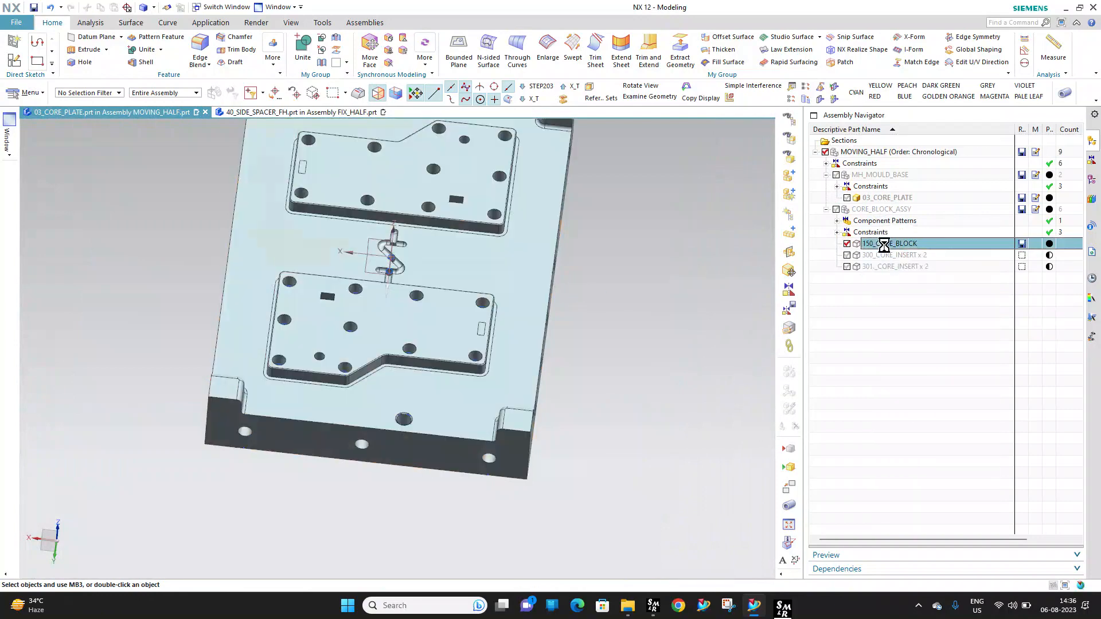
{"action": "middle_click_drag", "start_coordinate": [453, 321], "coordinate": [461, 315]}
{"action": "scroll", "coordinate": [461, 315], "scroll_direction": "up", "scroll_amount": 6}
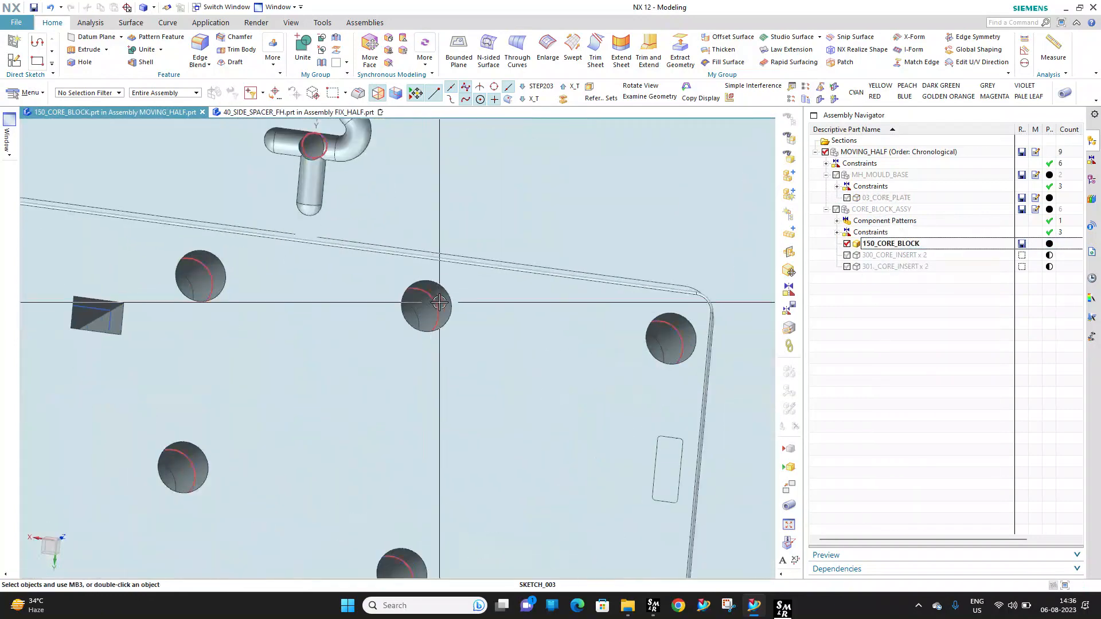
Make 03_CORE_PLATE the work part and link the core block's circle sketch SKETCH_003 into it with WAVE Geometry Linker
{"action": "scroll", "coordinate": [439, 302], "scroll_direction": "up", "scroll_amount": 1}
{"action": "double_click", "coordinate": [891, 200]}
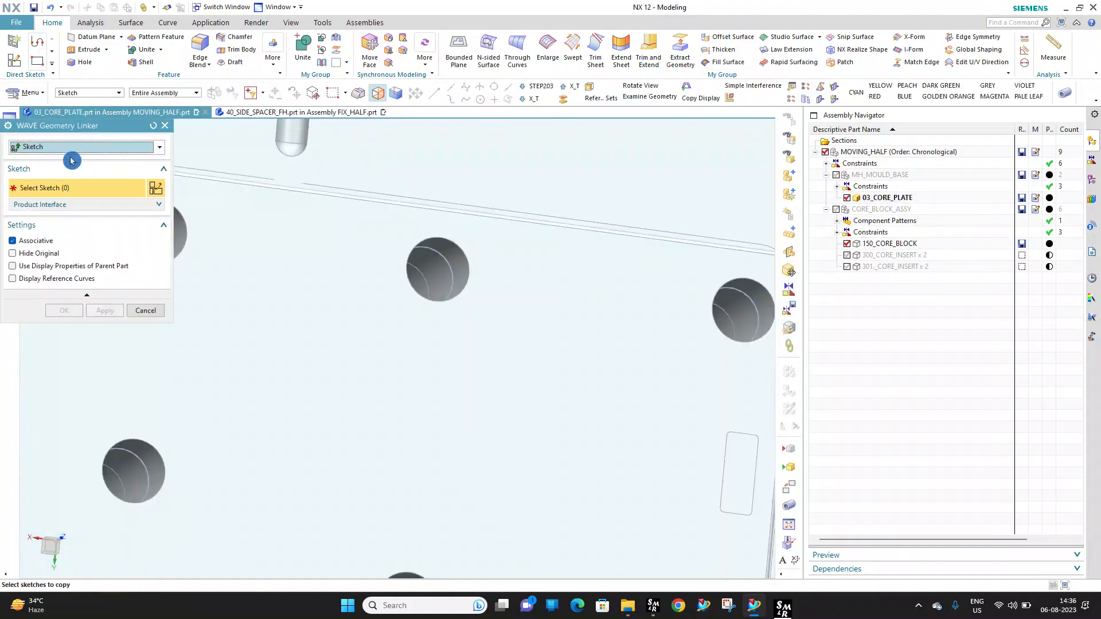
{"action": "left_click", "coordinate": [441, 252]}
{"action": "middle_click", "coordinate": [441, 252]}
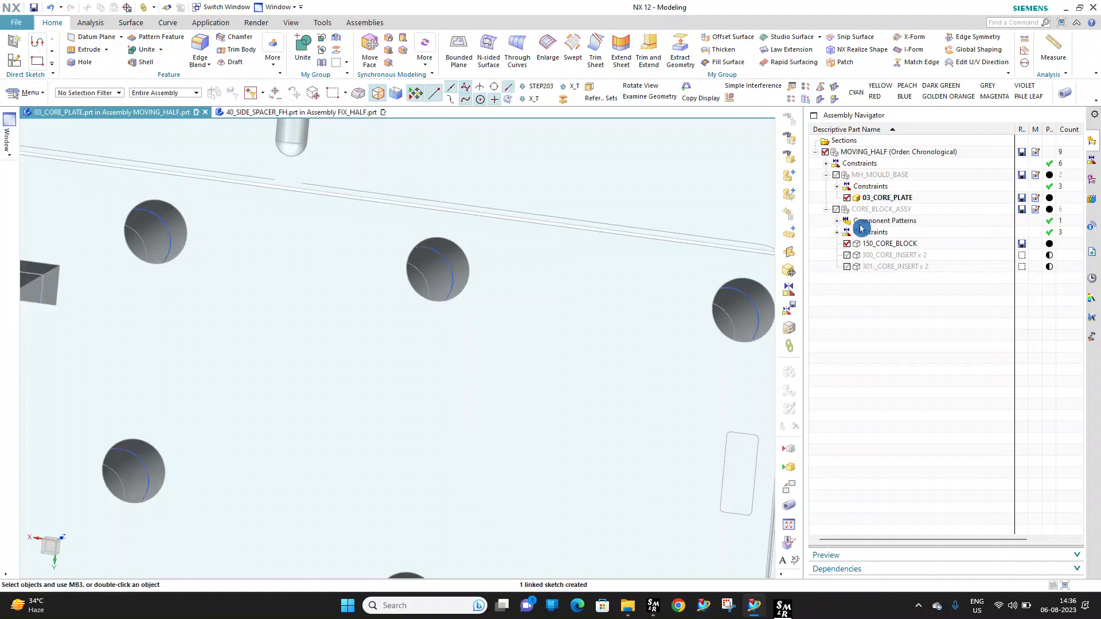
Hide the 150_CORE_BLOCK component and the linked sketch SKETCH_001 on the core plate
{"action": "left_click", "coordinate": [848, 244]}
{"action": "scroll", "coordinate": [539, 198], "scroll_direction": "down", "scroll_amount": 6}
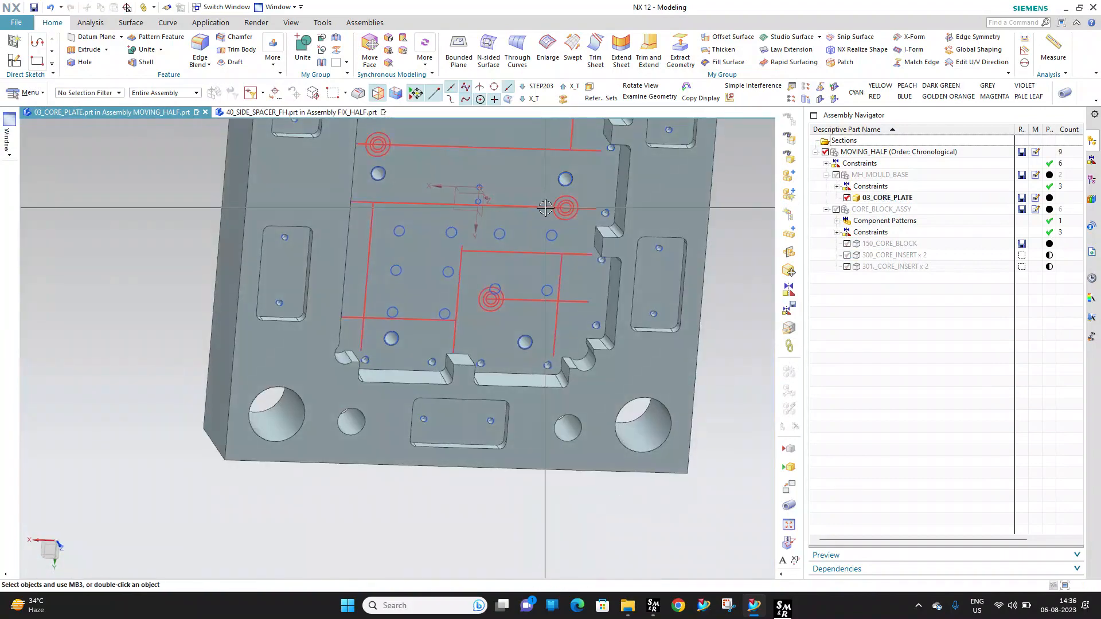
{"action": "right_click", "coordinate": [545, 207]}
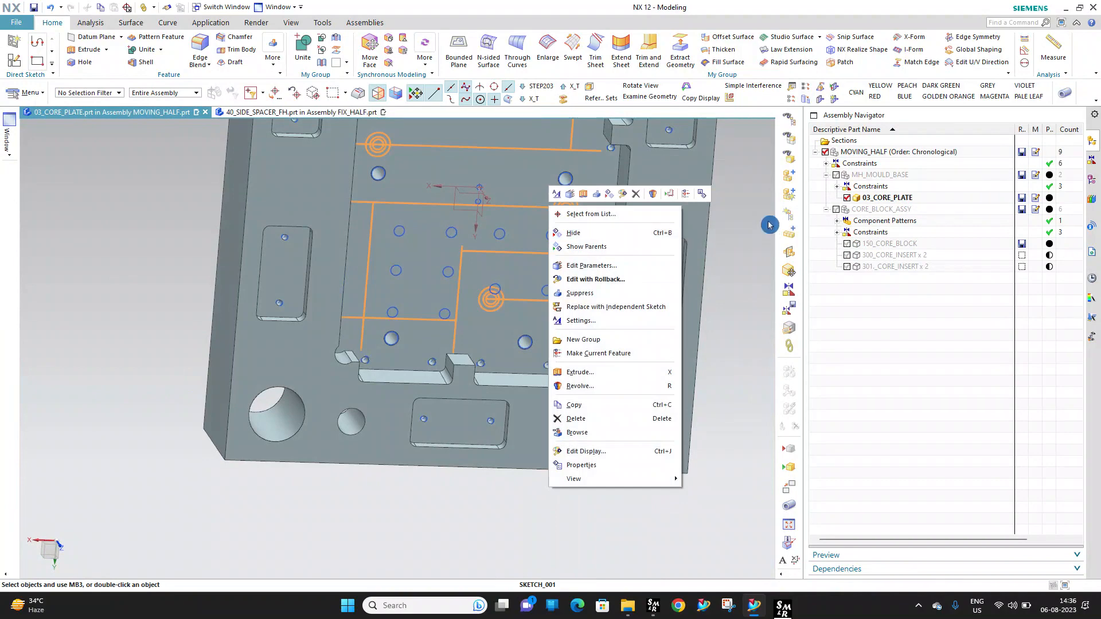
{"action": "left_click", "coordinate": [731, 229]}
{"action": "mouse_move", "coordinate": [504, 267]}
{"action": "middle_mouse_down"}
{"action": "mouse_move", "coordinate": [476, 244]}
{"action": "mouse_move", "coordinate": [487, 244]}
{"action": "middle_mouse_up"}
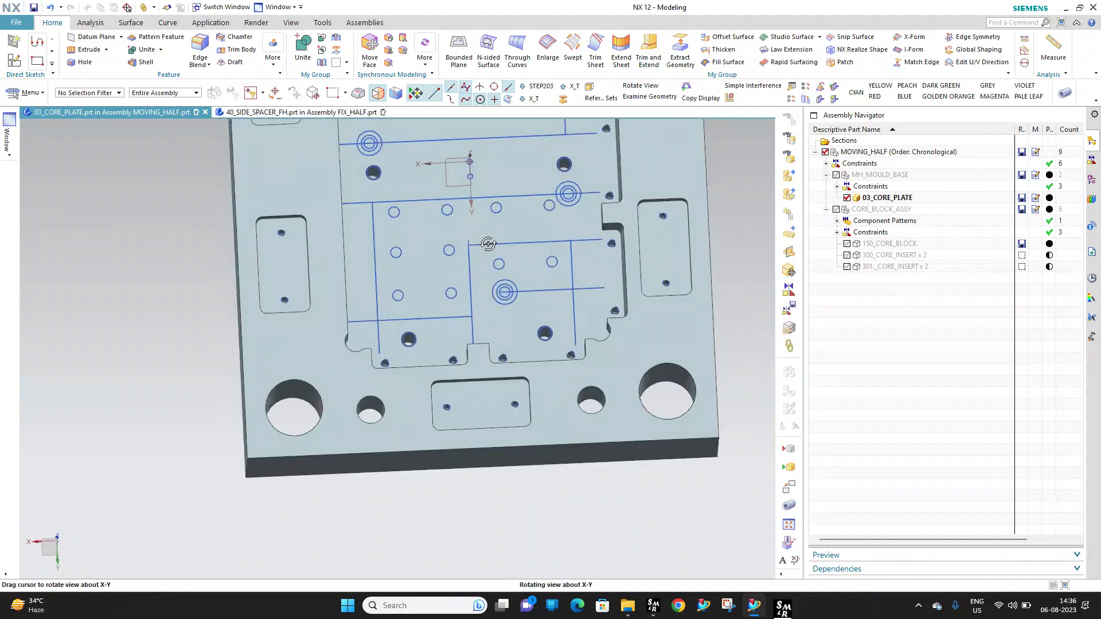
{"action": "right_click", "coordinate": [583, 290]}
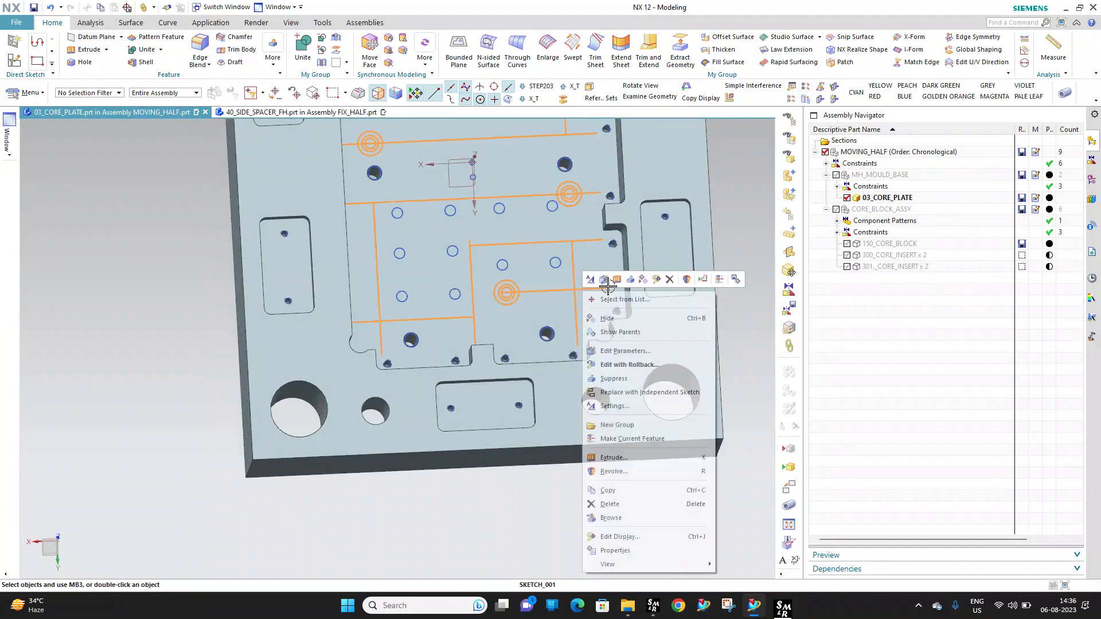
{"action": "left_click", "coordinate": [609, 318]}
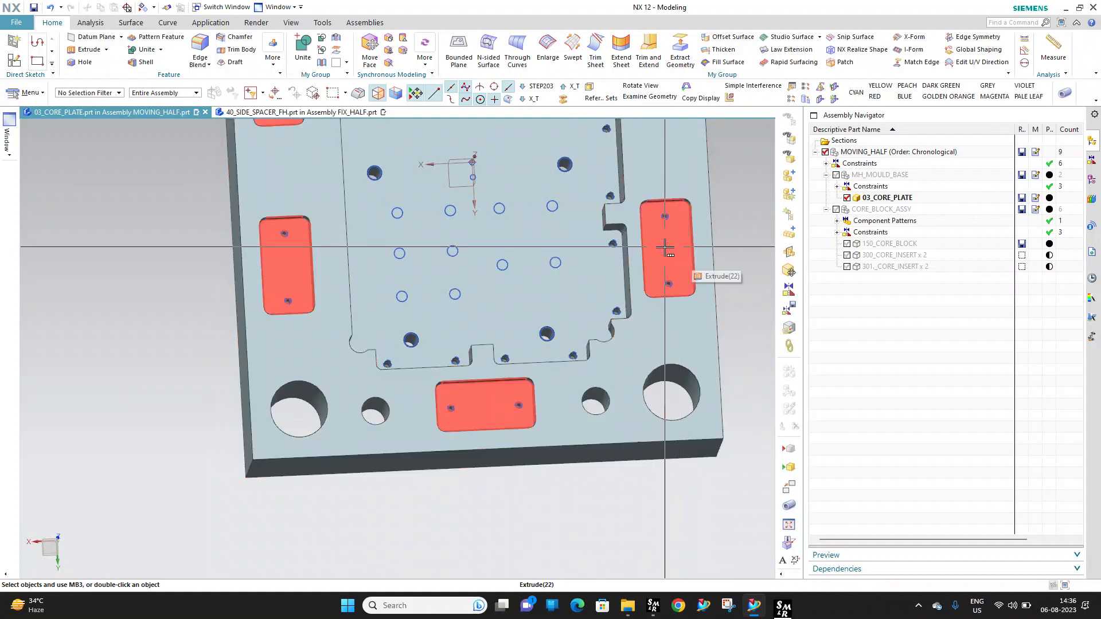
Start a subtracting Extrude of the ten pocket-floor circles and the small circle below the origin, with a symmetric 500 mm distance
{"action": "key", "text": "F8"}
{"action": "left_click", "coordinate": [86, 49]}
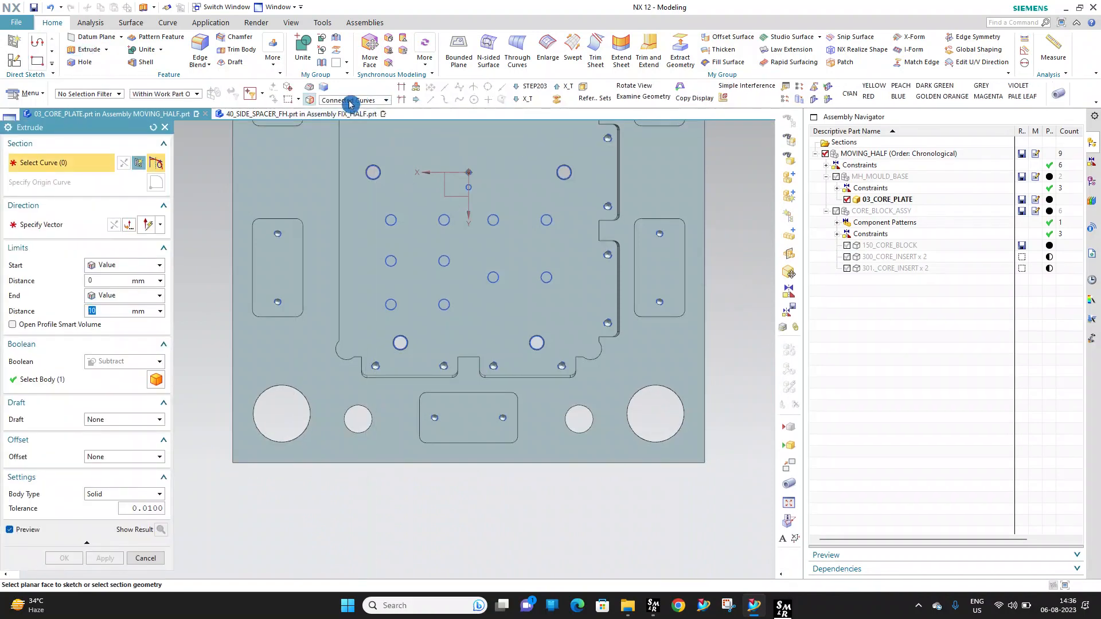
{"action": "left_click", "coordinate": [352, 104]}
{"action": "left_click", "coordinate": [351, 103]}
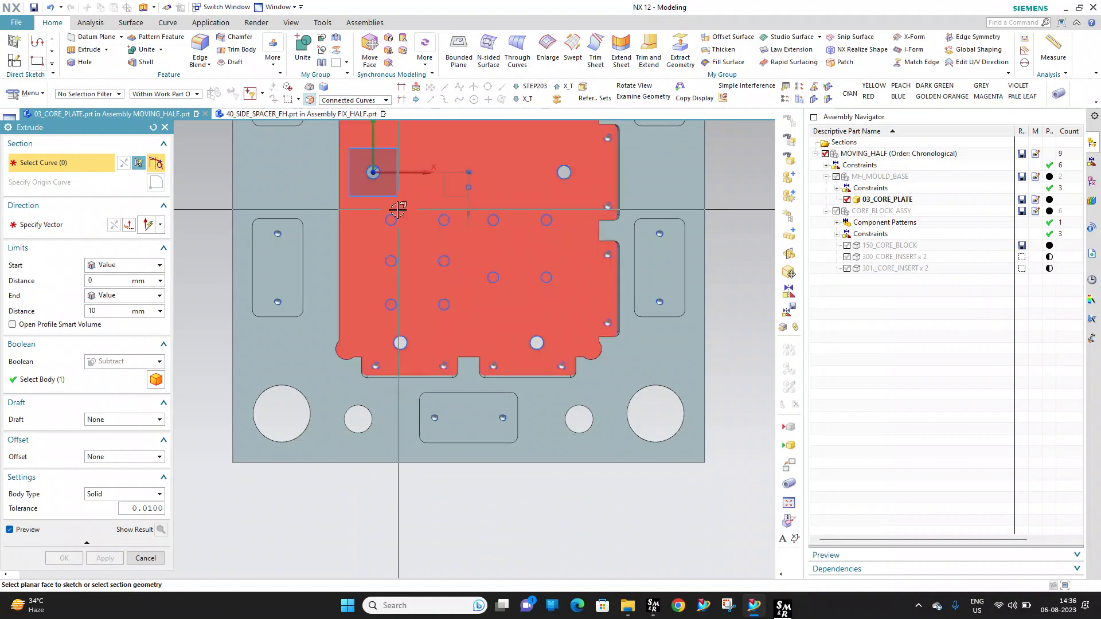
{"action": "left_click_drag", "start_coordinate": [376, 209], "coordinate": [475, 311]}
{"action": "left_click_drag", "start_coordinate": [480, 184], "coordinate": [560, 294]}
{"action": "scroll", "coordinate": [470, 185], "scroll_direction": "up", "scroll_amount": 4}
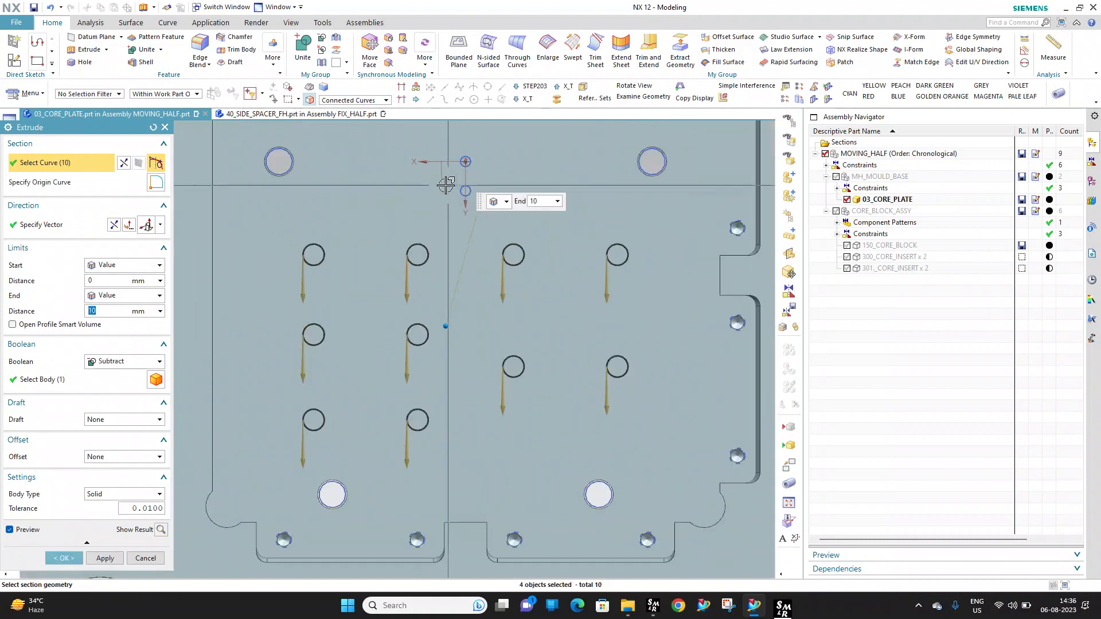
{"action": "left_click", "coordinate": [140, 265]}
{"action": "left_click", "coordinate": [132, 291]}
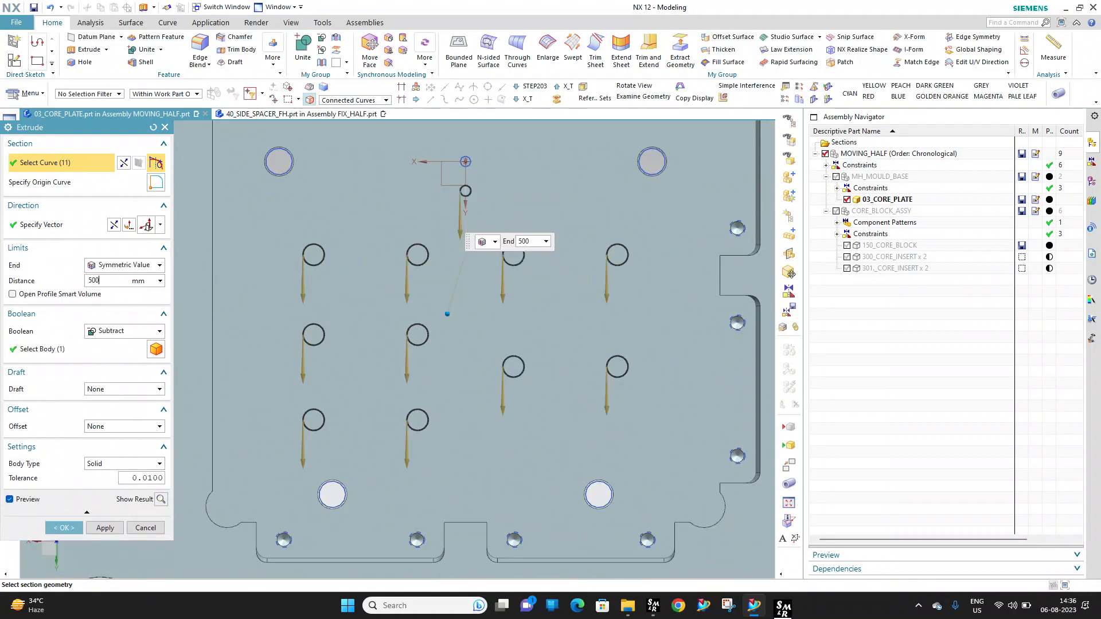
Give the Extrude cut a single-sided offset of 0.5 mm
{"action": "left_click", "coordinate": [136, 427]}
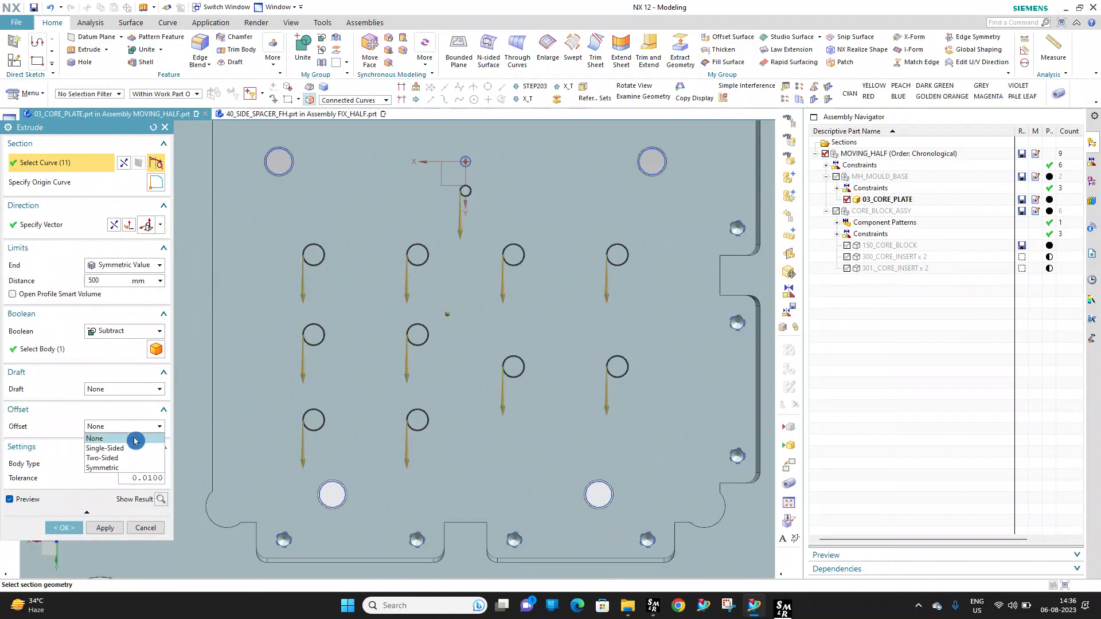
{"action": "left_click", "coordinate": [121, 449]}
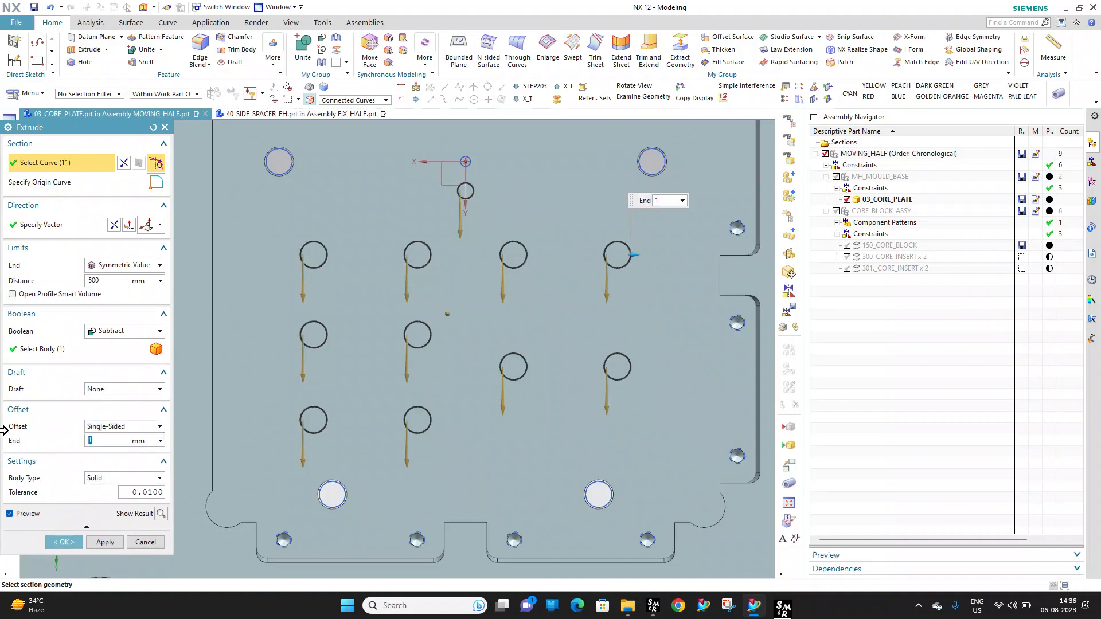
{"action": "type", "text": ".5"}
{"action": "key", "text": "Return"}
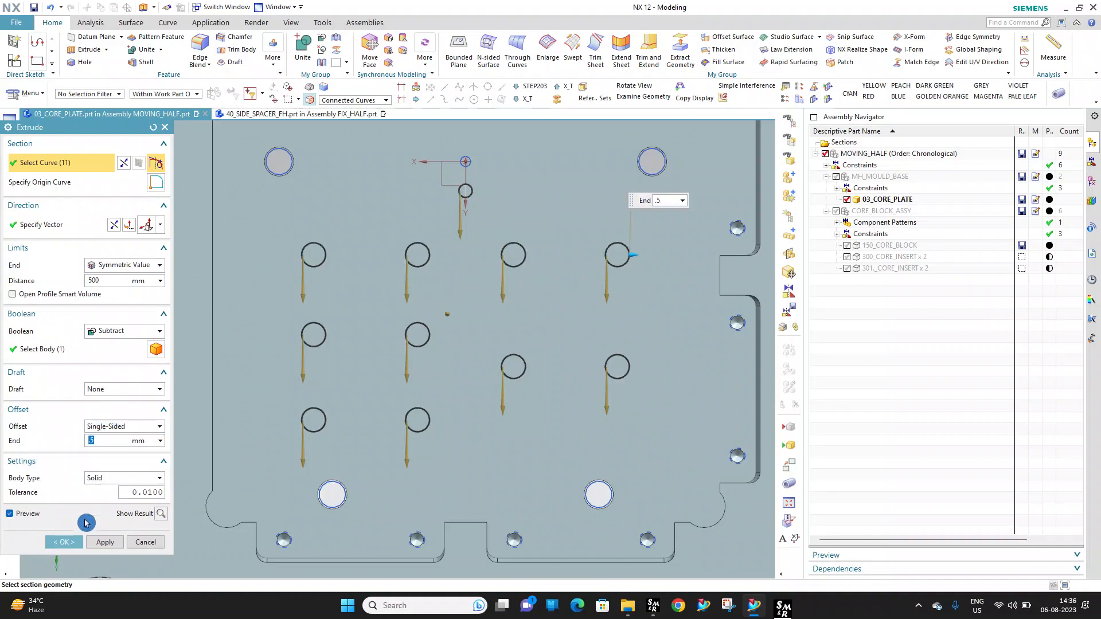
Pattern the new hole extrusion circularly about the datum Z axis with a count of 2 and a 180° pitch angle
{"action": "scroll", "coordinate": [423, 319], "scroll_direction": "down", "scroll_amount": 4}
{"action": "scroll", "coordinate": [437, 317], "scroll_direction": "up", "scroll_amount": 1}
{"action": "middle_click_drag", "start_coordinate": [437, 318], "coordinate": [457, 295]}
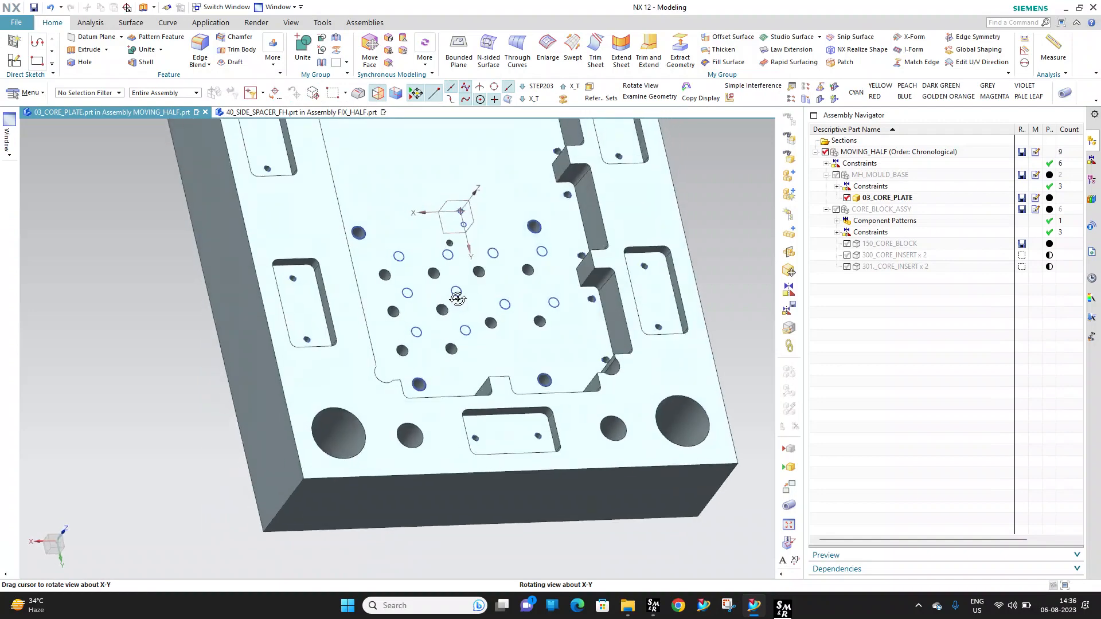
{"action": "scroll", "coordinate": [412, 471], "scroll_direction": "down", "scroll_amount": 2}
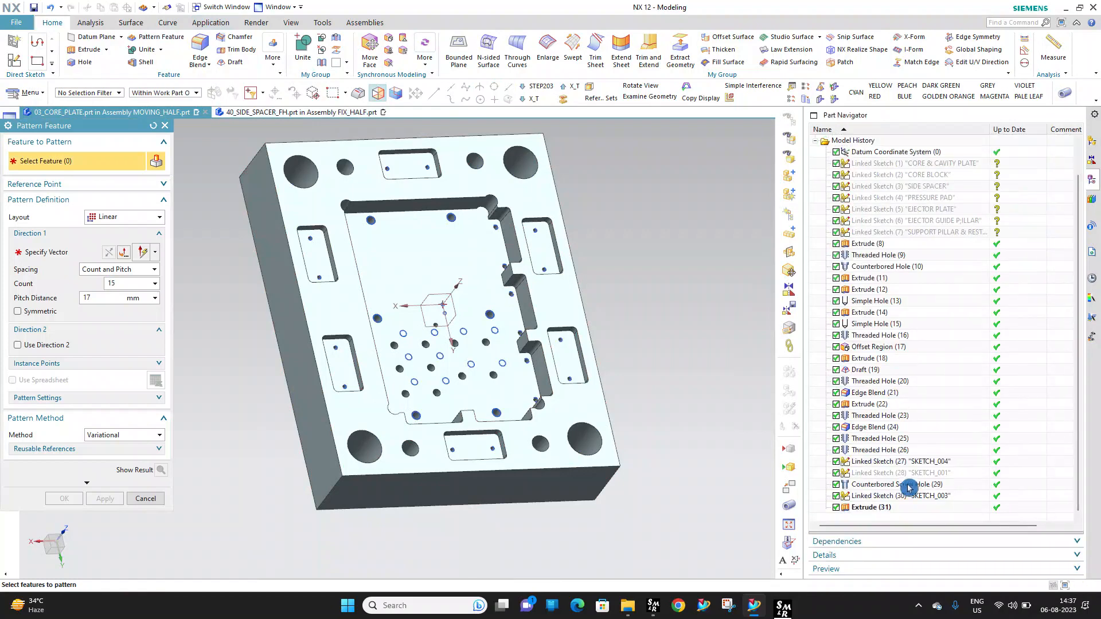
{"action": "left_click", "coordinate": [886, 509]}
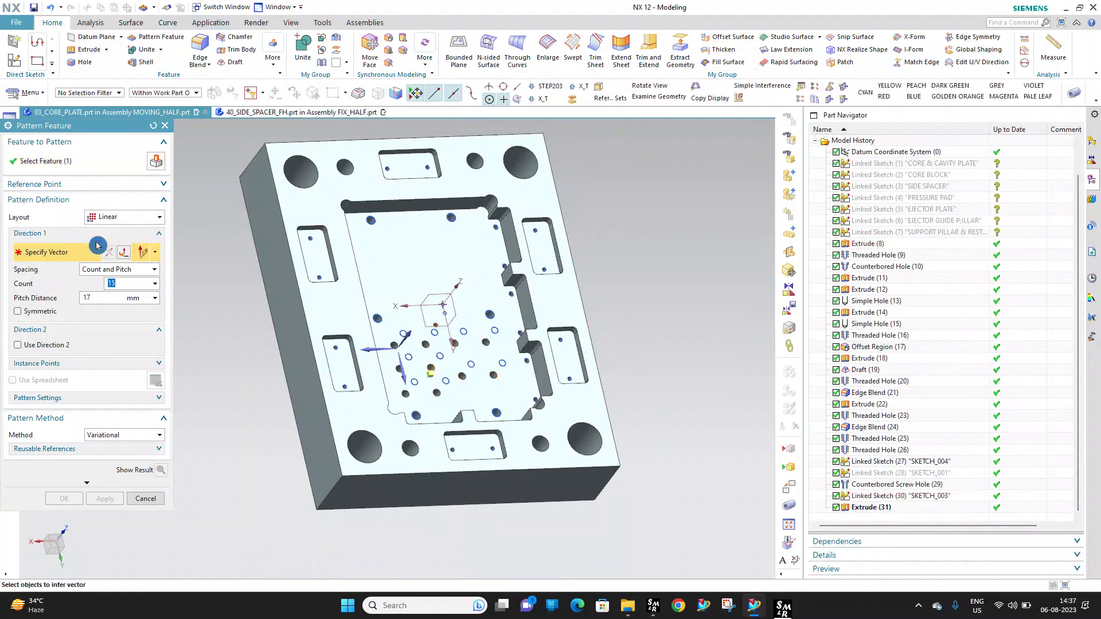
{"action": "left_click", "coordinate": [122, 219]}
{"action": "left_click", "coordinate": [109, 242]}
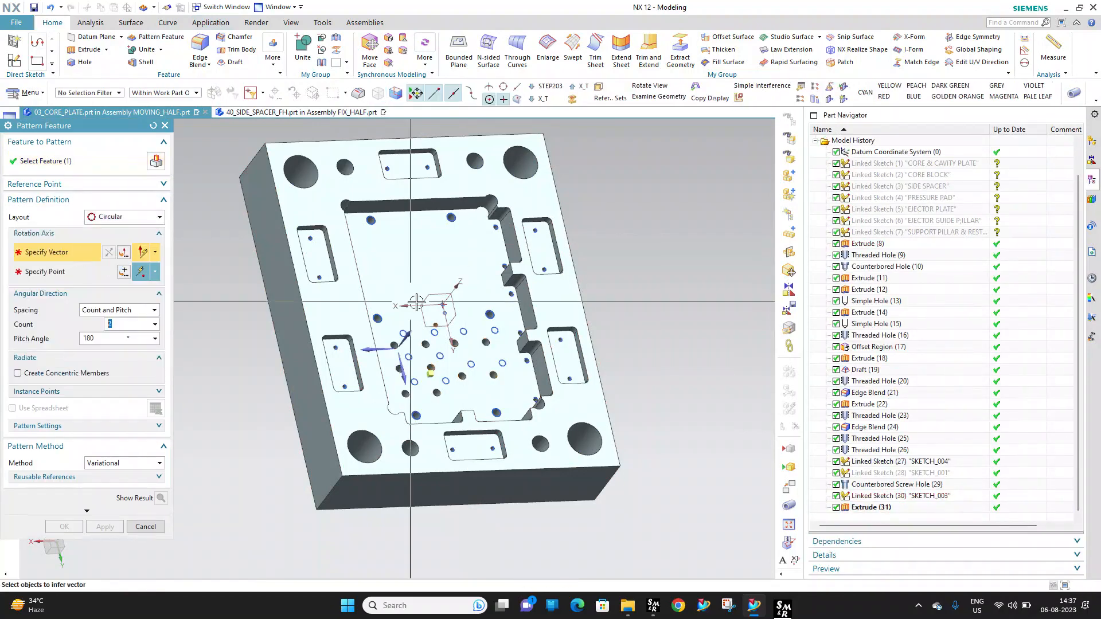
{"action": "left_click", "coordinate": [456, 288]}
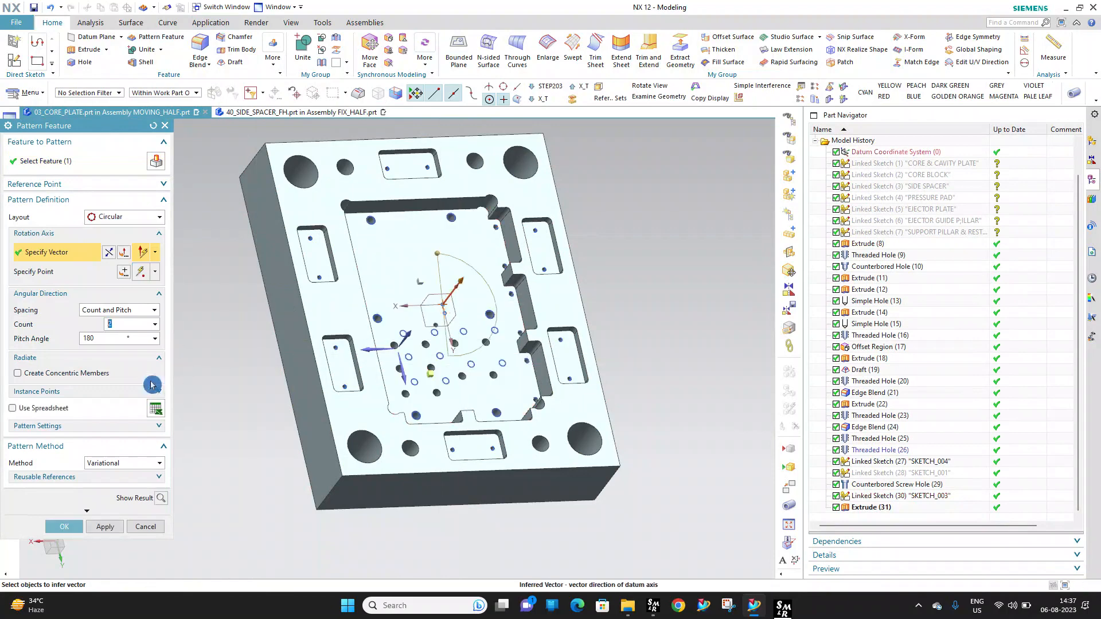
{"action": "left_click", "coordinate": [58, 525]}
Extrude the circle at the origin as a subtracting cut with a symmetric 500 mm distance and a 0.5 mm single-sided offset
{"action": "middle_click_drag", "start_coordinate": [380, 231], "coordinate": [356, 251]}
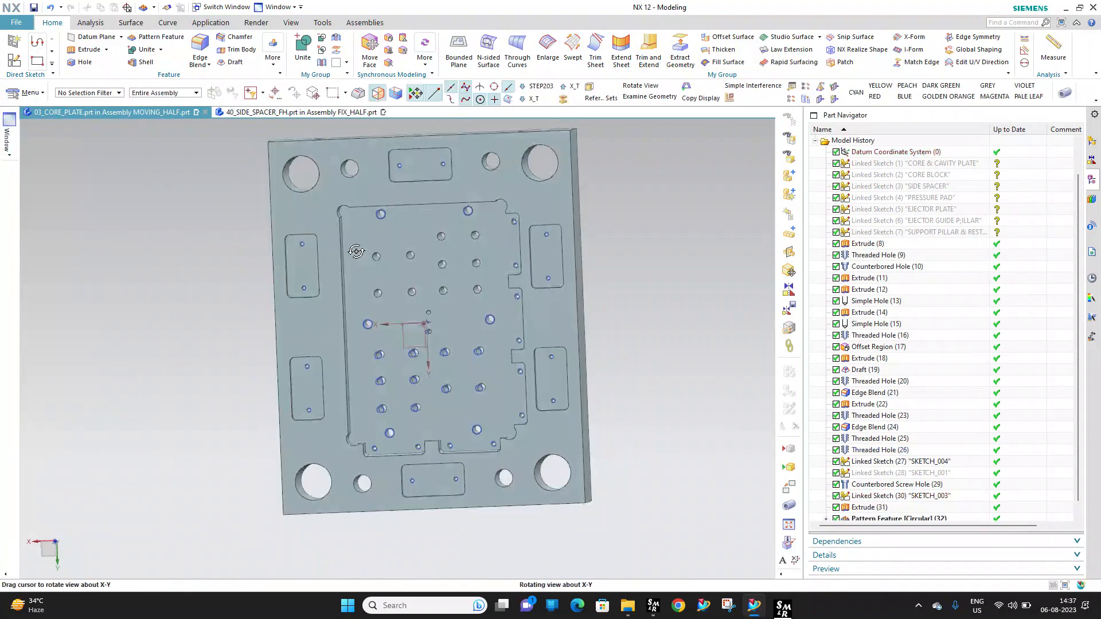
{"action": "scroll", "coordinate": [433, 333], "scroll_direction": "up", "scroll_amount": 4}
{"action": "scroll", "coordinate": [433, 333], "scroll_direction": "up", "scroll_amount": 5}
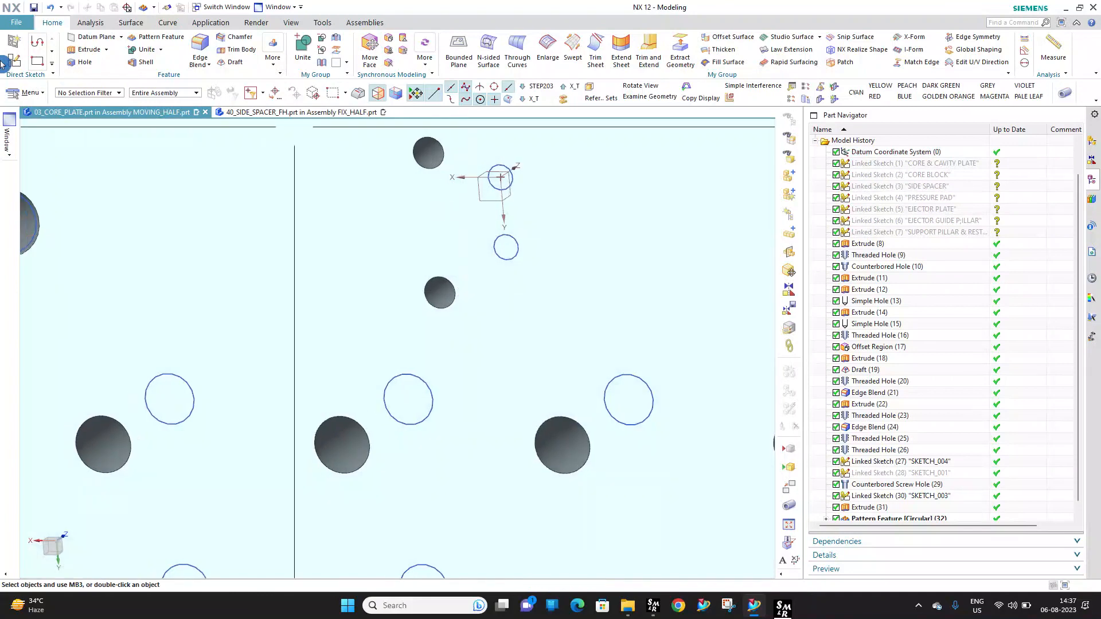
{"action": "left_click", "coordinate": [90, 50]}
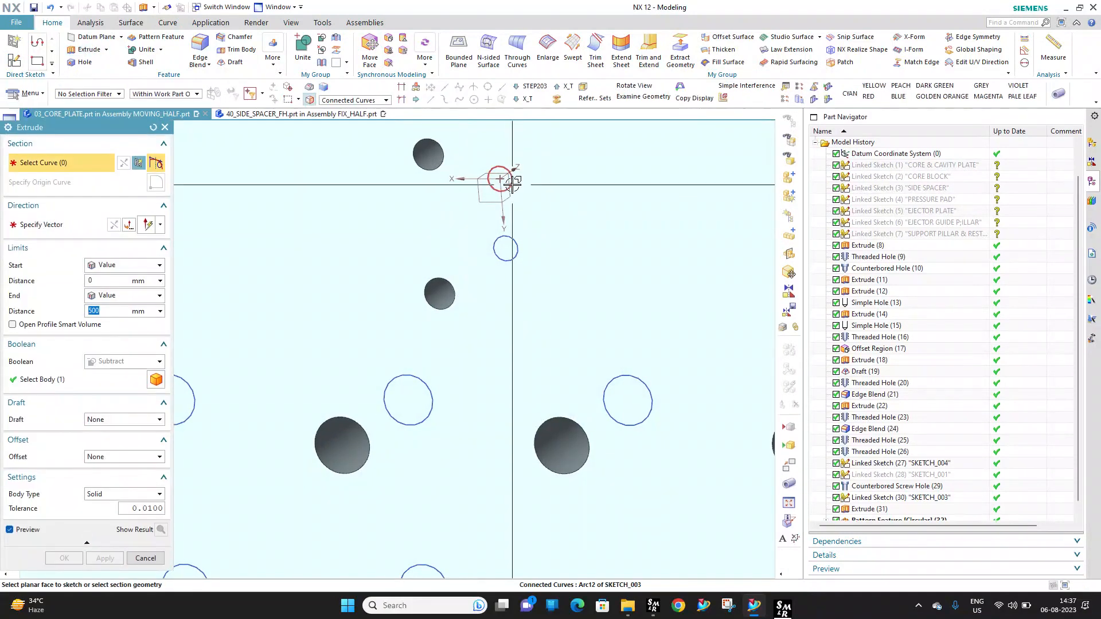
{"action": "left_click", "coordinate": [510, 182]}
{"action": "left_click", "coordinate": [123, 265]}
{"action": "left_click", "coordinate": [123, 278]}
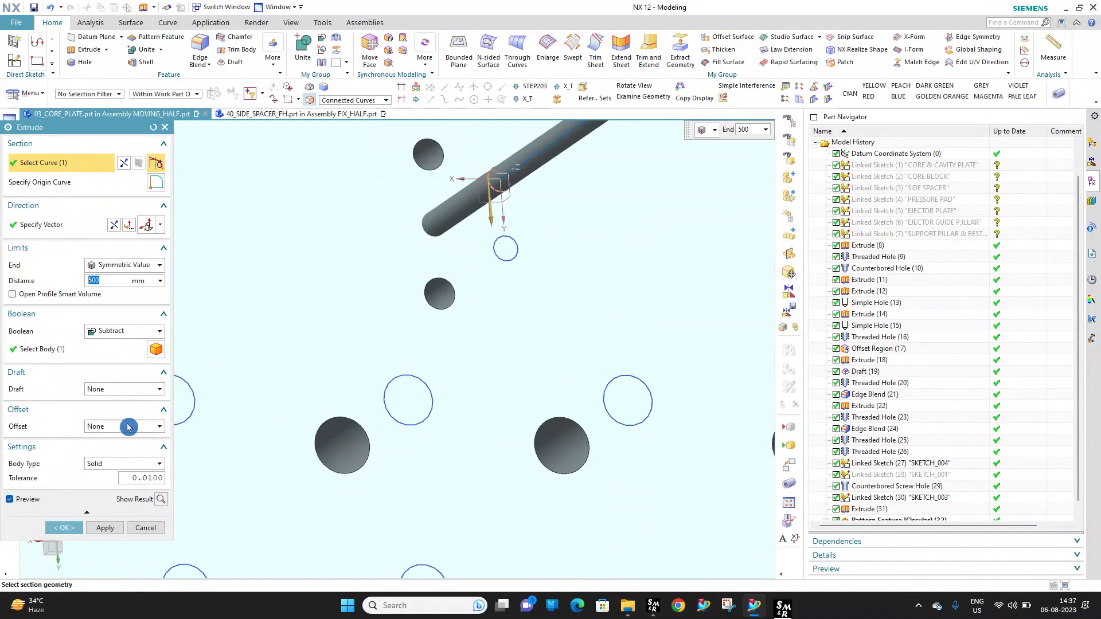
{"action": "left_click", "coordinate": [112, 449]}
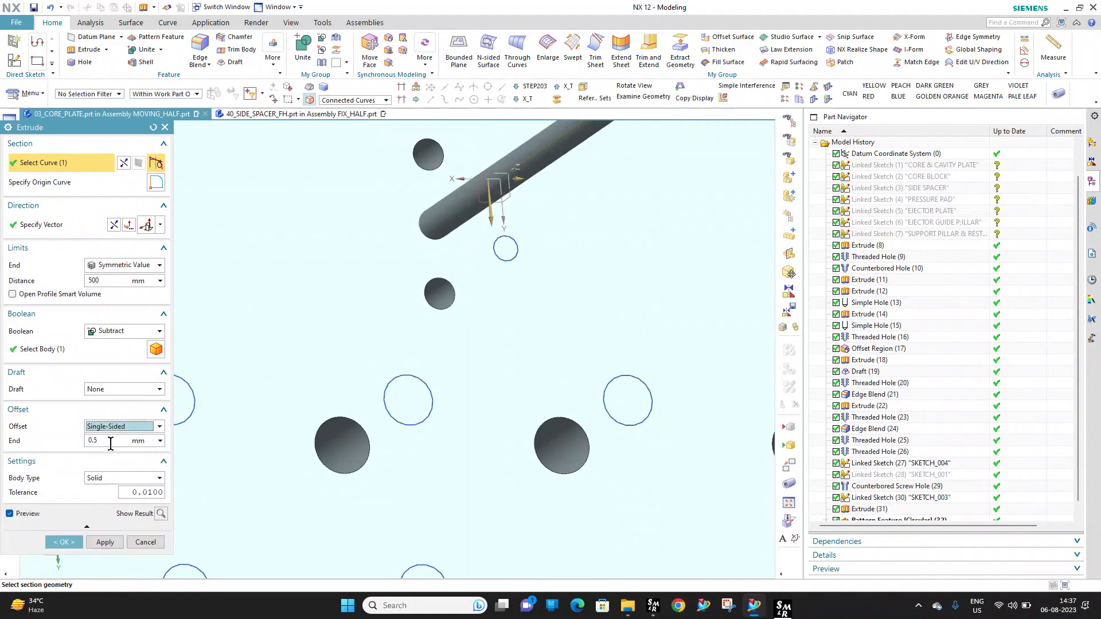
{"action": "left_click", "coordinate": [62, 544]}
Restrict the selection to faces and try to set the translucency of the core plate's large back face to 100
{"action": "scroll", "coordinate": [453, 259], "scroll_direction": "down", "scroll_amount": 8}
{"action": "middle_click_drag", "start_coordinate": [453, 248], "coordinate": [438, 153]}
{"action": "left_click", "coordinate": [86, 93]}
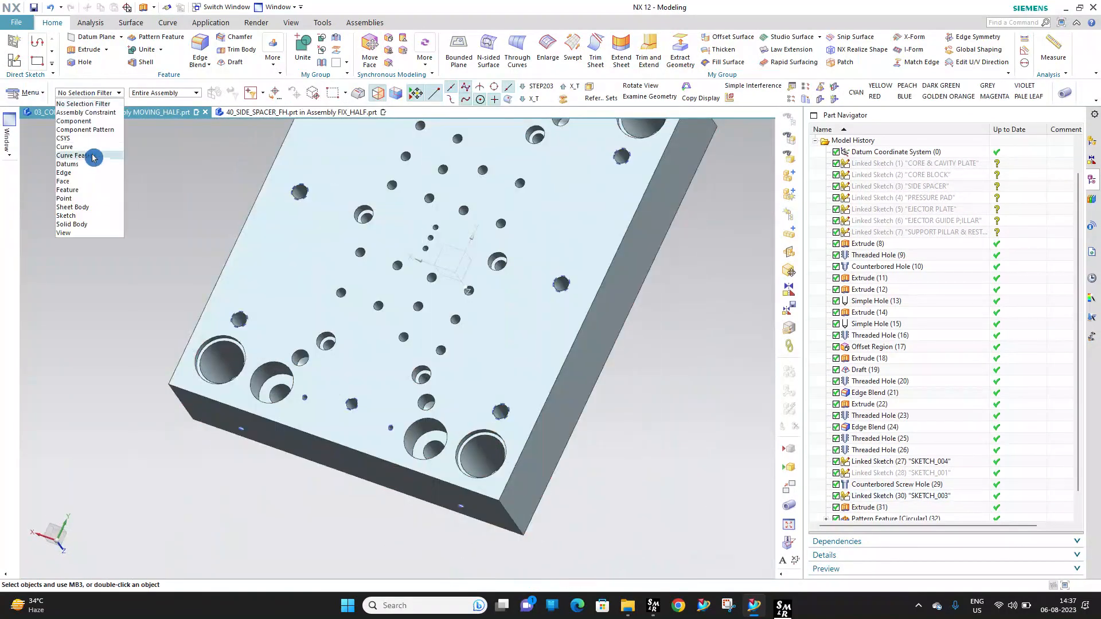
{"action": "left_click", "coordinate": [74, 182]}
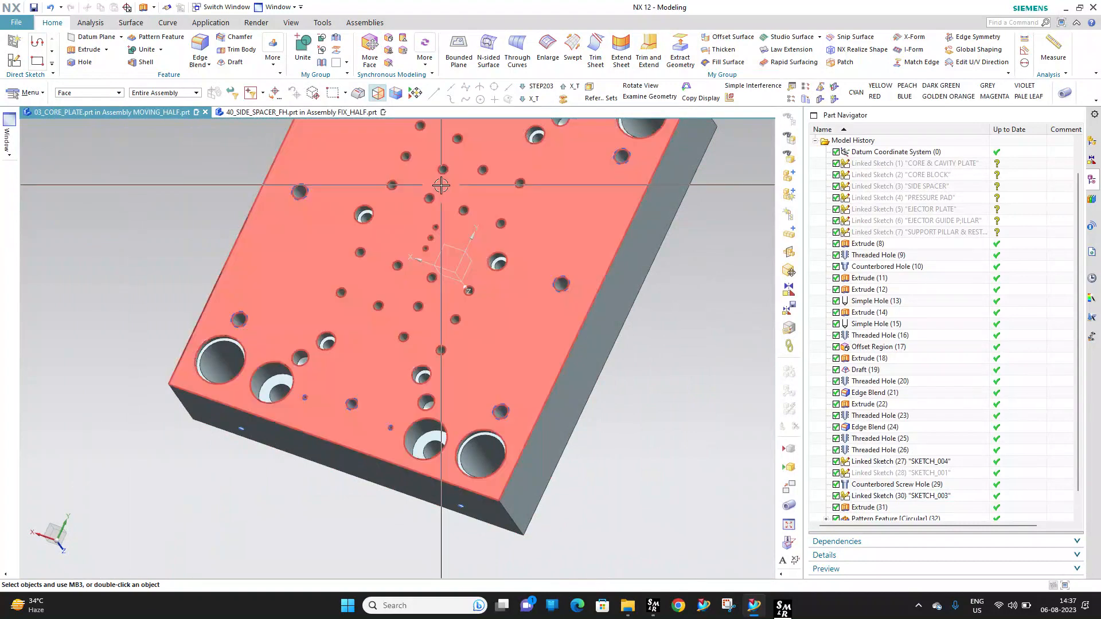
{"action": "left_click", "coordinate": [357, 177]}
{"action": "key", "text": "ctrl+j"}
{"action": "left_click_drag", "start_coordinate": [20, 280], "coordinate": [420, 292]}
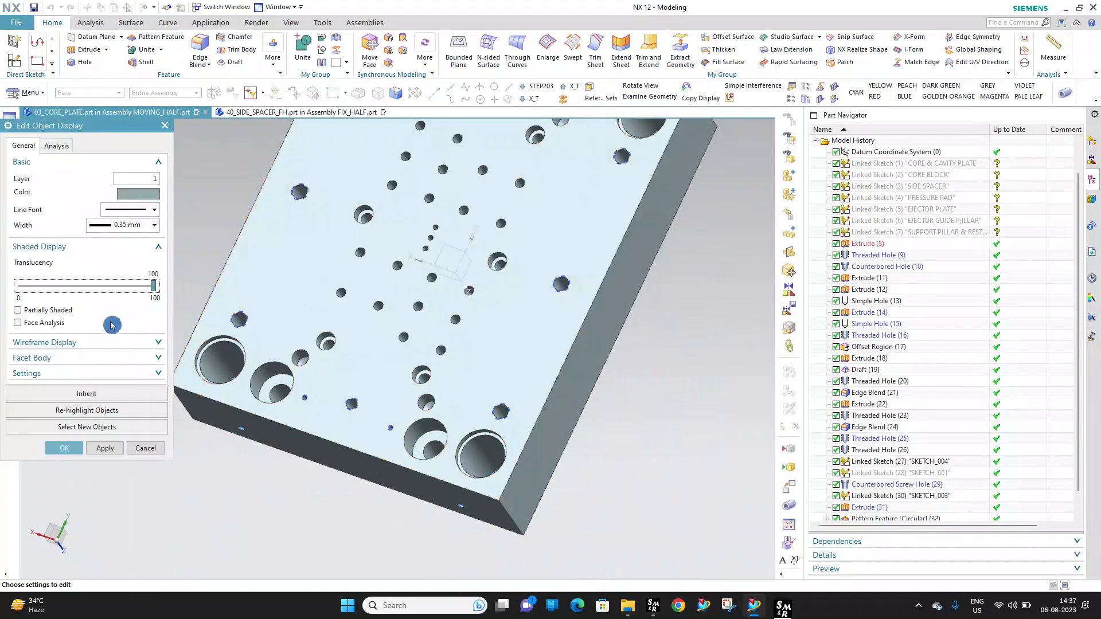
{"action": "middle_click", "coordinate": [293, 245]}
Reselect the core plate's large back face and apply a translucency of 100 to it again
{"action": "left_click", "coordinate": [1095, 142]}
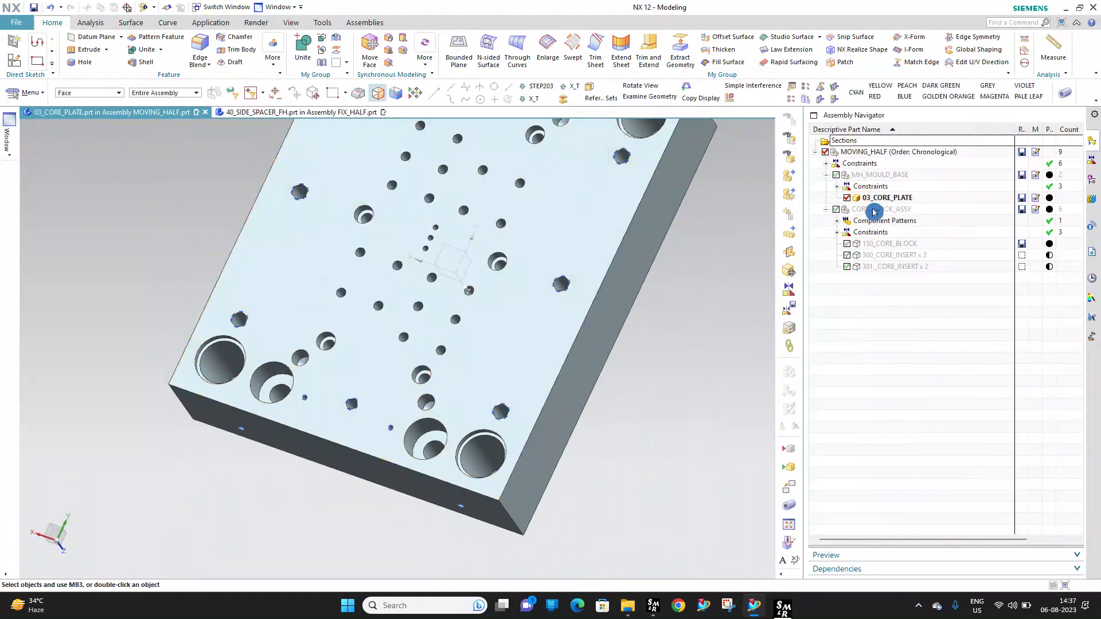
{"action": "right_click", "coordinate": [874, 198]}
{"action": "left_click", "coordinate": [916, 372]}
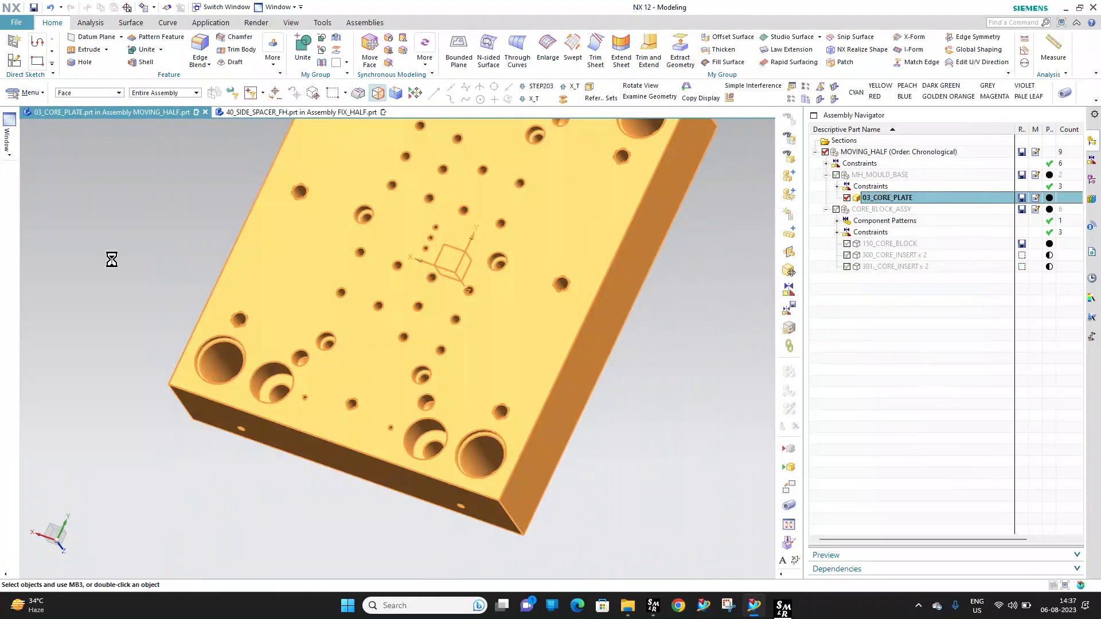
{"action": "left_click", "coordinate": [269, 489]}
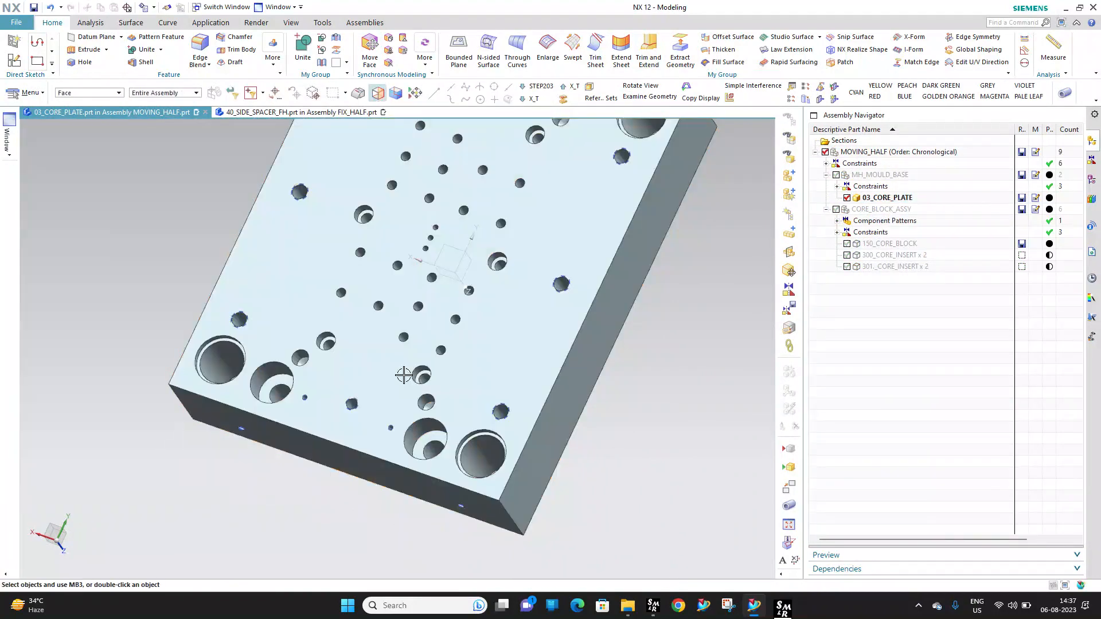
{"action": "left_click", "coordinate": [359, 276]}
{"action": "key", "text": "ctrl+j"}
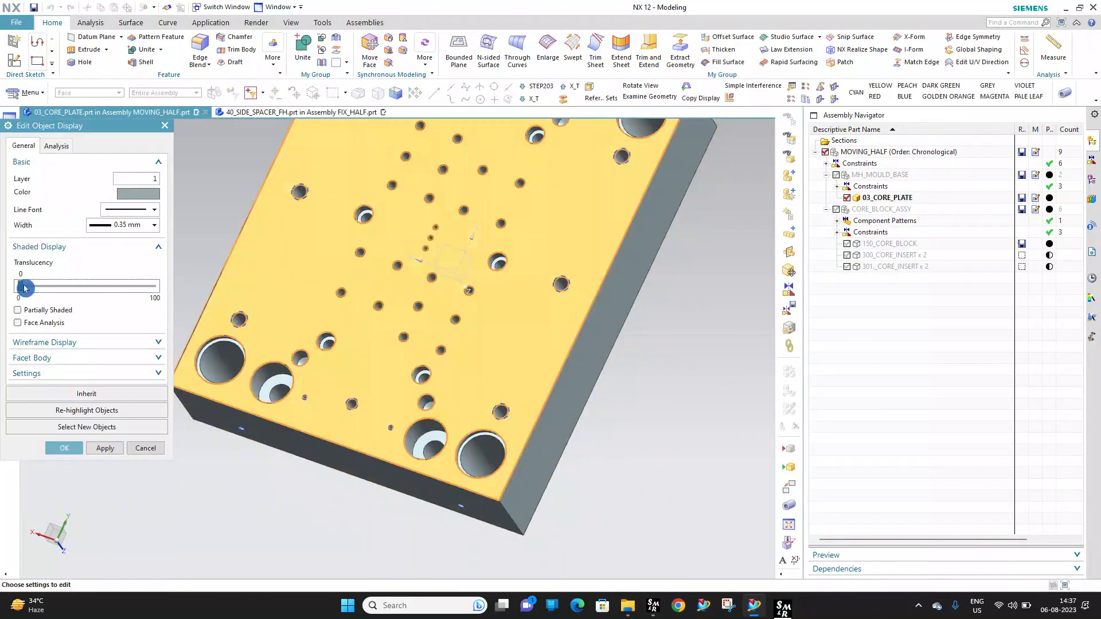
{"action": "left_click_drag", "start_coordinate": [25, 287], "coordinate": [501, 290]}
{"action": "middle_click", "coordinate": [502, 290]}
{"action": "middle_click_drag", "start_coordinate": [475, 222], "coordinate": [504, 257]}
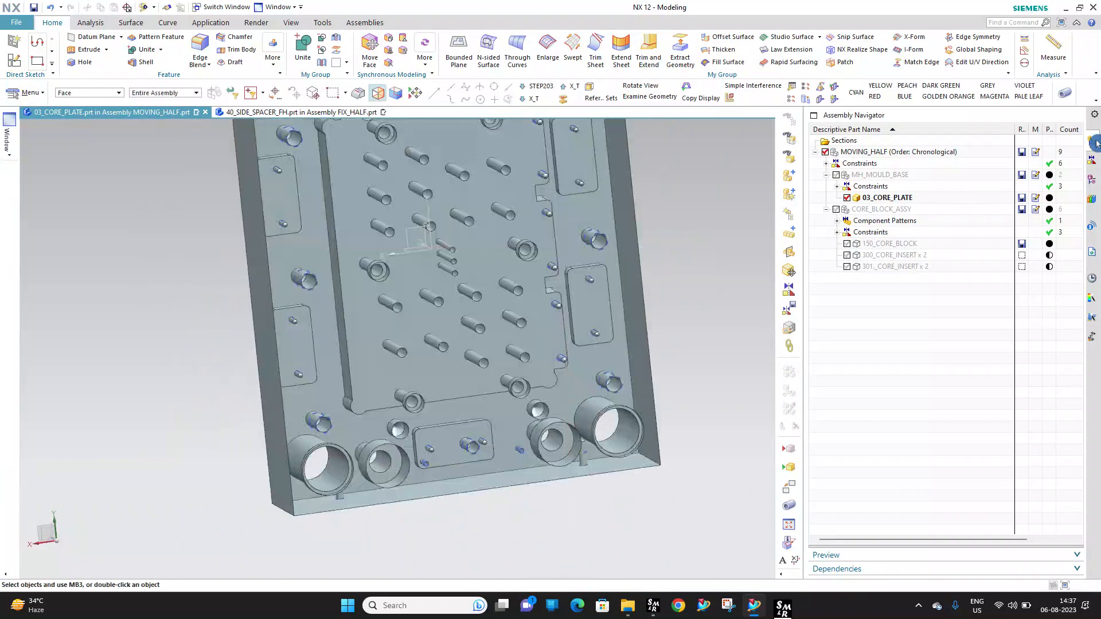
Move the linked SKETCH_001 to the end of the core plate's feature history and show it
{"action": "middle_click_drag", "start_coordinate": [586, 287], "coordinate": [564, 264]}
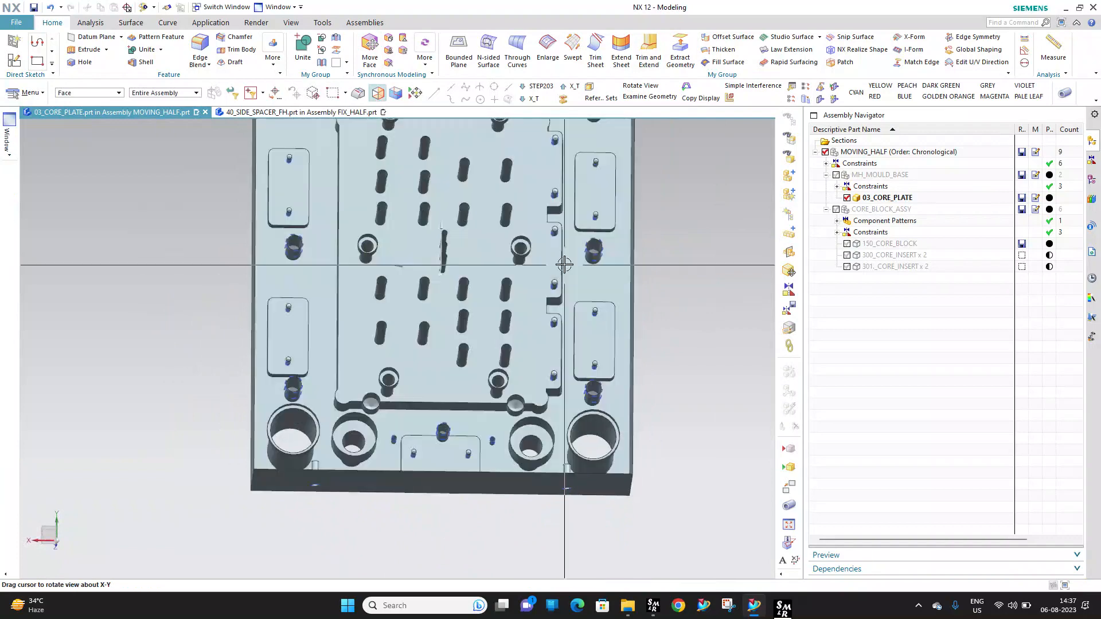
{"action": "left_click", "coordinate": [1093, 175]}
{"action": "scroll", "coordinate": [908, 443], "scroll_direction": "down", "scroll_amount": 1}
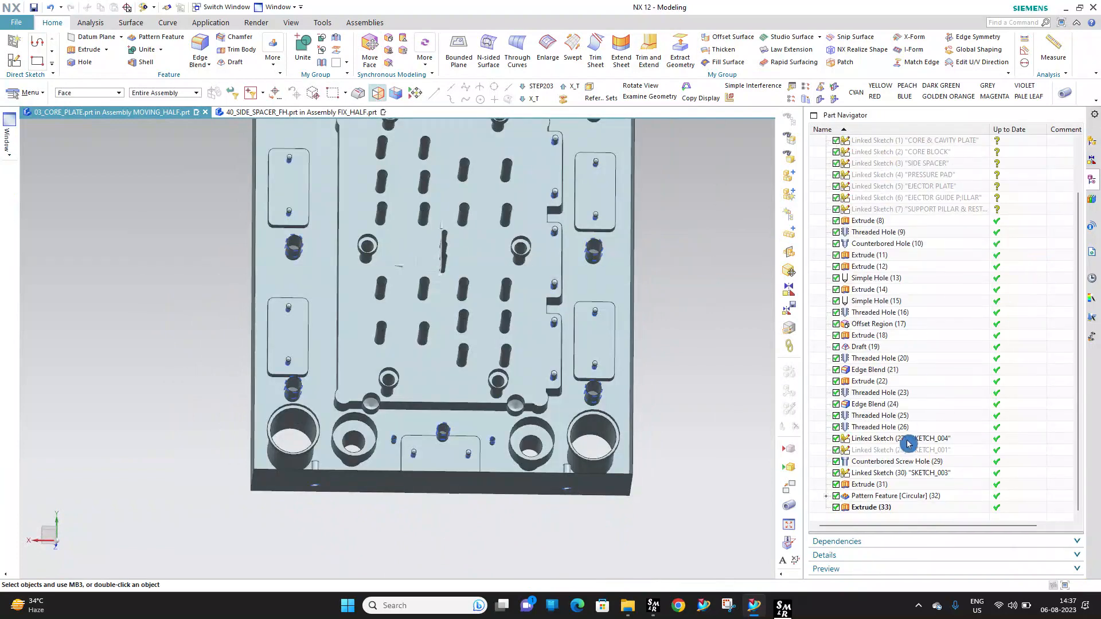
{"action": "left_click_drag", "start_coordinate": [905, 463], "coordinate": [909, 508]}
{"action": "right_click", "coordinate": [910, 507]}
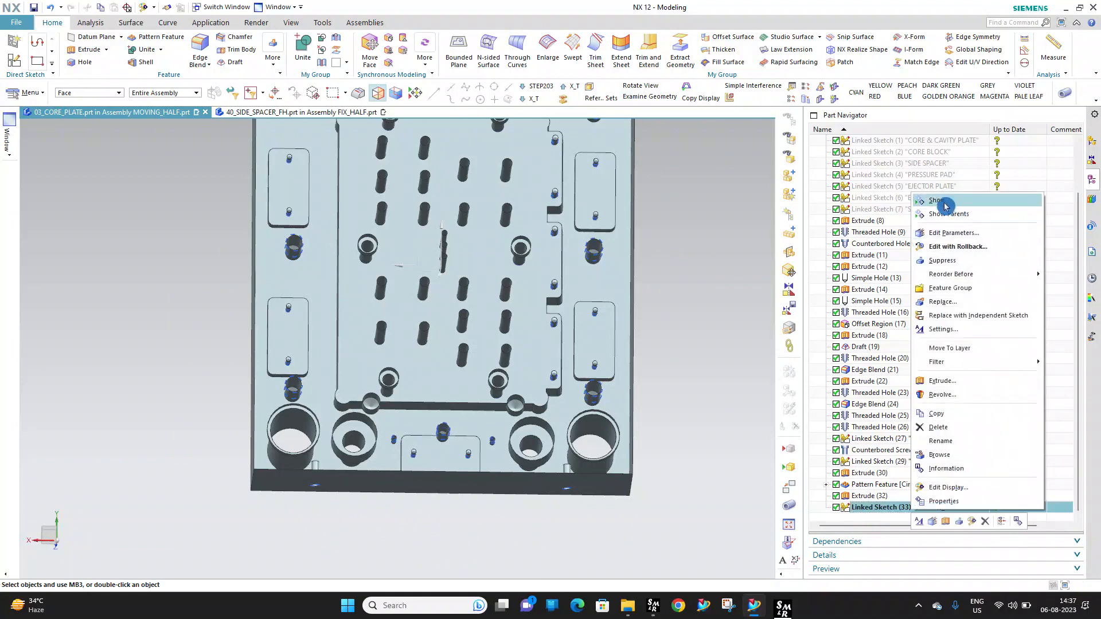
{"action": "left_click", "coordinate": [956, 215]}
Hide the linked sketches SKETCH_003 and SKETCH_004
{"action": "left_click", "coordinate": [918, 461]}
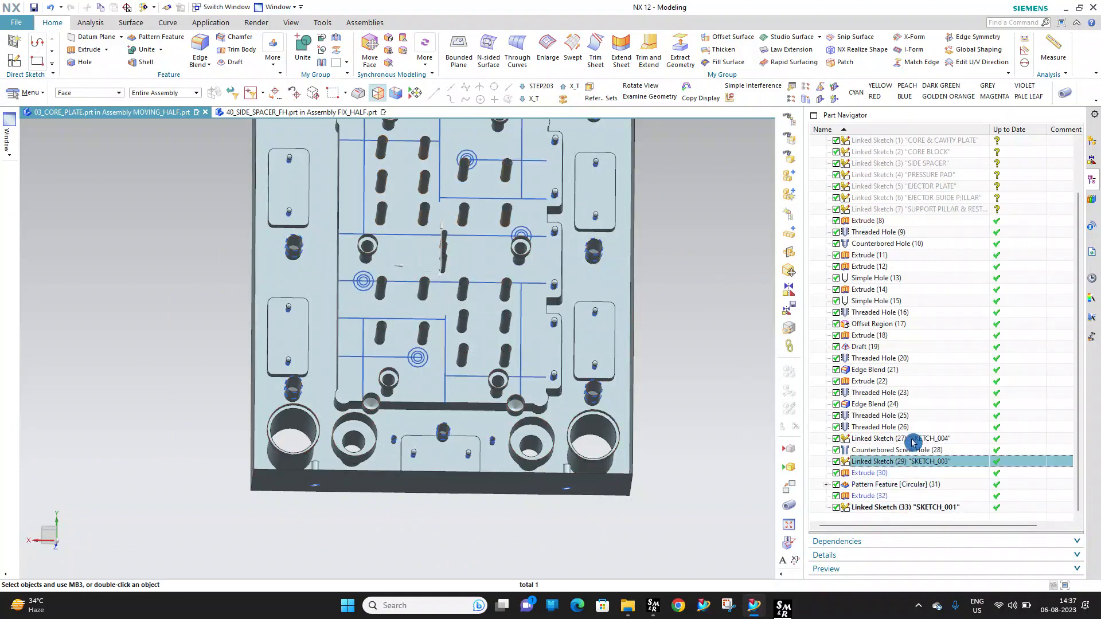
{"action": "left_click", "coordinate": [916, 439], "text": "ctrl"}
{"action": "right_click", "coordinate": [916, 439]}
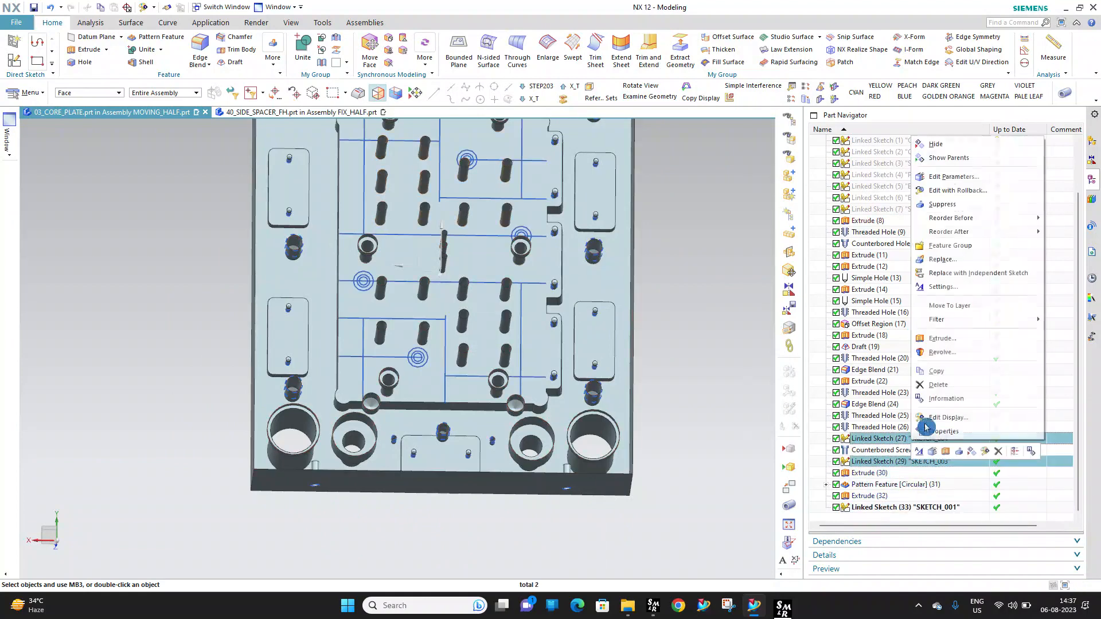
{"action": "left_click", "coordinate": [935, 144]}
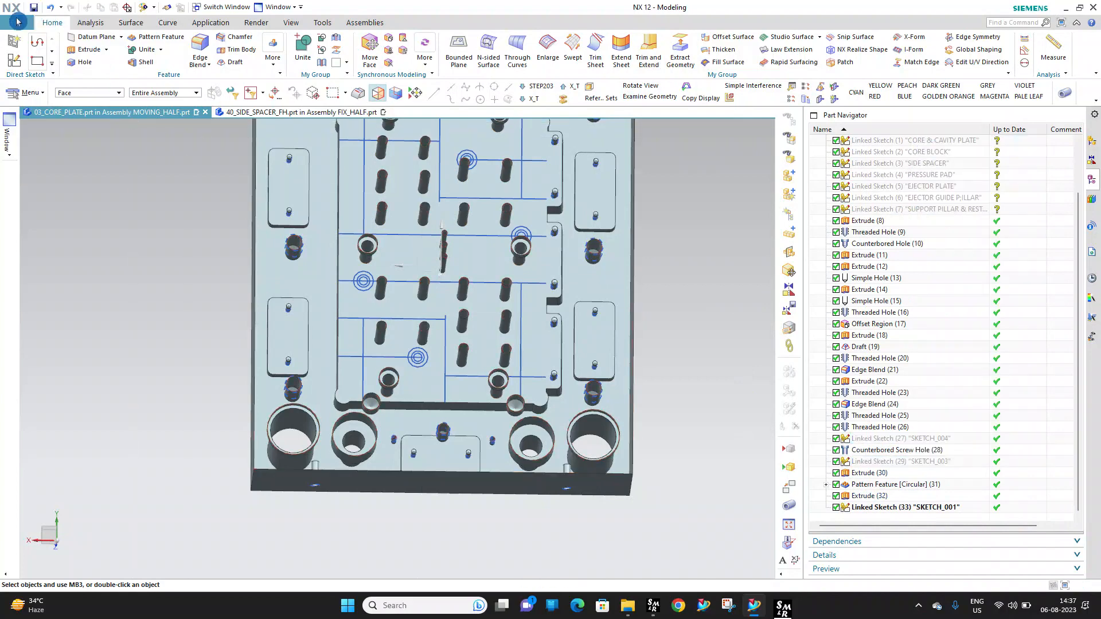
Save all modified parts and top-level assemblies
{"action": "left_click", "coordinate": [18, 22]}
{"action": "mouse_move", "coordinate": [29, 92]}
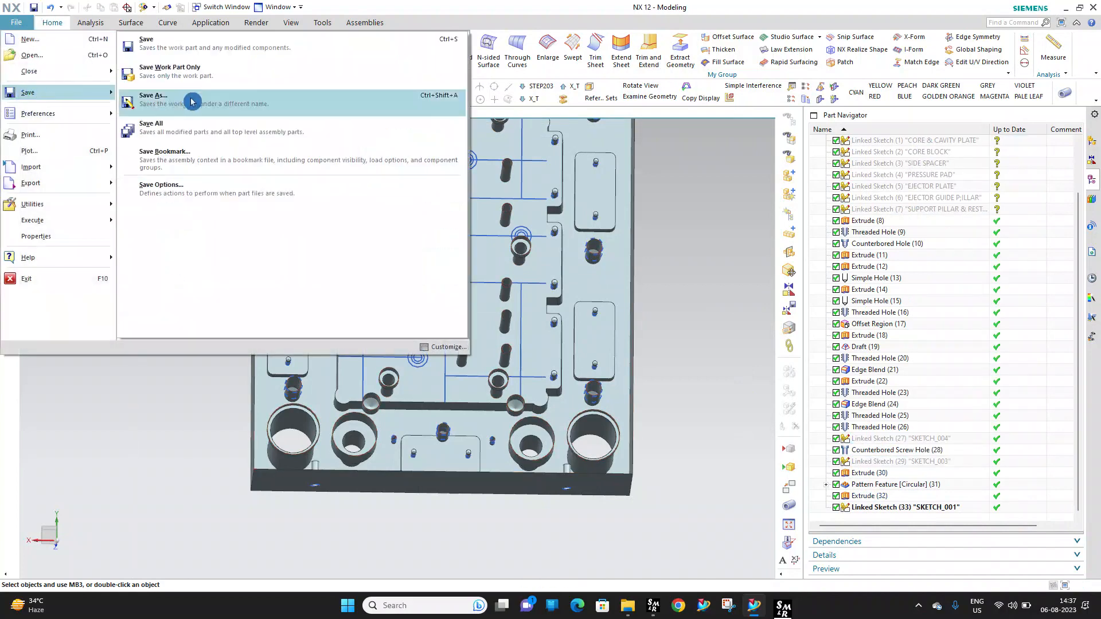
{"action": "left_click", "coordinate": [179, 125]}
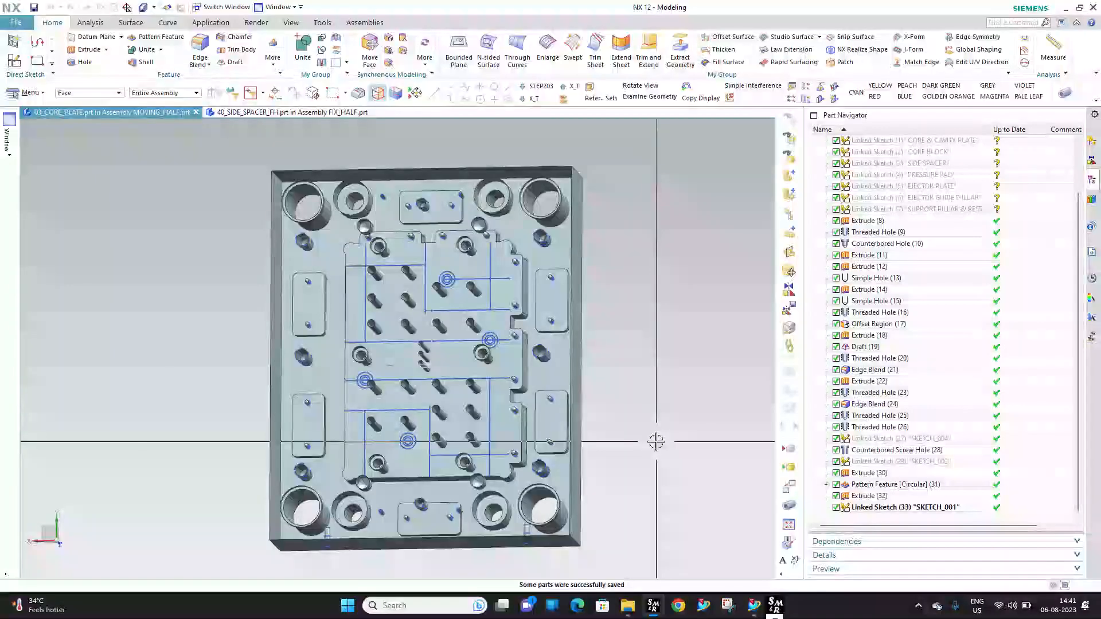
Examine the core plate's pocket and holes from several sides against the displayed channel lines and circles of SKETCH_001
{"action": "scroll", "coordinate": [622, 451], "scroll_direction": "up", "scroll_amount": 3}
{"action": "scroll", "coordinate": [330, 386], "scroll_direction": "down", "scroll_amount": 4}
{"action": "scroll", "coordinate": [290, 401], "scroll_direction": "up", "scroll_amount": 3}
{"action": "middle_click_drag", "start_coordinate": [292, 401], "coordinate": [409, 425]}
{"action": "scroll", "coordinate": [482, 344], "scroll_direction": "down", "scroll_amount": 3}
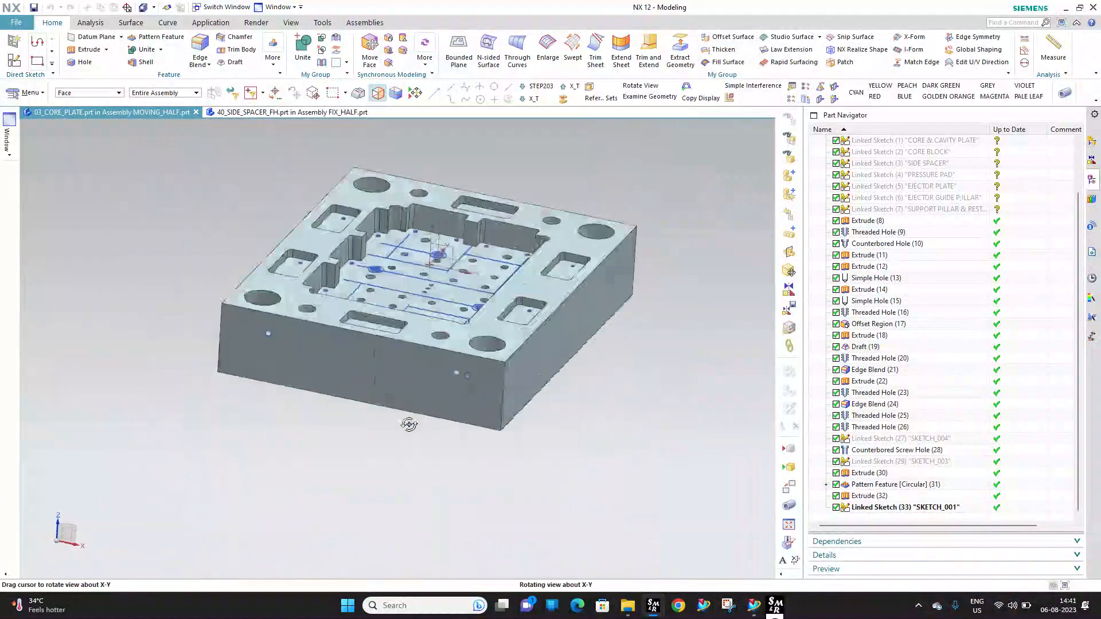
{"action": "middle_click_drag", "start_coordinate": [288, 365], "coordinate": [189, 369]}
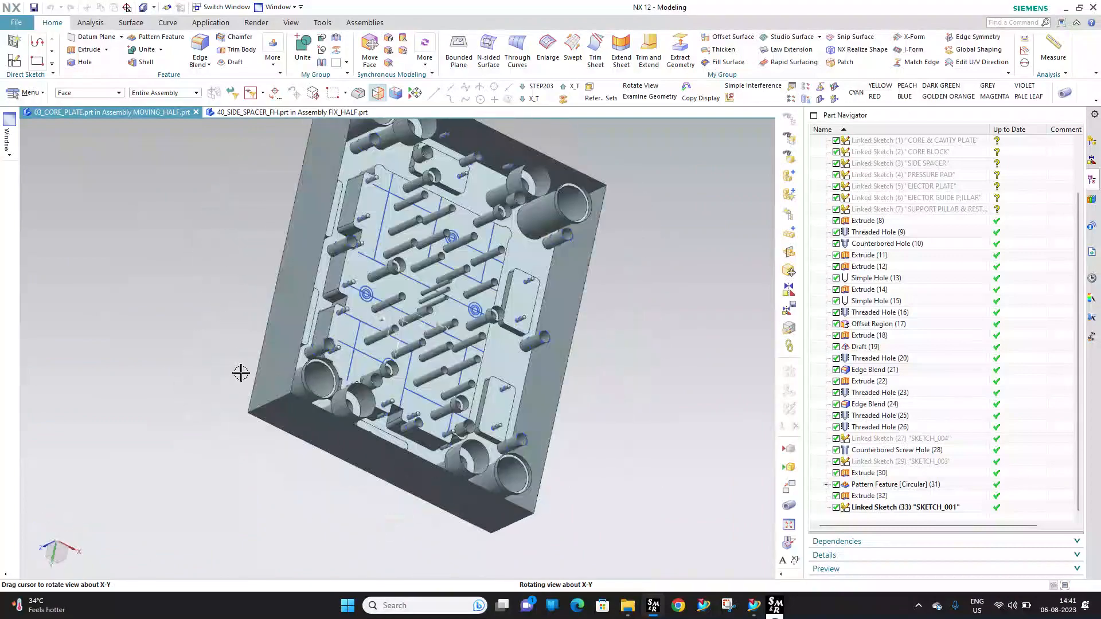
{"action": "middle_click_drag", "start_coordinate": [403, 305], "coordinate": [358, 336]}
{"action": "middle_click_drag", "start_coordinate": [132, 131], "coordinate": [471, 265]}
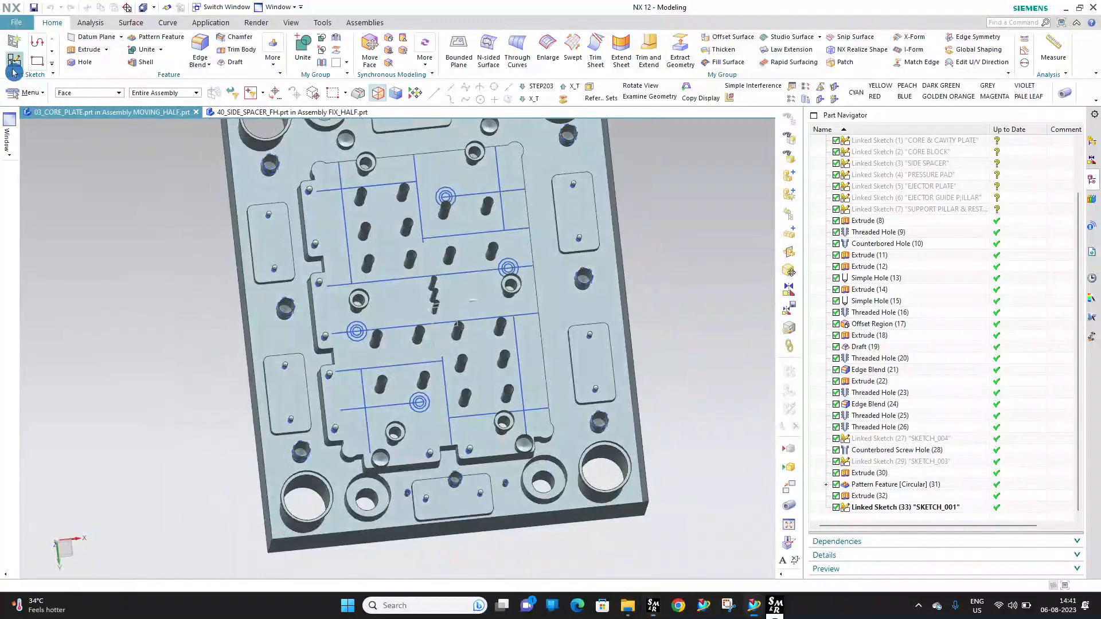
Save the core plate part
{"action": "key", "text": "ctrl+s"}
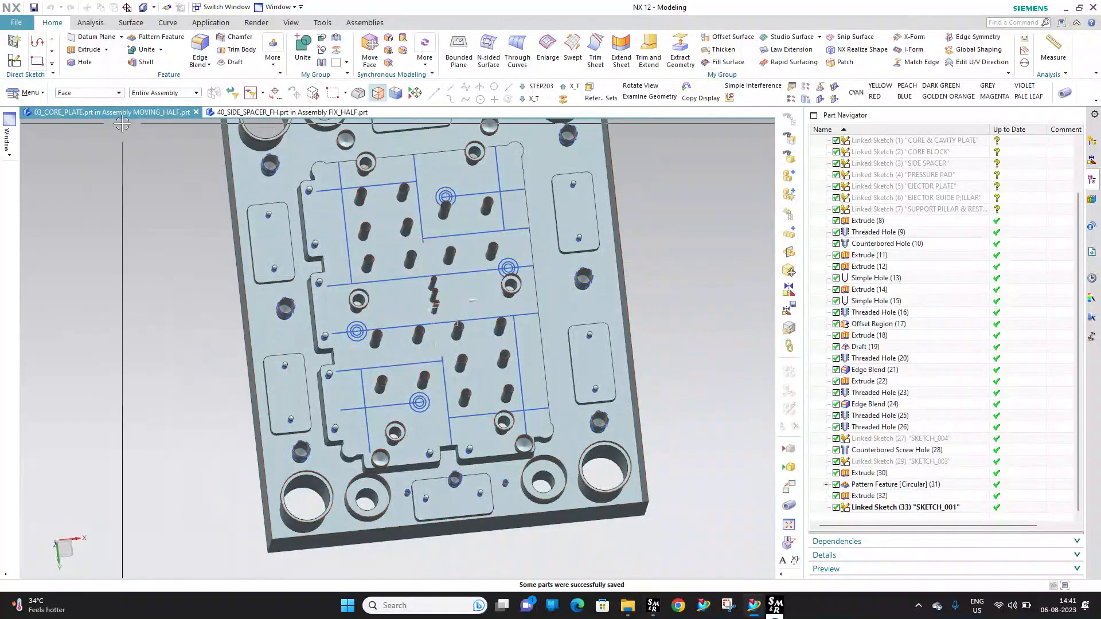
{"action": "left_click", "coordinate": [9, 62]}
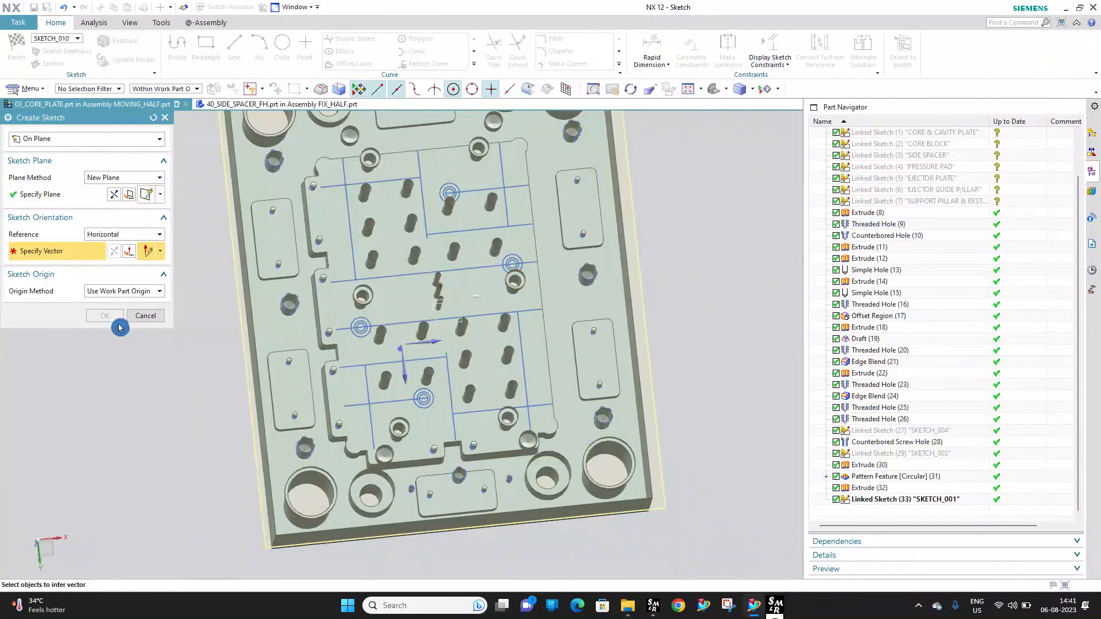
{"action": "left_click", "coordinate": [144, 316]}
Create a datum plane offset 16 mm from the floor face of the core plate's pocket
{"action": "middle_click_drag", "start_coordinate": [497, 317], "coordinate": [533, 199]}
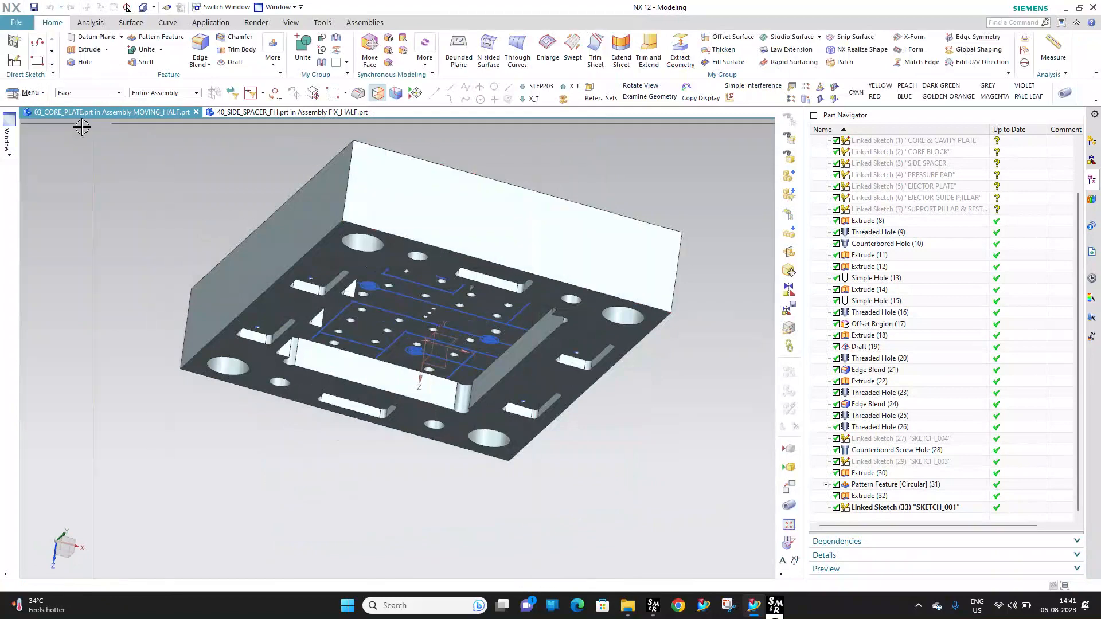
{"action": "scroll", "coordinate": [480, 319], "scroll_direction": "up", "scroll_amount": 5}
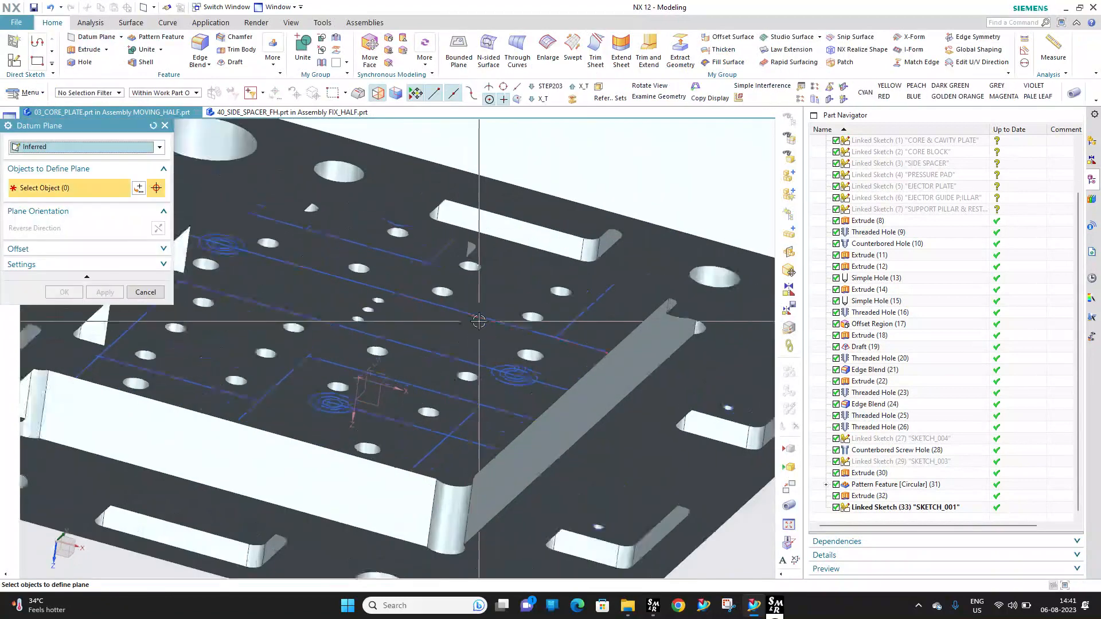
{"action": "left_click", "coordinate": [470, 339]}
{"action": "scroll", "coordinate": [514, 234], "scroll_direction": "down", "scroll_amount": 4}
{"action": "middle_click_drag", "start_coordinate": [514, 234], "coordinate": [487, 330]}
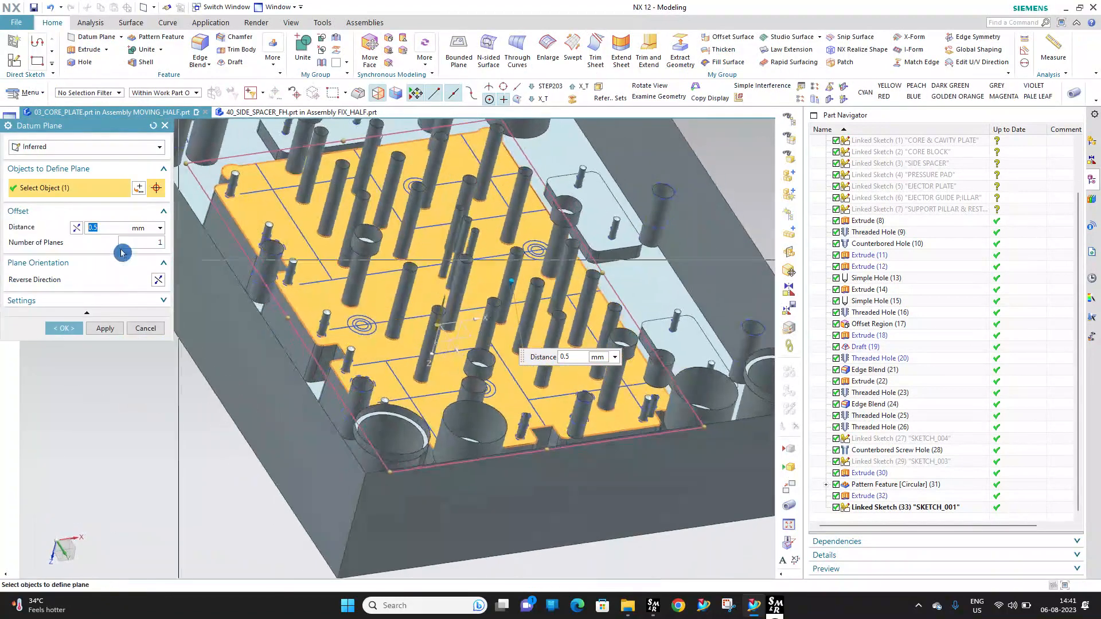
{"action": "left_click", "coordinate": [107, 228]}
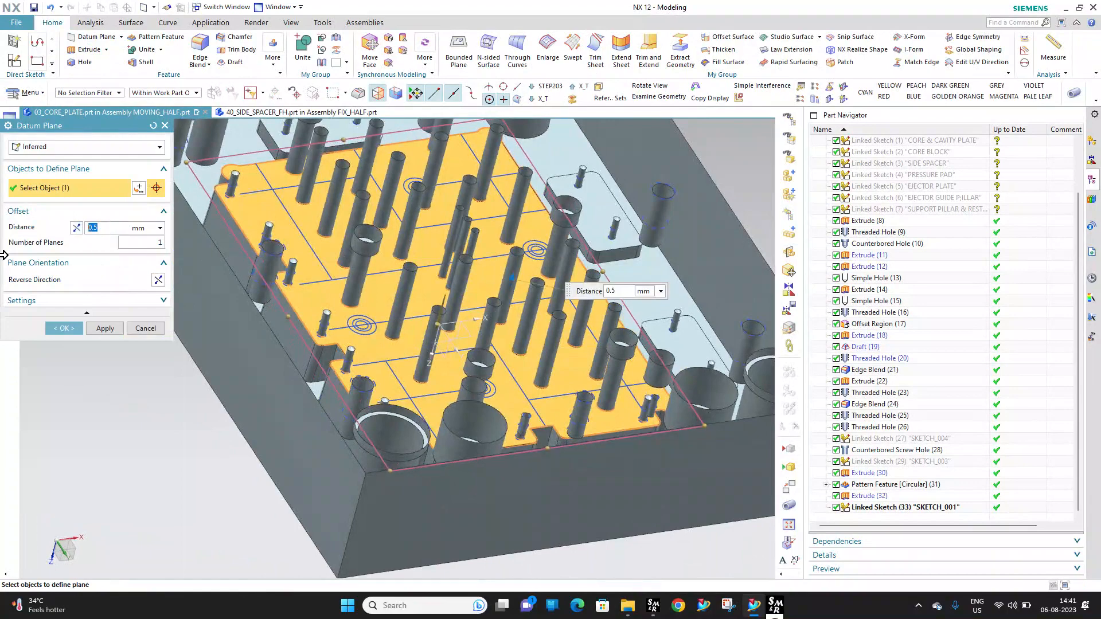
{"action": "type", "text": "16"}
{"action": "key", "text": "Return"}
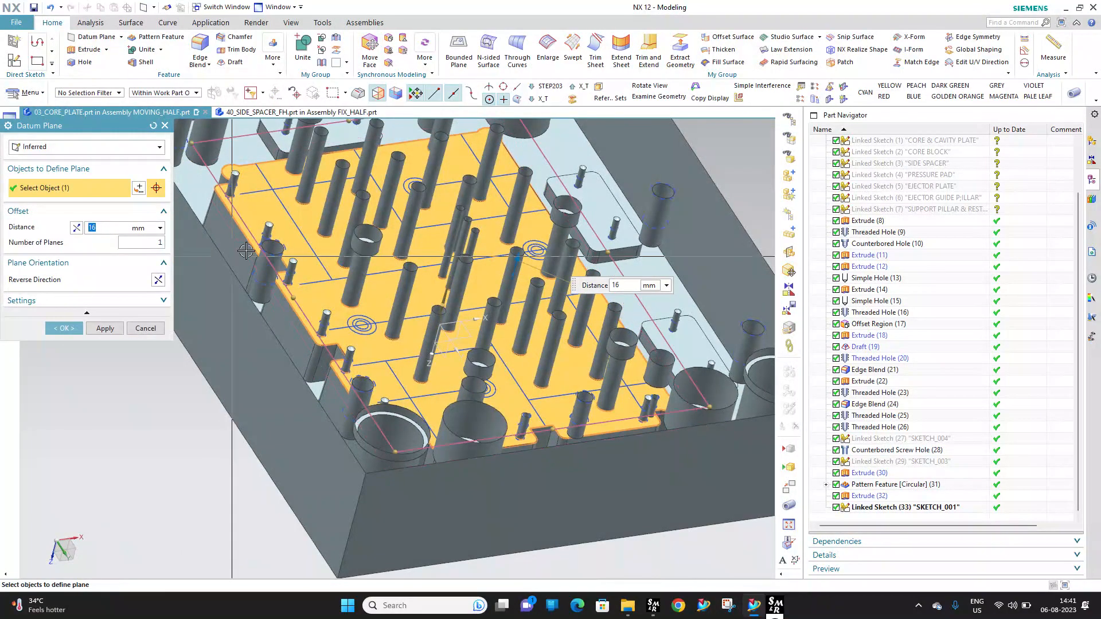
{"action": "middle_click", "coordinate": [275, 261]}
Create a sketch on the new datum plane with its horizontal reference along the X axis, reversing the plane's direction
{"action": "scroll", "coordinate": [422, 305], "scroll_direction": "down", "scroll_amount": 4}
{"action": "middle_click_drag", "start_coordinate": [423, 304], "coordinate": [402, 362]}
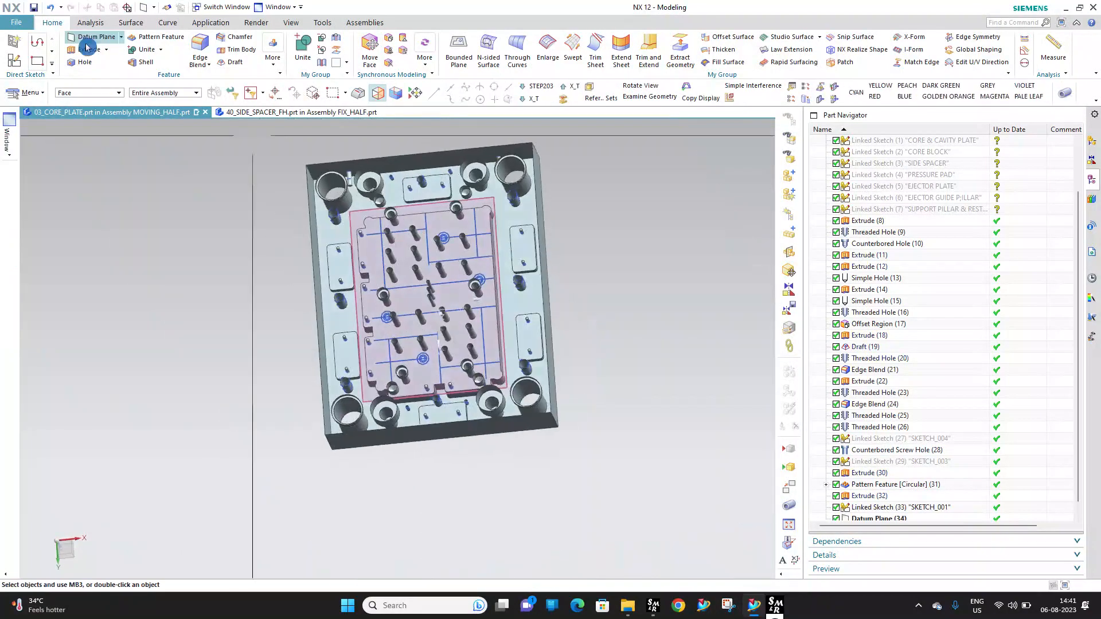
{"action": "left_click", "coordinate": [15, 64]}
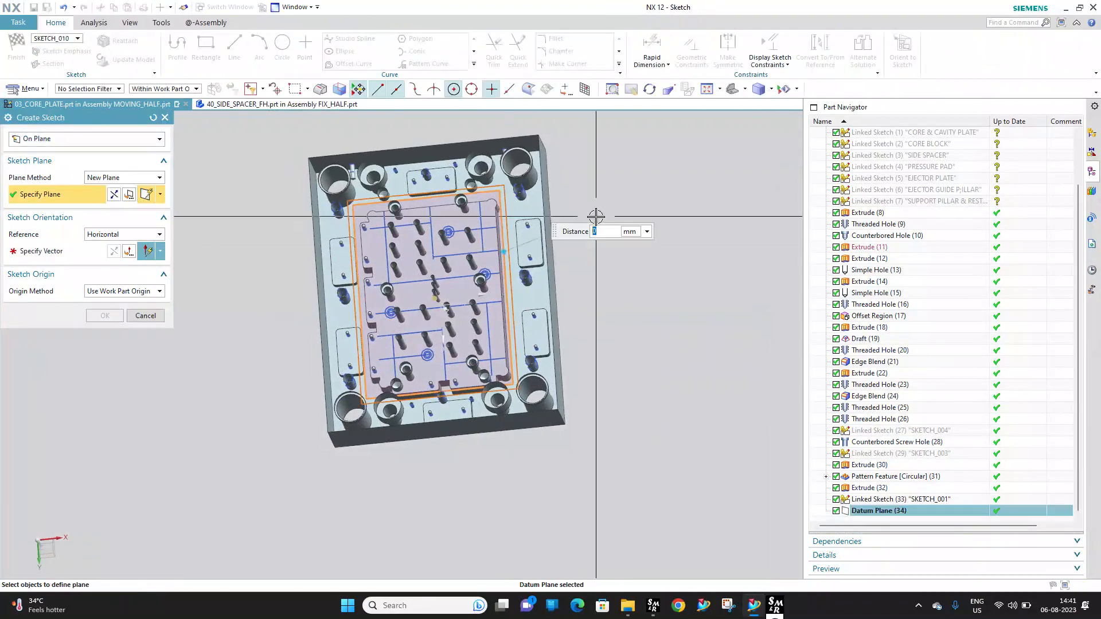
{"action": "left_click", "coordinate": [51, 252]}
{"action": "scroll", "coordinate": [420, 316], "scroll_direction": "up", "scroll_amount": 4}
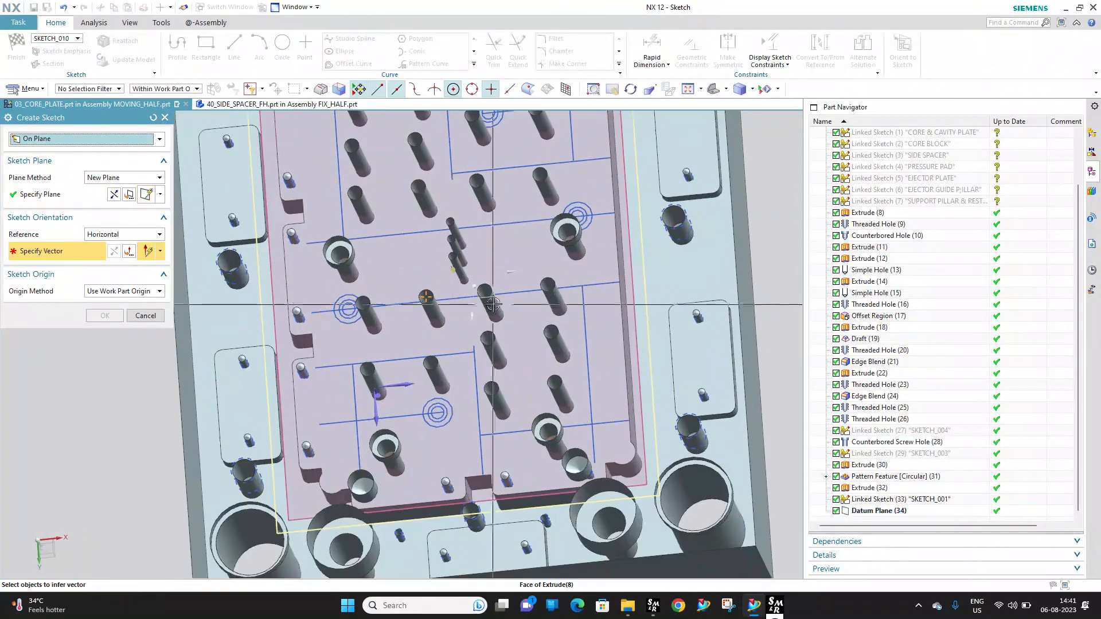
{"action": "left_click", "coordinate": [567, 232]}
{"action": "left_click", "coordinate": [114, 194]}
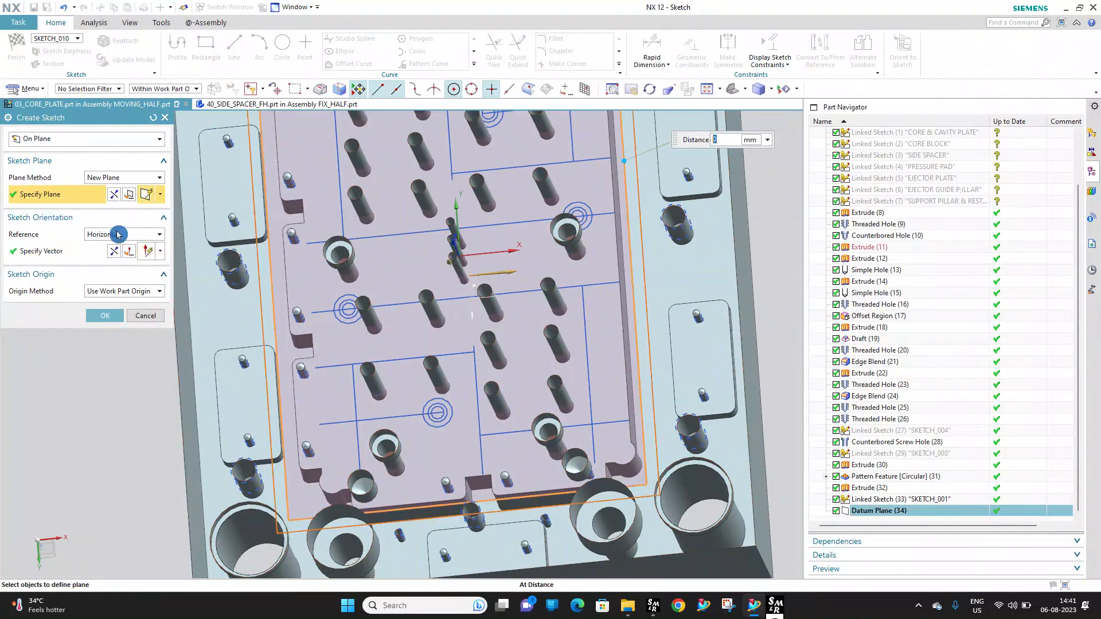
{"action": "middle_click", "coordinate": [232, 228]}
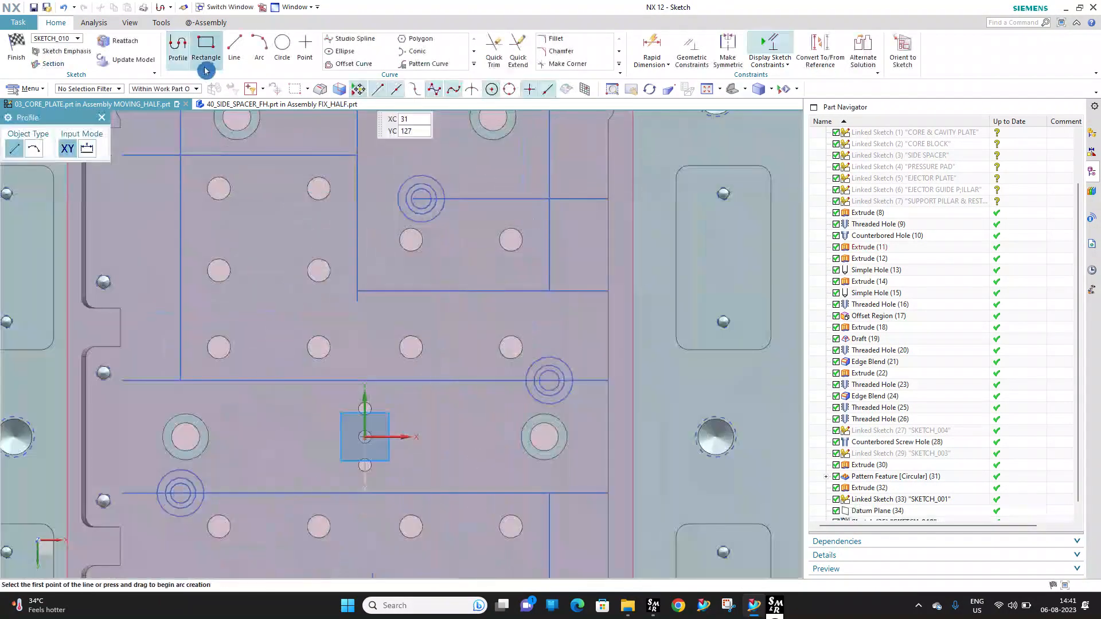
Draw a horizontal line from the centre of SKETCH_001's uppermost circles in the +X direction past the core plate's side edge
{"action": "left_click", "coordinate": [235, 45]}
{"action": "scroll", "coordinate": [453, 190], "scroll_direction": "down", "scroll_amount": 5}
{"action": "scroll", "coordinate": [432, 172], "scroll_direction": "up", "scroll_amount": 9}
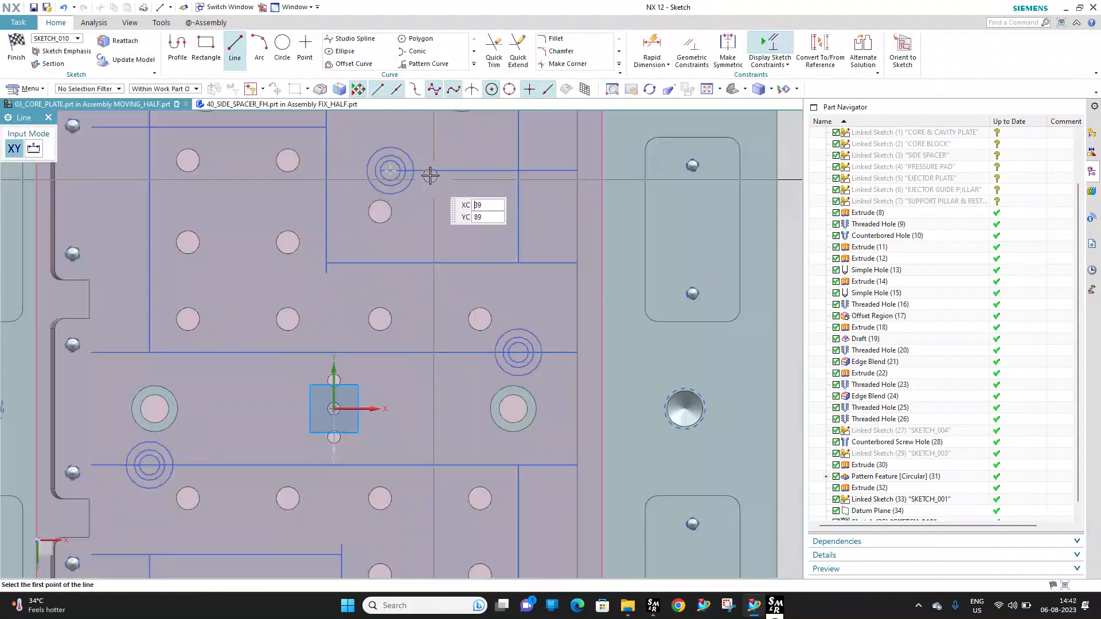
{"action": "left_click", "coordinate": [364, 167]}
{"action": "scroll", "coordinate": [401, 172], "scroll_direction": "down", "scroll_amount": 3}
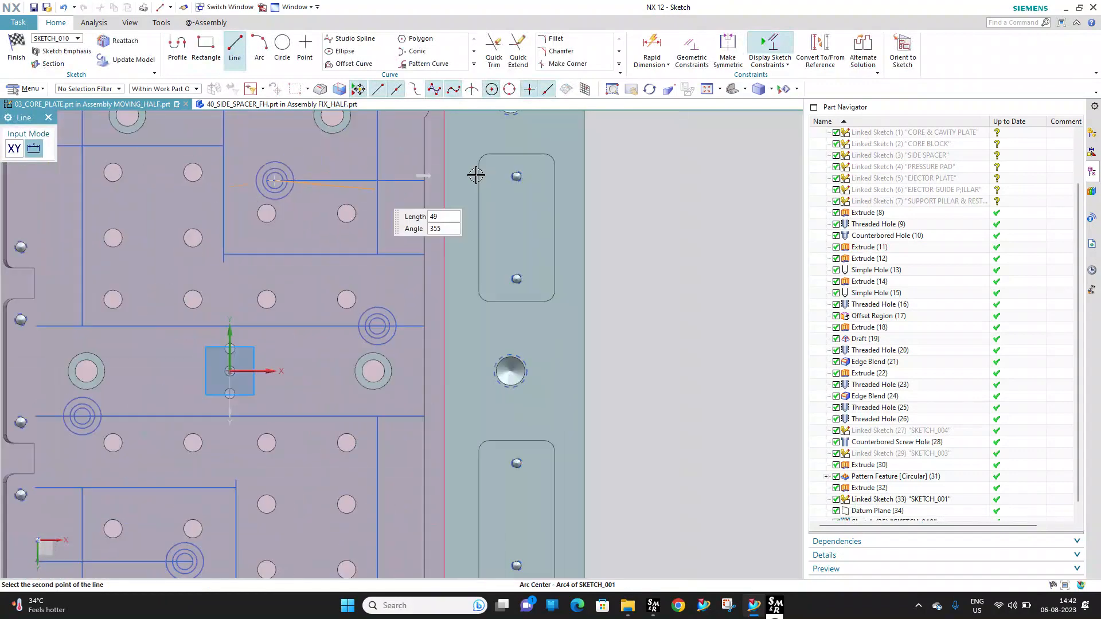
{"action": "left_click", "coordinate": [668, 180]}
Draw horizontal lines past the same side edge from the centres of the two middle circle groups, the lower line about 263 mm long
{"action": "scroll", "coordinate": [414, 315], "scroll_direction": "up", "scroll_amount": 2}
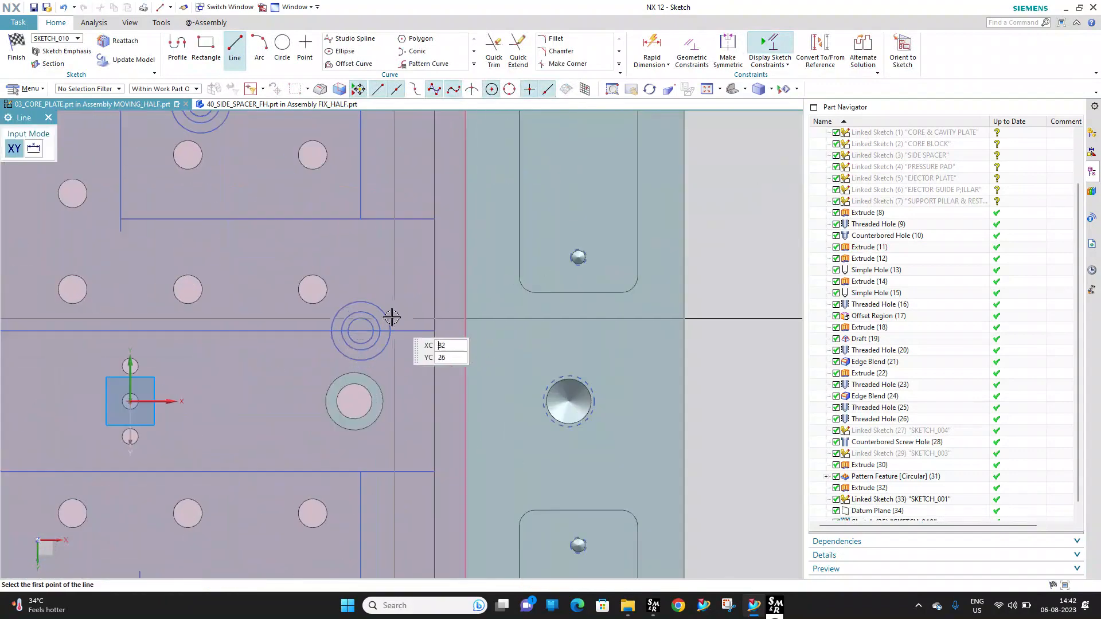
{"action": "left_click", "coordinate": [360, 331]}
{"action": "left_click", "coordinate": [736, 326]}
{"action": "scroll", "coordinate": [423, 187], "scroll_direction": "down", "scroll_amount": 3}
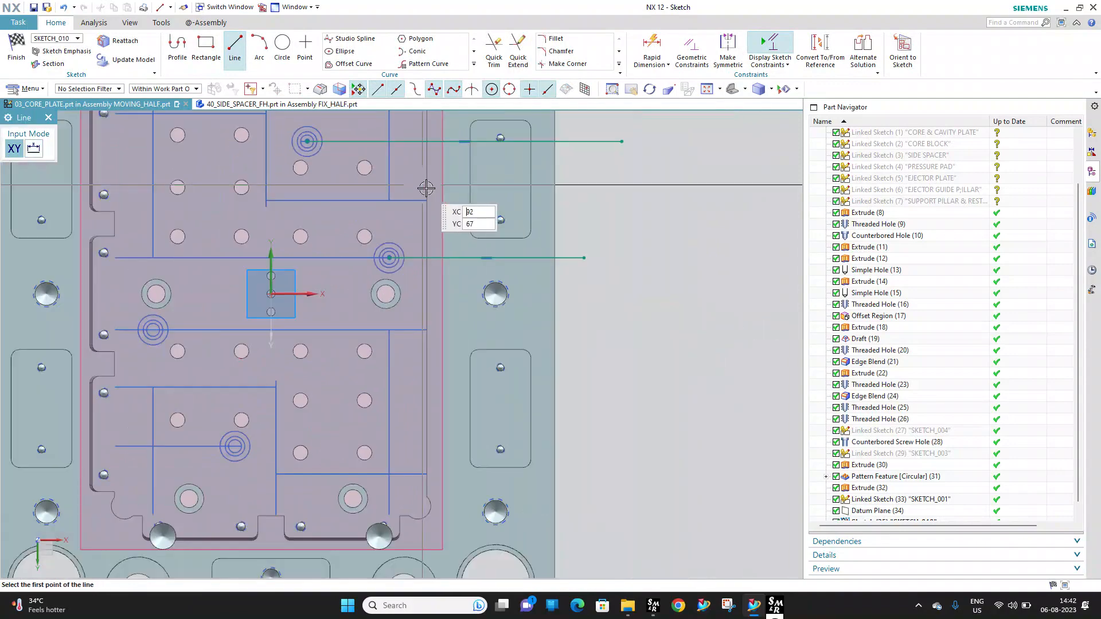
{"action": "left_click", "coordinate": [153, 329]}
{"action": "left_click", "coordinate": [584, 328]}
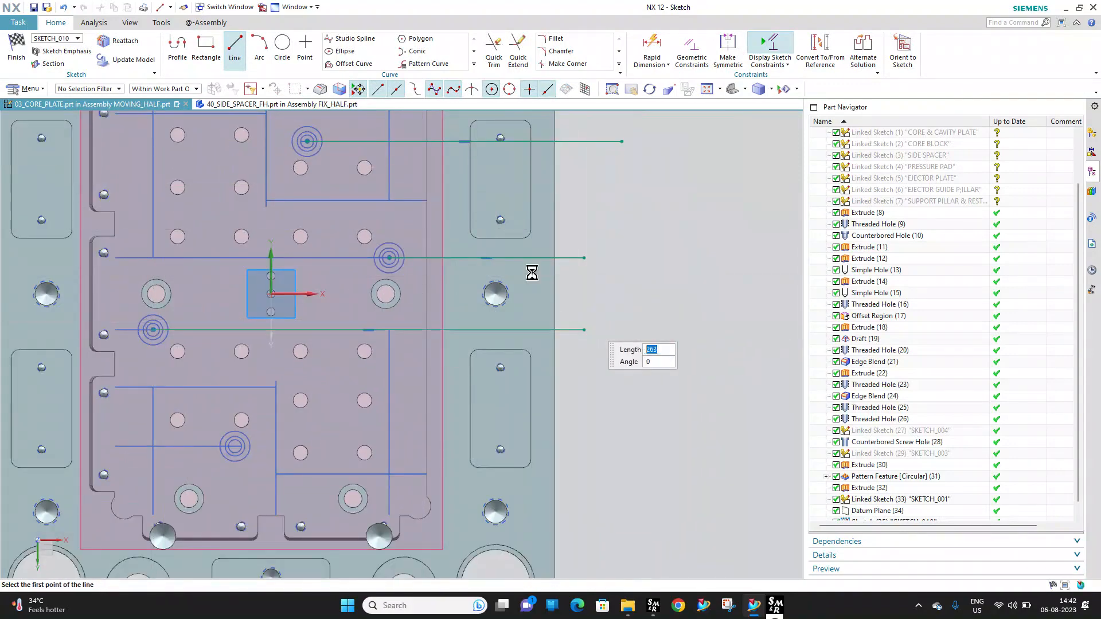
Draw a vertical line from the centre of SKETCH_001's lowest circles down past the core plate's lower edge
{"action": "scroll", "coordinate": [455, 344], "scroll_direction": "up", "scroll_amount": 2}
{"action": "scroll", "coordinate": [454, 344], "scroll_direction": "up", "scroll_amount": 1}
{"action": "left_click", "coordinate": [114, 376]}
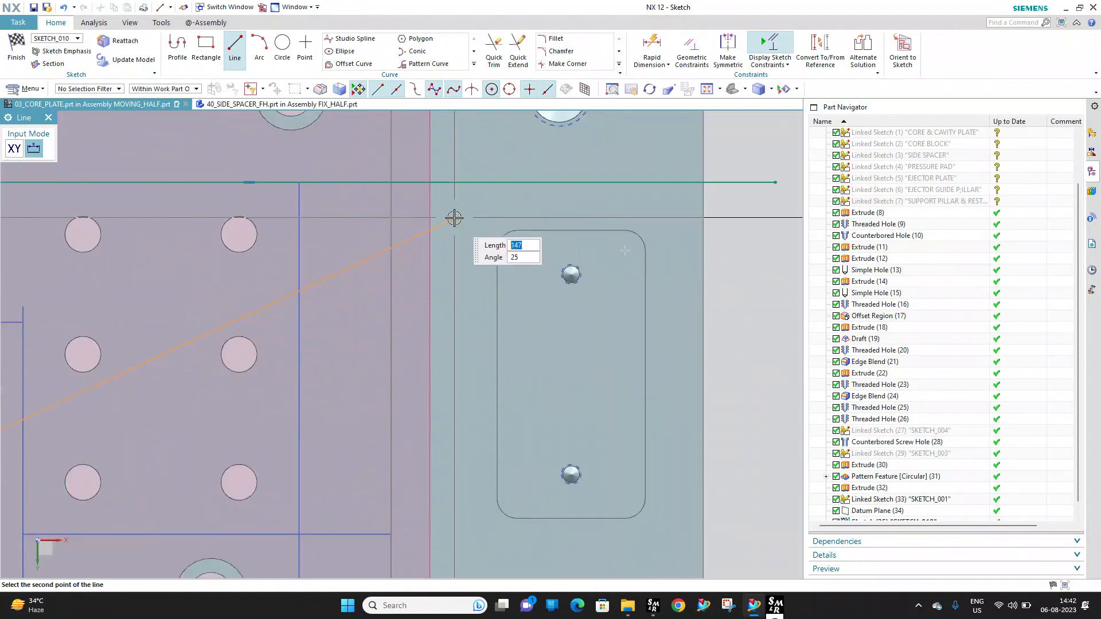
{"action": "scroll", "coordinate": [441, 224], "scroll_direction": "down", "scroll_amount": 5}
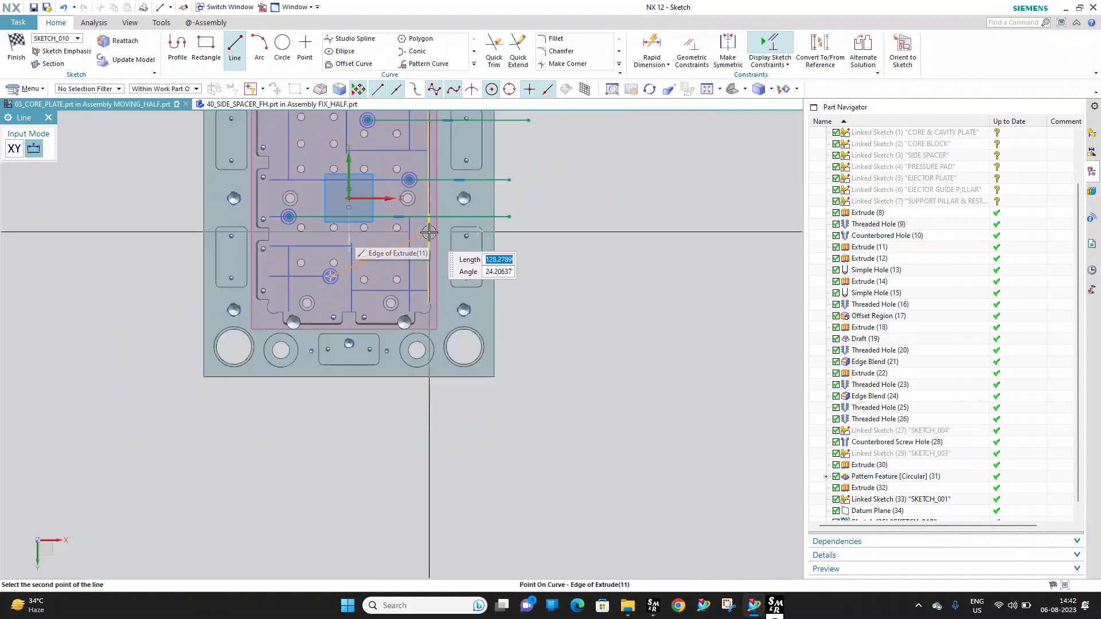
{"action": "left_click", "coordinate": [329, 405]}
{"action": "scroll", "coordinate": [364, 275], "scroll_direction": "up", "scroll_amount": 3}
{"action": "scroll", "coordinate": [367, 269], "scroll_direction": "down", "scroll_amount": 2}
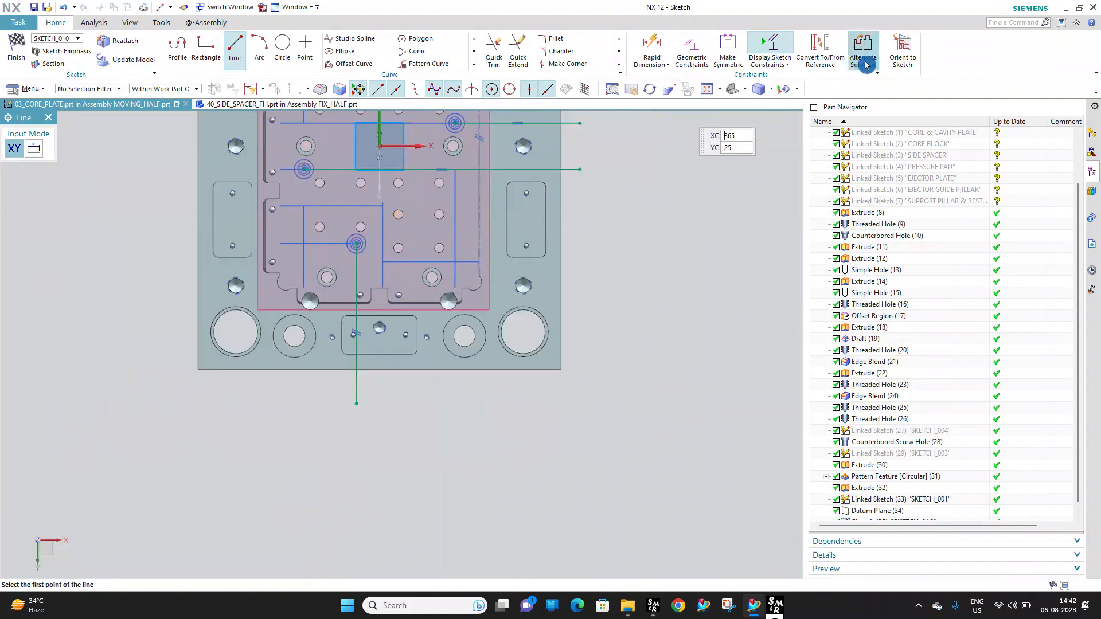
Constrain the vertical line's lower endpoint onto the core plate's lower edge with a Point on Curve constraint
{"action": "left_click", "coordinate": [692, 46]}
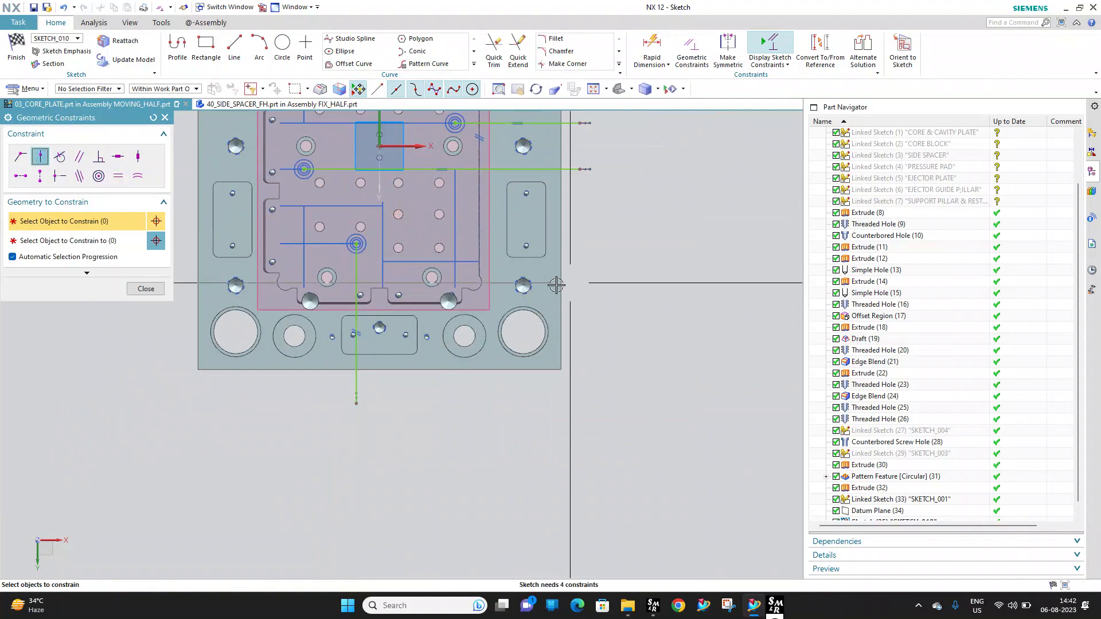
{"action": "left_click", "coordinate": [356, 393]}
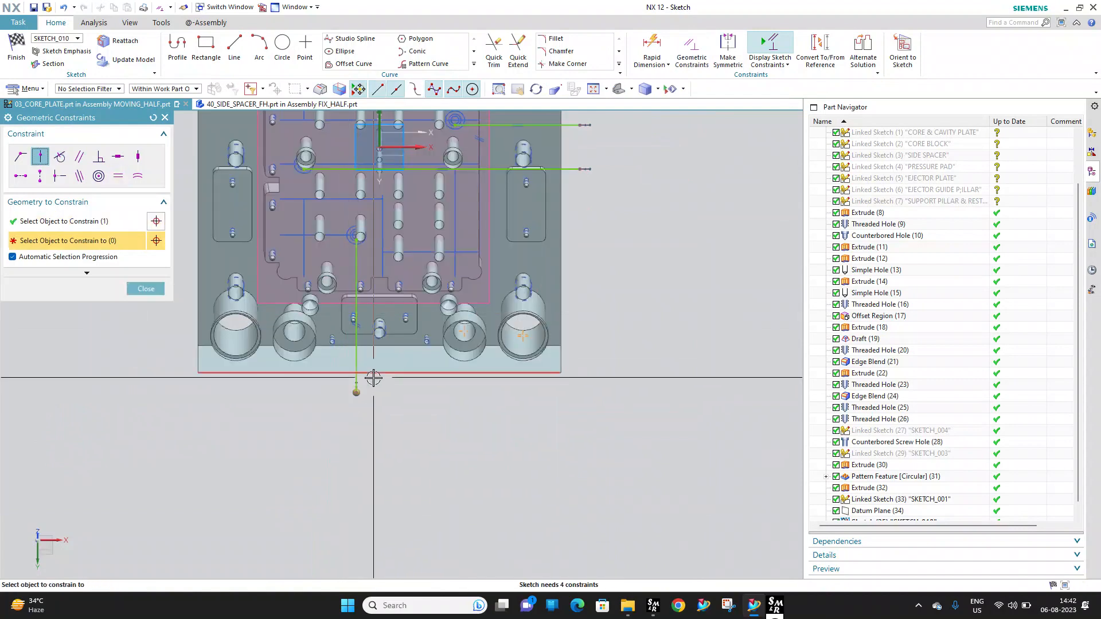
{"action": "left_click", "coordinate": [373, 378]}
{"action": "scroll", "coordinate": [410, 258], "scroll_direction": "up", "scroll_amount": 2}
{"action": "scroll", "coordinate": [529, 298], "scroll_direction": "down", "scroll_amount": 5}
Constrain the outer endpoints of the three horizontal lines onto the core plate's side edge with Point on Curve constraints
{"action": "left_click", "coordinate": [694, 51]}
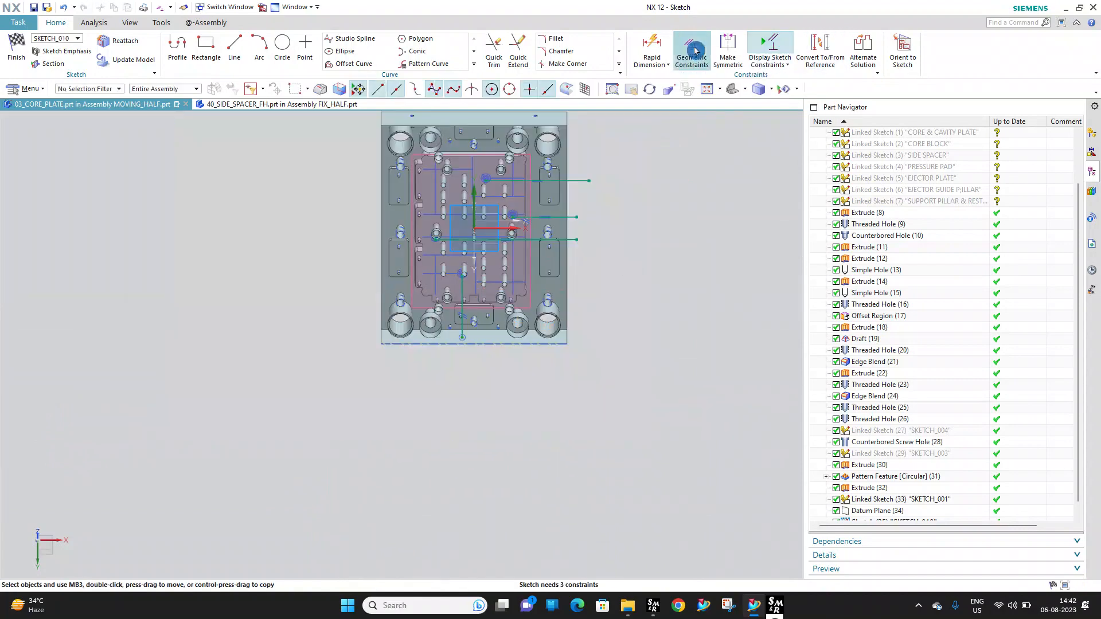
{"action": "scroll", "coordinate": [589, 222], "scroll_direction": "up", "scroll_amount": 4}
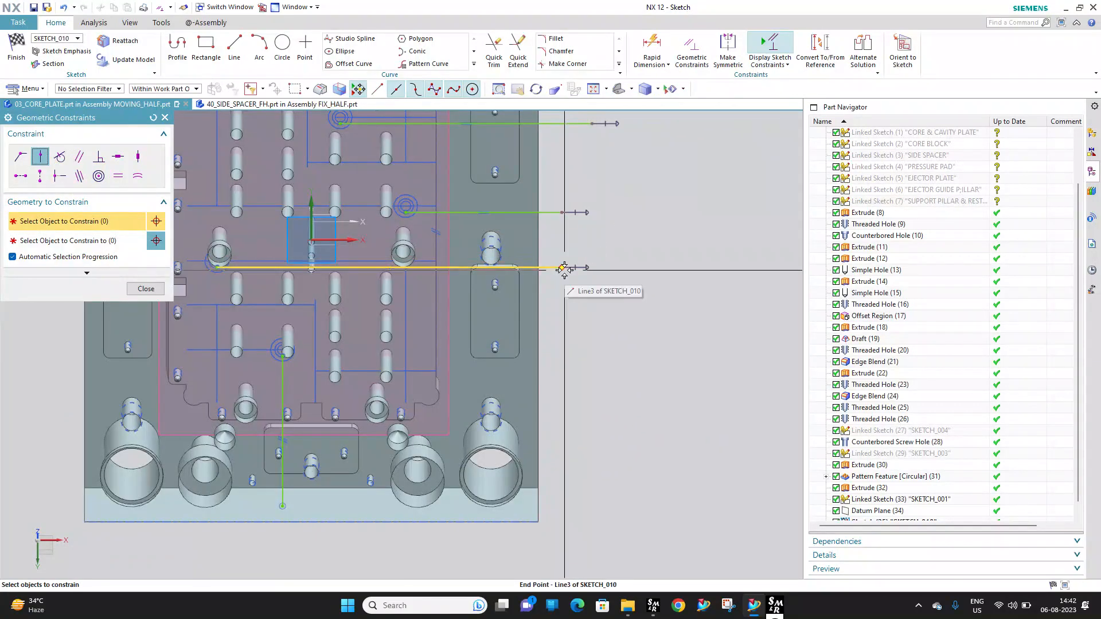
{"action": "left_click", "coordinate": [562, 268]}
{"action": "middle_click_drag", "start_coordinate": [521, 310], "coordinate": [540, 305]}
{"action": "left_click", "coordinate": [556, 216]}
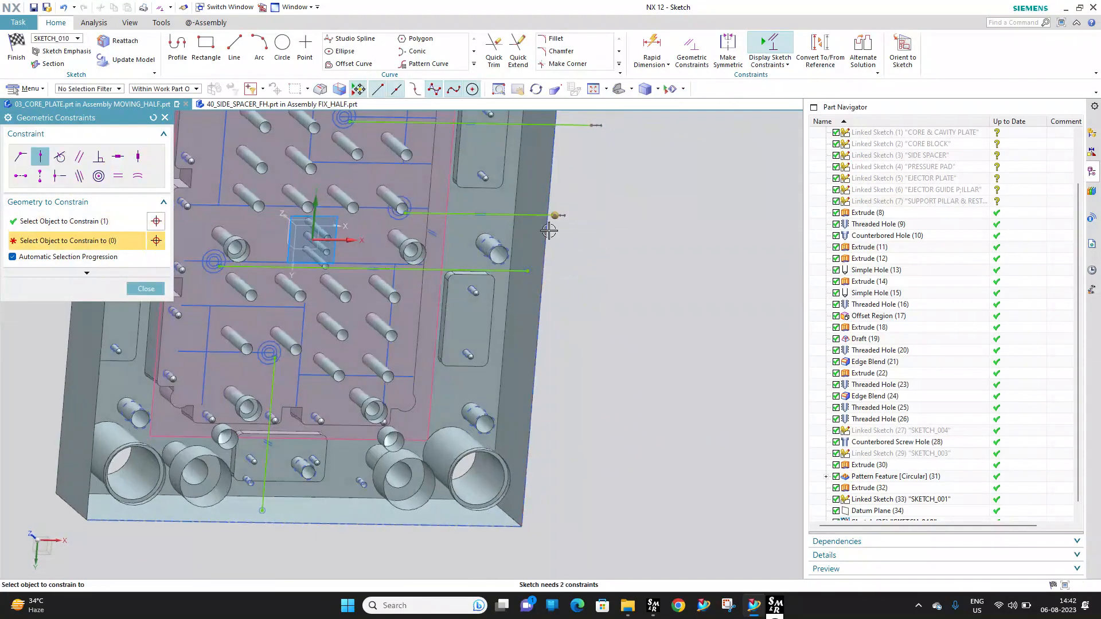
{"action": "left_click", "coordinate": [547, 230]}
{"action": "scroll", "coordinate": [593, 119], "scroll_direction": "up", "scroll_amount": 2}
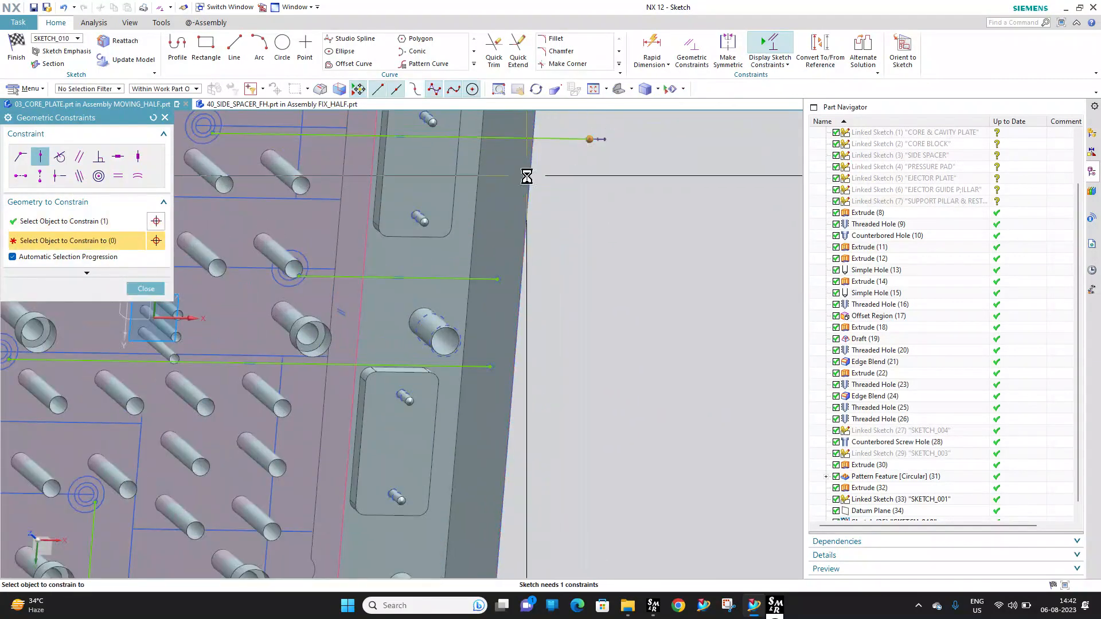
{"action": "left_click", "coordinate": [529, 178]}
{"action": "key", "text": "Escape"}
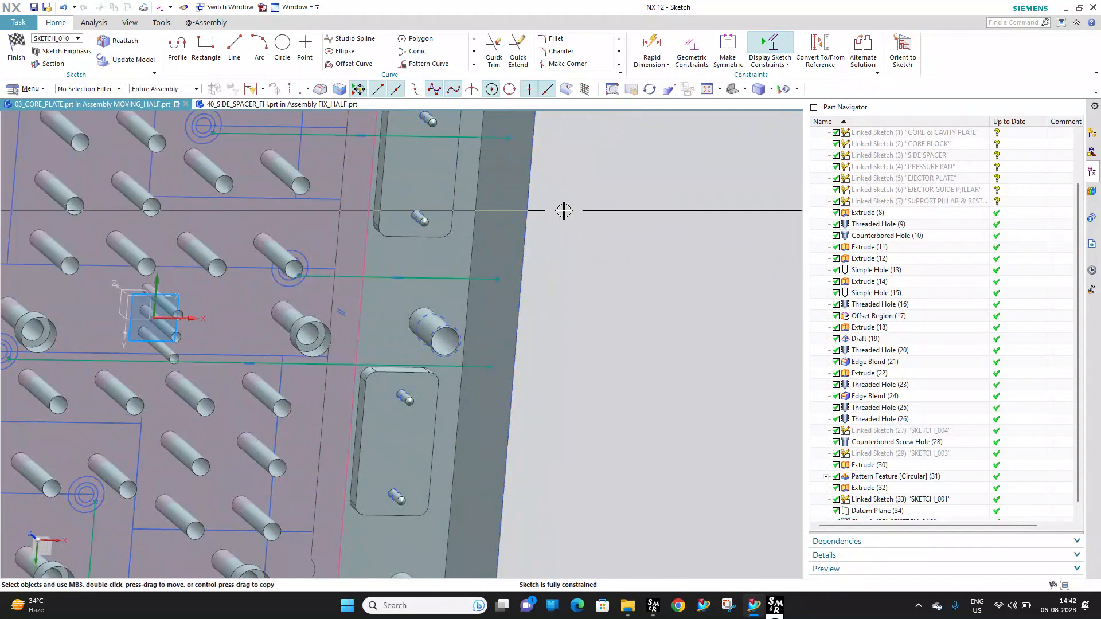
Delete the parallel constraint on the line running to the plate's lower edge and apply a Vertical constraint to that line instead
{"action": "key", "text": "F8"}
{"action": "scroll", "coordinate": [474, 194], "scroll_direction": "down", "scroll_amount": 3}
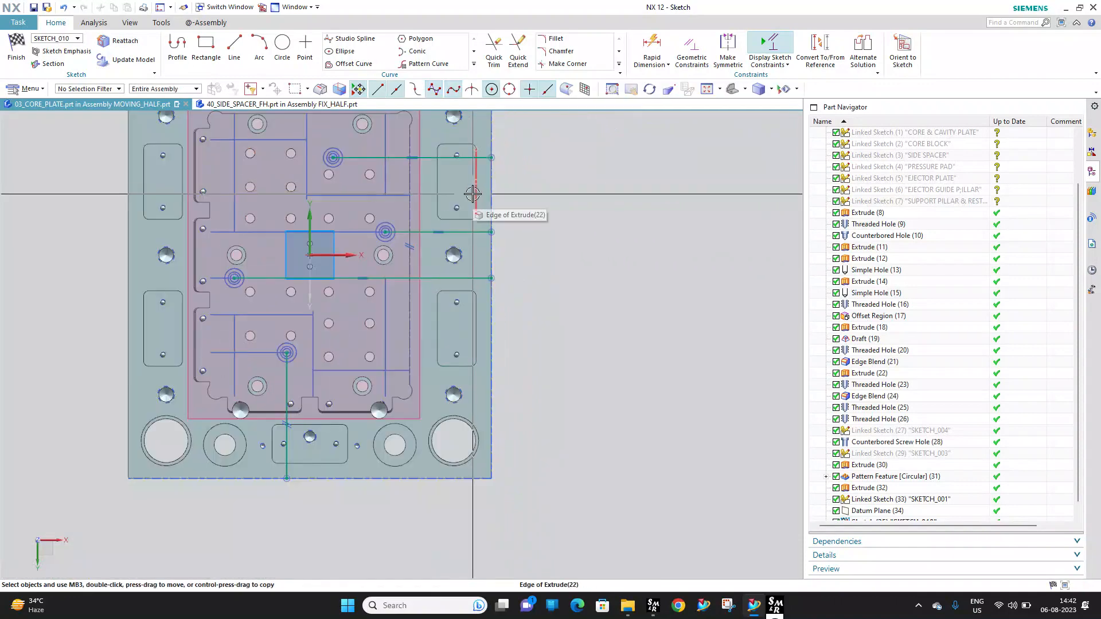
{"action": "scroll", "coordinate": [411, 256], "scroll_direction": "up", "scroll_amount": 2}
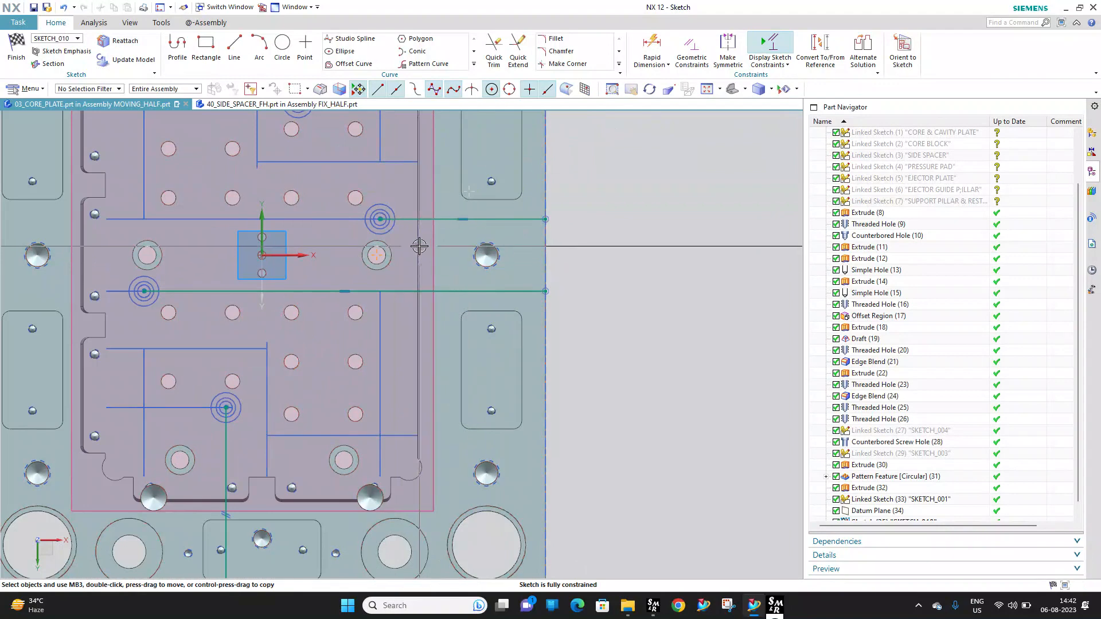
{"action": "key", "text": "Delete"}
{"action": "scroll", "coordinate": [417, 221], "scroll_direction": "down", "scroll_amount": 4}
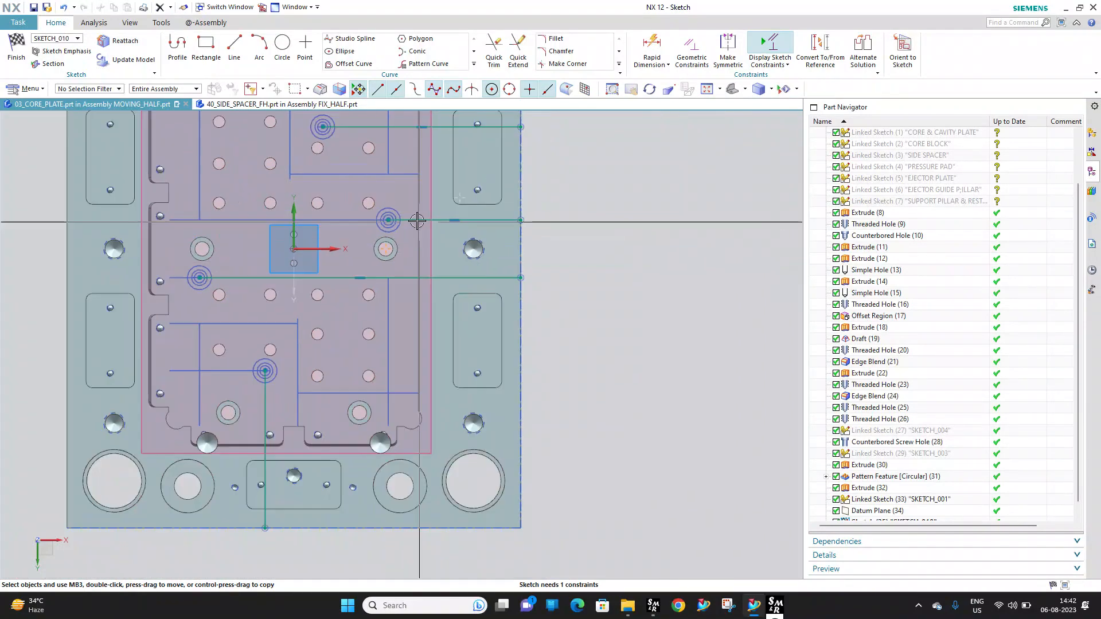
{"action": "scroll", "coordinate": [416, 343], "scroll_direction": "up", "scroll_amount": 3}
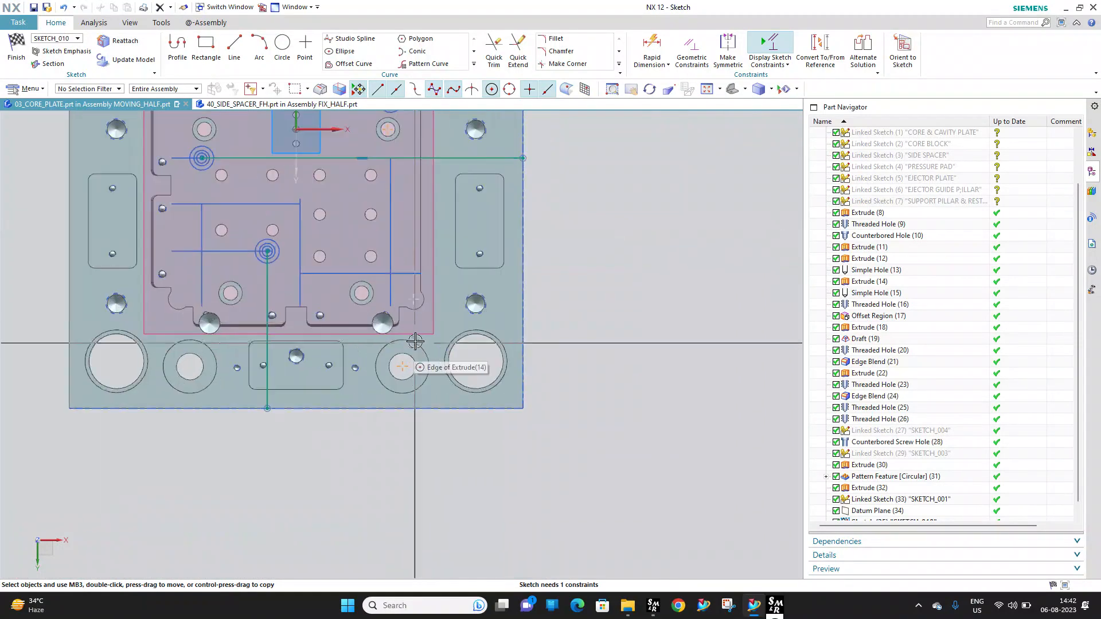
{"action": "left_click", "coordinate": [692, 47]}
{"action": "left_click", "coordinate": [136, 158]}
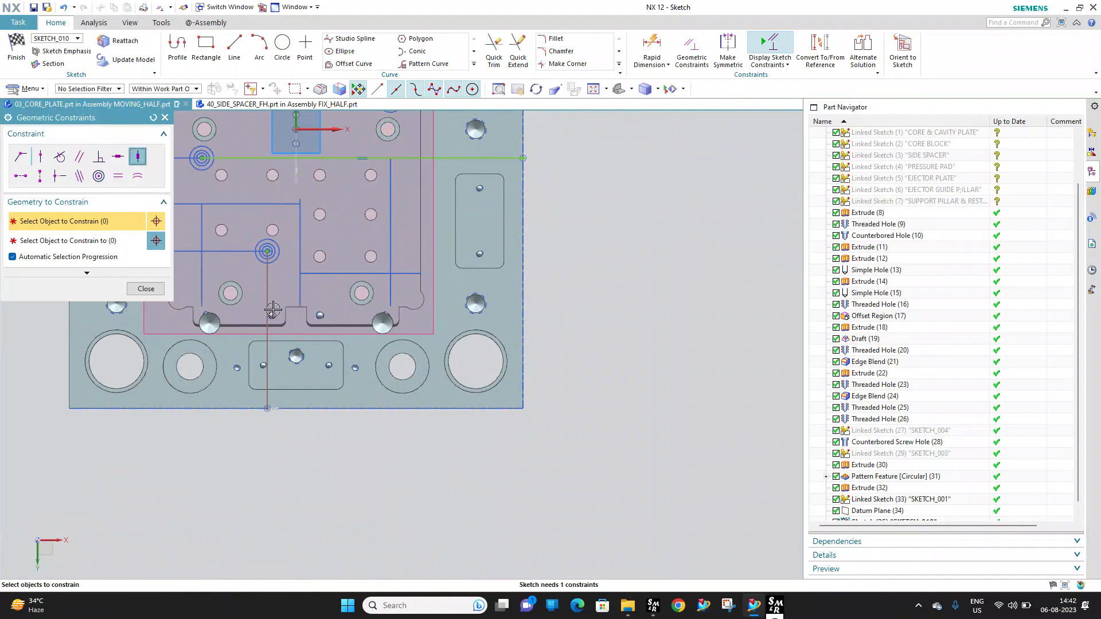
{"action": "left_click", "coordinate": [267, 271]}
{"action": "key", "text": "Escape"}
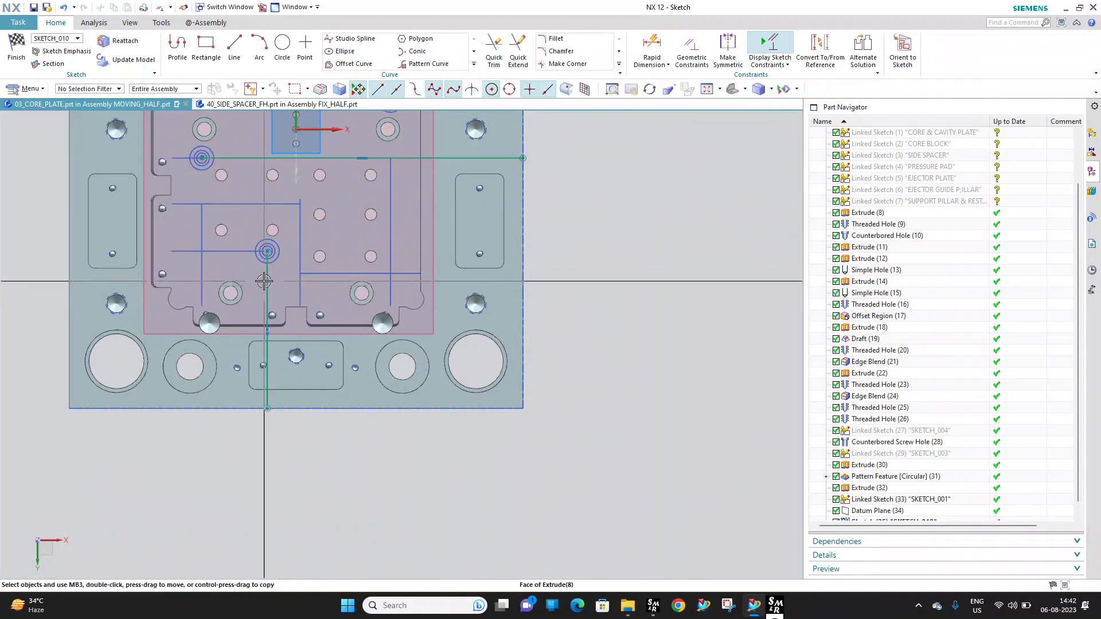
Draw a horizontal line about 240 mm long from the vertical line, just below its circles, past the core plate's side edge
{"action": "scroll", "coordinate": [264, 279], "scroll_direction": "up", "scroll_amount": 2}
{"action": "key", "text": "l"}
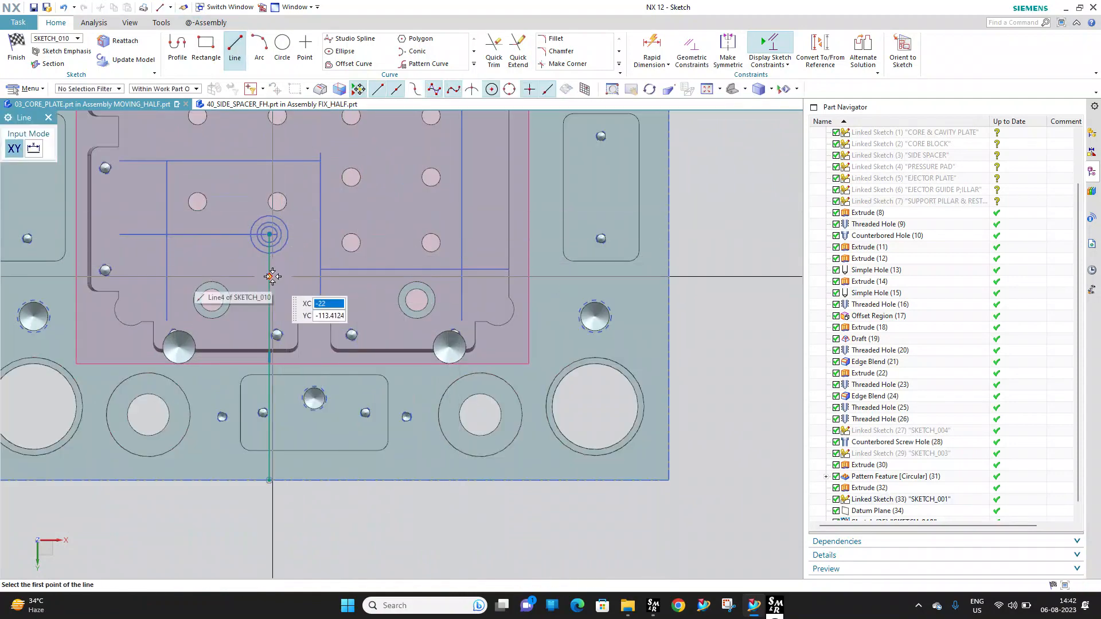
{"action": "left_click", "coordinate": [269, 271]}
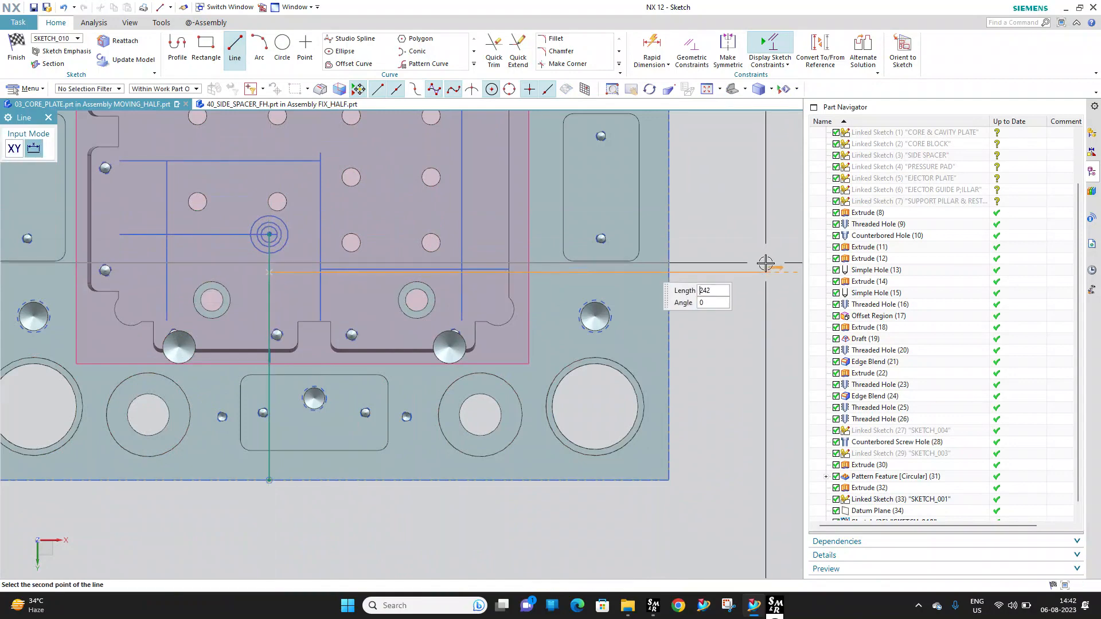
{"action": "left_click", "coordinate": [755, 271]}
Constrain the new horizontal line's outer endpoint onto the core plate's side edge with a Point on Curve constraint
{"action": "left_click", "coordinate": [692, 50]}
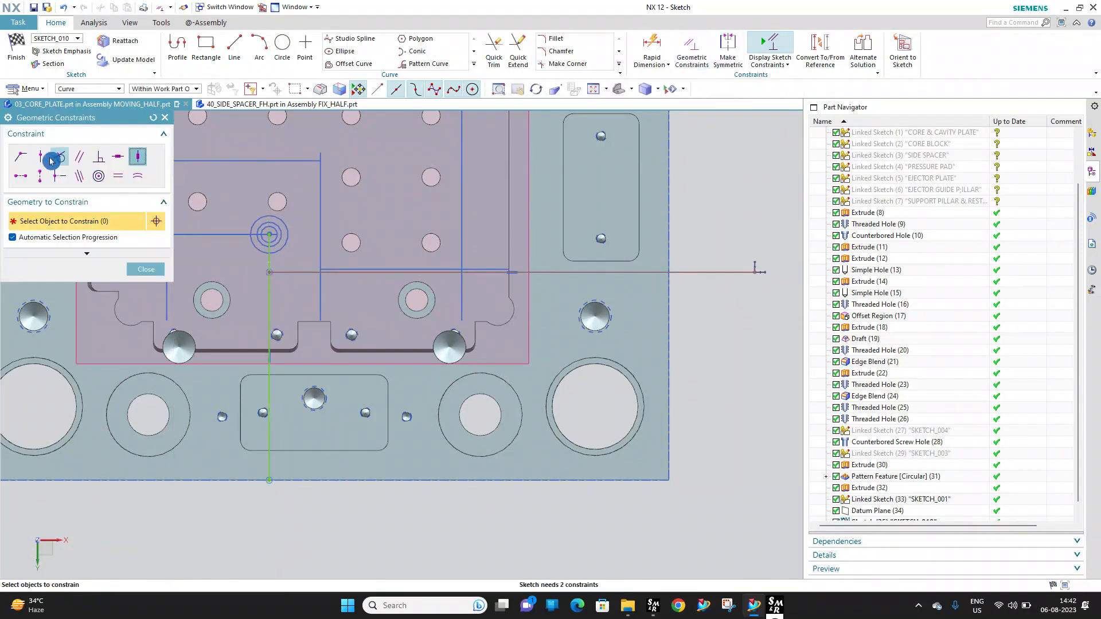
{"action": "scroll", "coordinate": [447, 236], "scroll_direction": "down", "scroll_amount": 3}
{"action": "scroll", "coordinate": [557, 220], "scroll_direction": "up", "scroll_amount": 2}
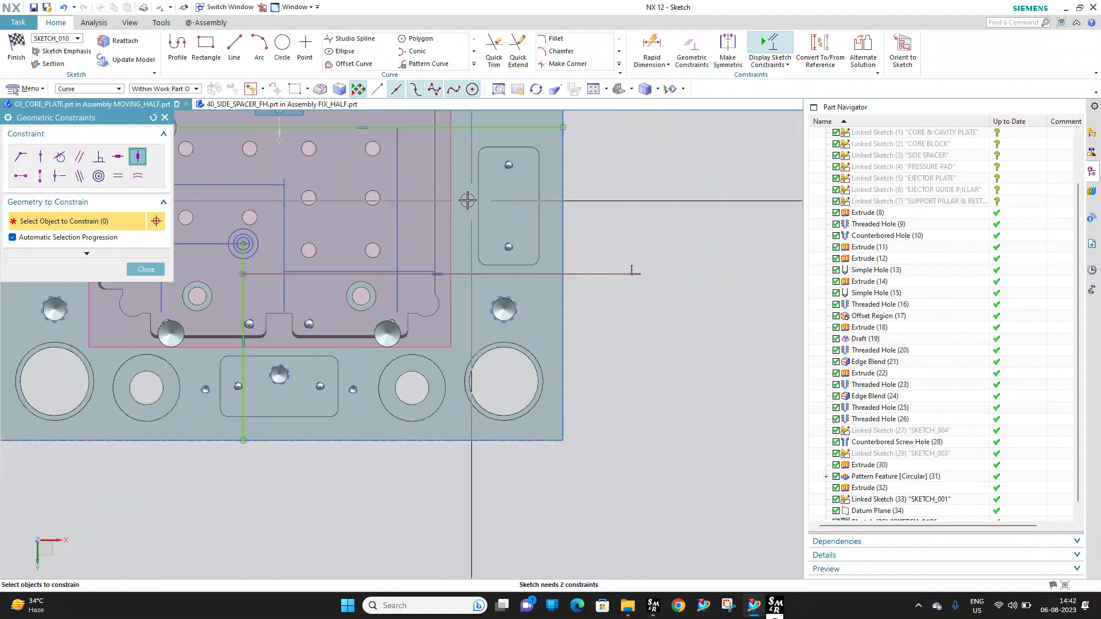
{"action": "left_click", "coordinate": [40, 156]}
{"action": "left_click", "coordinate": [631, 272]}
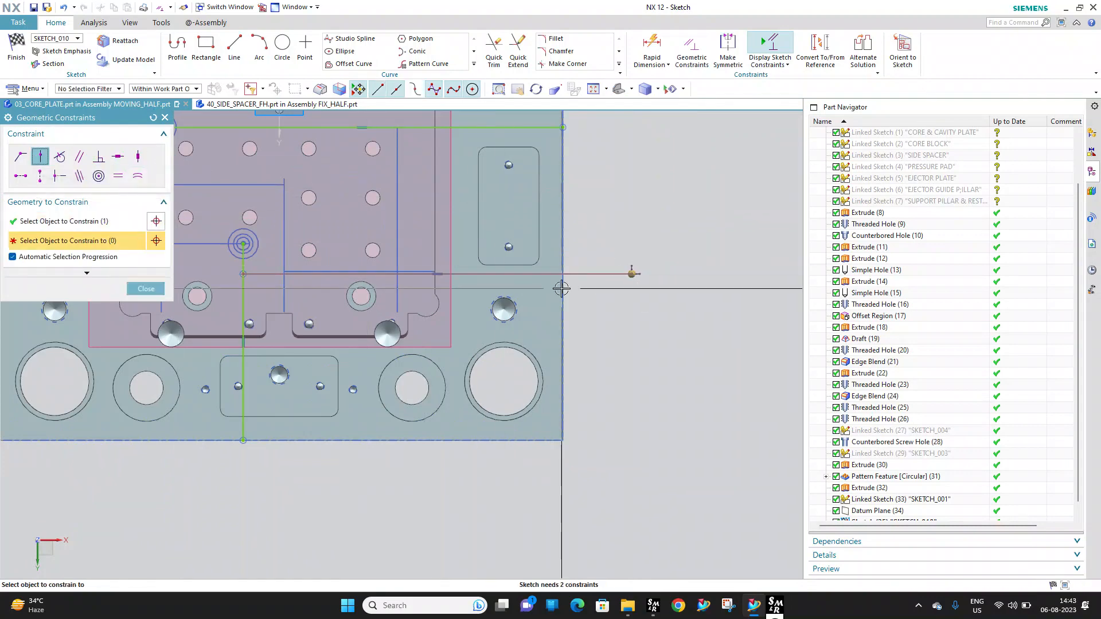
{"action": "middle_click_drag", "start_coordinate": [562, 290], "coordinate": [575, 289]}
{"action": "left_click", "coordinate": [576, 292]}
{"action": "key", "text": "Escape"}
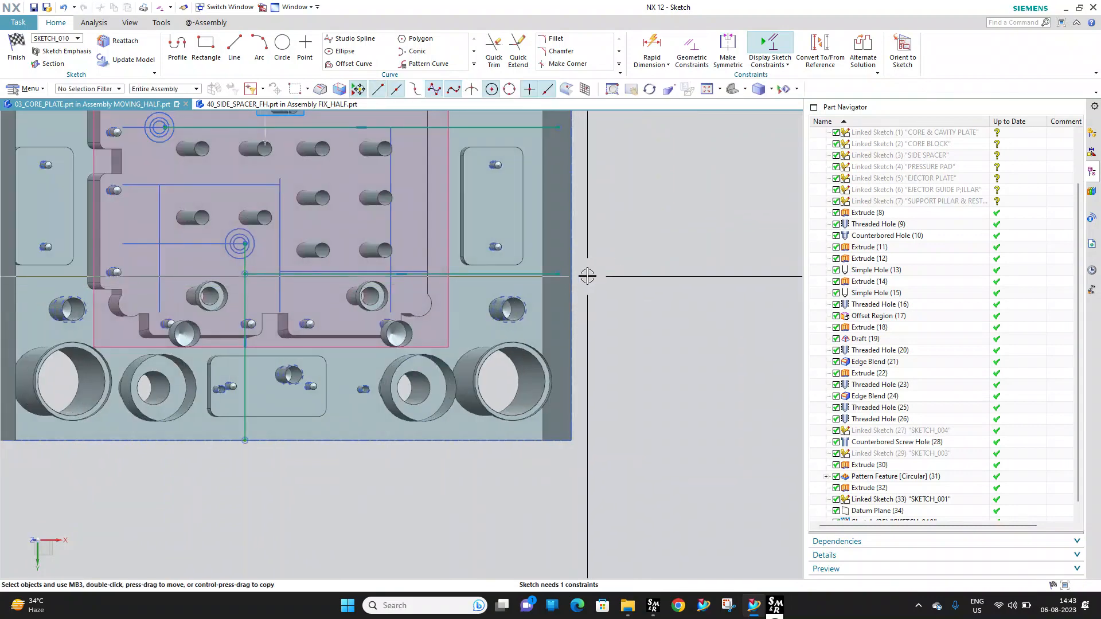
{"action": "key", "text": "F8"}
{"action": "scroll", "coordinate": [211, 191], "scroll_direction": "up", "scroll_amount": 1}
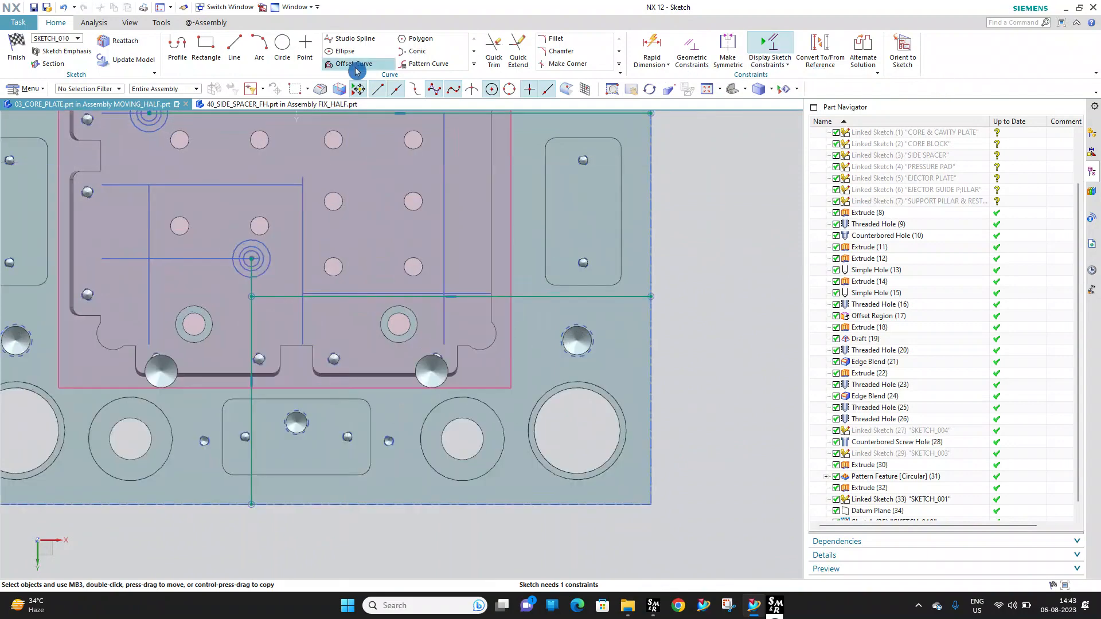
{"action": "left_click", "coordinate": [110, 23]}
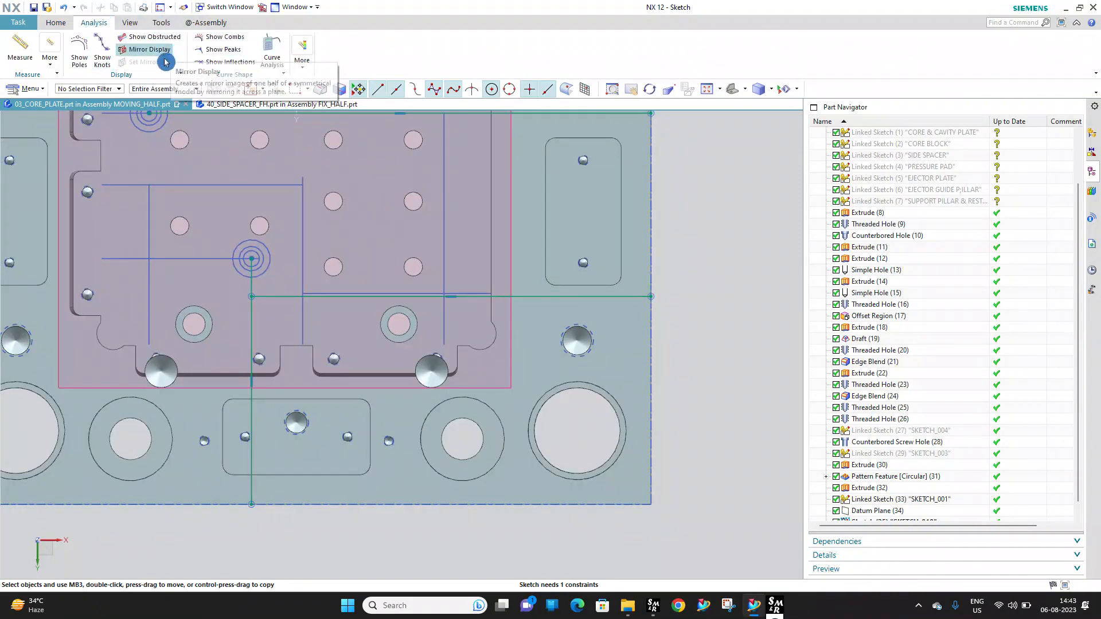
{"action": "left_click", "coordinate": [22, 46]}
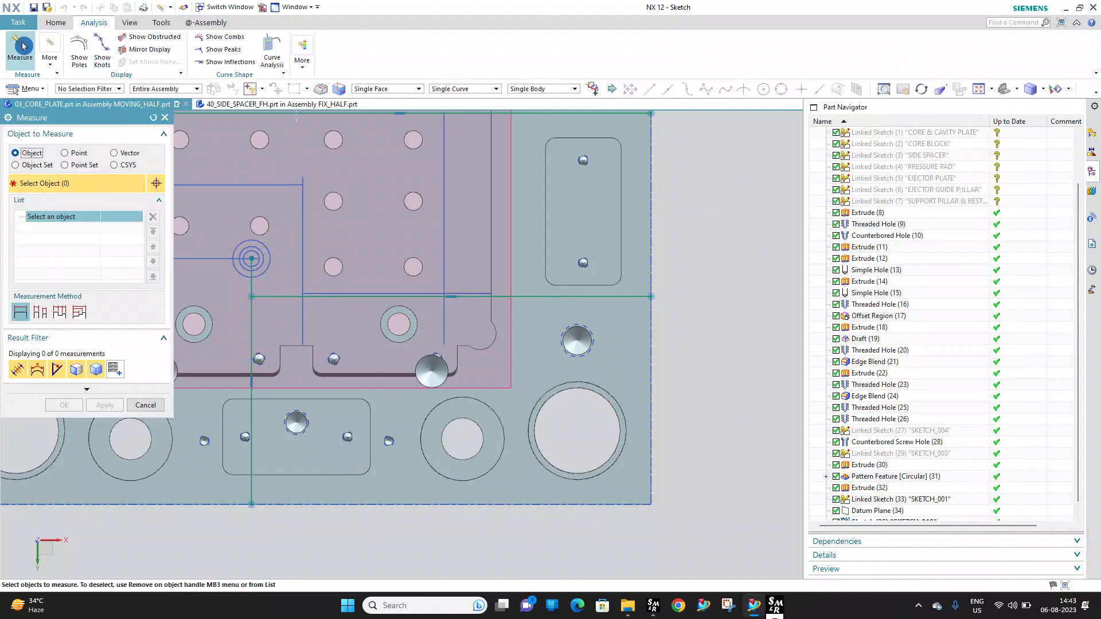
{"action": "key", "text": "Escape"}
{"action": "left_click", "coordinate": [22, 26]}
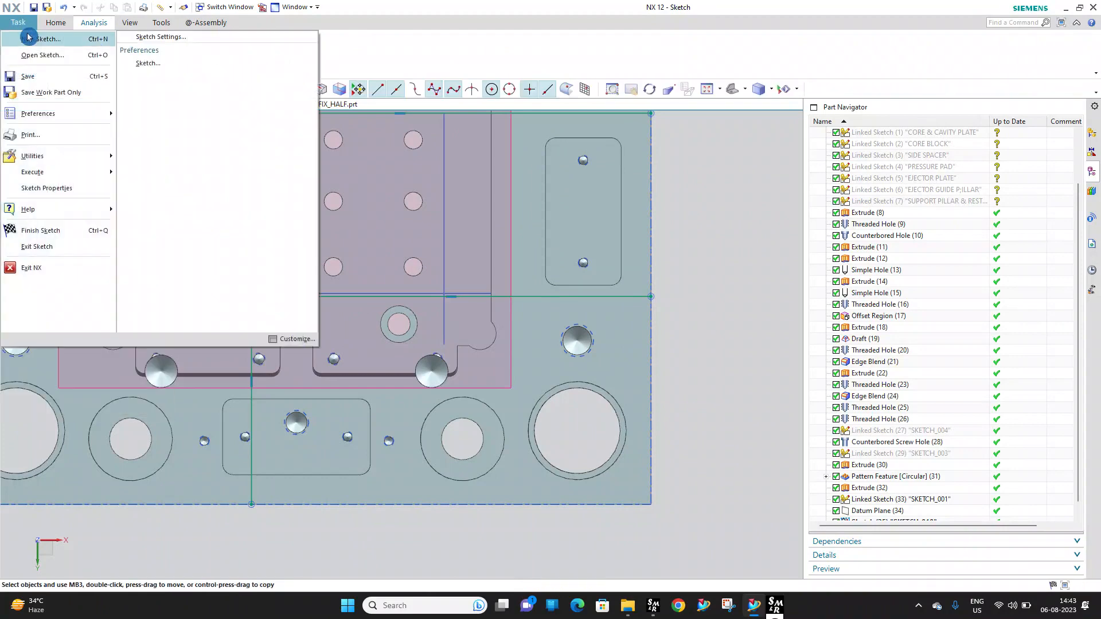
{"action": "key", "text": "Escape"}
Finish the sketch and measure the diameter of the innermost circle in SKETCH_001's lowest circle group
{"action": "left_click", "coordinate": [57, 26]}
{"action": "left_click", "coordinate": [20, 44]}
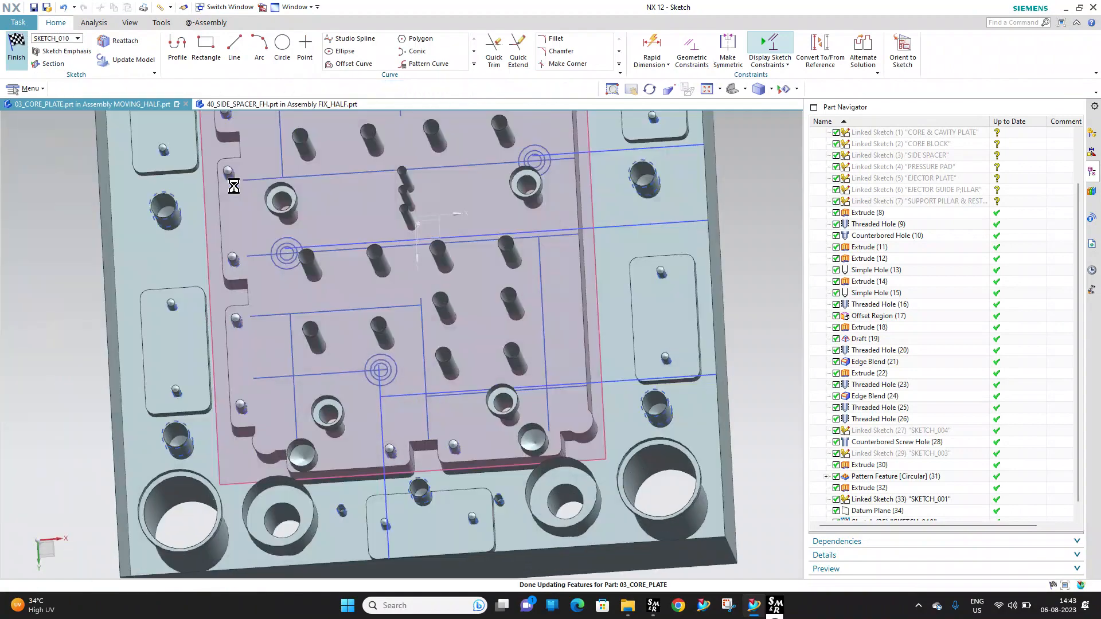
{"action": "left_click", "coordinate": [1025, 39]}
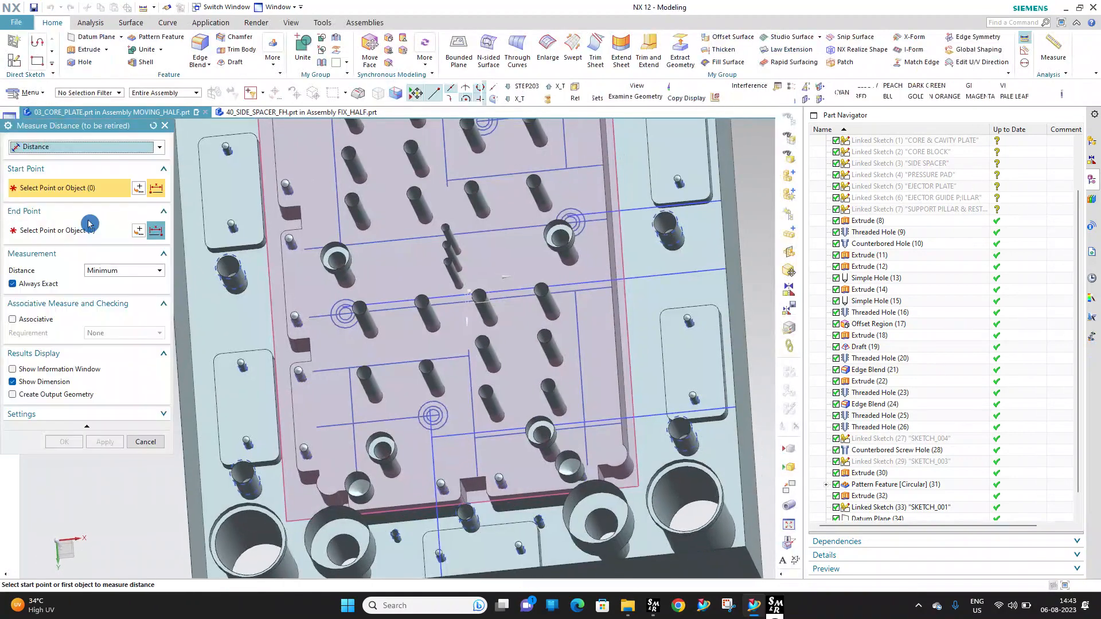
{"action": "left_click", "coordinate": [86, 147]}
{"action": "left_click", "coordinate": [43, 218]}
{"action": "scroll", "coordinate": [422, 425], "scroll_direction": "up", "scroll_amount": 5}
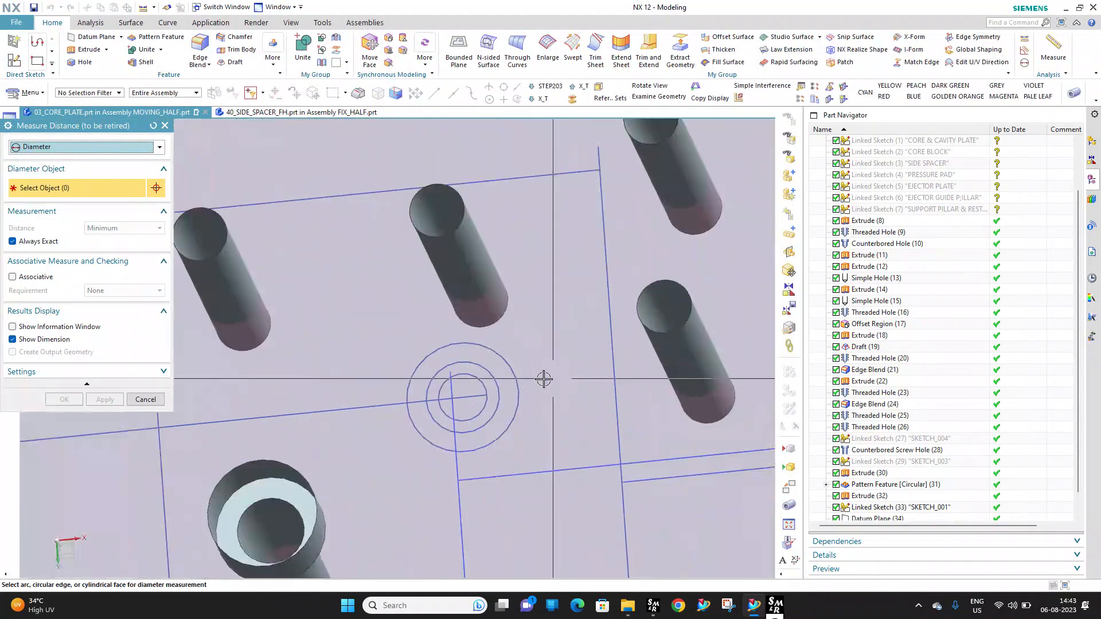
{"action": "left_click", "coordinate": [474, 383]}
{"action": "scroll", "coordinate": [403, 364], "scroll_direction": "down", "scroll_amount": 6}
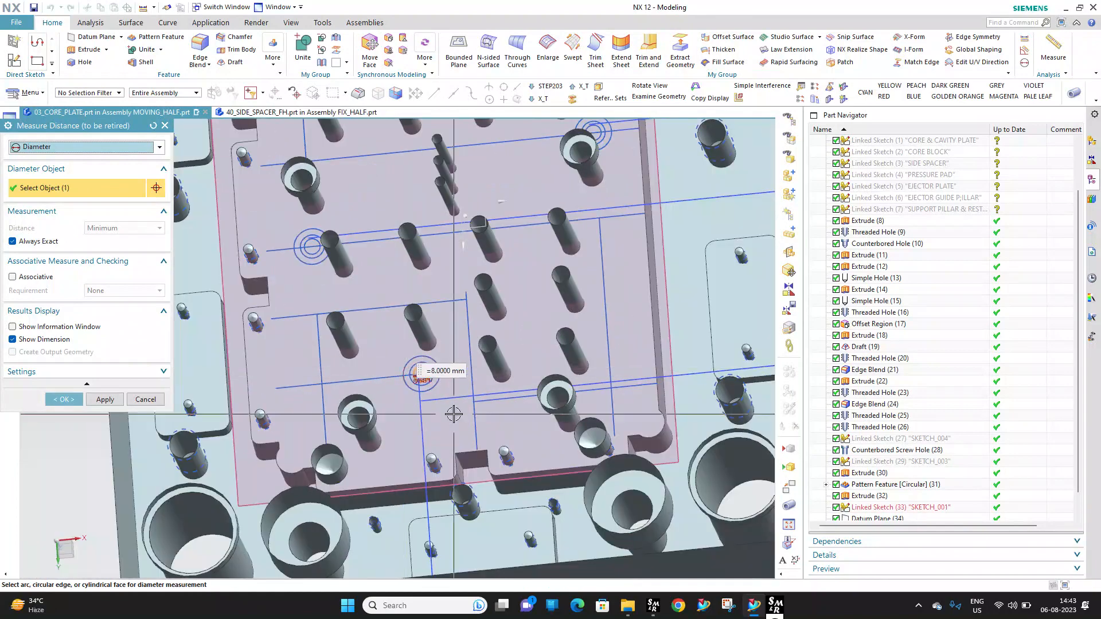
{"action": "key", "text": "Escape"}
Reopen SKETCH_010 for editing and nudge the lowest horizontal line up alongside the linked sketch's nearby horizontal line
{"action": "scroll", "coordinate": [440, 398], "scroll_direction": "down", "scroll_amount": 1}
{"action": "scroll", "coordinate": [564, 385], "scroll_direction": "up", "scroll_amount": 2}
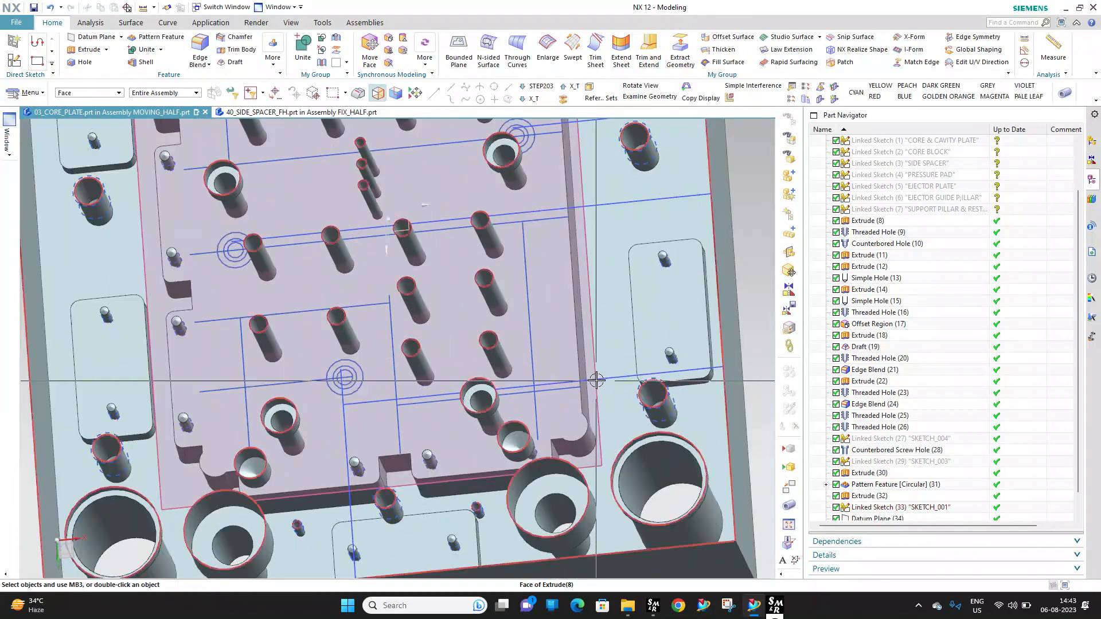
{"action": "scroll", "coordinate": [978, 423], "scroll_direction": "down", "scroll_amount": 1}
{"action": "double_click", "coordinate": [884, 506]}
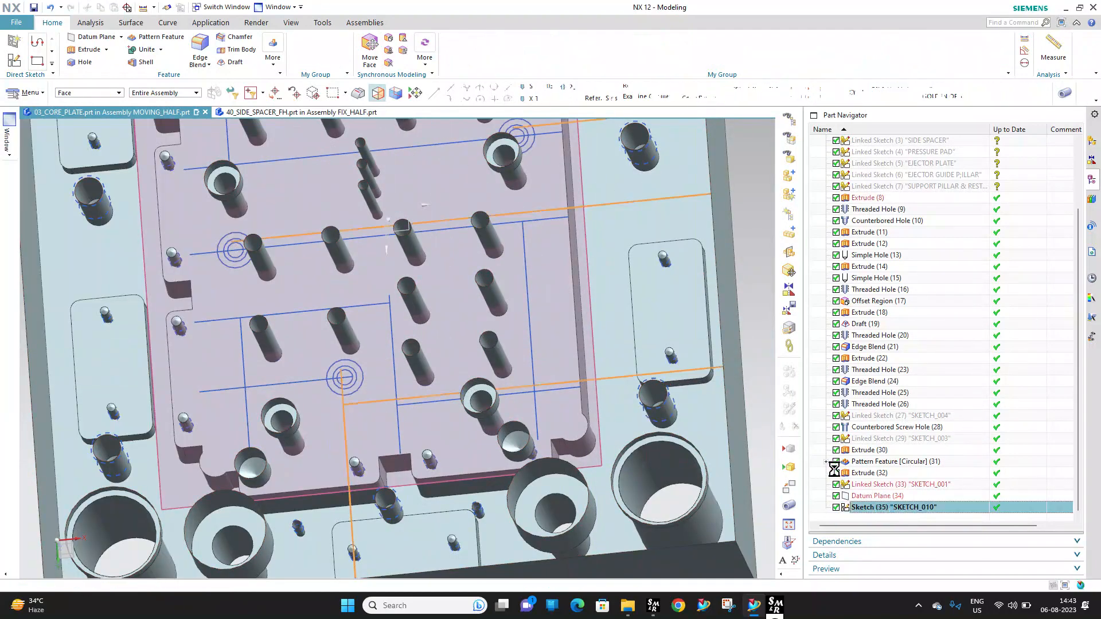
{"action": "scroll", "coordinate": [513, 375], "scroll_direction": "up", "scroll_amount": 2}
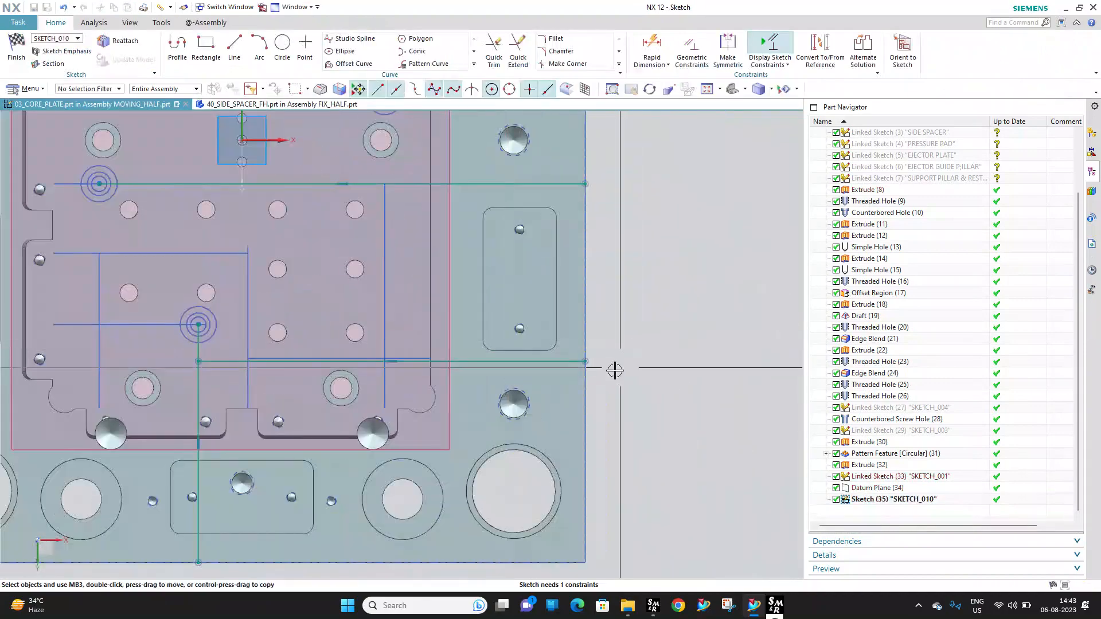
{"action": "scroll", "coordinate": [585, 366], "scroll_direction": "up", "scroll_amount": 3}
{"action": "scroll", "coordinate": [399, 319], "scroll_direction": "down", "scroll_amount": 1}
{"action": "scroll", "coordinate": [147, 337], "scroll_direction": "up", "scroll_amount": 3}
{"action": "scroll", "coordinate": [425, 335], "scroll_direction": "down", "scroll_amount": 3}
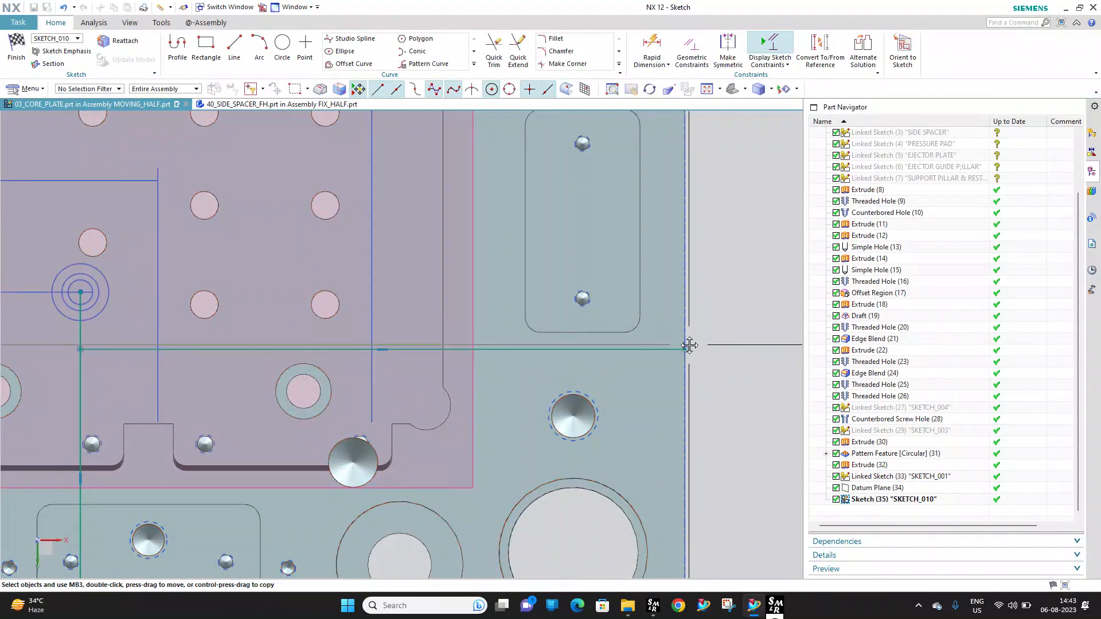
{"action": "left_click_drag", "start_coordinate": [689, 345], "coordinate": [692, 344]}
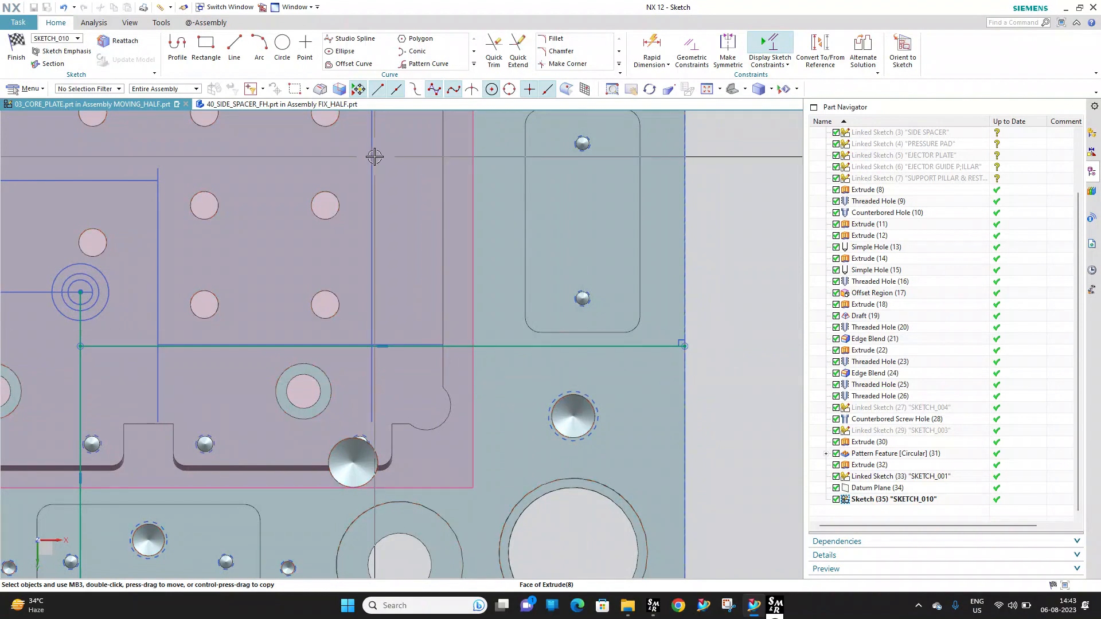
Offset the lowest horizontal line 10 mm toward the plate's lower edge as a single copy, without Symmetric Offset
{"action": "left_click", "coordinate": [346, 53]}
{"action": "scroll", "coordinate": [538, 337], "scroll_direction": "down", "scroll_amount": 2}
{"action": "scroll", "coordinate": [403, 337], "scroll_direction": "up", "scroll_amount": 3}
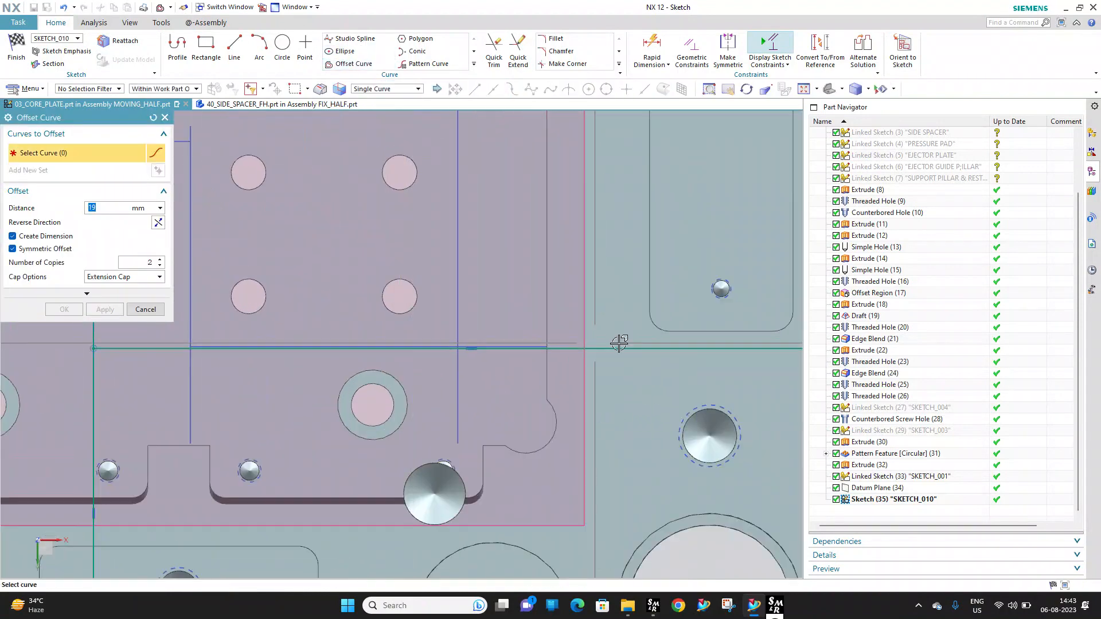
{"action": "left_click", "coordinate": [637, 347]}
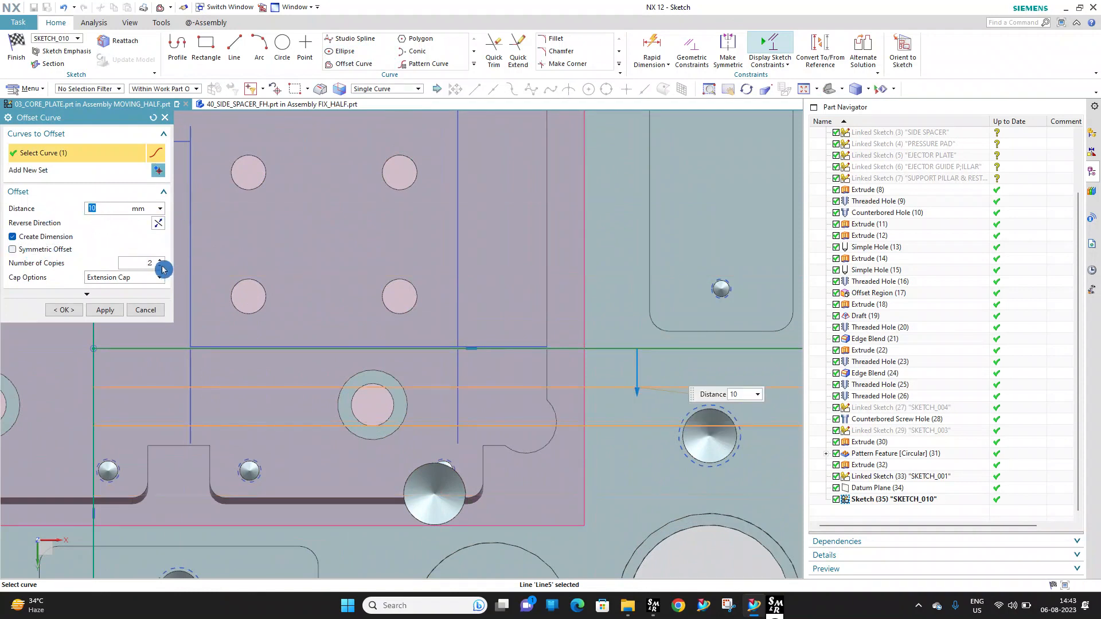
{"action": "left_click", "coordinate": [113, 316]}
{"action": "scroll", "coordinate": [392, 374], "scroll_direction": "down", "scroll_amount": 3}
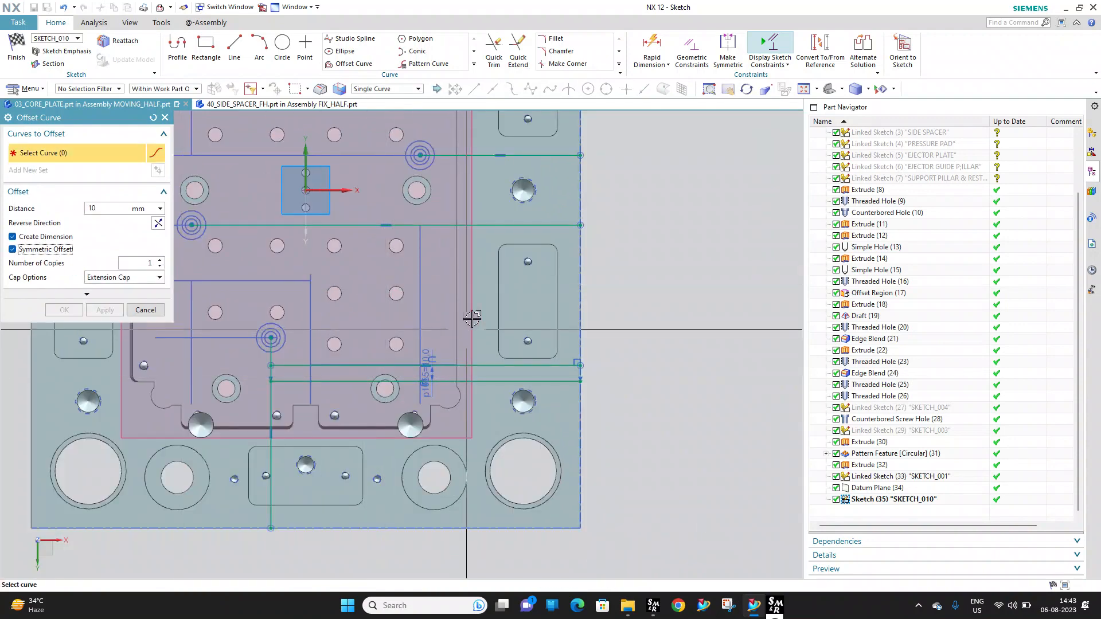
Offset the three upper horizontal channel lines symmetrically by 10 mm to both sides as single copies
{"action": "left_click", "coordinate": [417, 269]}
{"action": "scroll", "coordinate": [432, 274], "scroll_direction": "down", "scroll_amount": 3}
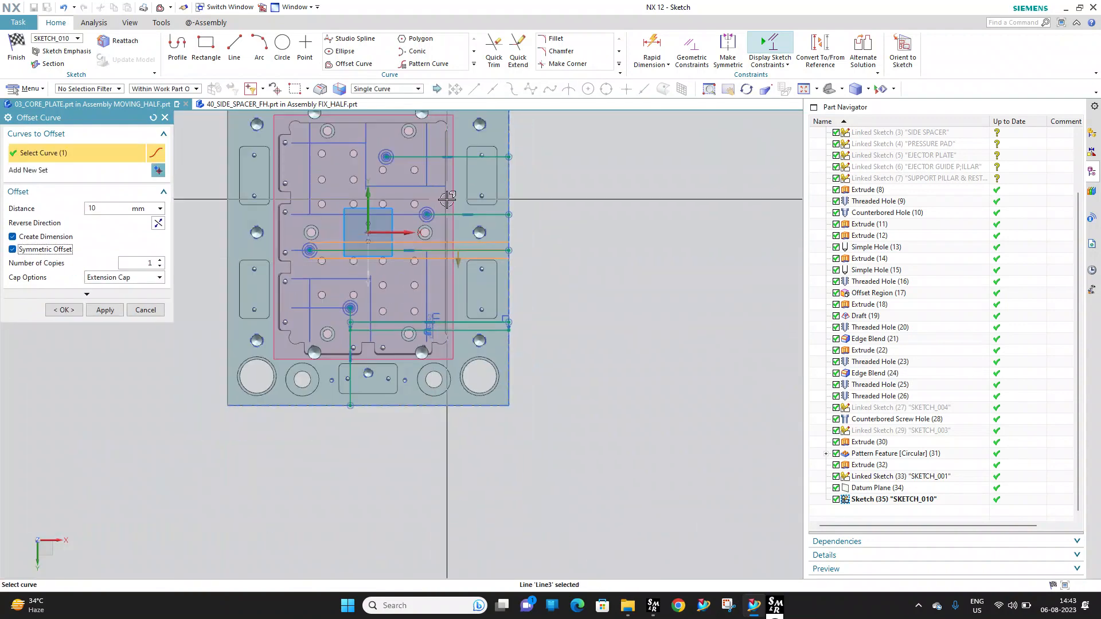
{"action": "scroll", "coordinate": [446, 198], "scroll_direction": "up", "scroll_amount": 4}
{"action": "left_click", "coordinate": [476, 236]}
{"action": "scroll", "coordinate": [420, 303], "scroll_direction": "down", "scroll_amount": 3}
{"action": "scroll", "coordinate": [421, 216], "scroll_direction": "up", "scroll_amount": 3}
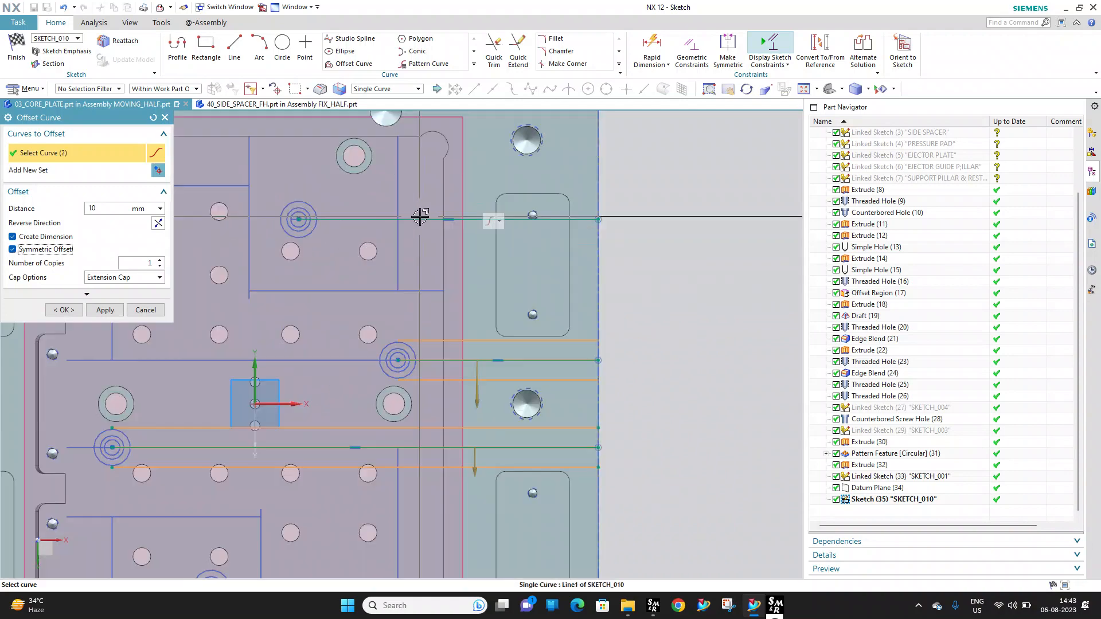
{"action": "scroll", "coordinate": [368, 243], "scroll_direction": "up", "scroll_amount": 4}
{"action": "left_click", "coordinate": [66, 310]}
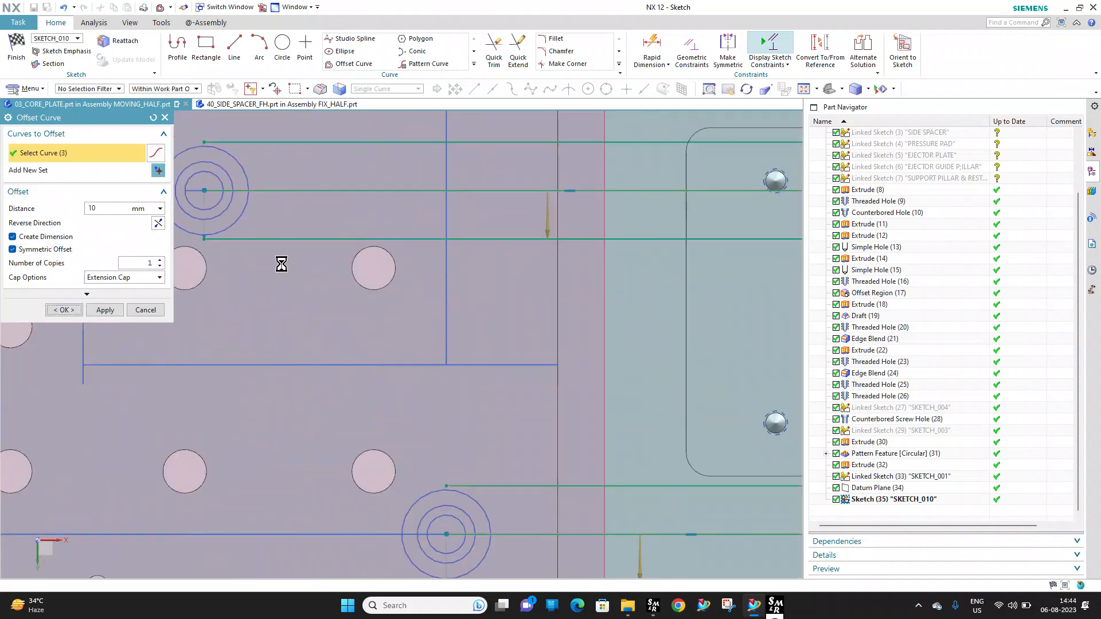
Set the offset distance of the three symmetrically offset channel lines to 9 mm
{"action": "scroll", "coordinate": [402, 156], "scroll_direction": "down", "scroll_amount": 5}
{"action": "scroll", "coordinate": [419, 304], "scroll_direction": "up", "scroll_amount": 4}
{"action": "scroll", "coordinate": [402, 172], "scroll_direction": "down", "scroll_amount": 3}
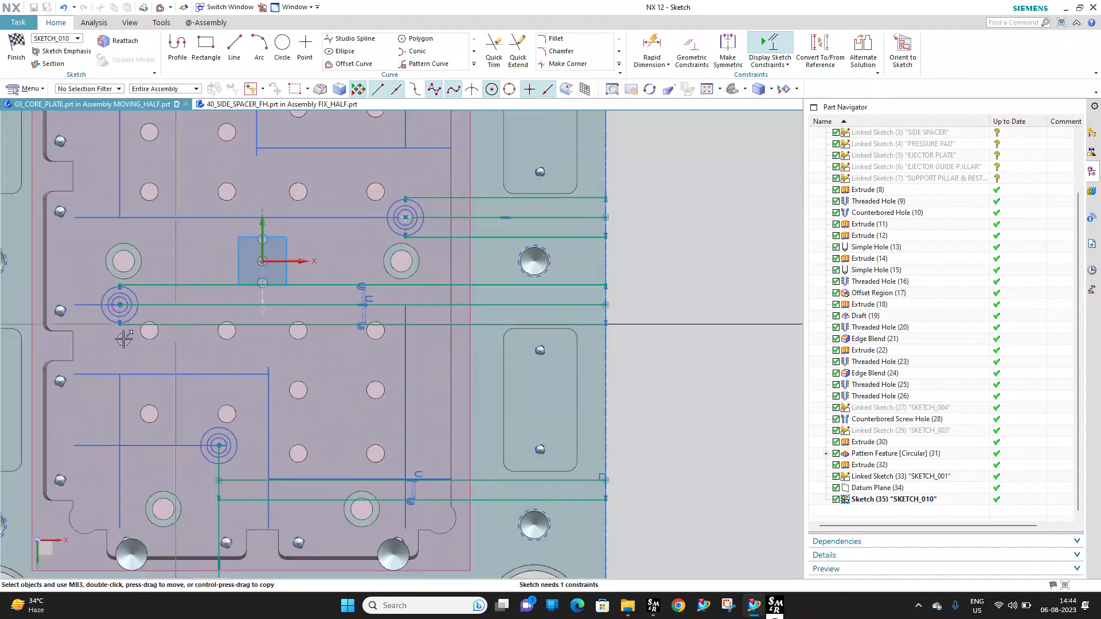
{"action": "scroll", "coordinate": [159, 314], "scroll_direction": "up", "scroll_amount": 3}
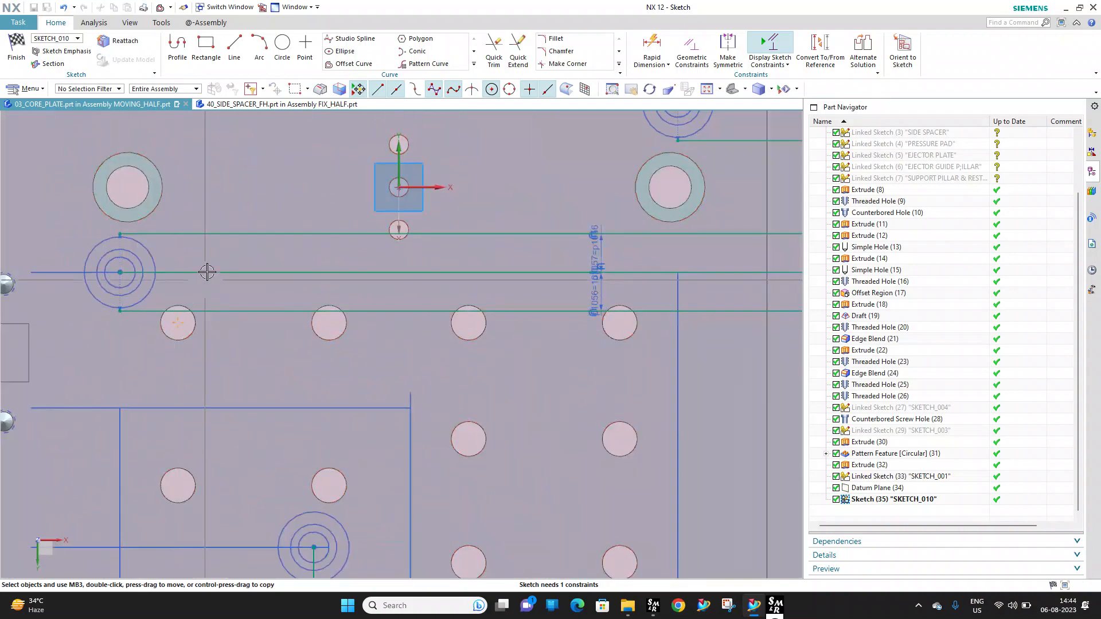
{"action": "scroll", "coordinate": [216, 275], "scroll_direction": "down", "scroll_amount": 2}
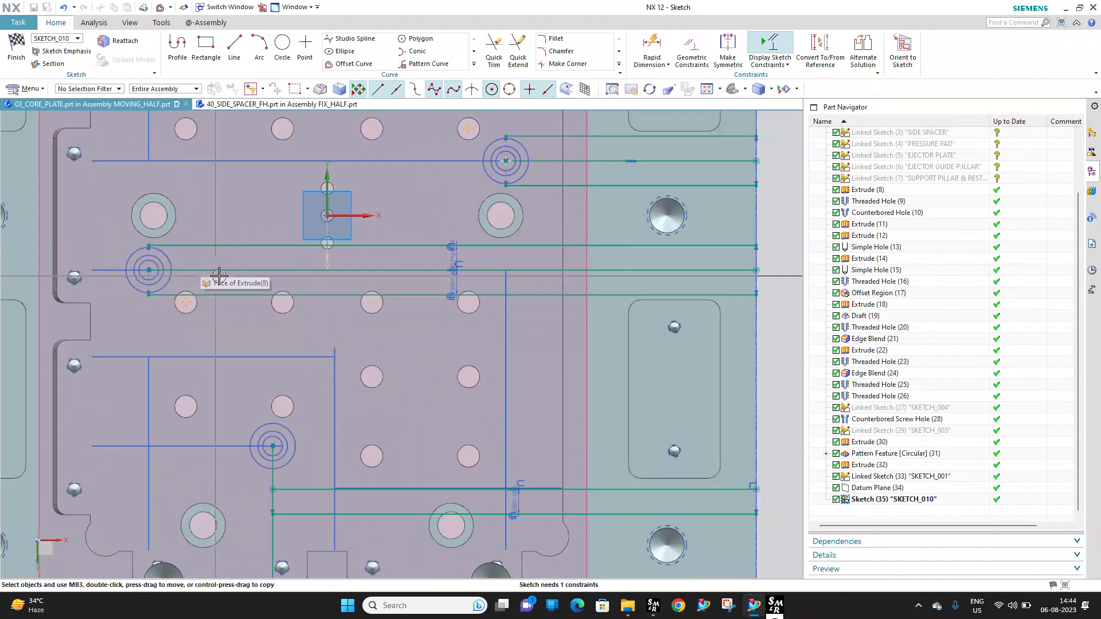
{"action": "scroll", "coordinate": [327, 273], "scroll_direction": "up", "scroll_amount": 3}
{"action": "scroll", "coordinate": [394, 249], "scroll_direction": "down", "scroll_amount": 1}
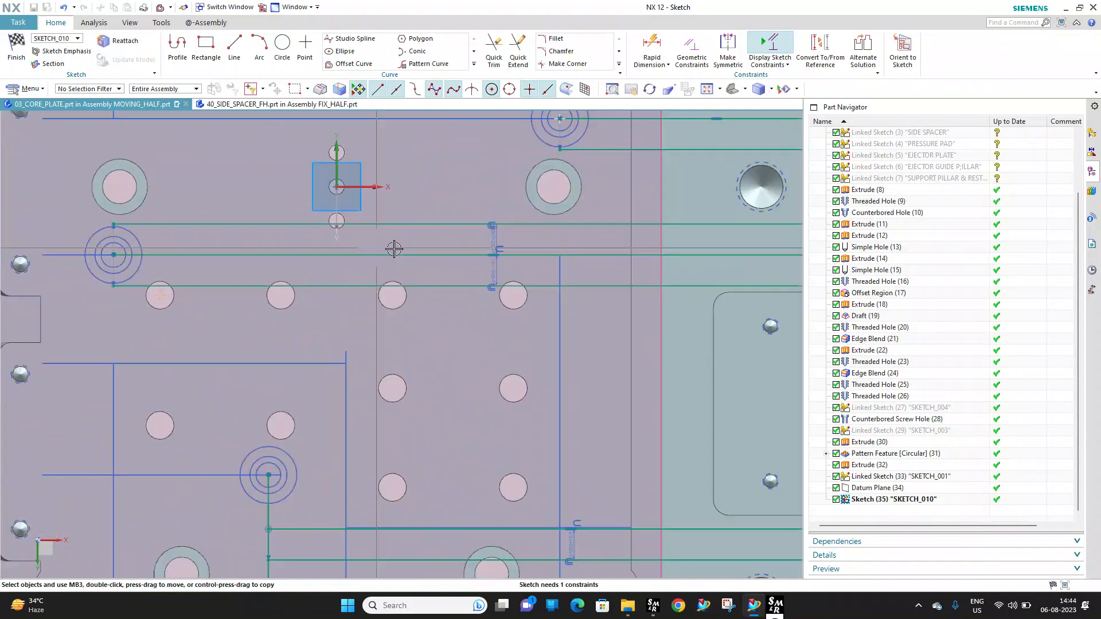
{"action": "double_click", "coordinate": [591, 224]}
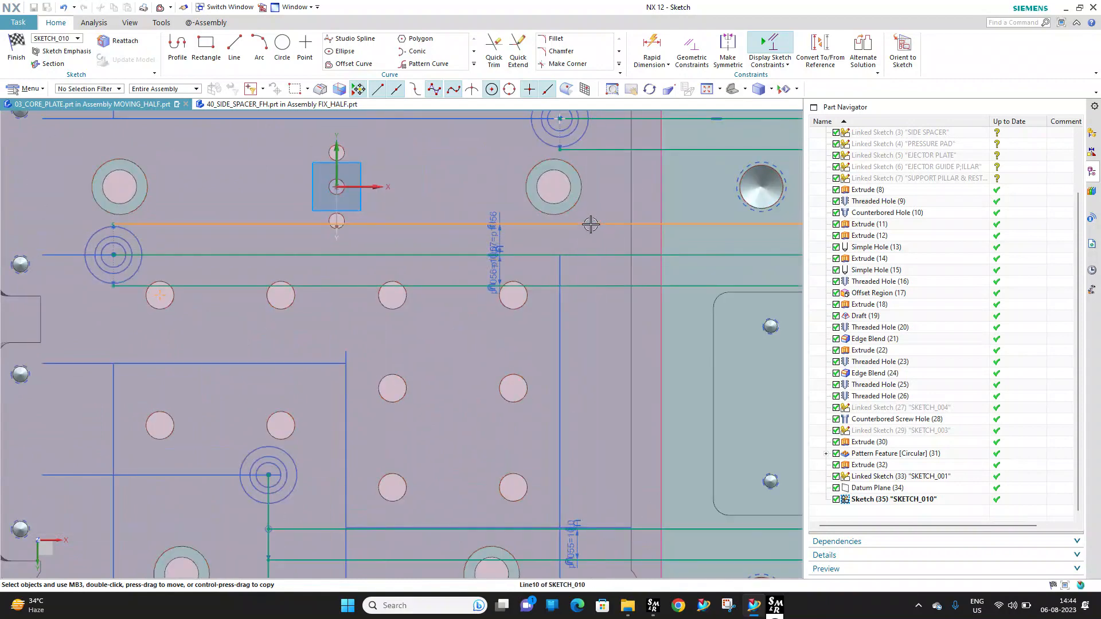
{"action": "left_click", "coordinate": [101, 282]}
{"action": "left_click", "coordinate": [160, 208]}
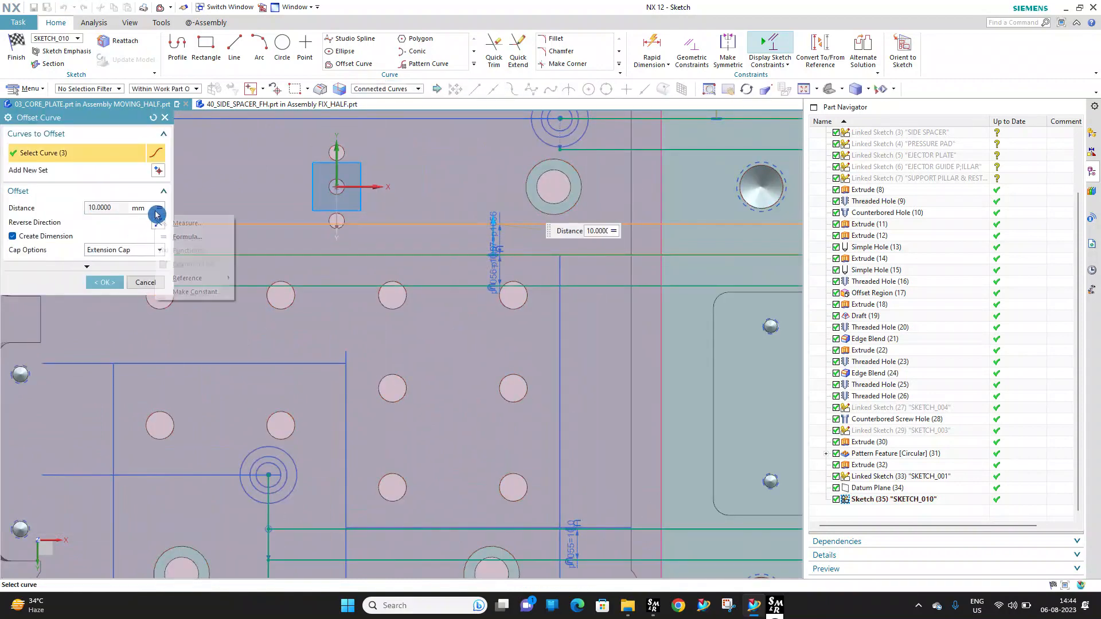
{"action": "key", "text": "Escape"}
{"action": "key", "text": "Escape"}
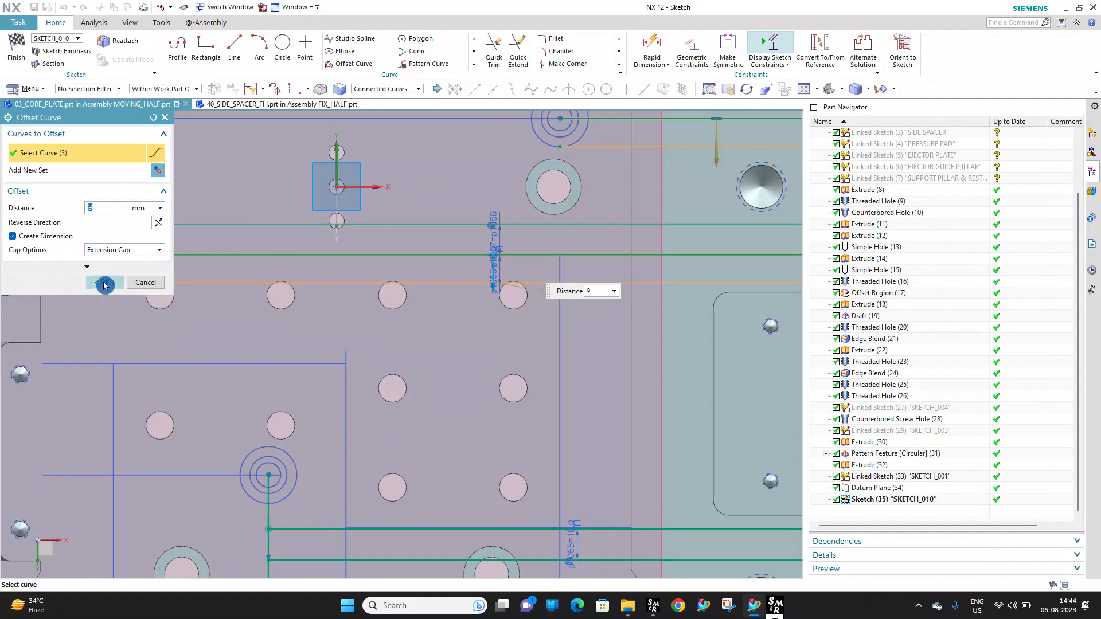
{"action": "left_click", "coordinate": [104, 285]}
Check the clearance to the nearby holes and delete the offset lines beside the horizontal line from the leftmost circle group
{"action": "scroll", "coordinate": [376, 211], "scroll_direction": "up", "scroll_amount": 3}
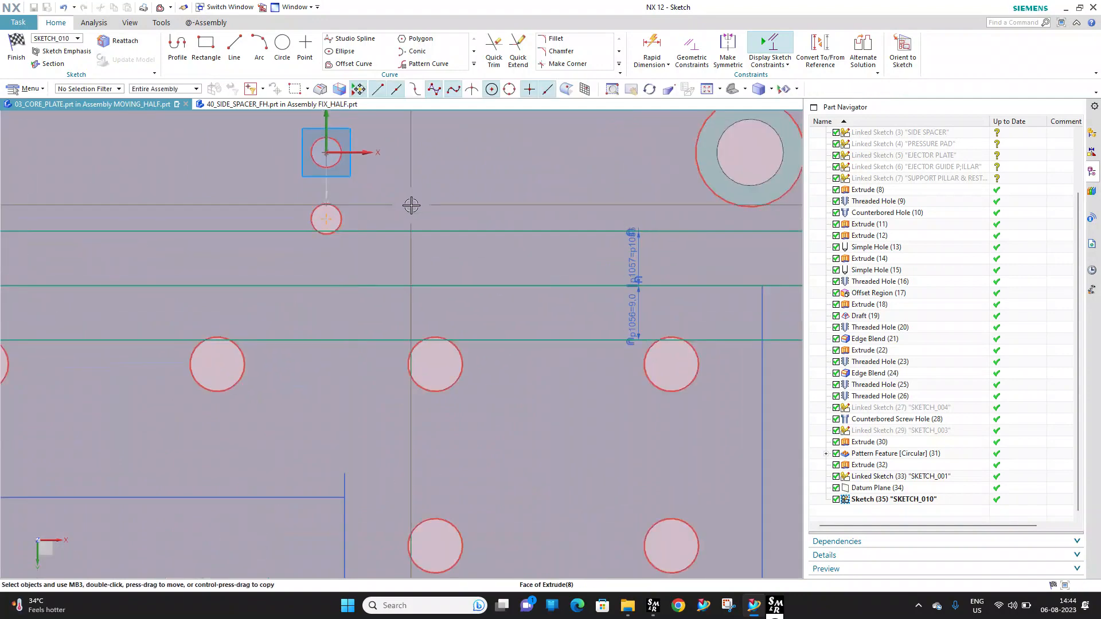
{"action": "scroll", "coordinate": [412, 204], "scroll_direction": "down", "scroll_amount": 3}
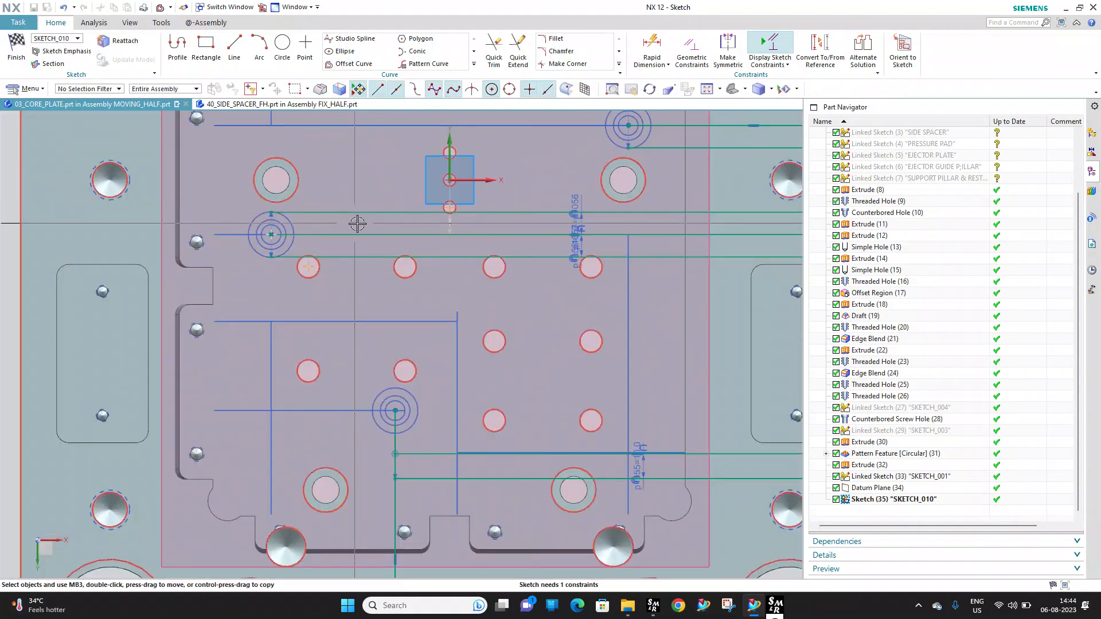
{"action": "scroll", "coordinate": [383, 265], "scroll_direction": "up", "scroll_amount": 3}
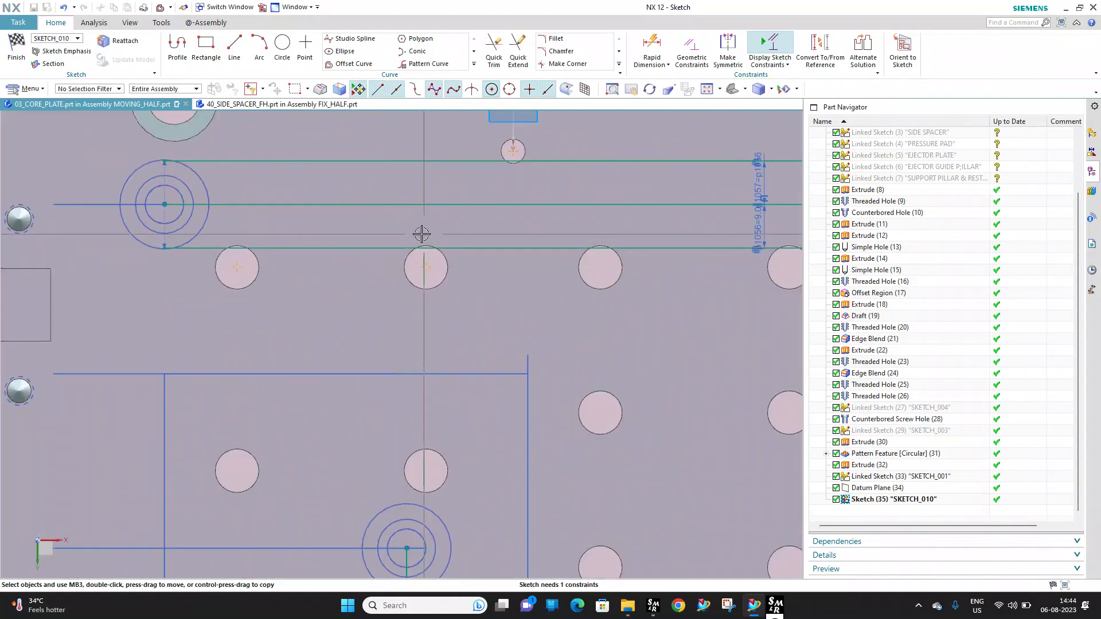
{"action": "scroll", "coordinate": [421, 234], "scroll_direction": "up", "scroll_amount": 2}
{"action": "scroll", "coordinate": [438, 246], "scroll_direction": "down", "scroll_amount": 5}
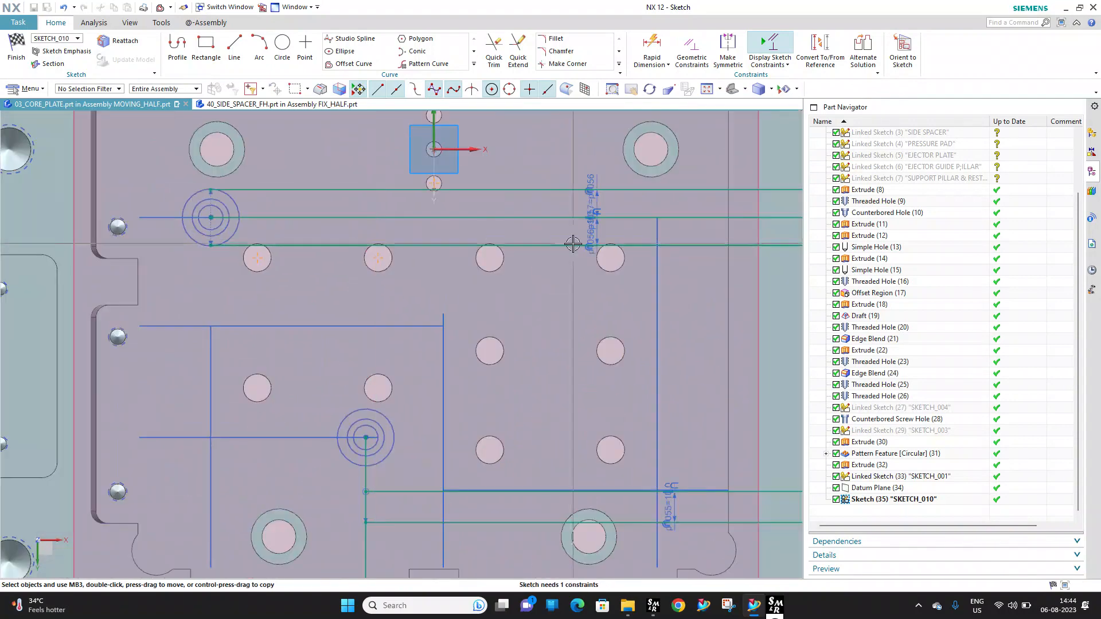
{"action": "left_click", "coordinate": [673, 244]}
{"action": "key", "text": "Delete"}
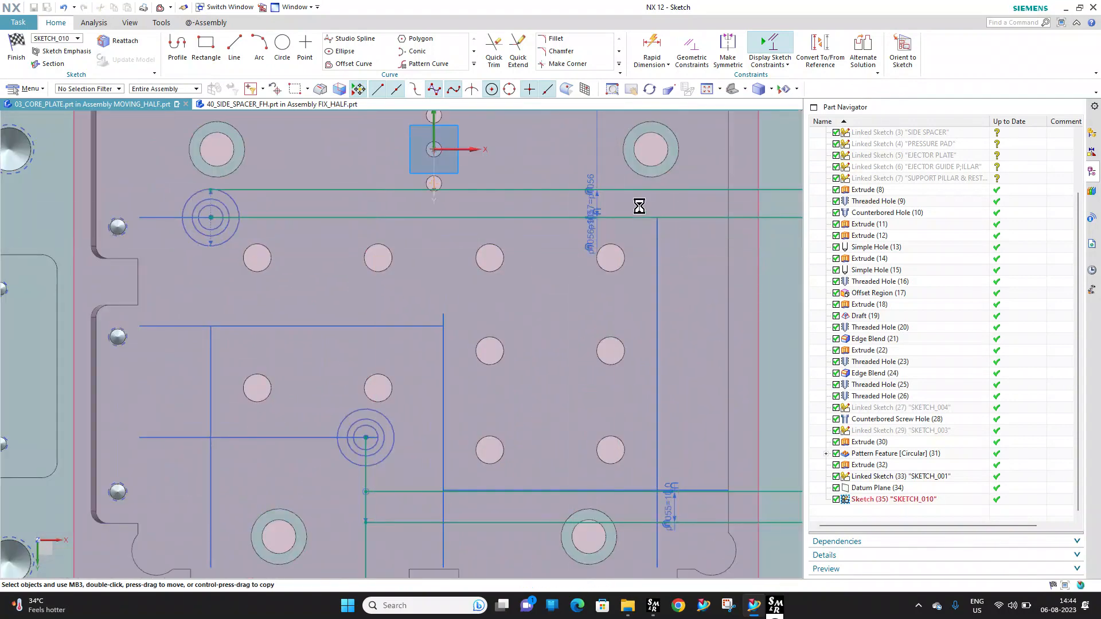
Delete the 10 mm offset copy of the lowest horizontal channel line
{"action": "scroll", "coordinate": [439, 184], "scroll_direction": "down", "scroll_amount": 5}
{"action": "scroll", "coordinate": [509, 295], "scroll_direction": "up", "scroll_amount": 4}
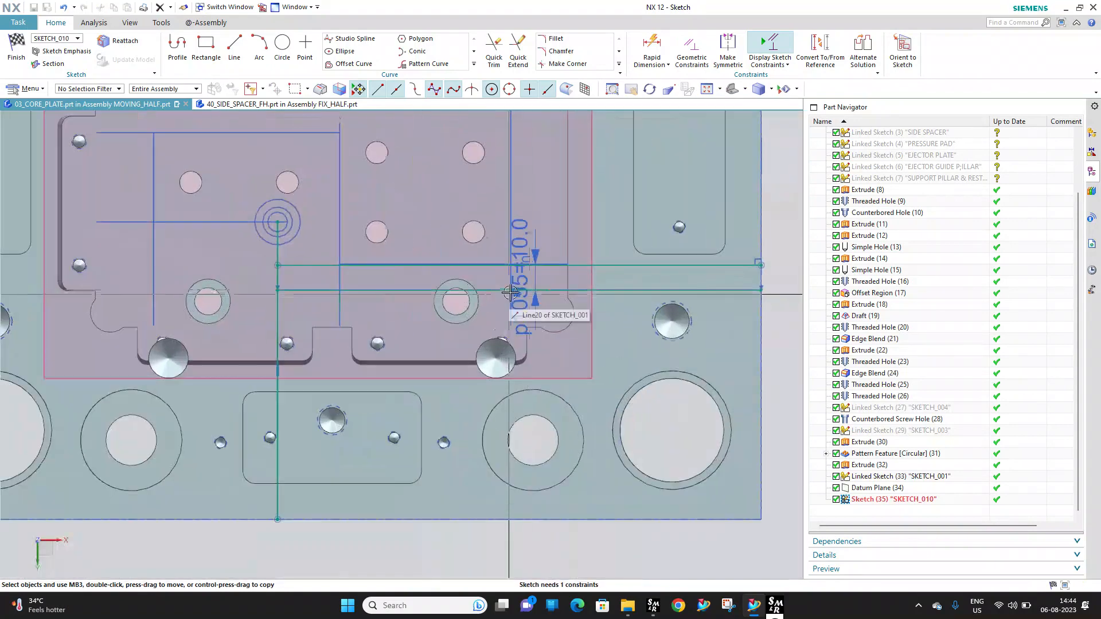
{"action": "scroll", "coordinate": [536, 284], "scroll_direction": "up", "scroll_amount": 2}
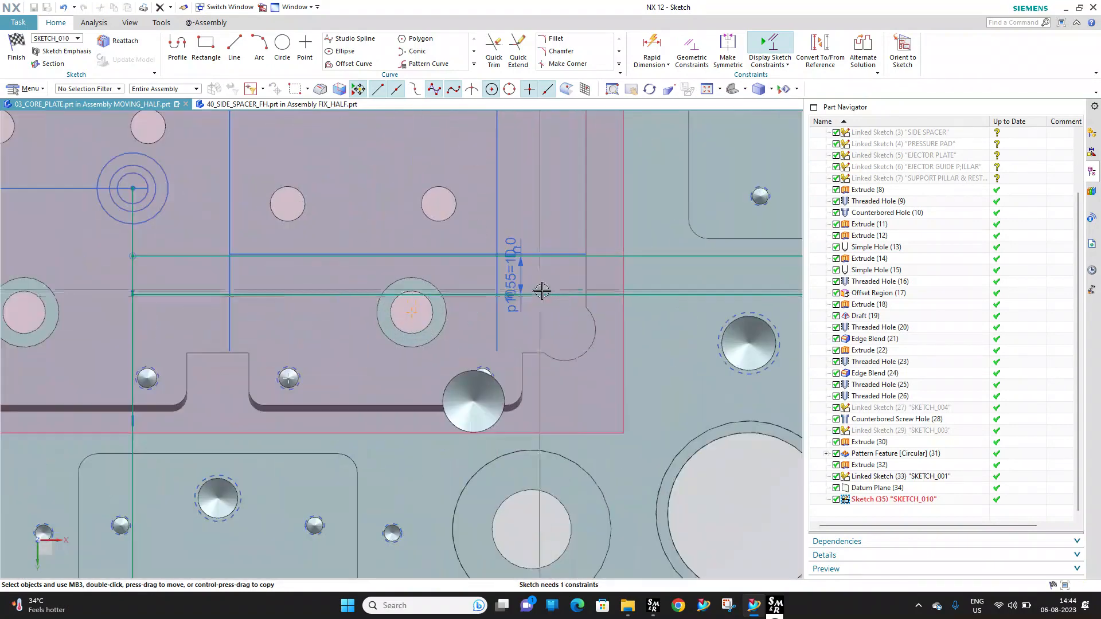
{"action": "left_click", "coordinate": [668, 294]}
{"action": "key", "text": "Delete"}
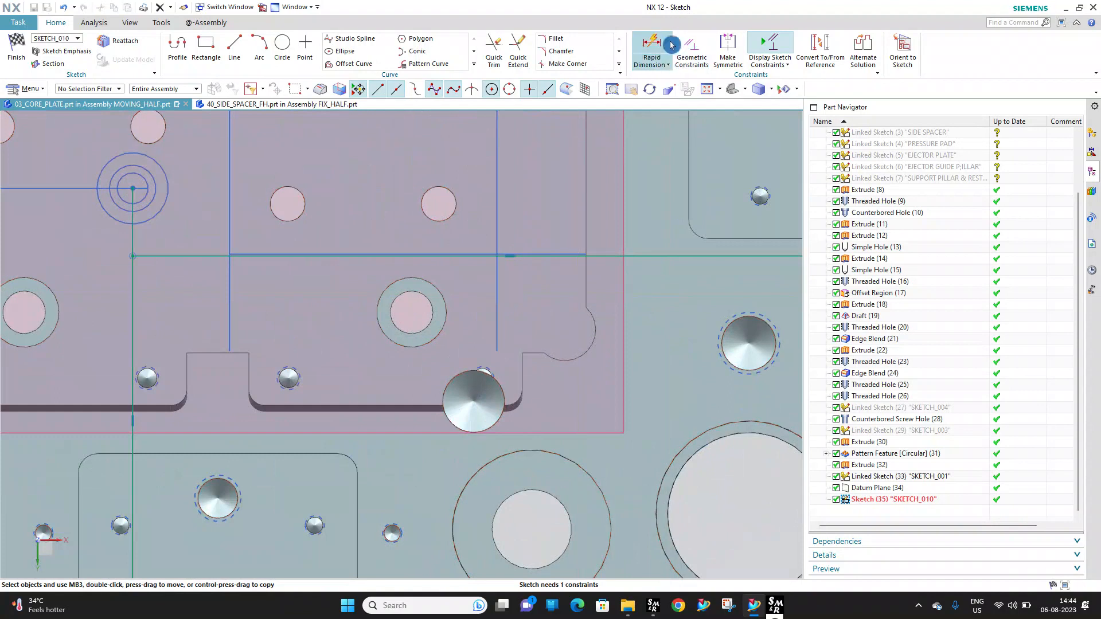
Try a symmetric 9 mm offset of the lowest horizontal channel line to both sides
{"action": "left_click", "coordinate": [354, 64]}
{"action": "left_click", "coordinate": [677, 256]}
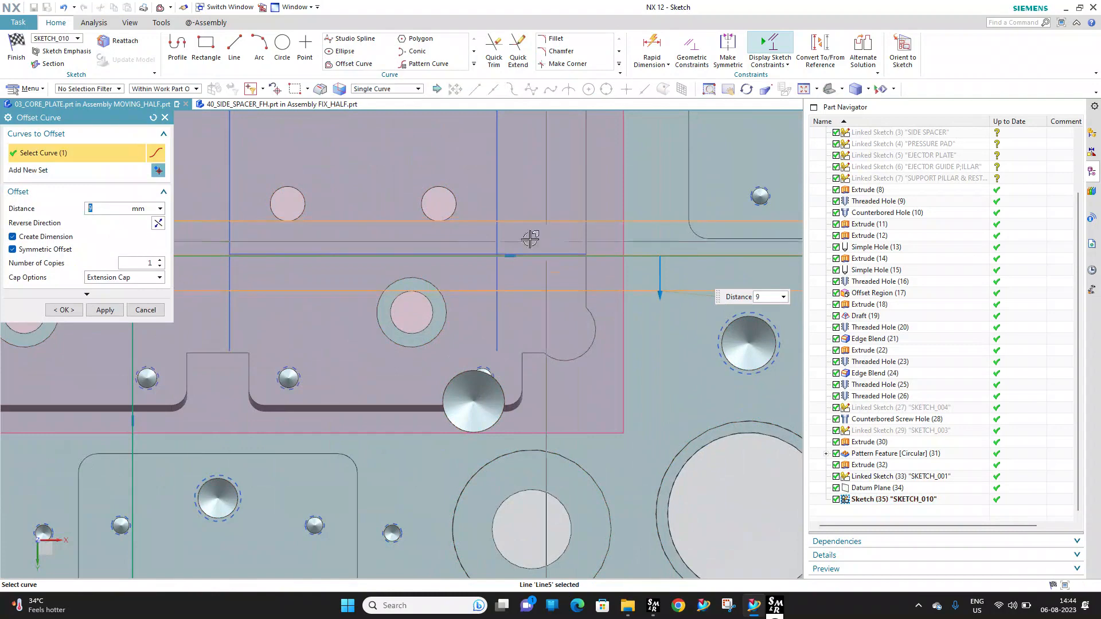
{"action": "scroll", "coordinate": [477, 236], "scroll_direction": "up", "scroll_amount": 3}
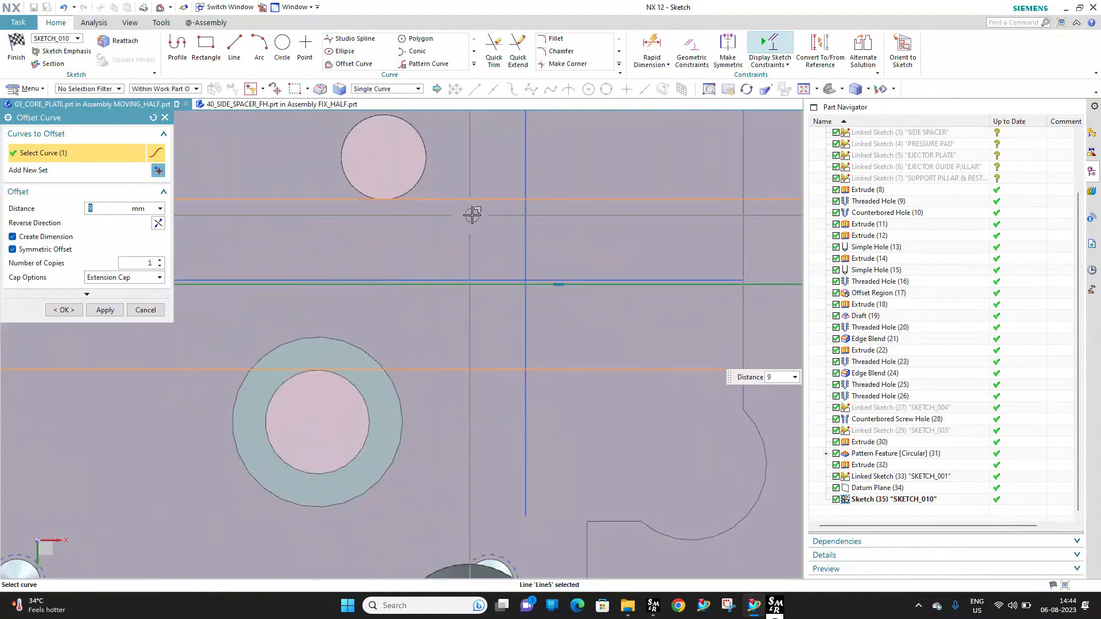
{"action": "key", "text": "Return"}
{"action": "scroll", "coordinate": [472, 214], "scroll_direction": "down", "scroll_amount": 3}
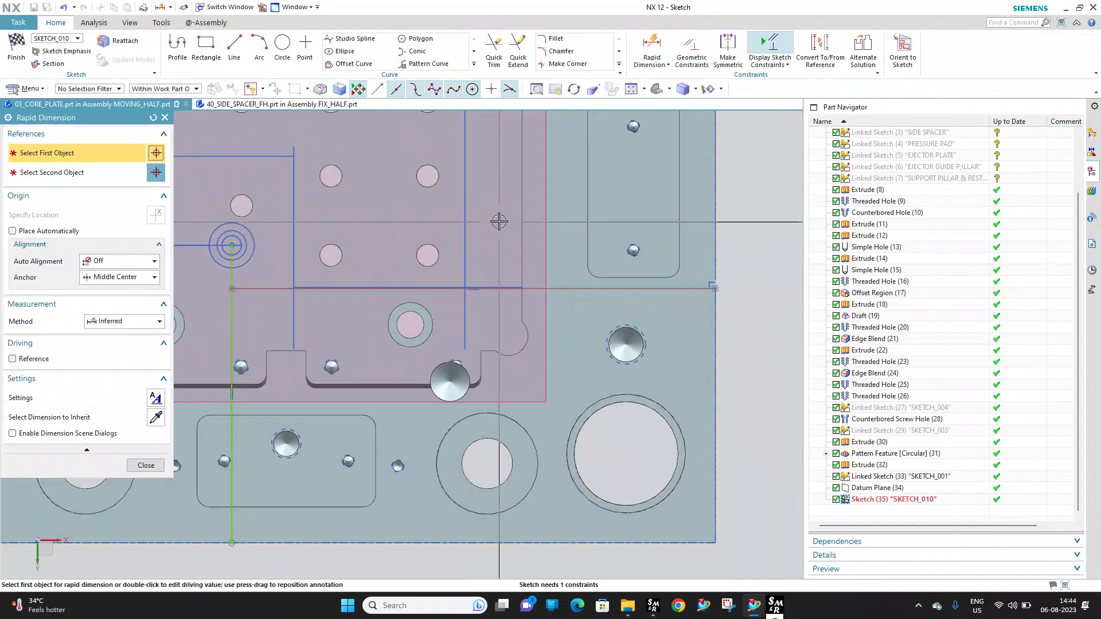
{"action": "scroll", "coordinate": [488, 284], "scroll_direction": "down", "scroll_amount": 3}
{"action": "key", "text": "Escape"}
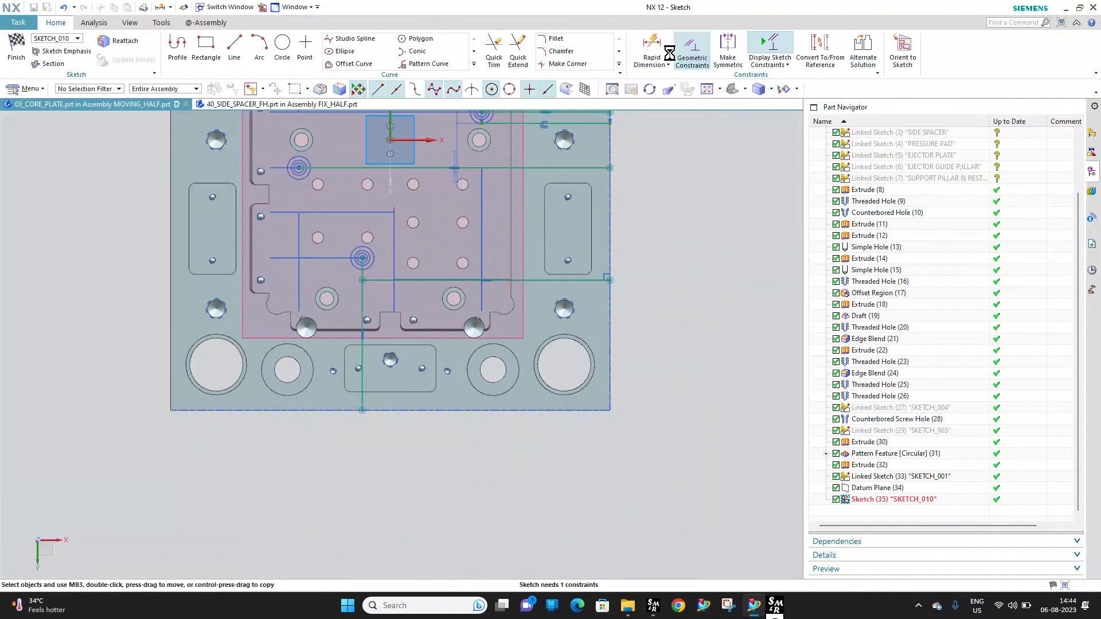
Make the lowest horizontal channel line collinear with the adjacent linked SKETCH_001 line and finish the sketch
{"action": "left_click", "coordinate": [691, 52]}
{"action": "scroll", "coordinate": [489, 256], "scroll_direction": "up", "scroll_amount": 5}
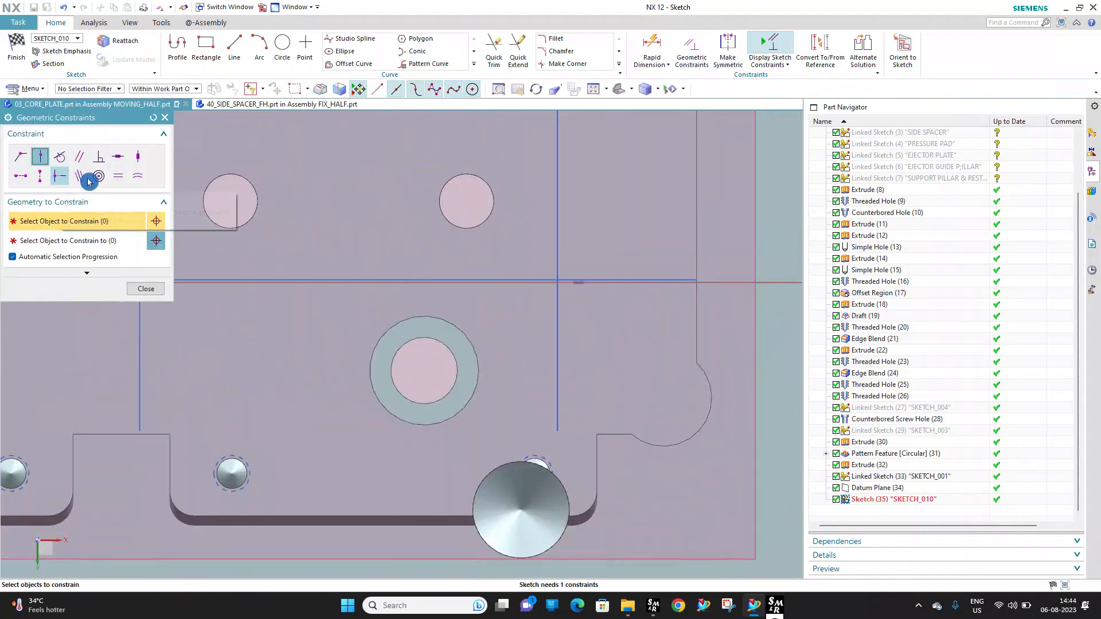
{"action": "left_click", "coordinate": [711, 285]}
{"action": "left_click", "coordinate": [666, 277]}
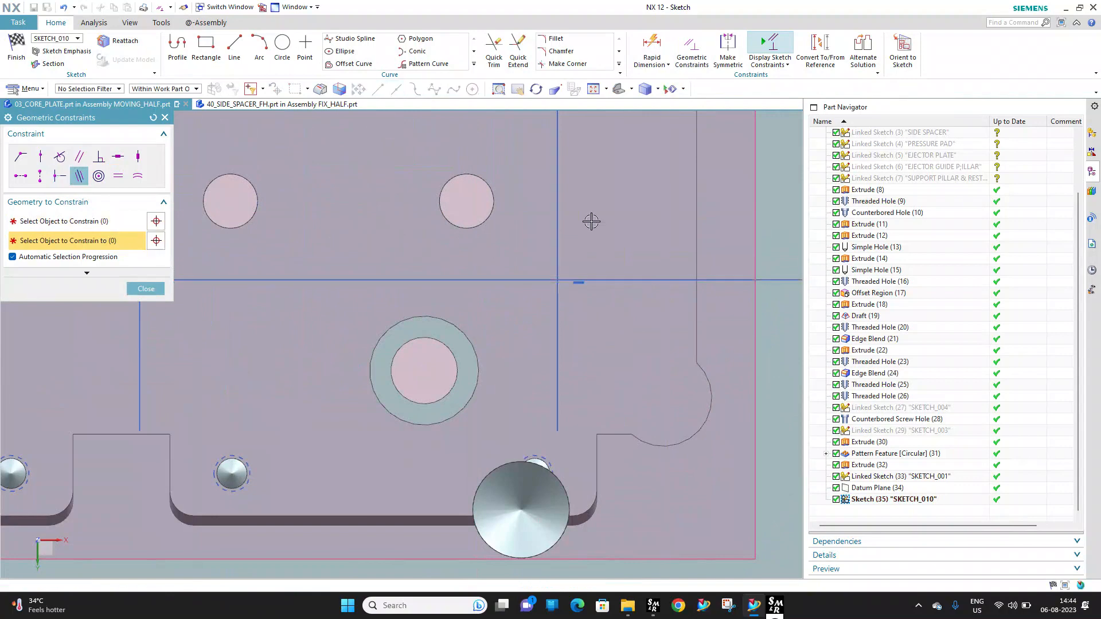
{"action": "scroll", "coordinate": [580, 226], "scroll_direction": "down", "scroll_amount": 9}
{"action": "scroll", "coordinate": [561, 208], "scroll_direction": "up", "scroll_amount": 2}
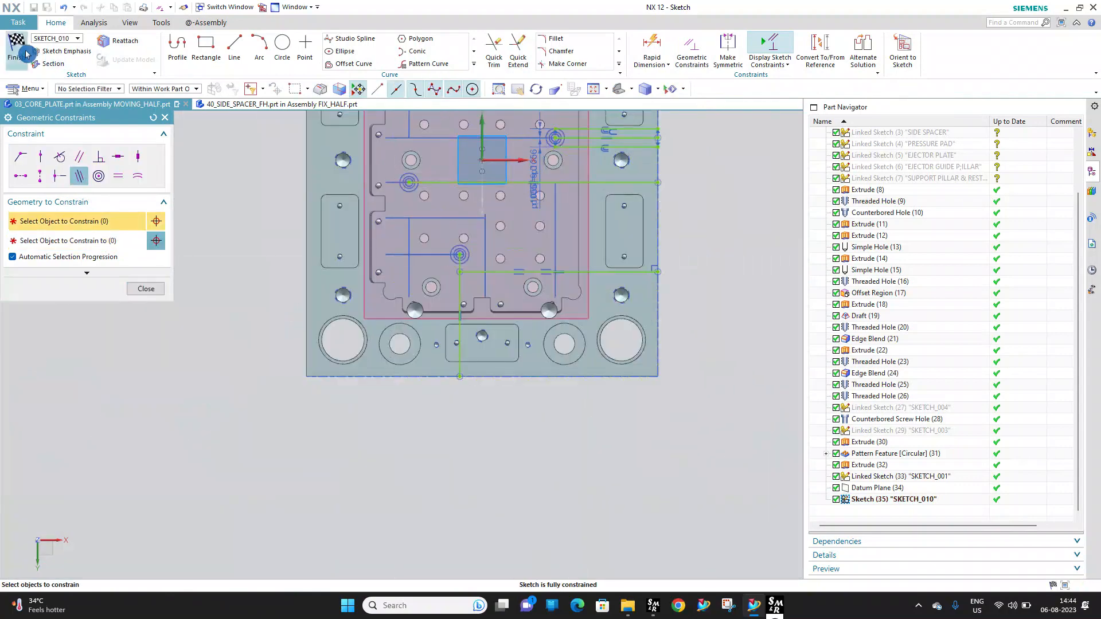
{"action": "left_click", "coordinate": [26, 54]}
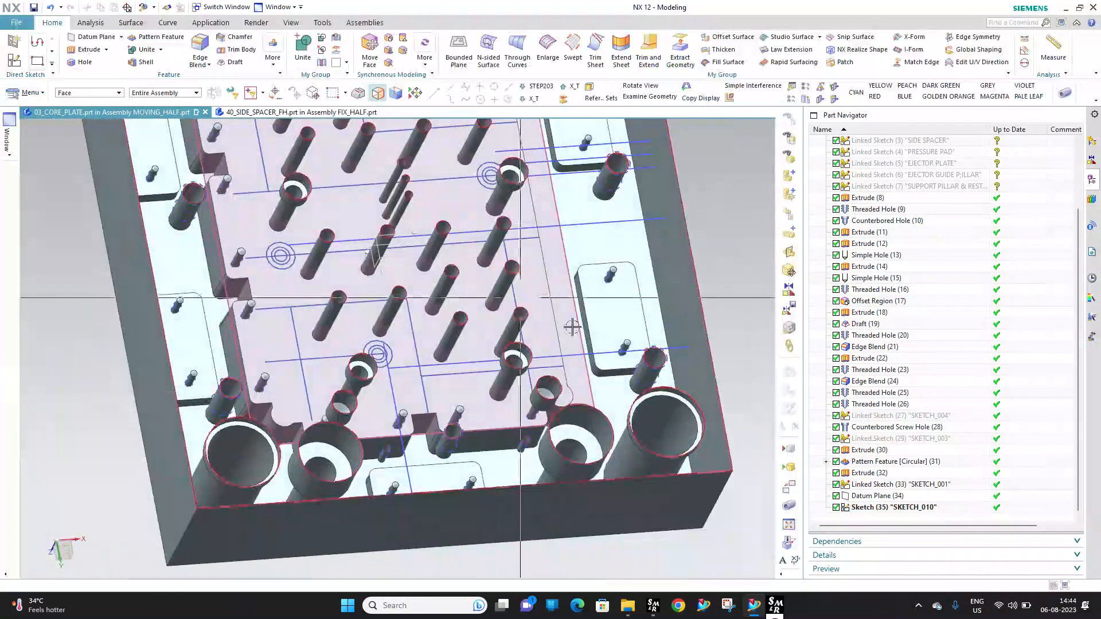
{"action": "left_click", "coordinate": [791, 509]}
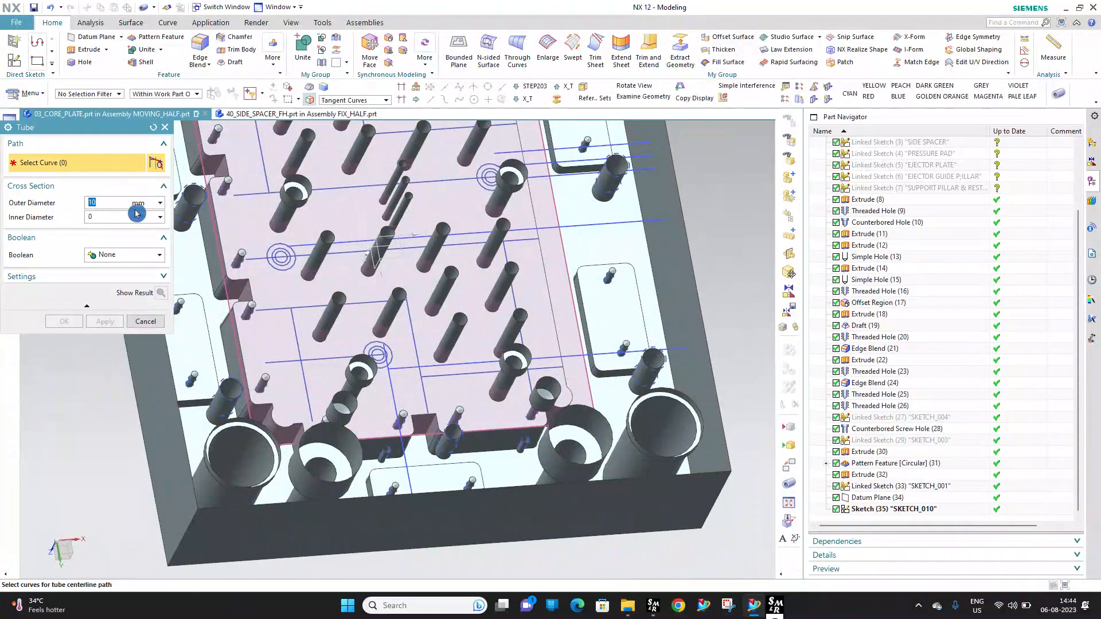
{"action": "middle_click_drag", "start_coordinate": [416, 408], "coordinate": [343, 410]}
{"action": "scroll", "coordinate": [341, 304], "scroll_direction": "down", "scroll_amount": 4}
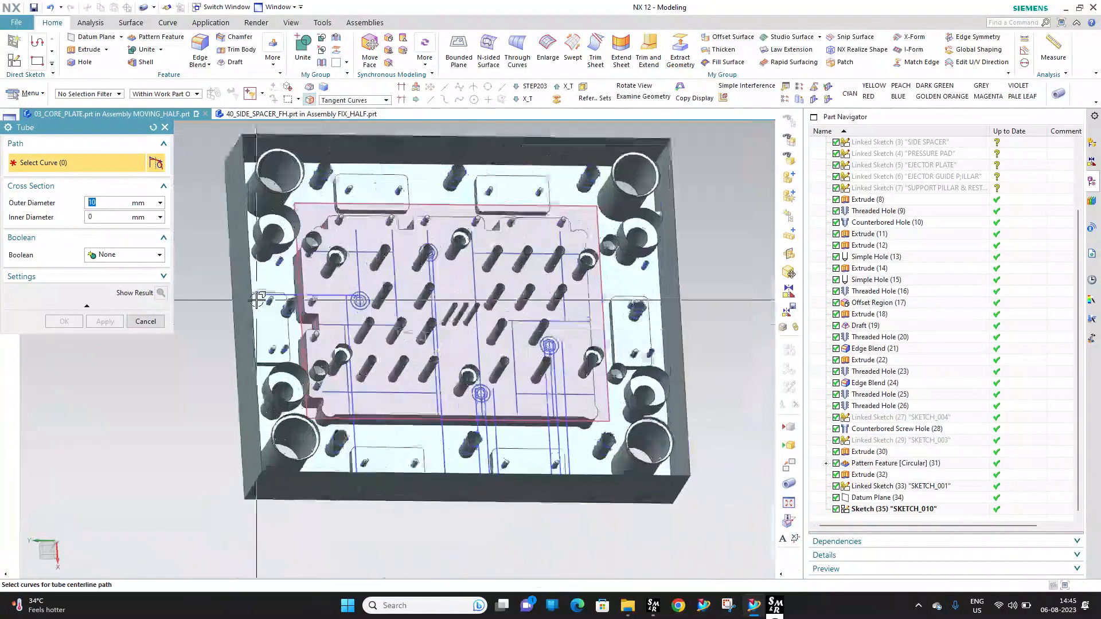
{"action": "scroll", "coordinate": [385, 304], "scroll_direction": "up", "scroll_amount": 6}
{"action": "scroll", "coordinate": [365, 268], "scroll_direction": "up", "scroll_amount": 3}
{"action": "scroll", "coordinate": [364, 268], "scroll_direction": "down", "scroll_amount": 5}
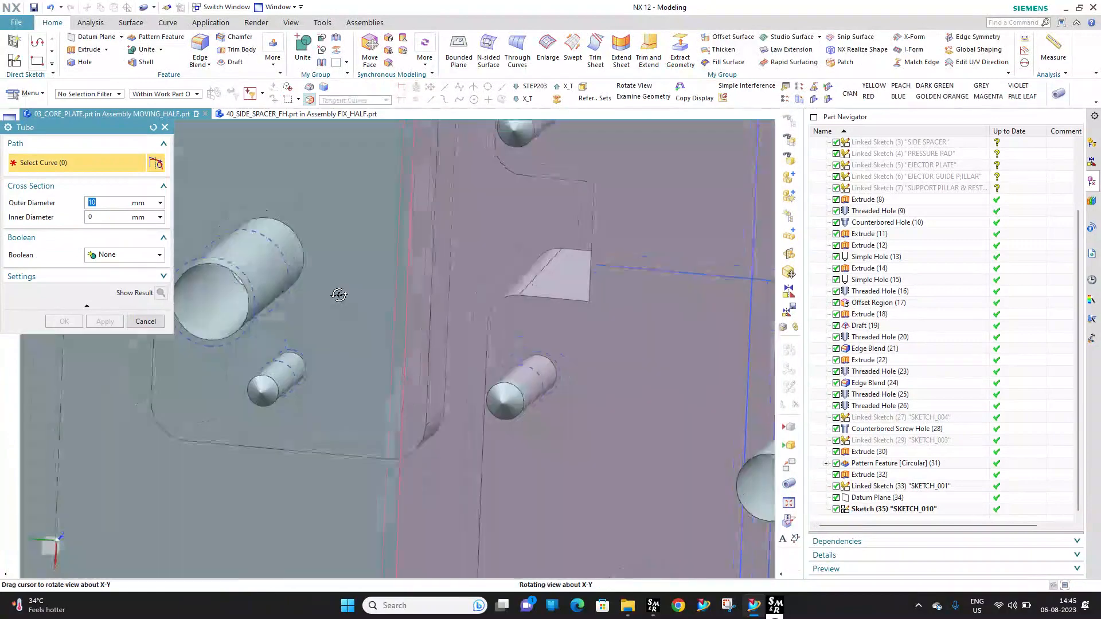
{"action": "middle_click_drag", "start_coordinate": [344, 293], "coordinate": [470, 223]}
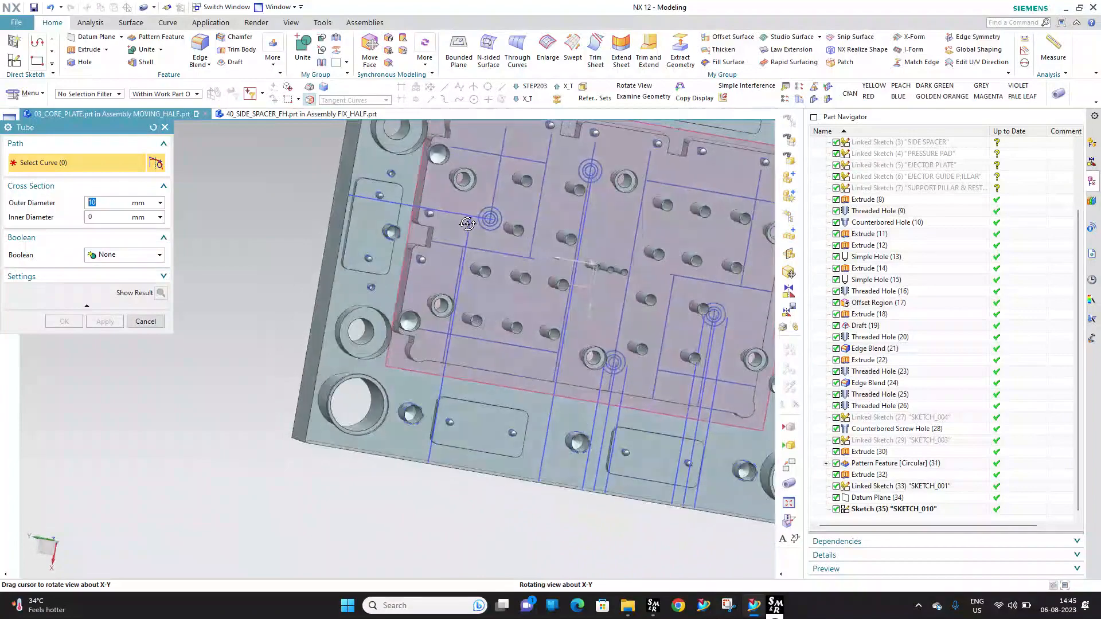
{"action": "scroll", "coordinate": [406, 214], "scroll_direction": "down", "scroll_amount": 3}
{"action": "scroll", "coordinate": [562, 251], "scroll_direction": "up", "scroll_amount": 2}
{"action": "key", "text": "Escape"}
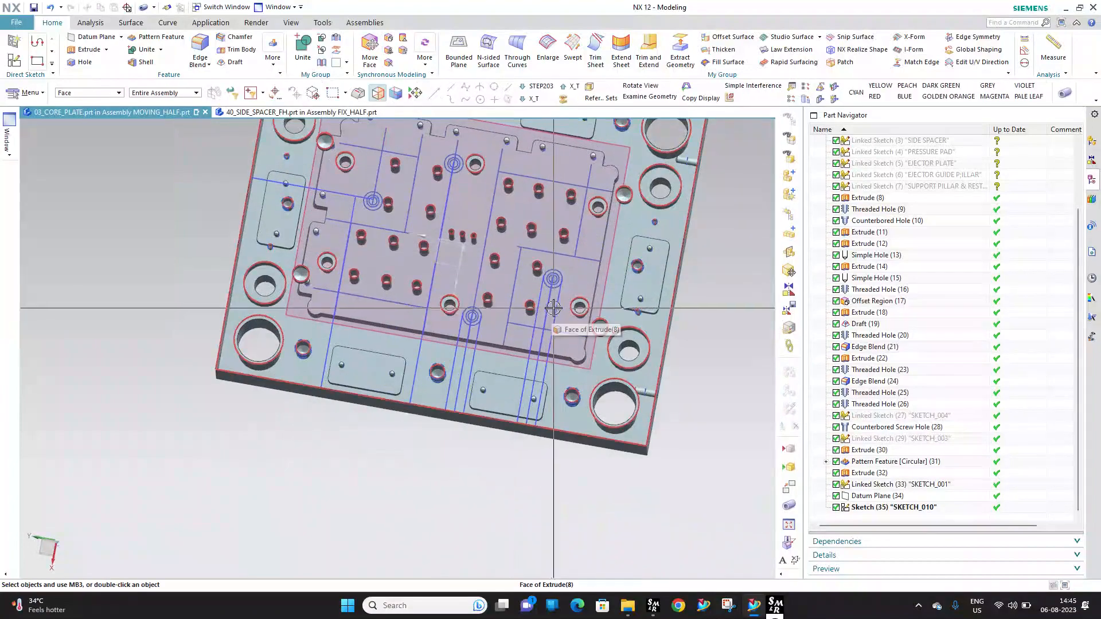
Reopen SKETCH_010, delete the remaining offset lines beside the two uppermost horizontal channel lines, and finish the sketch
{"action": "double_click", "coordinate": [907, 510]}
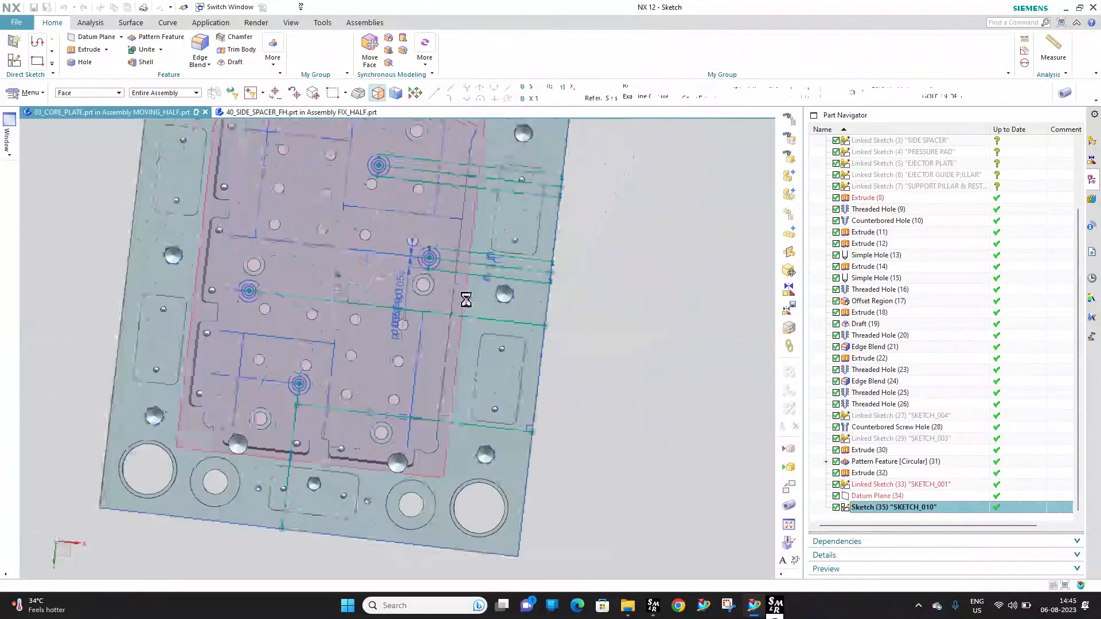
{"action": "left_click", "coordinate": [481, 256]}
{"action": "key", "text": "Delete"}
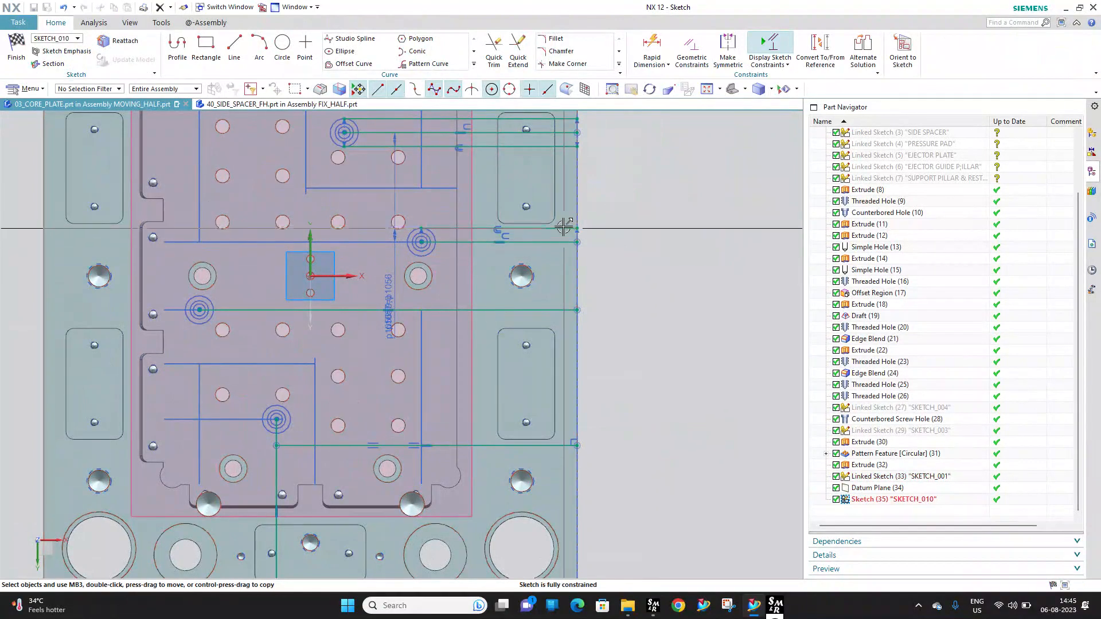
{"action": "left_click", "coordinate": [564, 148]}
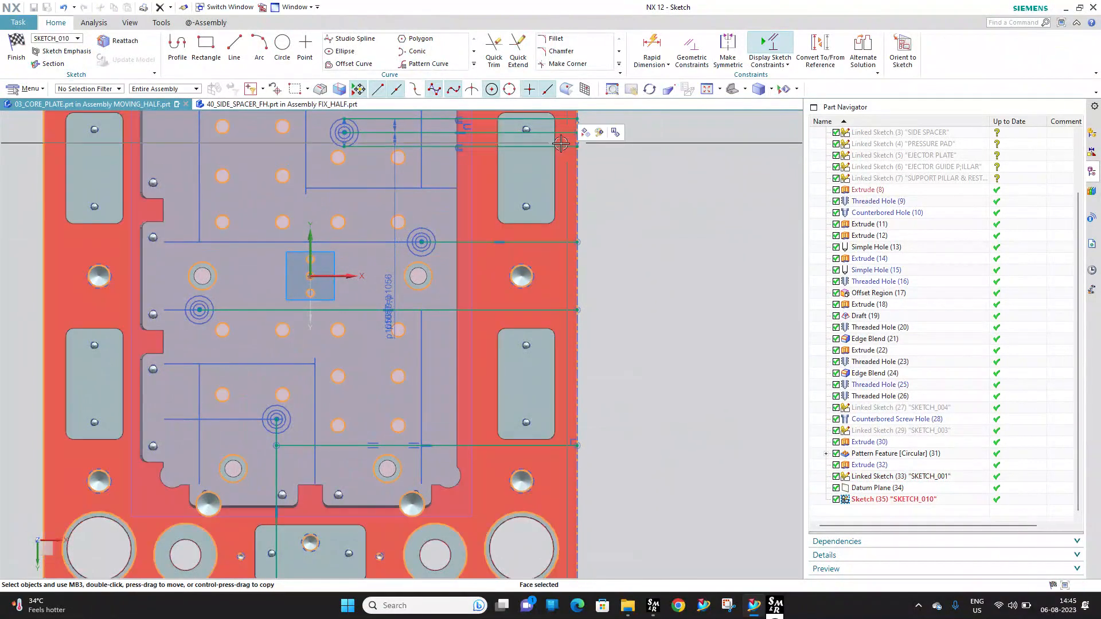
{"action": "left_click", "coordinate": [563, 148]}
{"action": "key", "text": "Delete"}
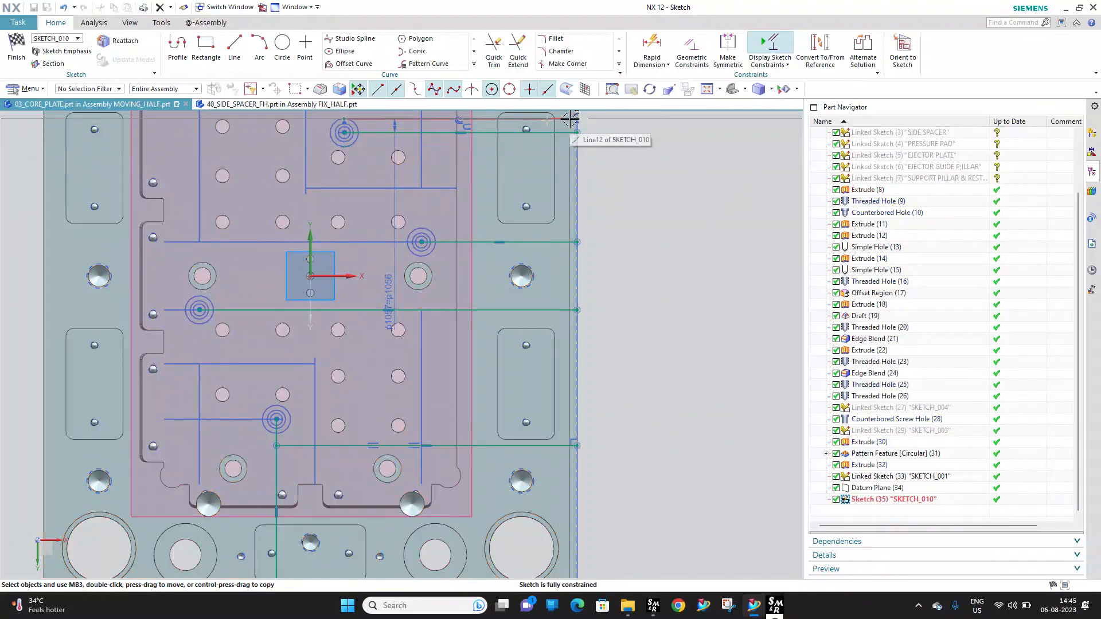
{"action": "left_click", "coordinate": [27, 51]}
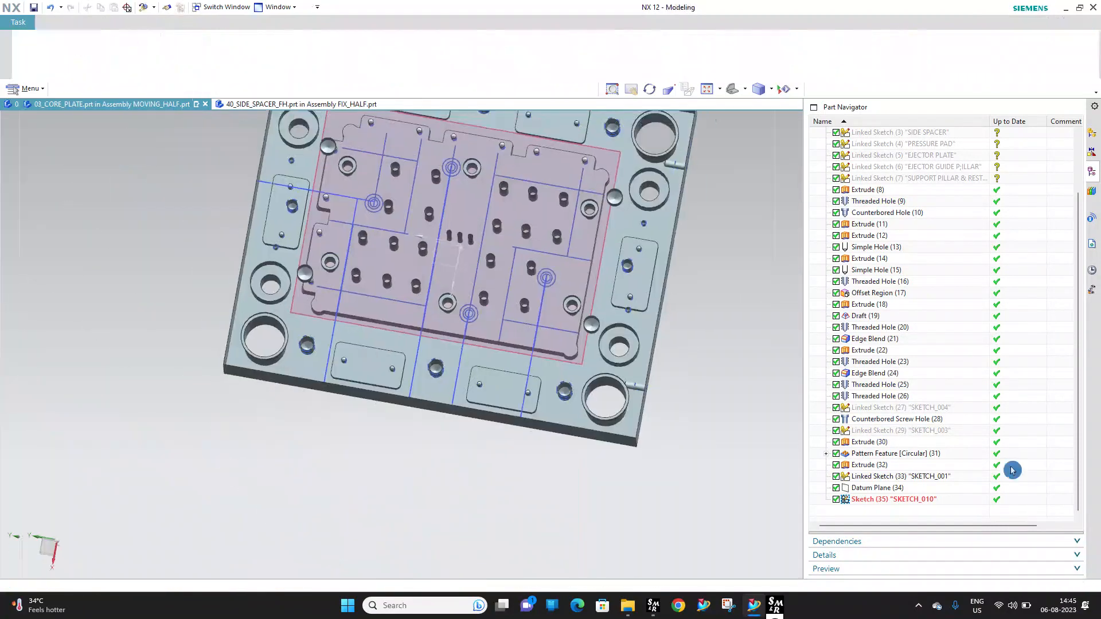
Set the offset distance of the datum plane that carries SKETCH_010 to 24 mm
{"action": "left_click", "coordinate": [883, 497]}
{"action": "double_click", "coordinate": [884, 497]}
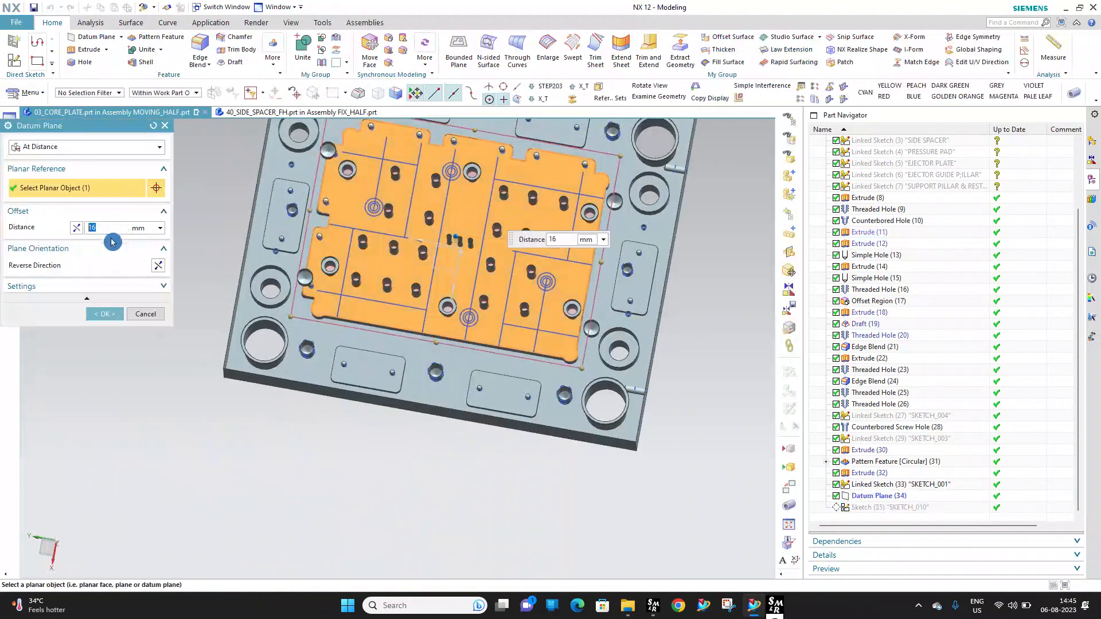
{"action": "key", "text": "Return"}
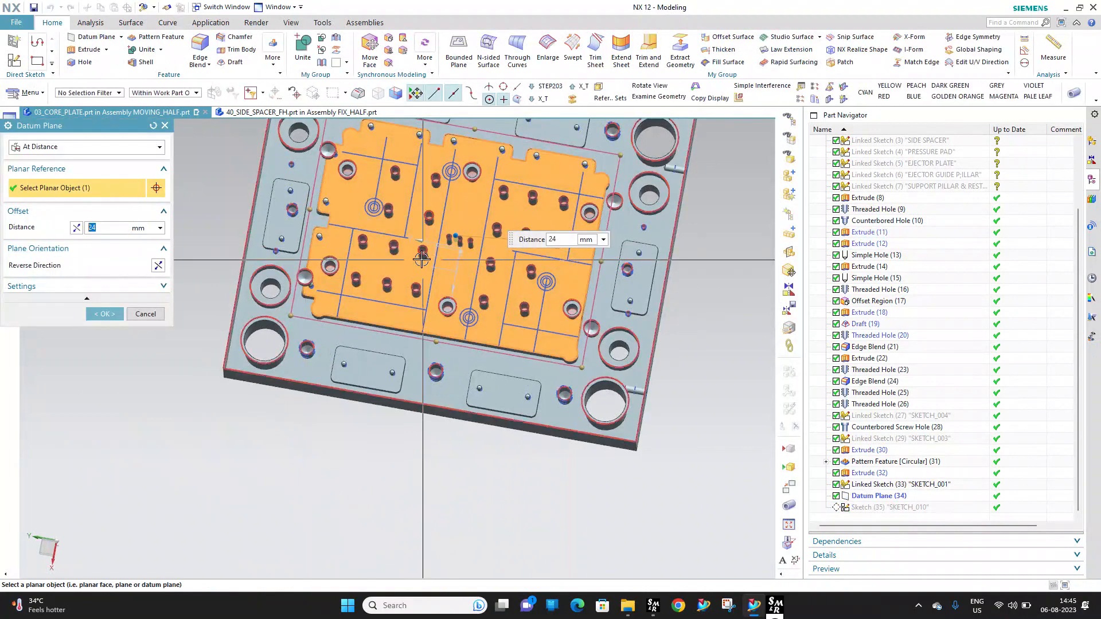
{"action": "middle_click", "coordinate": [356, 258]}
{"action": "mouse_move", "coordinate": [356, 258]}
{"action": "middle_mouse_down"}
{"action": "mouse_move", "coordinate": [390, 172]}
{"action": "mouse_move", "coordinate": [424, 201]}
{"action": "middle_mouse_up"}
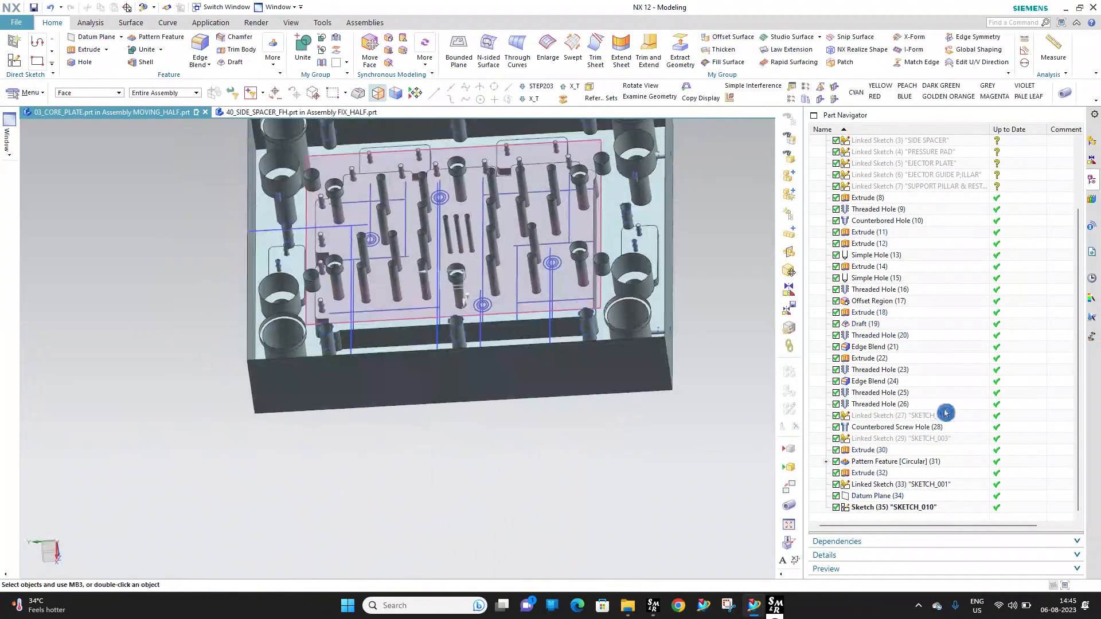
Create tubes without a Boolean along the three parallel channel lines from the right-hand and central circle groups to the plate edge
{"action": "middle_click_drag", "start_coordinate": [577, 376], "coordinate": [616, 380]}
{"action": "scroll", "coordinate": [532, 283], "scroll_direction": "up", "scroll_amount": 2}
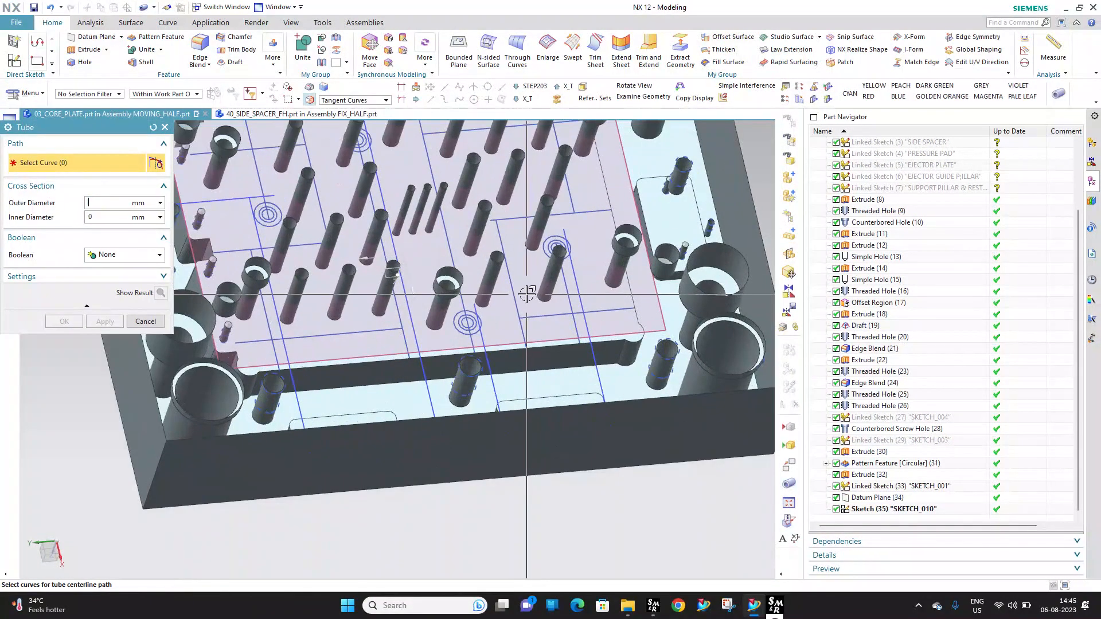
{"action": "scroll", "coordinate": [582, 289], "scroll_direction": "up", "scroll_amount": 1}
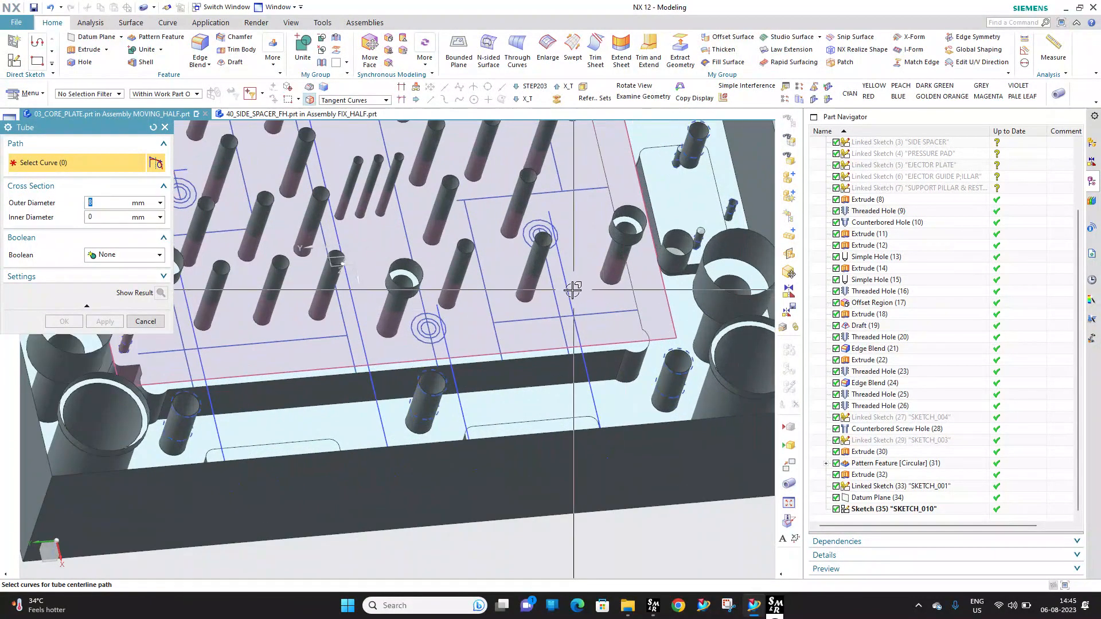
{"action": "left_click", "coordinate": [572, 291]}
{"action": "left_click", "coordinate": [105, 320]}
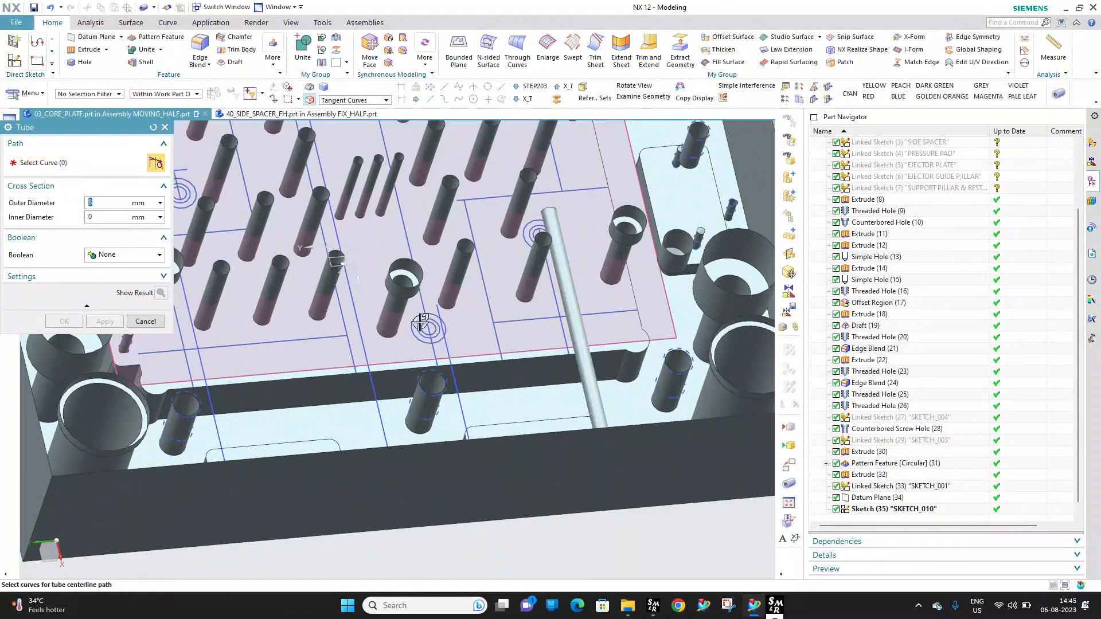
{"action": "left_click", "coordinate": [454, 348]}
{"action": "middle_click", "coordinate": [357, 344]}
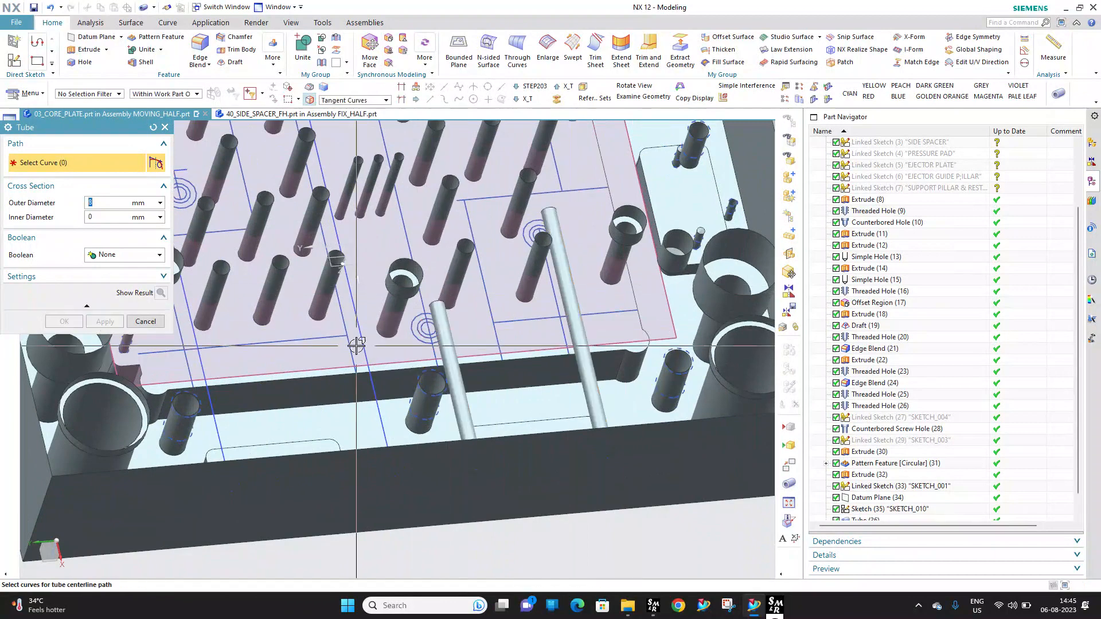
{"action": "middle_click", "coordinate": [480, 272]}
Create tubes along the two perpendicular channel lines at the leftmost circle group, running to the adjacent plate edges
{"action": "scroll", "coordinate": [474, 272], "scroll_direction": "down", "scroll_amount": 6}
{"action": "middle_click_drag", "start_coordinate": [472, 272], "coordinate": [467, 327]}
{"action": "scroll", "coordinate": [381, 310], "scroll_direction": "up", "scroll_amount": 4}
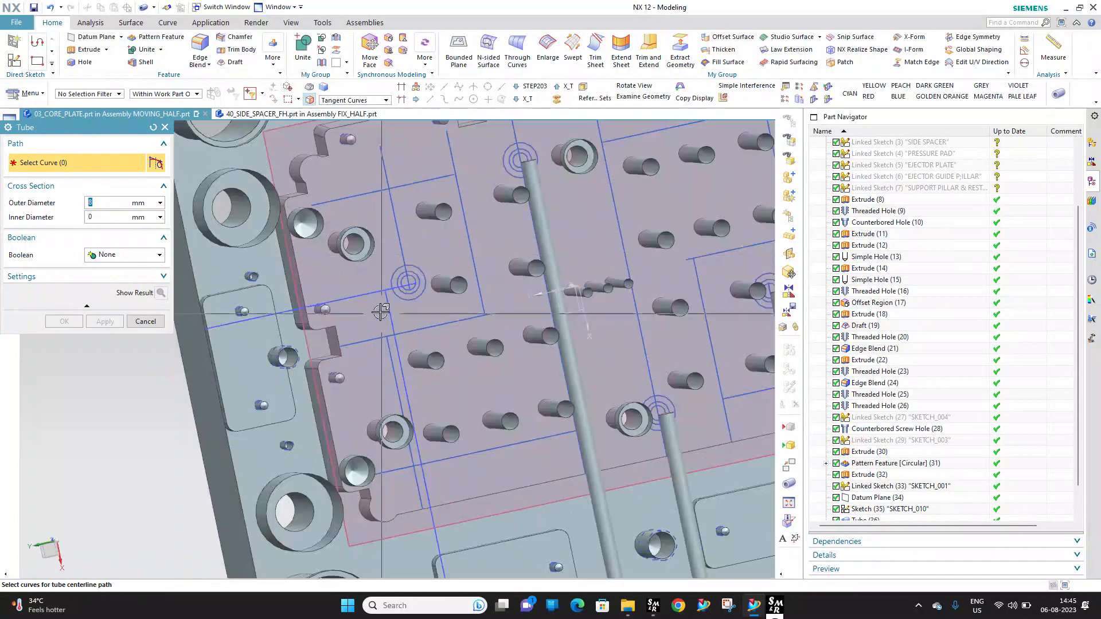
{"action": "left_click", "coordinate": [363, 300]}
{"action": "middle_click", "coordinate": [369, 260]}
{"action": "left_click", "coordinate": [396, 315]}
{"action": "middle_click", "coordinate": [386, 322]}
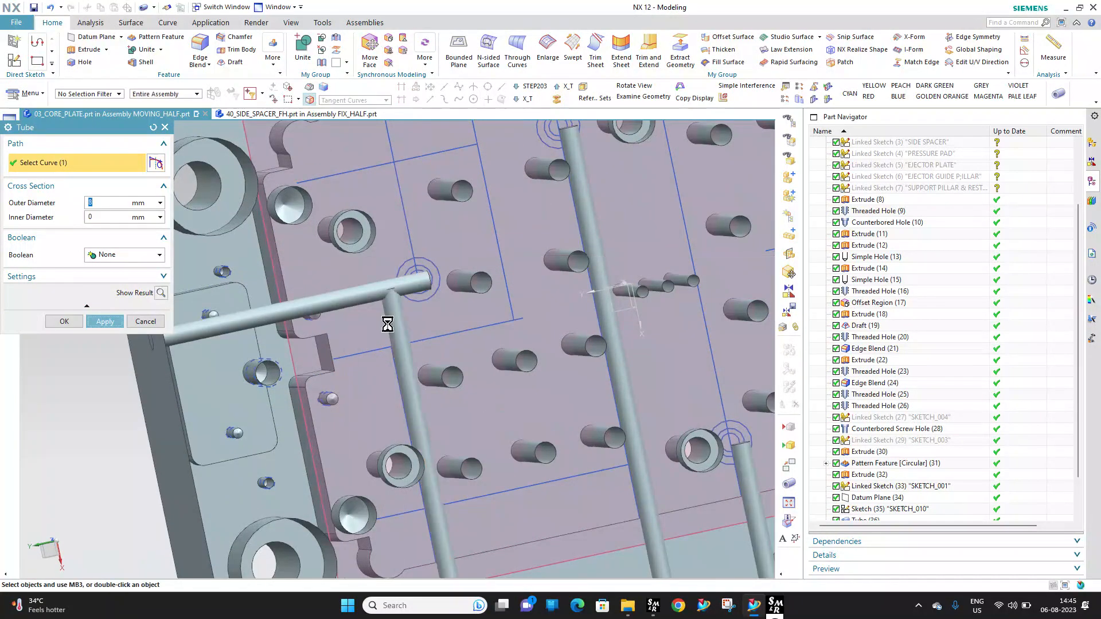
{"action": "middle_click_drag", "start_coordinate": [377, 335], "coordinate": [350, 280]}
{"action": "key", "text": "Escape"}
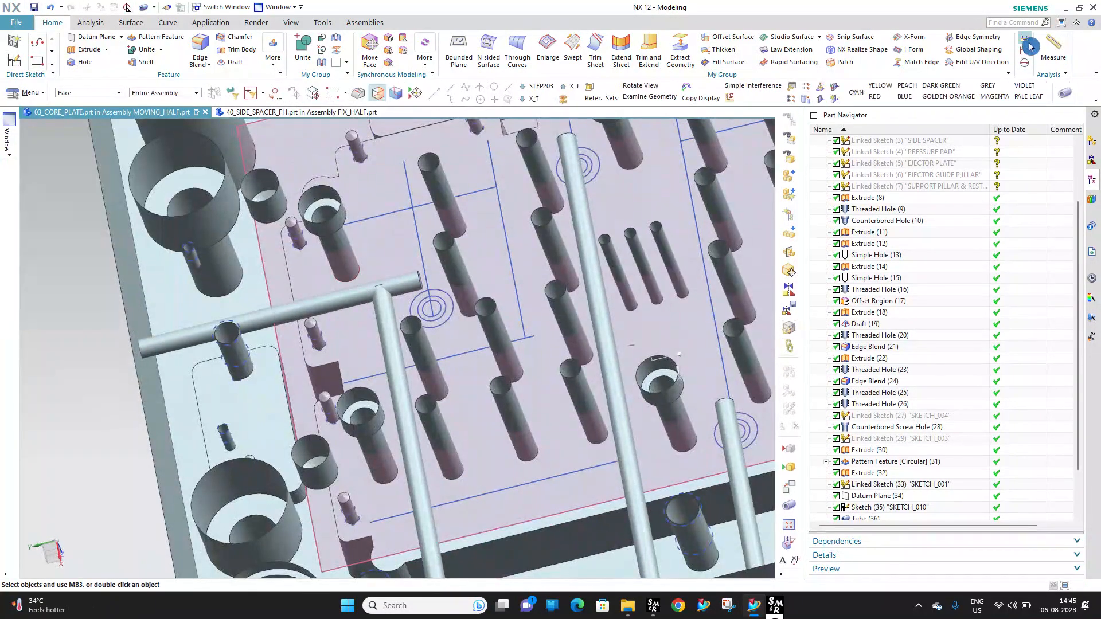
Measure the minimum distances from the leftmost long tube to the counterbored screw hole and the round hole on its other side
{"action": "left_click", "coordinate": [1029, 45]}
{"action": "scroll", "coordinate": [391, 365], "scroll_direction": "up", "scroll_amount": 5}
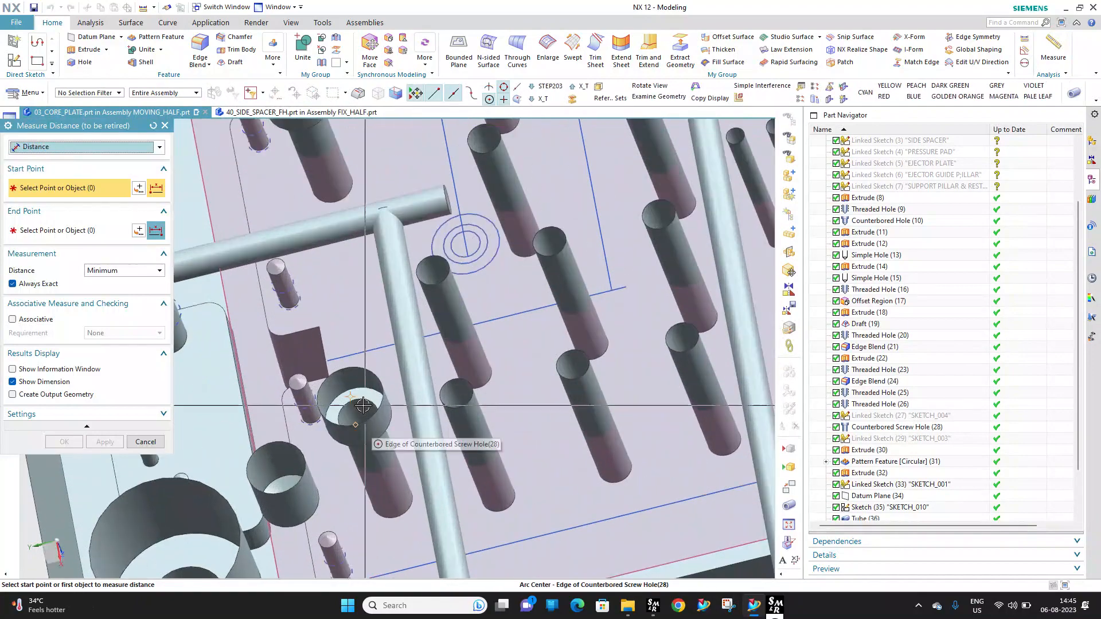
{"action": "left_click", "coordinate": [428, 458]}
{"action": "left_click", "coordinate": [476, 472]}
{"action": "scroll", "coordinate": [258, 356], "scroll_direction": "down", "scroll_amount": 1}
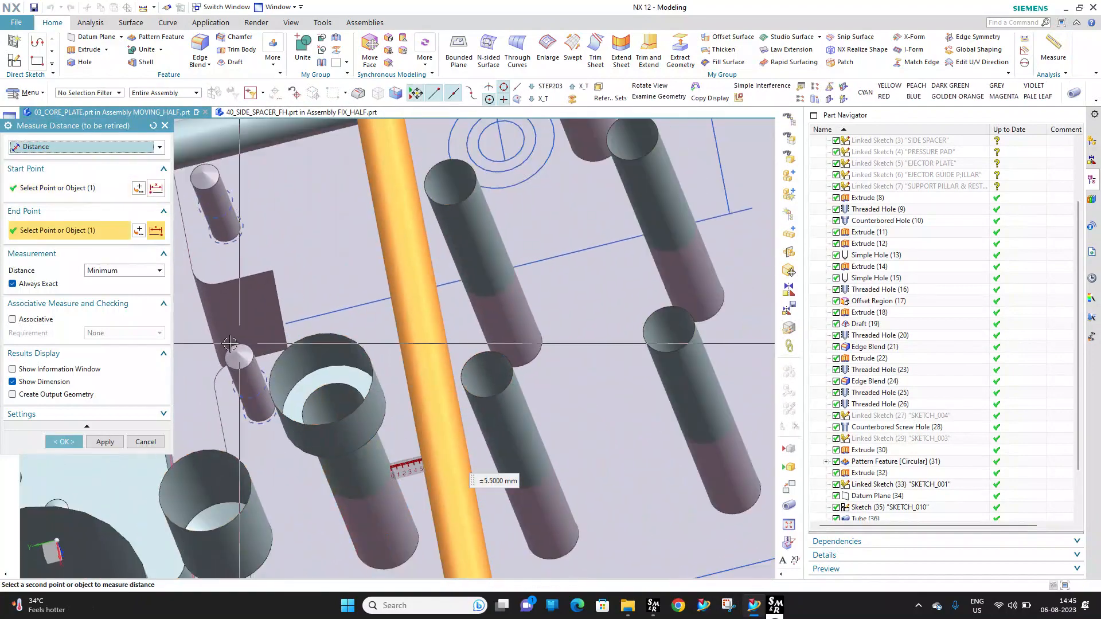
{"action": "left_click", "coordinate": [116, 443]}
{"action": "scroll", "coordinate": [436, 396], "scroll_direction": "up", "scroll_amount": 1}
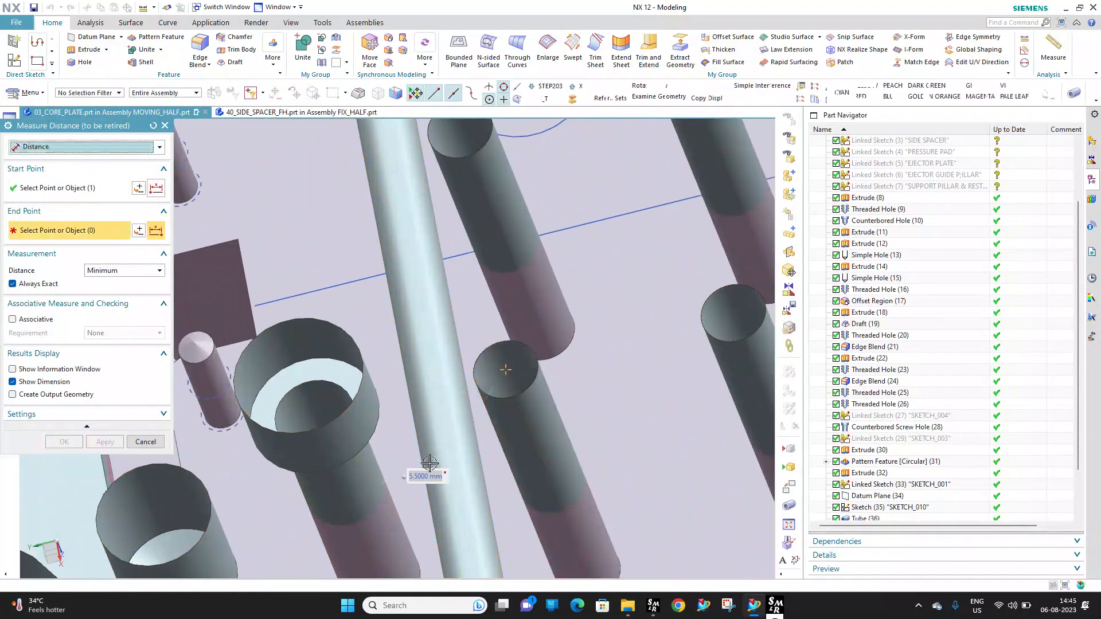
{"action": "left_click", "coordinate": [470, 481]}
{"action": "scroll", "coordinate": [424, 405], "scroll_direction": "down", "scroll_amount": 5}
{"action": "key", "text": "Escape"}
{"action": "scroll", "coordinate": [412, 342], "scroll_direction": "down", "scroll_amount": 3}
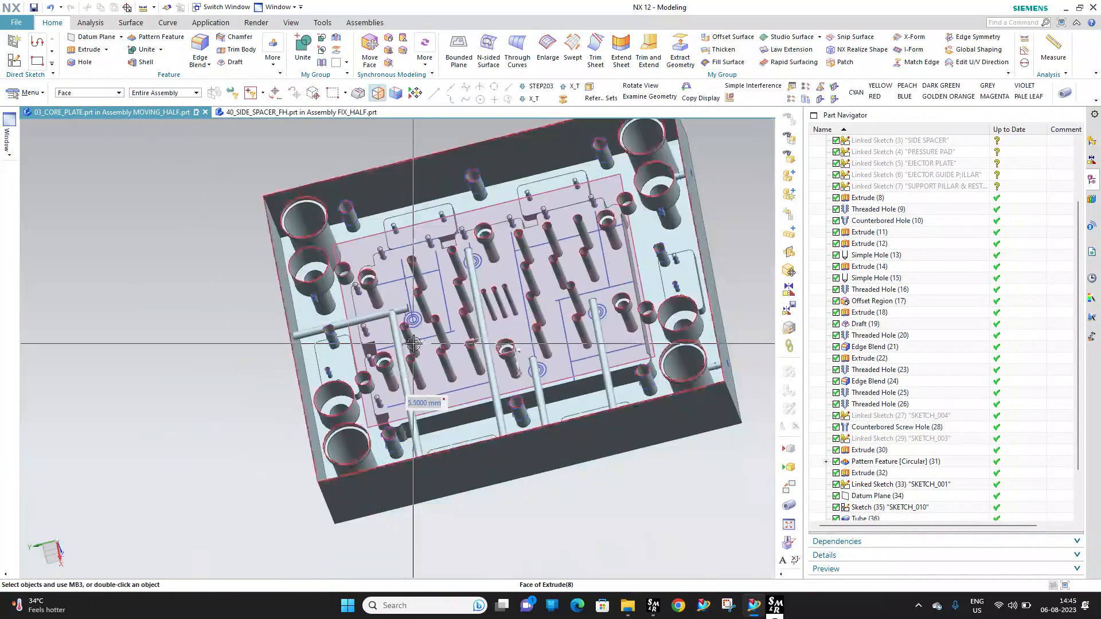
Measure the minimum distance between the longest central tube and the adjacent round hole
{"action": "middle_click_drag", "start_coordinate": [413, 341], "coordinate": [433, 381]}
{"action": "scroll", "coordinate": [432, 381], "scroll_direction": "up", "scroll_amount": 5}
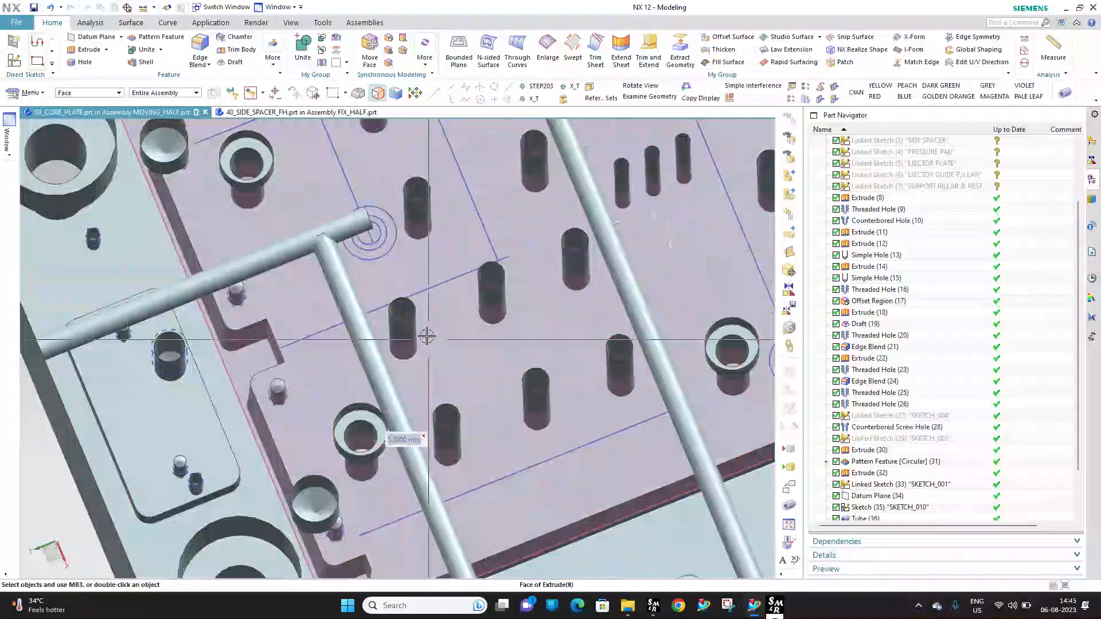
{"action": "scroll", "coordinate": [425, 337], "scroll_direction": "down", "scroll_amount": 4}
{"action": "scroll", "coordinate": [423, 332], "scroll_direction": "up", "scroll_amount": 2}
{"action": "middle_click_drag", "start_coordinate": [424, 332], "coordinate": [420, 313]}
{"action": "scroll", "coordinate": [440, 304], "scroll_direction": "down", "scroll_amount": 3}
{"action": "scroll", "coordinate": [420, 211], "scroll_direction": "up", "scroll_amount": 4}
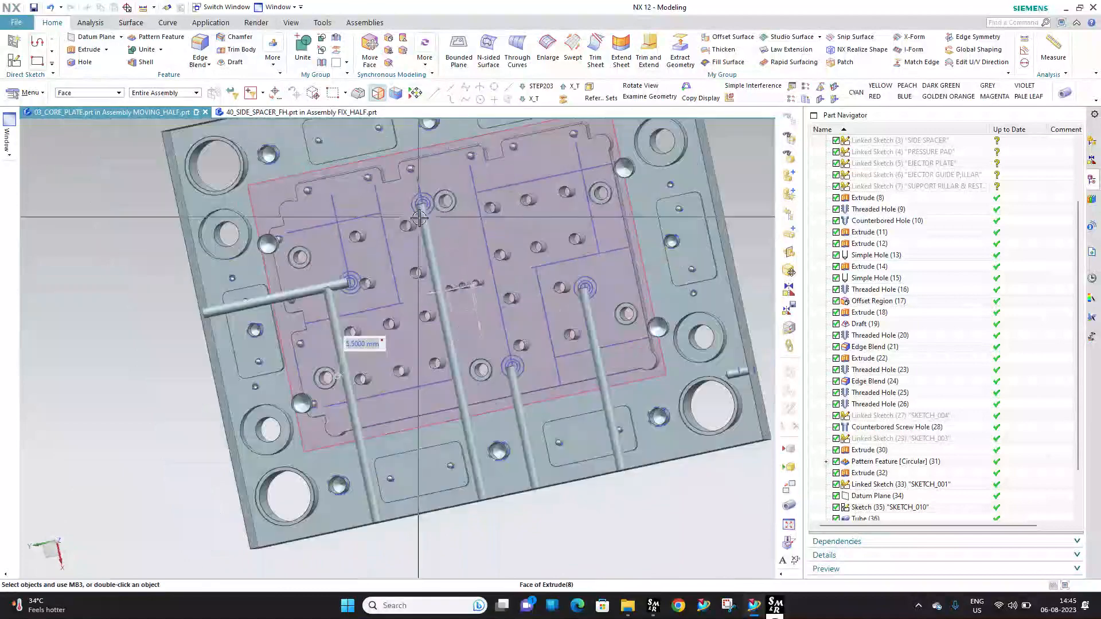
{"action": "middle_click_drag", "start_coordinate": [422, 207], "coordinate": [442, 211]}
{"action": "scroll", "coordinate": [442, 210], "scroll_direction": "up", "scroll_amount": 1}
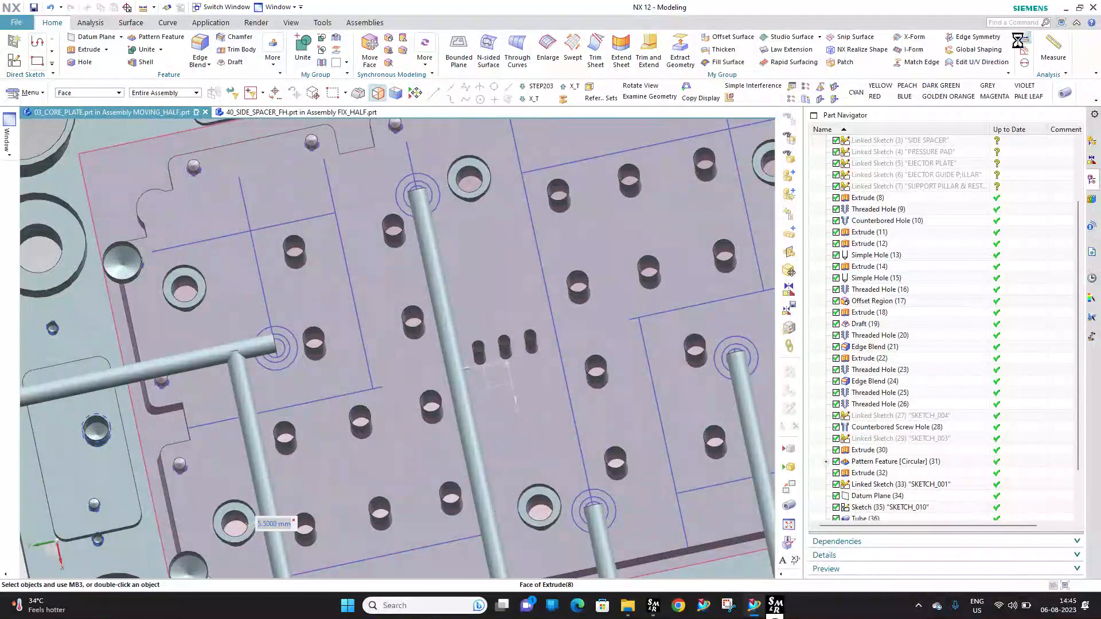
{"action": "scroll", "coordinate": [425, 312], "scroll_direction": "up", "scroll_amount": 5}
{"action": "left_click", "coordinate": [391, 325]}
{"action": "left_click", "coordinate": [474, 337]}
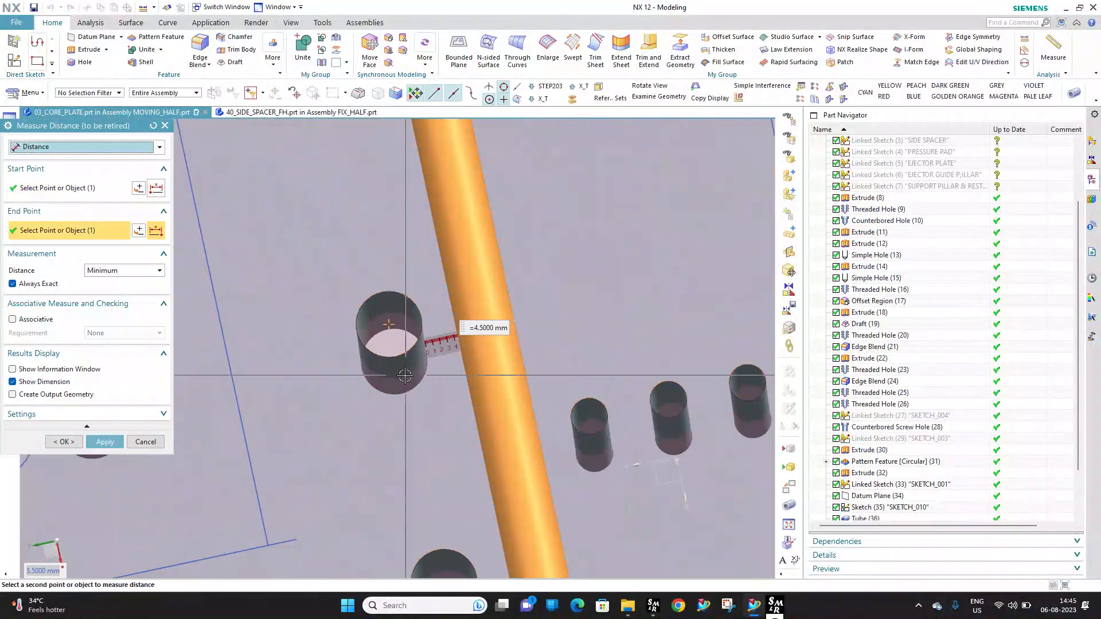
{"action": "left_click", "coordinate": [105, 442]}
Measure the minimum distance between the longest central tube and the nearest of the three small centre holes
{"action": "scroll", "coordinate": [579, 400], "scroll_direction": "up", "scroll_amount": 2}
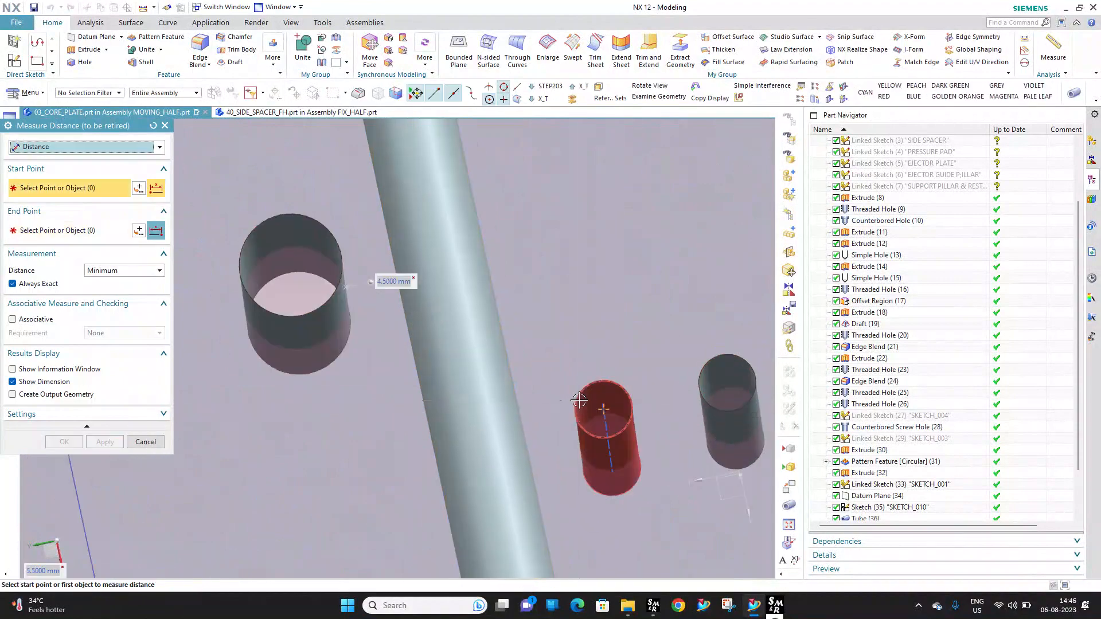
{"action": "left_click", "coordinate": [580, 401]}
{"action": "left_click", "coordinate": [533, 452]}
{"action": "scroll", "coordinate": [496, 335], "scroll_direction": "down", "scroll_amount": 4}
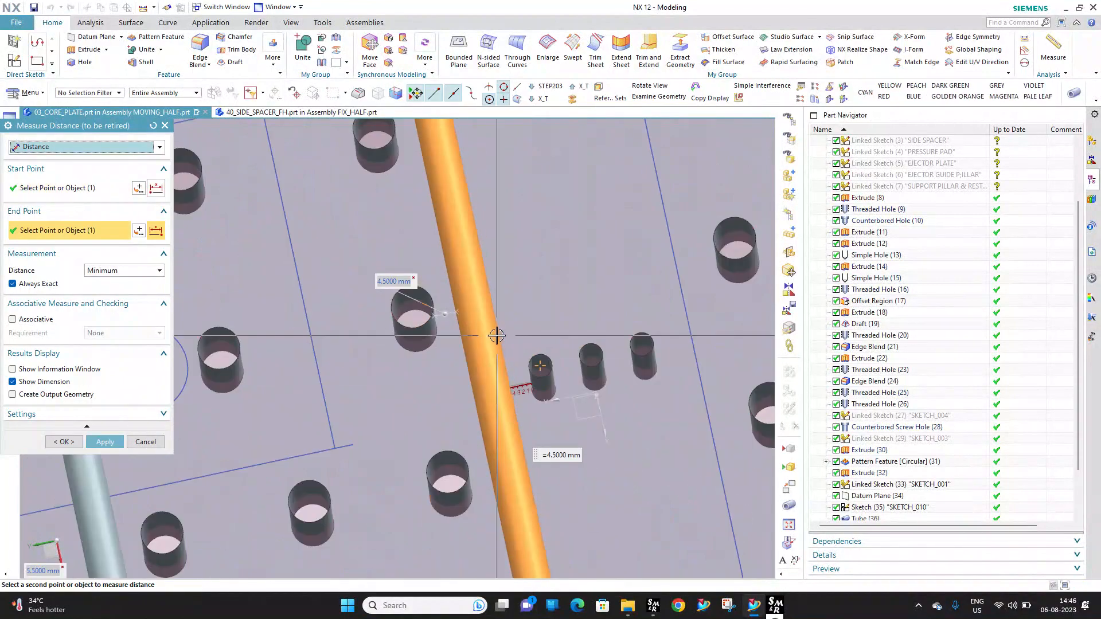
{"action": "scroll", "coordinate": [417, 270], "scroll_direction": "down", "scroll_amount": 2}
{"action": "key", "text": "Escape"}
{"action": "scroll", "coordinate": [413, 263], "scroll_direction": "down", "scroll_amount": 4}
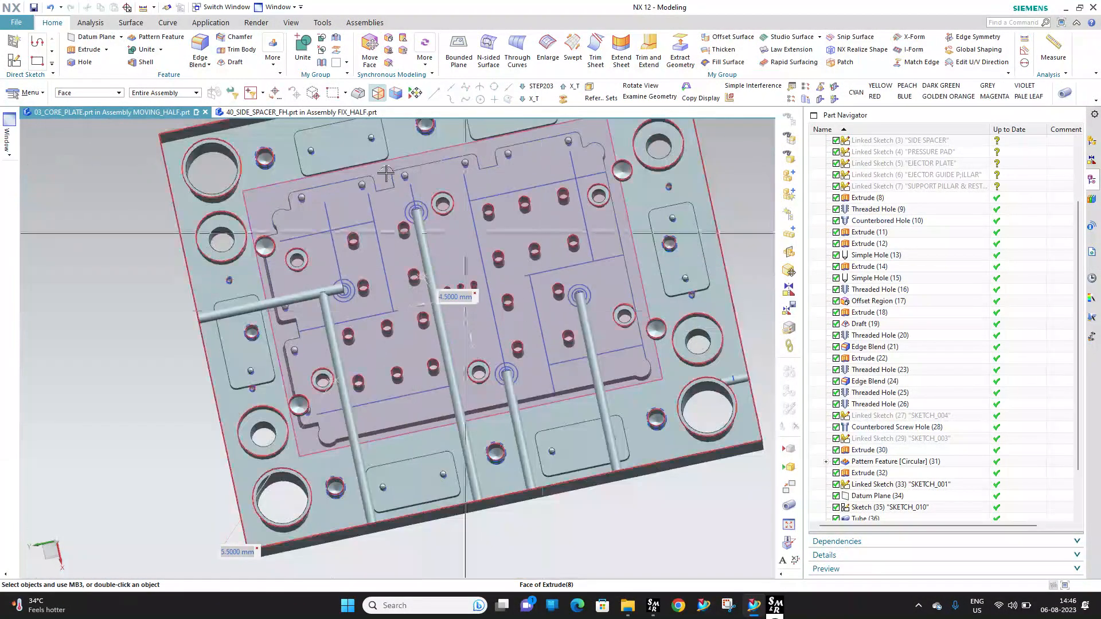
Open the INSERT_PLAN part from the PROCESS folder
{"action": "left_click", "coordinate": [18, 23]}
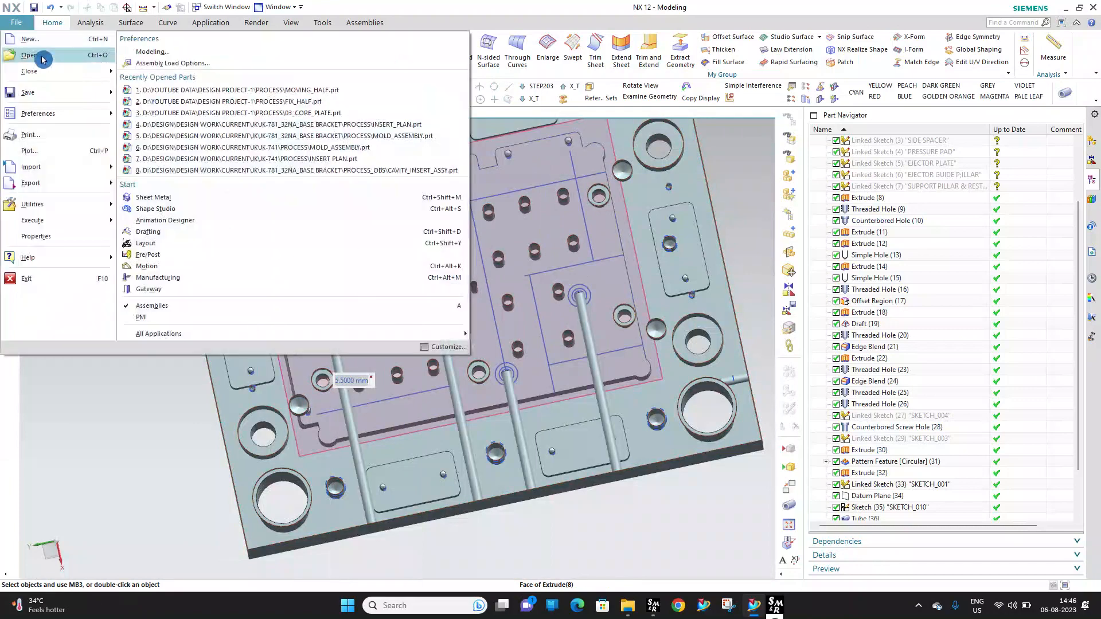
{"action": "left_click", "coordinate": [43, 56]}
{"action": "left_click", "coordinate": [414, 236]}
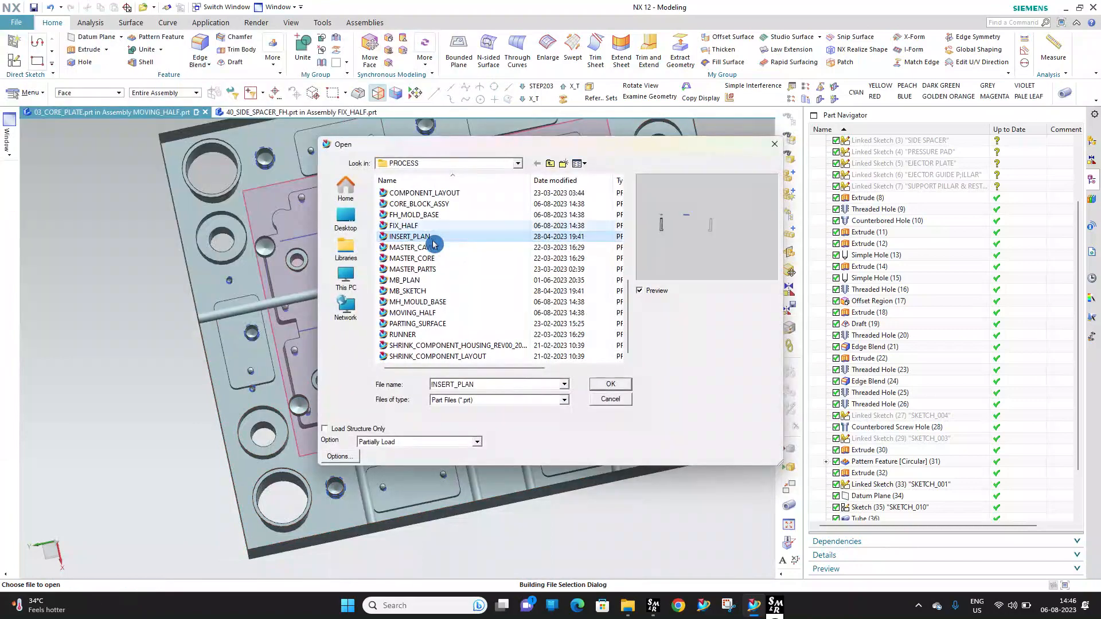
{"action": "left_click", "coordinate": [611, 384]}
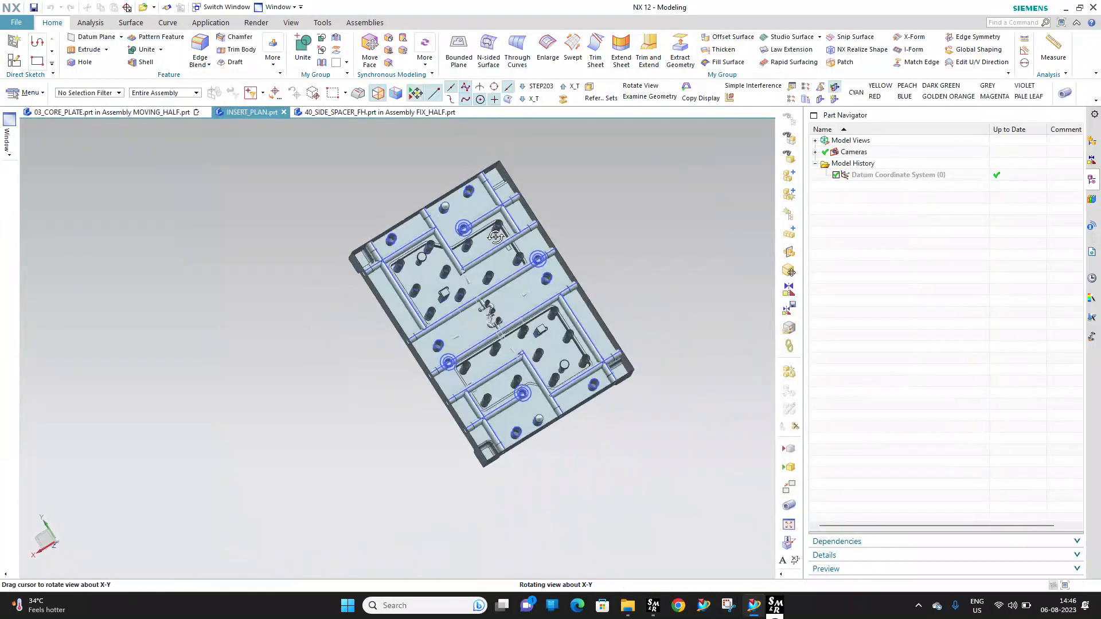
Examine the core block's cooling channels and their clearance to the nearby holes and the central runner
{"action": "scroll", "coordinate": [501, 326], "scroll_direction": "up", "scroll_amount": 7}
{"action": "scroll", "coordinate": [484, 234], "scroll_direction": "down", "scroll_amount": 3}
{"action": "scroll", "coordinate": [487, 236], "scroll_direction": "up", "scroll_amount": 1}
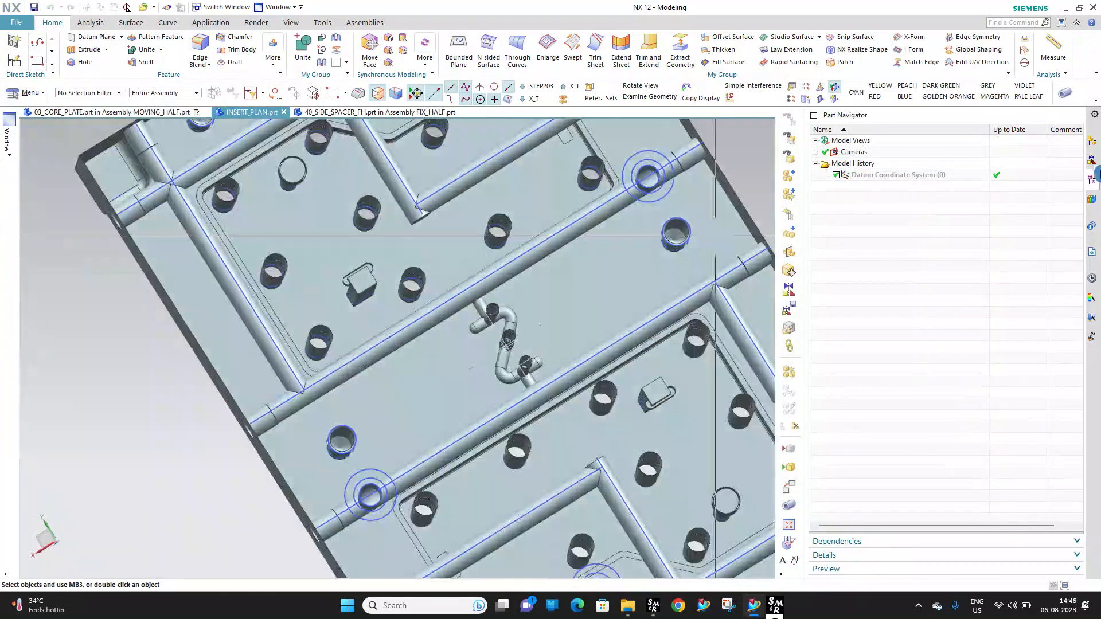
{"action": "scroll", "coordinate": [344, 310], "scroll_direction": "up", "scroll_amount": 2}
{"action": "mouse_move", "coordinate": [344, 310]}
{"action": "middle_mouse_down"}
{"action": "mouse_move", "coordinate": [319, 308]}
{"action": "mouse_move", "coordinate": [344, 312]}
{"action": "middle_mouse_up"}
{"action": "scroll", "coordinate": [342, 306], "scroll_direction": "down", "scroll_amount": 2}
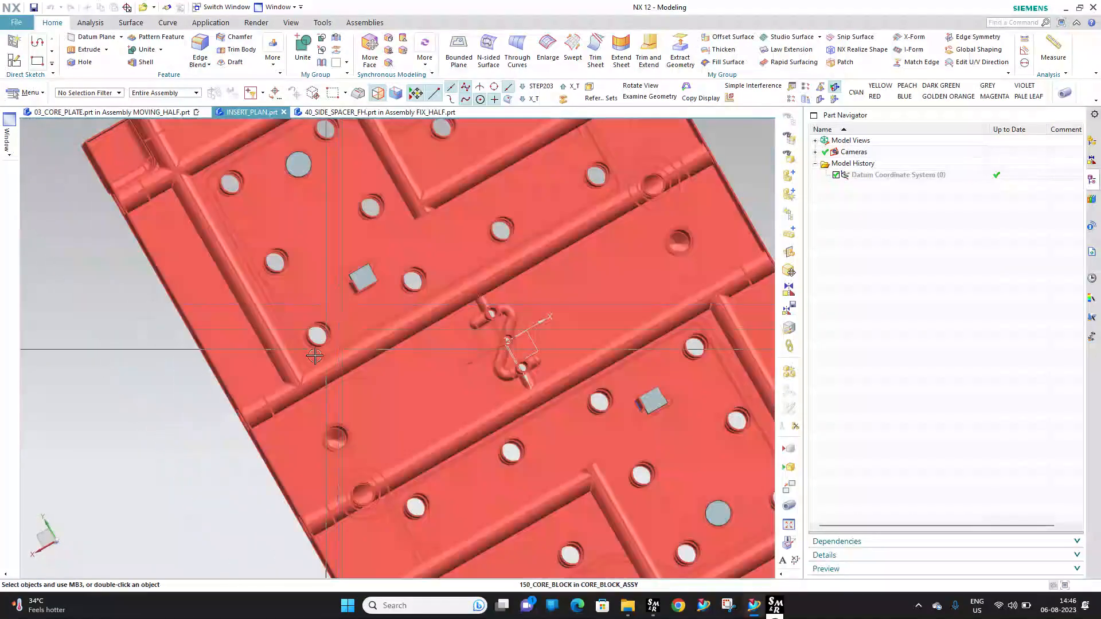
{"action": "scroll", "coordinate": [315, 356], "scroll_direction": "up", "scroll_amount": 2}
{"action": "scroll", "coordinate": [325, 313], "scroll_direction": "up", "scroll_amount": 3}
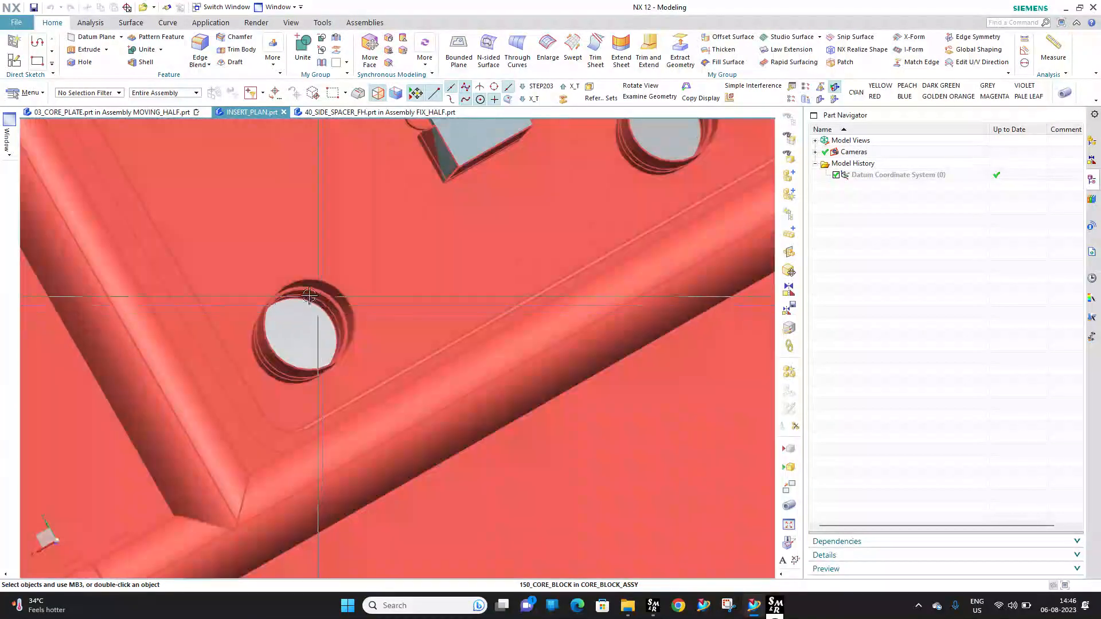
{"action": "scroll", "coordinate": [309, 295], "scroll_direction": "down", "scroll_amount": 4}
{"action": "scroll", "coordinate": [436, 324], "scroll_direction": "up", "scroll_amount": 6}
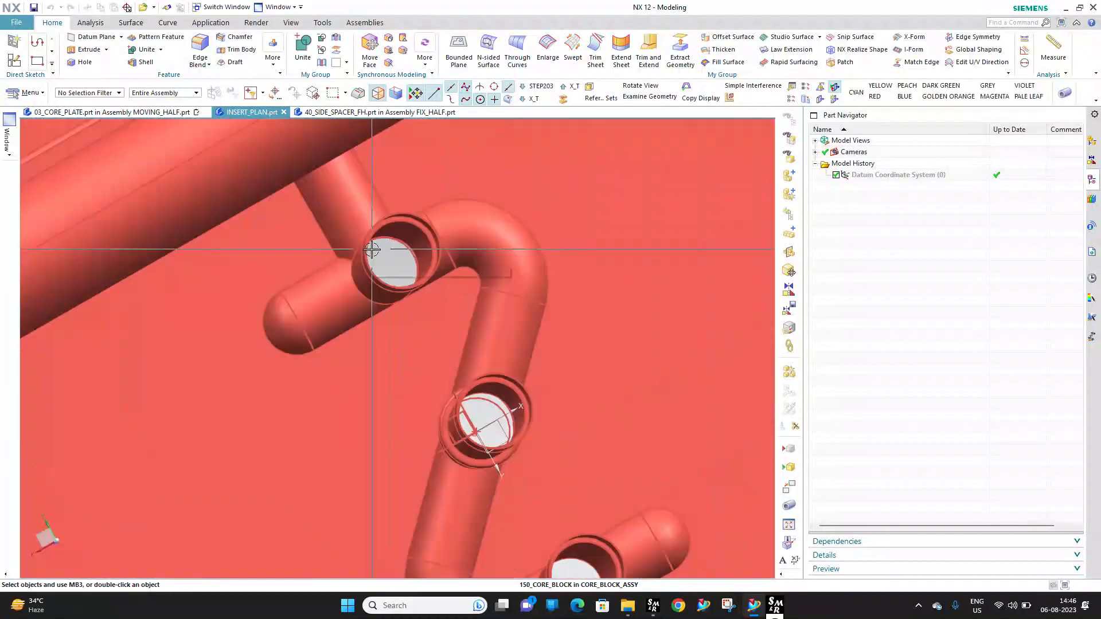
{"action": "scroll", "coordinate": [371, 250], "scroll_direction": "down", "scroll_amount": 5}
{"action": "scroll", "coordinate": [412, 269], "scroll_direction": "up", "scroll_amount": 4}
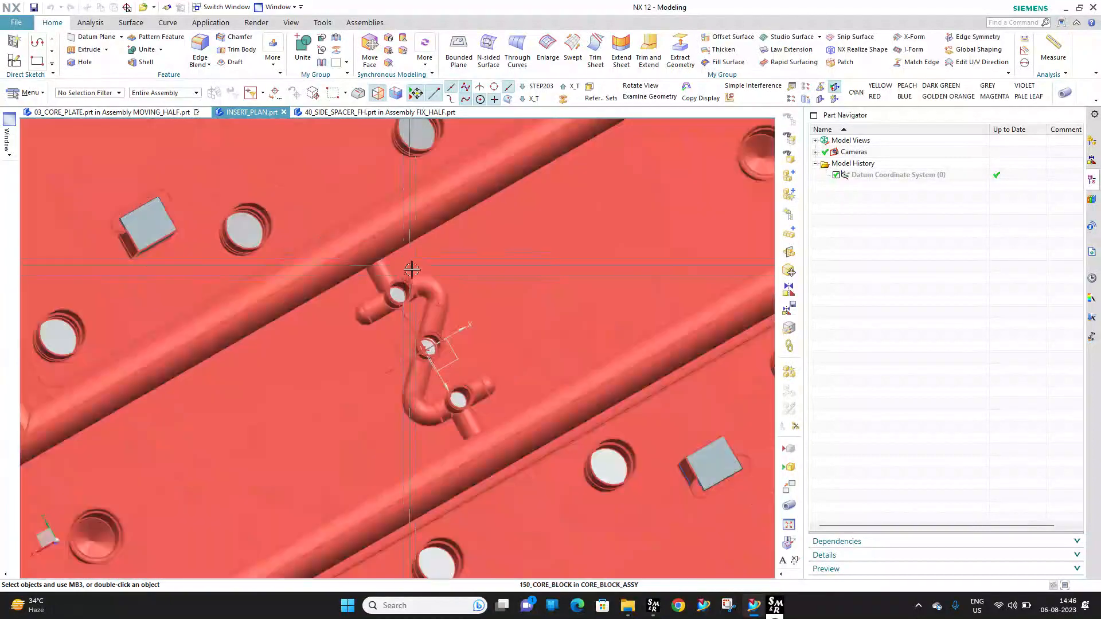
{"action": "scroll", "coordinate": [436, 264], "scroll_direction": "down", "scroll_amount": 4}
{"action": "scroll", "coordinate": [529, 204], "scroll_direction": "up", "scroll_amount": 4}
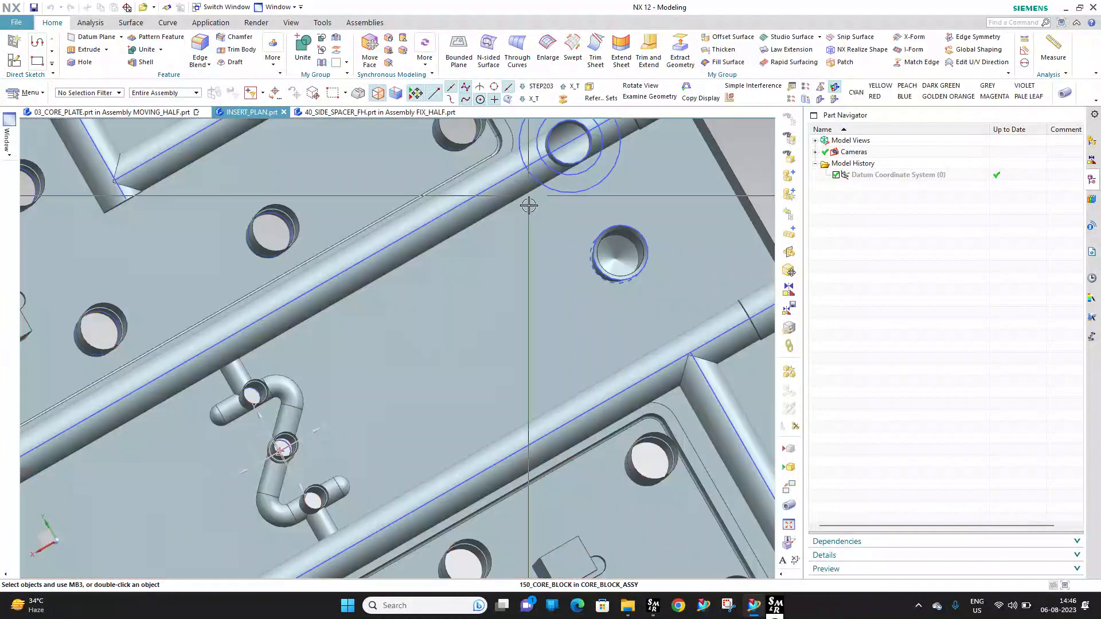
Hide CORE_BLOCK_ASSY in the INSERT_PLAN assembly and make MASTER_CORE under MASTER_PARTS the displayed work part
{"action": "left_click", "coordinate": [536, 247]}
{"action": "scroll", "coordinate": [526, 259], "scroll_direction": "down", "scroll_amount": 2}
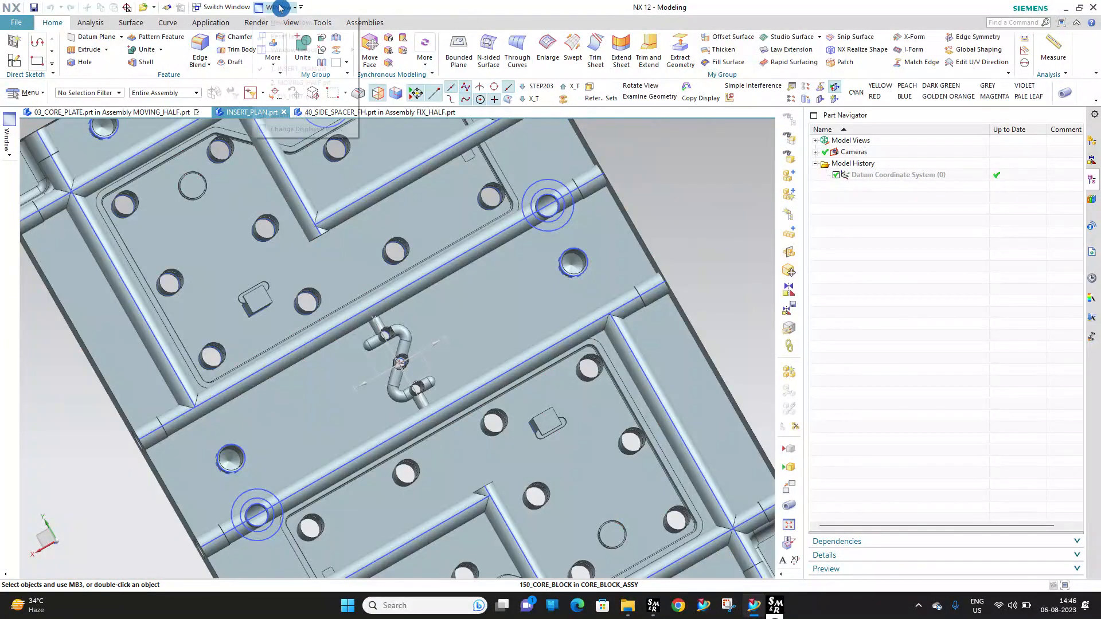
{"action": "left_click", "coordinate": [430, 100]}
{"action": "left_click", "coordinate": [1092, 163]}
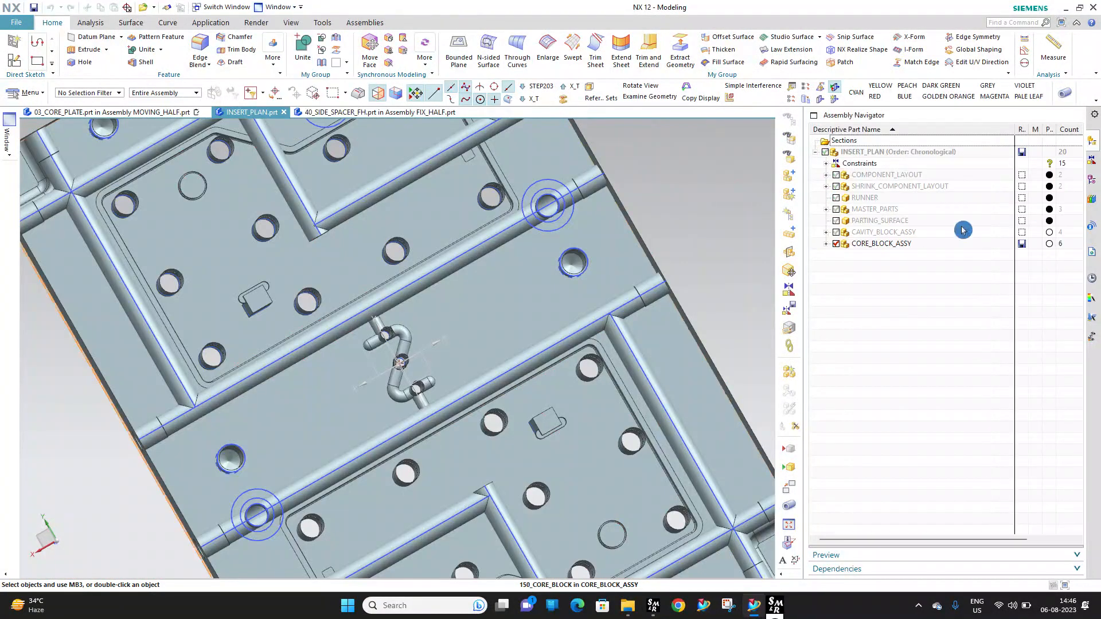
{"action": "left_click", "coordinate": [837, 244]}
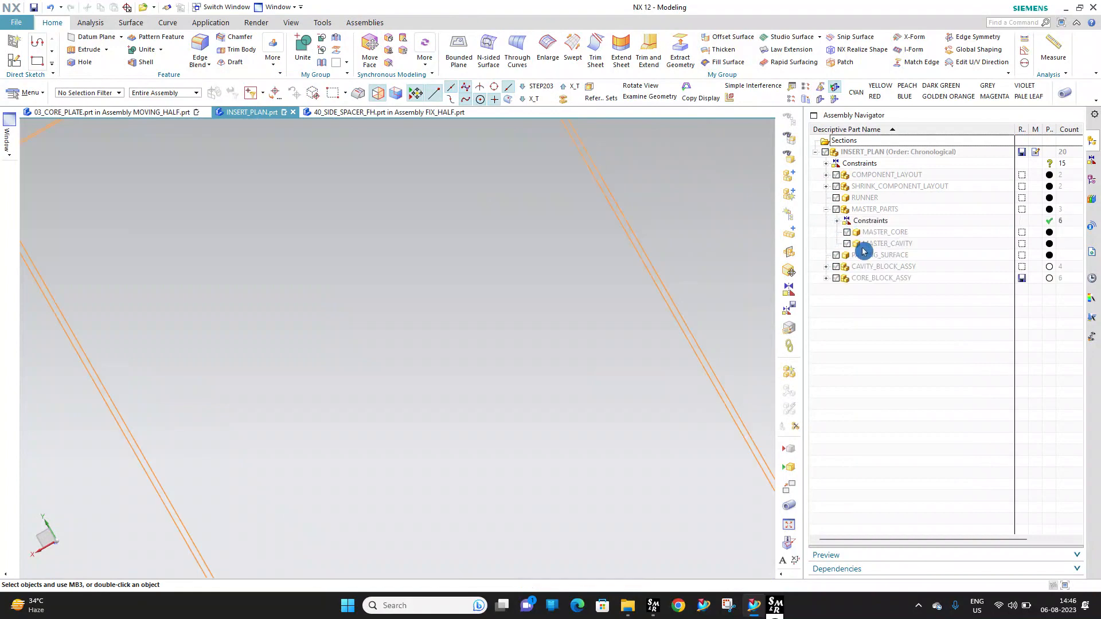
{"action": "double_click", "coordinate": [873, 232]}
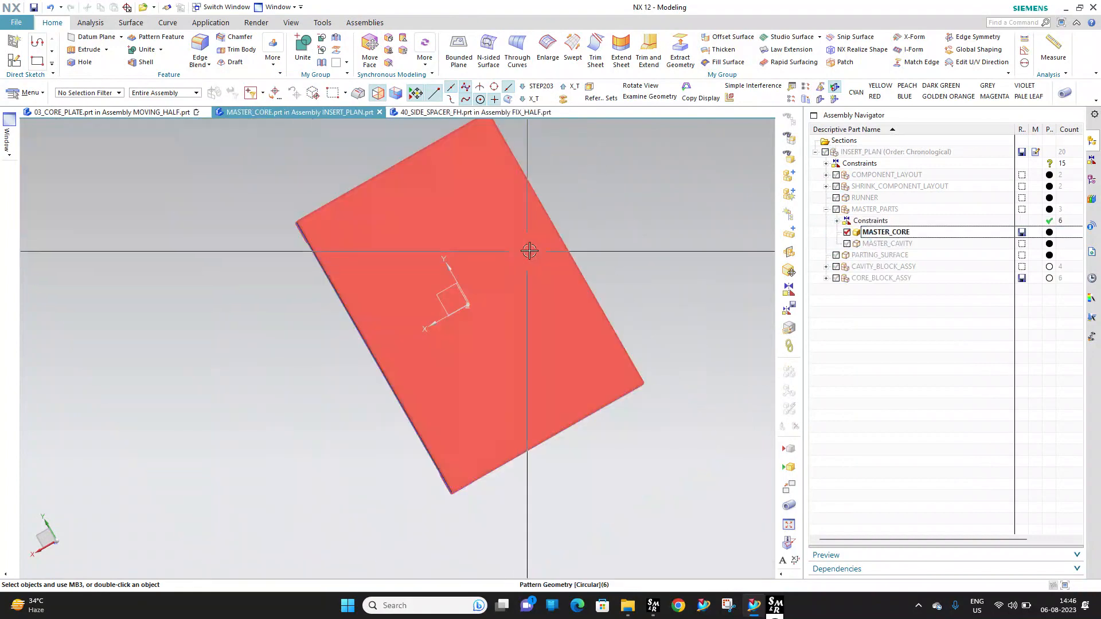
Open MASTER_CORE's SKETCH_003 and set p56, the vertical distance from the origin to the lowest hole row, to 36 mm
{"action": "scroll", "coordinate": [533, 236], "scroll_direction": "down", "scroll_amount": 3}
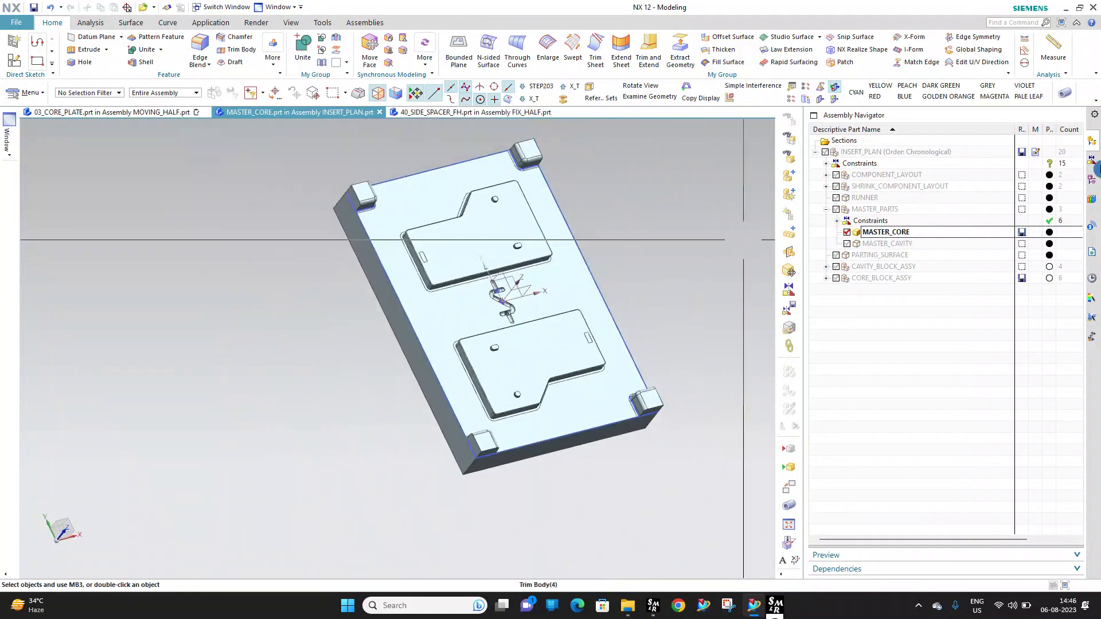
{"action": "left_click", "coordinate": [1091, 179]}
{"action": "left_click", "coordinate": [883, 359]}
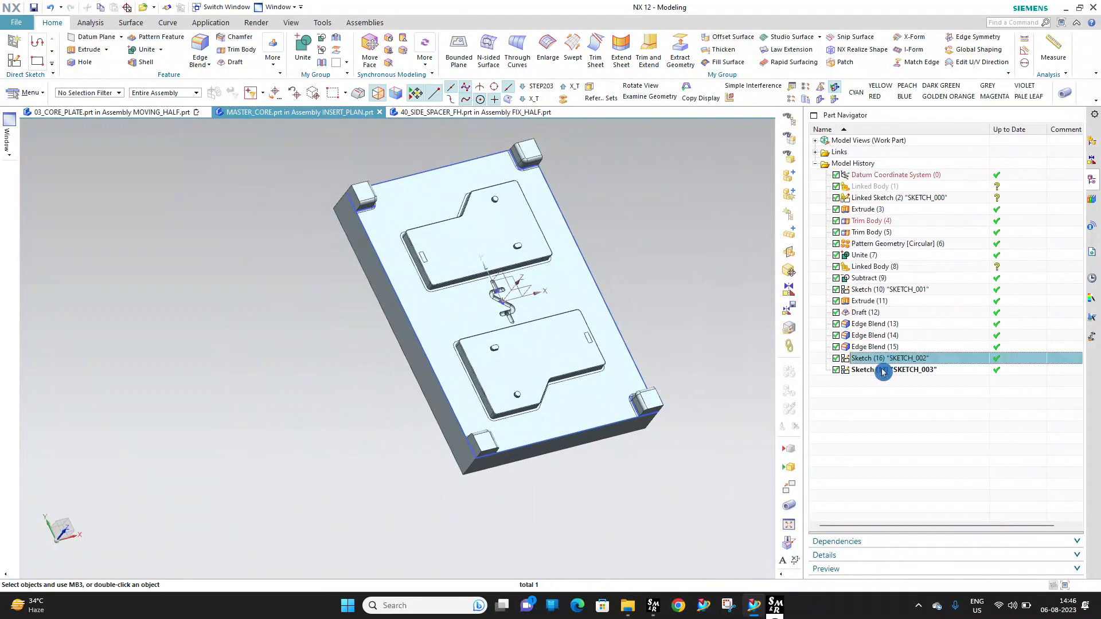
{"action": "left_click", "coordinate": [883, 369]}
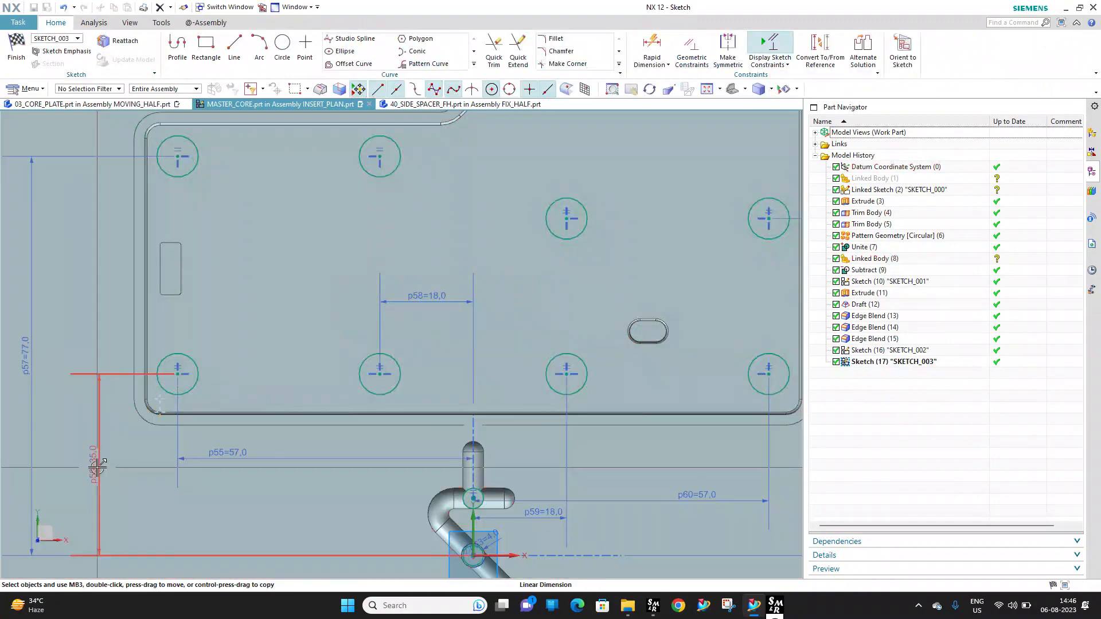
{"action": "double_click", "coordinate": [98, 468]}
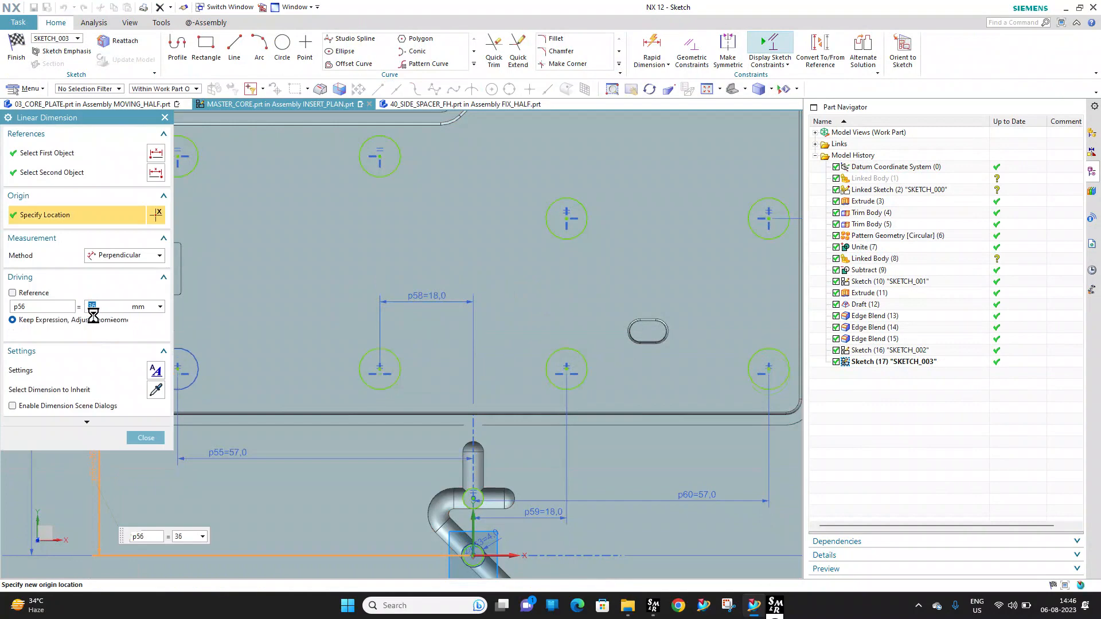
{"action": "middle_click", "coordinate": [252, 270]}
{"action": "scroll", "coordinate": [317, 254], "scroll_direction": "down", "scroll_amount": 3}
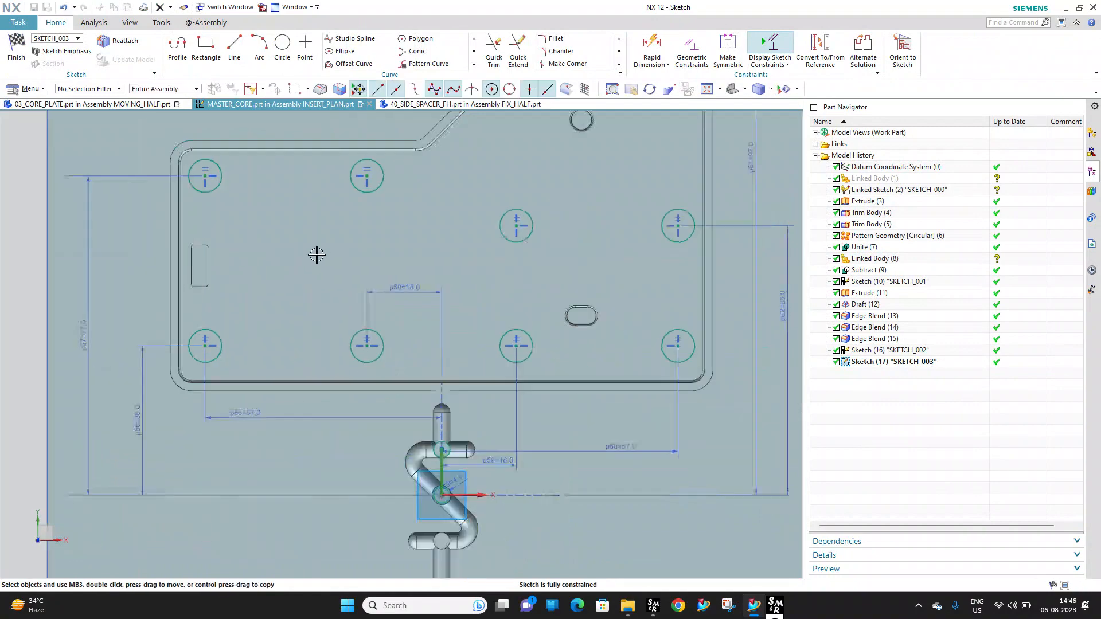
Set p61, the vertical distance from the origin to the uppermost hole row, to 96 mm and finish the sketch
{"action": "scroll", "coordinate": [593, 160], "scroll_direction": "up", "scroll_amount": 1}
{"action": "double_click", "coordinate": [598, 199]}
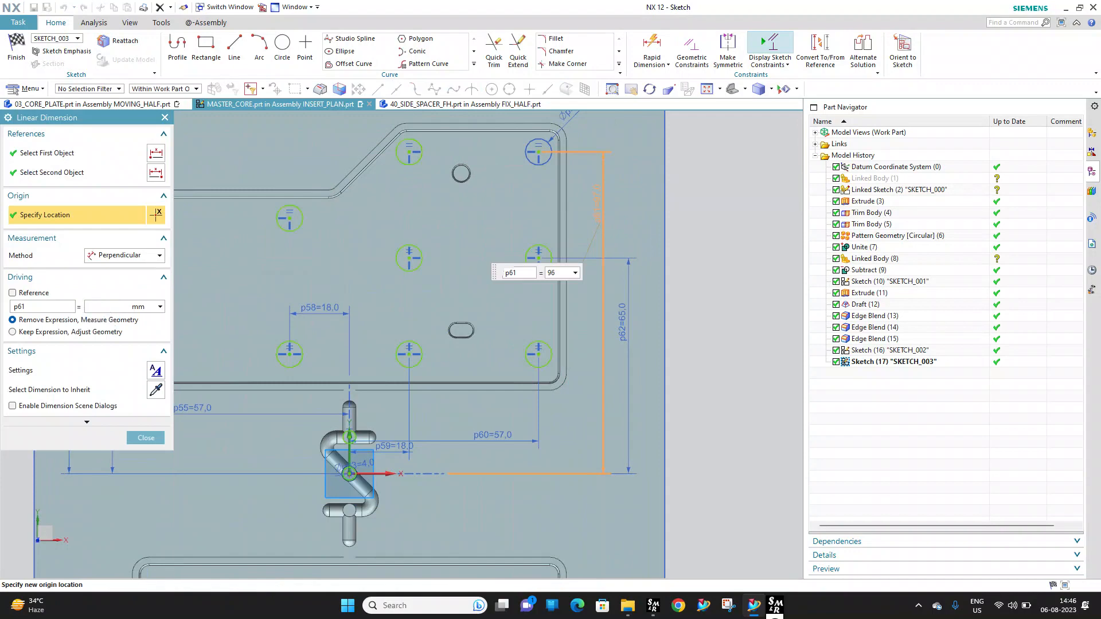
{"action": "middle_click", "coordinate": [77, 324]}
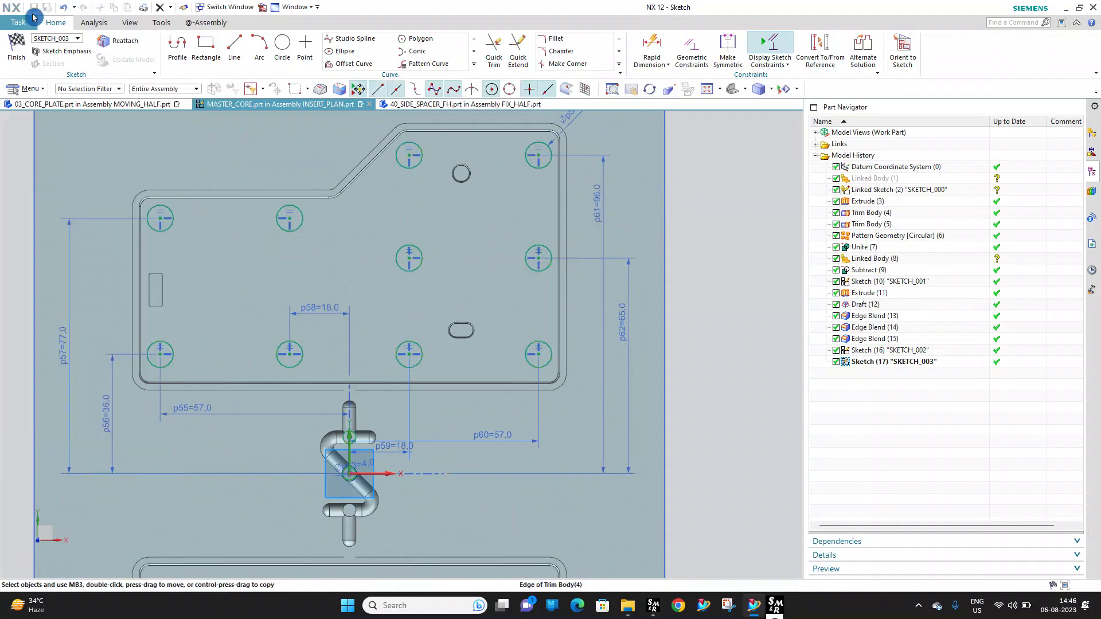
{"action": "left_click", "coordinate": [14, 51]}
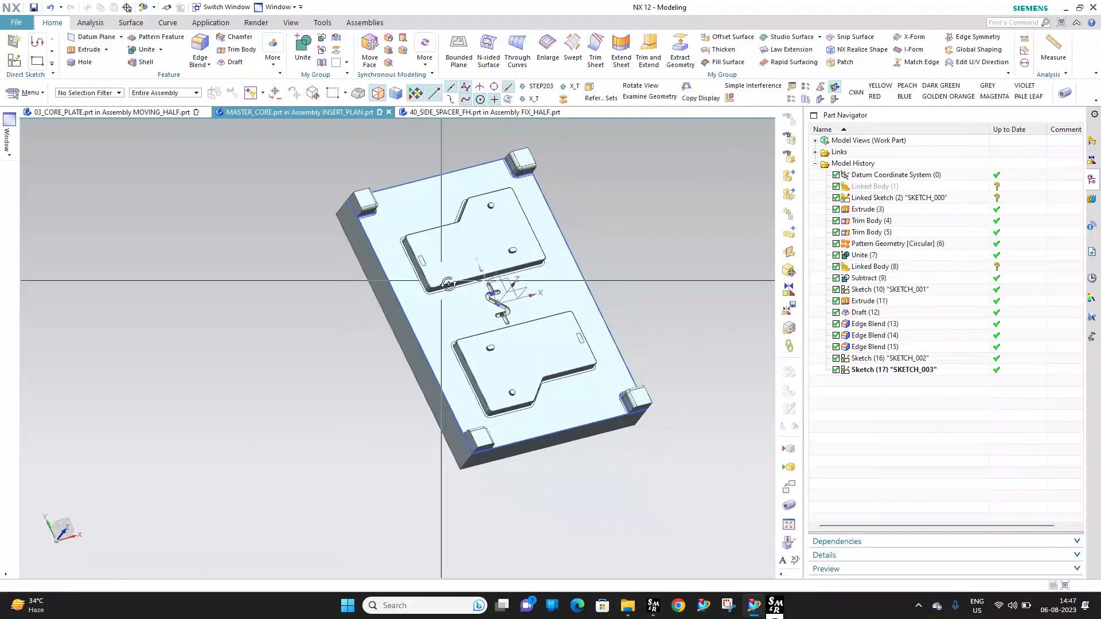
Hide MASTER_CORE and show 150_CORE_BLOCK under CORE_BLOCK_ASSY as the work part
{"action": "left_click", "coordinate": [1093, 156]}
{"action": "left_click", "coordinate": [897, 231]}
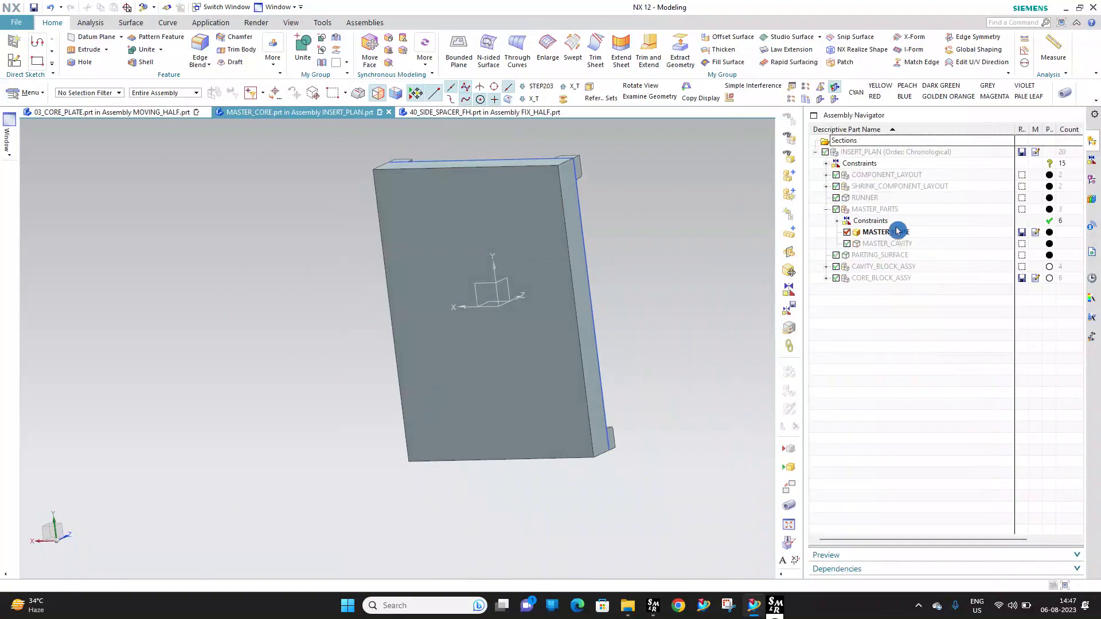
{"action": "left_click", "coordinate": [848, 233]}
{"action": "left_click", "coordinate": [831, 187]}
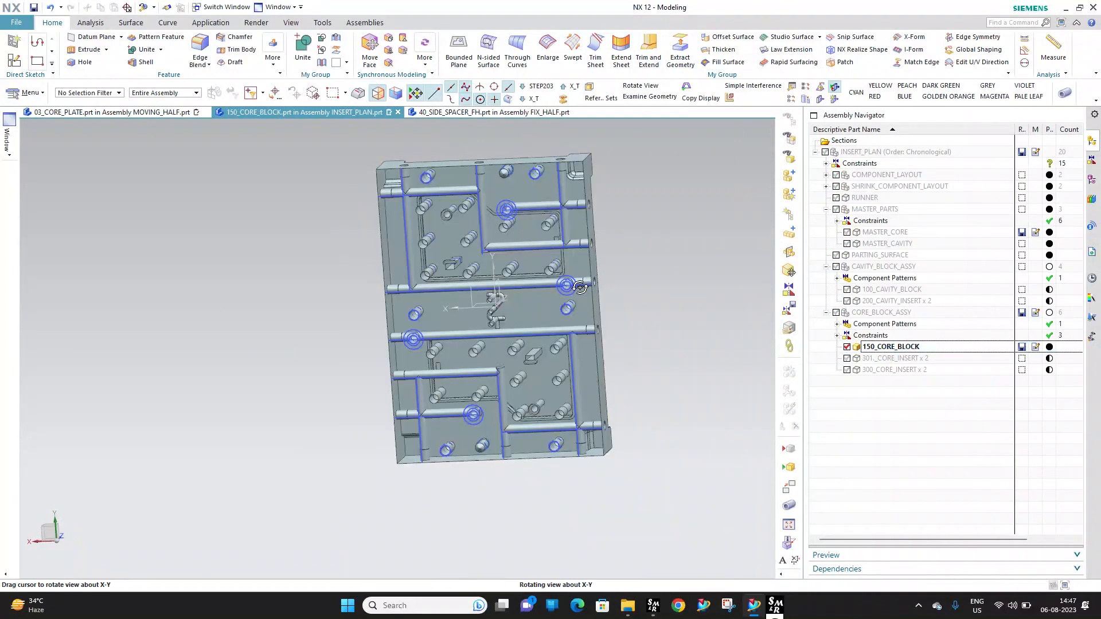
{"action": "scroll", "coordinate": [561, 289], "scroll_direction": "up", "scroll_amount": 5}
In the core block's channel sketch SKETCH_001, set the central channel's offset from the centre (p117) to 22.5 mm and finish the sketch
{"action": "double_click", "coordinate": [561, 289]}
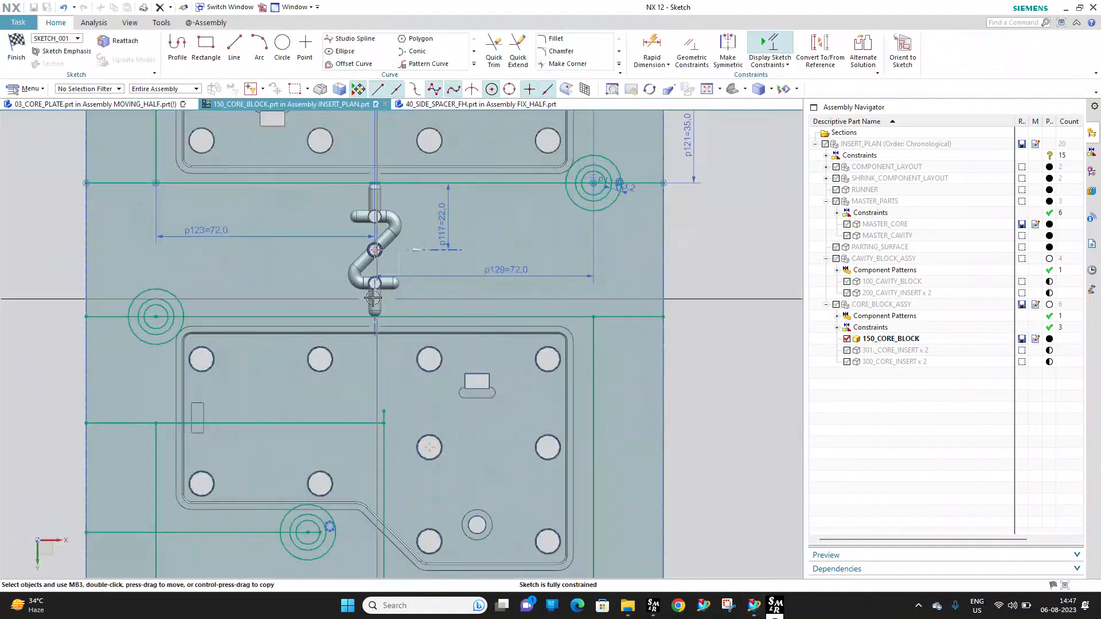
{"action": "scroll", "coordinate": [442, 239], "scroll_direction": "up", "scroll_amount": 2}
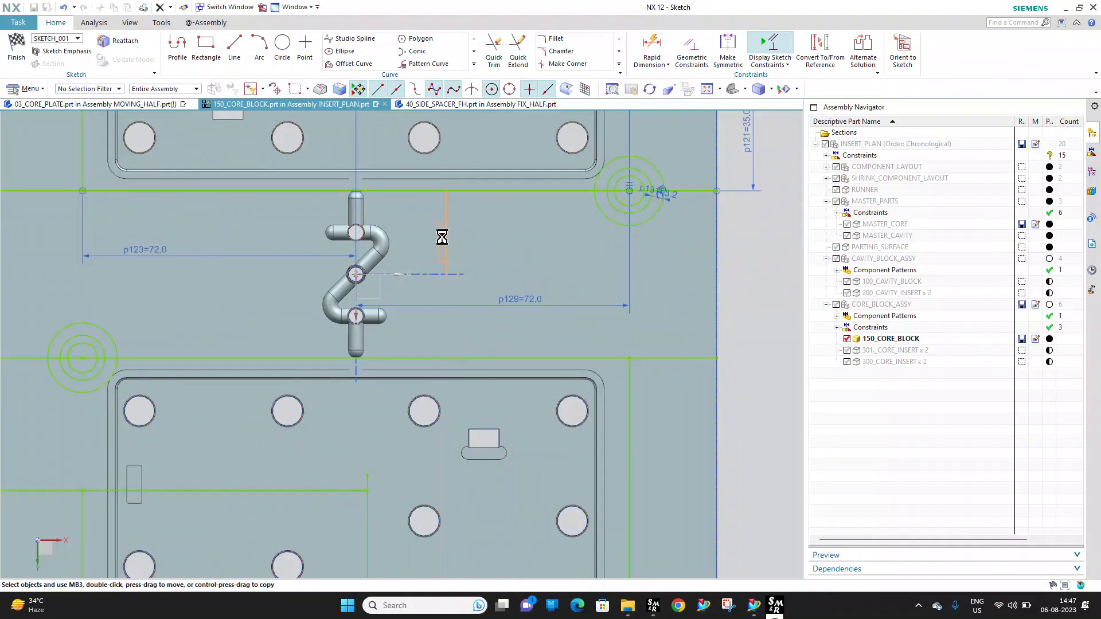
{"action": "double_click", "coordinate": [442, 225]}
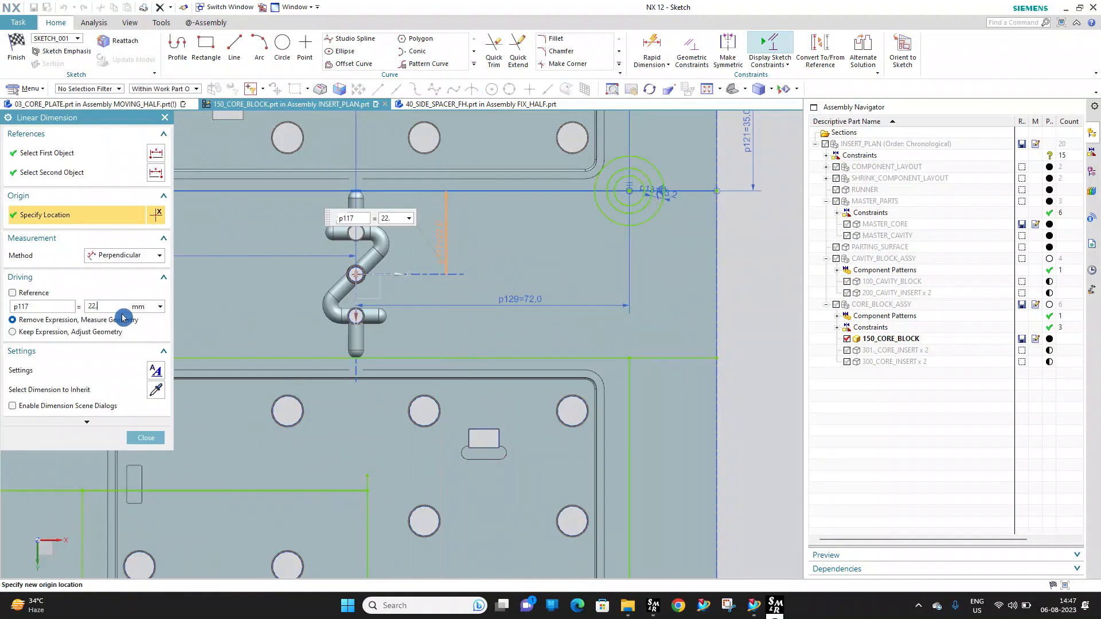
{"action": "middle_click", "coordinate": [375, 250]}
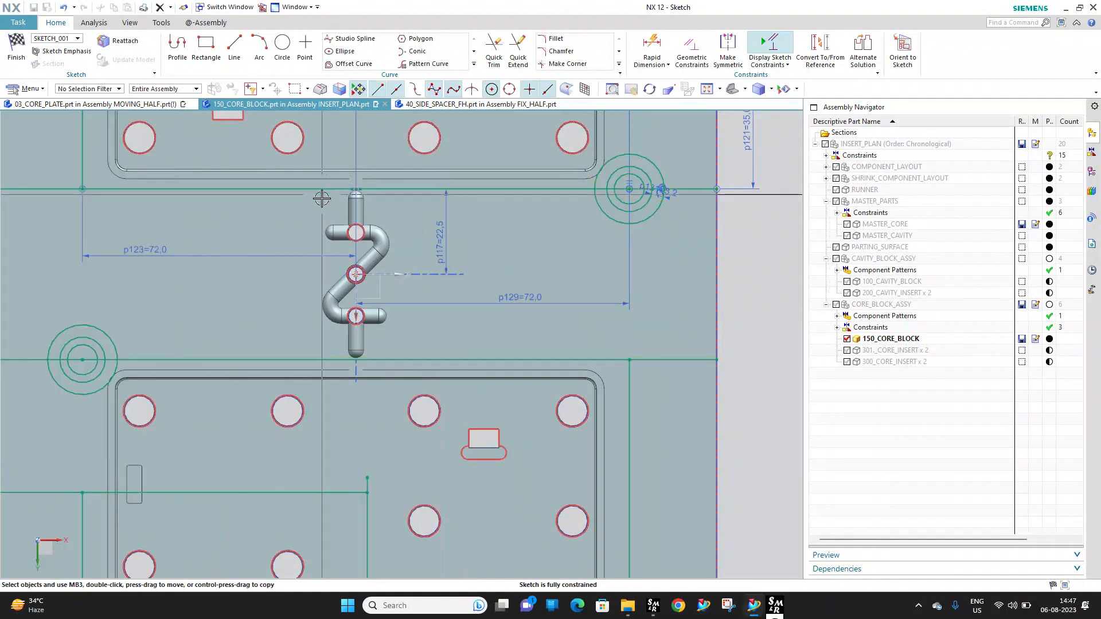
{"action": "scroll", "coordinate": [321, 199], "scroll_direction": "down", "scroll_amount": 1}
{"action": "left_click", "coordinate": [15, 45]}
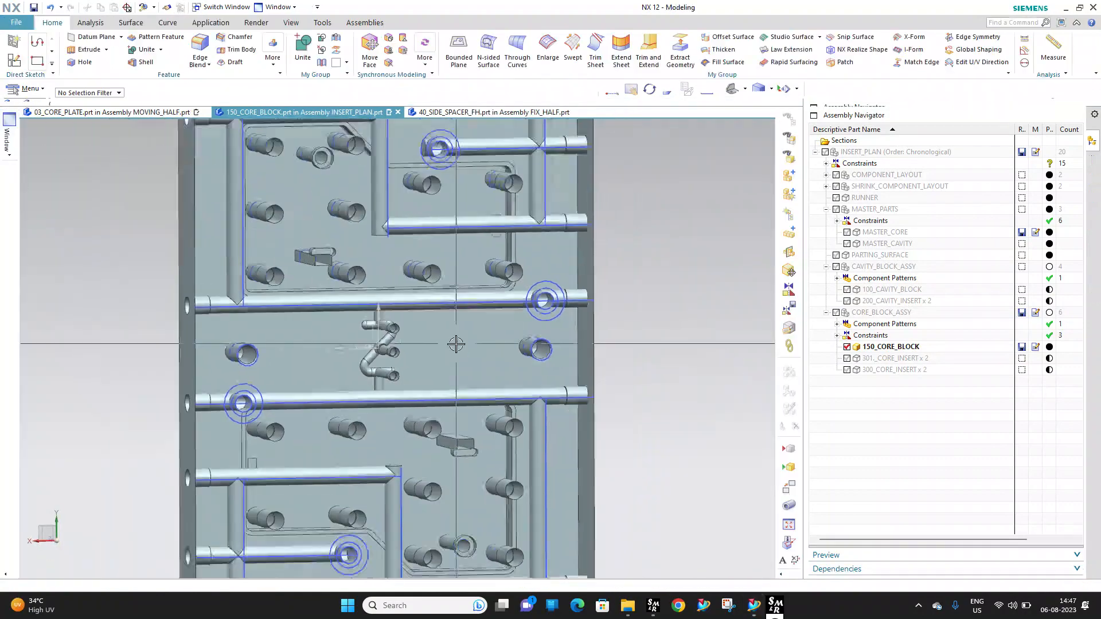
Make the 301 and 300 core inserts the work part in turn, and return to the MOVING_HALF assembly
{"action": "scroll", "coordinate": [455, 344], "scroll_direction": "down", "scroll_amount": 2}
{"action": "middle_click_drag", "start_coordinate": [425, 241], "coordinate": [420, 202]}
{"action": "left_click", "coordinate": [287, 9]}
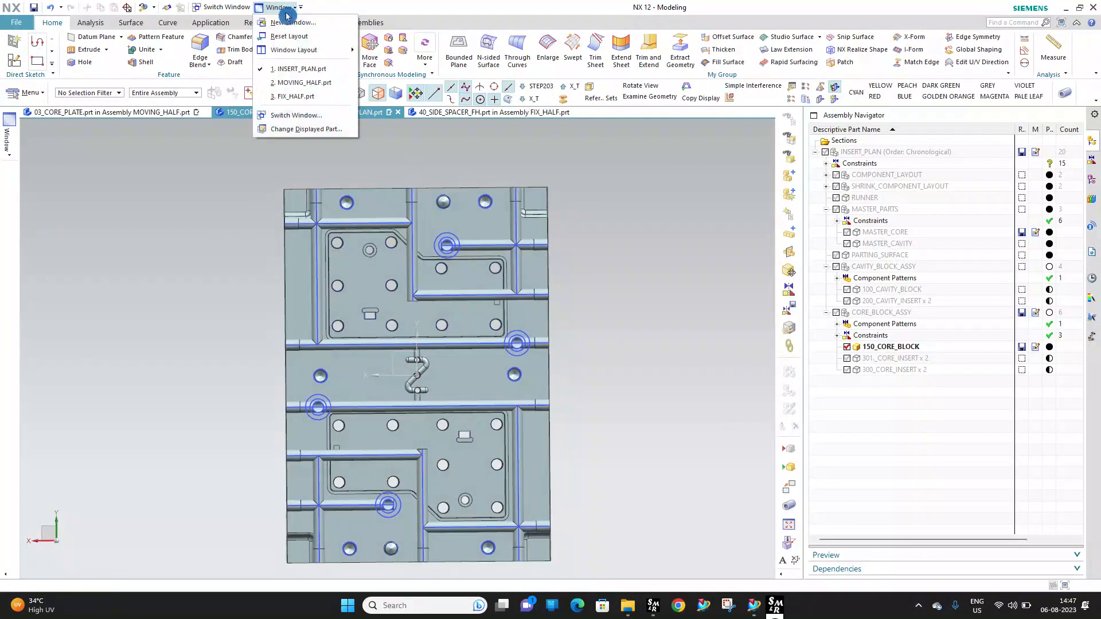
{"action": "double_click", "coordinate": [889, 359]}
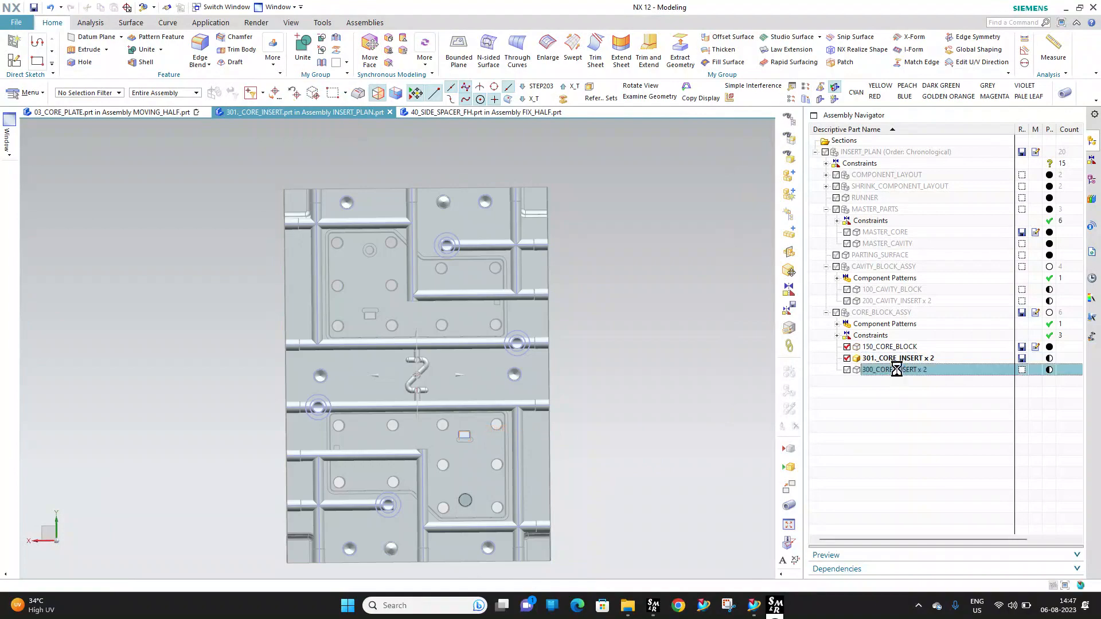
{"action": "left_click", "coordinate": [271, 9]}
{"action": "left_click", "coordinate": [328, 85]}
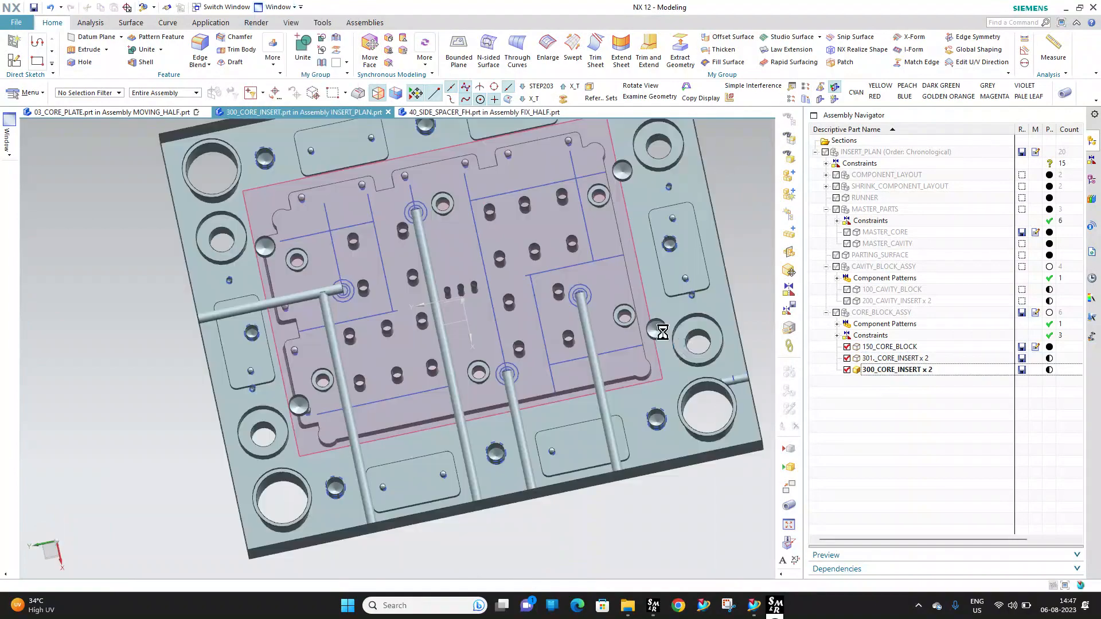
Measure the minimum distance between the longest central tube and the round hole beside its inner end
{"action": "middle_click_drag", "start_coordinate": [493, 252], "coordinate": [511, 283]}
{"action": "scroll", "coordinate": [315, 187], "scroll_direction": "up", "scroll_amount": 3}
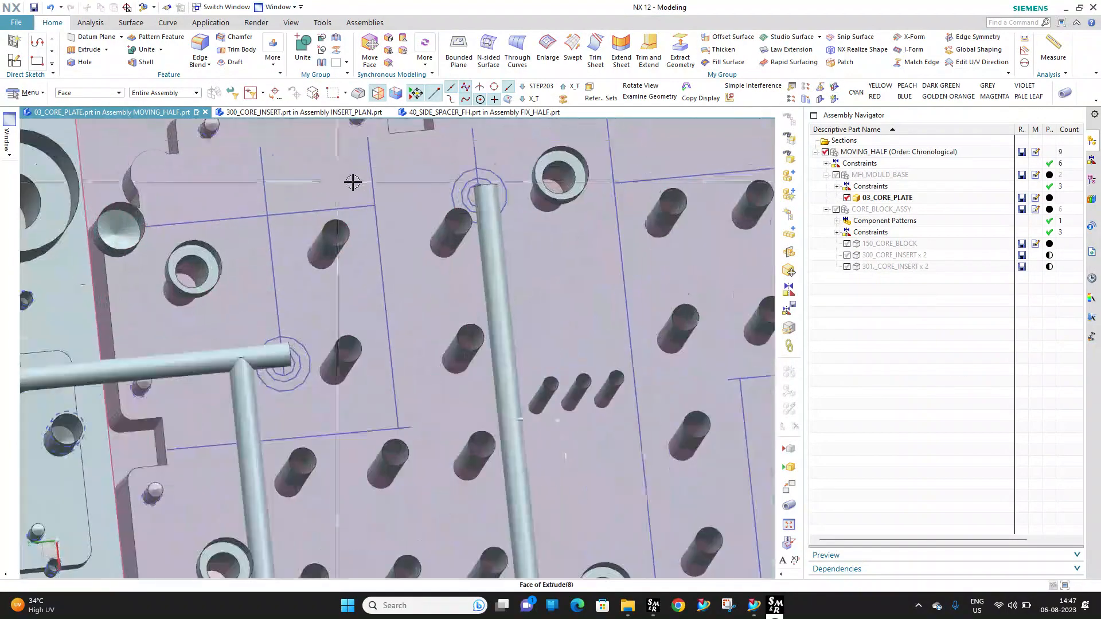
{"action": "scroll", "coordinate": [459, 235], "scroll_direction": "up", "scroll_amount": 3}
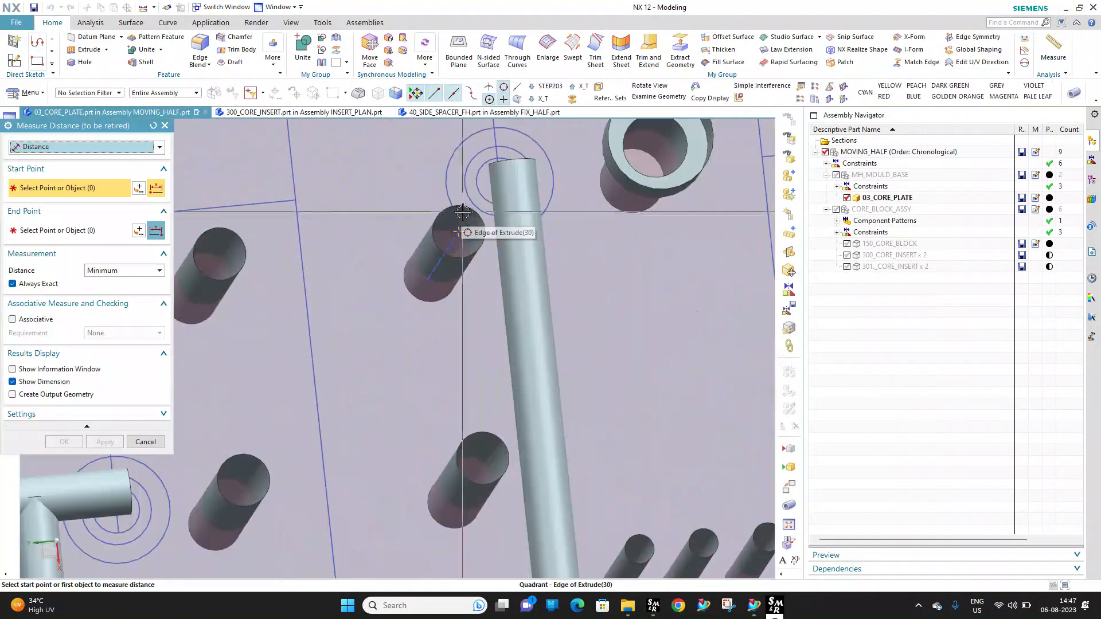
{"action": "left_click", "coordinate": [456, 241]}
{"action": "left_click", "coordinate": [512, 299]}
{"action": "scroll", "coordinate": [377, 179], "scroll_direction": "down", "scroll_amount": 5}
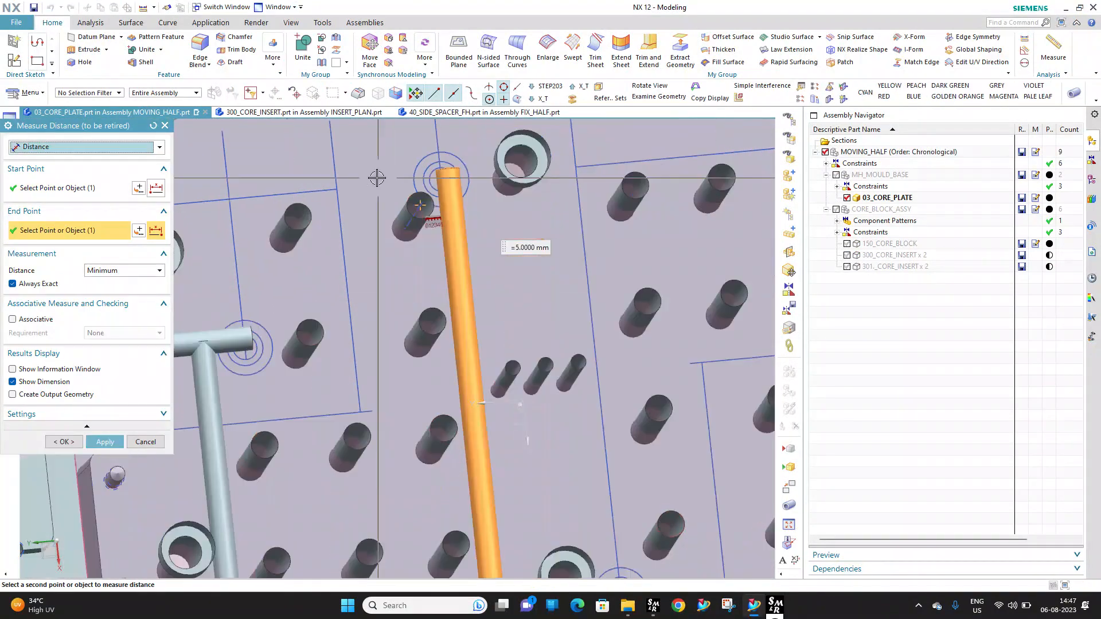
{"action": "left_click", "coordinate": [93, 441]}
Measure the minimum distance between the longest central tube and the nearest of the three small centre holes
{"action": "scroll", "coordinate": [404, 331], "scroll_direction": "up", "scroll_amount": 6}
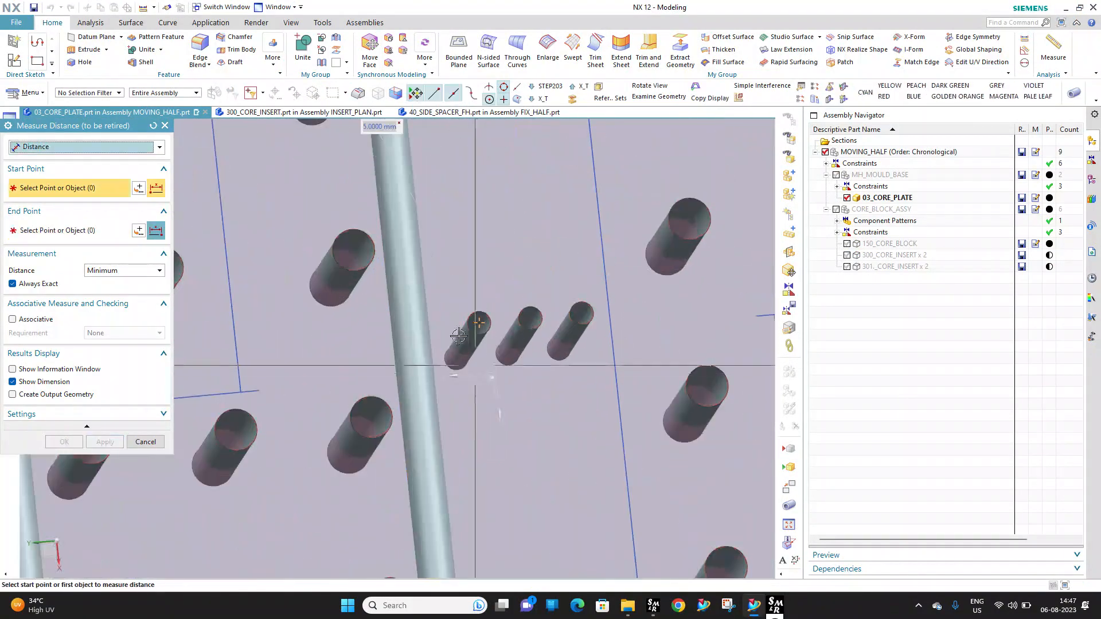
{"action": "left_click", "coordinate": [404, 331]}
{"action": "left_click", "coordinate": [386, 346]}
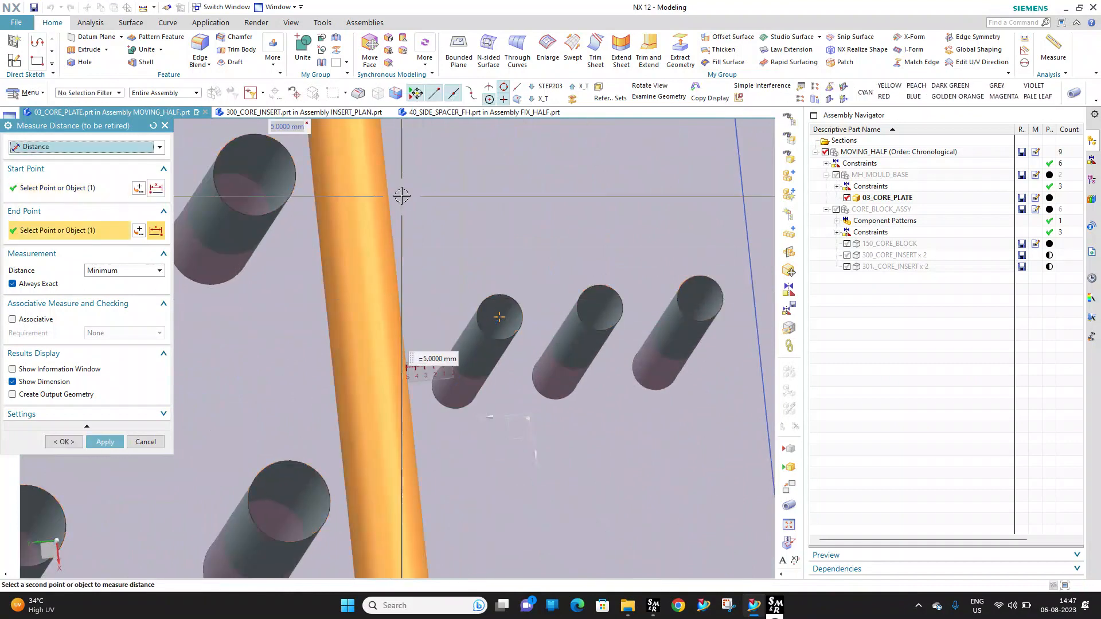
{"action": "scroll", "coordinate": [401, 197], "scroll_direction": "down", "scroll_amount": 2}
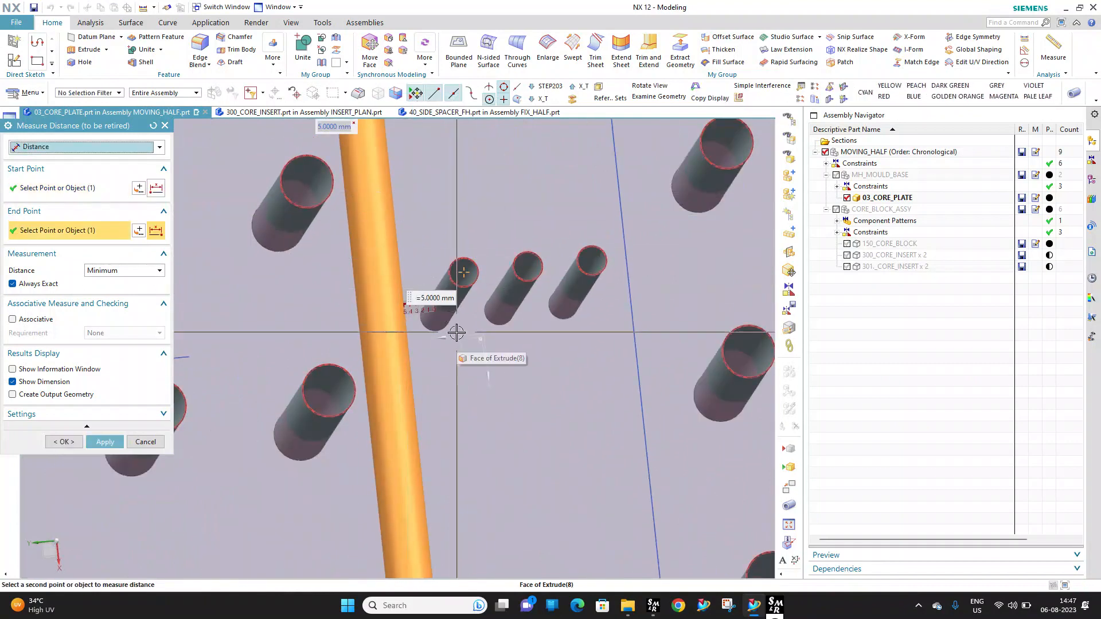
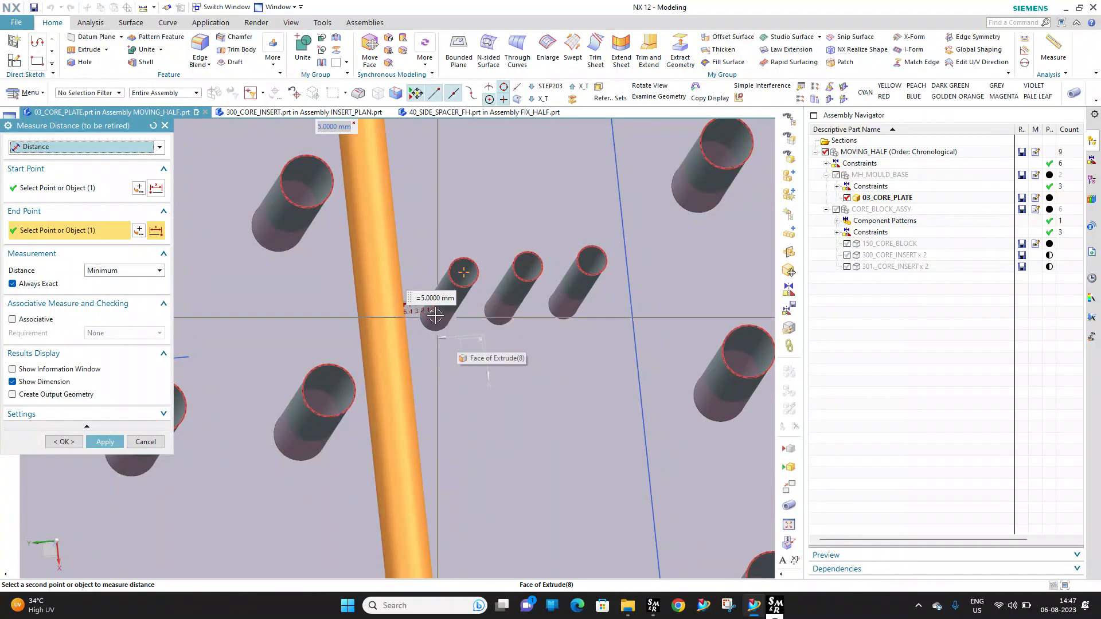
Measure the minimum distances from the tube joined to the cross tube to the counterbored screw hole and to the plain hole opposite it
{"action": "scroll", "coordinate": [418, 253], "scroll_direction": "down", "scroll_amount": 3}
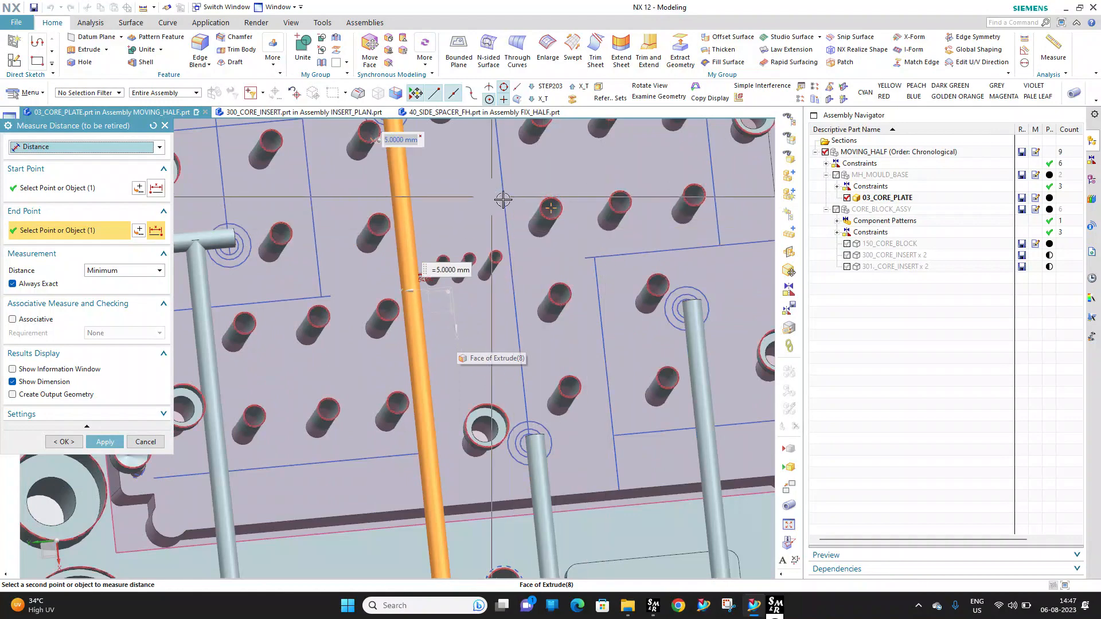
{"action": "scroll", "coordinate": [436, 228], "scroll_direction": "down", "scroll_amount": 2}
{"action": "scroll", "coordinate": [310, 240], "scroll_direction": "up", "scroll_amount": 1}
{"action": "middle_click_drag", "start_coordinate": [321, 275], "coordinate": [317, 235]}
{"action": "scroll", "coordinate": [285, 329], "scroll_direction": "up", "scroll_amount": 5}
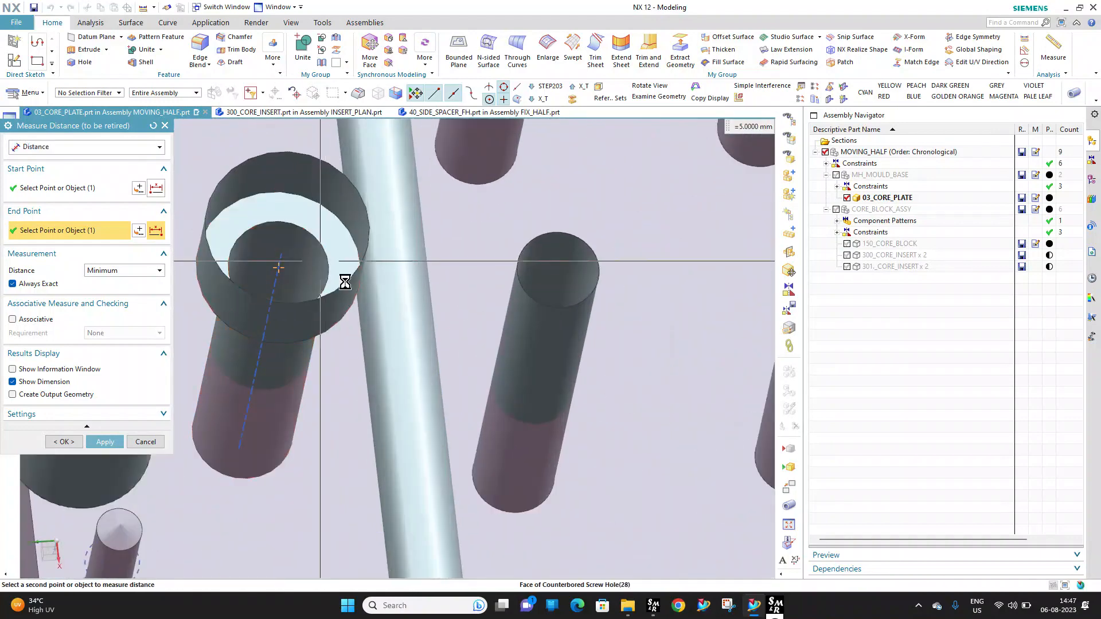
{"action": "key", "text": "Escape"}
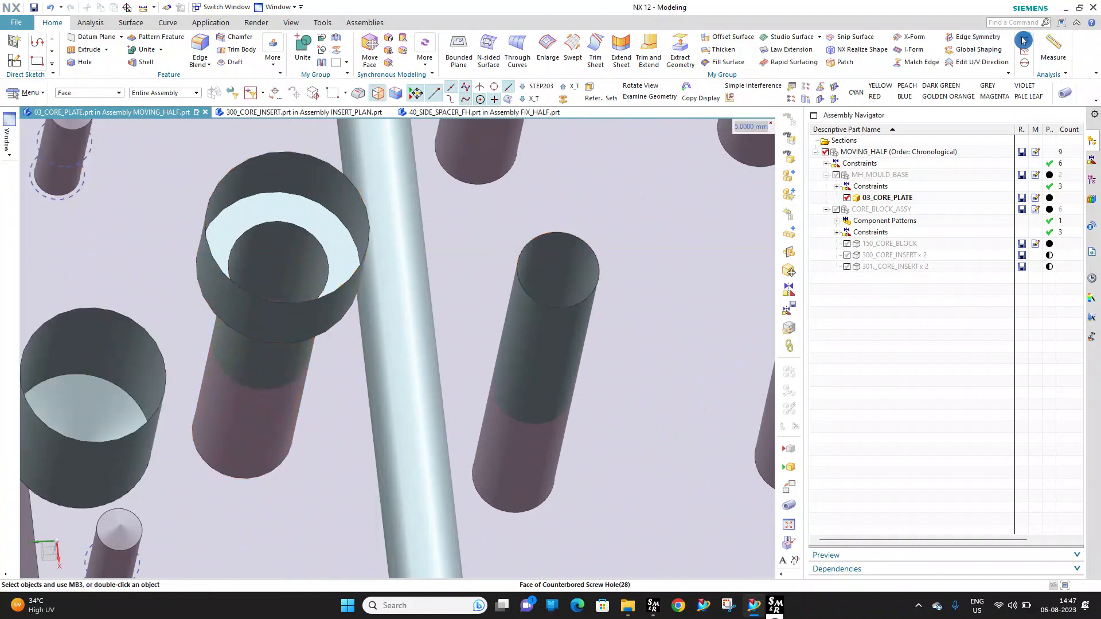
{"action": "left_click", "coordinate": [1024, 41]}
{"action": "scroll", "coordinate": [367, 260], "scroll_direction": "up", "scroll_amount": 2}
{"action": "left_click", "coordinate": [289, 265]}
{"action": "left_click", "coordinate": [431, 371]}
{"action": "scroll", "coordinate": [376, 272], "scroll_direction": "down", "scroll_amount": 4}
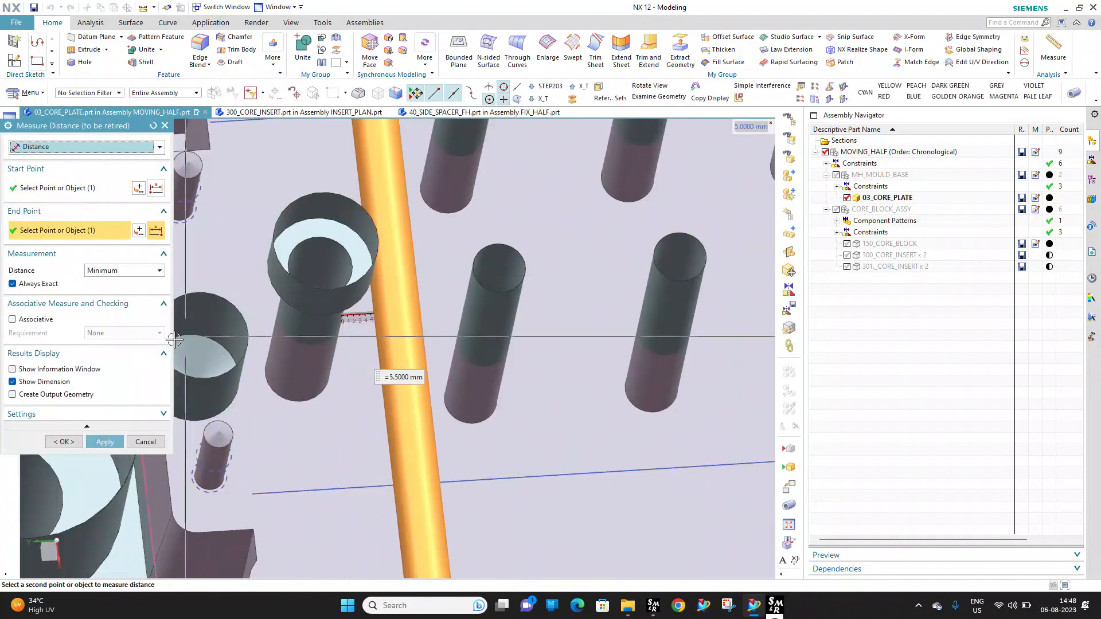
{"action": "left_click", "coordinate": [102, 442]}
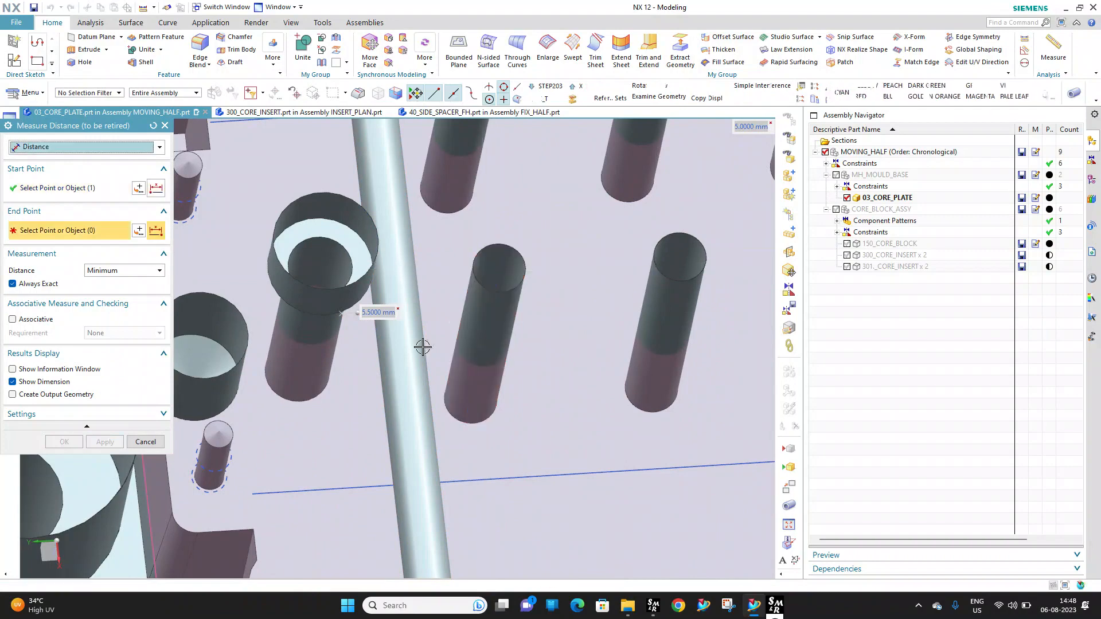
{"action": "left_click", "coordinate": [425, 368]}
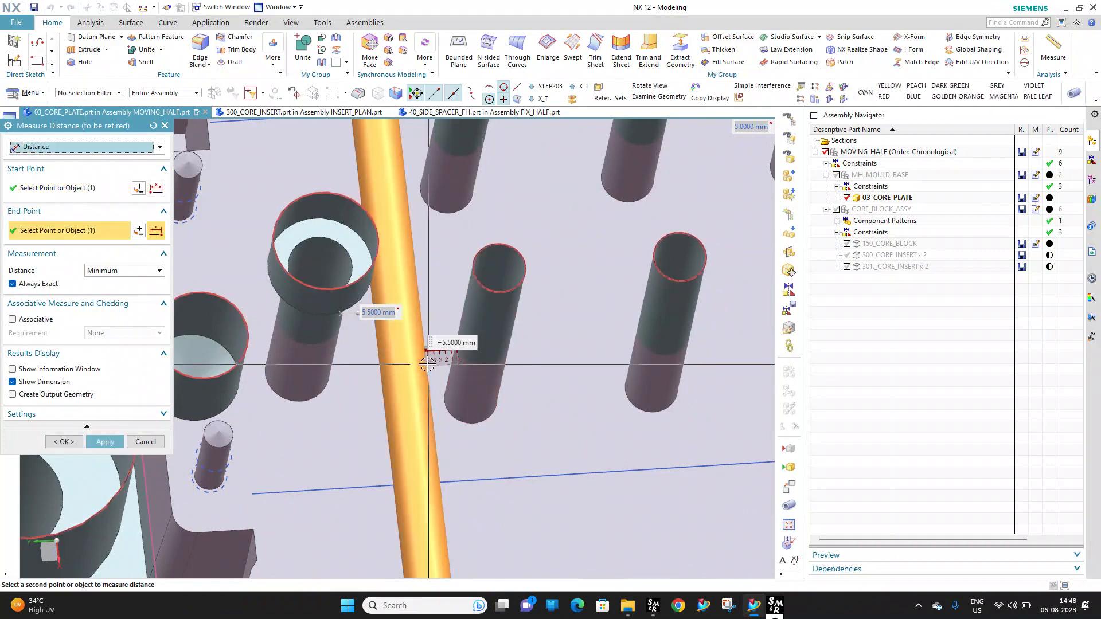
{"action": "left_click", "coordinate": [96, 442]}
Measure the minimum distance between the outermost single straight tube and the nearest round hole beside it
{"action": "scroll", "coordinate": [380, 275], "scroll_direction": "down", "scroll_amount": 4}
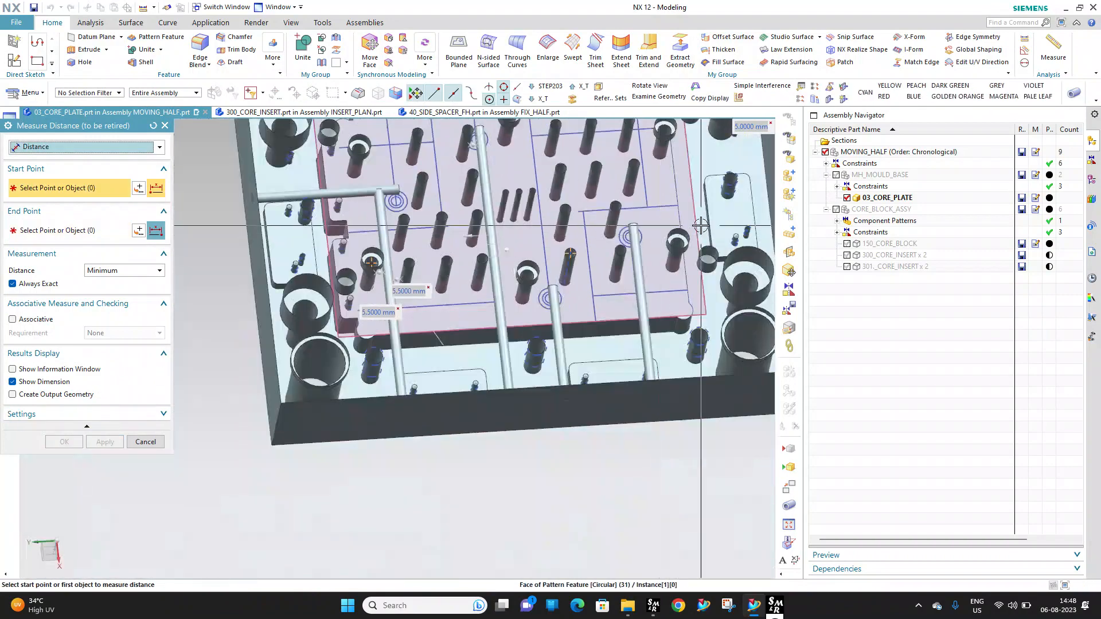
{"action": "middle_click_drag", "start_coordinate": [701, 225], "coordinate": [694, 249]}
{"action": "scroll", "coordinate": [647, 259], "scroll_direction": "up", "scroll_amount": 5}
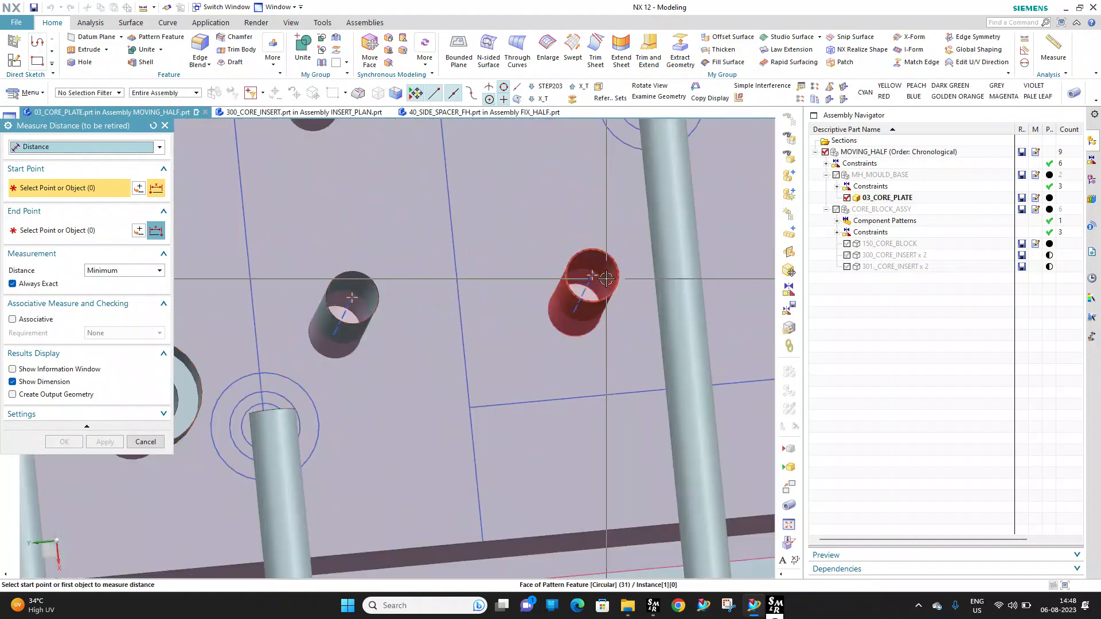
{"action": "left_click", "coordinate": [606, 279]}
{"action": "left_click", "coordinate": [677, 287]}
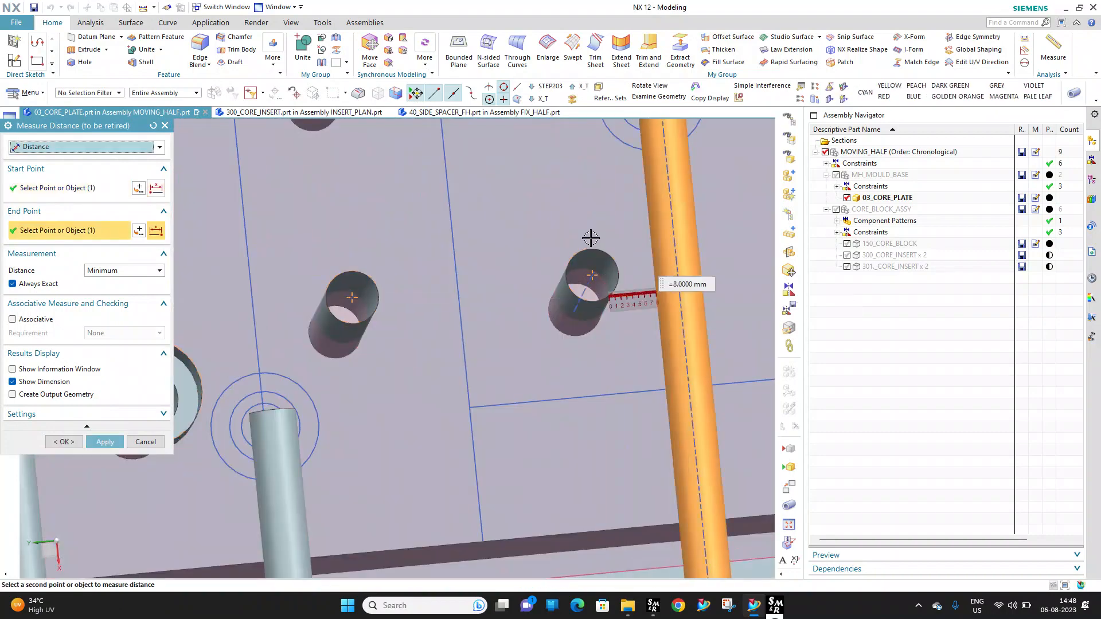
{"action": "scroll", "coordinate": [585, 234], "scroll_direction": "down", "scroll_amount": 4}
{"action": "key", "text": "Escape"}
Measure the minimum distance between the cross tube and the small blind threaded hole next to it
{"action": "scroll", "coordinate": [583, 233], "scroll_direction": "down", "scroll_amount": 3}
{"action": "middle_click_drag", "start_coordinate": [582, 237], "coordinate": [437, 275]}
{"action": "scroll", "coordinate": [370, 268], "scroll_direction": "up", "scroll_amount": 5}
{"action": "scroll", "coordinate": [370, 267], "scroll_direction": "down", "scroll_amount": 3}
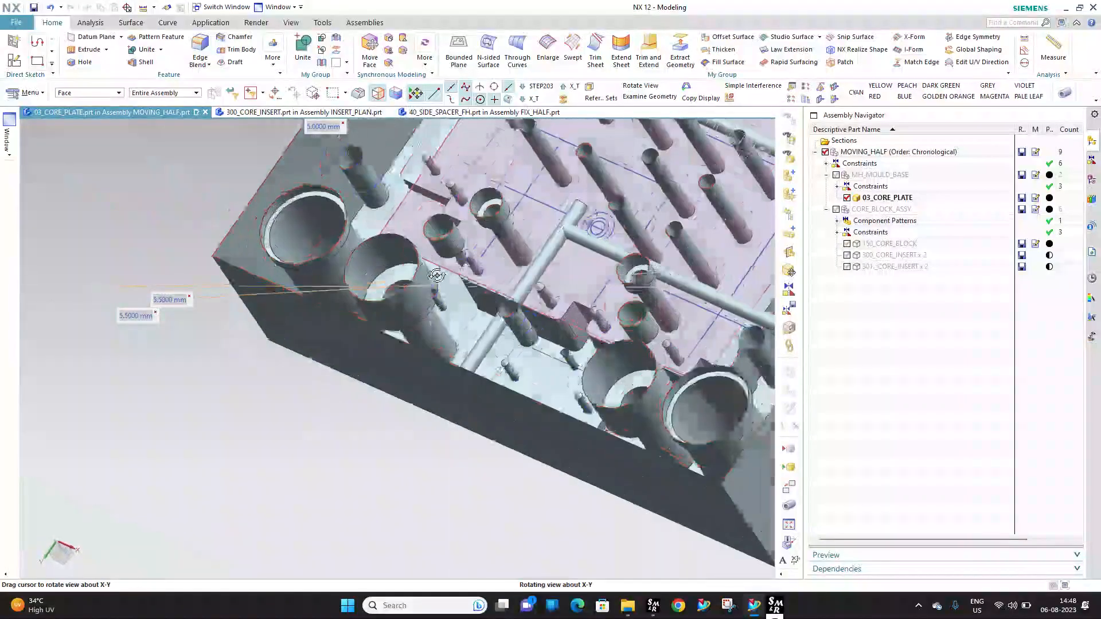
{"action": "scroll", "coordinate": [438, 275], "scroll_direction": "up", "scroll_amount": 2}
{"action": "left_click", "coordinate": [1059, 94]}
{"action": "left_click", "coordinate": [1030, 48]}
{"action": "scroll", "coordinate": [608, 275], "scroll_direction": "up", "scroll_amount": 5}
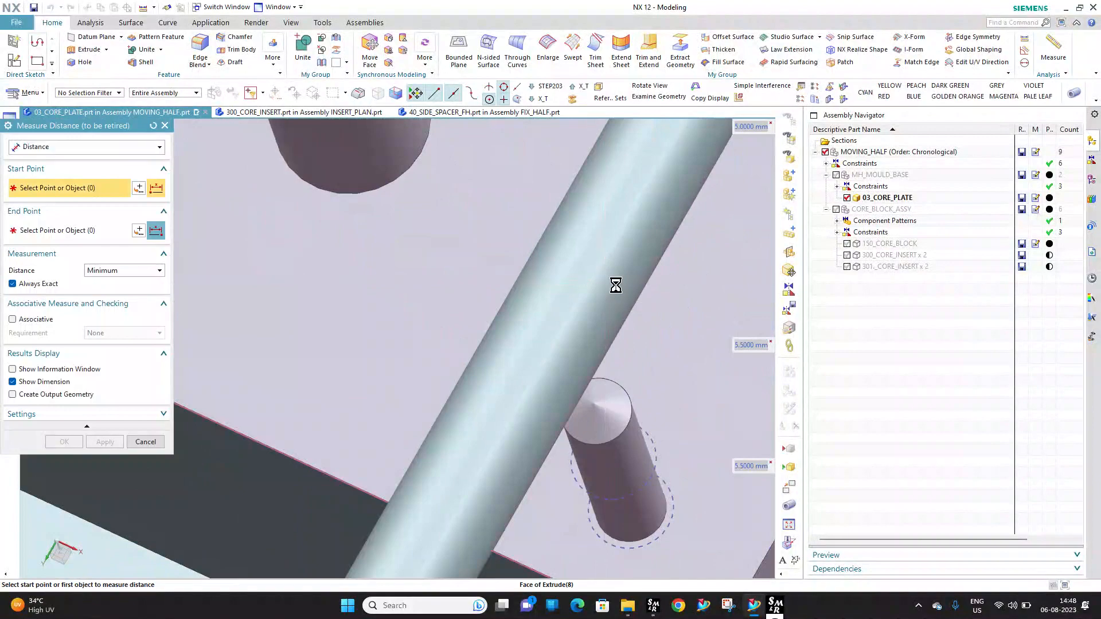
{"action": "left_click", "coordinate": [616, 285]}
{"action": "left_click", "coordinate": [740, 277]}
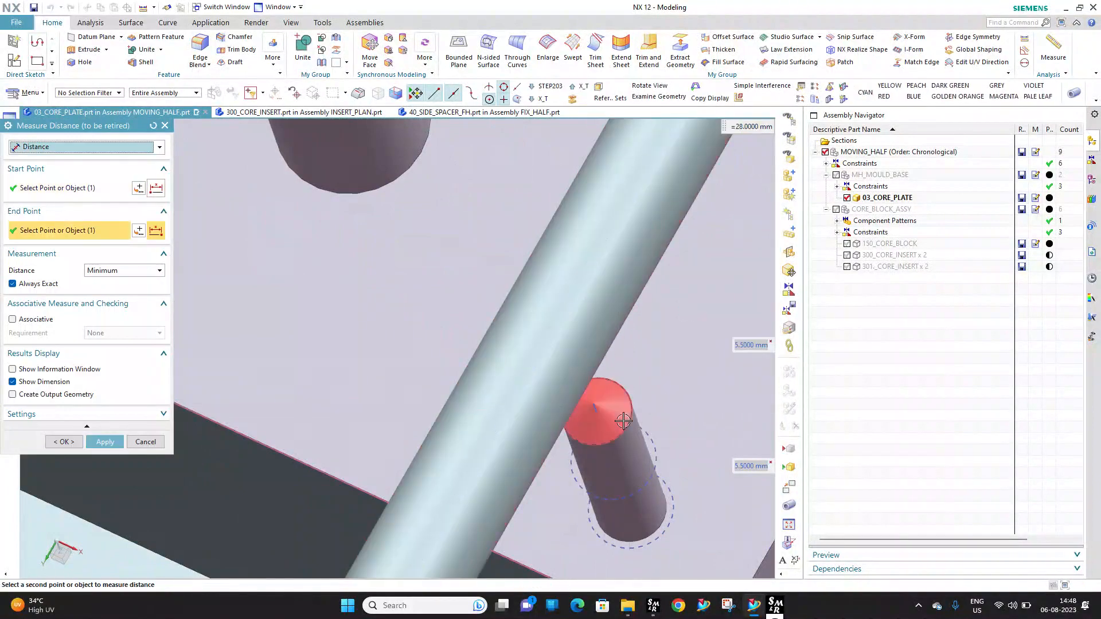
{"action": "scroll", "coordinate": [528, 239], "scroll_direction": "down", "scroll_amount": 5}
{"action": "middle_click_drag", "start_coordinate": [528, 238], "coordinate": [557, 274]}
{"action": "scroll", "coordinate": [555, 274], "scroll_direction": "down", "scroll_amount": 4}
{"action": "middle_click_drag", "start_coordinate": [518, 196], "coordinate": [535, 189]}
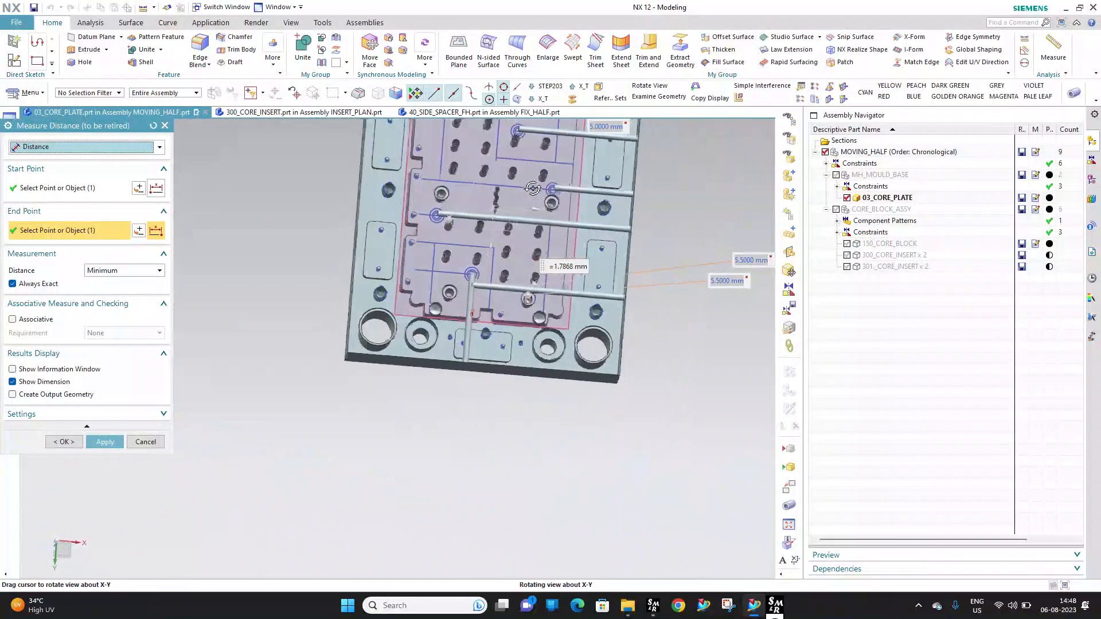
{"action": "key", "text": "Escape"}
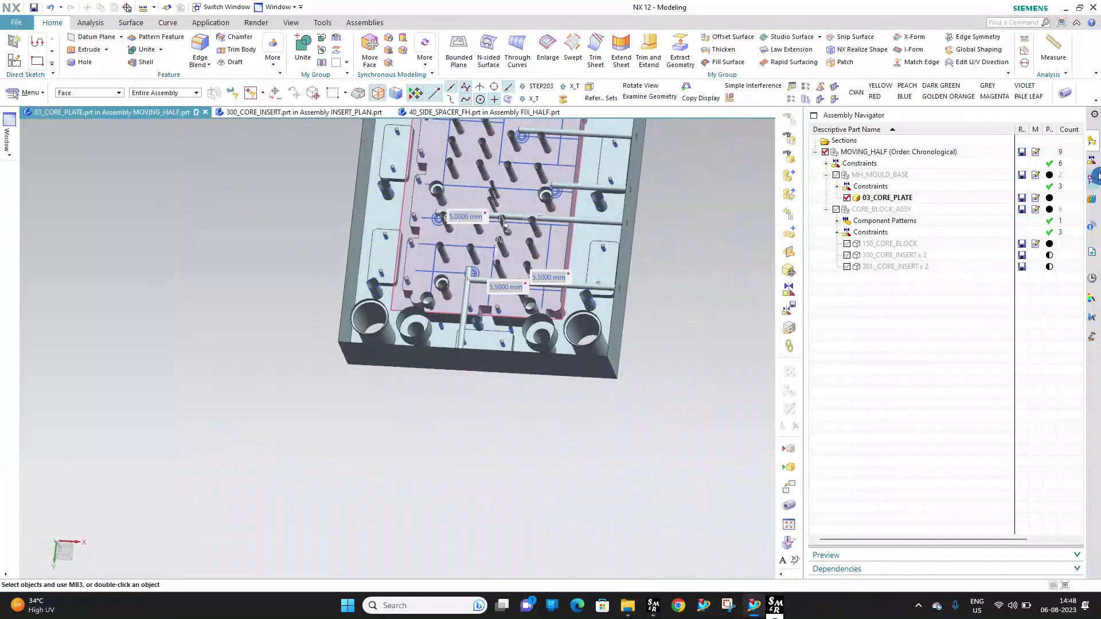
Set the offset distance of Datum Plane (34), which carries the tube sketch, to 30 mm
{"action": "left_click", "coordinate": [1091, 179]}
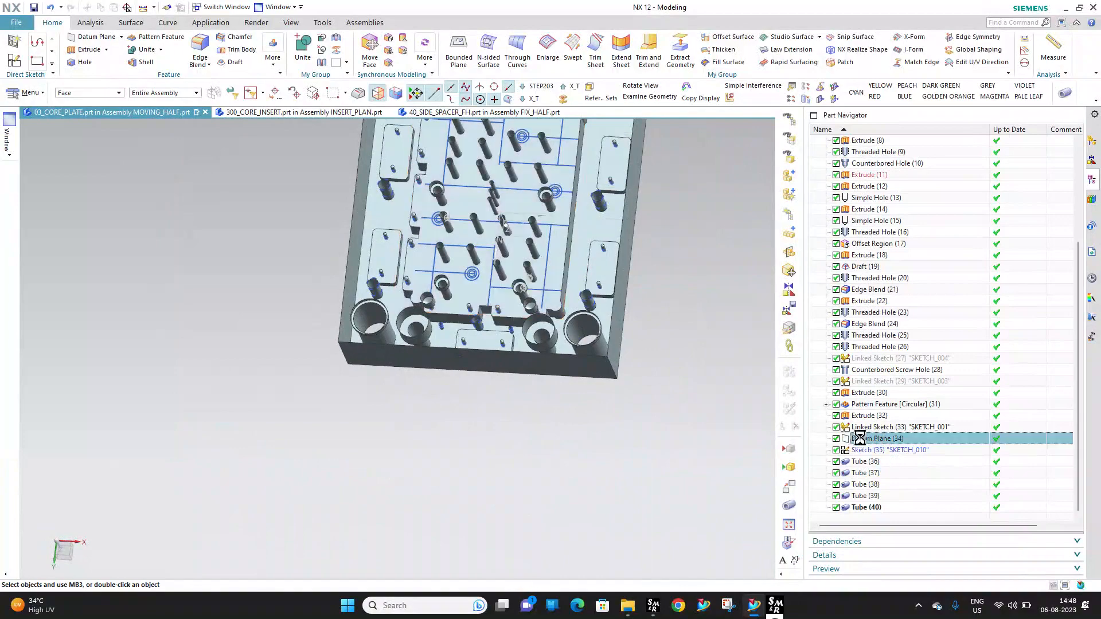
{"action": "type", "text": "30"}
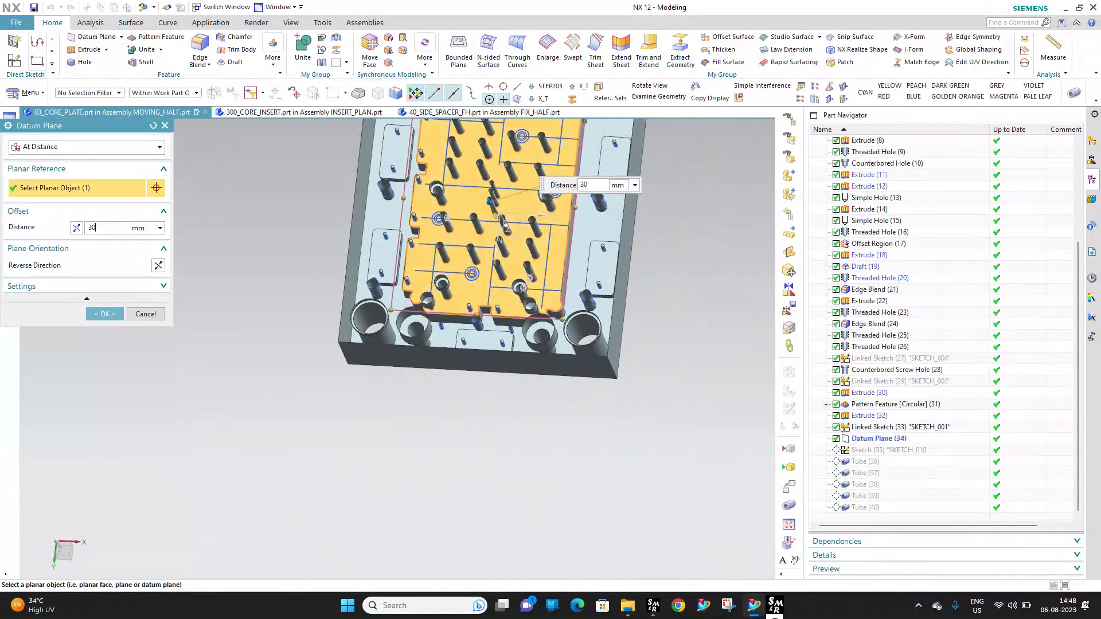
{"action": "key", "text": "Return"}
{"action": "middle_click", "coordinate": [283, 234]}
Examine the tubes' clearance from the surrounding holes, especially the cross tube beside the small threaded hole near the insert pocket's edge
{"action": "scroll", "coordinate": [512, 229], "scroll_direction": "up", "scroll_amount": 4}
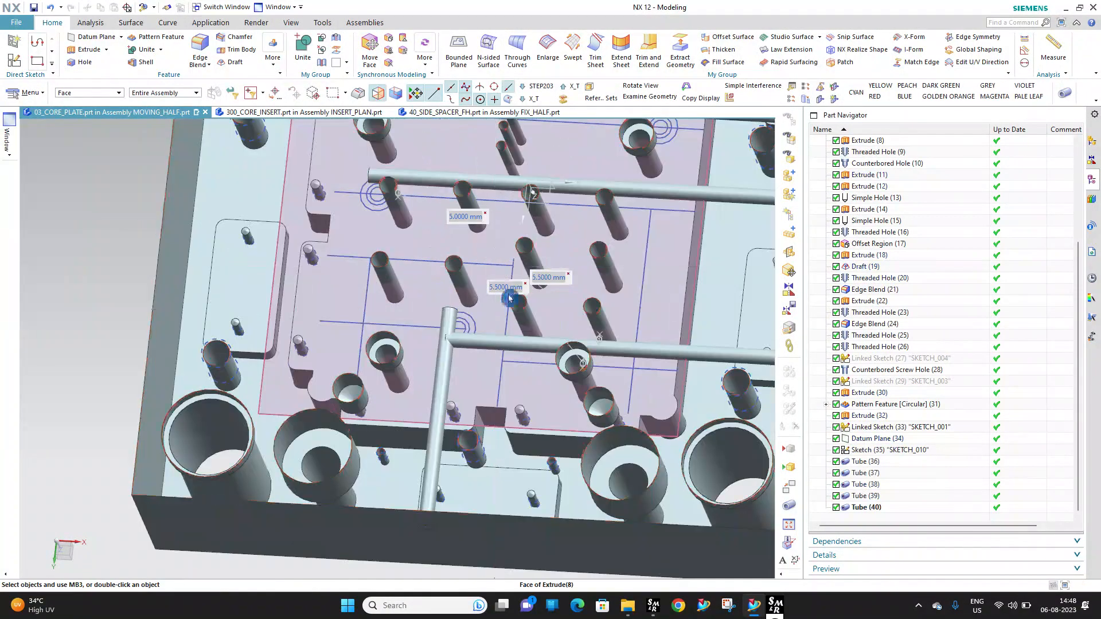
{"action": "middle_click_drag", "start_coordinate": [509, 295], "coordinate": [469, 396]}
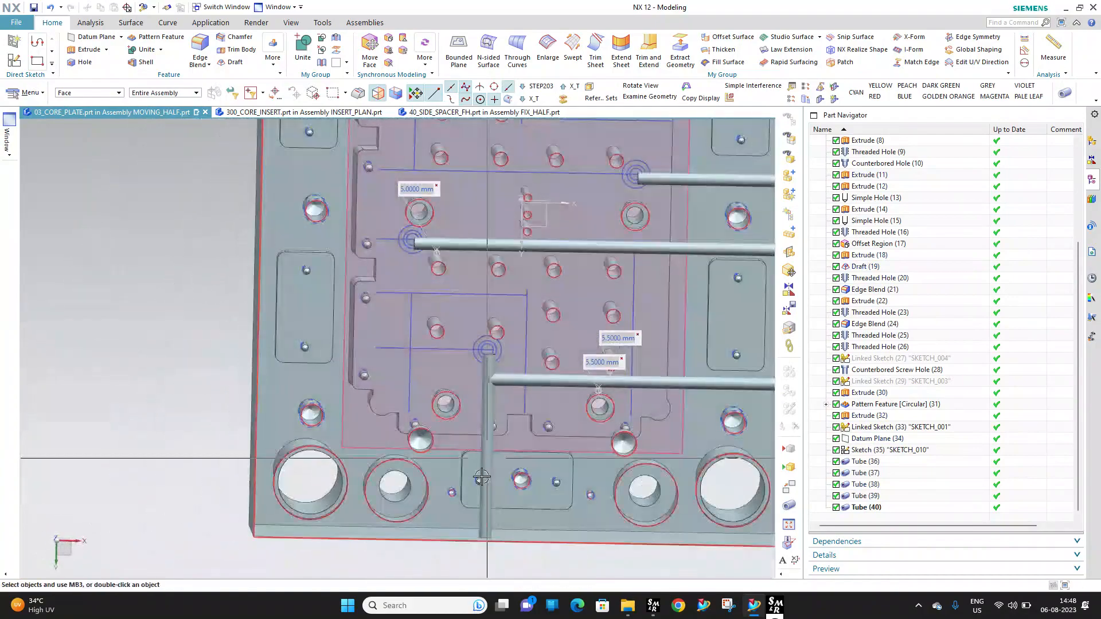
{"action": "scroll", "coordinate": [469, 396], "scroll_direction": "up", "scroll_amount": 4}
{"action": "scroll", "coordinate": [469, 396], "scroll_direction": "up", "scroll_amount": 3}
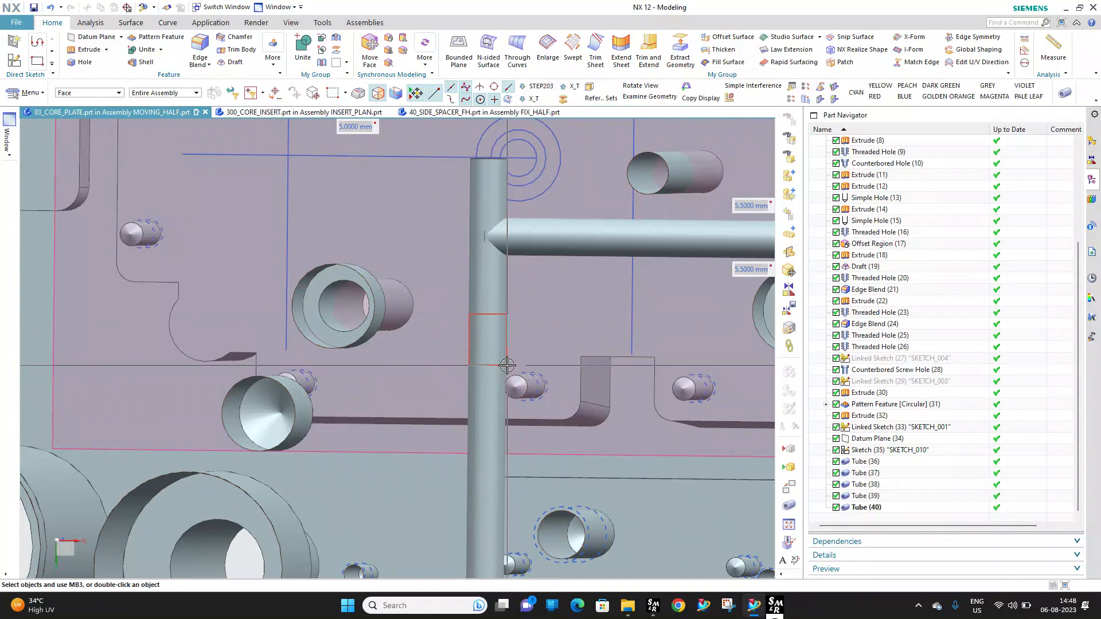
{"action": "scroll", "coordinate": [538, 383], "scroll_direction": "up", "scroll_amount": 3}
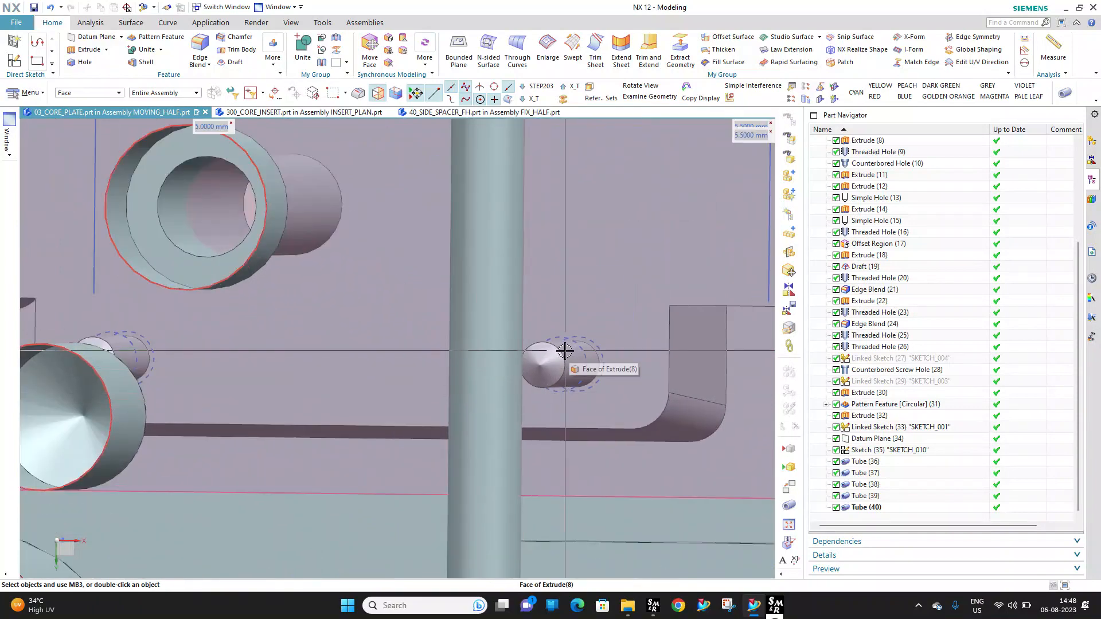
{"action": "scroll", "coordinate": [521, 314], "scroll_direction": "down", "scroll_amount": 3}
{"action": "scroll", "coordinate": [552, 337], "scroll_direction": "up", "scroll_amount": 3}
{"action": "scroll", "coordinate": [487, 322], "scroll_direction": "down", "scroll_amount": 3}
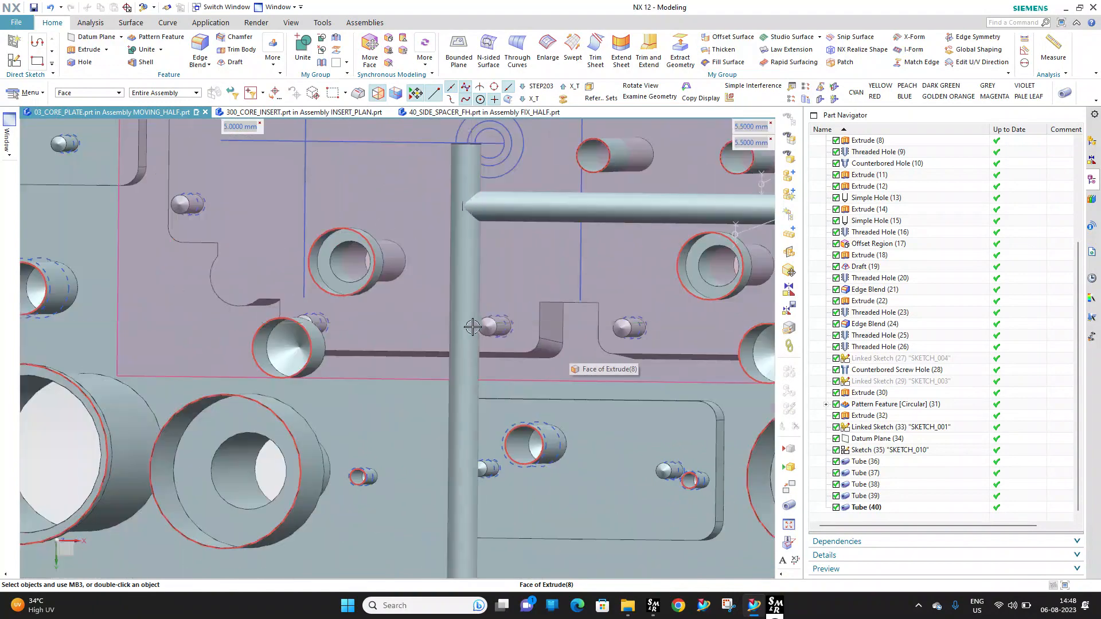
{"action": "scroll", "coordinate": [471, 319], "scroll_direction": "up", "scroll_amount": 1}
{"action": "scroll", "coordinate": [460, 307], "scroll_direction": "up", "scroll_amount": 3}
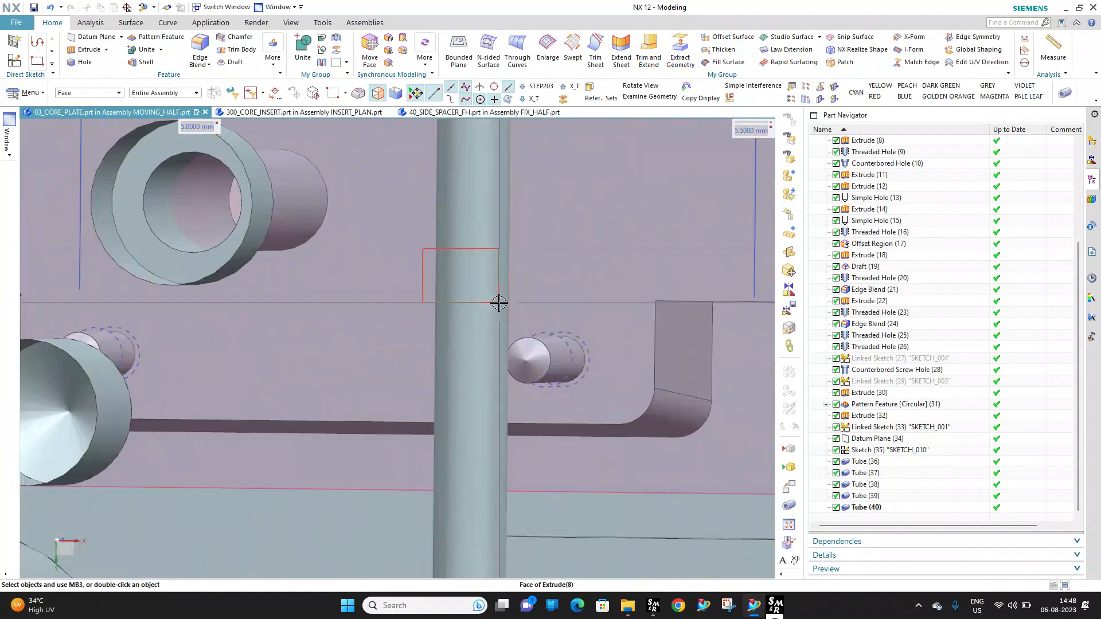
{"action": "scroll", "coordinate": [502, 324], "scroll_direction": "down", "scroll_amount": 3}
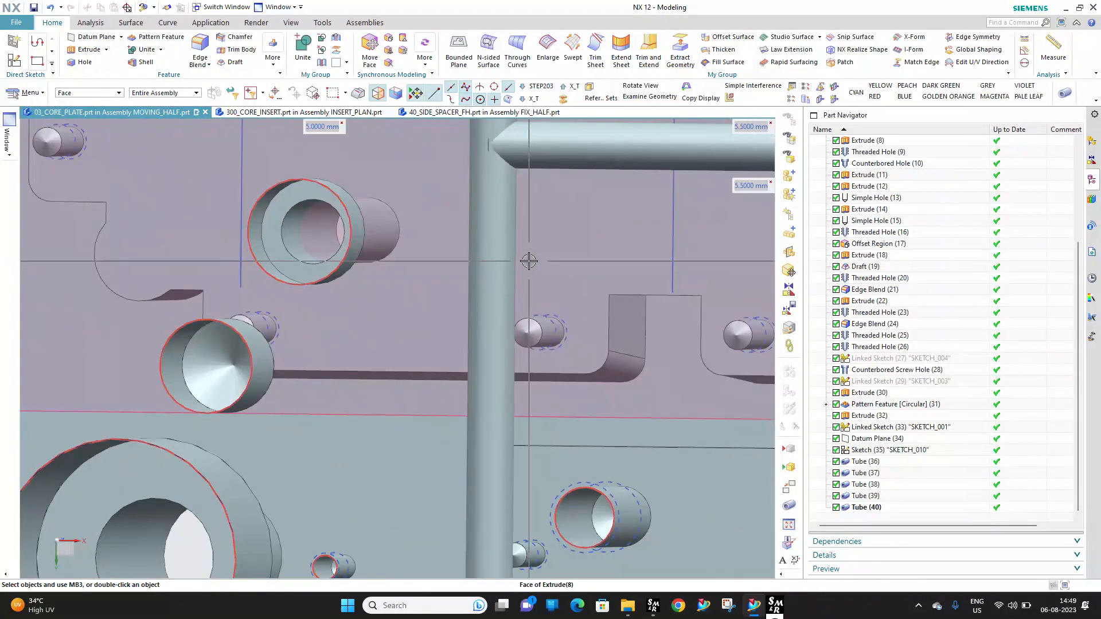
{"action": "scroll", "coordinate": [495, 264], "scroll_direction": "up", "scroll_amount": 1}
{"action": "scroll", "coordinate": [493, 261], "scroll_direction": "down", "scroll_amount": 5}
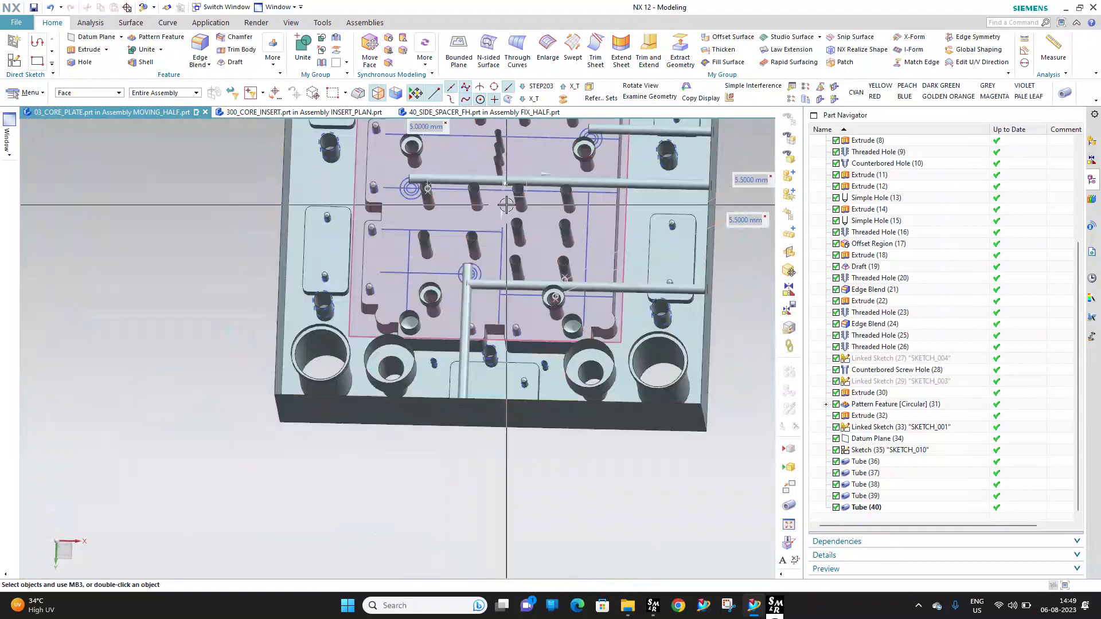
{"action": "middle_click_drag", "start_coordinate": [507, 205], "coordinate": [482, 273]}
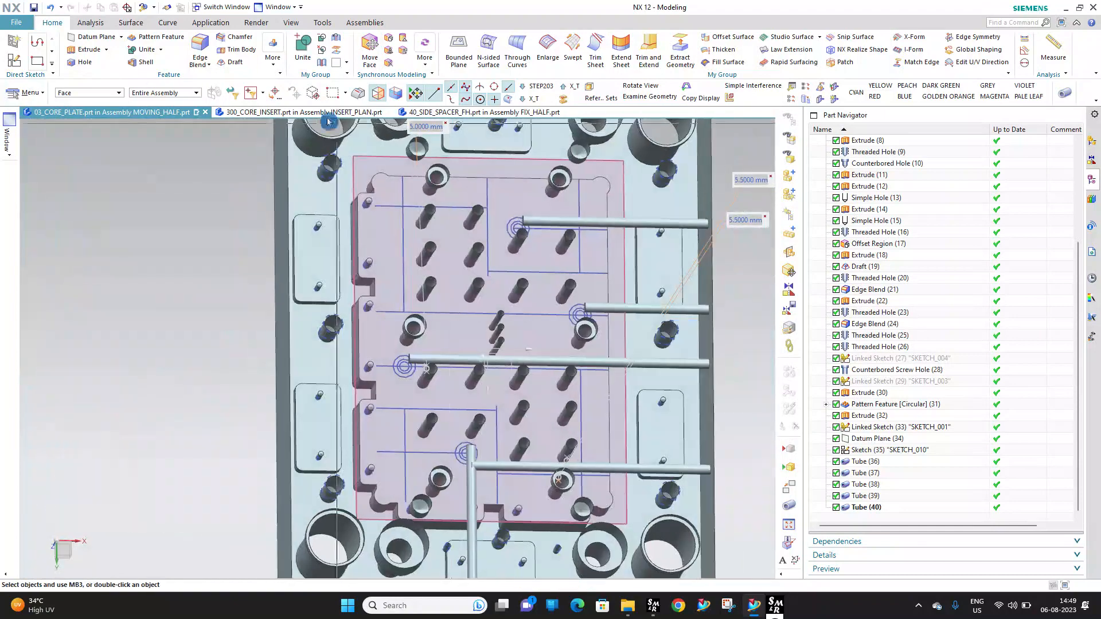
Subtract all the tube bodies from the core plate
{"action": "left_click", "coordinate": [322, 43]}
{"action": "left_click", "coordinate": [557, 222]}
{"action": "scroll", "coordinate": [558, 223], "scroll_direction": "down", "scroll_amount": 4}
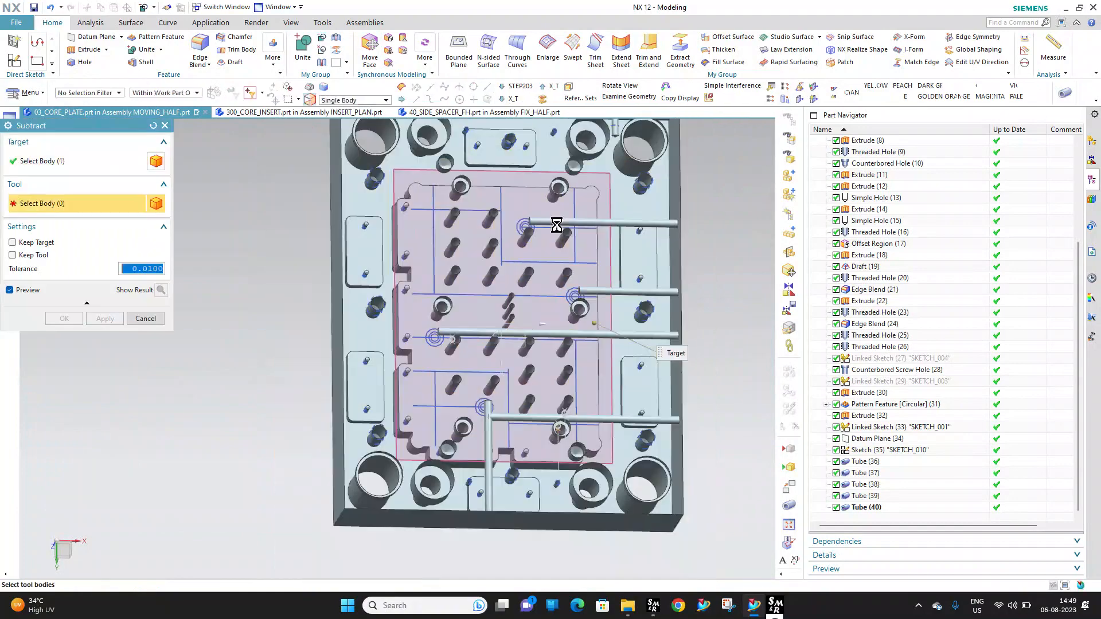
{"action": "left_click_drag", "start_coordinate": [393, 187], "coordinate": [666, 445]}
{"action": "middle_click", "coordinate": [580, 234]}
Start a simple general hole, 8 mm in diameter and 35 mm deep, at SKETCH_001's concentric circles beside the uppermost channel's inner end
{"action": "scroll", "coordinate": [580, 234], "scroll_direction": "up", "scroll_amount": 3}
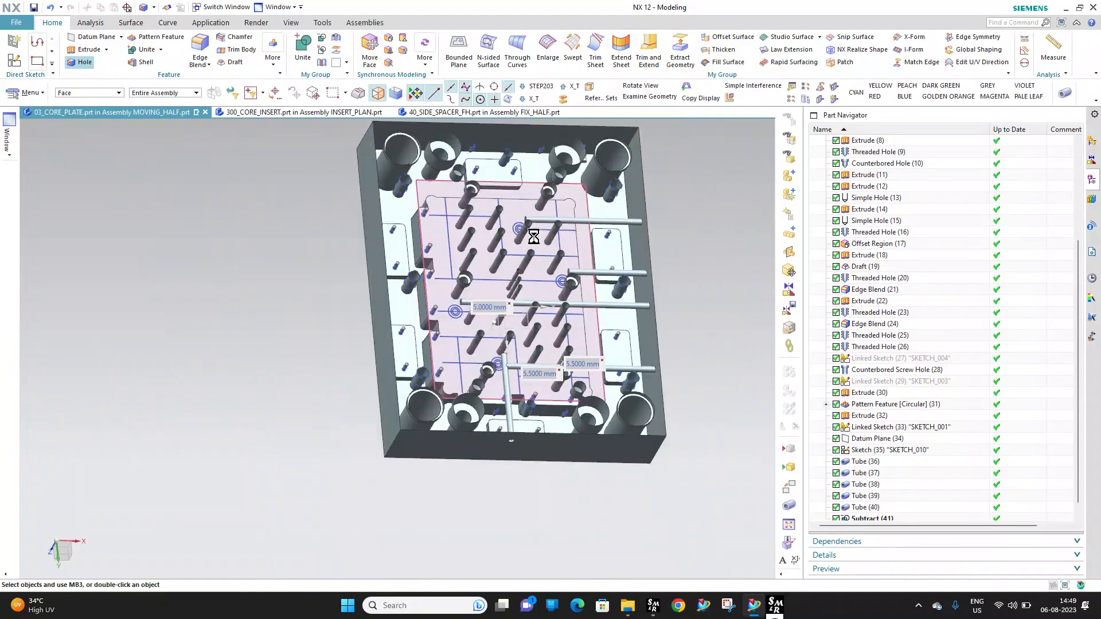
{"action": "scroll", "coordinate": [522, 235], "scroll_direction": "up", "scroll_amount": 5}
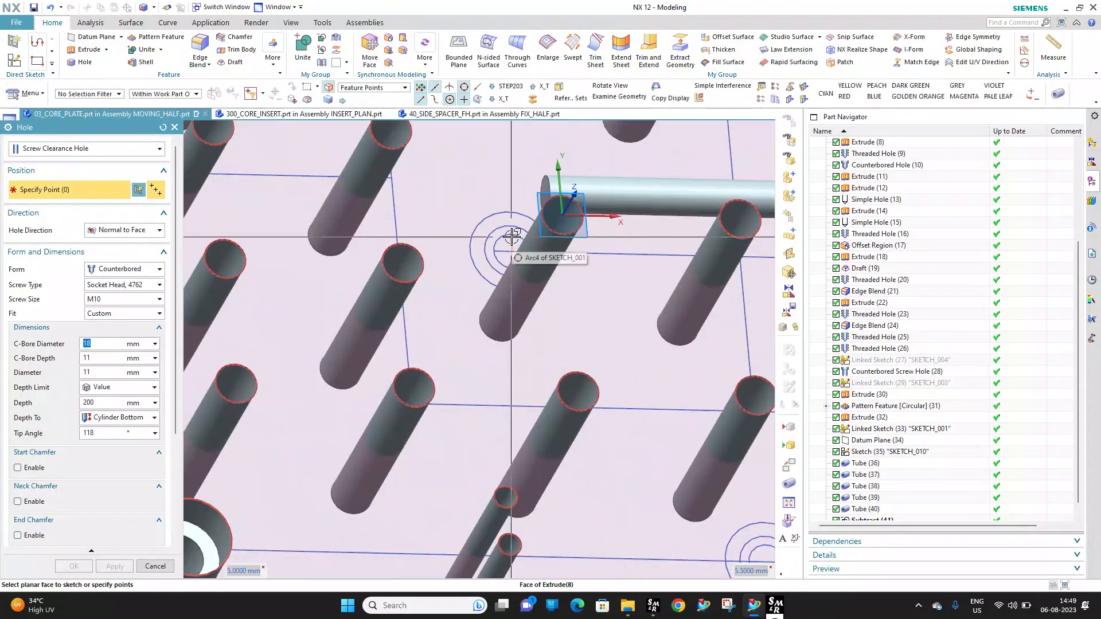
{"action": "left_click", "coordinate": [511, 194]}
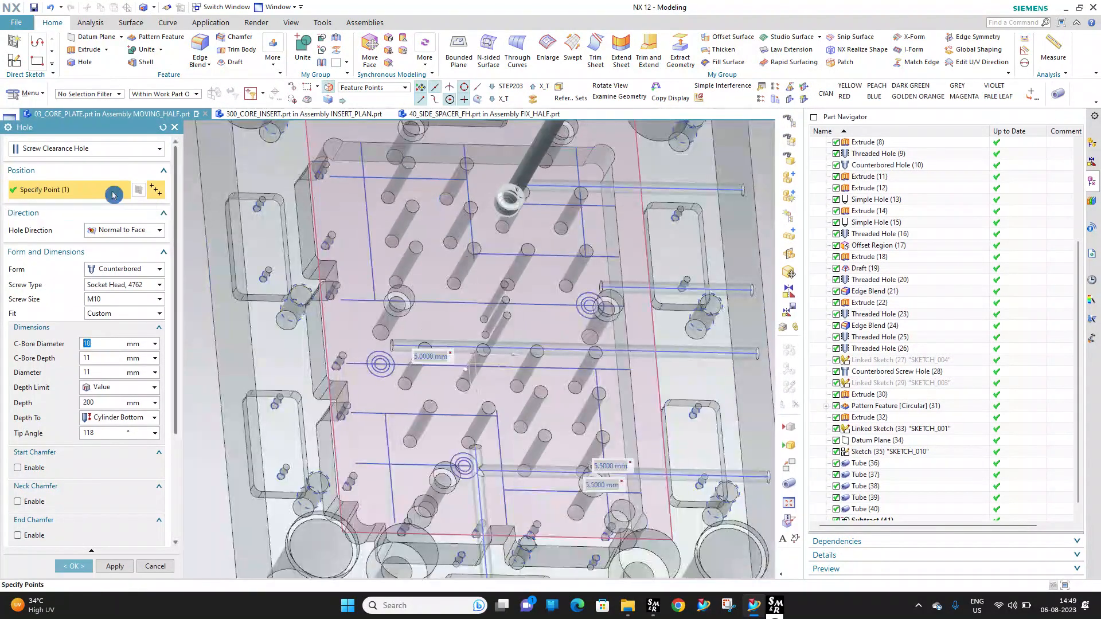
{"action": "left_click", "coordinate": [99, 156]}
{"action": "left_click", "coordinate": [86, 163]}
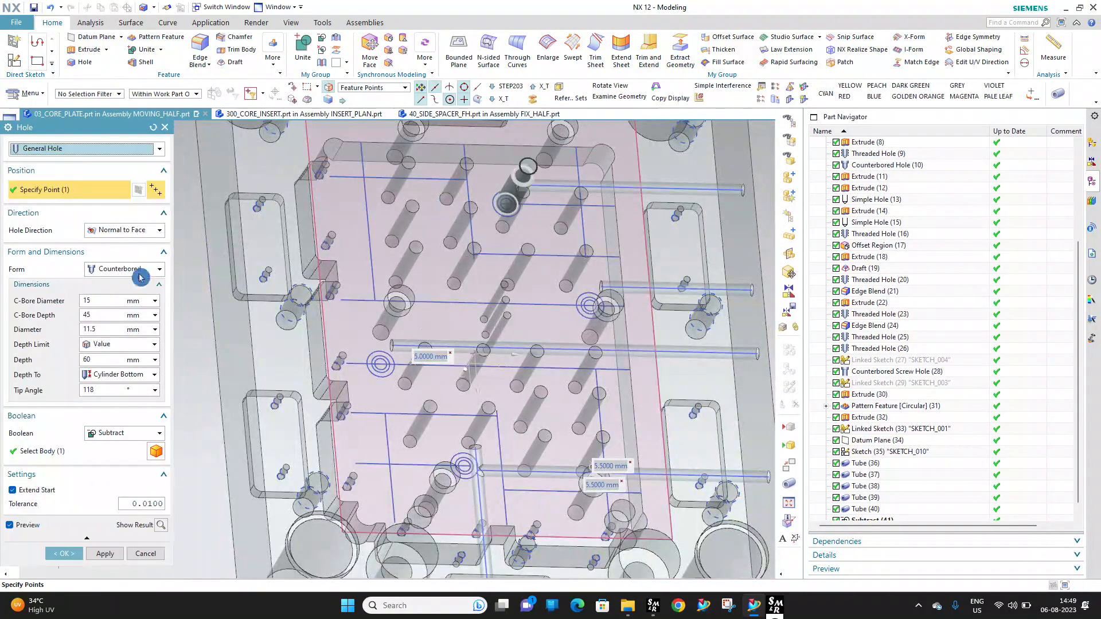
{"action": "left_click", "coordinate": [119, 283]}
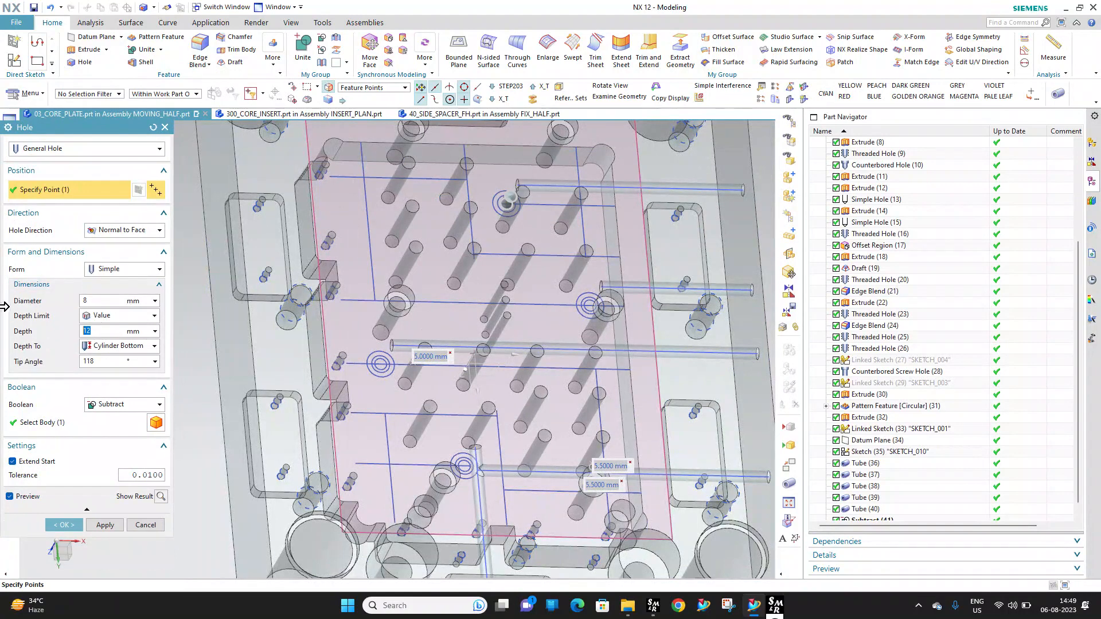
Add the centres of the other three SKETCH_001 circle groups as hole points and create the four vertical holes
{"action": "scroll", "coordinate": [449, 344], "scroll_direction": "up", "scroll_amount": 5}
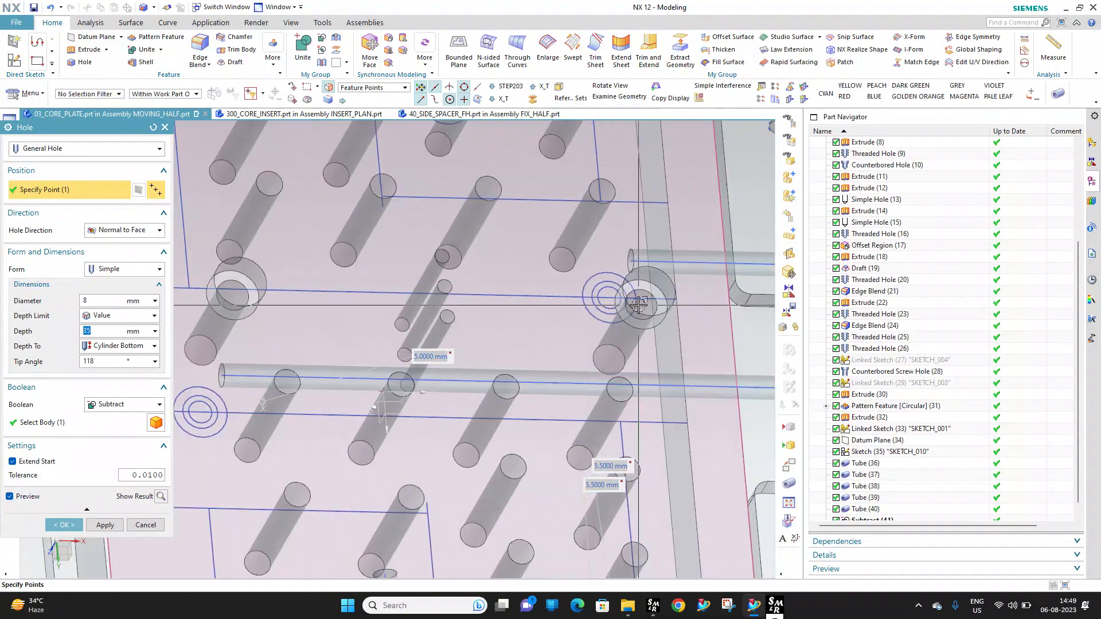
{"action": "left_click", "coordinate": [586, 278]}
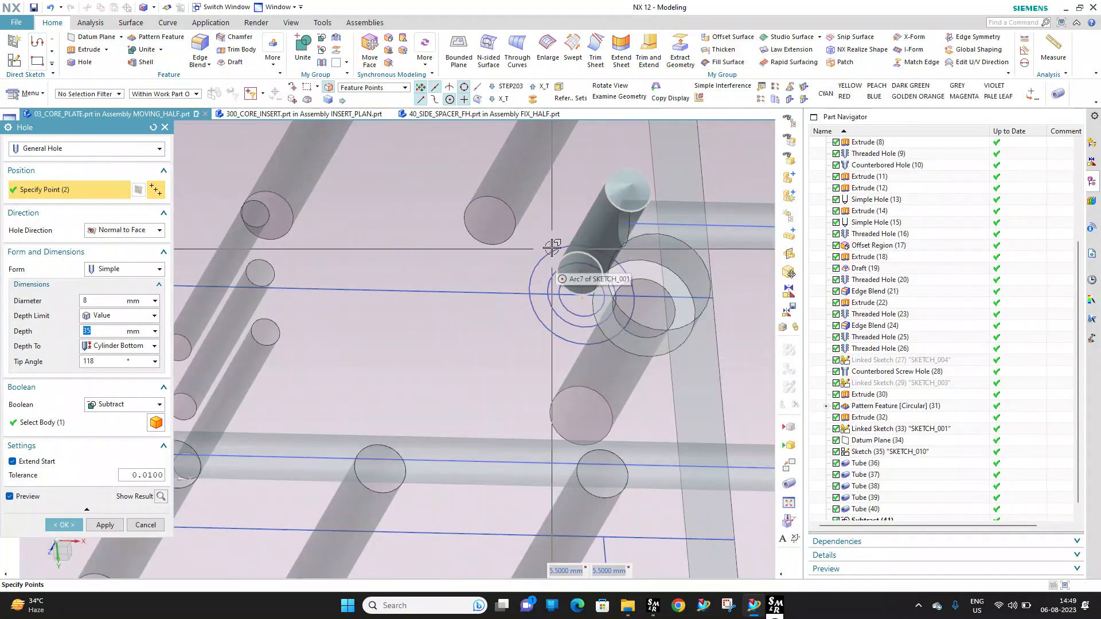
{"action": "left_click", "coordinate": [592, 281], "text": "shift"}
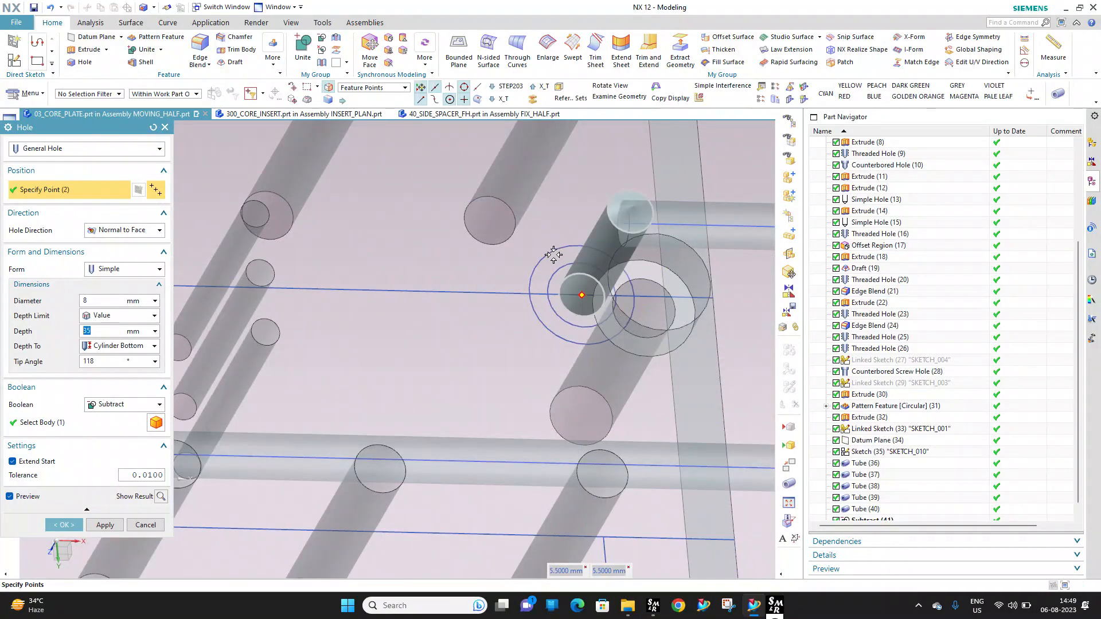
{"action": "scroll", "coordinate": [553, 254], "scroll_direction": "down", "scroll_amount": 6}
{"action": "scroll", "coordinate": [459, 252], "scroll_direction": "up", "scroll_amount": 6}
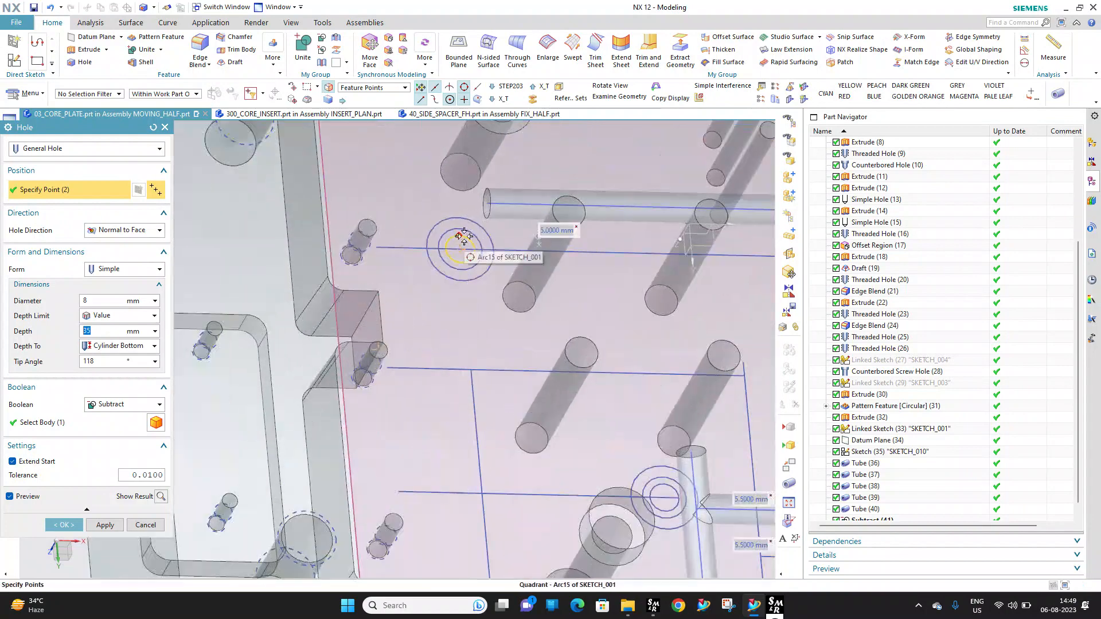
{"action": "left_click", "coordinate": [469, 241]}
{"action": "scroll", "coordinate": [469, 241], "scroll_direction": "down", "scroll_amount": 4}
{"action": "scroll", "coordinate": [532, 319], "scroll_direction": "up", "scroll_amount": 7}
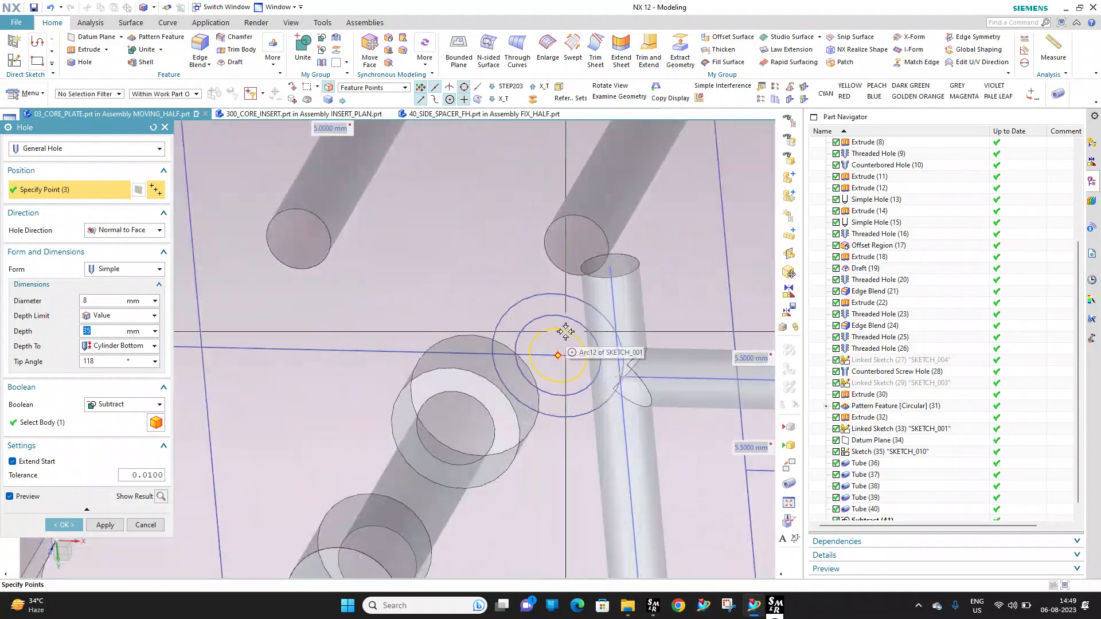
{"action": "left_click", "coordinate": [565, 332]}
{"action": "middle_click", "coordinate": [408, 223]}
{"action": "scroll", "coordinate": [403, 228], "scroll_direction": "down", "scroll_amount": 7}
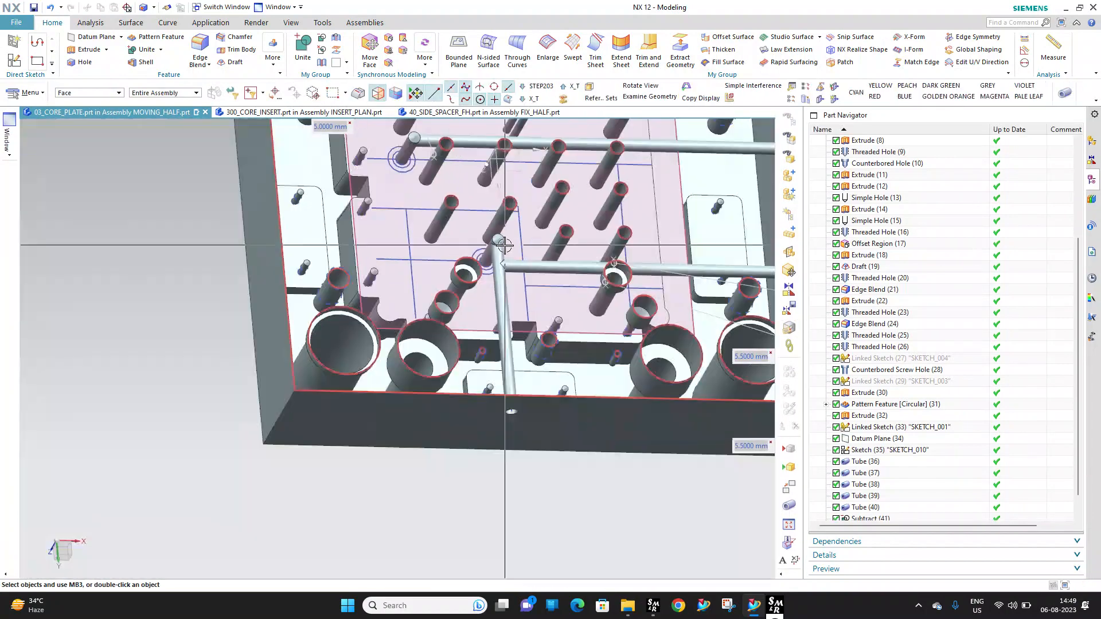
Look up the dimensions of the counterbored channel-end hole in 02_CAVITY_PLATE of the FIX_HALF assembly, leaving the feature unedited
{"action": "middle_click_drag", "start_coordinate": [505, 246], "coordinate": [440, 342]}
{"action": "scroll", "coordinate": [537, 241], "scroll_direction": "down", "scroll_amount": 4}
{"action": "left_click", "coordinate": [284, 9]}
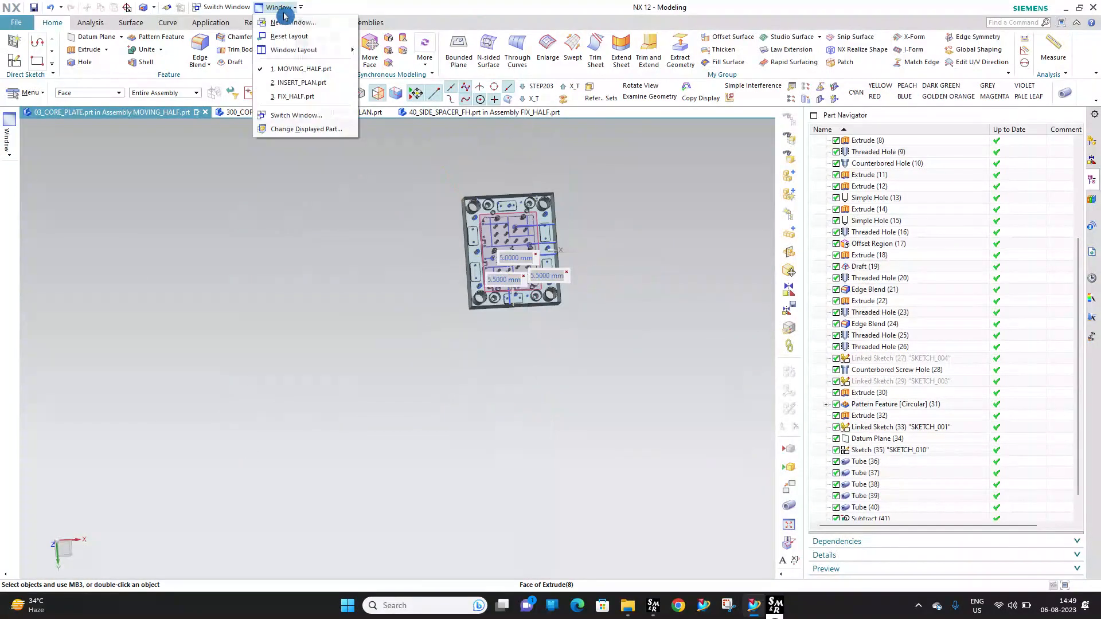
{"action": "left_click", "coordinate": [303, 98]}
{"action": "middle_click_drag", "start_coordinate": [543, 251], "coordinate": [450, 296]}
{"action": "scroll", "coordinate": [442, 290], "scroll_direction": "down", "scroll_amount": 1}
{"action": "double_click", "coordinate": [393, 270]}
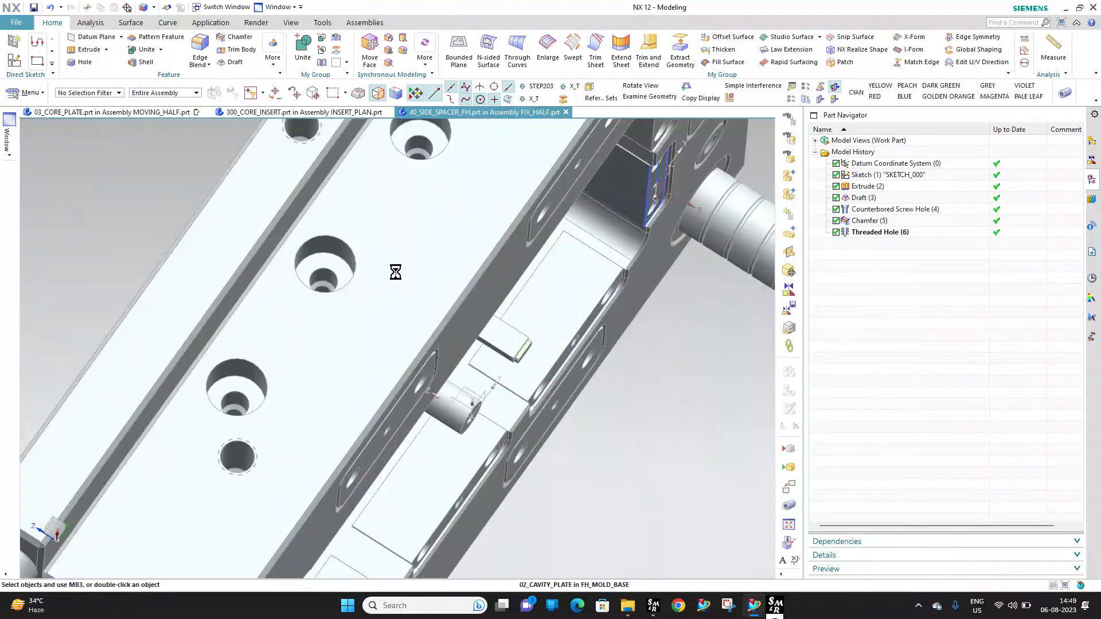
{"action": "scroll", "coordinate": [309, 253], "scroll_direction": "up", "scroll_amount": 3}
{"action": "double_click", "coordinate": [343, 249]}
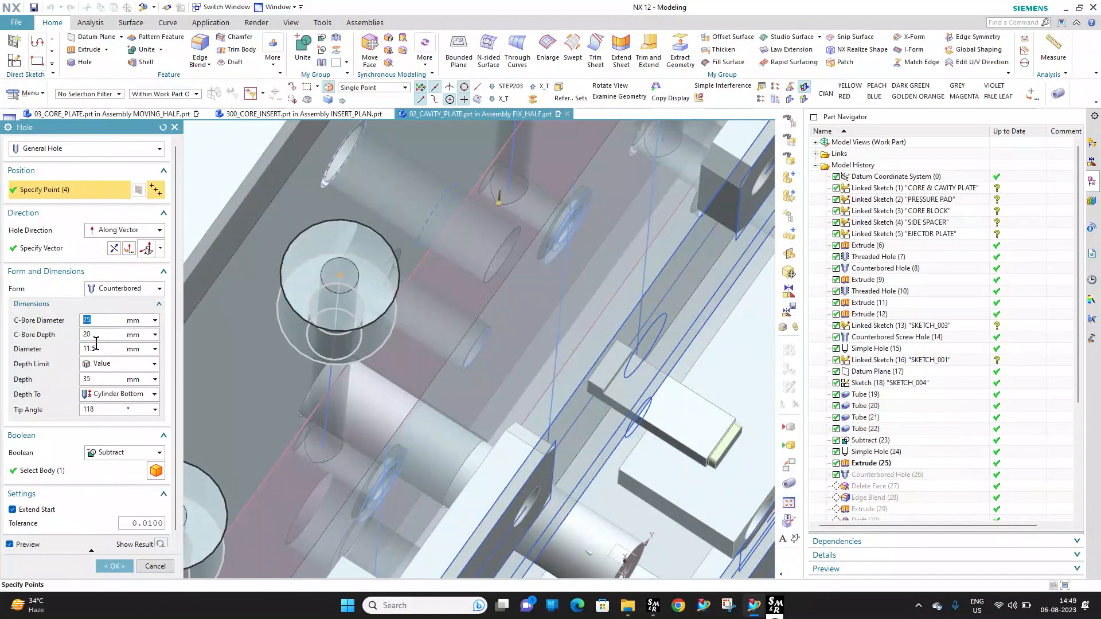
{"action": "key", "text": "Escape"}
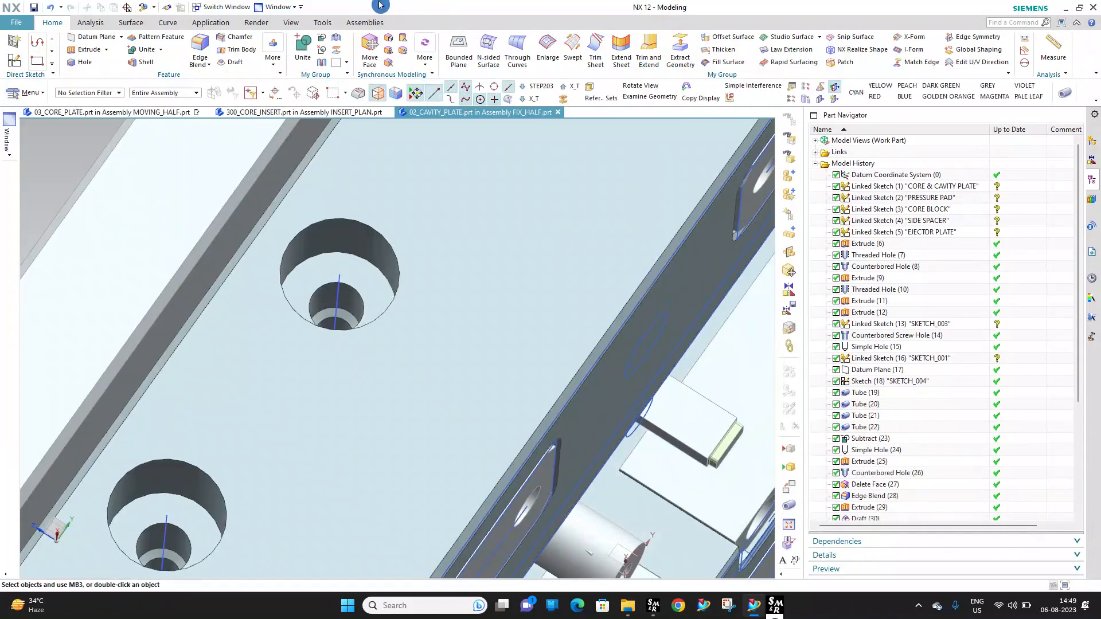
Return to MOVING_HALF and set up a counterbored hole along a vector: counterbore 25 mm by 20 mm deep, diameter 11.5 mm, depth 35 mm
{"action": "left_click", "coordinate": [287, 14]}
{"action": "left_click", "coordinate": [298, 67]}
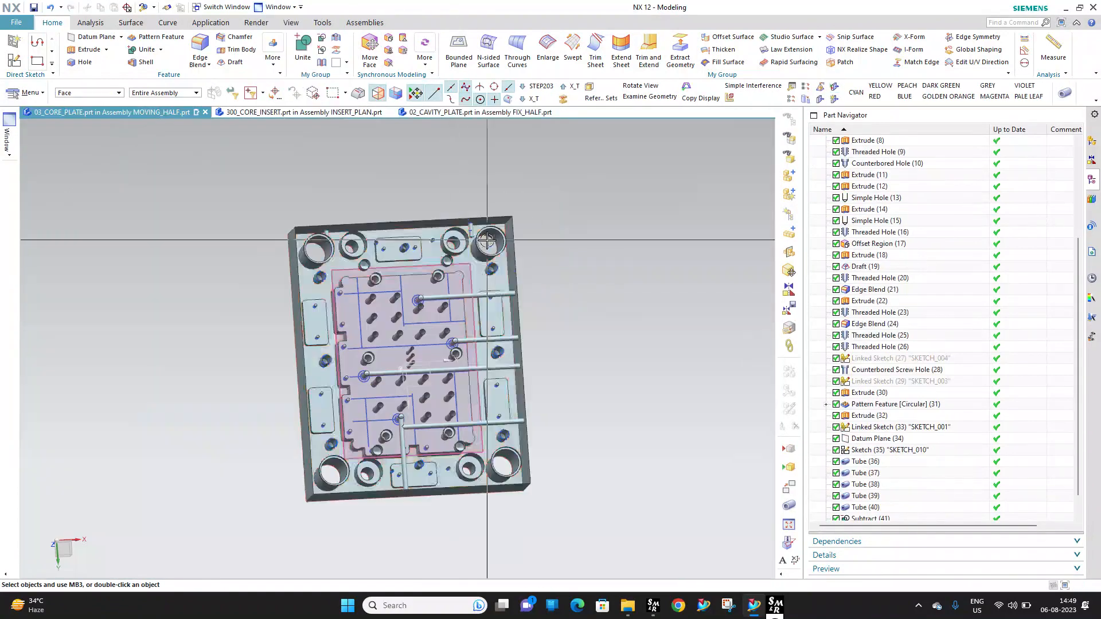
{"action": "middle_click_drag", "start_coordinate": [491, 315], "coordinate": [425, 263]}
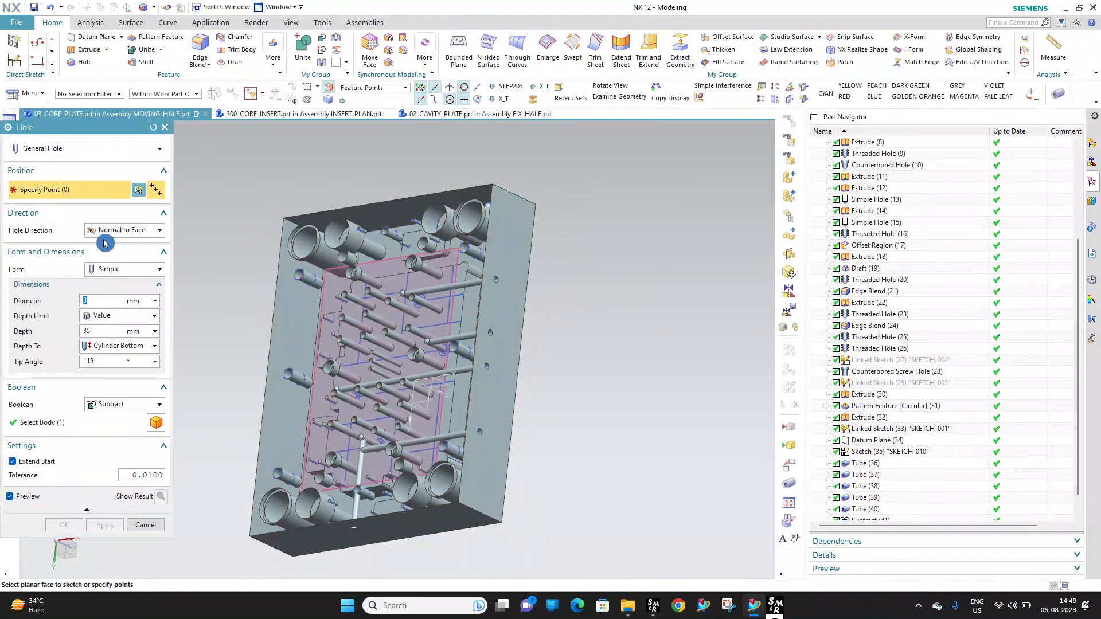
{"action": "left_click", "coordinate": [120, 270]}
{"action": "left_click", "coordinate": [118, 295]}
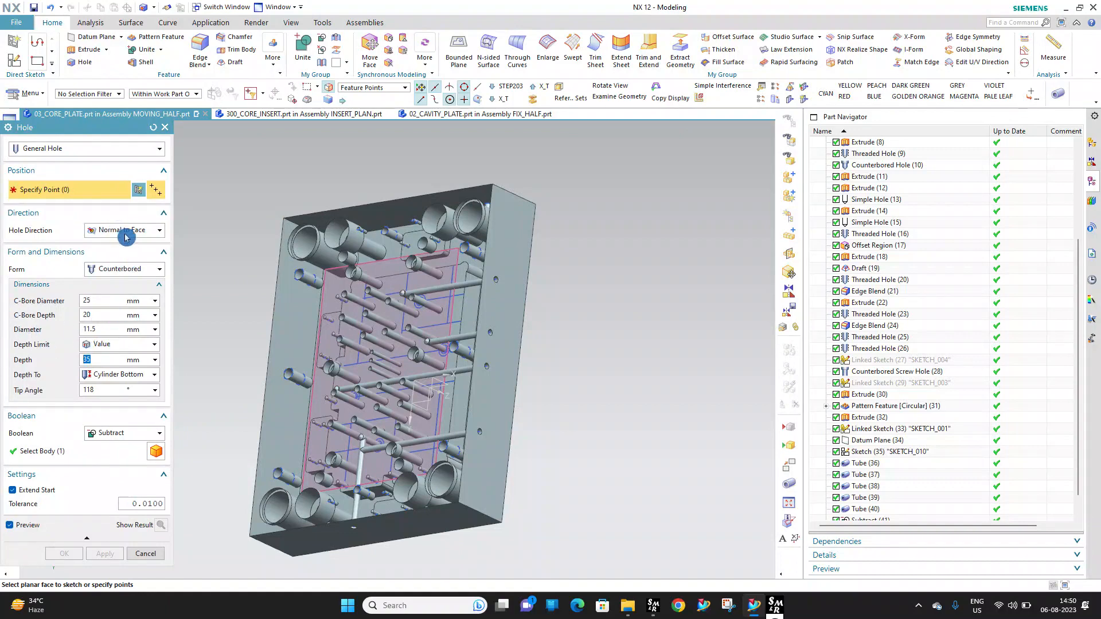
{"action": "left_click", "coordinate": [126, 256]}
{"action": "scroll", "coordinate": [497, 297], "scroll_direction": "up", "scroll_amount": 4}
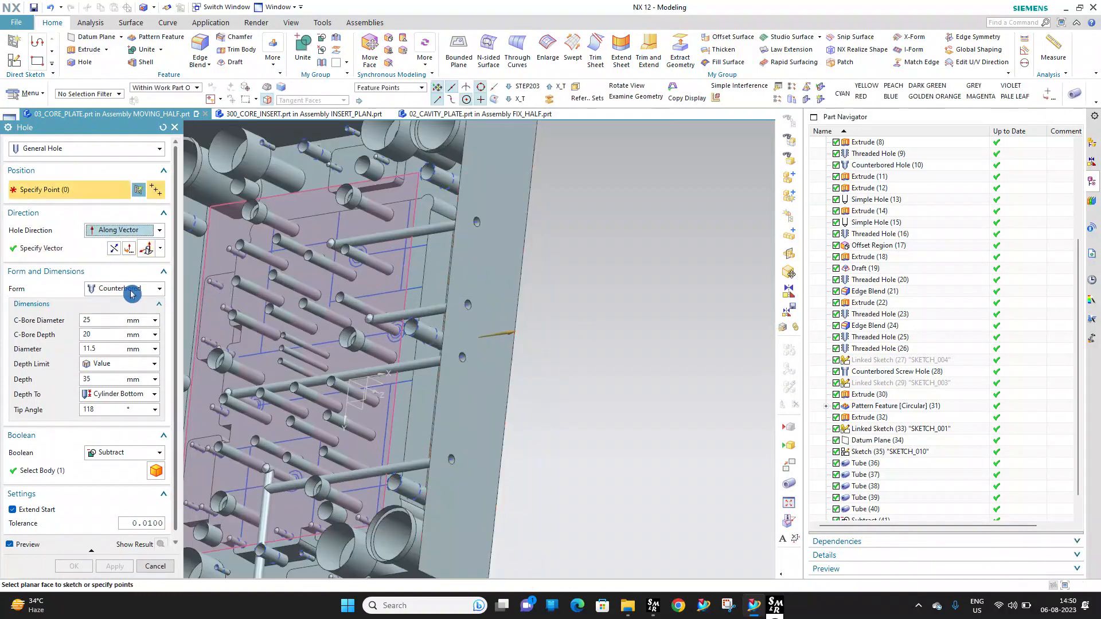
{"action": "scroll", "coordinate": [575, 316], "scroll_direction": "up", "scroll_amount": 8}
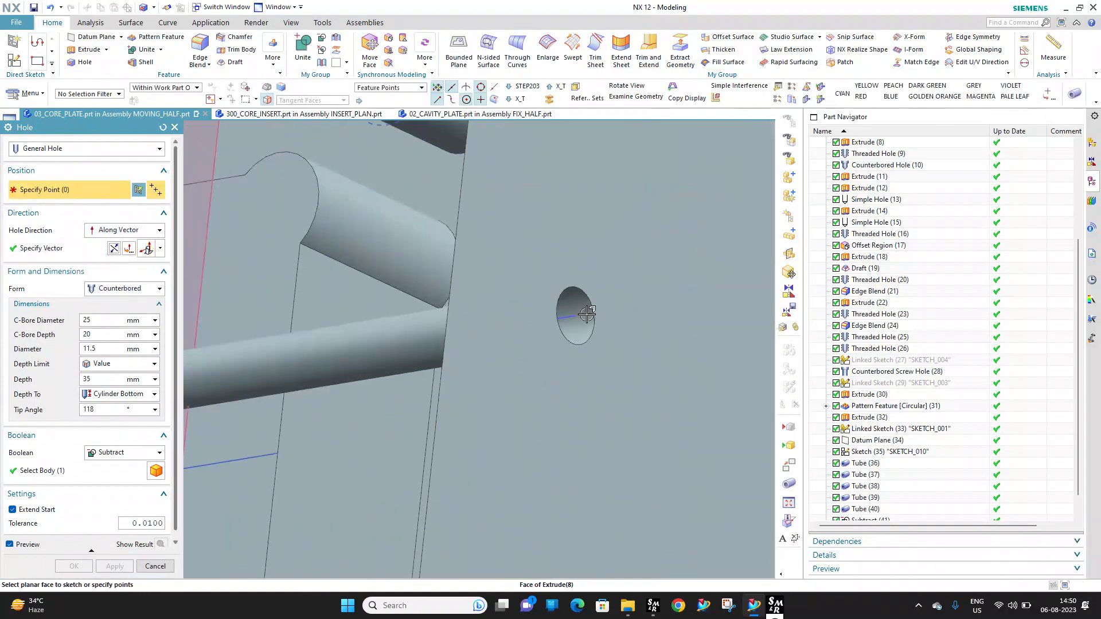
Place the counterbored holes at the four channel openings on the core plate's long side face and create them
{"action": "left_click", "coordinate": [567, 308]}
{"action": "scroll", "coordinate": [489, 205], "scroll_direction": "down", "scroll_amount": 10}
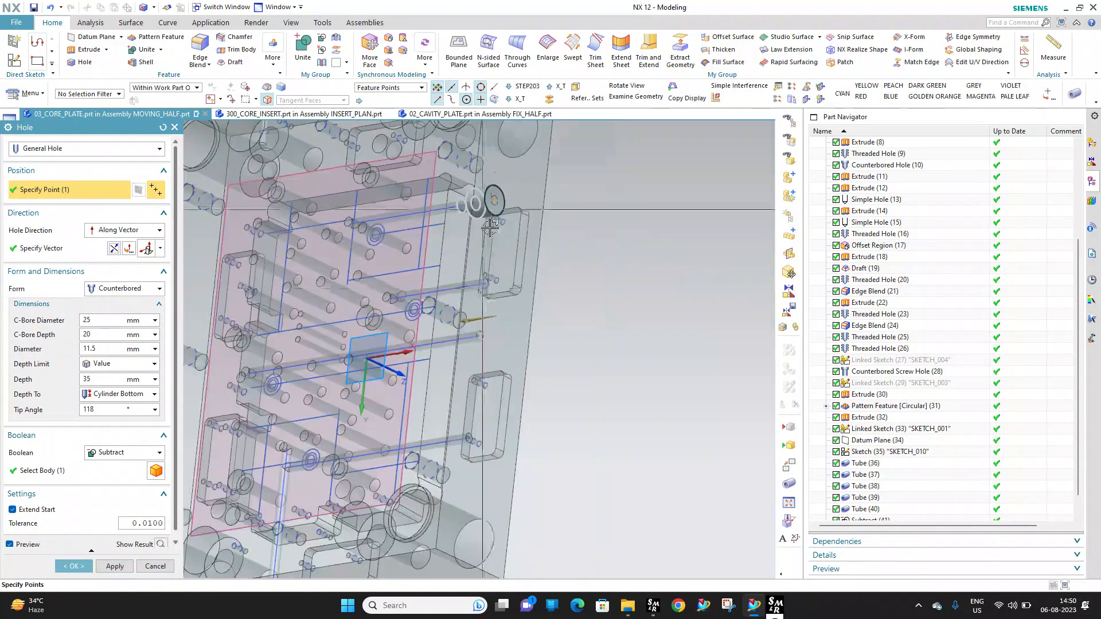
{"action": "scroll", "coordinate": [489, 244], "scroll_direction": "up", "scroll_amount": 8}
{"action": "left_click", "coordinate": [450, 278]}
{"action": "scroll", "coordinate": [437, 166], "scroll_direction": "down", "scroll_amount": 7}
{"action": "scroll", "coordinate": [453, 166], "scroll_direction": "up", "scroll_amount": 5}
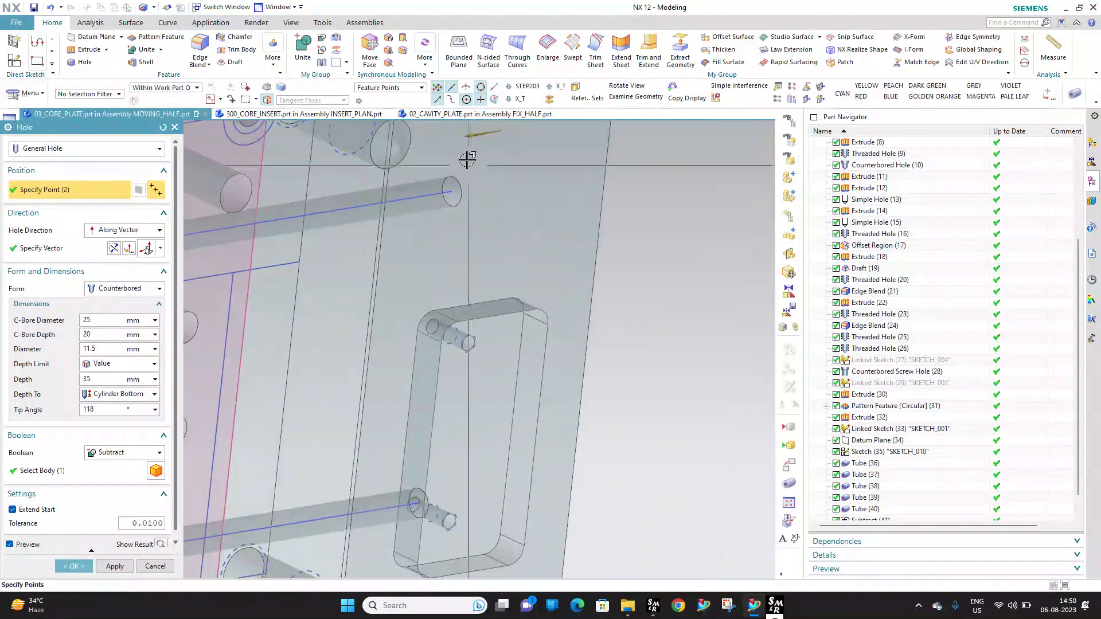
{"action": "left_click", "coordinate": [449, 187]}
{"action": "scroll", "coordinate": [491, 264], "scroll_direction": "up", "scroll_amount": 6}
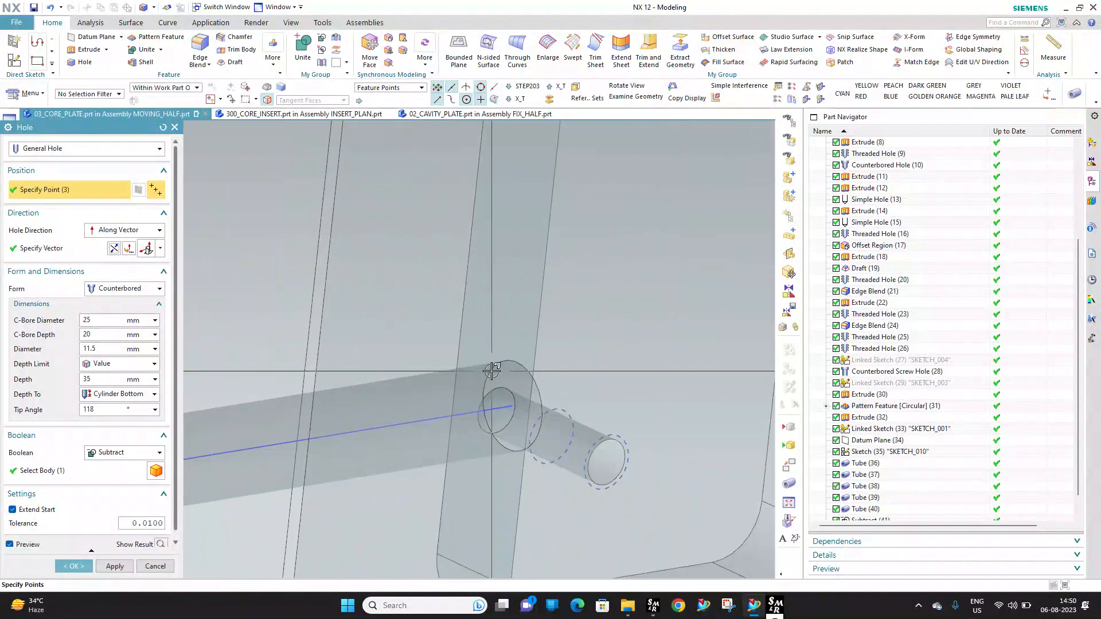
{"action": "left_click", "coordinate": [509, 404]}
{"action": "scroll", "coordinate": [533, 235], "scroll_direction": "down", "scroll_amount": 6}
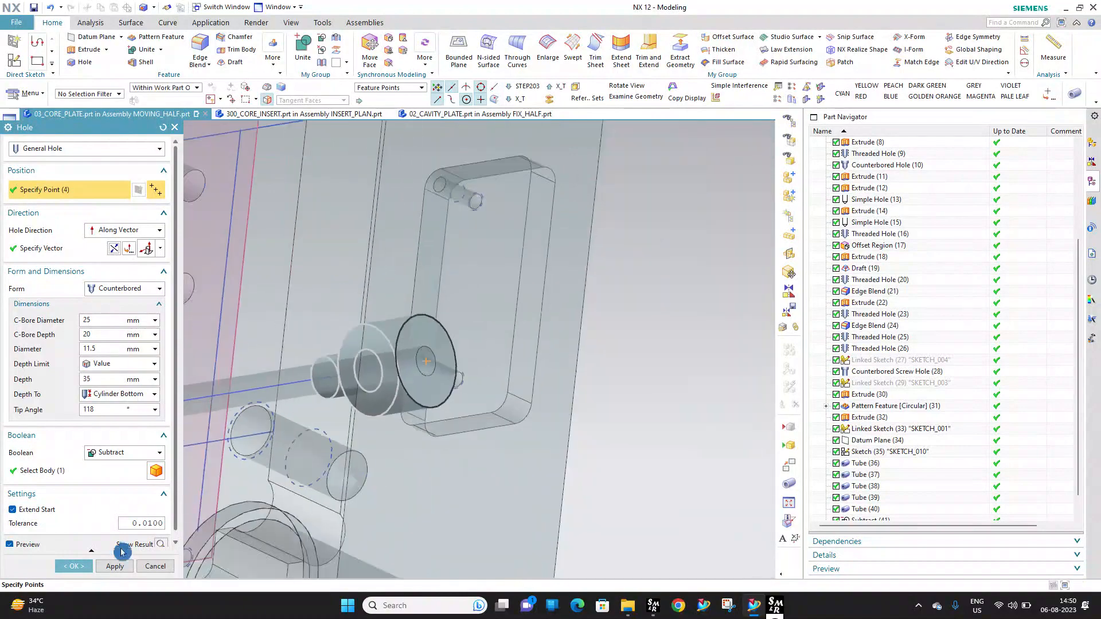
{"action": "left_click", "coordinate": [74, 567]}
{"action": "middle_click_drag", "start_coordinate": [415, 312], "coordinate": [500, 296]}
{"action": "scroll", "coordinate": [516, 320], "scroll_direction": "down", "scroll_amount": 3}
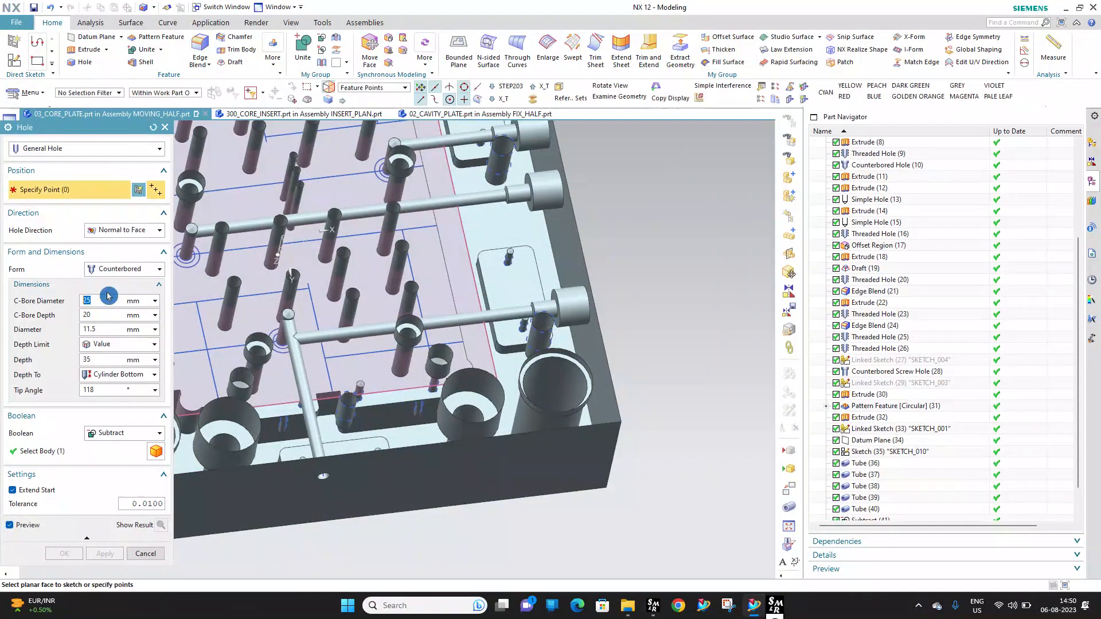
Create a simple hole along a vector, 8.4 mm in diameter and 10 mm deep, at the cross tube's opening in the adjacent side face
{"action": "left_click", "coordinate": [124, 271]}
{"action": "left_click", "coordinate": [111, 285]}
{"action": "left_click", "coordinate": [99, 302]}
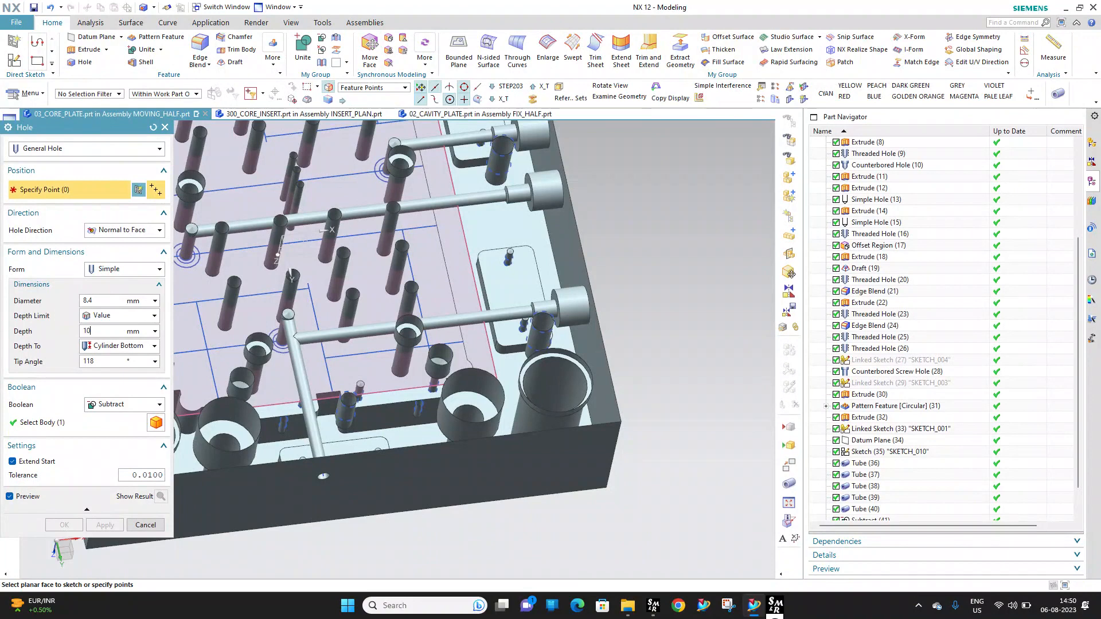
{"action": "left_click", "coordinate": [129, 227]}
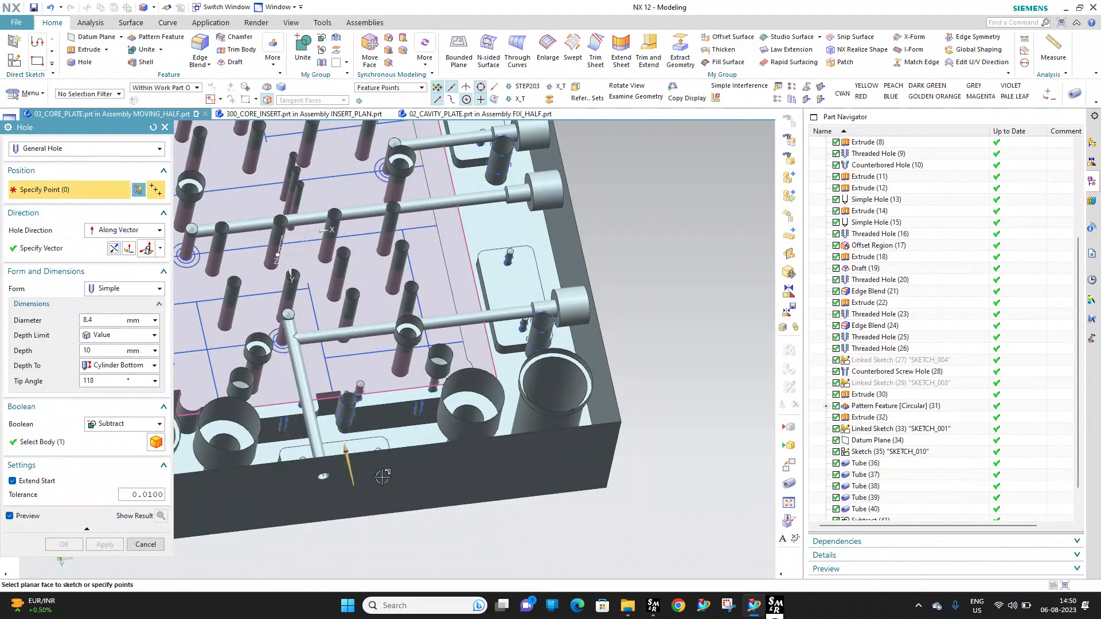
{"action": "scroll", "coordinate": [348, 474], "scroll_direction": "up", "scroll_amount": 5}
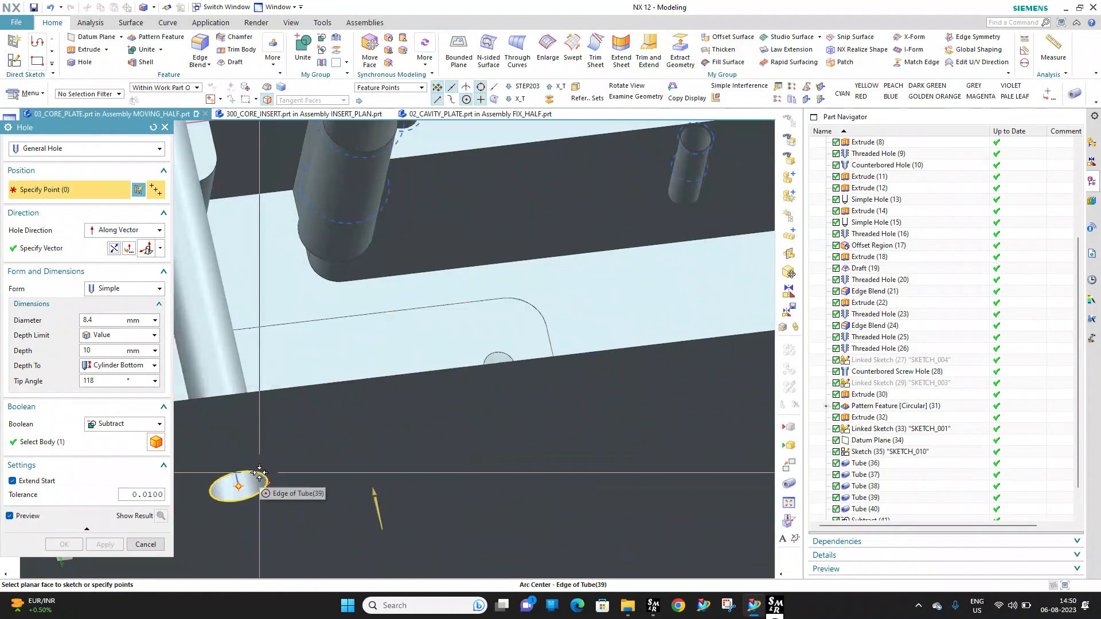
{"action": "left_click", "coordinate": [260, 471]}
{"action": "scroll", "coordinate": [379, 405], "scroll_direction": "down", "scroll_amount": 5}
{"action": "left_click", "coordinate": [72, 548]}
{"action": "middle_click_drag", "start_coordinate": [418, 430], "coordinate": [420, 298]}
{"action": "scroll", "coordinate": [422, 300], "scroll_direction": "down", "scroll_amount": 4}
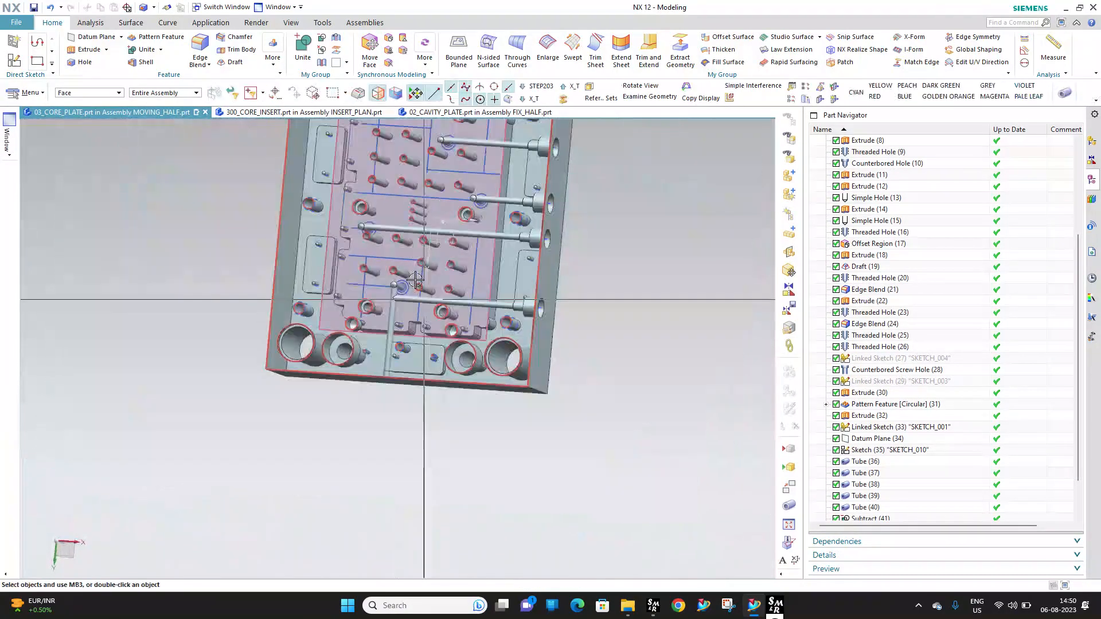
Start an Extrude using the middle and outer circles of all four SKETCH_001 circle groups as the section
{"action": "scroll", "coordinate": [347, 252], "scroll_direction": "up", "scroll_amount": 6}
{"action": "middle_click_drag", "start_coordinate": [347, 275], "coordinate": [396, 253]}
{"action": "scroll", "coordinate": [393, 254], "scroll_direction": "up", "scroll_amount": 5}
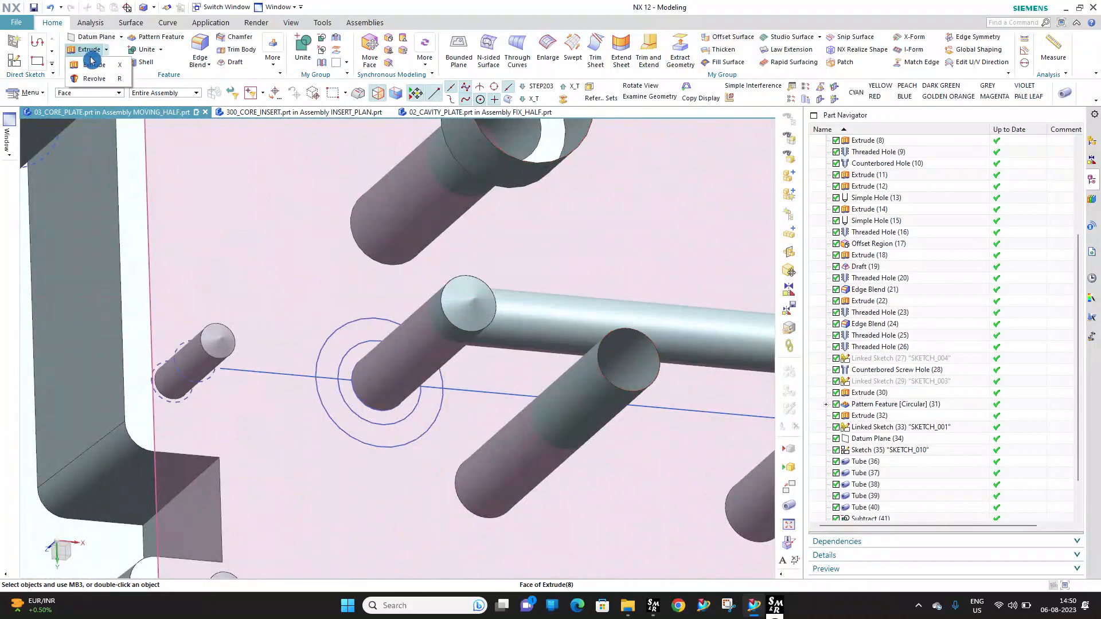
{"action": "left_click", "coordinate": [92, 62]}
{"action": "left_click", "coordinate": [363, 344]}
{"action": "scroll", "coordinate": [362, 345], "scroll_direction": "down", "scroll_amount": 5}
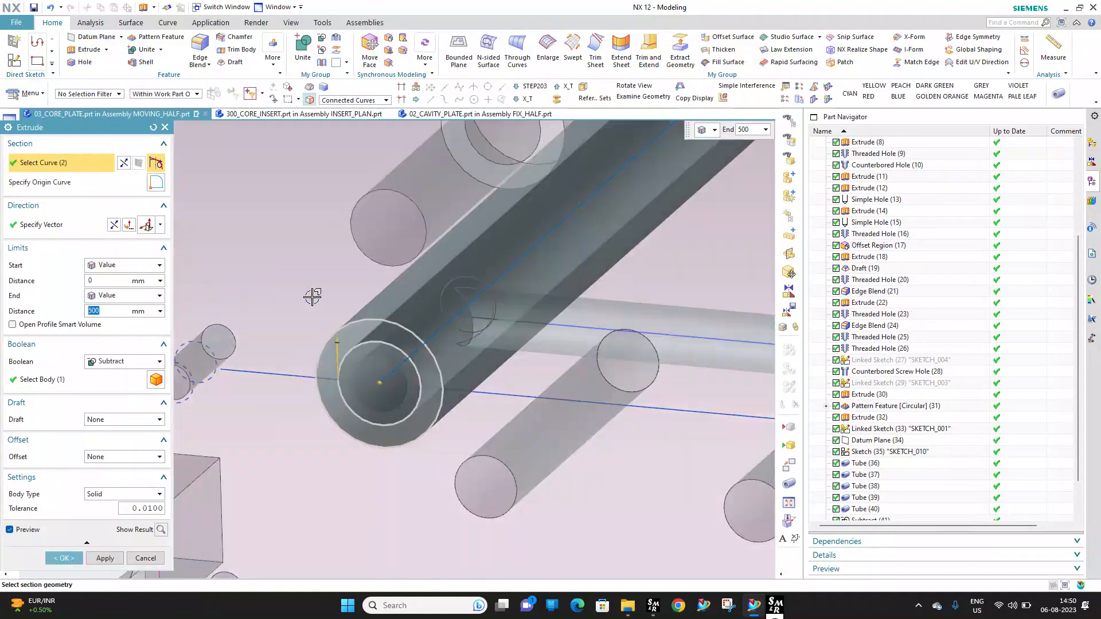
{"action": "scroll", "coordinate": [442, 477], "scroll_direction": "up", "scroll_amount": 3}
{"action": "left_click", "coordinate": [423, 466]}
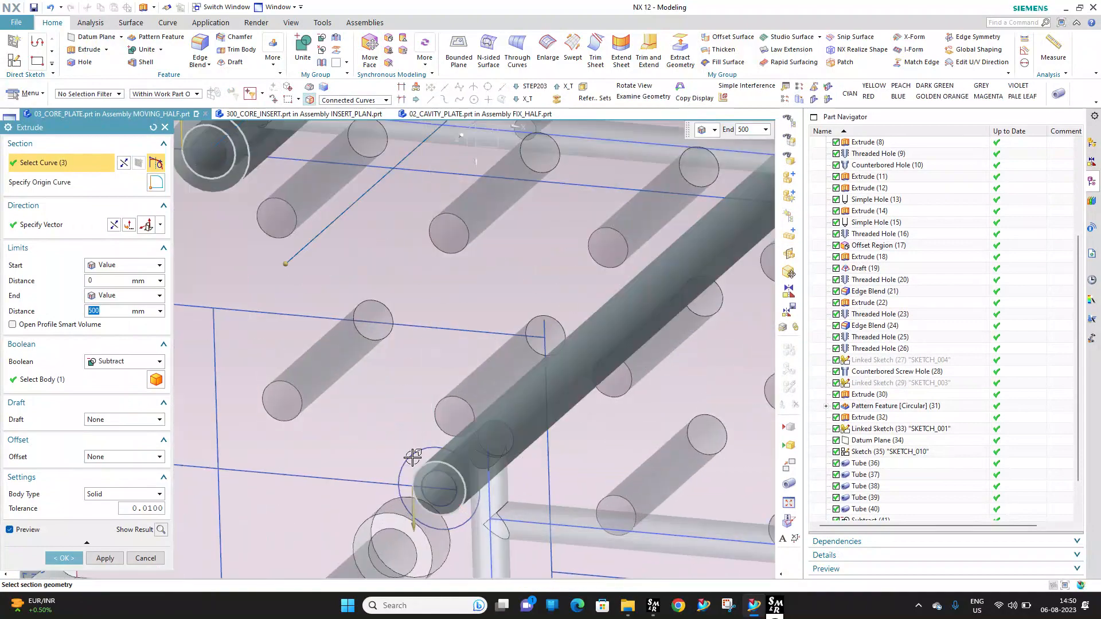
{"action": "scroll", "coordinate": [406, 462], "scroll_direction": "down", "scroll_amount": 5}
{"action": "scroll", "coordinate": [440, 233], "scroll_direction": "up", "scroll_amount": 2}
{"action": "scroll", "coordinate": [440, 234], "scroll_direction": "up", "scroll_amount": 5}
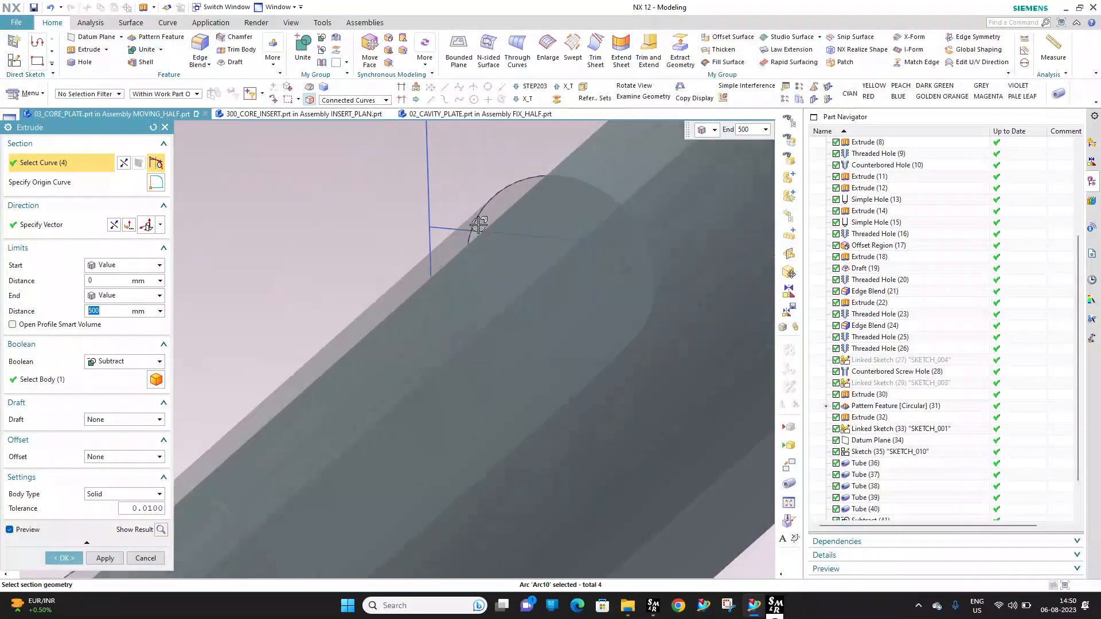
{"action": "scroll", "coordinate": [475, 221], "scroll_direction": "down", "scroll_amount": 3}
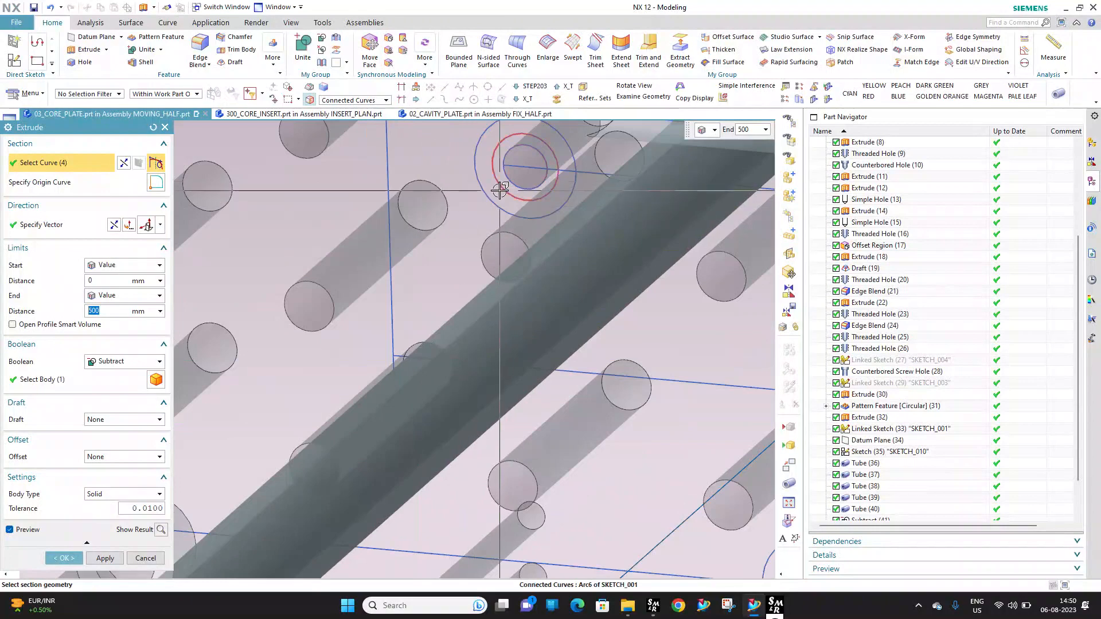
{"action": "scroll", "coordinate": [494, 206], "scroll_direction": "down", "scroll_amount": 4}
{"action": "scroll", "coordinate": [597, 365], "scroll_direction": "up", "scroll_amount": 4}
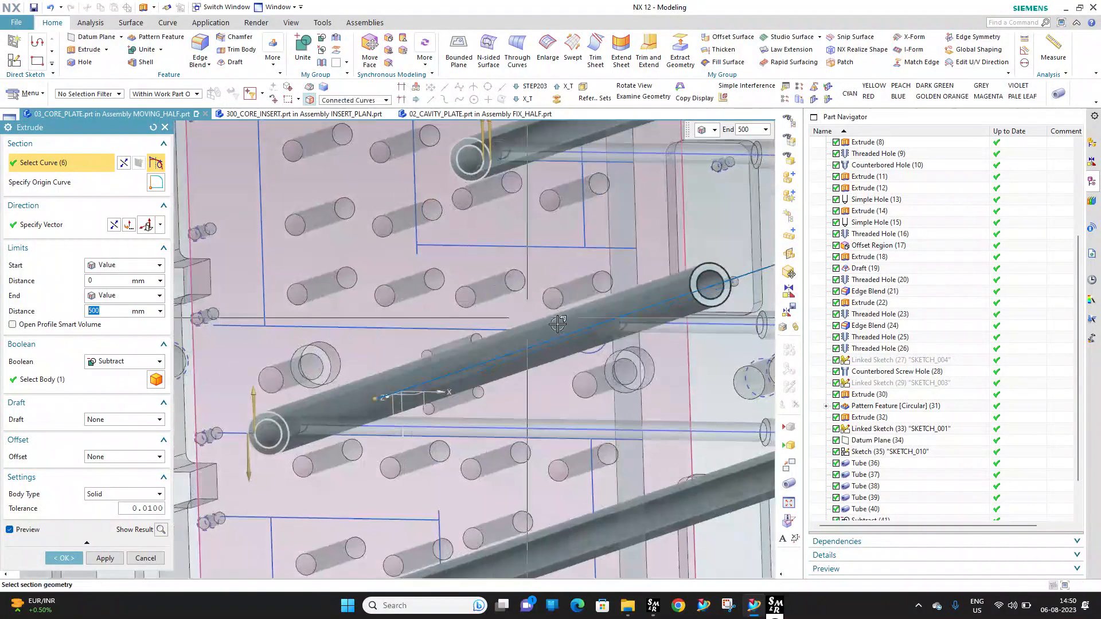
{"action": "scroll", "coordinate": [597, 365], "scroll_direction": "up", "scroll_amount": 2}
{"action": "left_click", "coordinate": [578, 355]}
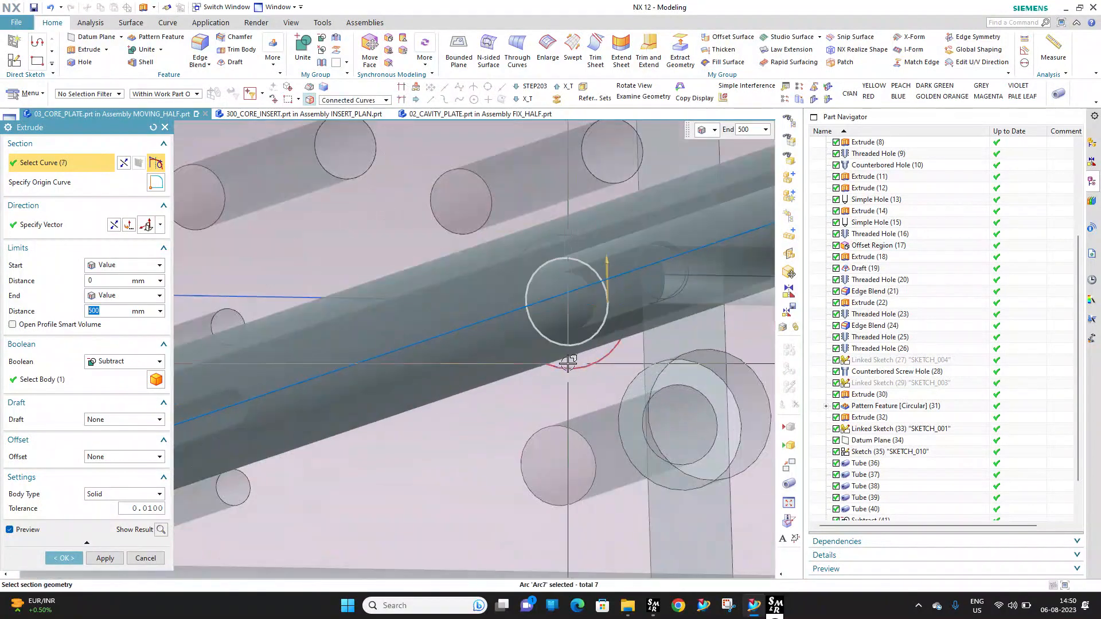
{"action": "left_click", "coordinate": [568, 363]}
Cut the ring grooves from the core plate with a symmetric extrude distance of 1.8 mm and Subtract
{"action": "left_click", "coordinate": [122, 270]}
{"action": "left_click", "coordinate": [125, 293]}
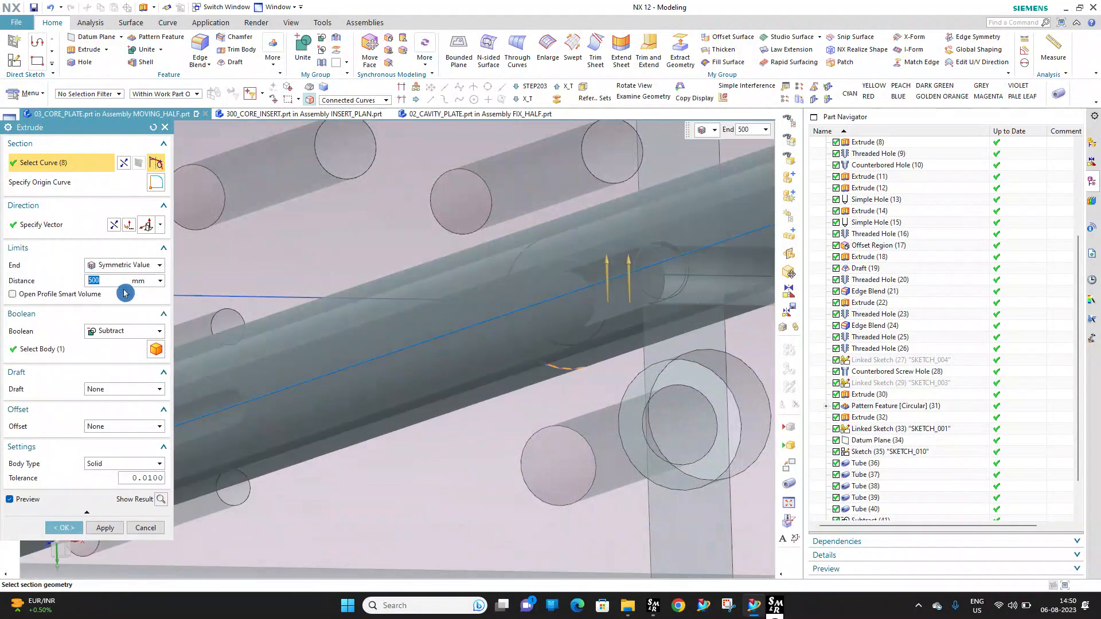
{"action": "key", "text": "Return"}
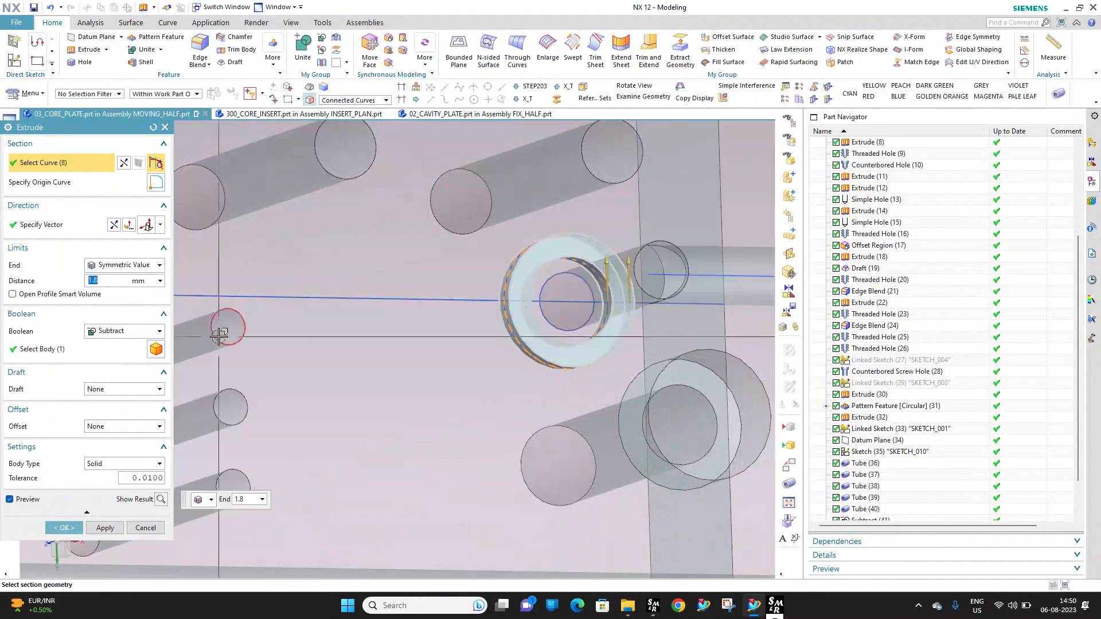
{"action": "middle_click", "coordinate": [221, 331]}
Show CORE_BLOCK_ASSY together with the core plate and make MOVING_HALF the work part
{"action": "scroll", "coordinate": [487, 246], "scroll_direction": "down", "scroll_amount": 10}
{"action": "scroll", "coordinate": [487, 244], "scroll_direction": "up", "scroll_amount": 1}
{"action": "middle_click_drag", "start_coordinate": [488, 245], "coordinate": [698, 335]}
{"action": "scroll", "coordinate": [541, 231], "scroll_direction": "up", "scroll_amount": 5}
{"action": "scroll", "coordinate": [541, 231], "scroll_direction": "down", "scroll_amount": 8}
{"action": "scroll", "coordinate": [510, 239], "scroll_direction": "down", "scroll_amount": 4}
{"action": "scroll", "coordinate": [470, 258], "scroll_direction": "up", "scroll_amount": 3}
{"action": "left_click", "coordinate": [1093, 140]}
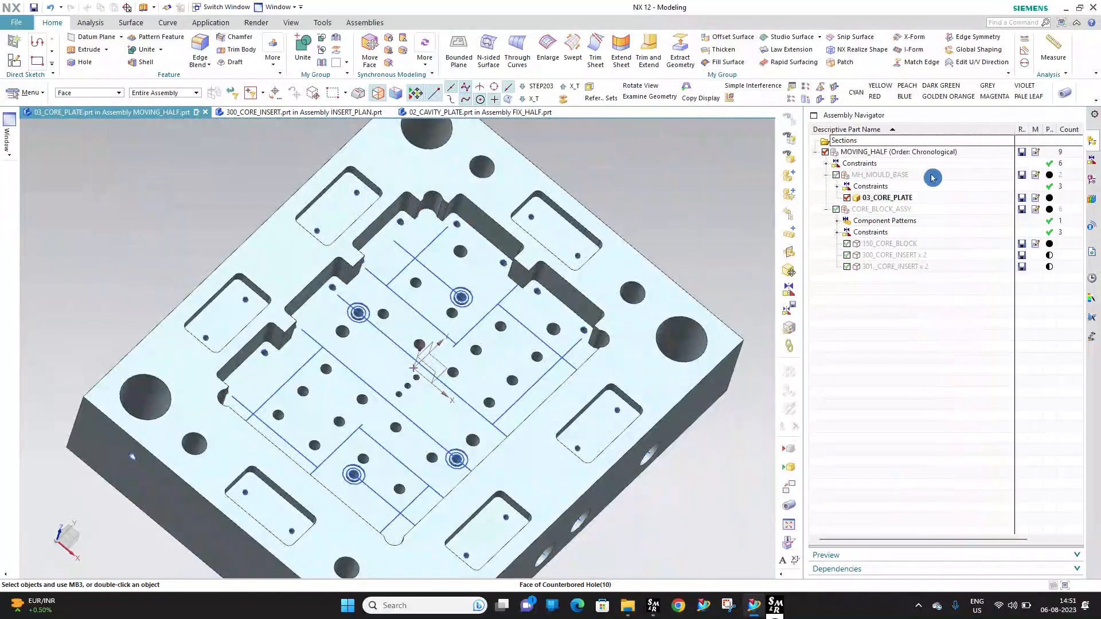
{"action": "left_click", "coordinate": [837, 209]}
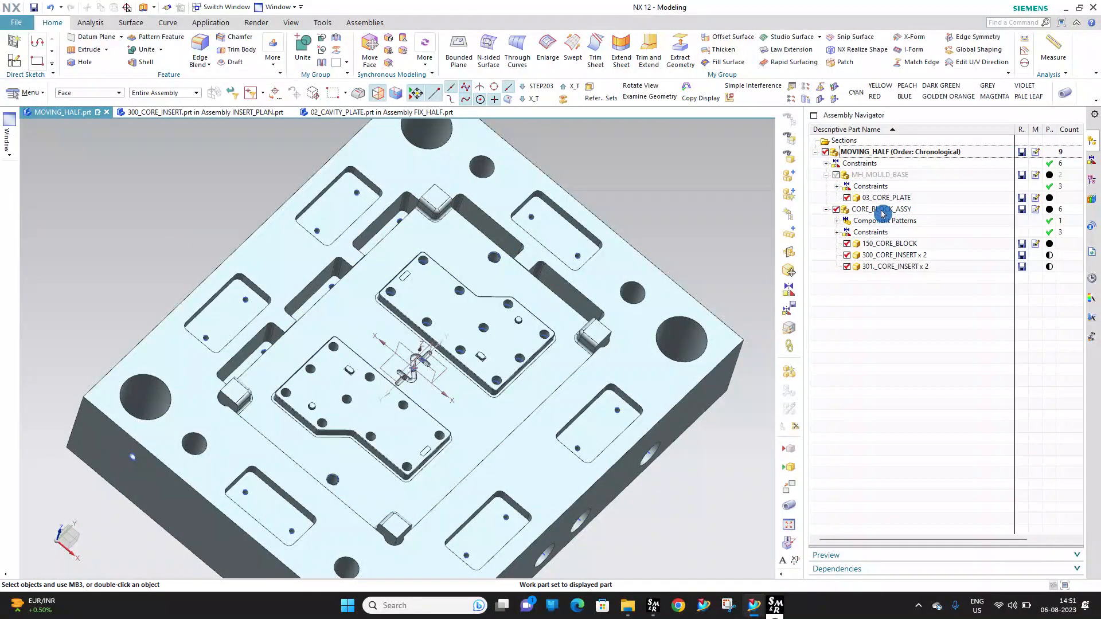
Replace the reference set of CORE_BLOCK_ASSY in the MOVING_HALF assembly
{"action": "right_click", "coordinate": [867, 212]}
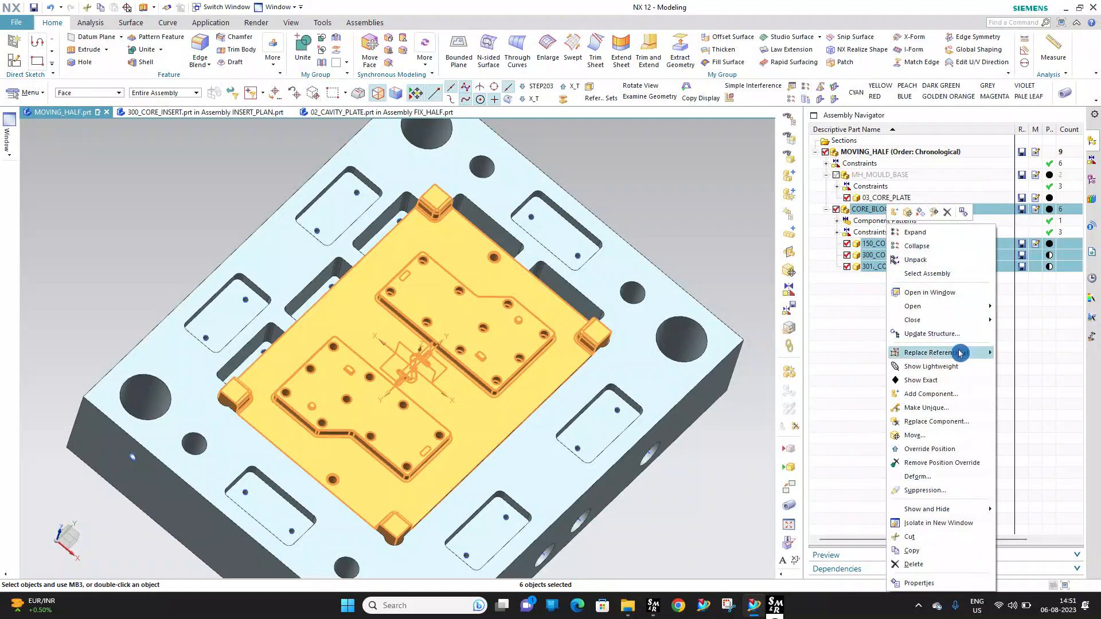
{"action": "left_click", "coordinate": [1004, 355]}
{"action": "key", "text": "Return"}
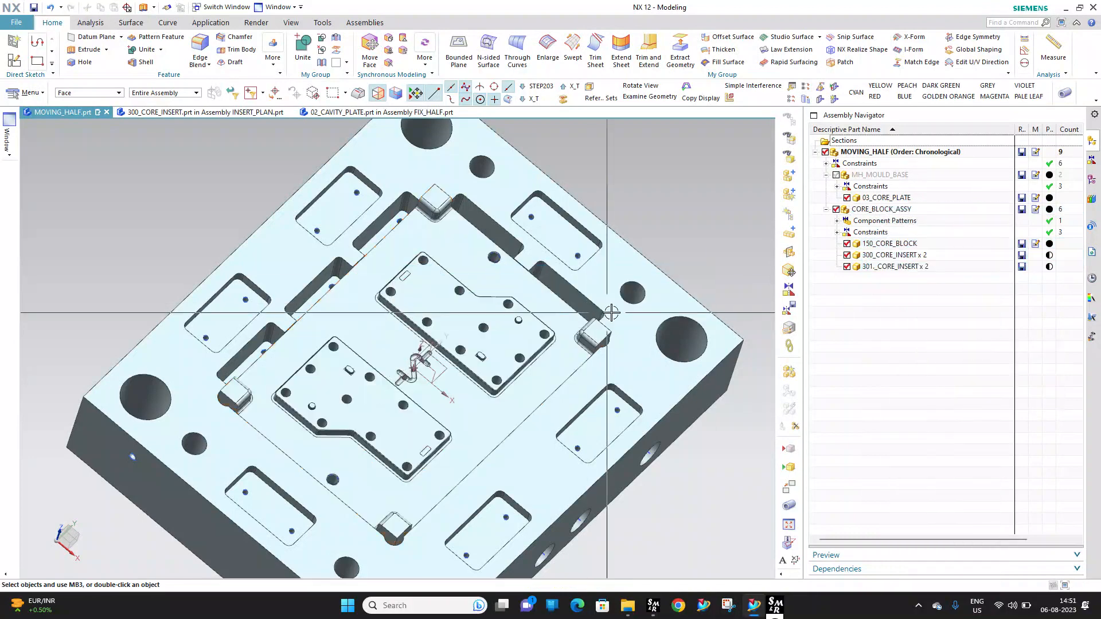
{"action": "middle_click_drag", "start_coordinate": [486, 220], "coordinate": [728, 199]}
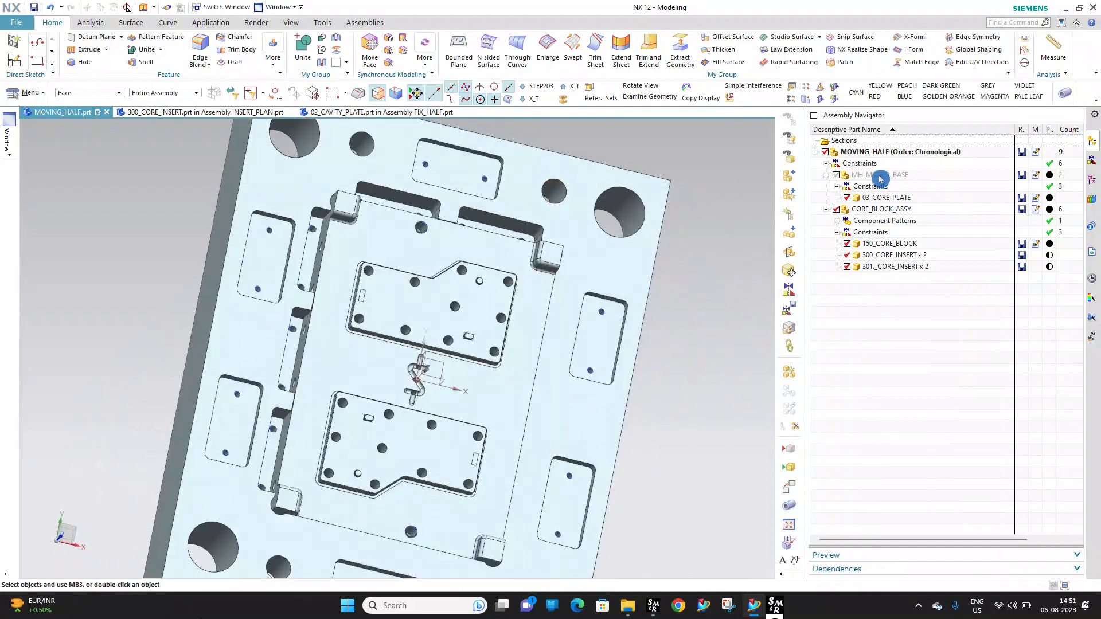
Make MH_MOULD_BASE the work part within the MOVING_HALF assembly
{"action": "double_click", "coordinate": [880, 176]}
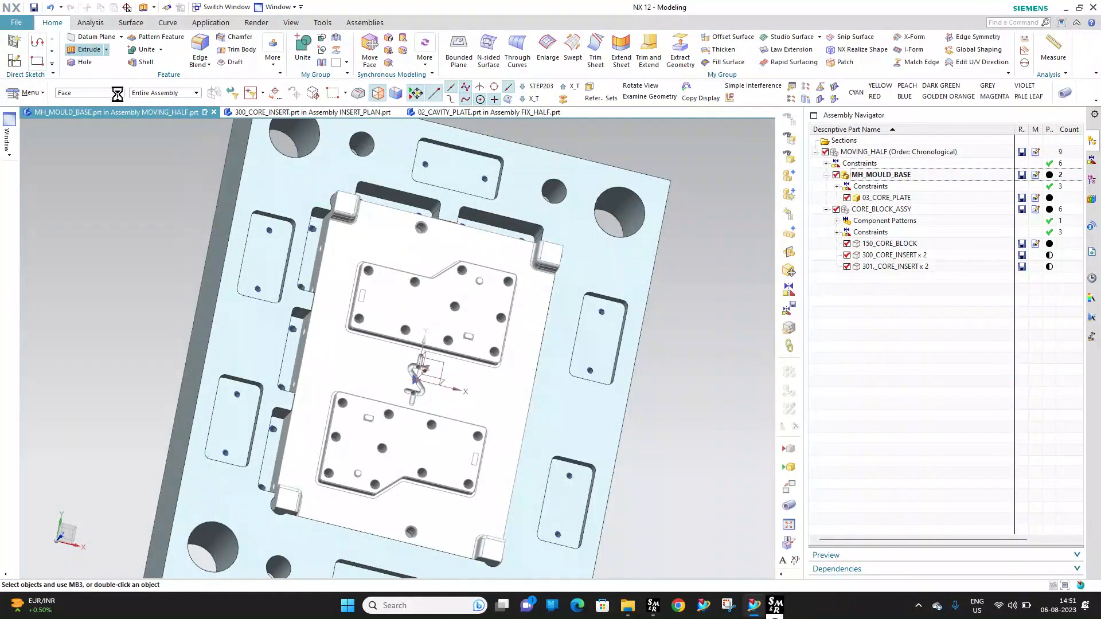
{"action": "left_click", "coordinate": [89, 49]}
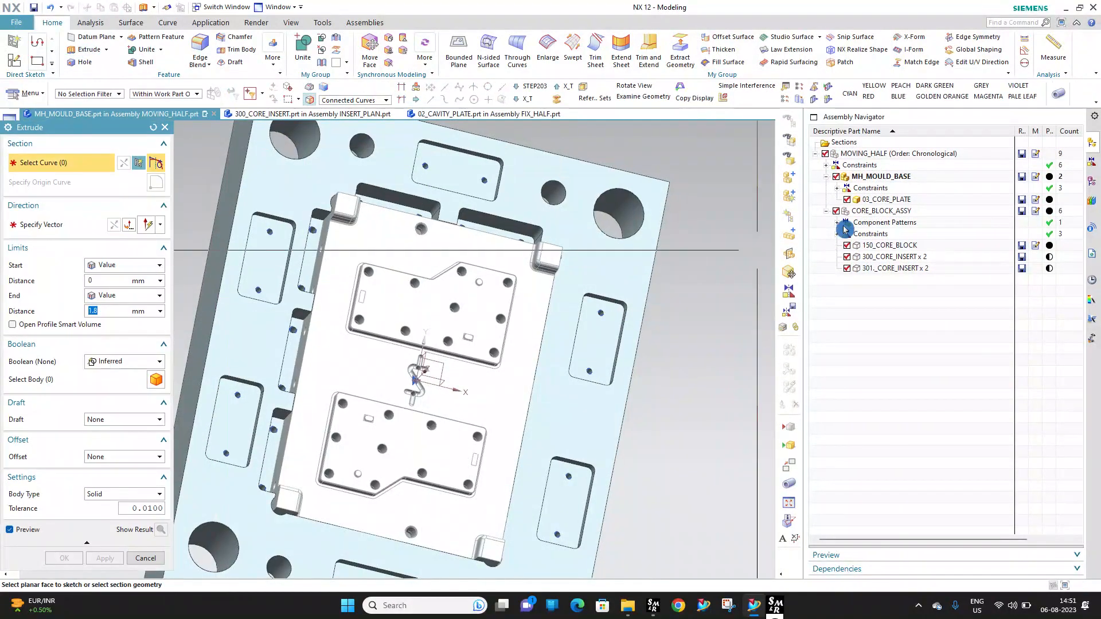
{"action": "key", "text": "Escape"}
Start Add Component and load the part 41_PRESSURE_PAD from the PROCESS folder for placement
{"action": "left_click", "coordinate": [161, 333]}
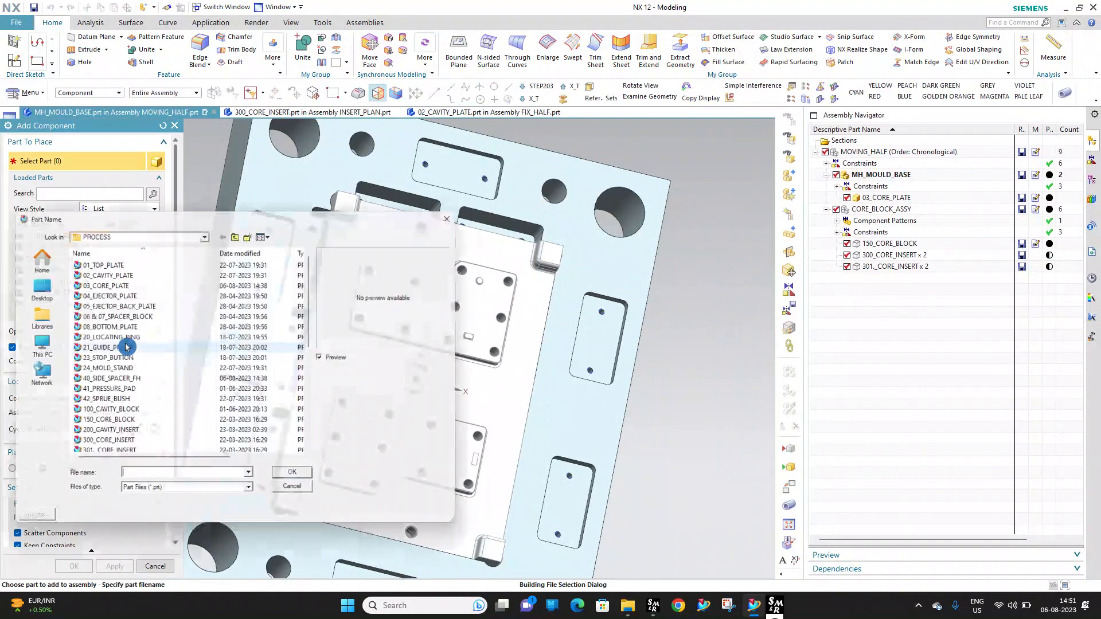
{"action": "left_click", "coordinate": [125, 348]}
{"action": "scroll", "coordinate": [142, 360], "scroll_direction": "down", "scroll_amount": 2}
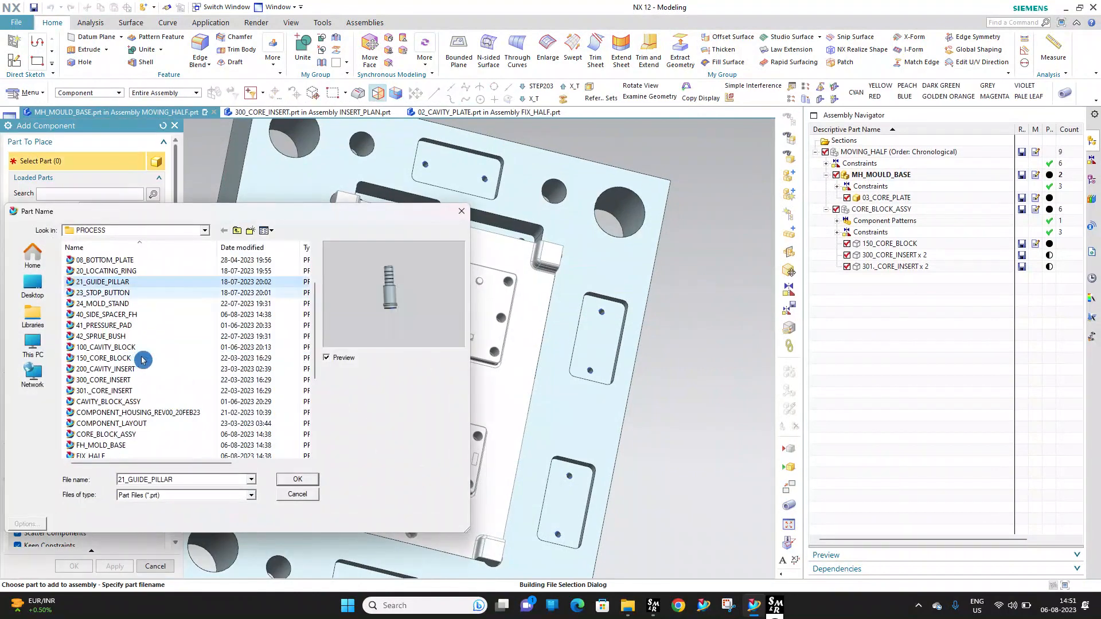
{"action": "left_click", "coordinate": [129, 326]}
{"action": "left_click", "coordinate": [301, 480]}
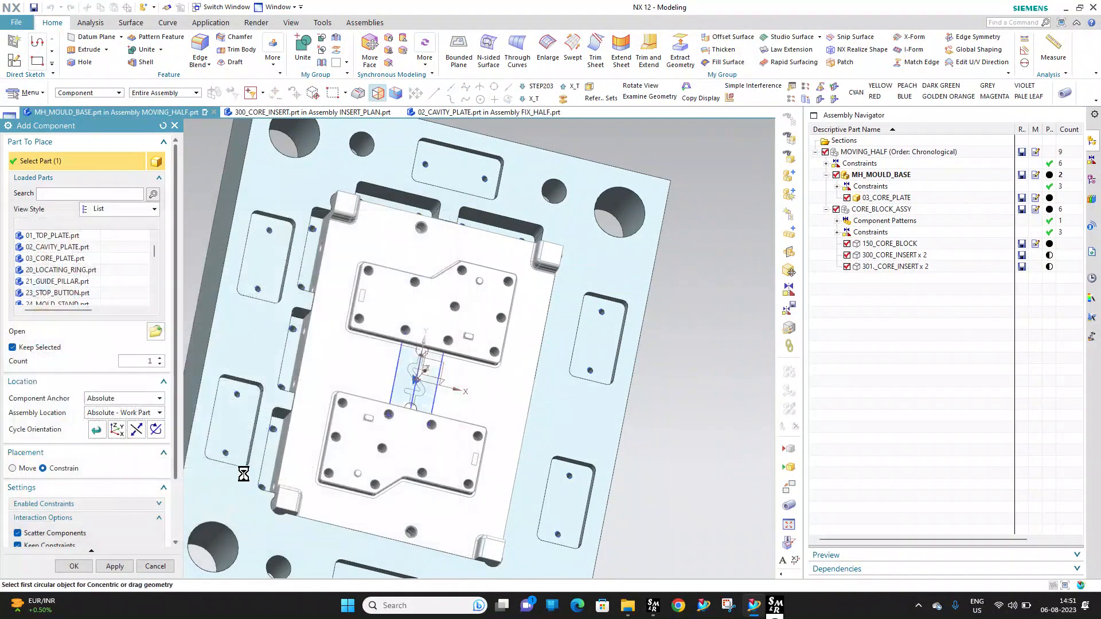
Set the placement constraint type to Touch/Align and apply a pressure pad at the absolute position of the work part
{"action": "scroll", "coordinate": [65, 518], "scroll_direction": "down", "scroll_amount": 2}
{"action": "left_click", "coordinate": [52, 429]}
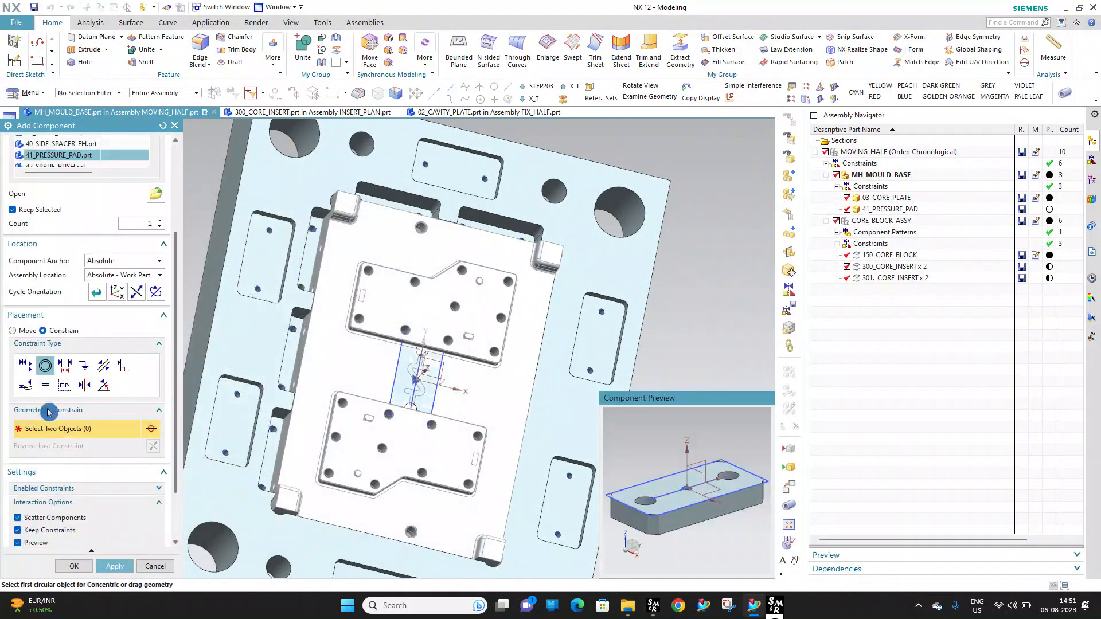
{"action": "left_click", "coordinate": [26, 367]}
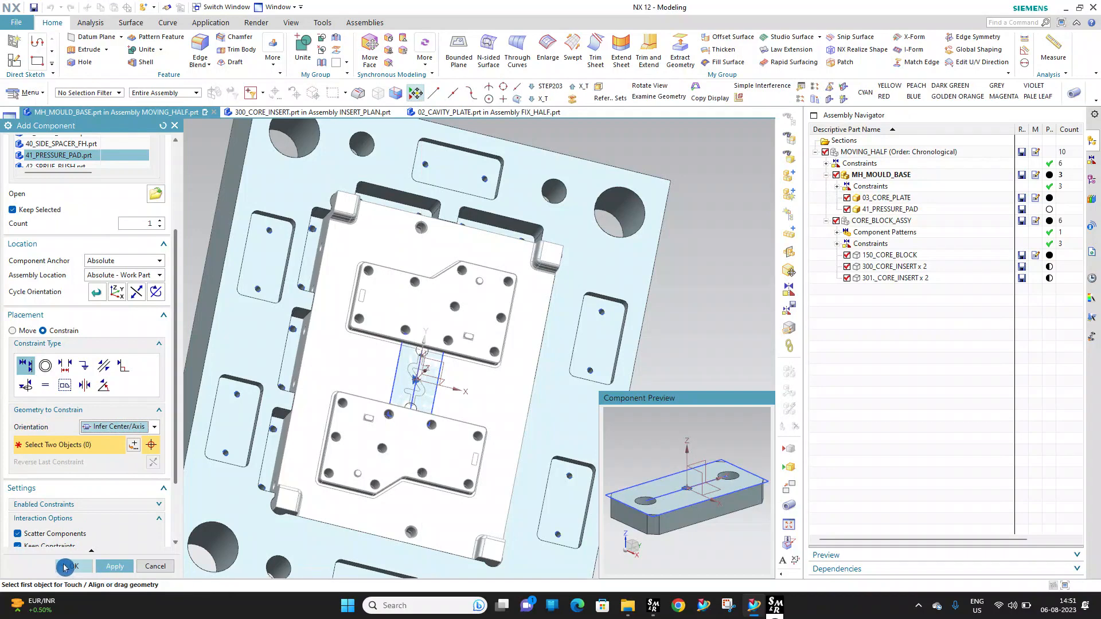
{"action": "left_click", "coordinate": [98, 569]}
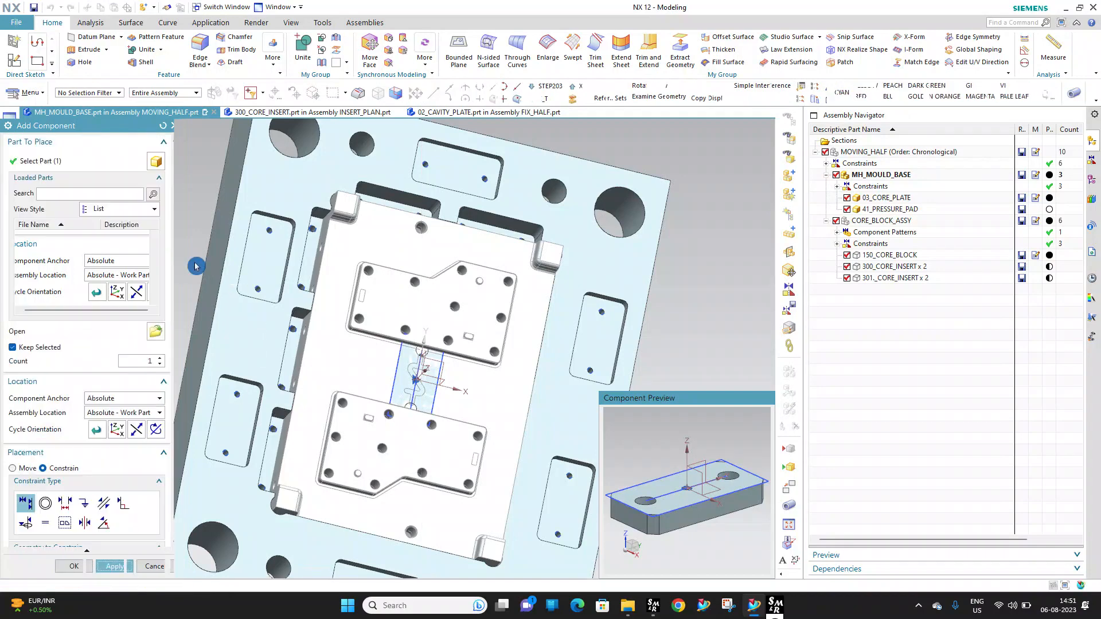
Constrain the next pressure pad's flat underside to touch the floor of a rectangular pocket in the core plate
{"action": "scroll", "coordinate": [258, 374], "scroll_direction": "up", "scroll_amount": 5}
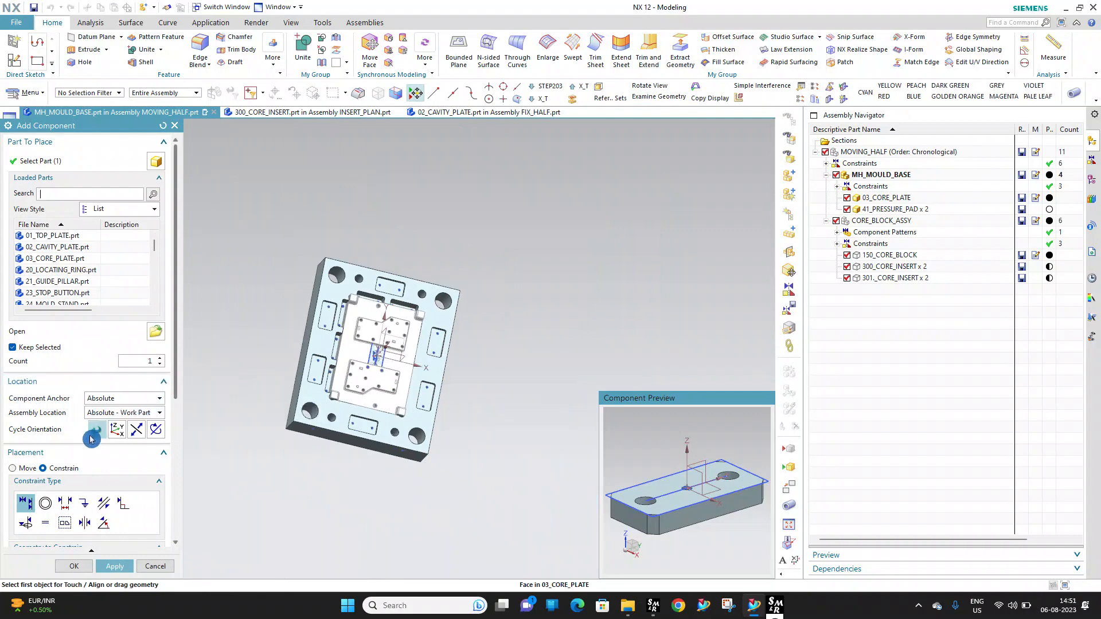
{"action": "scroll", "coordinate": [83, 416], "scroll_direction": "down", "scroll_amount": 3}
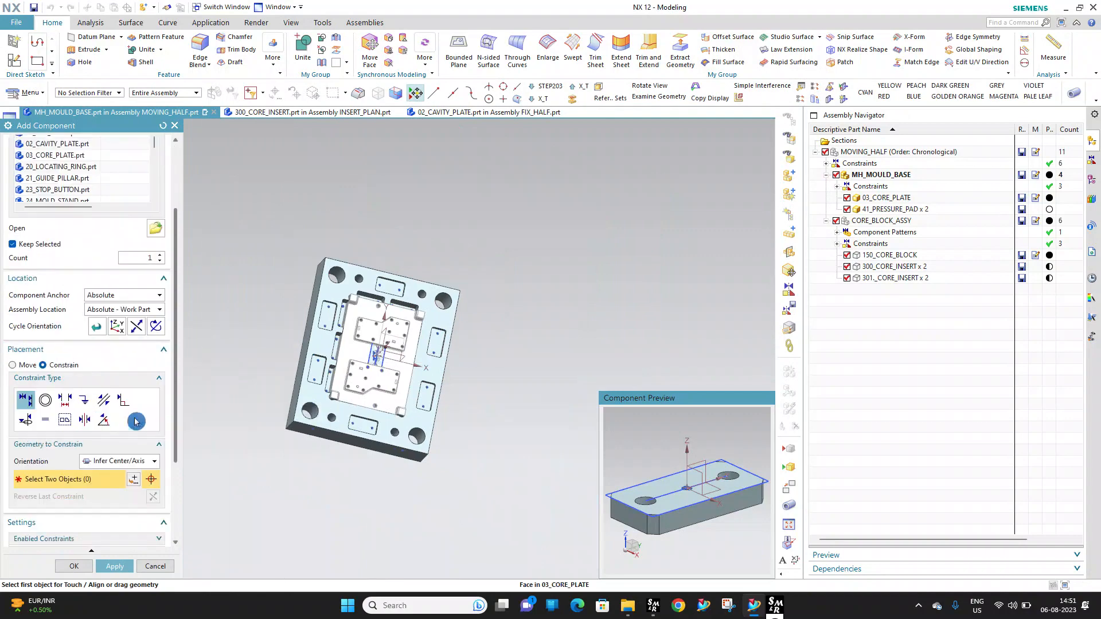
{"action": "scroll", "coordinate": [383, 361], "scroll_direction": "down", "scroll_amount": 2}
{"action": "middle_click_drag", "start_coordinate": [387, 345], "coordinate": [465, 229]}
{"action": "scroll", "coordinate": [16, 469], "scroll_direction": "down", "scroll_amount": 2}
{"action": "scroll", "coordinate": [17, 469], "scroll_direction": "down", "scroll_amount": 2}
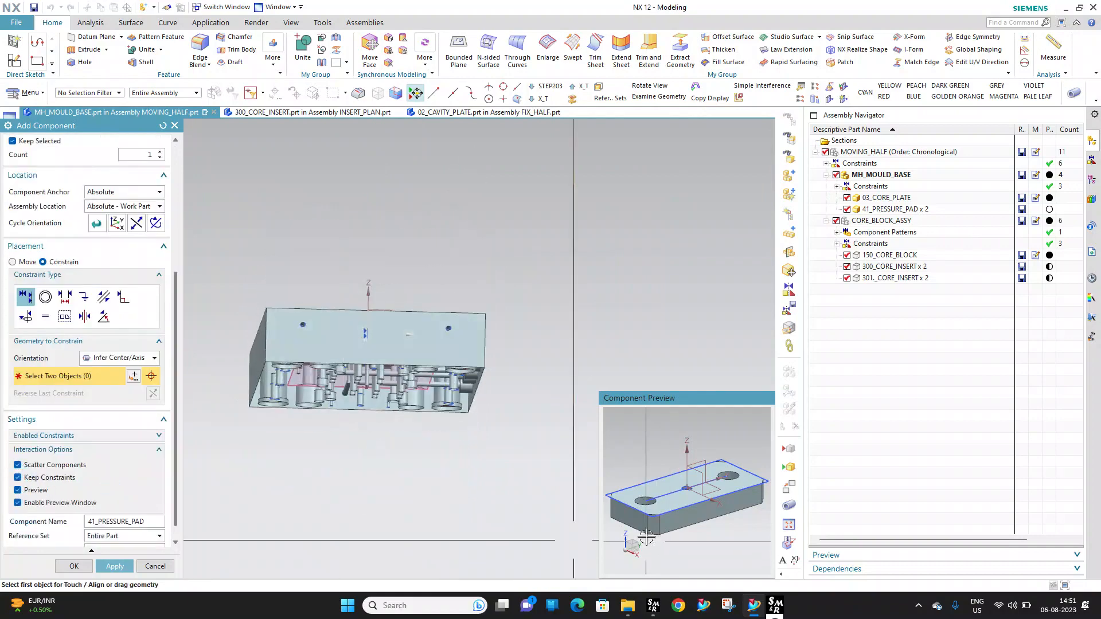
{"action": "middle_click_drag", "start_coordinate": [660, 515], "coordinate": [669, 479]}
{"action": "left_click", "coordinate": [676, 540]}
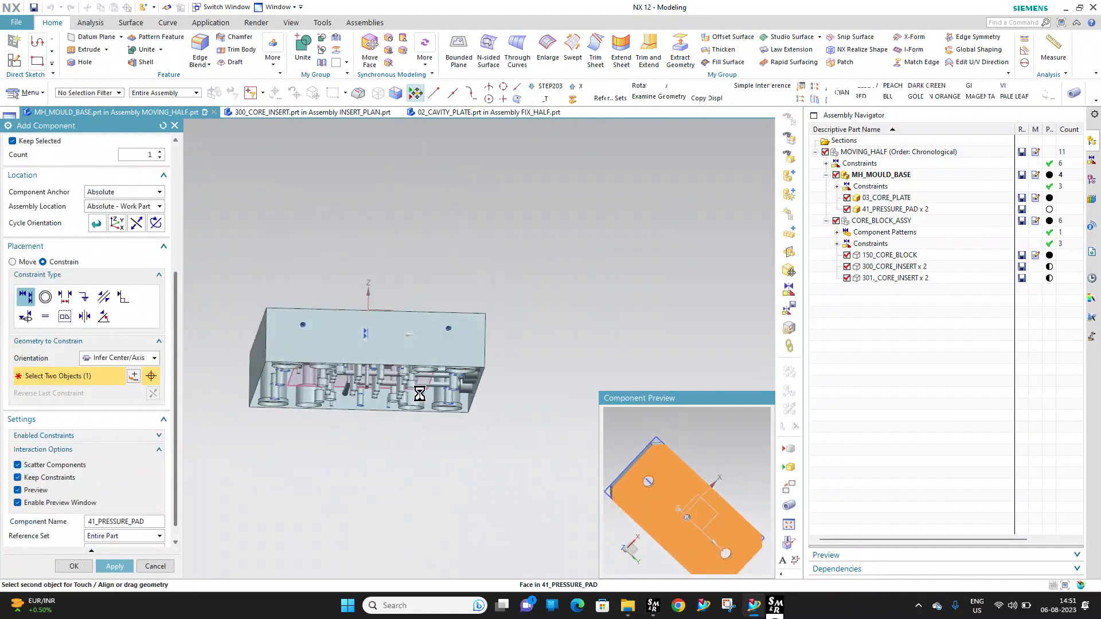
{"action": "middle_click_drag", "start_coordinate": [442, 365], "coordinate": [432, 457]}
{"action": "scroll", "coordinate": [390, 275], "scroll_direction": "up", "scroll_amount": 8}
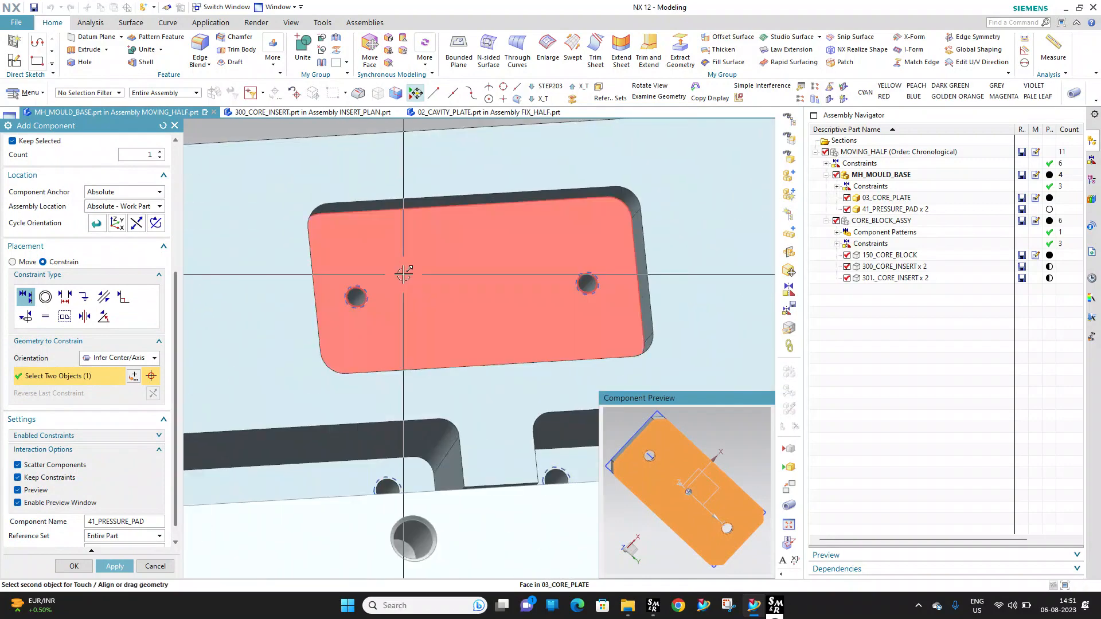
Seat 41_PRESSURE_PAD's bottom face on the floor of the core plate's top-edge pocket and align its first screw hole with the pocket's left hole
{"action": "left_click", "coordinate": [432, 321]}
{"action": "scroll", "coordinate": [643, 439], "scroll_direction": "up", "scroll_amount": 5}
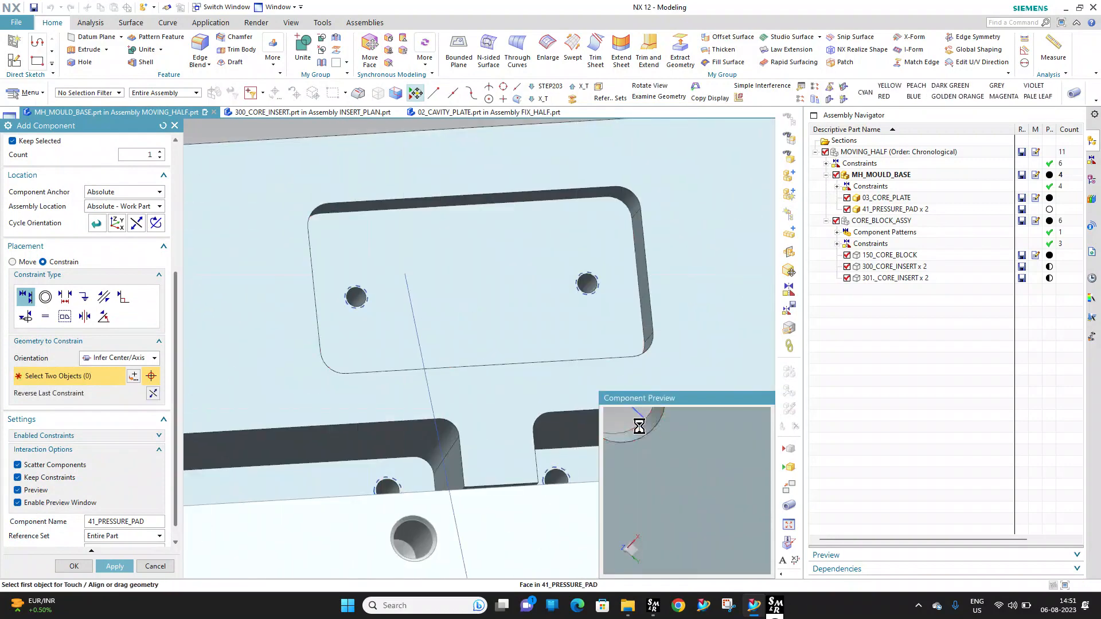
{"action": "scroll", "coordinate": [639, 427], "scroll_direction": "down", "scroll_amount": 5}
{"action": "scroll", "coordinate": [356, 299], "scroll_direction": "up", "scroll_amount": 8}
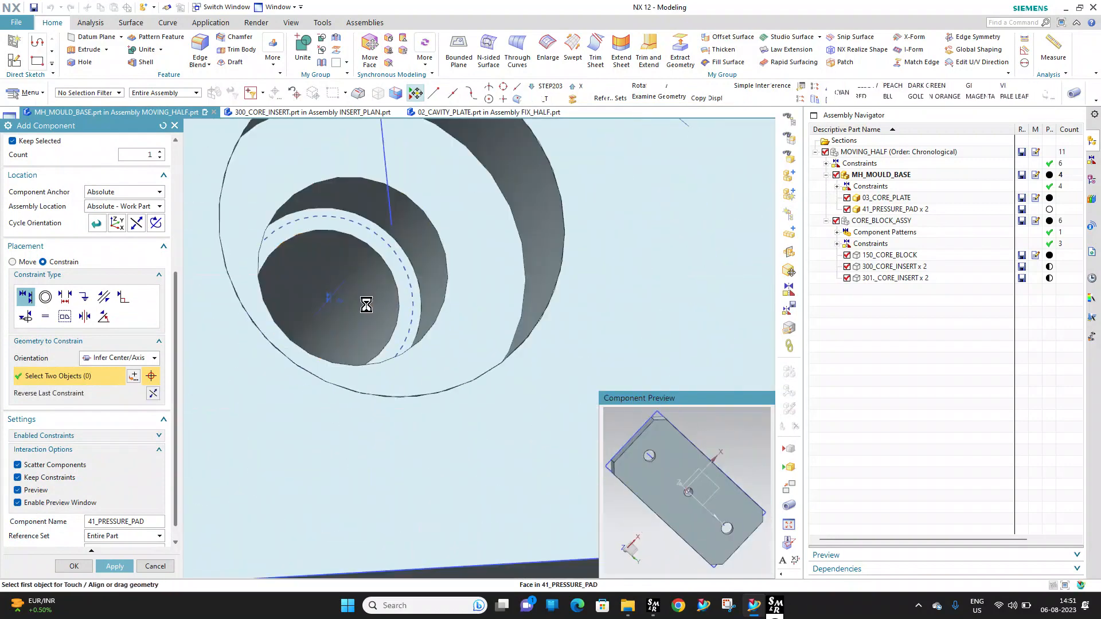
{"action": "scroll", "coordinate": [366, 305], "scroll_direction": "down", "scroll_amount": 8}
Align the pad's second screw hole with the right hole of the top-edge pocket and apply the placement
{"action": "scroll", "coordinate": [705, 519], "scroll_direction": "up", "scroll_amount": 5}
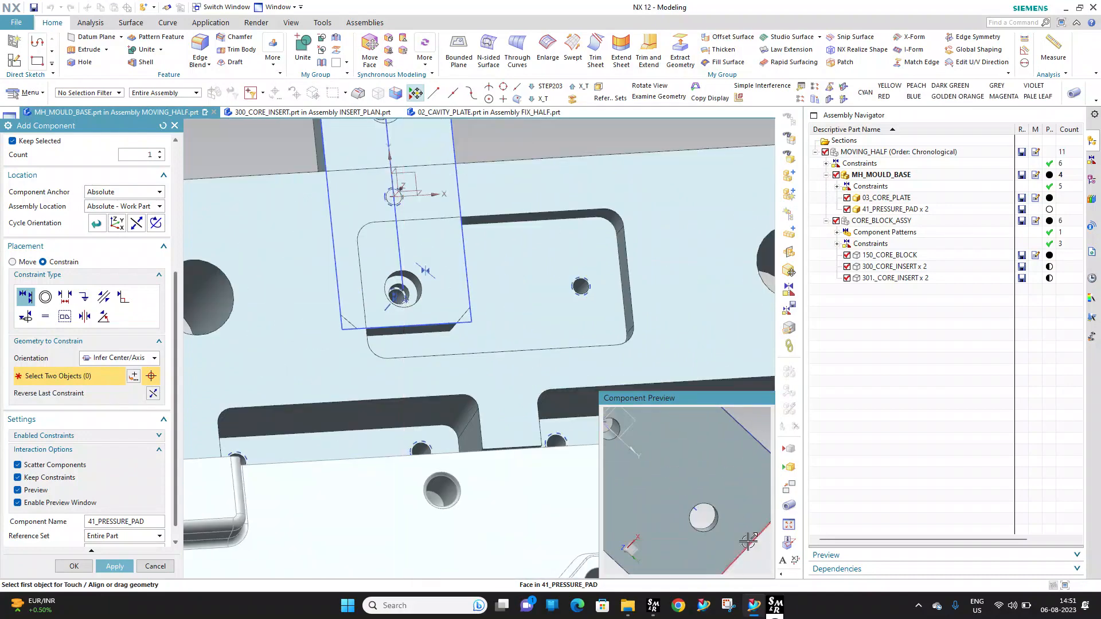
{"action": "left_click", "coordinate": [704, 516]}
{"action": "scroll", "coordinate": [733, 546], "scroll_direction": "down", "scroll_amount": 5}
{"action": "scroll", "coordinate": [572, 266], "scroll_direction": "up", "scroll_amount": 6}
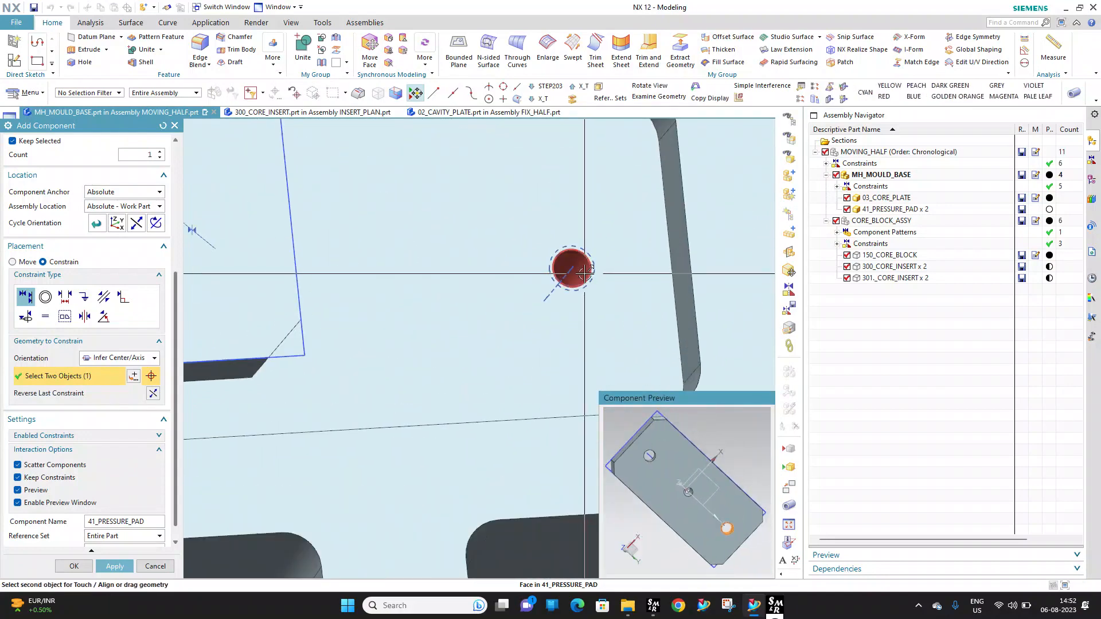
{"action": "left_click", "coordinate": [584, 273]}
{"action": "scroll", "coordinate": [584, 273], "scroll_direction": "down", "scroll_amount": 6}
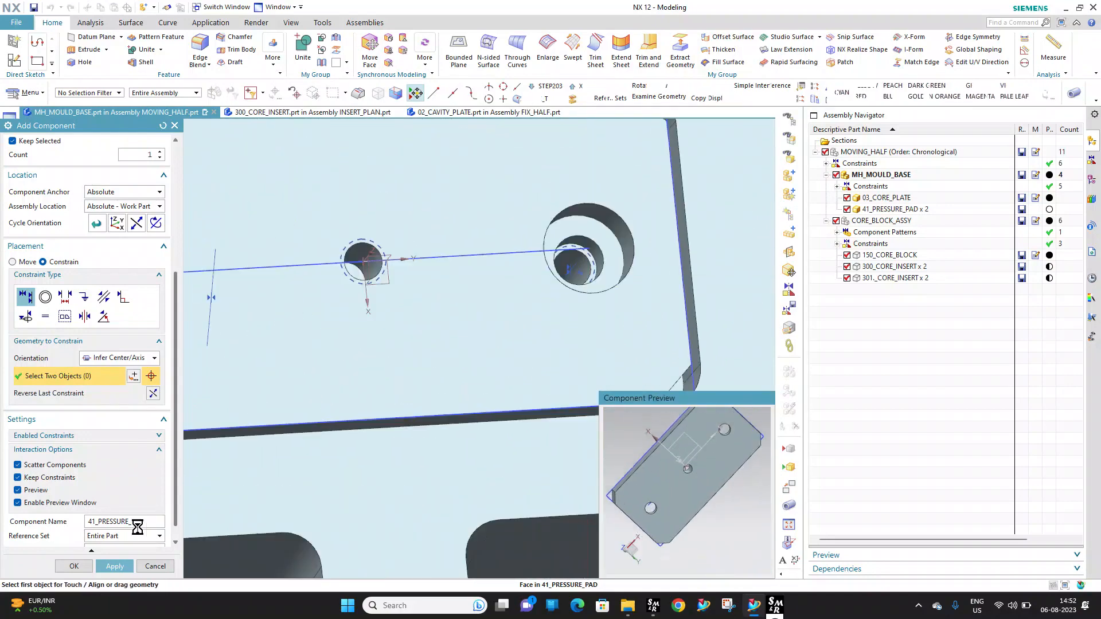
Seat another 41_PRESSURE_PAD by its bottom face in the upper right pocket of the core plate and align its first hole with the pocket's upper hole
{"action": "left_click", "coordinate": [672, 512]}
{"action": "scroll", "coordinate": [408, 278], "scroll_direction": "down", "scroll_amount": 6}
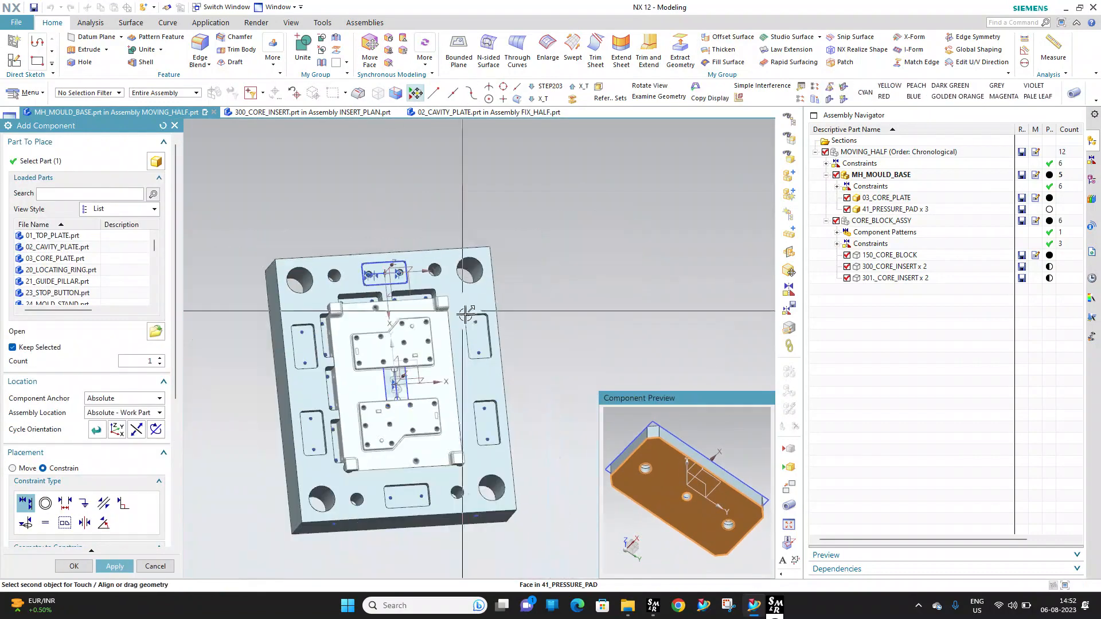
{"action": "scroll", "coordinate": [504, 343], "scroll_direction": "up", "scroll_amount": 5}
{"action": "left_click", "coordinate": [471, 352]}
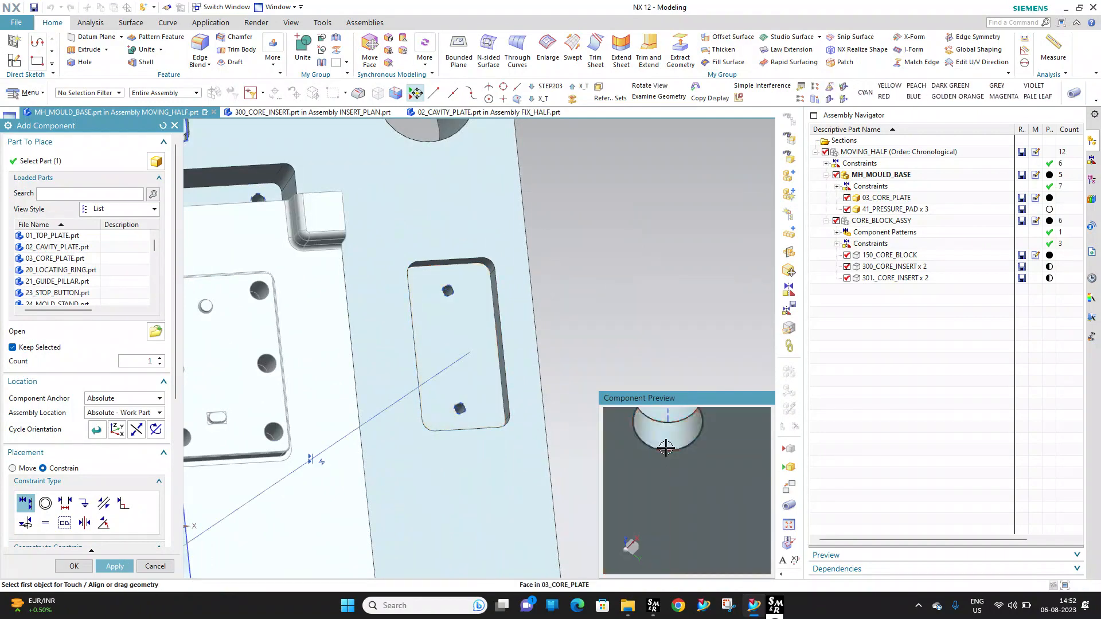
{"action": "scroll", "coordinate": [439, 292], "scroll_direction": "up", "scroll_amount": 8}
{"action": "left_click", "coordinate": [471, 273]}
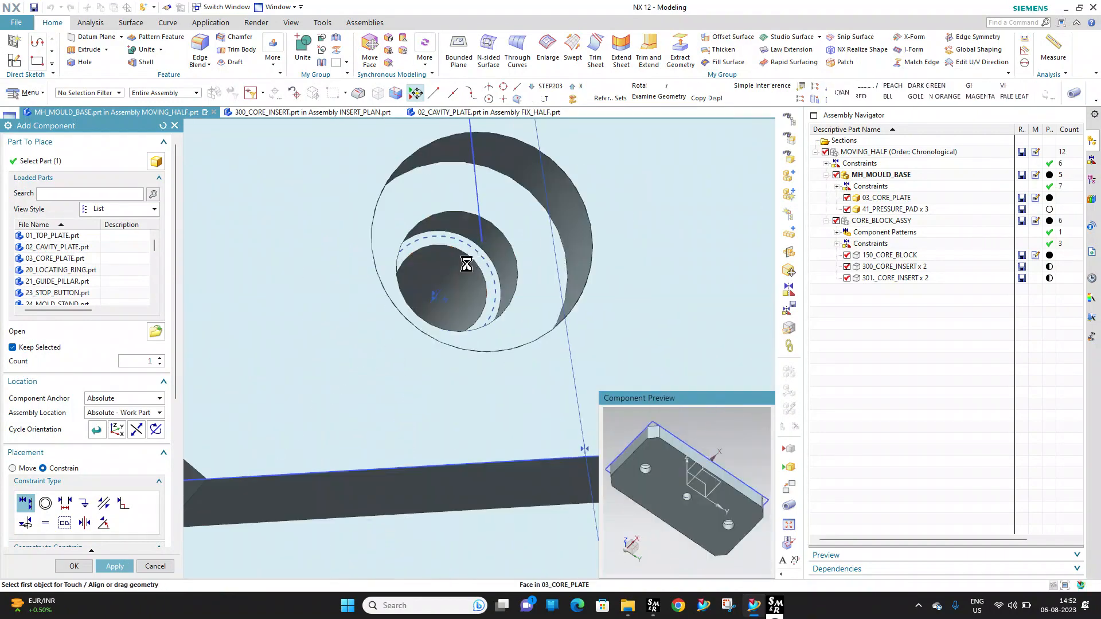
Align the pad's second hole with the lower hole of the upper right pocket and apply the placement
{"action": "scroll", "coordinate": [721, 513], "scroll_direction": "up", "scroll_amount": 8}
{"action": "left_click", "coordinate": [728, 535]}
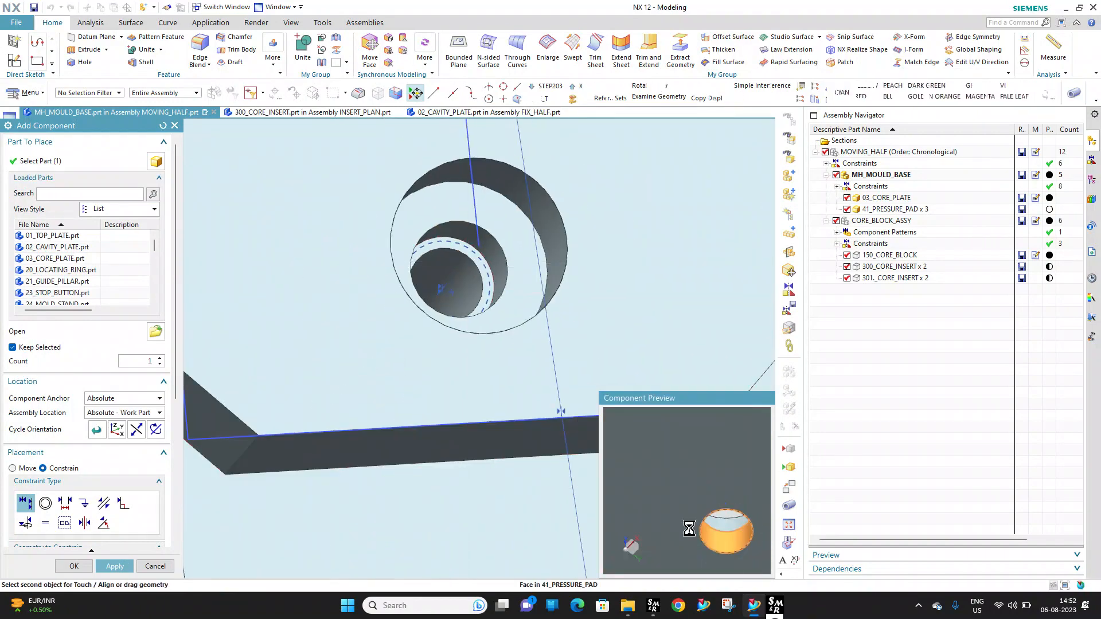
{"action": "scroll", "coordinate": [441, 321], "scroll_direction": "down", "scroll_amount": 10}
{"action": "scroll", "coordinate": [425, 347], "scroll_direction": "up", "scroll_amount": 8}
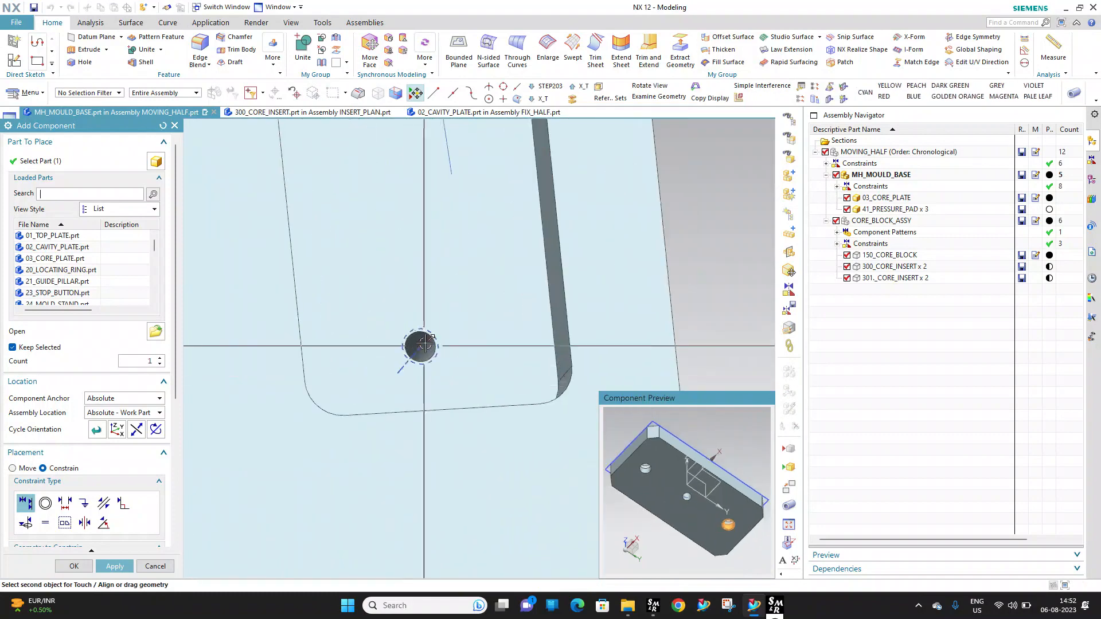
{"action": "left_click", "coordinate": [427, 343]}
{"action": "left_click", "coordinate": [115, 567]}
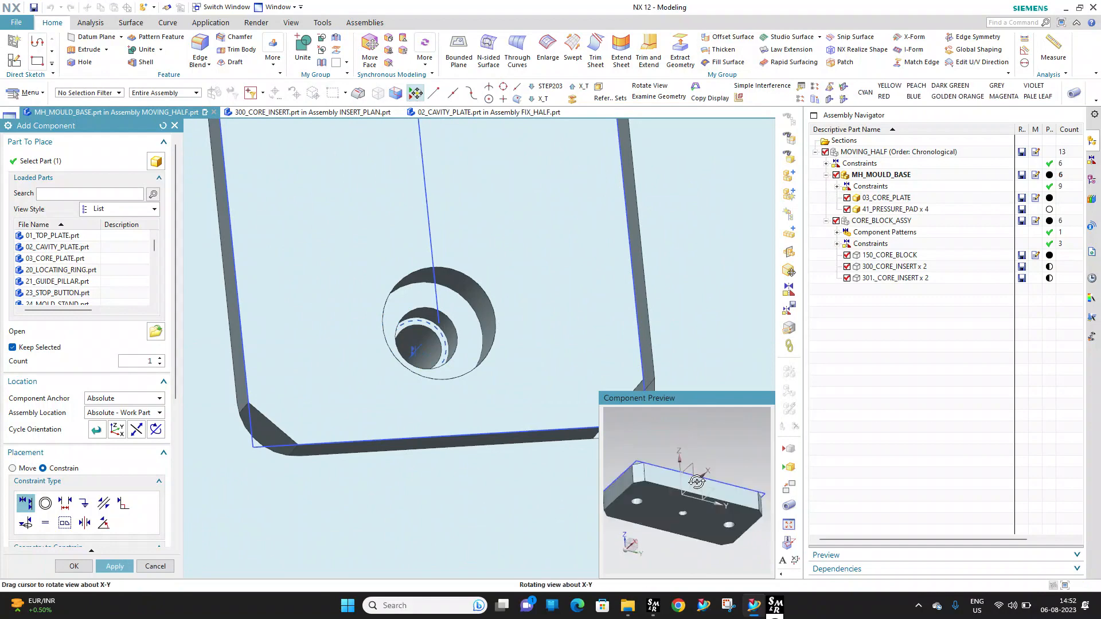
Seat another 41_PRESSURE_PAD by its bottom face in the lower right pocket of the core plate and align its first hole with the pocket's upper hole
{"action": "left_click", "coordinate": [676, 532]}
{"action": "scroll", "coordinate": [436, 402], "scroll_direction": "down", "scroll_amount": 8}
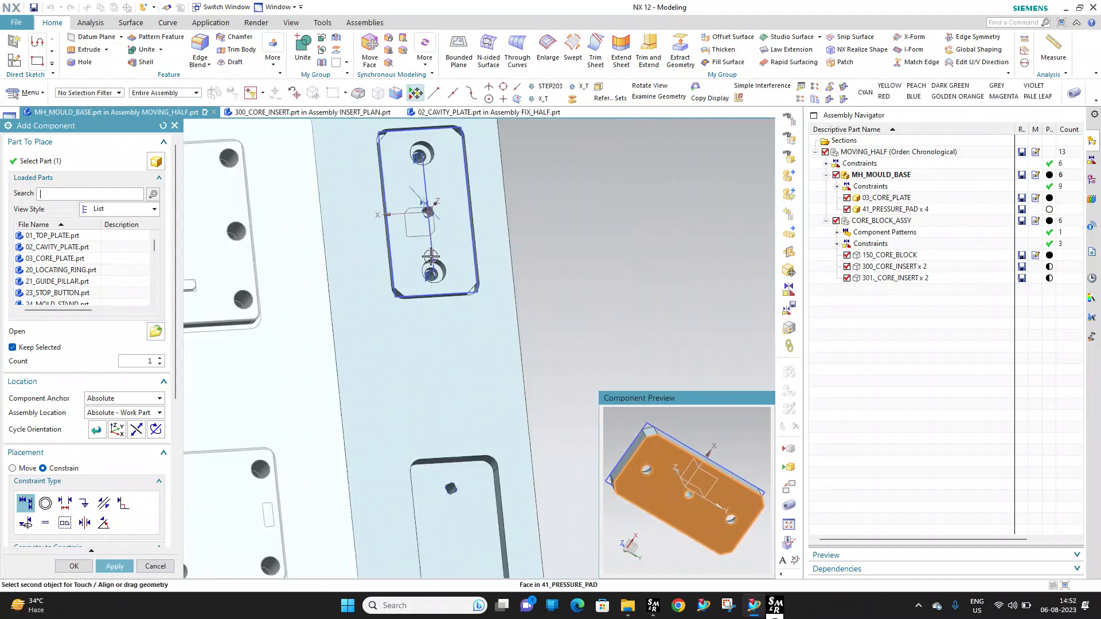
{"action": "left_click", "coordinate": [444, 353]}
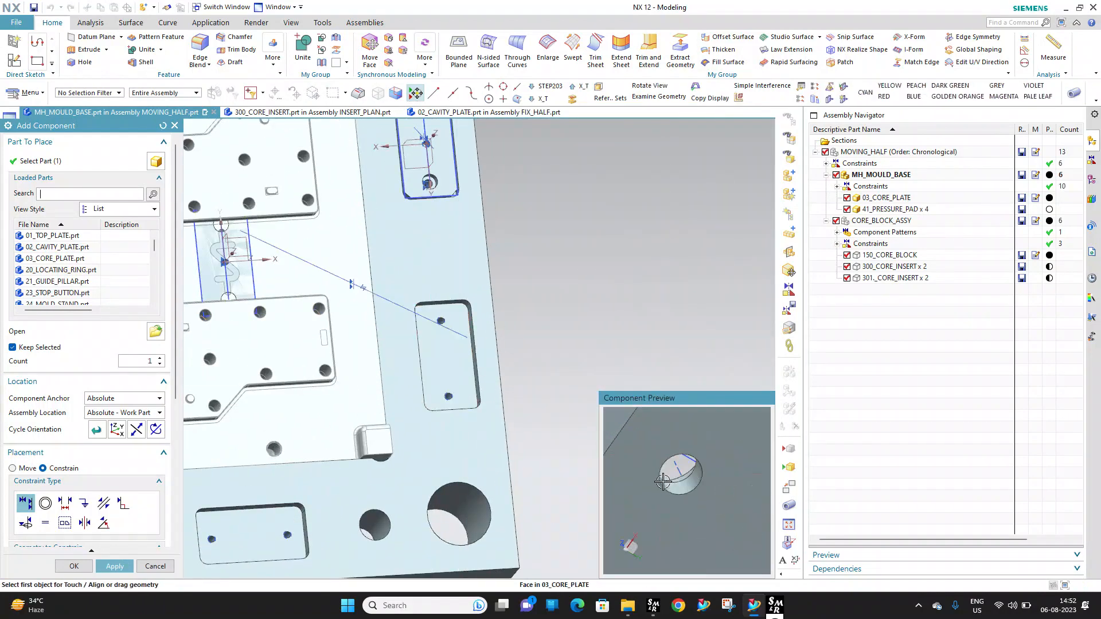
{"action": "scroll", "coordinate": [467, 321], "scroll_direction": "up", "scroll_amount": 10}
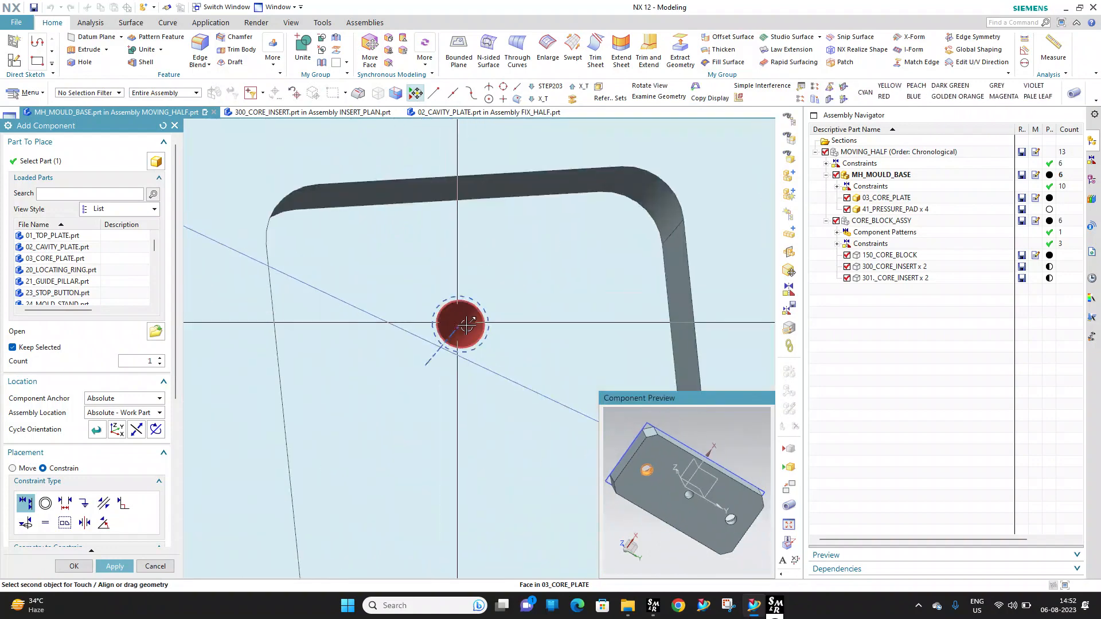
{"action": "scroll", "coordinate": [497, 303], "scroll_direction": "down", "scroll_amount": 1}
Align the pad's second hole with the lower hole of the lower right pocket and apply the placement
{"action": "scroll", "coordinate": [740, 523], "scroll_direction": "up", "scroll_amount": 7}
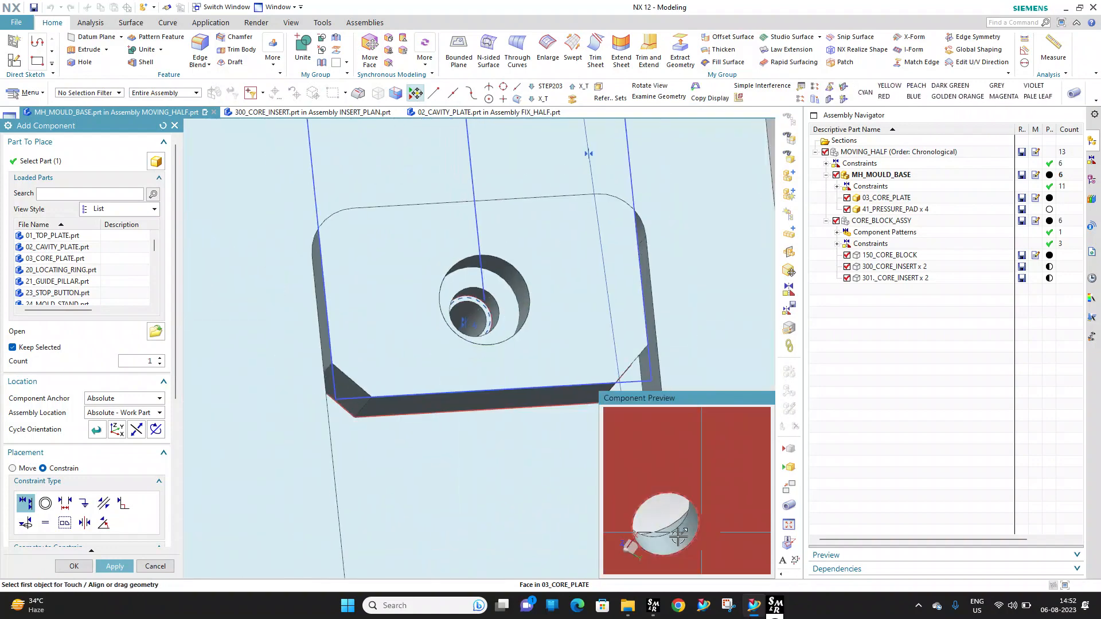
{"action": "left_click", "coordinate": [678, 534]}
{"action": "scroll", "coordinate": [678, 531], "scroll_direction": "down", "scroll_amount": 3}
{"action": "scroll", "coordinate": [440, 258], "scroll_direction": "down", "scroll_amount": 6}
{"action": "scroll", "coordinate": [470, 397], "scroll_direction": "up", "scroll_amount": 9}
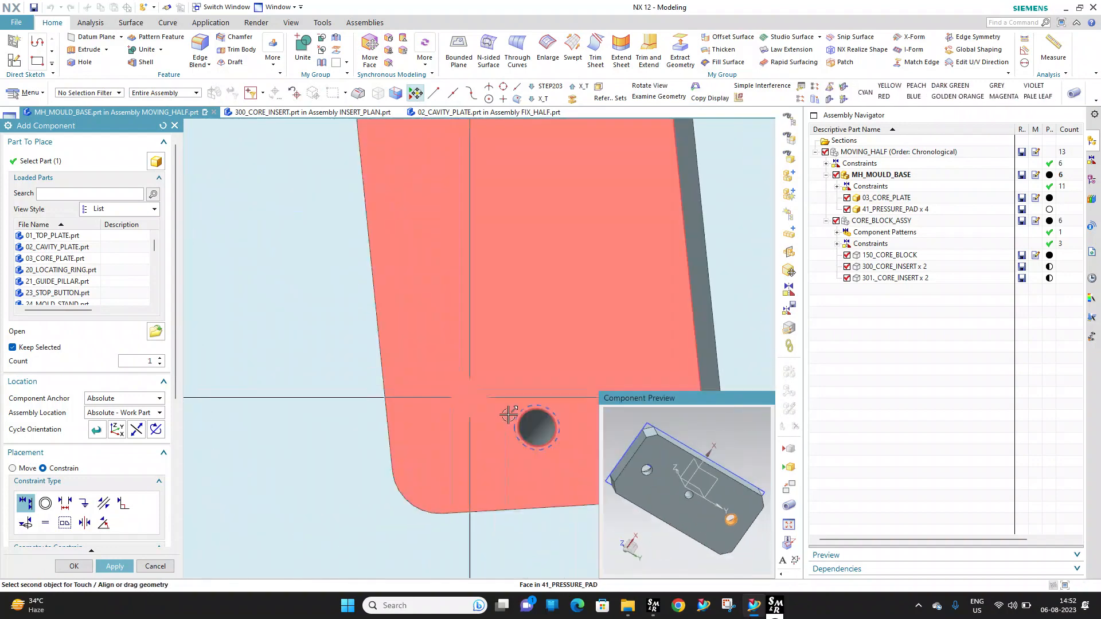
{"action": "left_click", "coordinate": [559, 414]}
{"action": "left_click", "coordinate": [113, 566]}
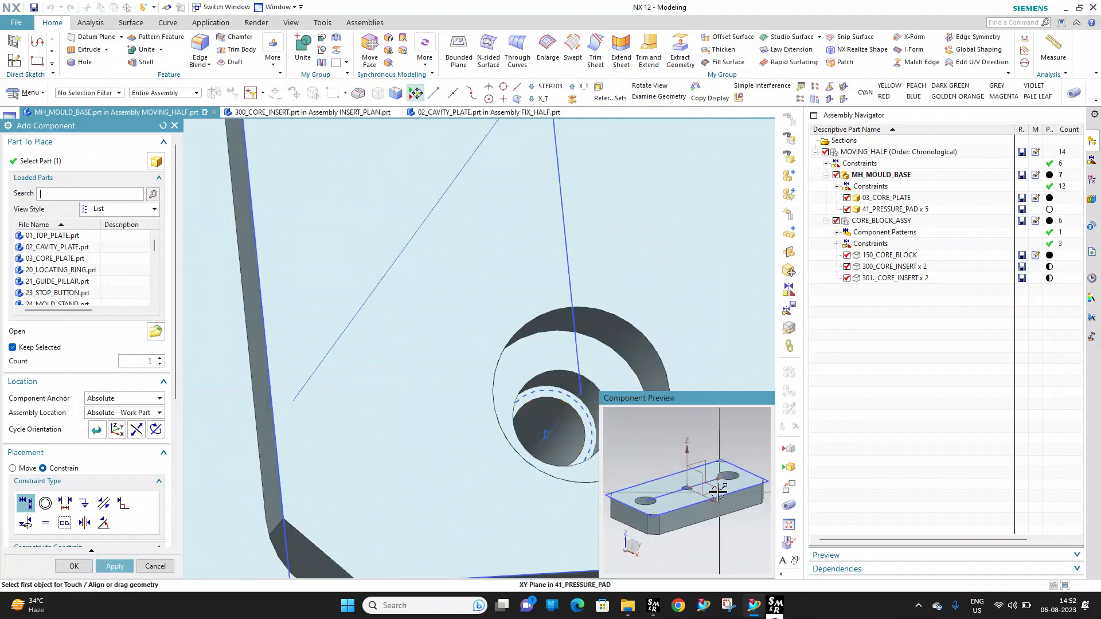
Seat another 41_PRESSURE_PAD by its bottom face in the core plate's bottom-edge pocket and align its first hole with the pocket's left hole
{"action": "scroll", "coordinate": [548, 229], "scroll_direction": "down", "scroll_amount": 10}
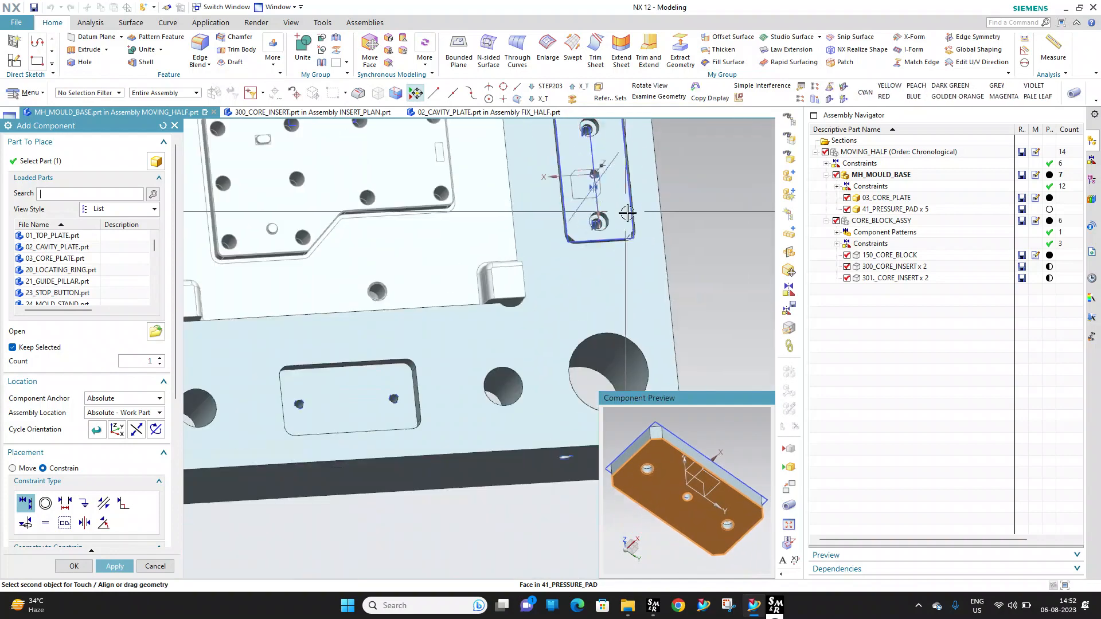
{"action": "scroll", "coordinate": [484, 295], "scroll_direction": "up", "scroll_amount": 6}
{"action": "left_click", "coordinate": [487, 333]}
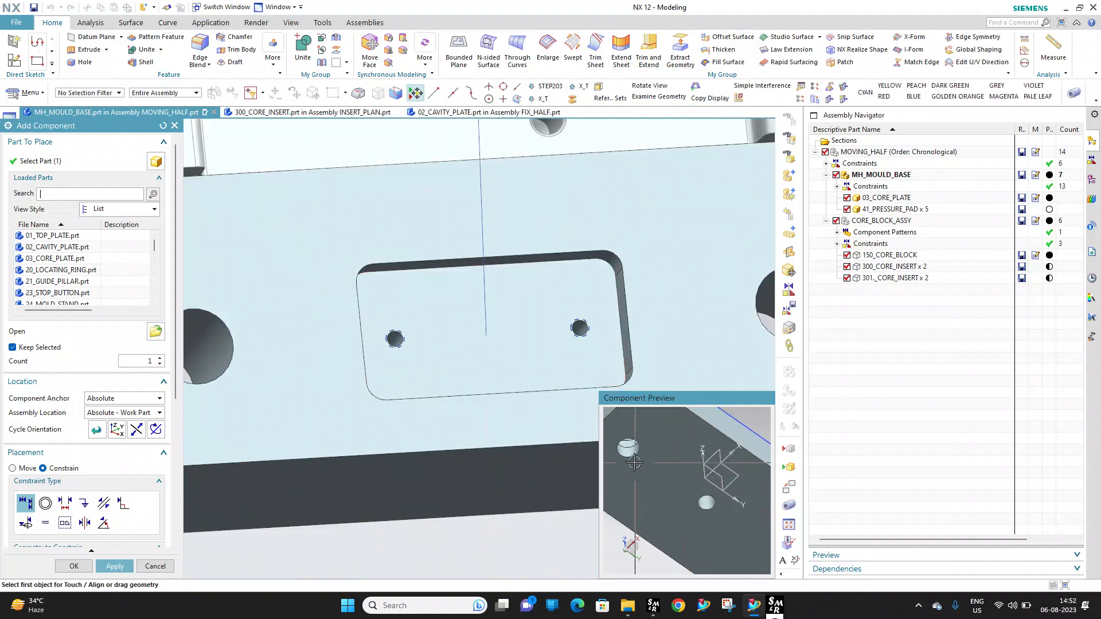
{"action": "left_click", "coordinate": [647, 469]}
{"action": "scroll", "coordinate": [395, 338], "scroll_direction": "up", "scroll_amount": 4}
{"action": "left_click", "coordinate": [403, 331]}
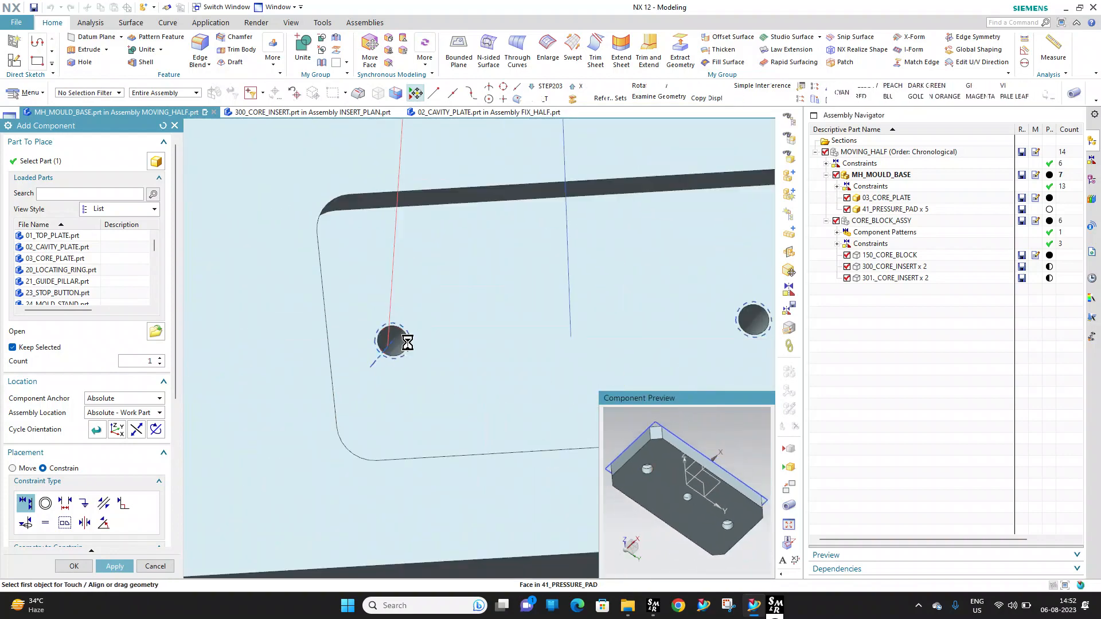
Align the pad's second hole with the right hole of the bottom-edge pocket and apply the placement
{"action": "scroll", "coordinate": [717, 505], "scroll_direction": "up", "scroll_amount": 5}
{"action": "left_click", "coordinate": [729, 533]}
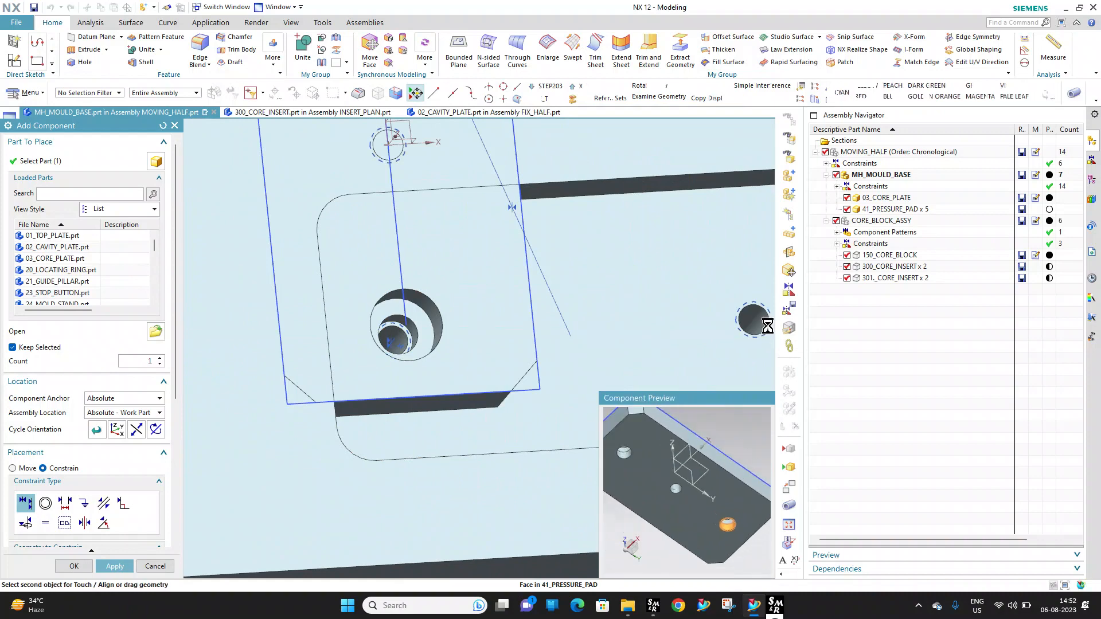
{"action": "left_click", "coordinate": [760, 324]}
{"action": "left_click", "coordinate": [117, 571]}
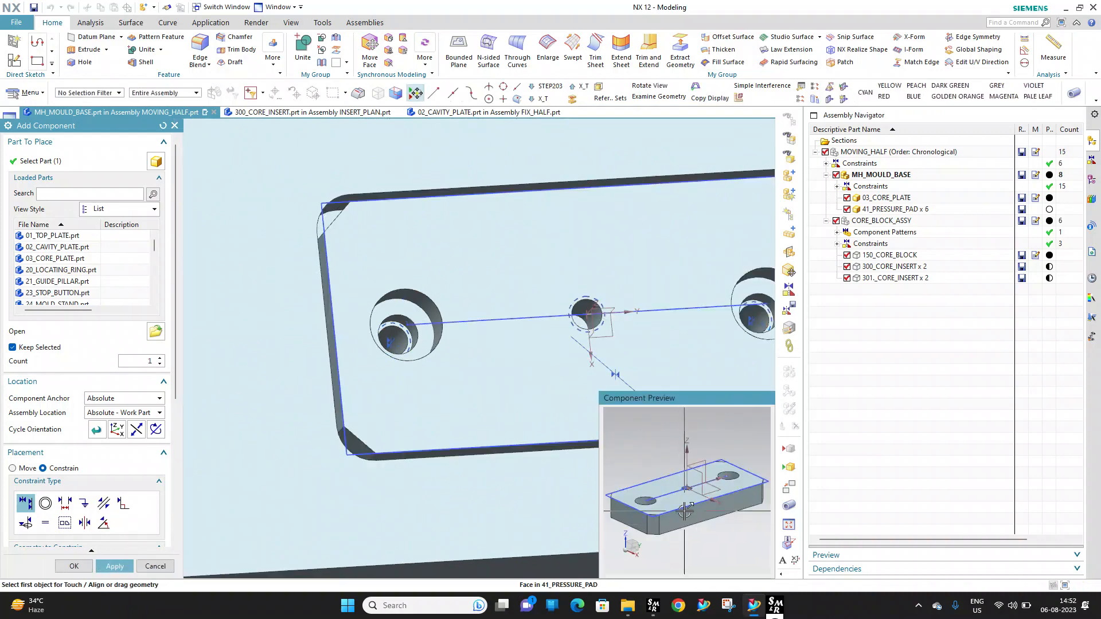
Constrain the bottom face of another 41_PRESSURE_PAD to the floor of the core plate's lower left pocket
{"action": "middle_click_drag", "start_coordinate": [685, 511], "coordinate": [690, 482]}
{"action": "left_click", "coordinate": [666, 507]}
{"action": "scroll", "coordinate": [538, 310], "scroll_direction": "down", "scroll_amount": 9}
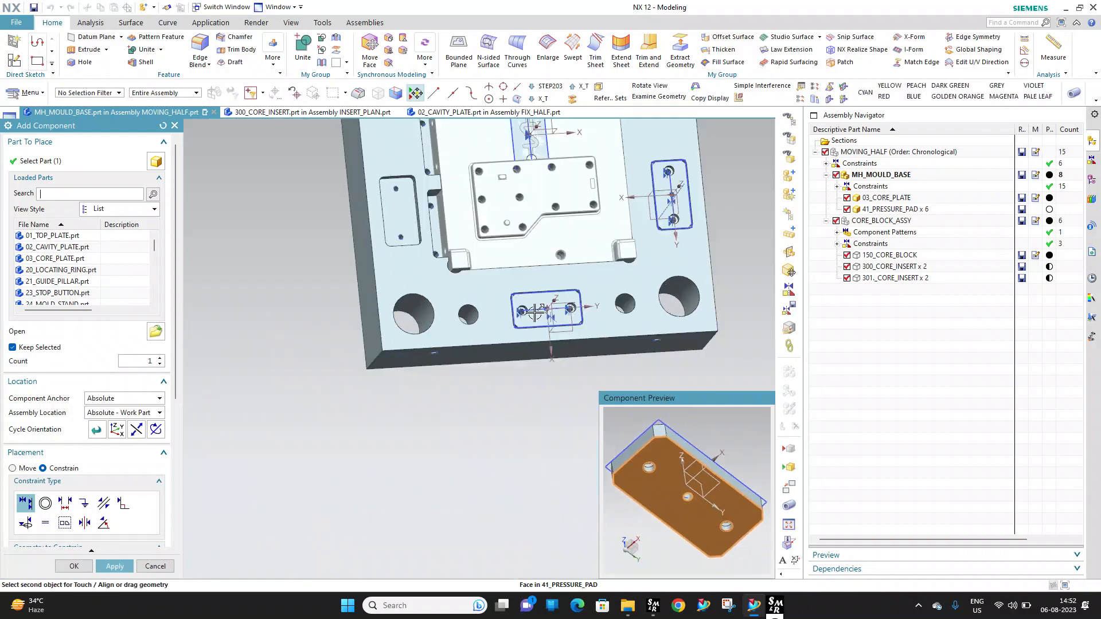
{"action": "scroll", "coordinate": [343, 208], "scroll_direction": "up", "scroll_amount": 5}
{"action": "left_click", "coordinate": [543, 230]}
Align the pad's first screw hole with the upper hole of the lower left pocket
{"action": "scroll", "coordinate": [654, 482], "scroll_direction": "up", "scroll_amount": 7}
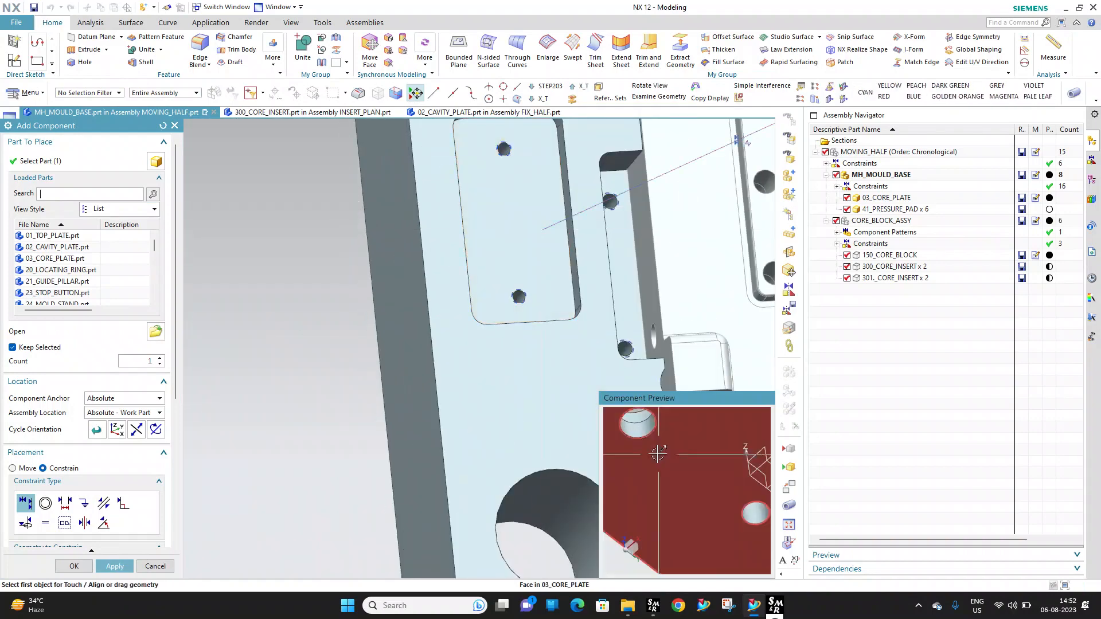
{"action": "left_click", "coordinate": [643, 426]}
{"action": "scroll", "coordinate": [643, 427], "scroll_direction": "down", "scroll_amount": 6}
{"action": "scroll", "coordinate": [490, 198], "scroll_direction": "up", "scroll_amount": 5}
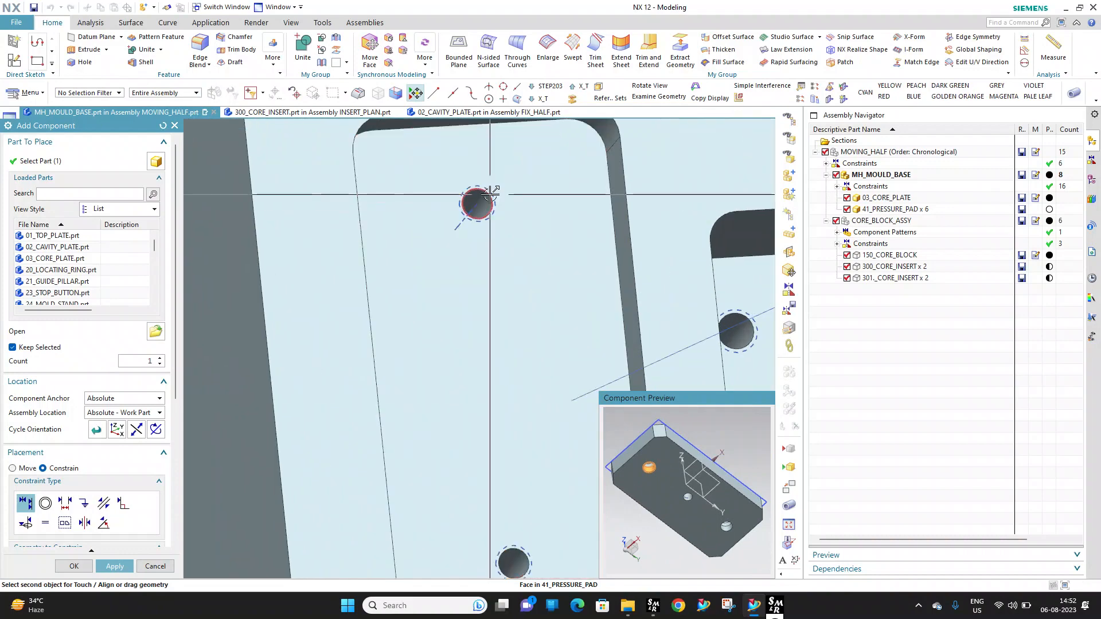
{"action": "left_click", "coordinate": [487, 197]}
{"action": "scroll", "coordinate": [487, 196], "scroll_direction": "down", "scroll_amount": 3}
Align the pad's second screw hole with the lower hole of the lower left pocket and apply the placement
{"action": "scroll", "coordinate": [732, 539], "scroll_direction": "up", "scroll_amount": 4}
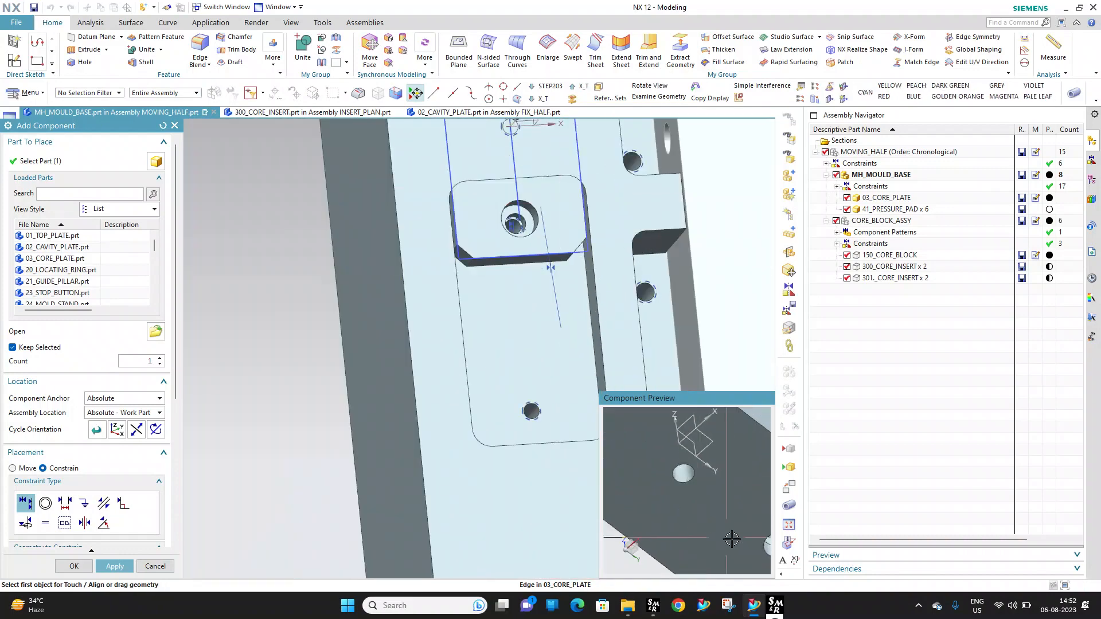
{"action": "scroll", "coordinate": [765, 550], "scroll_direction": "down", "scroll_amount": 2}
{"action": "scroll", "coordinate": [727, 542], "scroll_direction": "up", "scroll_amount": 2}
{"action": "scroll", "coordinate": [707, 506], "scroll_direction": "down", "scroll_amount": 4}
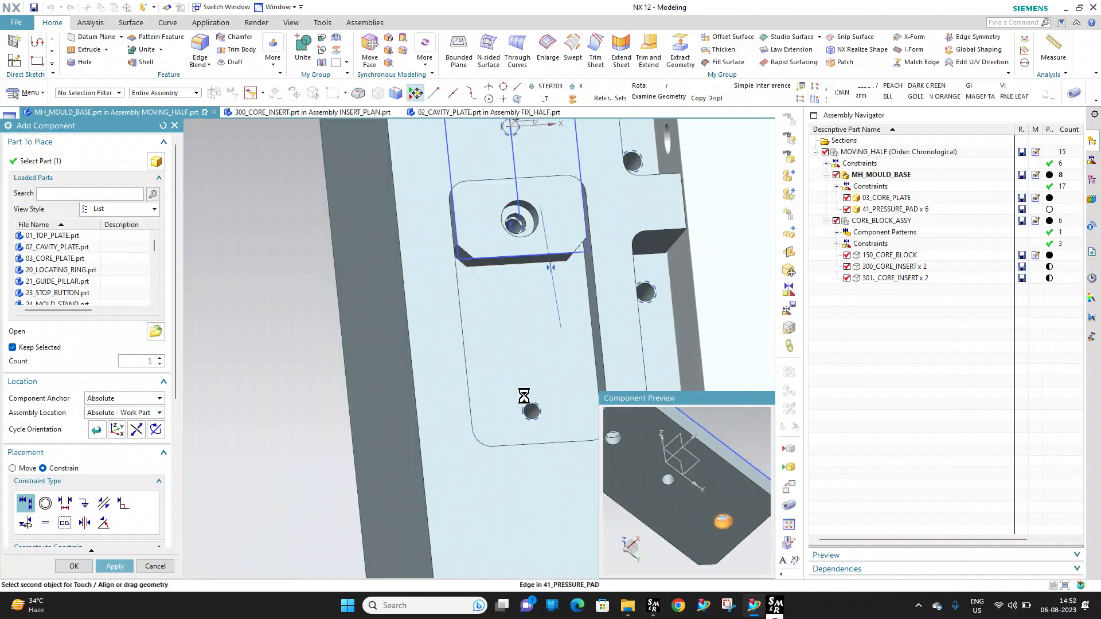
{"action": "scroll", "coordinate": [519, 404], "scroll_direction": "up", "scroll_amount": 8}
{"action": "left_click", "coordinate": [112, 565]}
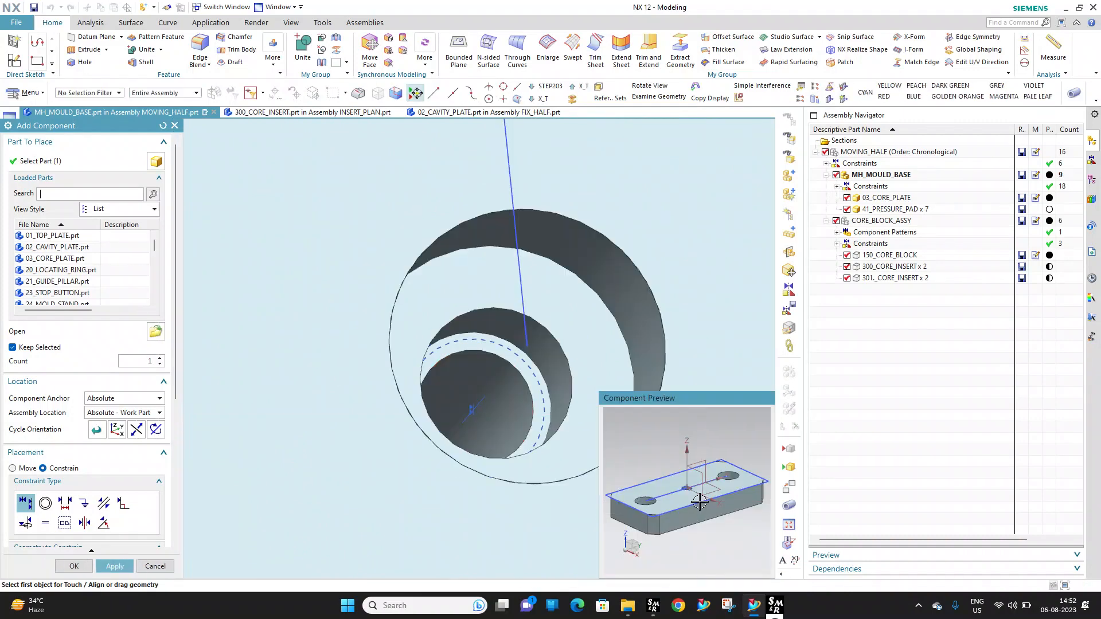
Constrain the bottom face of the last 41_PRESSURE_PAD to the floor of the core plate's upper left pocket
{"action": "left_click", "coordinate": [699, 502]}
{"action": "scroll", "coordinate": [459, 409], "scroll_direction": "down", "scroll_amount": 6}
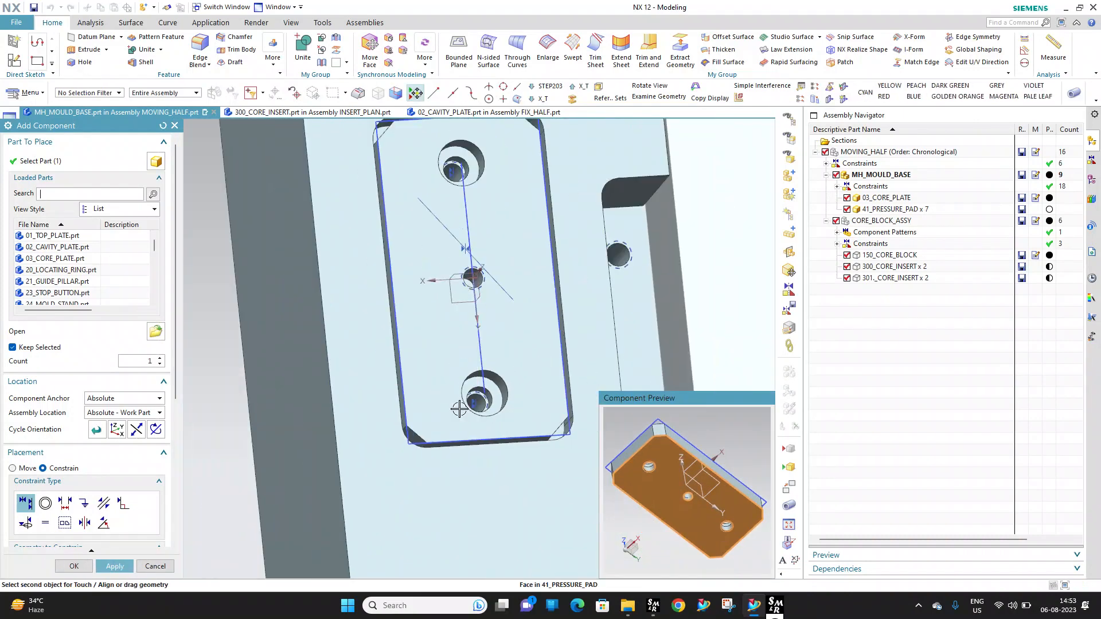
{"action": "scroll", "coordinate": [459, 409], "scroll_direction": "down", "scroll_amount": 6}
{"action": "scroll", "coordinate": [442, 221], "scroll_direction": "up", "scroll_amount": 3}
{"action": "left_click", "coordinate": [484, 223]}
Align the pad's first screw hole with the upper hole of the upper left pocket
{"action": "scroll", "coordinate": [671, 427], "scroll_direction": "up", "scroll_amount": 6}
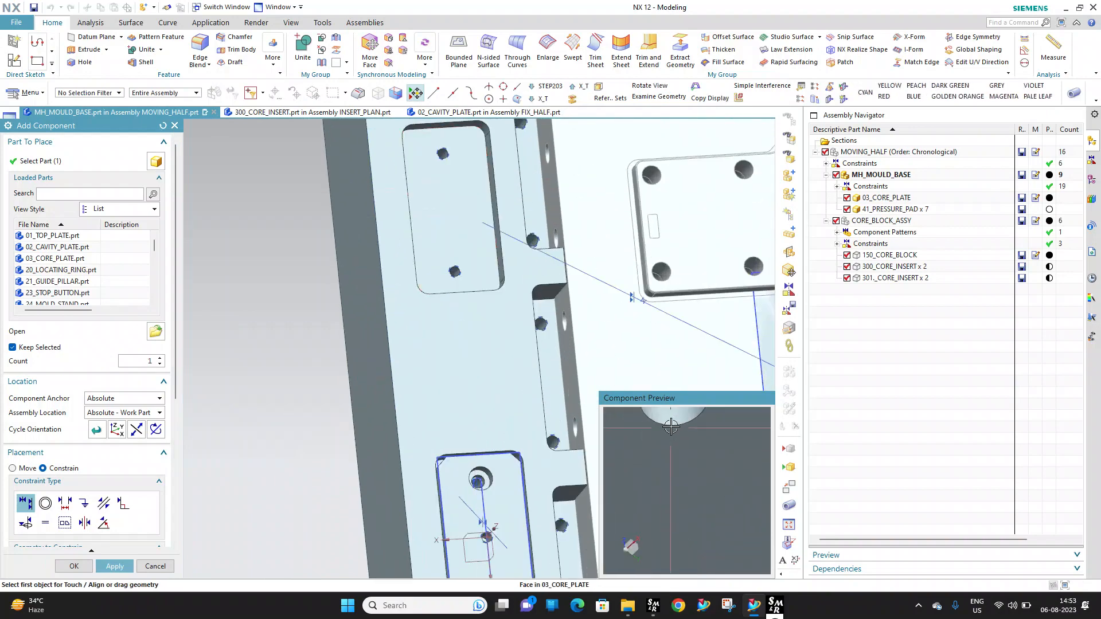
{"action": "scroll", "coordinate": [638, 426], "scroll_direction": "down", "scroll_amount": 6}
{"action": "scroll", "coordinate": [445, 177], "scroll_direction": "up", "scroll_amount": 6}
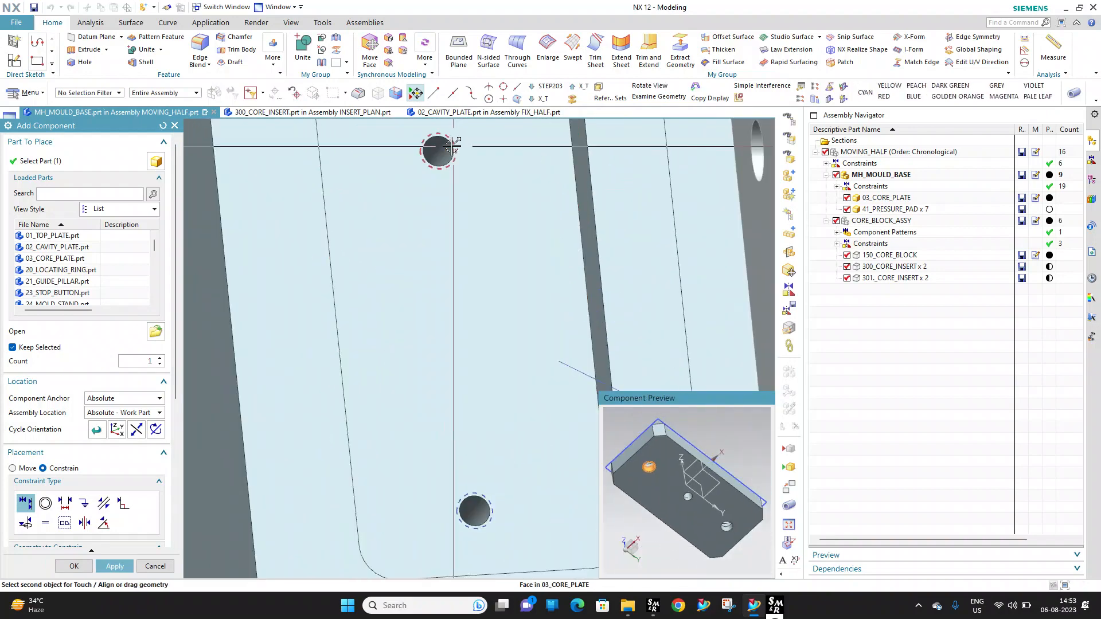
{"action": "left_click", "coordinate": [451, 143]}
Align the pad's second screw hole with the lower hole of the upper left pocket and finish adding components
{"action": "scroll", "coordinate": [659, 473], "scroll_direction": "up", "scroll_amount": 6}
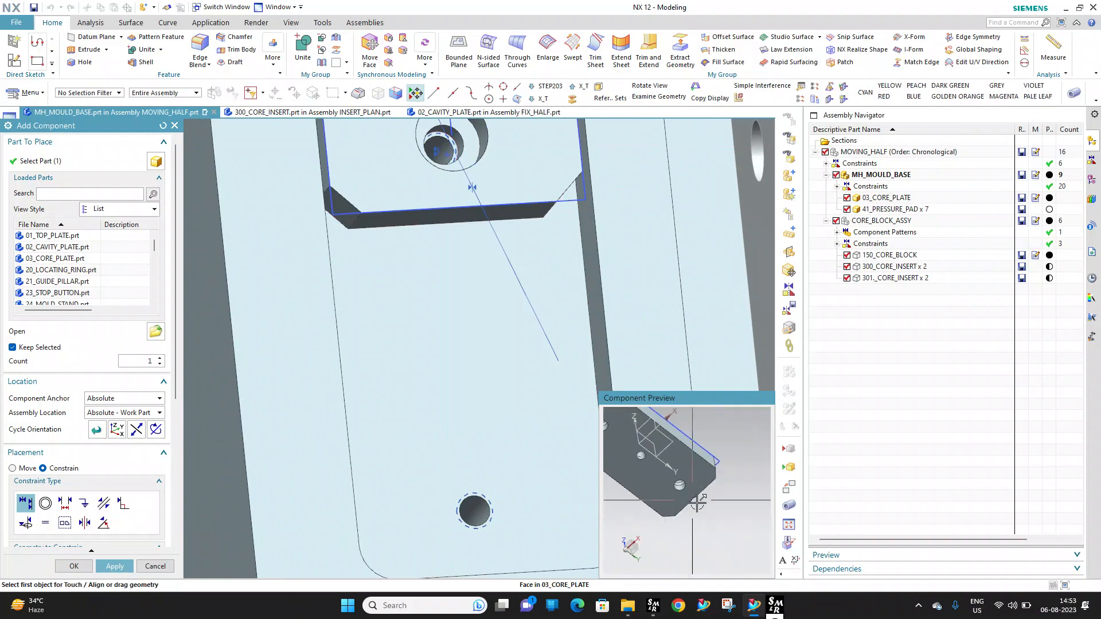
{"action": "scroll", "coordinate": [664, 473], "scroll_direction": "down", "scroll_amount": 6}
{"action": "scroll", "coordinate": [475, 510], "scroll_direction": "up", "scroll_amount": 6}
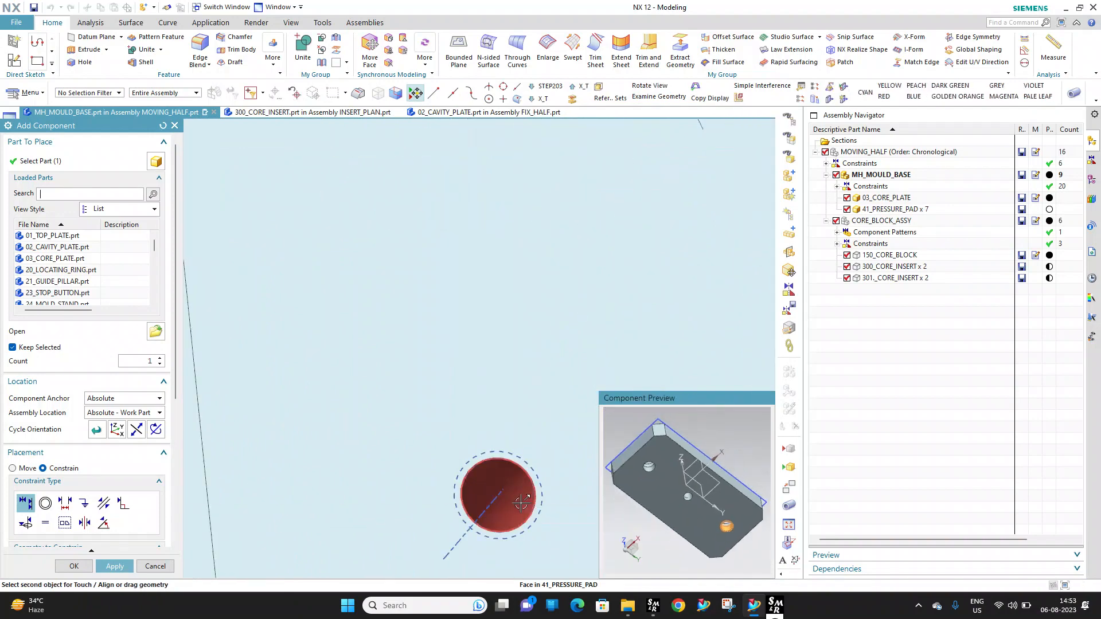
{"action": "left_click", "coordinate": [74, 566]}
{"action": "scroll", "coordinate": [340, 376], "scroll_direction": "down", "scroll_amount": 6}
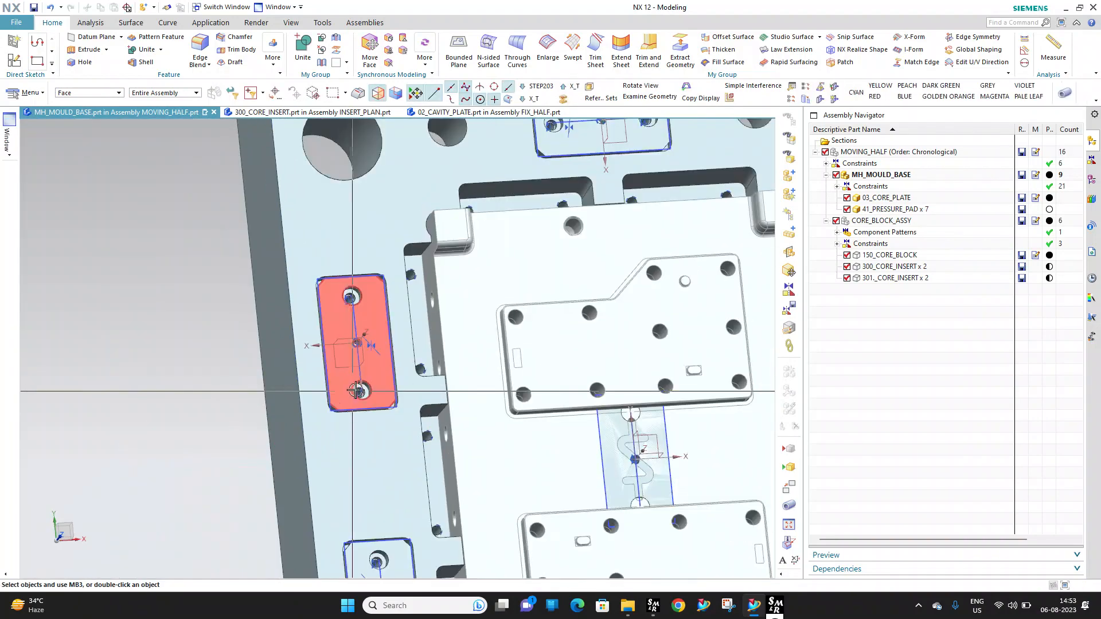
{"action": "scroll", "coordinate": [503, 304], "scroll_direction": "down", "scroll_amount": 4}
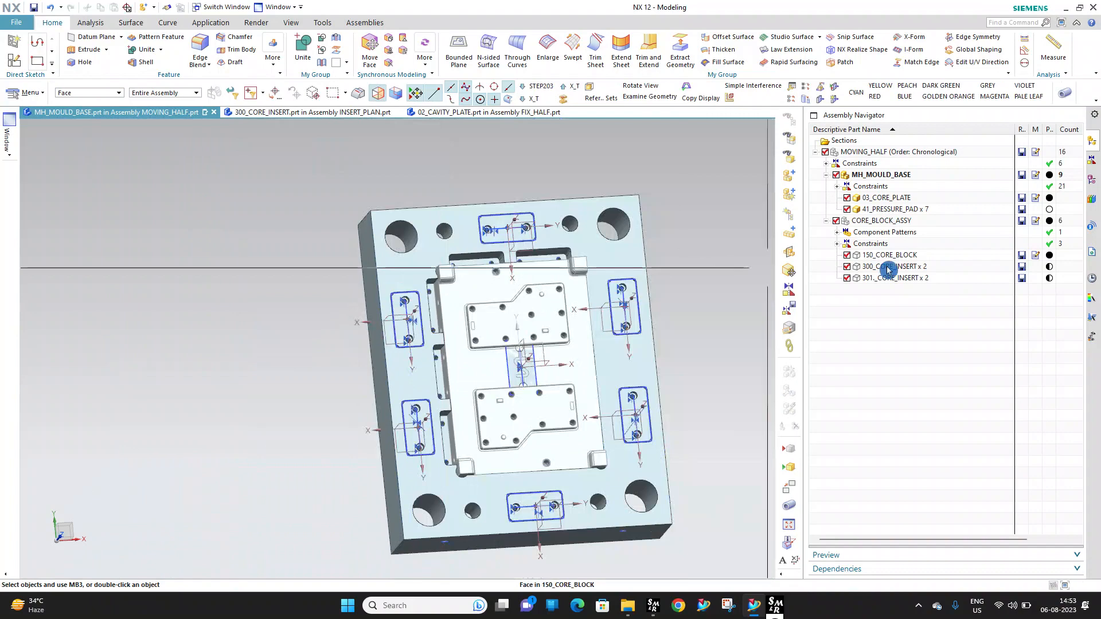
Hide the CORE_BLOCK_ASSY subassembly so that only the MH_MOULD_BASE components are shown
{"action": "right_click", "coordinate": [881, 212]}
{"action": "key", "text": "Escape"}
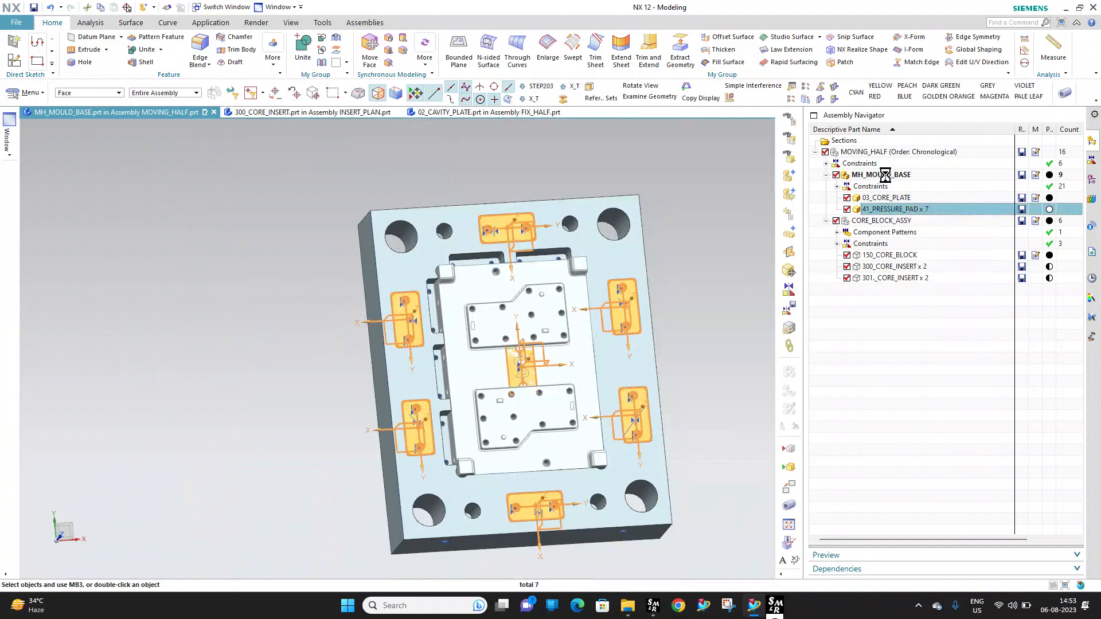
{"action": "left_click", "coordinate": [886, 176]}
{"action": "left_click", "coordinate": [836, 221]}
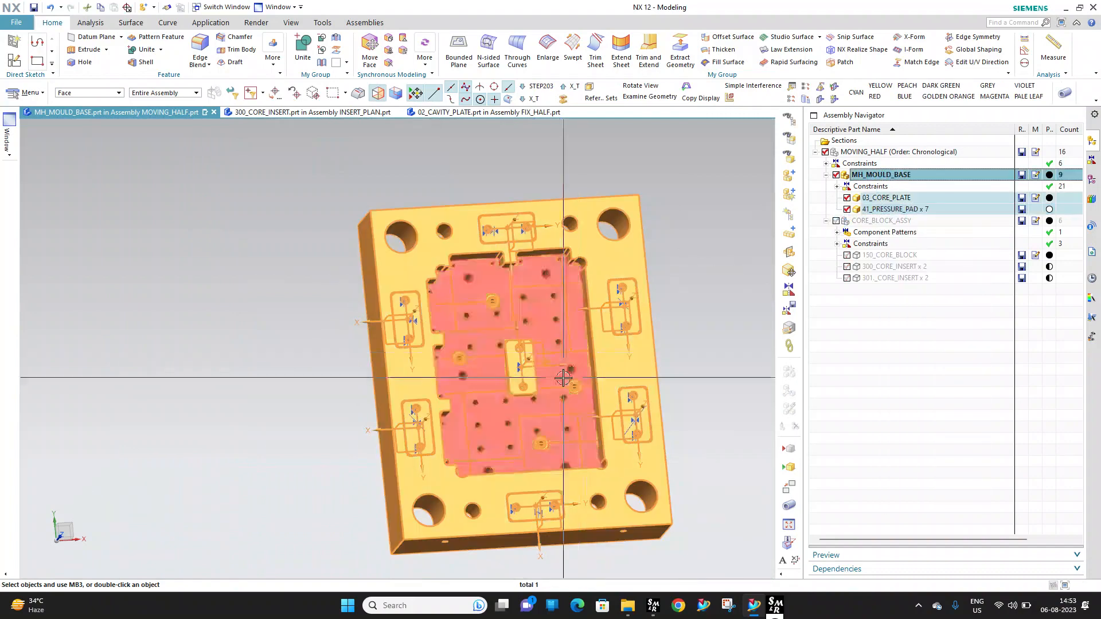
Make MOVING_HALF the work part and delete the extra 41_PRESSURE_PAD at the centre of the core plate
{"action": "left_click", "coordinate": [480, 371]}
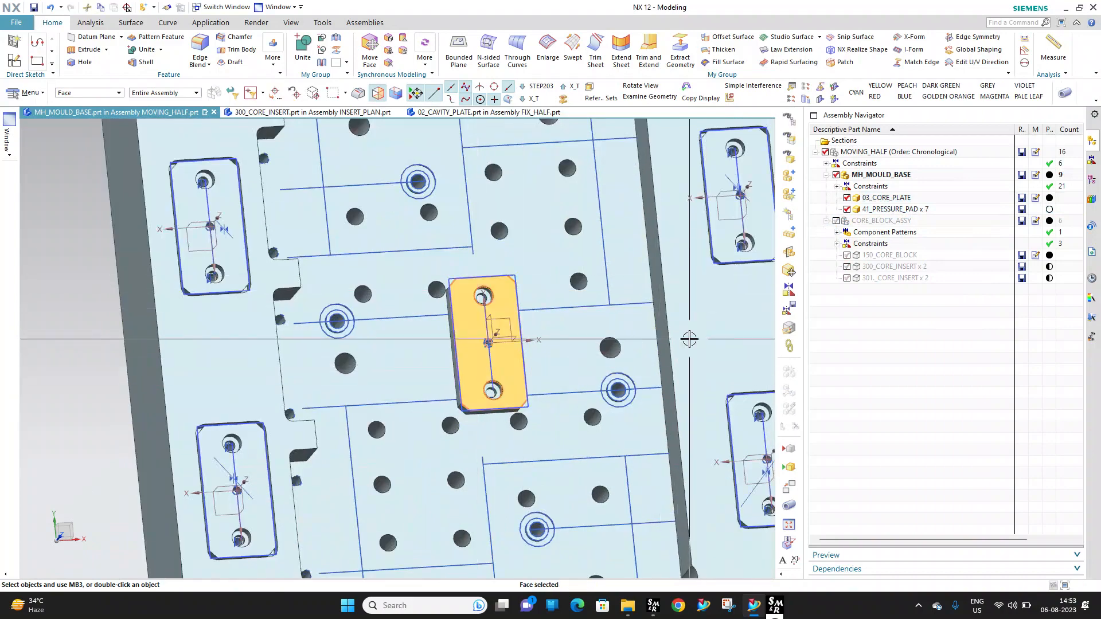
{"action": "left_click", "coordinate": [870, 155]}
{"action": "double_click", "coordinate": [871, 153]}
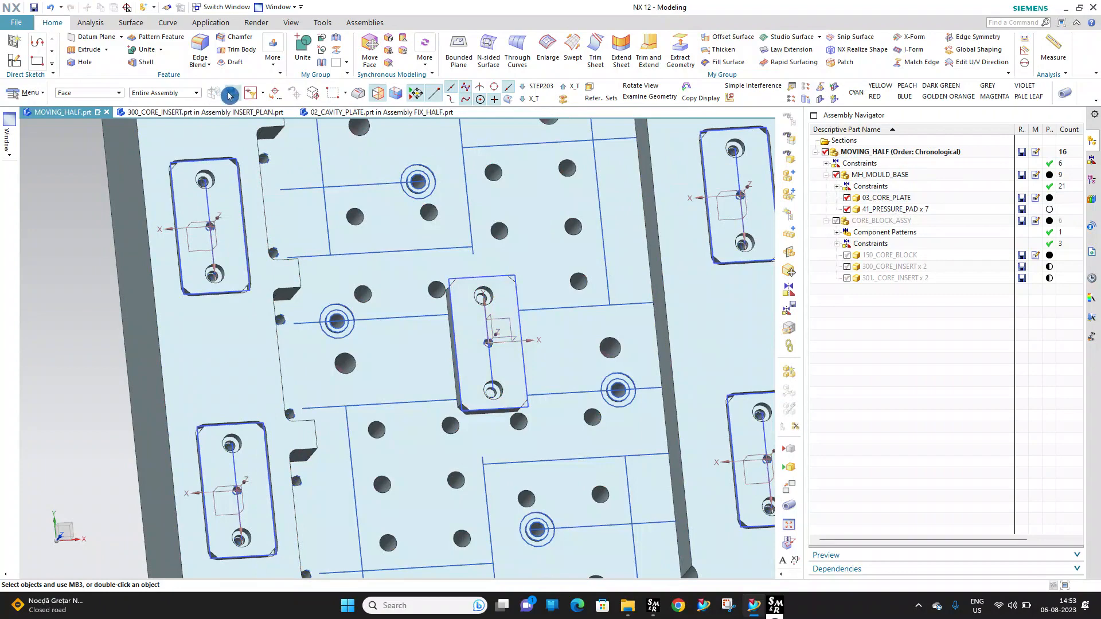
{"action": "key", "text": "Delete"}
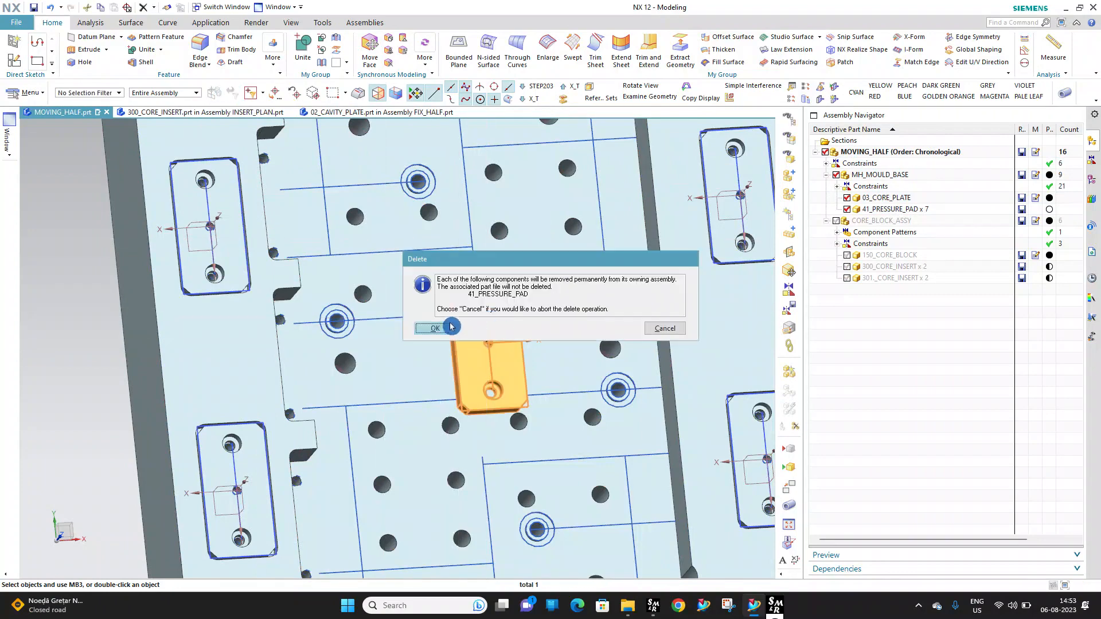
{"action": "left_click", "coordinate": [444, 331]}
{"action": "scroll", "coordinate": [675, 250], "scroll_direction": "down", "scroll_amount": 3}
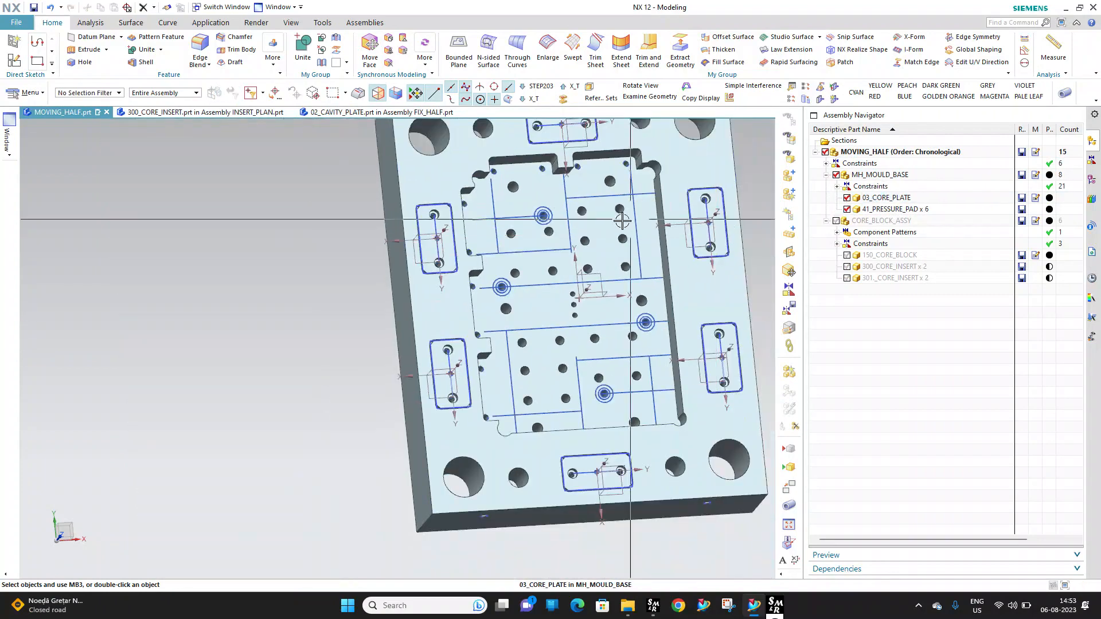
Replace the reference set of the MH_MOULD_BASE components with one that leaves out their sketches and datums
{"action": "middle_click_drag", "start_coordinate": [623, 221], "coordinate": [714, 226]}
{"action": "left_click", "coordinate": [878, 174]}
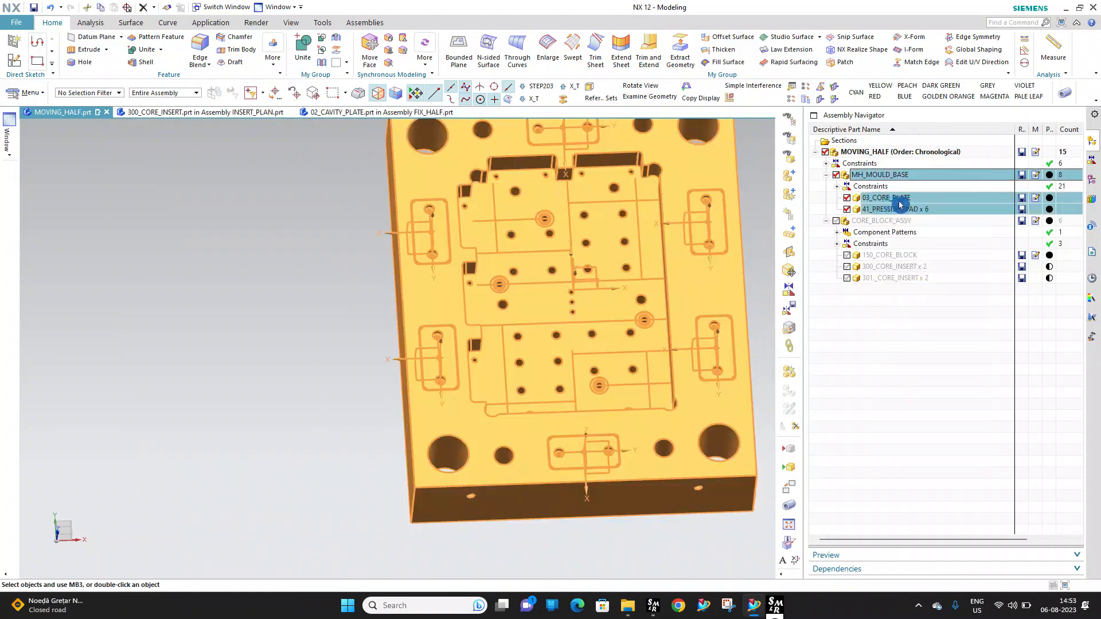
{"action": "right_click", "coordinate": [899, 205]}
{"action": "left_click", "coordinate": [1021, 322]}
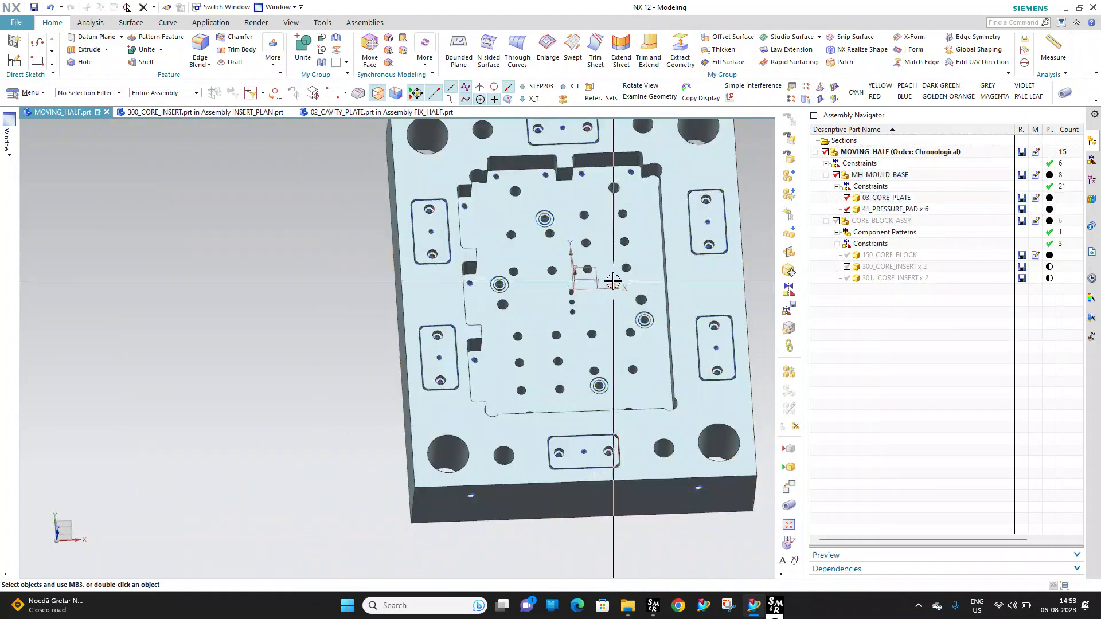
Add 40_SIDE_SPACER_FH from the PROCESS folder to MOVING_HALF as a constrained component with the Model reference set
{"action": "middle_click_drag", "start_coordinate": [608, 255], "coordinate": [550, 229]}
{"action": "scroll", "coordinate": [540, 137], "scroll_direction": "up", "scroll_amount": 2}
{"action": "scroll", "coordinate": [540, 138], "scroll_direction": "up", "scroll_amount": 2}
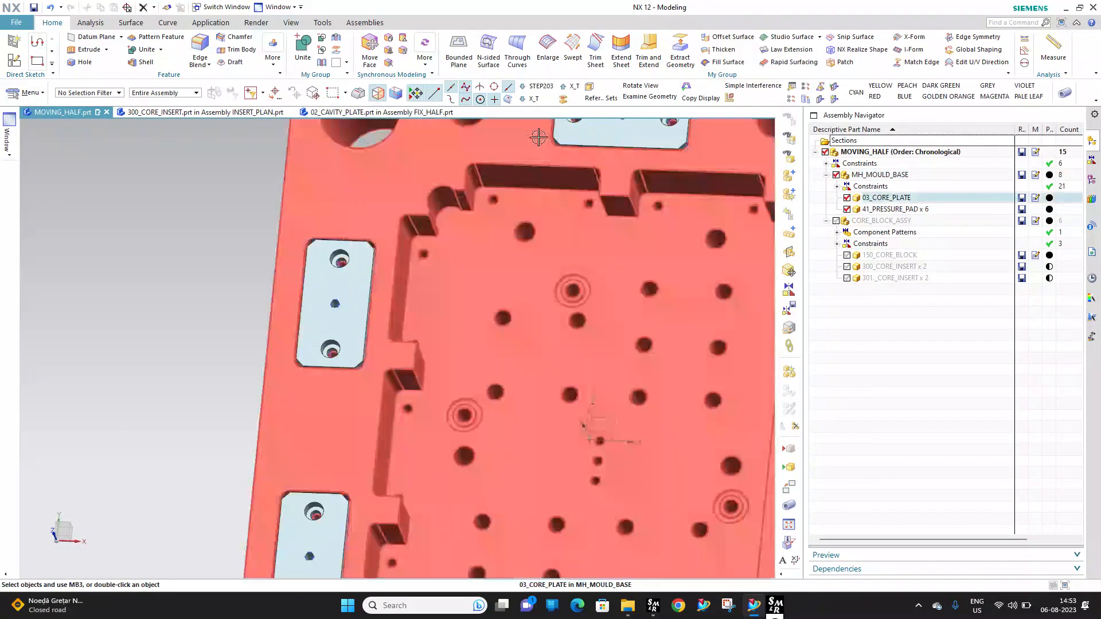
{"action": "scroll", "coordinate": [564, 212], "scroll_direction": "down", "scroll_amount": 5}
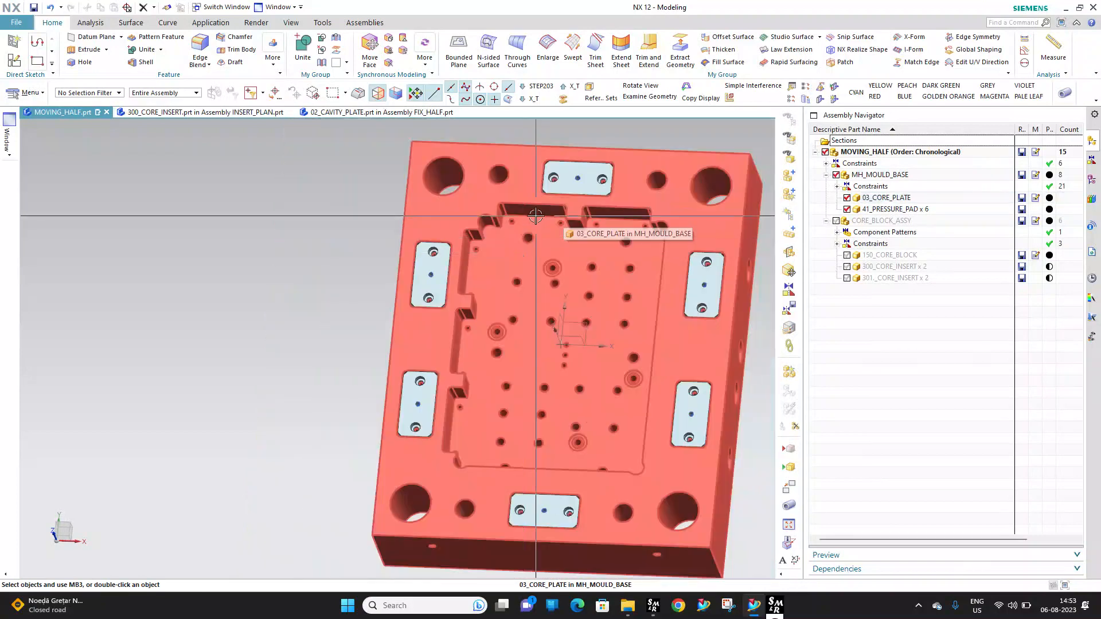
{"action": "scroll", "coordinate": [686, 222], "scroll_direction": "up", "scroll_amount": 6}
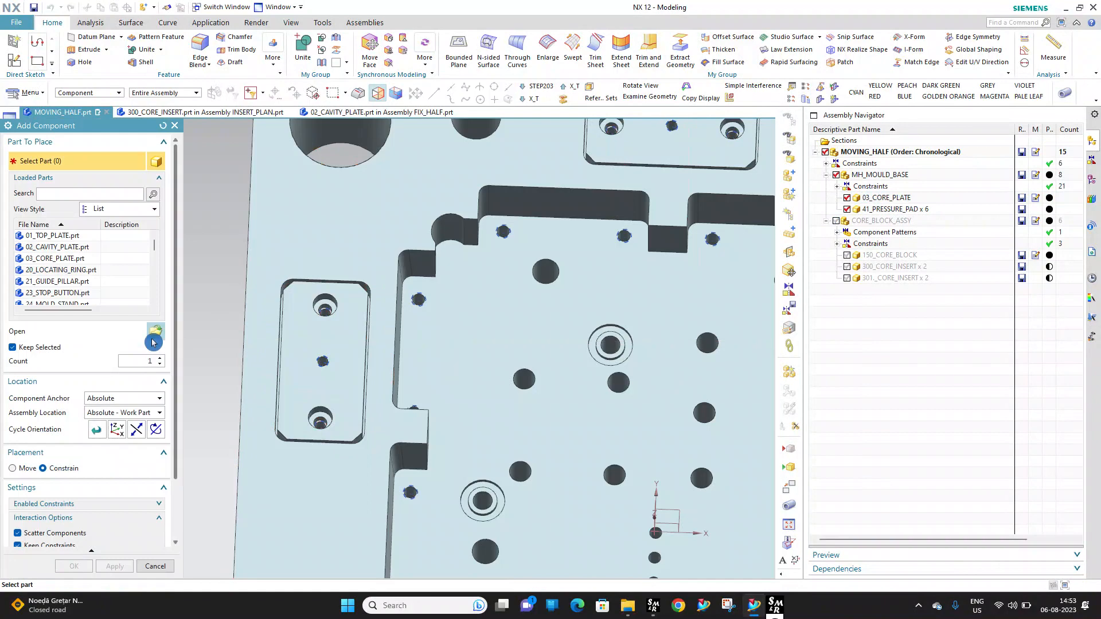
{"action": "scroll", "coordinate": [138, 360], "scroll_direction": "down", "scroll_amount": 3}
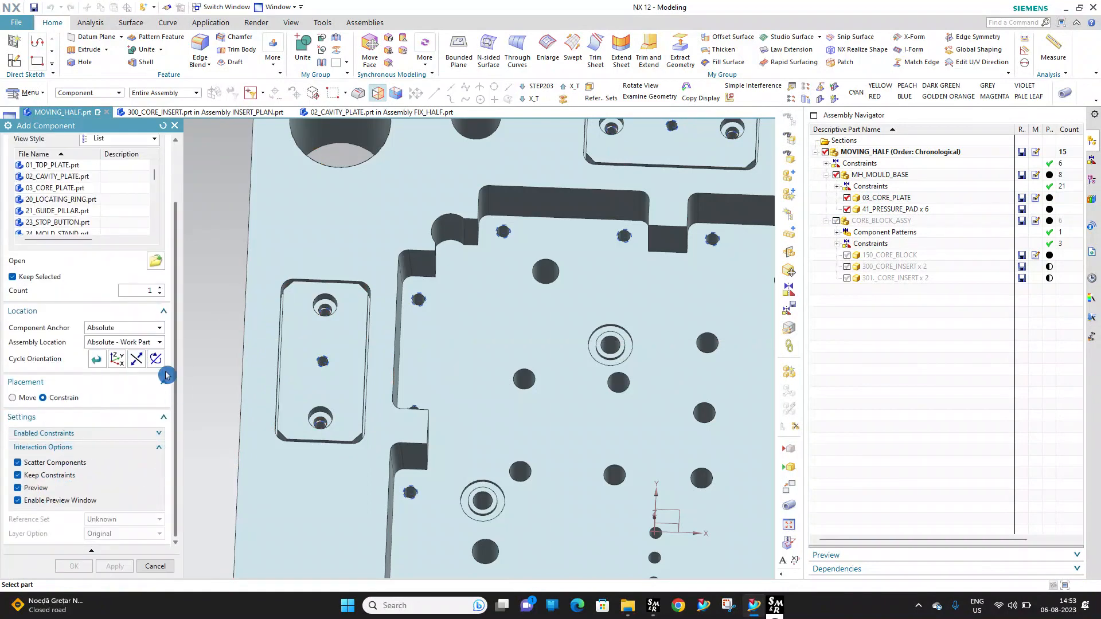
{"action": "left_click", "coordinate": [150, 269]}
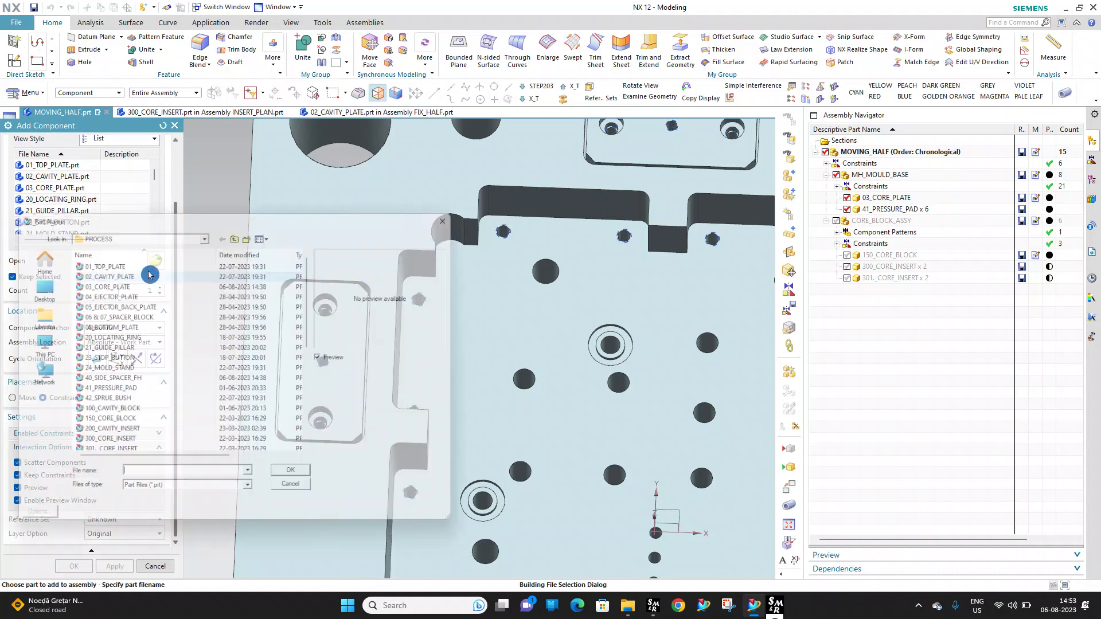
{"action": "scroll", "coordinate": [143, 397], "scroll_direction": "down", "scroll_amount": 2}
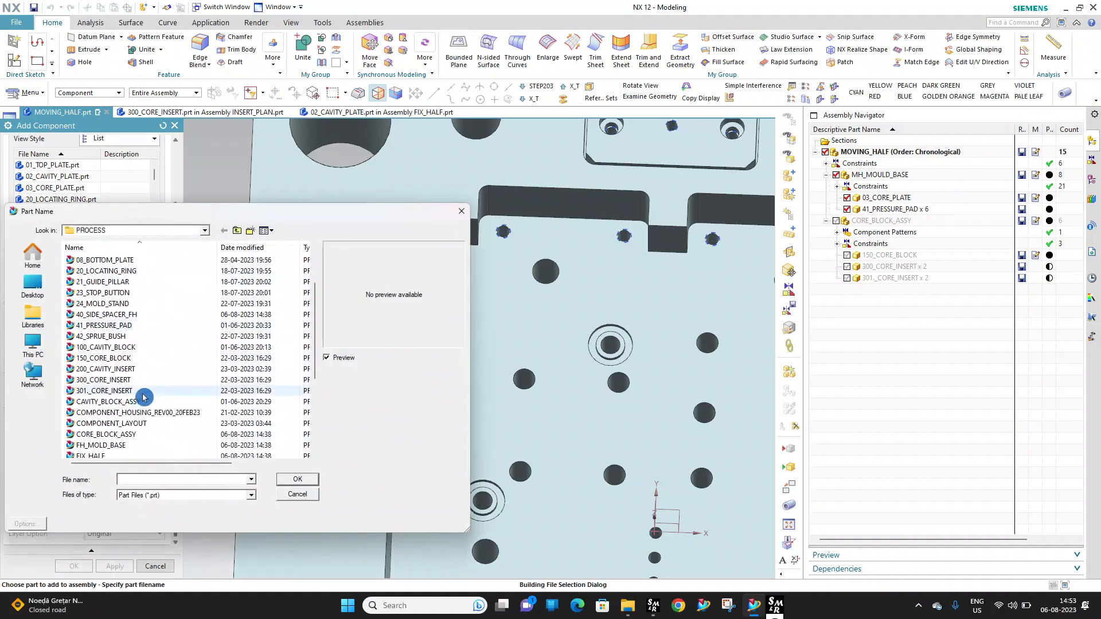
{"action": "left_click", "coordinate": [135, 317]}
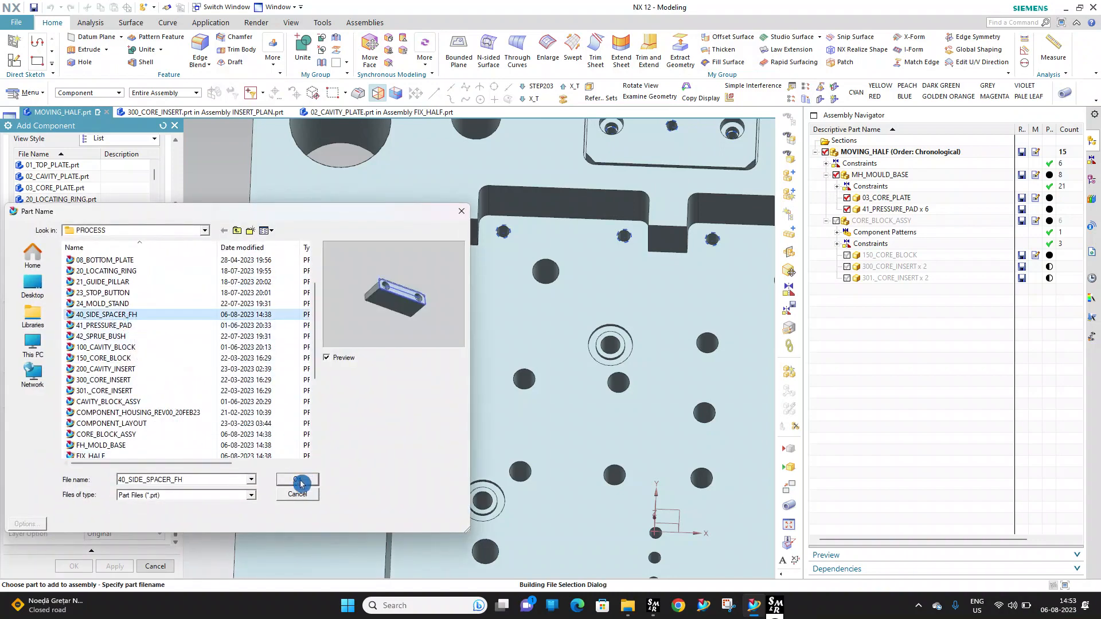
{"action": "left_click", "coordinate": [298, 481]}
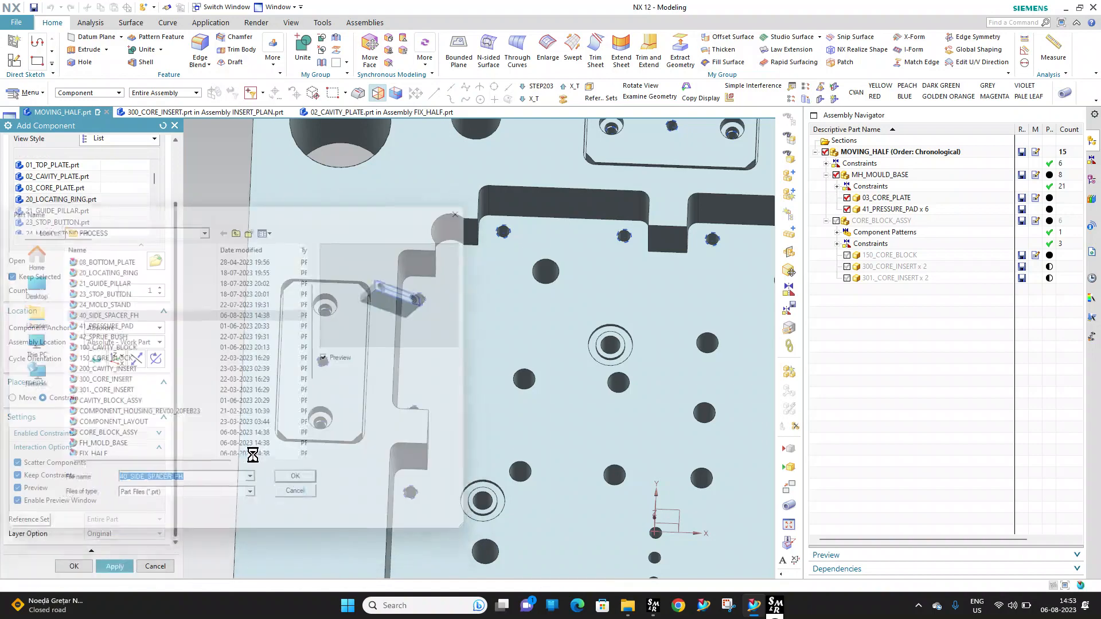
{"action": "left_click", "coordinate": [113, 374]}
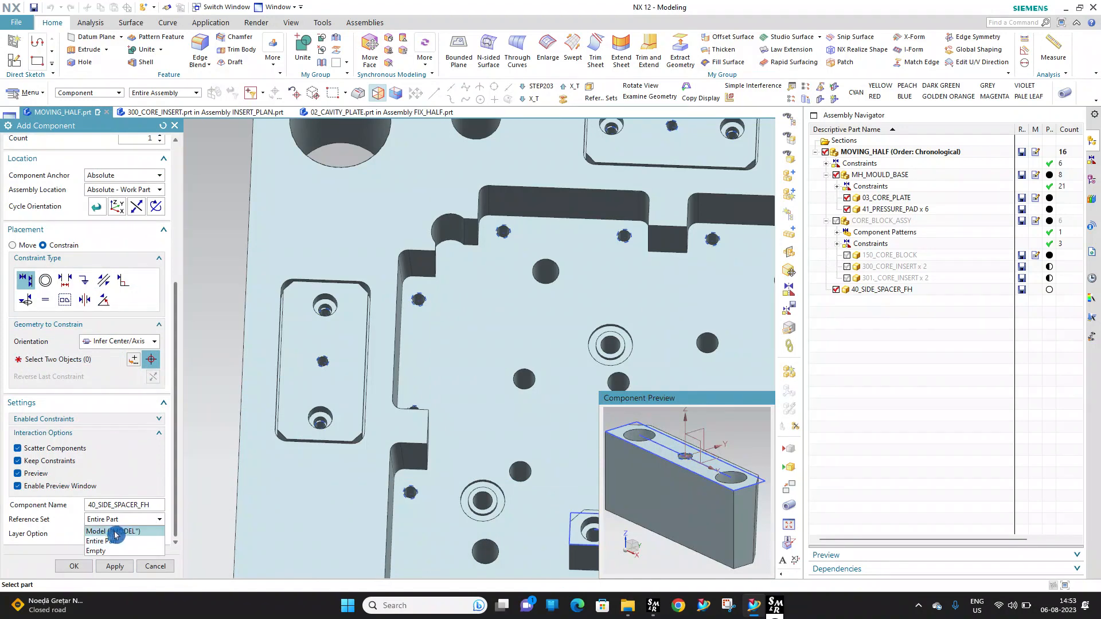
{"action": "left_click", "coordinate": [114, 531]}
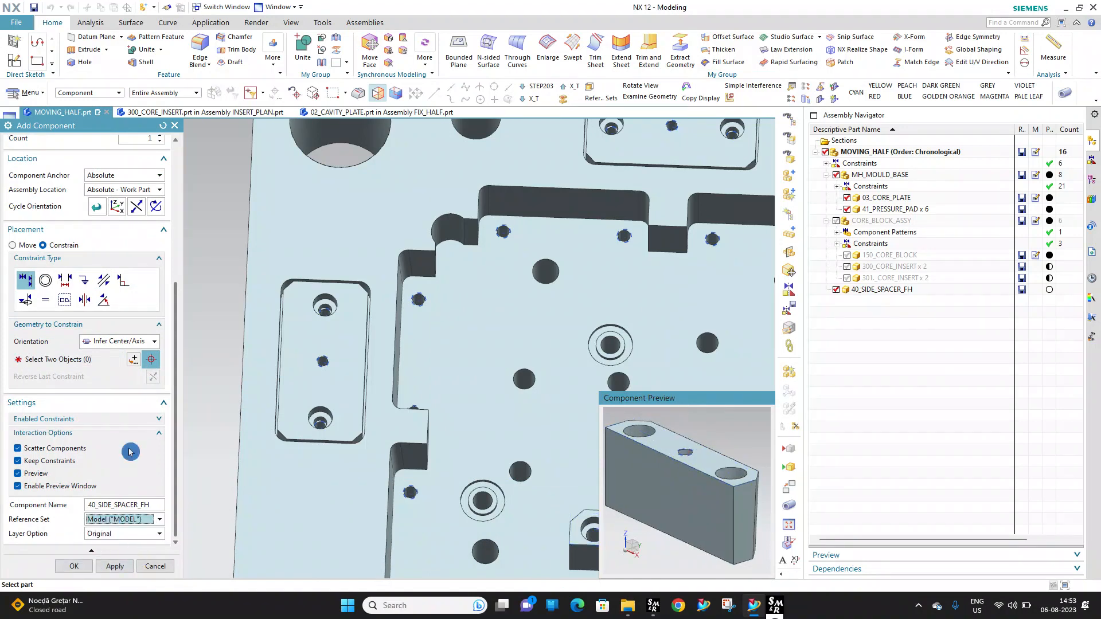
Constrain the bottom face of the 40_SIDE_SPACER_FH to the floor of the core plate's main pocket
{"action": "left_click", "coordinate": [60, 364]}
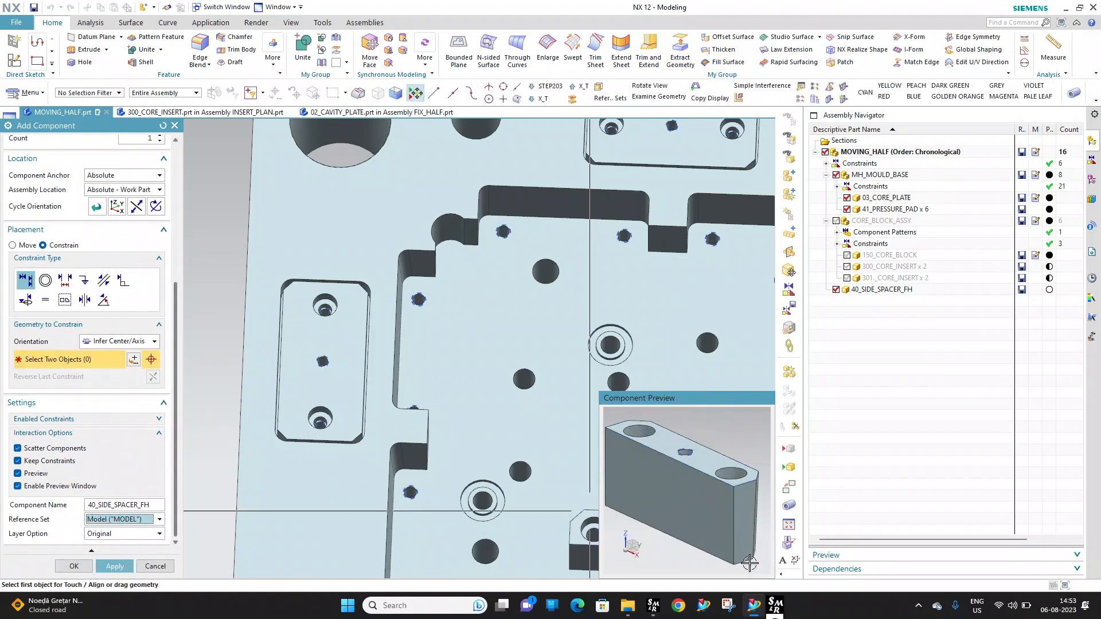
{"action": "middle_click_drag", "start_coordinate": [716, 512], "coordinate": [711, 480]}
{"action": "left_click", "coordinate": [715, 530]}
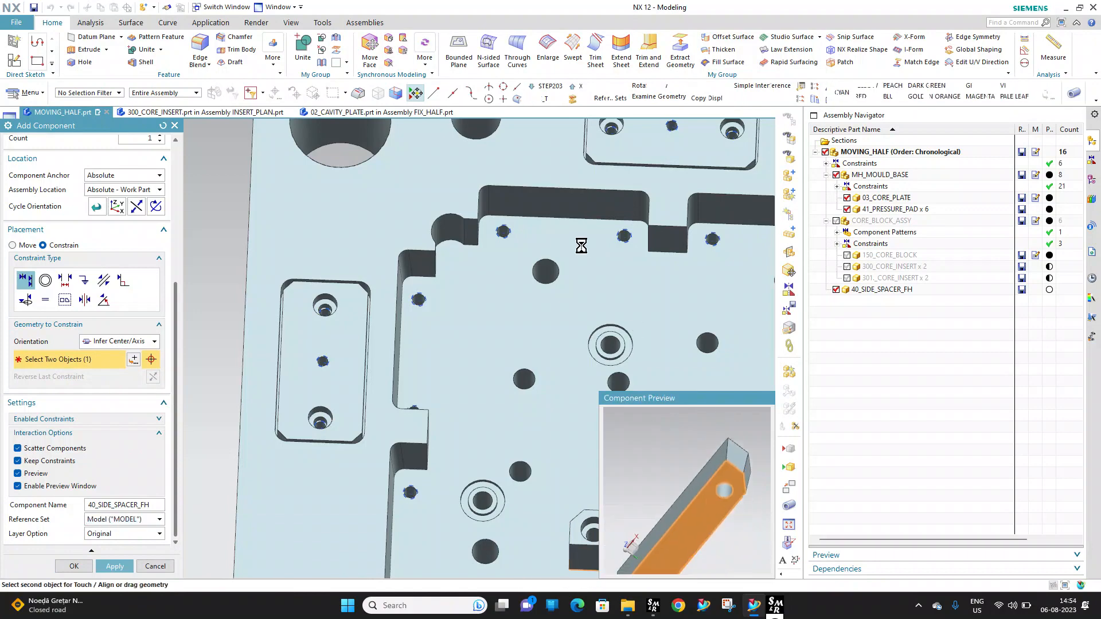
{"action": "left_click", "coordinate": [580, 244]}
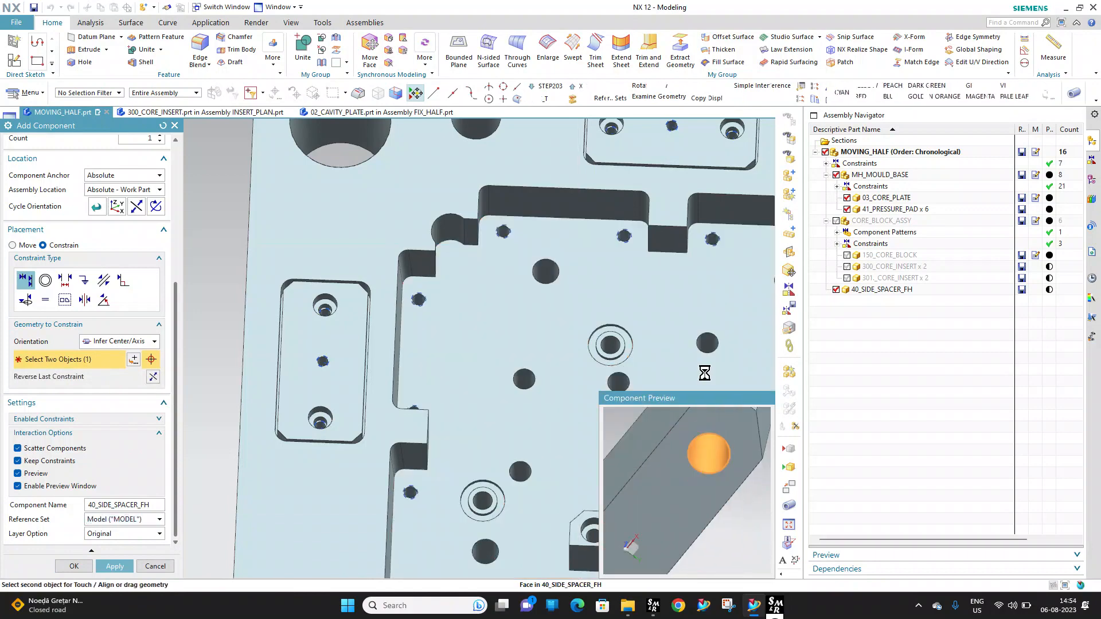
Align the spacer's two screw holes with the floor holes in the pocket's upper left recess and apply the placement
{"action": "scroll", "coordinate": [633, 238], "scroll_direction": "down", "scroll_amount": 5}
{"action": "left_click", "coordinate": [622, 228]}
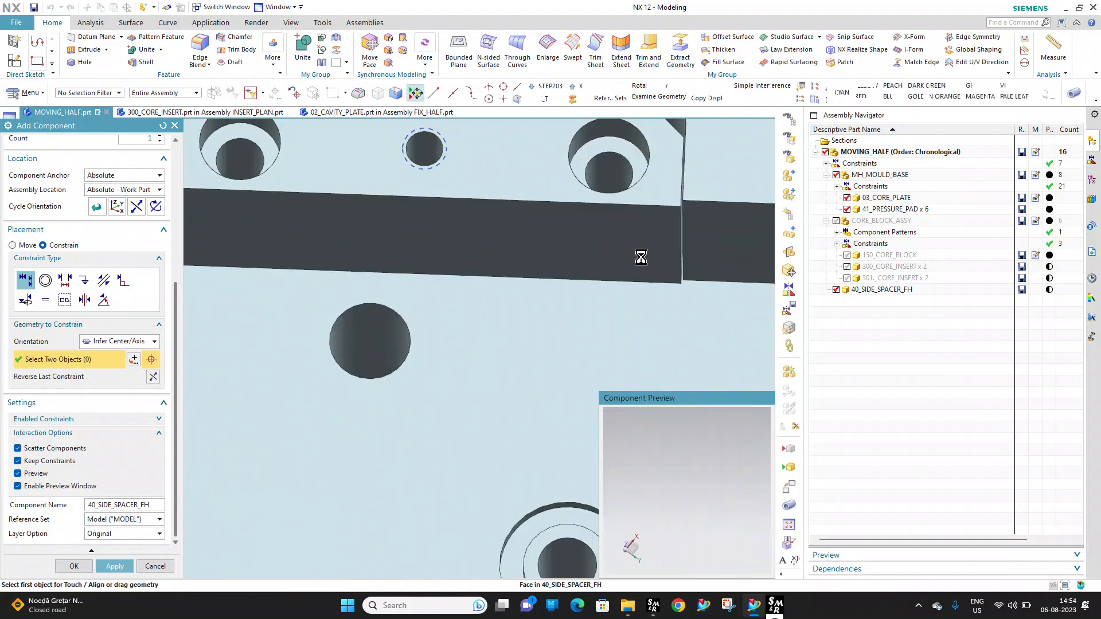
{"action": "scroll", "coordinate": [342, 194], "scroll_direction": "down", "scroll_amount": 3}
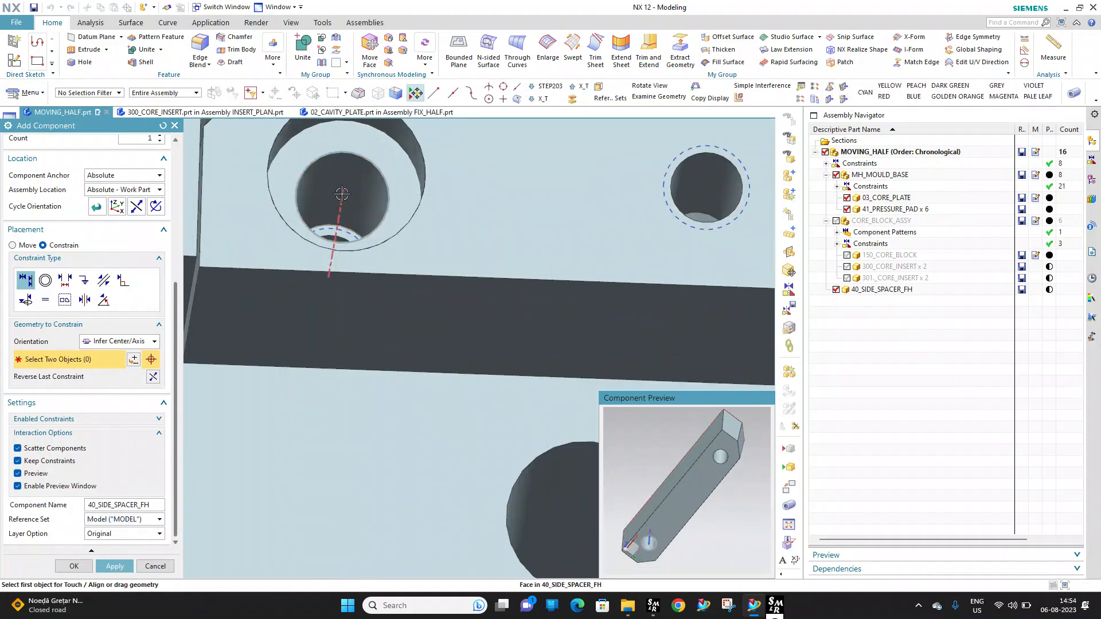
{"action": "scroll", "coordinate": [331, 231], "scroll_direction": "down", "scroll_amount": 3}
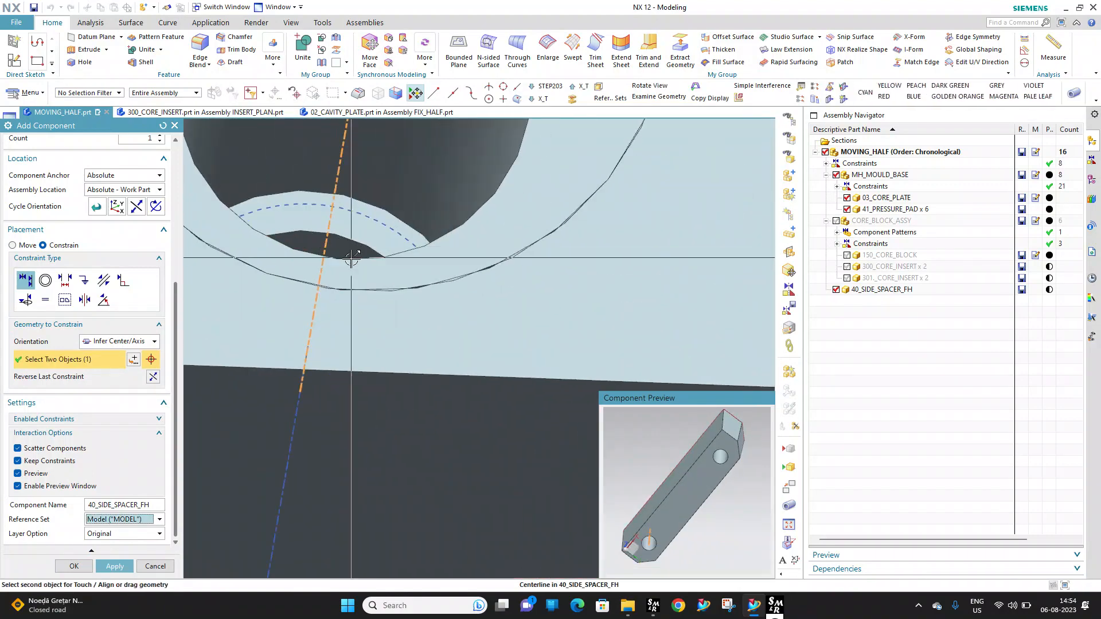
{"action": "left_click", "coordinate": [107, 566]}
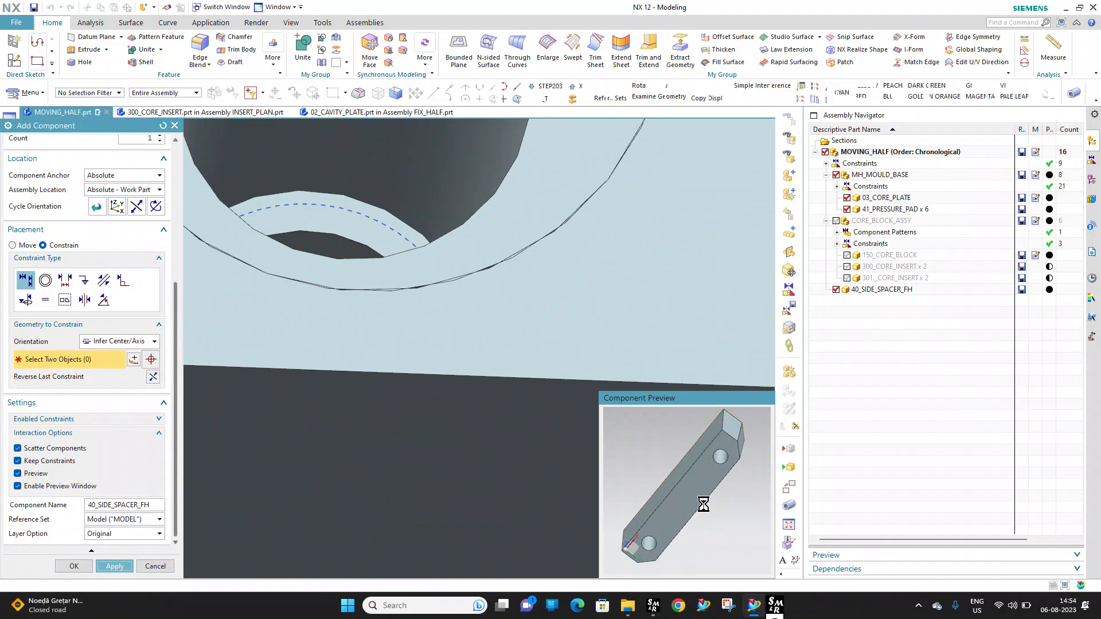
{"action": "mouse_move", "coordinate": [715, 494]}
{"action": "middle_mouse_down"}
{"action": "mouse_move", "coordinate": [710, 459]}
{"action": "mouse_move", "coordinate": [702, 481]}
{"action": "middle_mouse_up"}
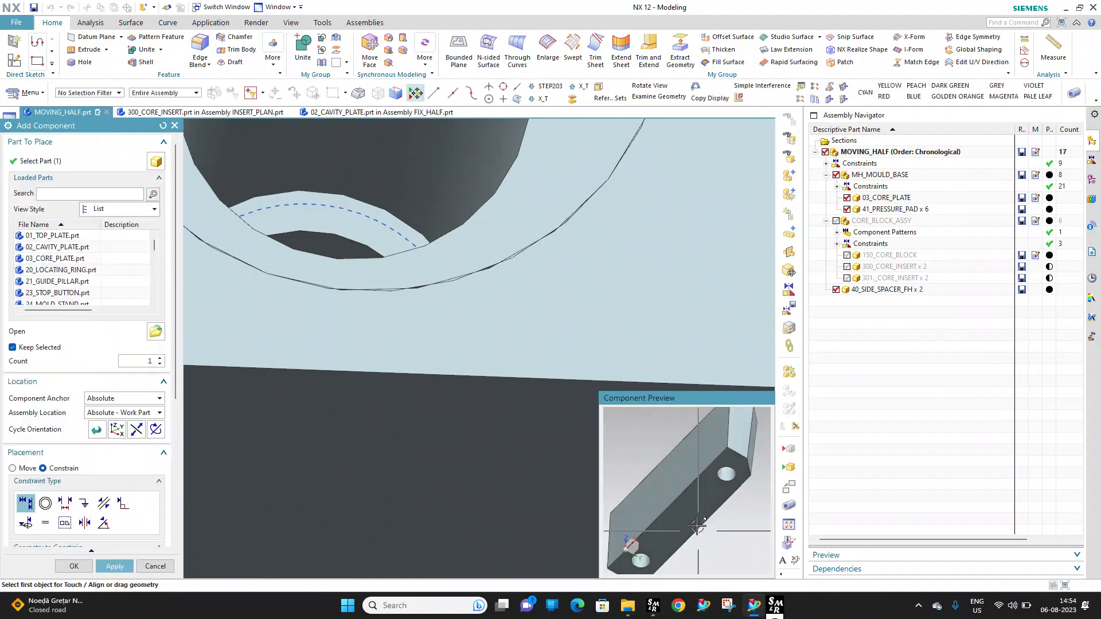
{"action": "left_click", "coordinate": [698, 526]}
{"action": "scroll", "coordinate": [402, 265], "scroll_direction": "up", "scroll_amount": 2}
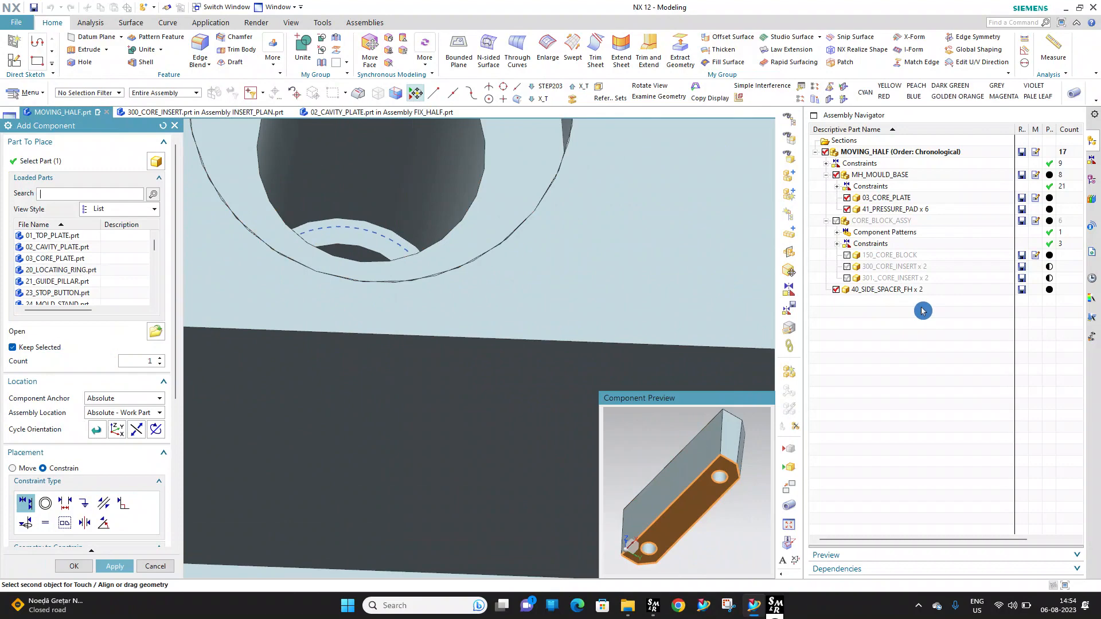
{"action": "key", "text": "Escape"}
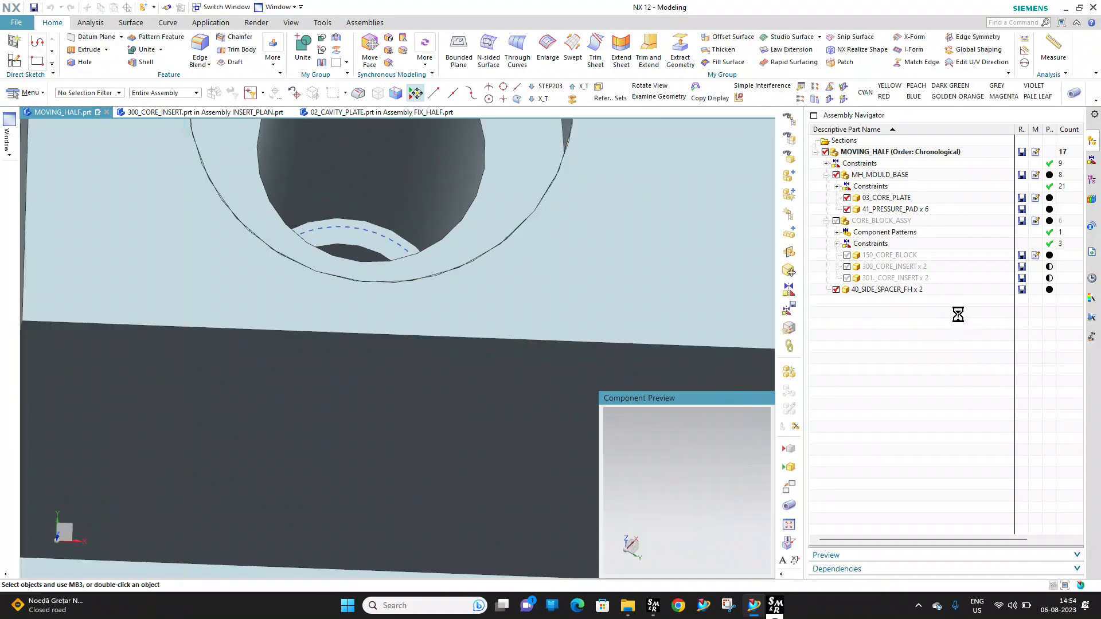
Delete the 40_SIDE_SPACER_FH component from MOVING_HALF
{"action": "scroll", "coordinate": [650, 300], "scroll_direction": "up", "scroll_amount": 3}
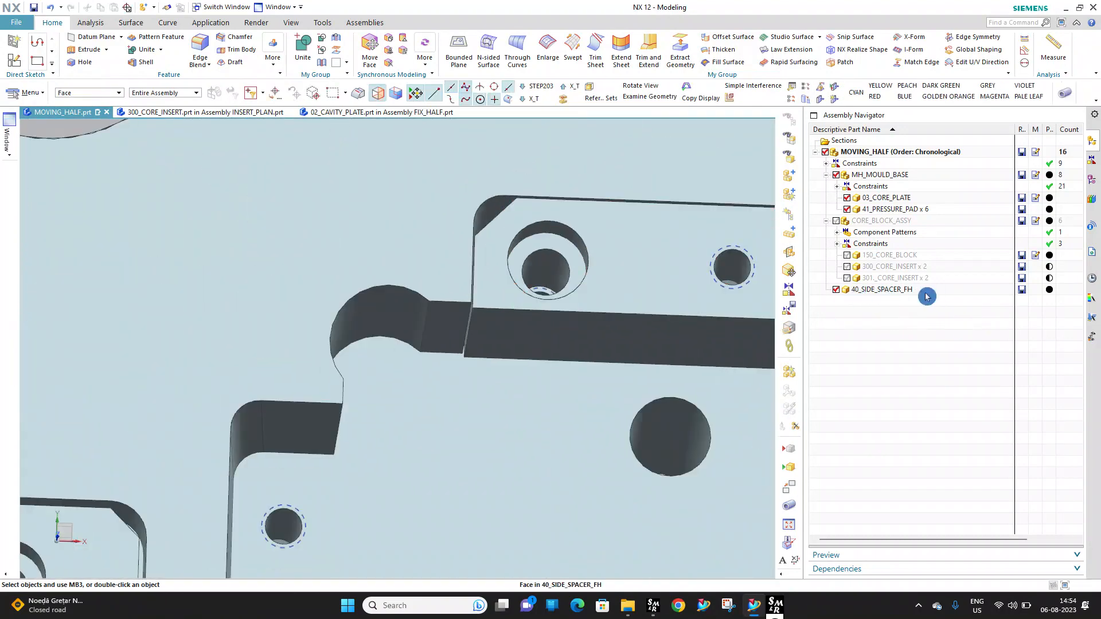
{"action": "left_click", "coordinate": [875, 290]}
{"action": "key", "text": "Delete"}
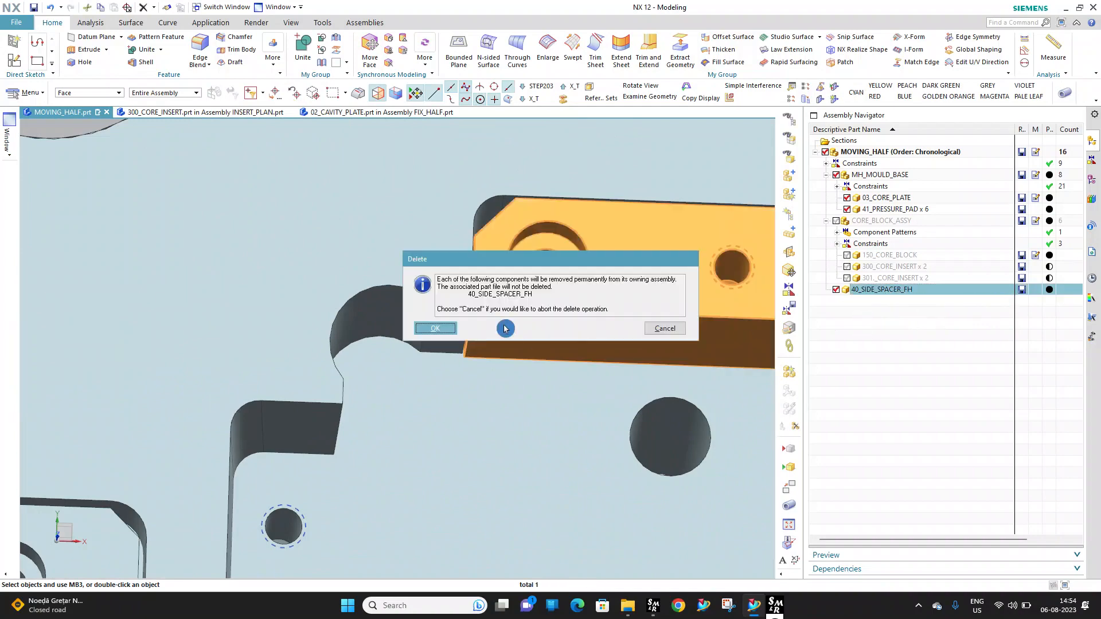
{"action": "left_click", "coordinate": [433, 329]}
{"action": "left_click", "coordinate": [455, 315]}
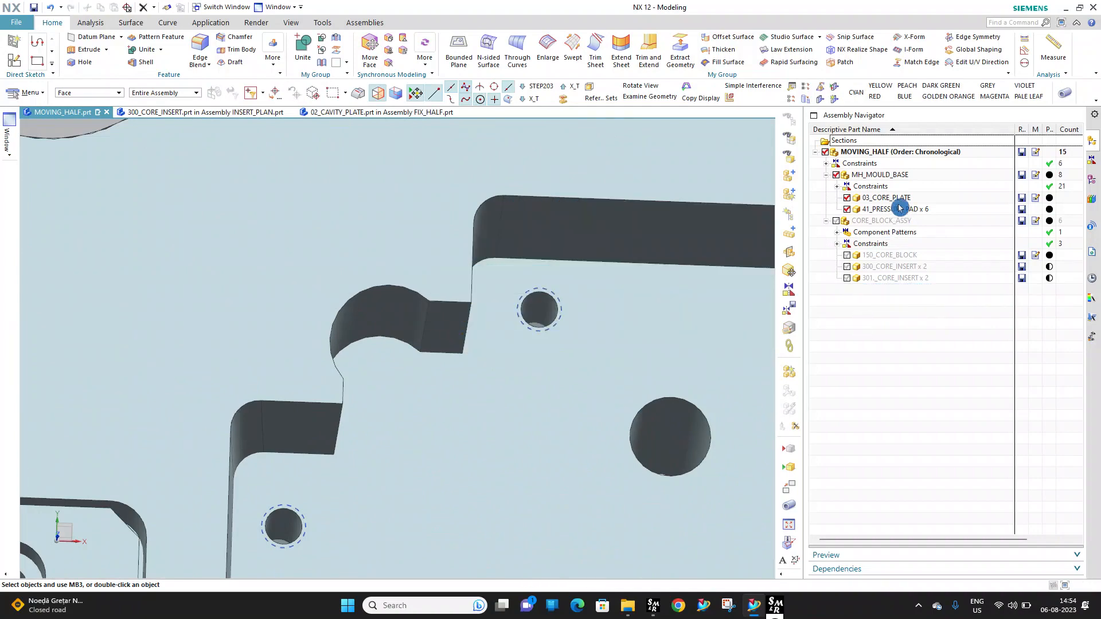
Make MH_MOULD_BASE the work part and load 40_SIDE_SPACER_FH from the PROCESS folder as the component to add
{"action": "double_click", "coordinate": [876, 176]}
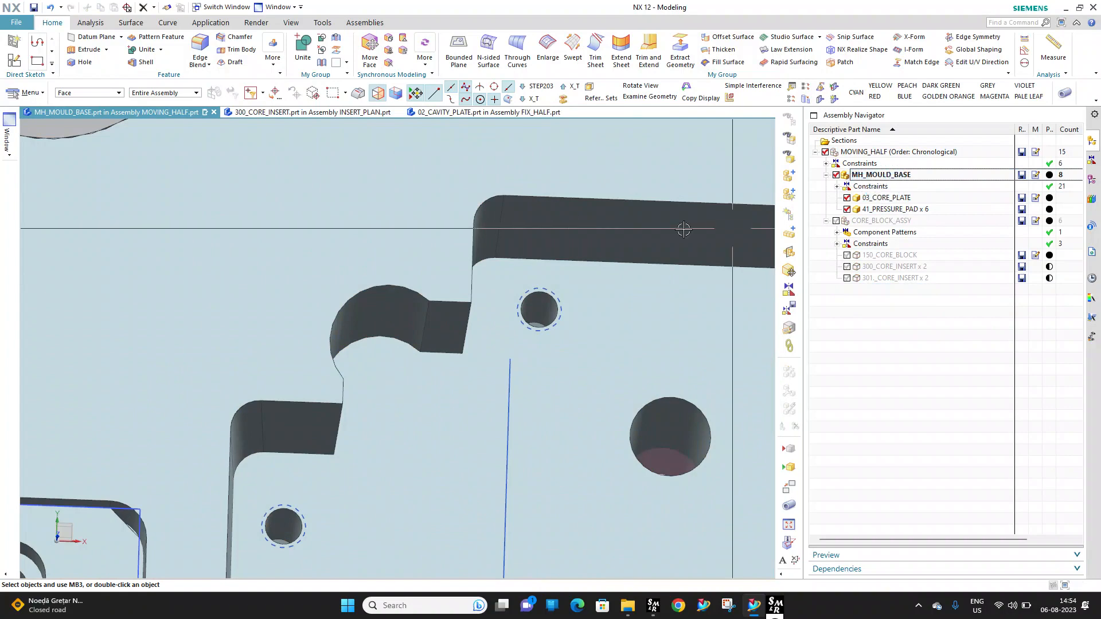
{"action": "scroll", "coordinate": [683, 230], "scroll_direction": "down", "scroll_amount": 4}
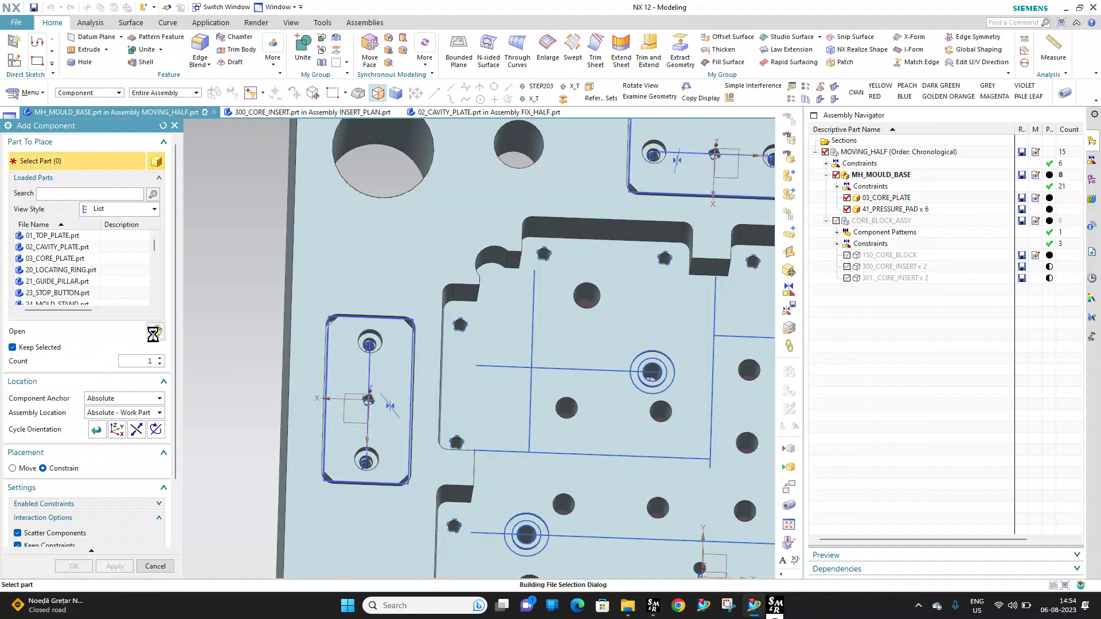
{"action": "left_click", "coordinate": [112, 316]}
{"action": "key", "text": "4"}
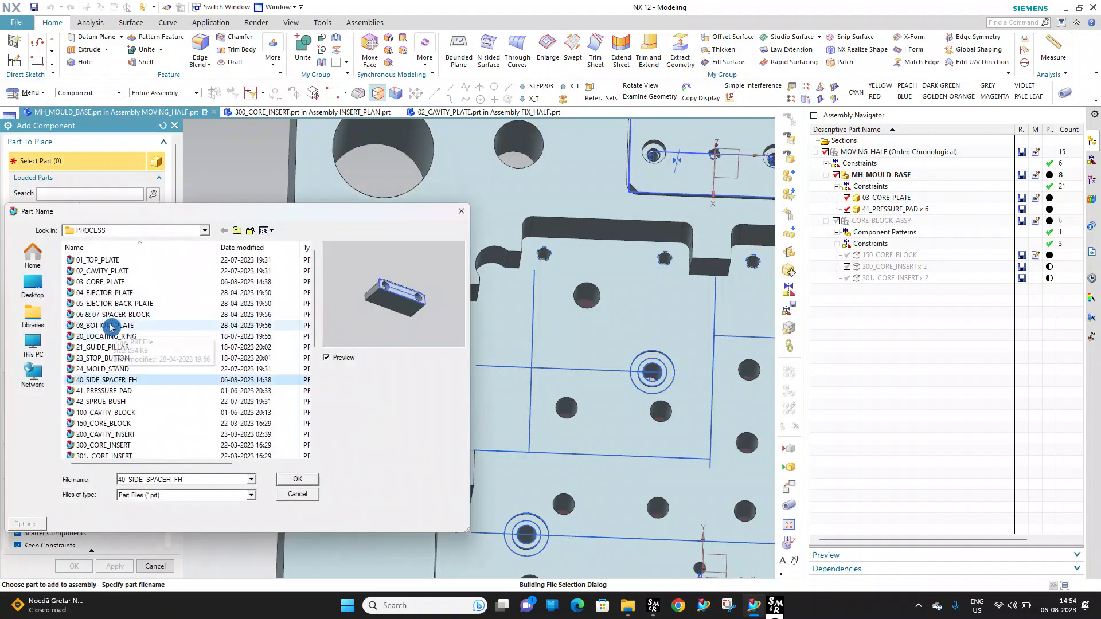
{"action": "left_click", "coordinate": [282, 477]}
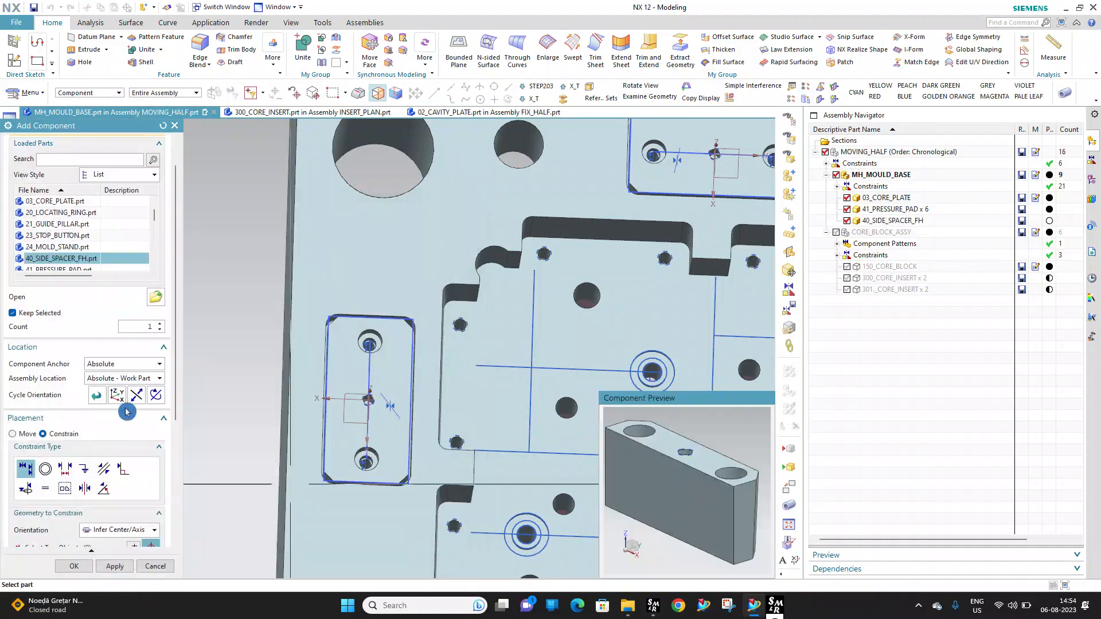
Constrain the bottom face of the 40_SIDE_SPACER_FH to the floor of the core plate's main pocket
{"action": "scroll", "coordinate": [147, 453], "scroll_direction": "down", "scroll_amount": 6}
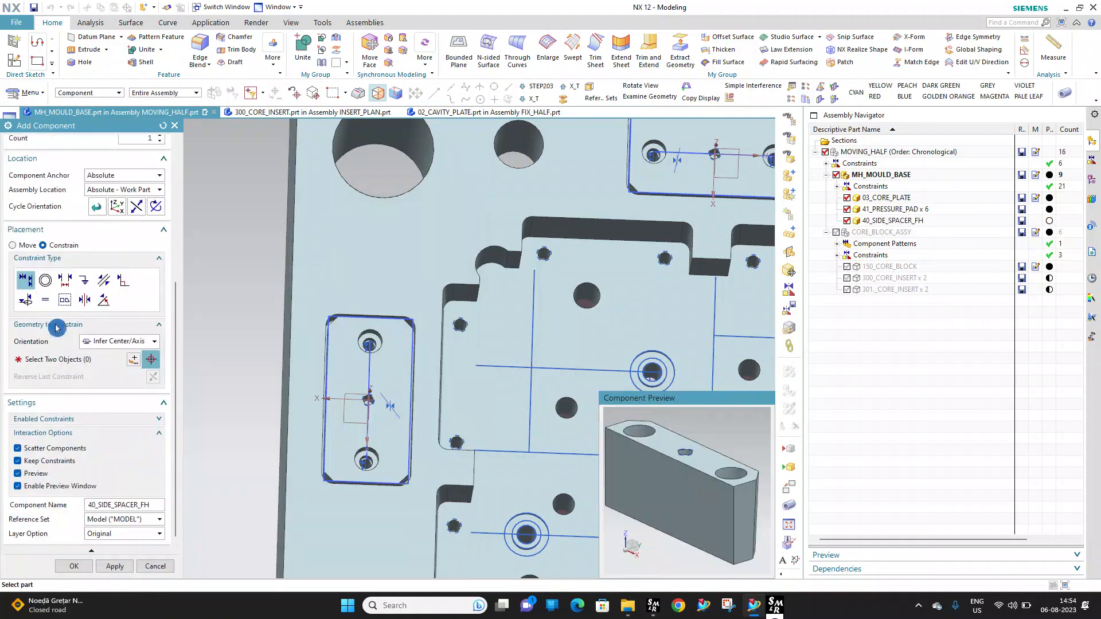
{"action": "left_click", "coordinate": [56, 327]}
{"action": "middle_click_drag", "start_coordinate": [671, 458], "coordinate": [671, 434]}
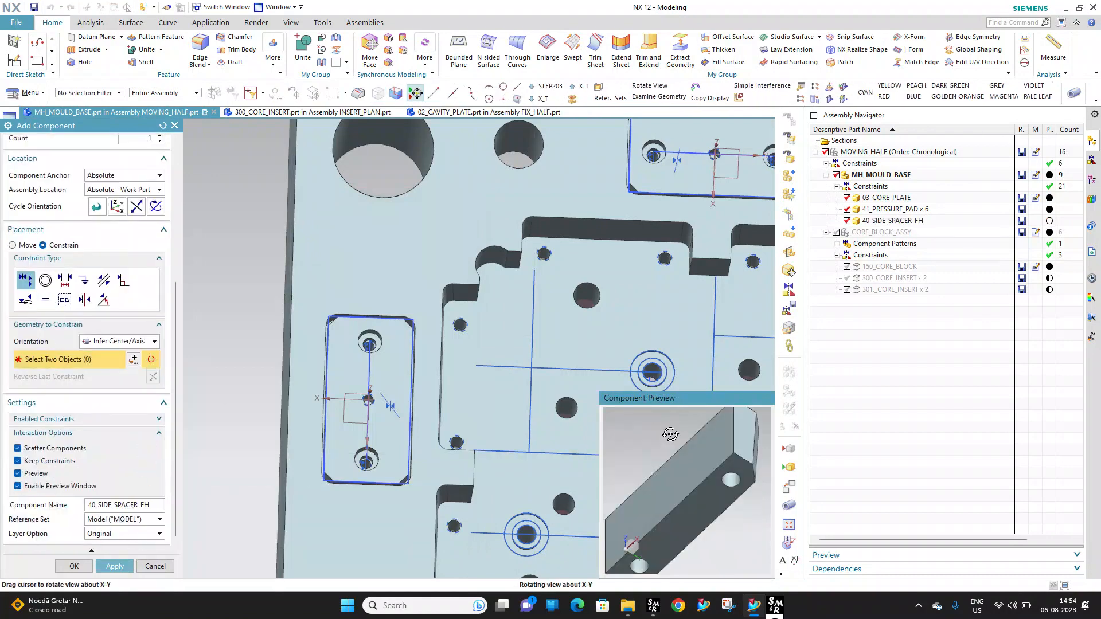
{"action": "left_click", "coordinate": [699, 508]}
{"action": "left_click", "coordinate": [647, 290]}
{"action": "scroll", "coordinate": [731, 495], "scroll_direction": "up", "scroll_amount": 2}
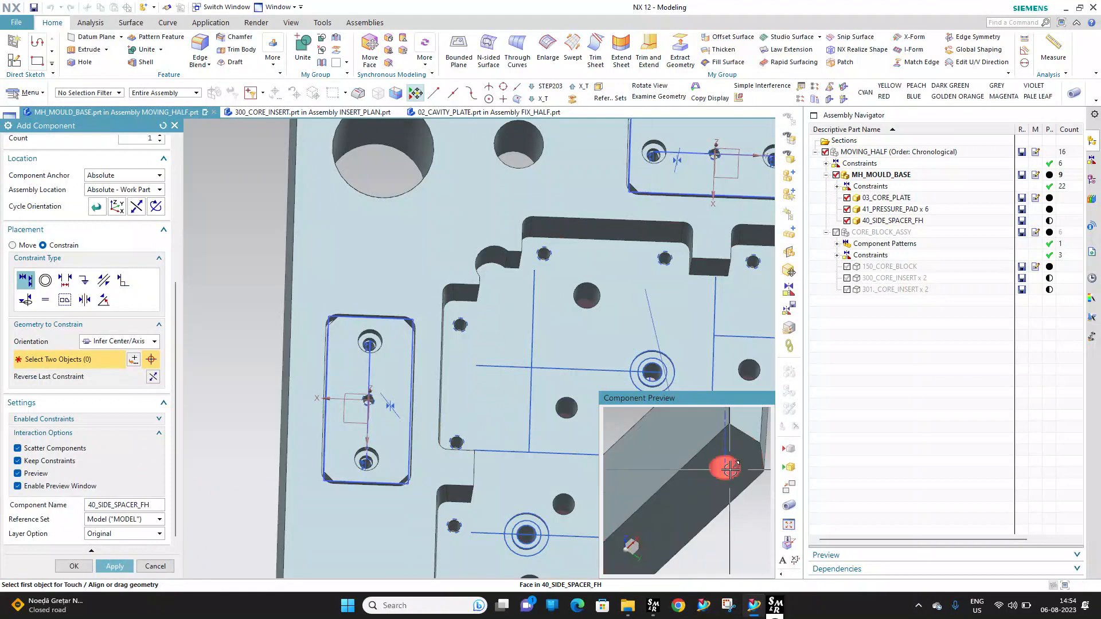
Align the spacer's two screw holes with the floor holes in the left recess of the pocket's upper wall and apply the placement
{"action": "left_click", "coordinate": [731, 469]}
{"action": "scroll", "coordinate": [665, 261], "scroll_direction": "up", "scroll_amount": 5}
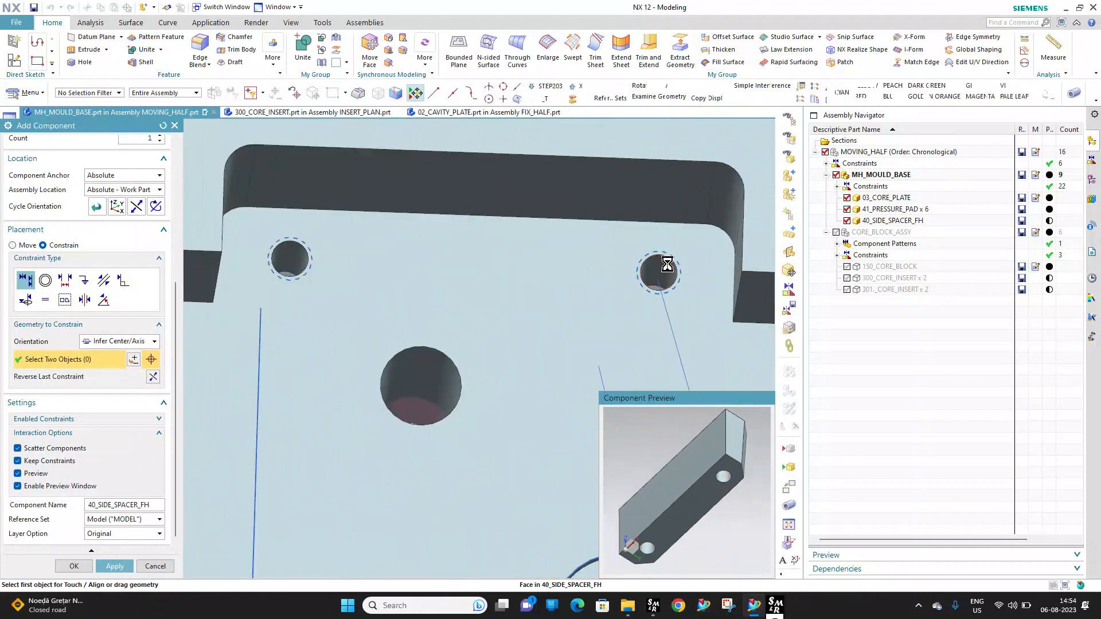
{"action": "scroll", "coordinate": [304, 224], "scroll_direction": "up", "scroll_amount": 4}
{"action": "left_click", "coordinate": [305, 223]}
{"action": "scroll", "coordinate": [278, 258], "scroll_direction": "up", "scroll_amount": 3}
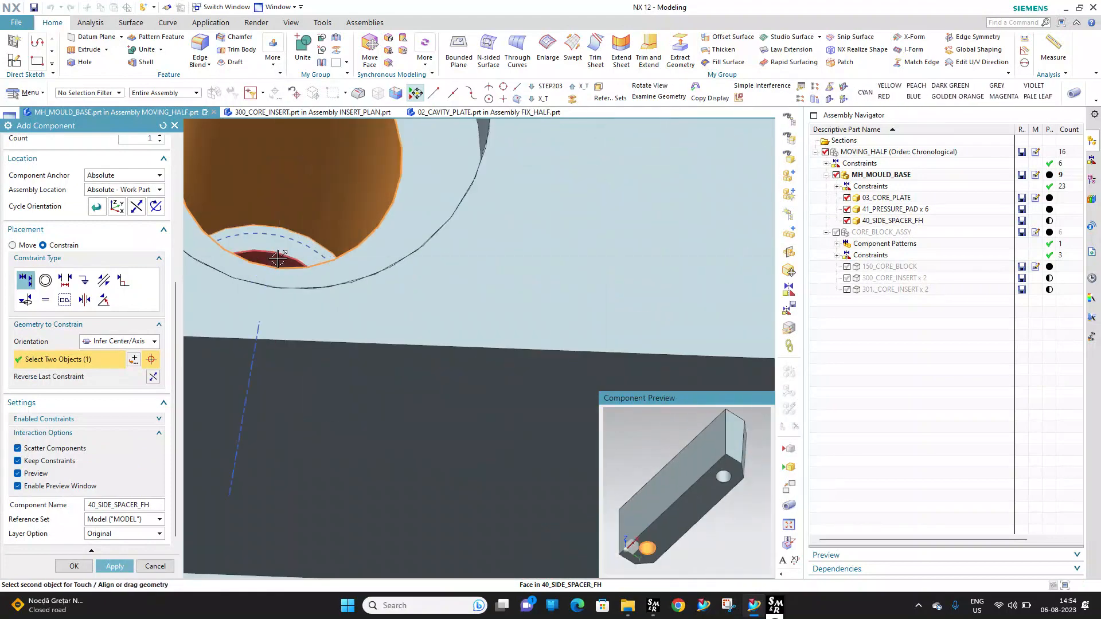
Constrain the bottom face of a second 40_SIDE_SPACER_FH to the main pocket floor
{"action": "middle_click_drag", "start_coordinate": [690, 519], "coordinate": [702, 488]}
{"action": "left_click", "coordinate": [701, 527]}
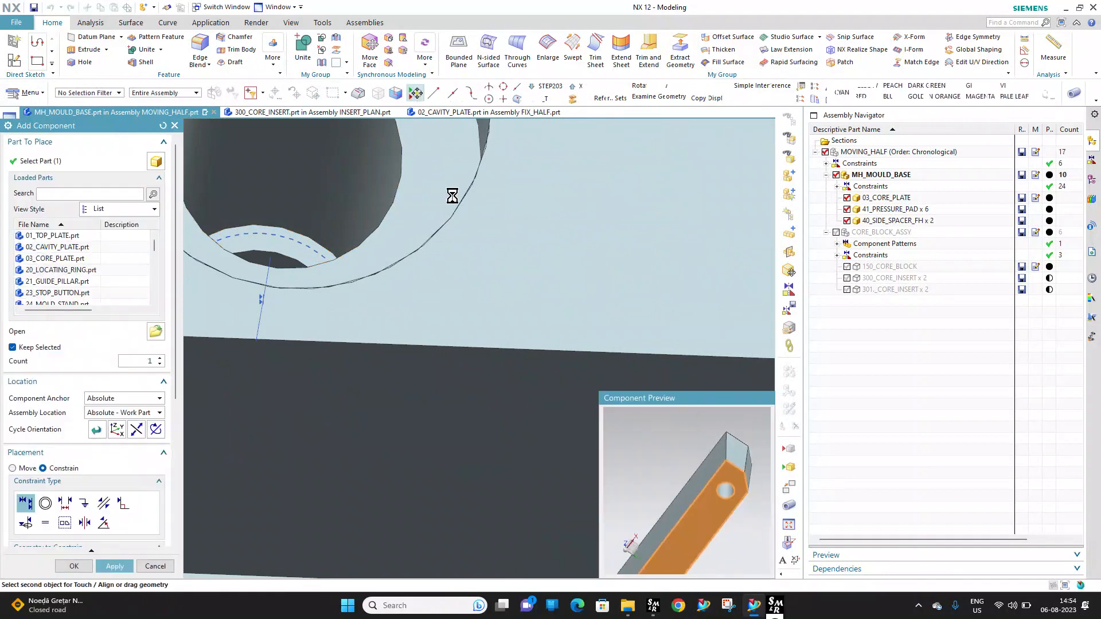
{"action": "scroll", "coordinate": [341, 210], "scroll_direction": "down", "scroll_amount": 8}
{"action": "left_click", "coordinate": [594, 223]}
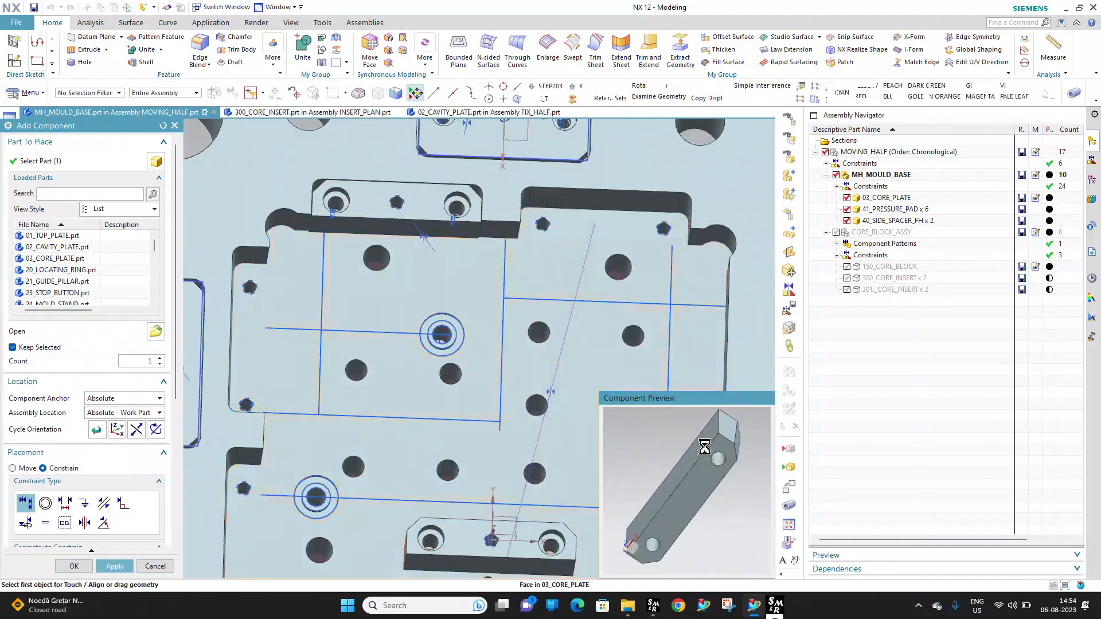
Align the second spacer's two screw holes with the floor holes in the next recess along the same wall and apply the placement
{"action": "left_click", "coordinate": [718, 459]}
{"action": "scroll", "coordinate": [666, 228], "scroll_direction": "up", "scroll_amount": 5}
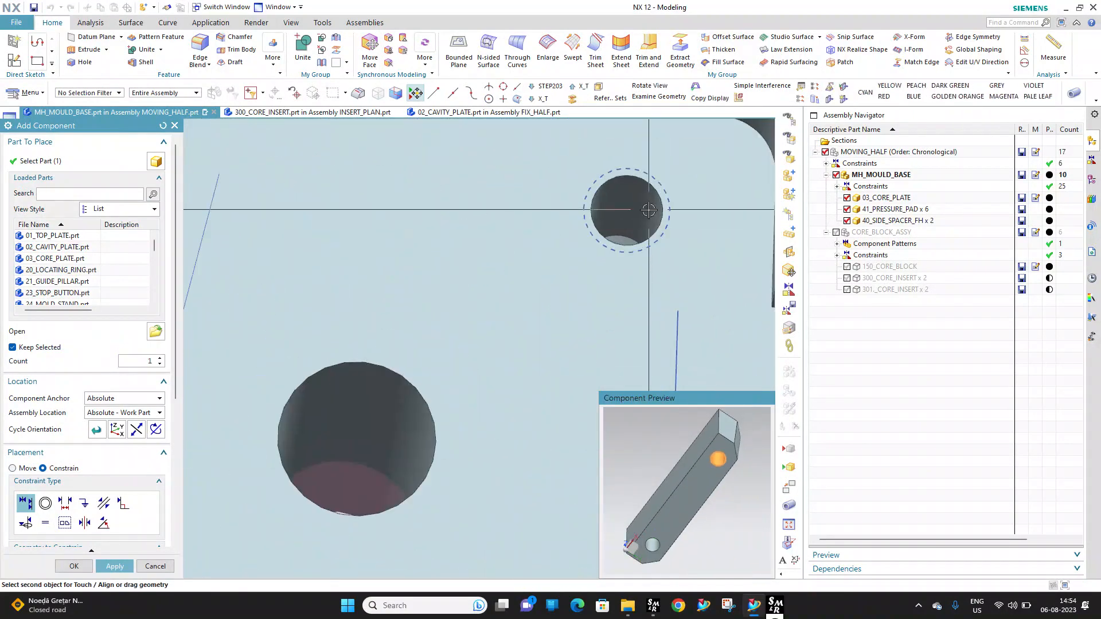
{"action": "left_click", "coordinate": [649, 210]}
{"action": "scroll", "coordinate": [410, 219], "scroll_direction": "down", "scroll_amount": 3}
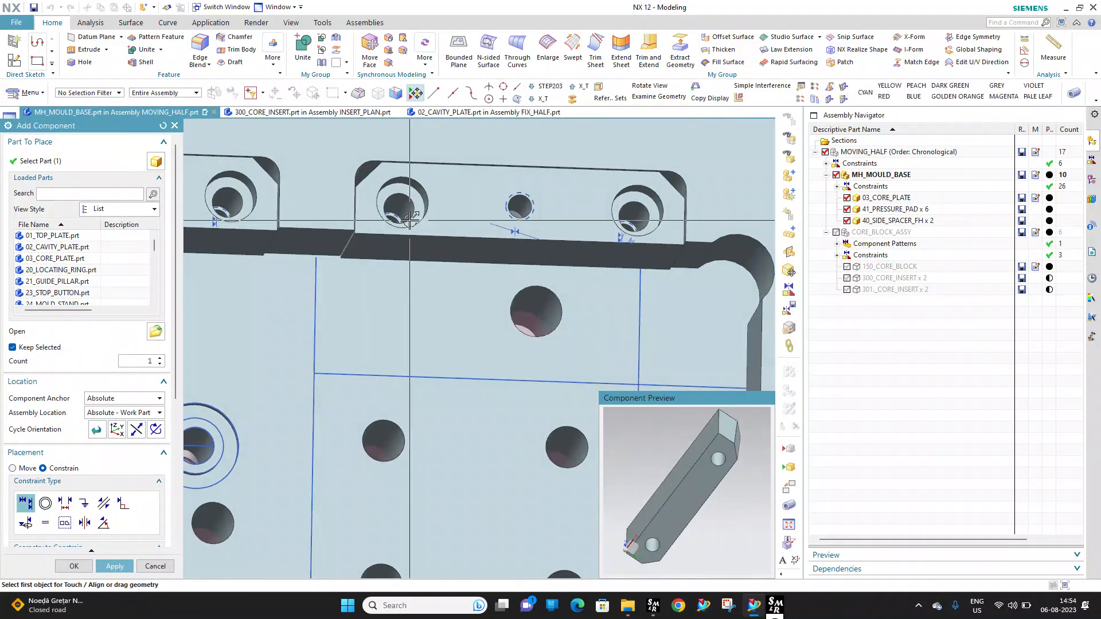
{"action": "scroll", "coordinate": [405, 198], "scroll_direction": "up", "scroll_amount": 3}
{"action": "left_click", "coordinate": [405, 198]}
{"action": "scroll", "coordinate": [404, 241], "scroll_direction": "up", "scroll_amount": 7}
{"action": "left_click", "coordinate": [404, 246]}
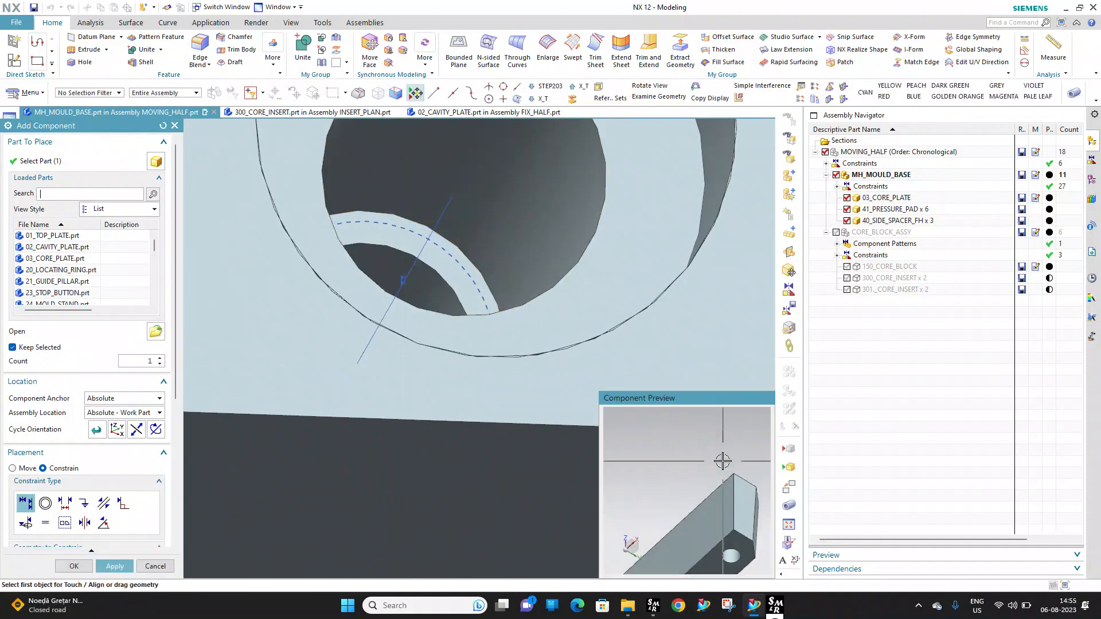
Constrain the bottom face of a third 40_SIDE_SPACER_FH to the main pocket floor beside the adjoining wall
{"action": "scroll", "coordinate": [723, 462], "scroll_direction": "up", "scroll_amount": 3}
{"action": "left_click", "coordinate": [717, 501]}
{"action": "scroll", "coordinate": [543, 298], "scroll_direction": "down", "scroll_amount": 5}
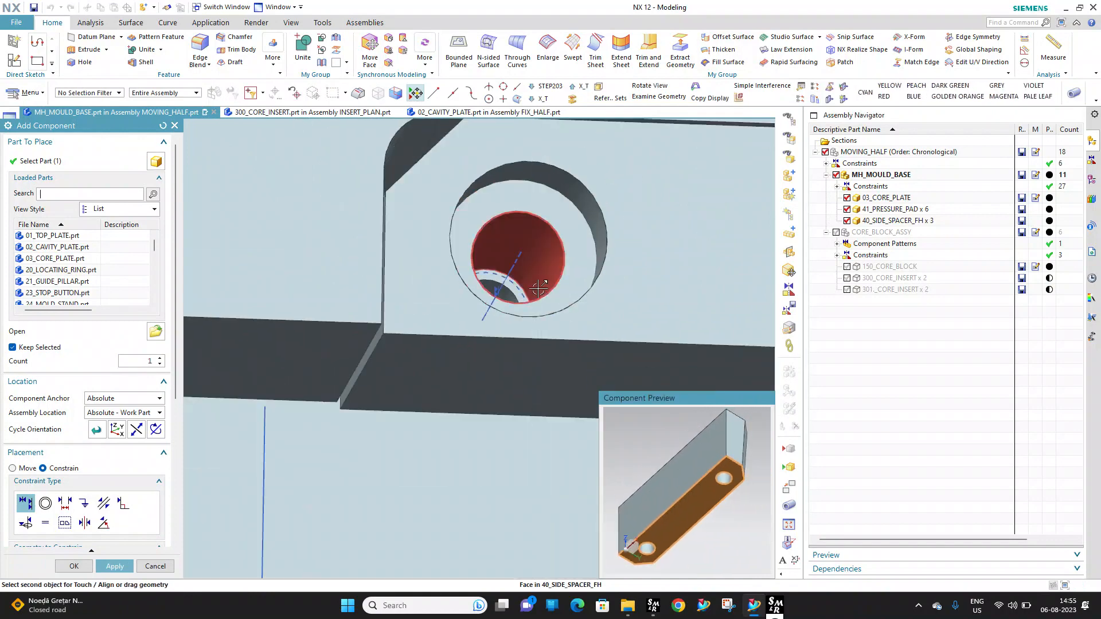
{"action": "scroll", "coordinate": [539, 288], "scroll_direction": "down", "scroll_amount": 5}
{"action": "mouse_move", "coordinate": [539, 288]}
{"action": "middle_mouse_down"}
{"action": "mouse_move", "coordinate": [484, 264]}
{"action": "mouse_move", "coordinate": [542, 269]}
{"action": "middle_mouse_up"}
{"action": "scroll", "coordinate": [607, 275], "scroll_direction": "up", "scroll_amount": 3}
{"action": "left_click", "coordinate": [610, 275]}
Align the third spacer's two screw holes with the floor holes in the adjoining wall's recess nearest the placed spacers and apply the placement
{"action": "scroll", "coordinate": [725, 482], "scroll_direction": "up", "scroll_amount": 4}
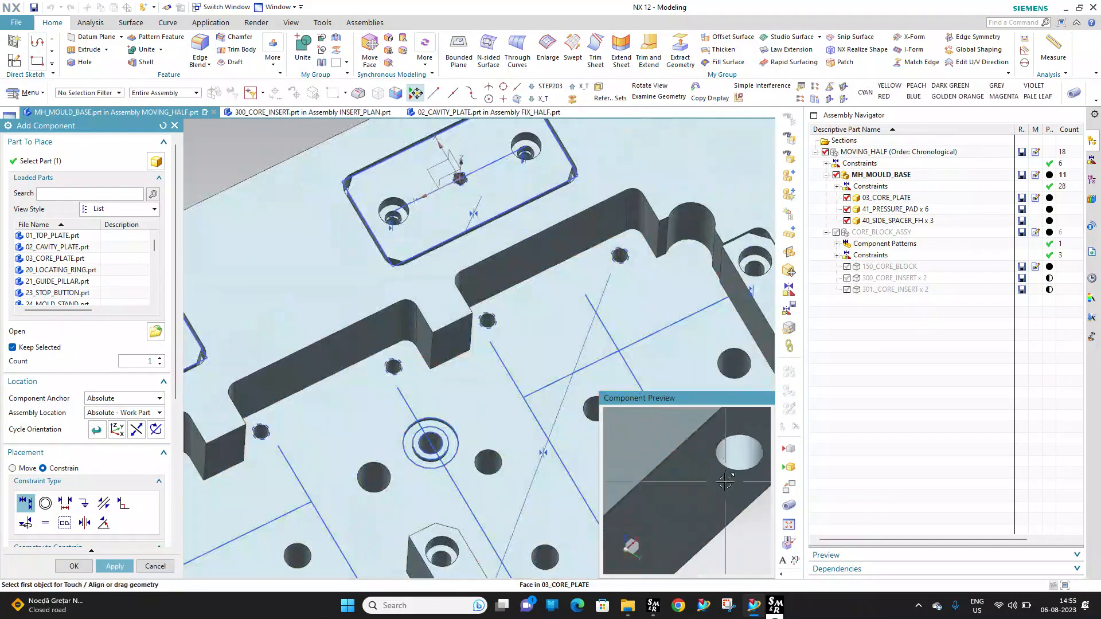
{"action": "scroll", "coordinate": [725, 483], "scroll_direction": "up", "scroll_amount": 2}
{"action": "left_click", "coordinate": [745, 452]}
{"action": "scroll", "coordinate": [621, 258], "scroll_direction": "up", "scroll_amount": 7}
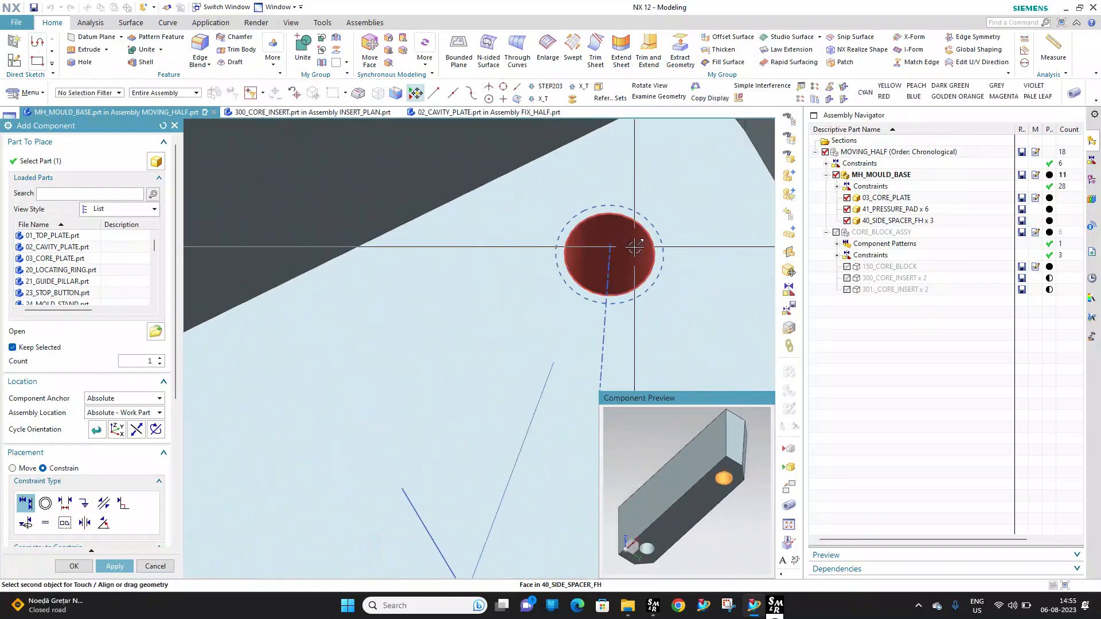
{"action": "left_click", "coordinate": [635, 247]}
{"action": "scroll", "coordinate": [707, 465], "scroll_direction": "down", "scroll_amount": 4}
{"action": "scroll", "coordinate": [694, 549], "scroll_direction": "up", "scroll_amount": 4}
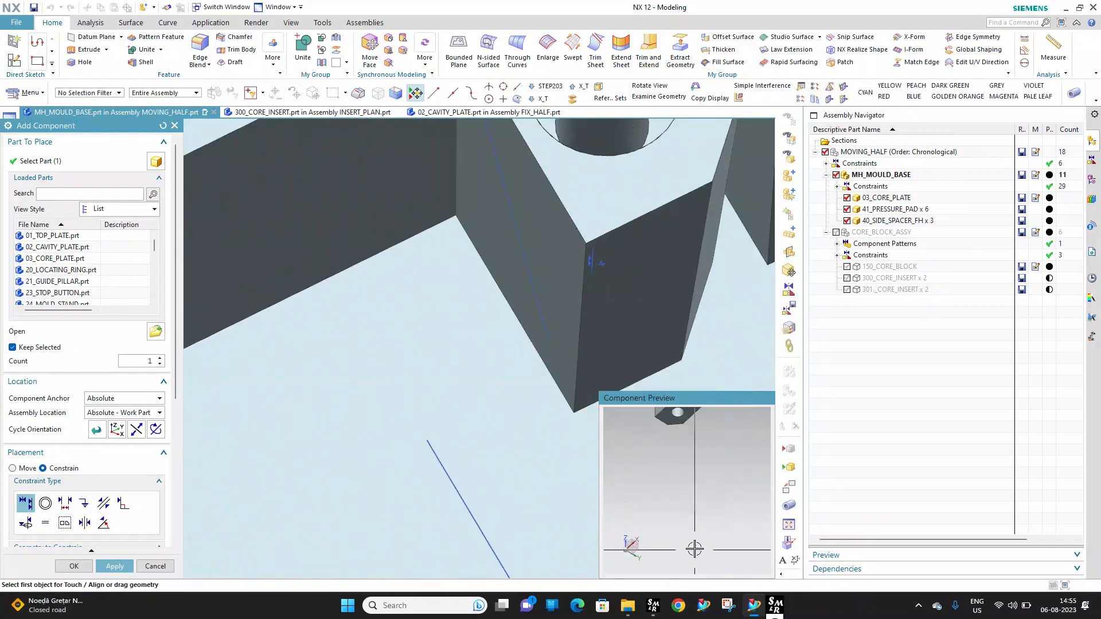
{"action": "scroll", "coordinate": [711, 487], "scroll_direction": "up", "scroll_amount": 4}
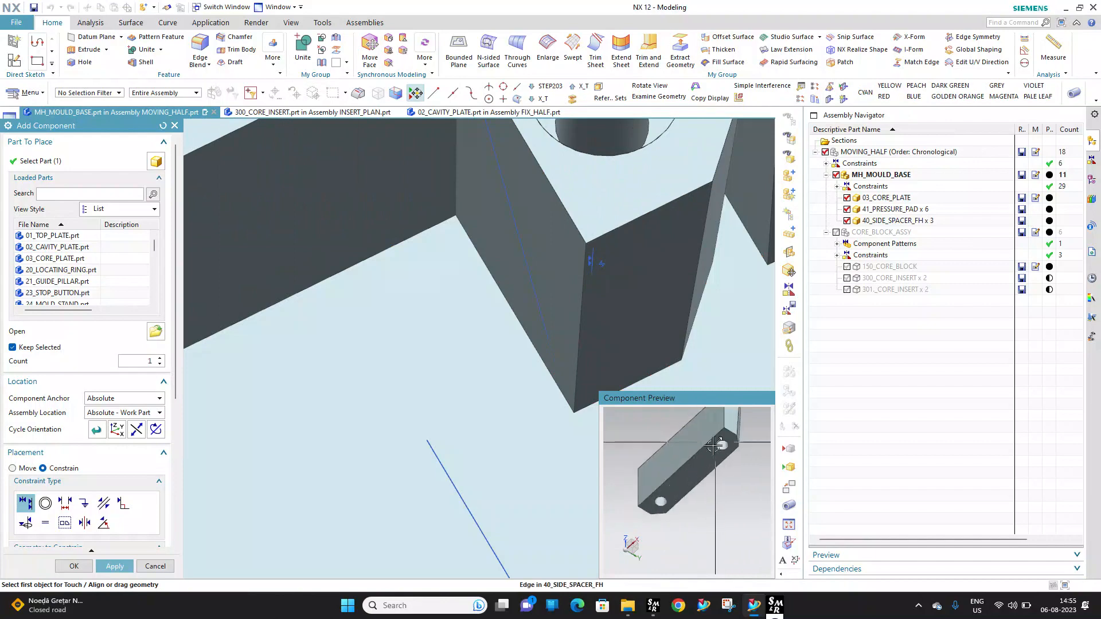
{"action": "middle_click_drag", "start_coordinate": [667, 496], "coordinate": [680, 514]}
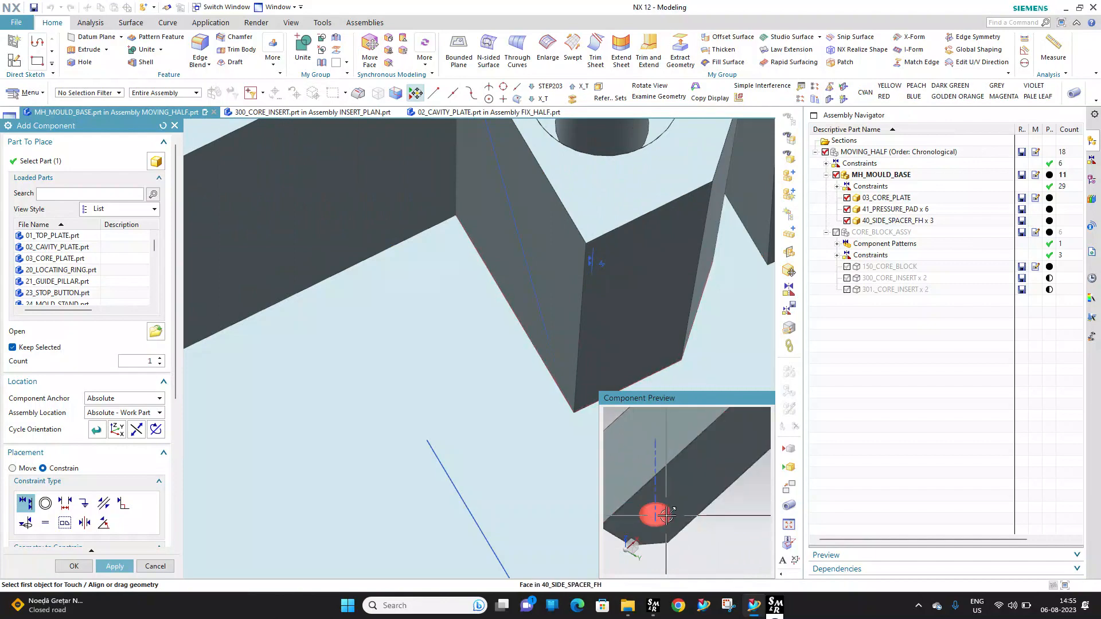
{"action": "scroll", "coordinate": [305, 322], "scroll_direction": "down", "scroll_amount": 3}
{"action": "scroll", "coordinate": [256, 401], "scroll_direction": "up", "scroll_amount": 5}
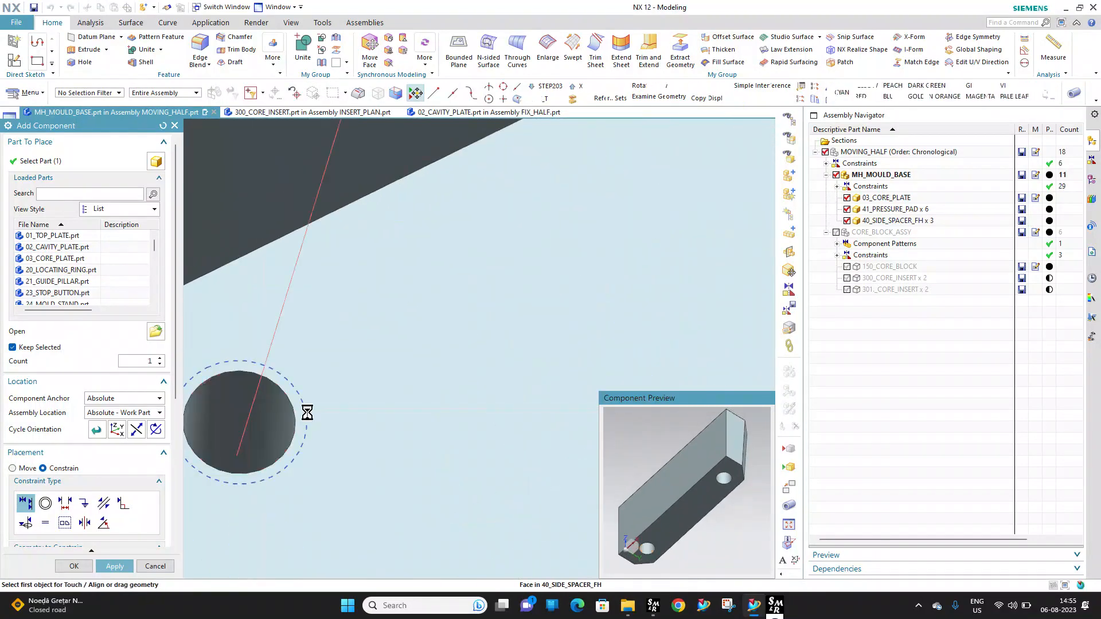
{"action": "left_click", "coordinate": [128, 567]}
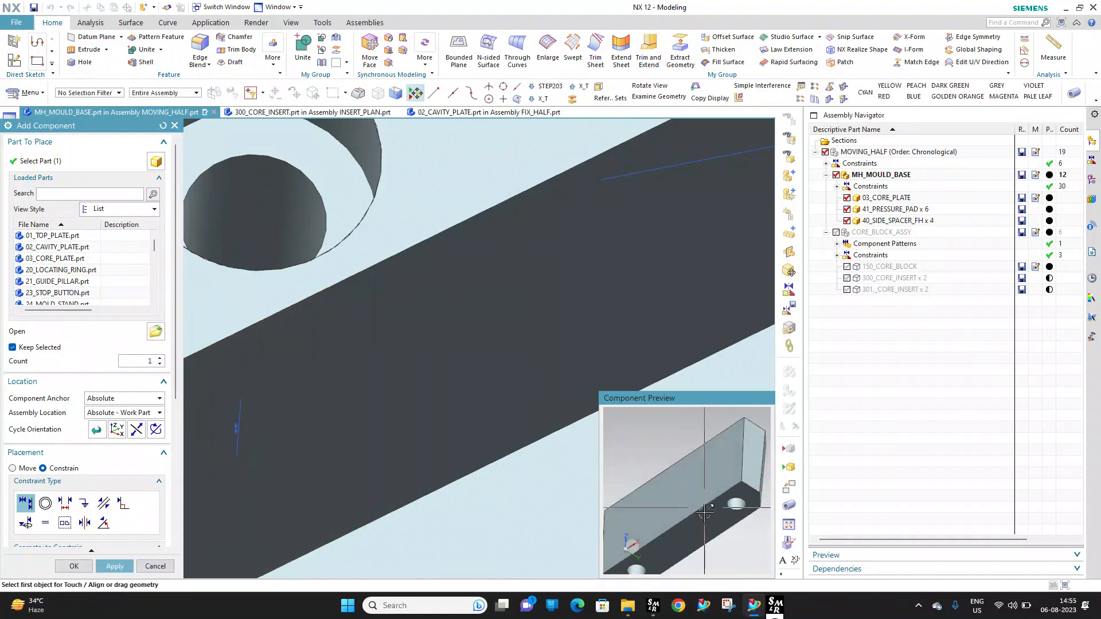
Constrain the bottom face of a fourth 40_SIDE_SPACER_FH to the pocket floor near the adjoining wall's middle recess
{"action": "scroll", "coordinate": [570, 216], "scroll_direction": "down", "scroll_amount": 10}
{"action": "scroll", "coordinate": [489, 282], "scroll_direction": "up", "scroll_amount": 3}
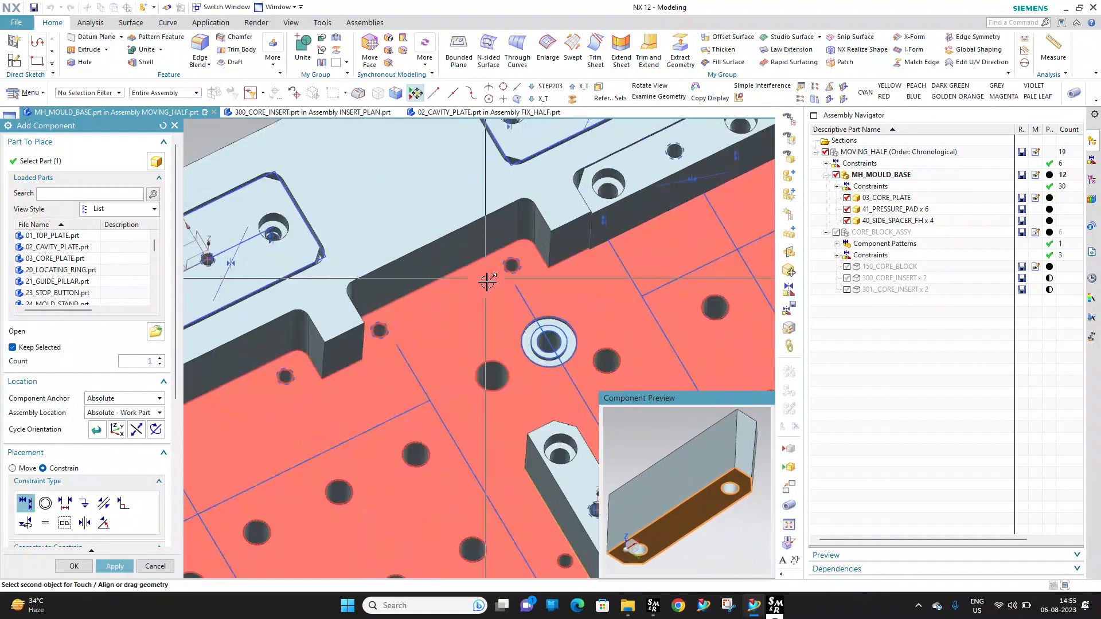
{"action": "left_click", "coordinate": [487, 280]}
{"action": "scroll", "coordinate": [748, 498], "scroll_direction": "up", "scroll_amount": 6}
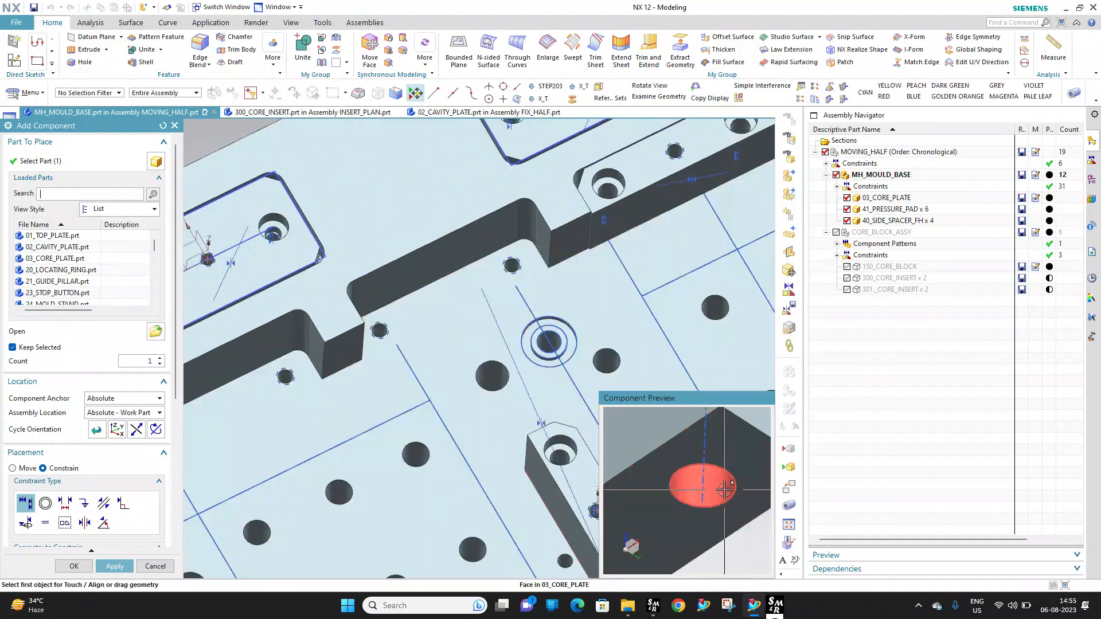
Align the fourth spacer's two screw holes with the floor holes in the adjoining wall's middle recess and apply the placement
{"action": "left_click", "coordinate": [724, 490]}
{"action": "scroll", "coordinate": [728, 490], "scroll_direction": "down", "scroll_amount": 4}
{"action": "scroll", "coordinate": [525, 268], "scroll_direction": "up", "scroll_amount": 8}
{"action": "left_click", "coordinate": [494, 257]}
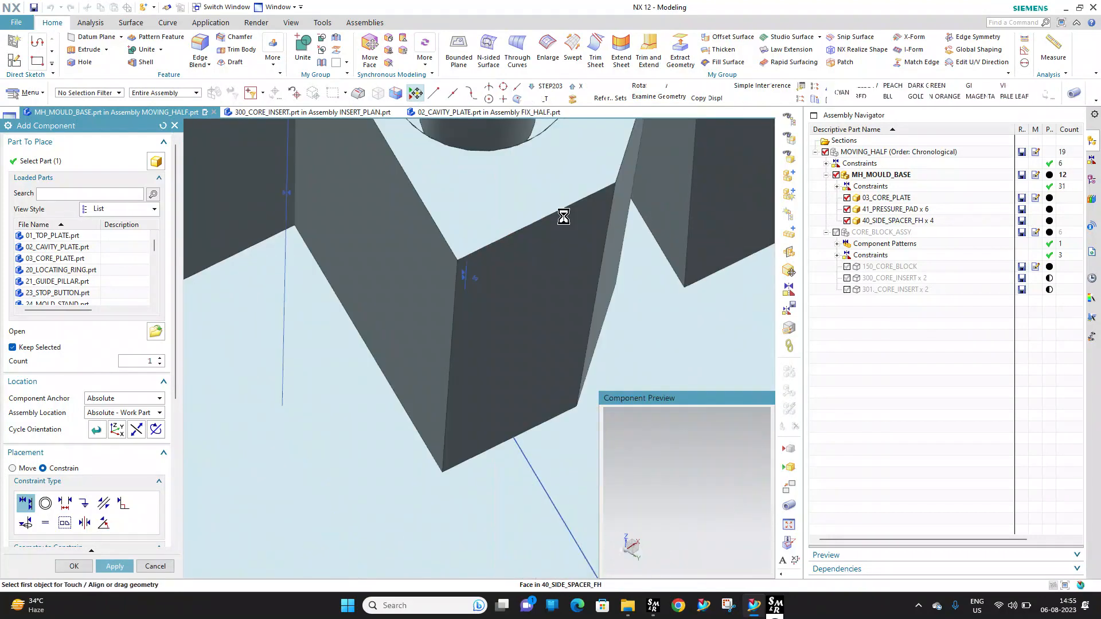
{"action": "scroll", "coordinate": [586, 273], "scroll_direction": "down", "scroll_amount": 1}
{"action": "scroll", "coordinate": [717, 488], "scroll_direction": "up", "scroll_amount": 6}
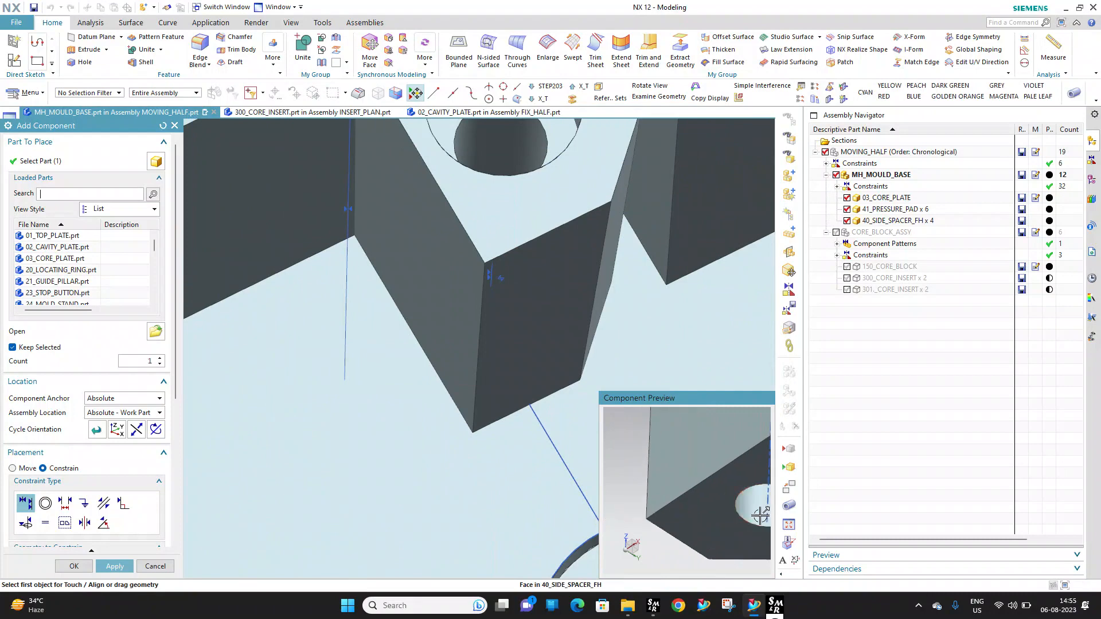
{"action": "left_click", "coordinate": [718, 513]}
{"action": "scroll", "coordinate": [714, 474], "scroll_direction": "down", "scroll_amount": 4}
{"action": "scroll", "coordinate": [494, 234], "scroll_direction": "down", "scroll_amount": 5}
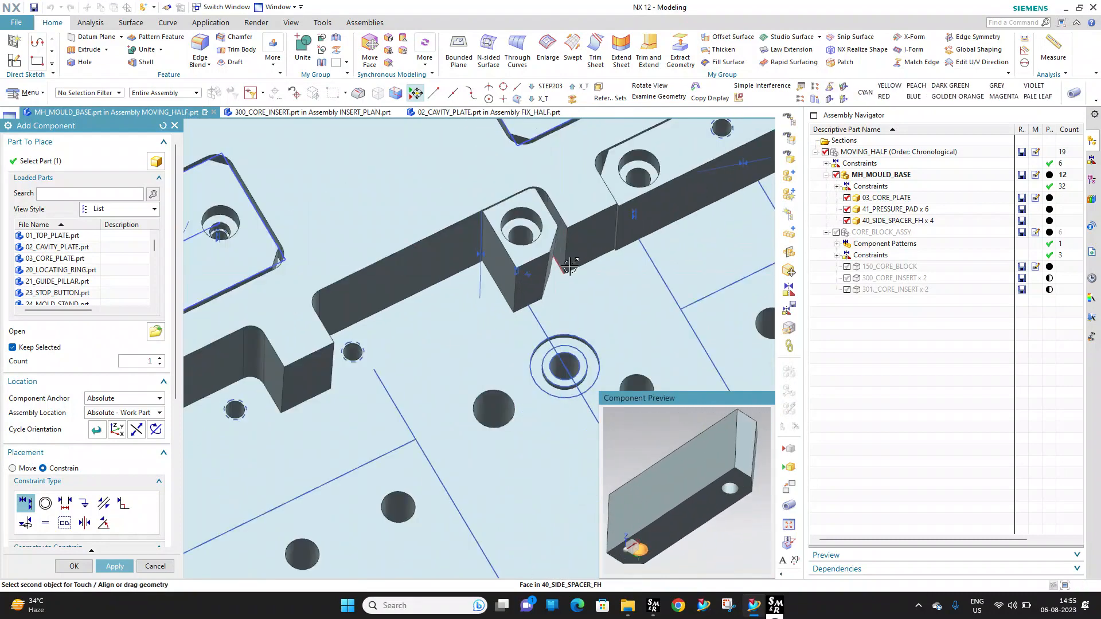
{"action": "scroll", "coordinate": [486, 298], "scroll_direction": "up", "scroll_amount": 3}
{"action": "scroll", "coordinate": [325, 390], "scroll_direction": "up", "scroll_amount": 4}
{"action": "left_click", "coordinate": [351, 361]}
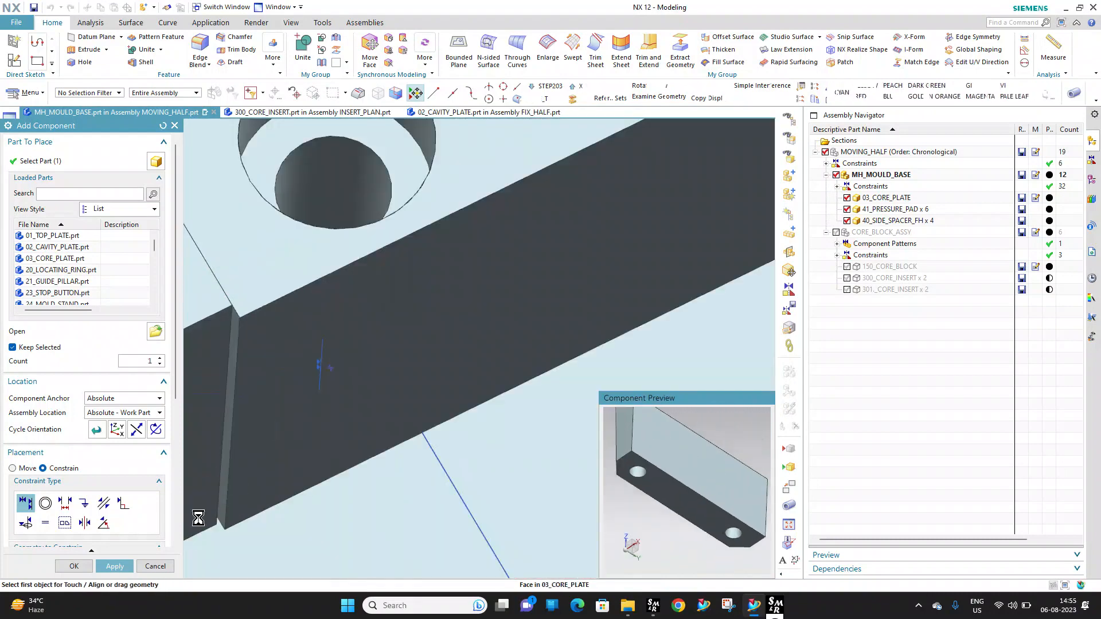
{"action": "left_click", "coordinate": [106, 568]}
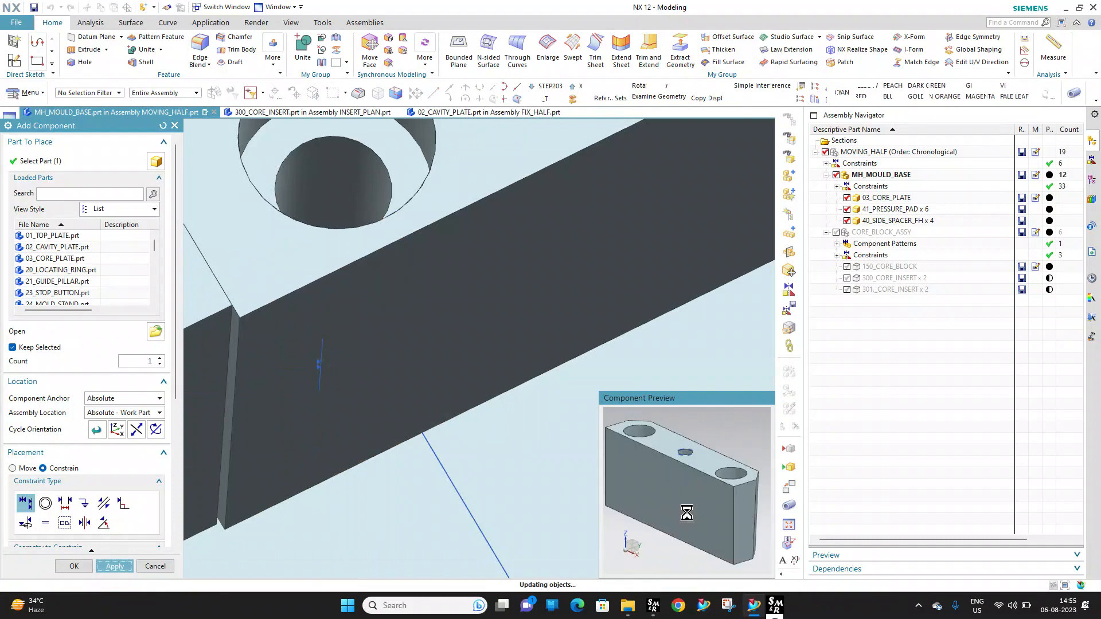
Constrain the bottom face of a fifth 40_SIDE_SPACER_FH to the pocket floor near the wall's last empty recess
{"action": "middle_click_drag", "start_coordinate": [680, 479], "coordinate": [689, 462]}
{"action": "scroll", "coordinate": [686, 518], "scroll_direction": "down", "scroll_amount": 2}
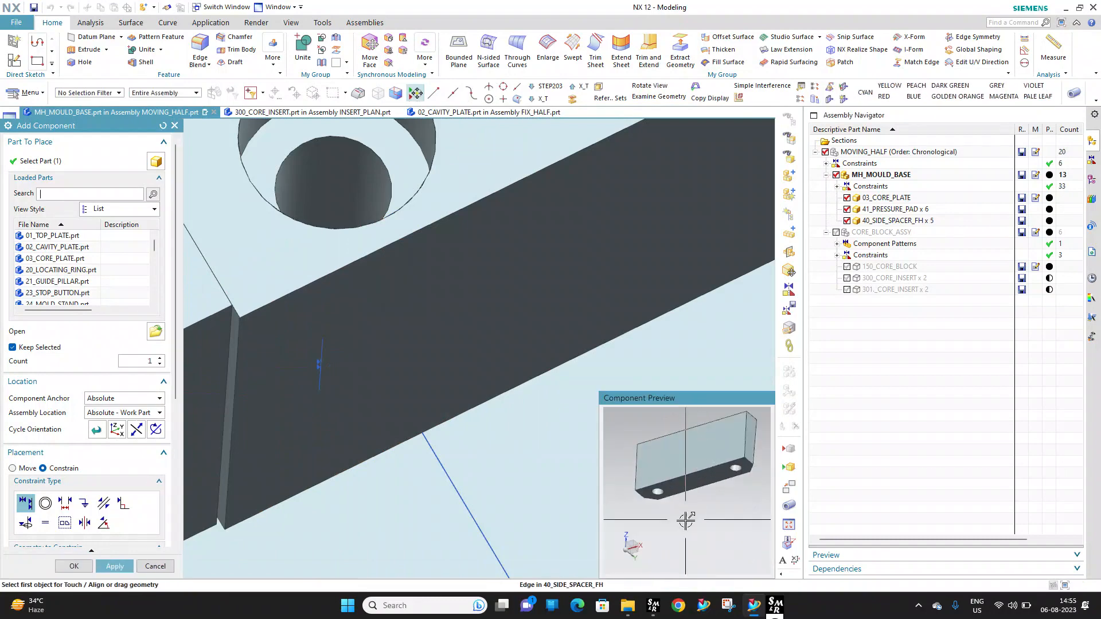
{"action": "scroll", "coordinate": [692, 483], "scroll_direction": "up", "scroll_amount": 3}
{"action": "left_click", "coordinate": [693, 461]}
{"action": "scroll", "coordinate": [574, 304], "scroll_direction": "down", "scroll_amount": 4}
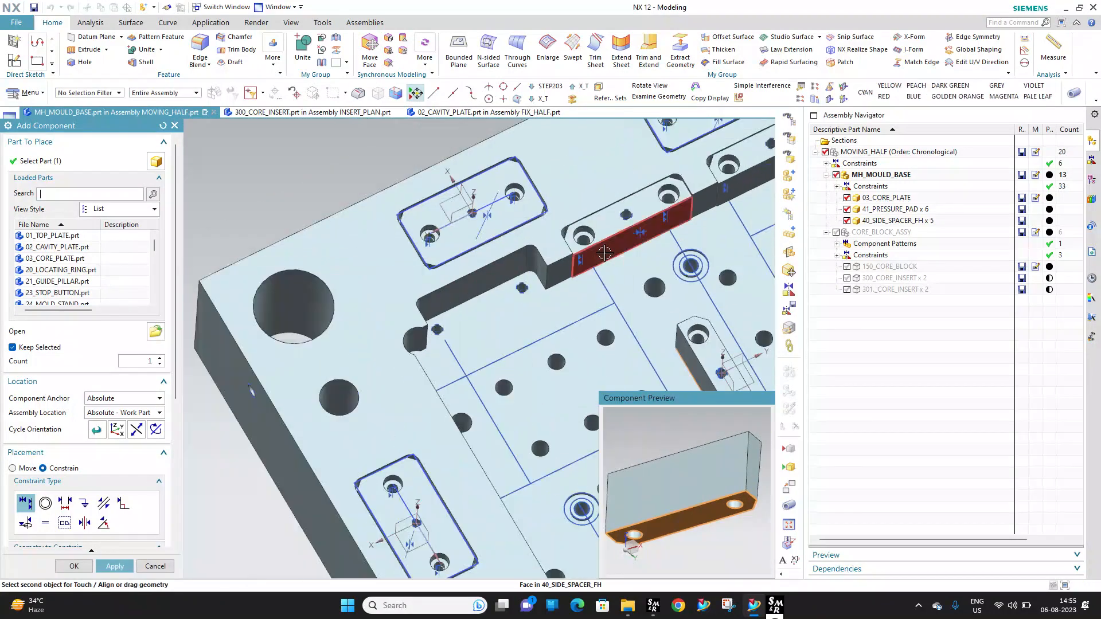
{"action": "scroll", "coordinate": [563, 300], "scroll_direction": "up", "scroll_amount": 3}
{"action": "scroll", "coordinate": [533, 297], "scroll_direction": "up", "scroll_amount": 2}
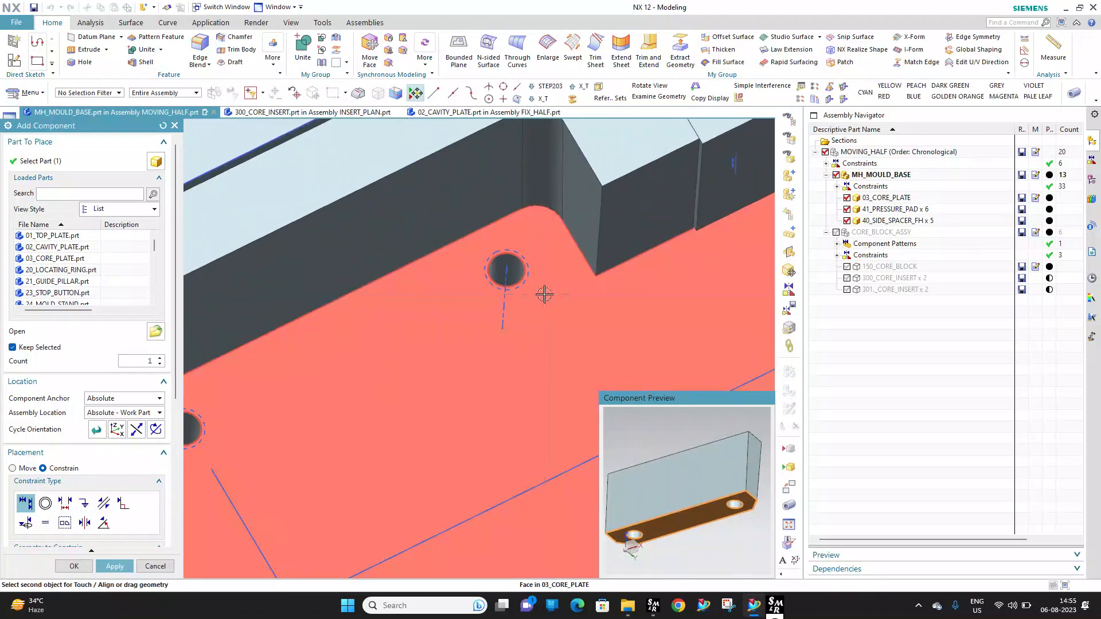
{"action": "left_click", "coordinate": [544, 294]}
Align the fifth spacer's two screw holes with the floor holes in the wall's last recess and finish adding components
{"action": "scroll", "coordinate": [741, 510], "scroll_direction": "up", "scroll_amount": 5}
{"action": "left_click", "coordinate": [742, 511]}
{"action": "scroll", "coordinate": [516, 261], "scroll_direction": "up", "scroll_amount": 2}
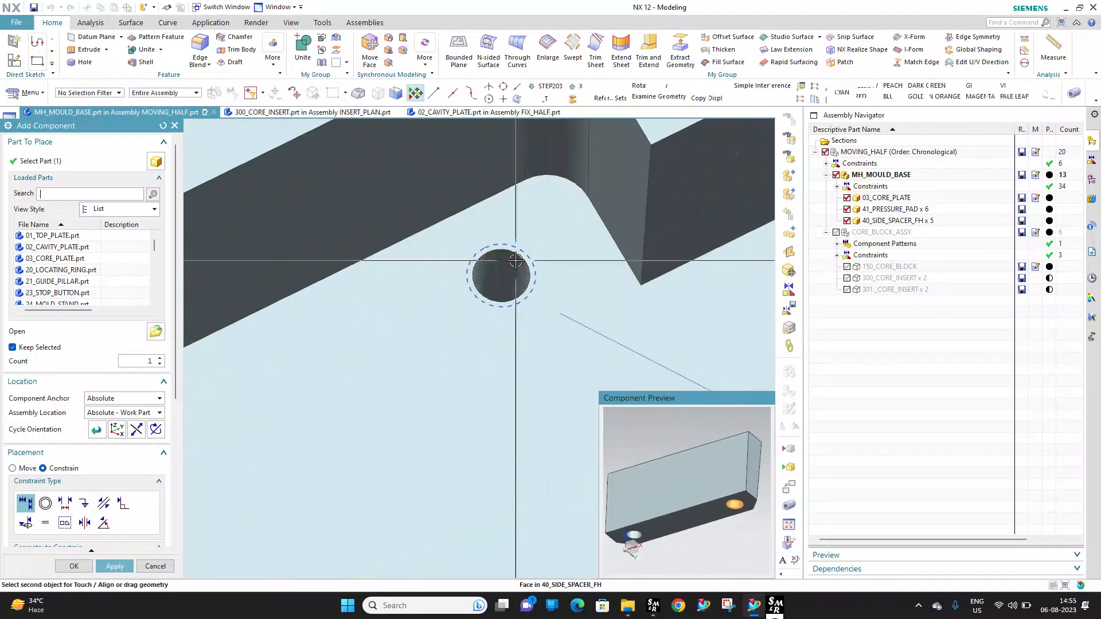
{"action": "left_click", "coordinate": [516, 261]}
{"action": "scroll", "coordinate": [669, 539], "scroll_direction": "up", "scroll_amount": 3}
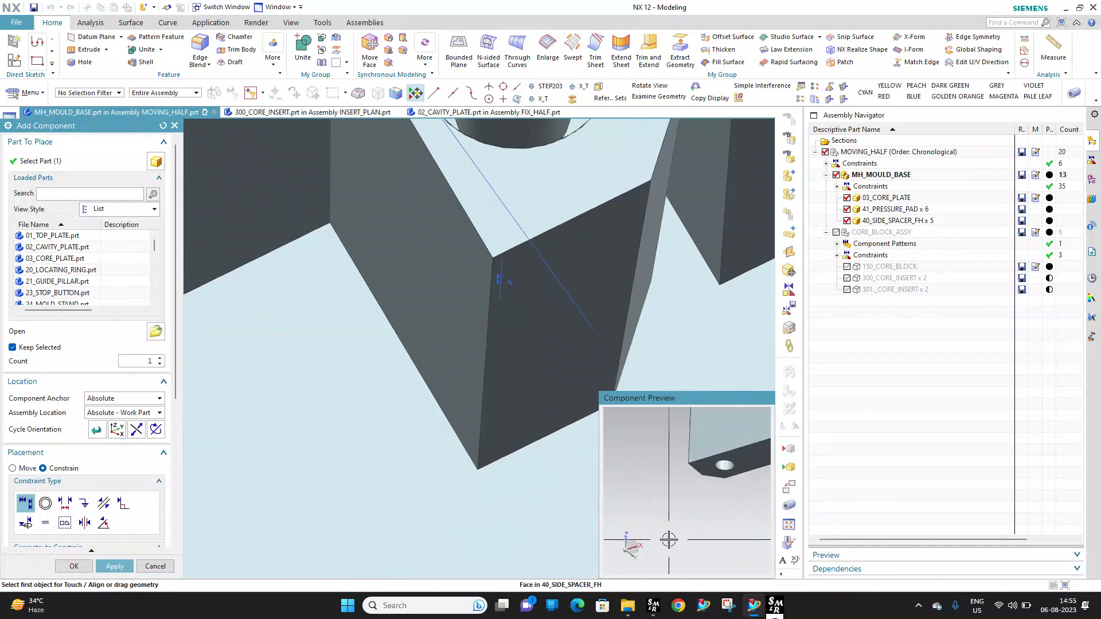
{"action": "scroll", "coordinate": [743, 455], "scroll_direction": "up", "scroll_amount": 4}
{"action": "left_click", "coordinate": [757, 429]}
{"action": "scroll", "coordinate": [505, 320], "scroll_direction": "down", "scroll_amount": 3}
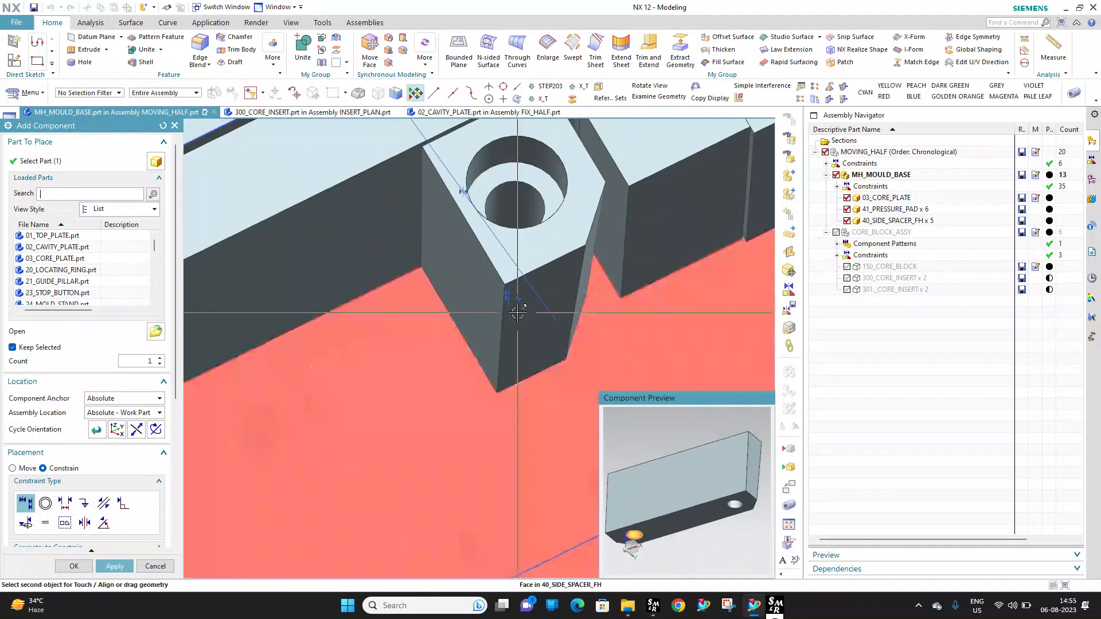
{"action": "scroll", "coordinate": [396, 384], "scroll_direction": "up", "scroll_amount": 5}
{"action": "left_click", "coordinate": [411, 382]}
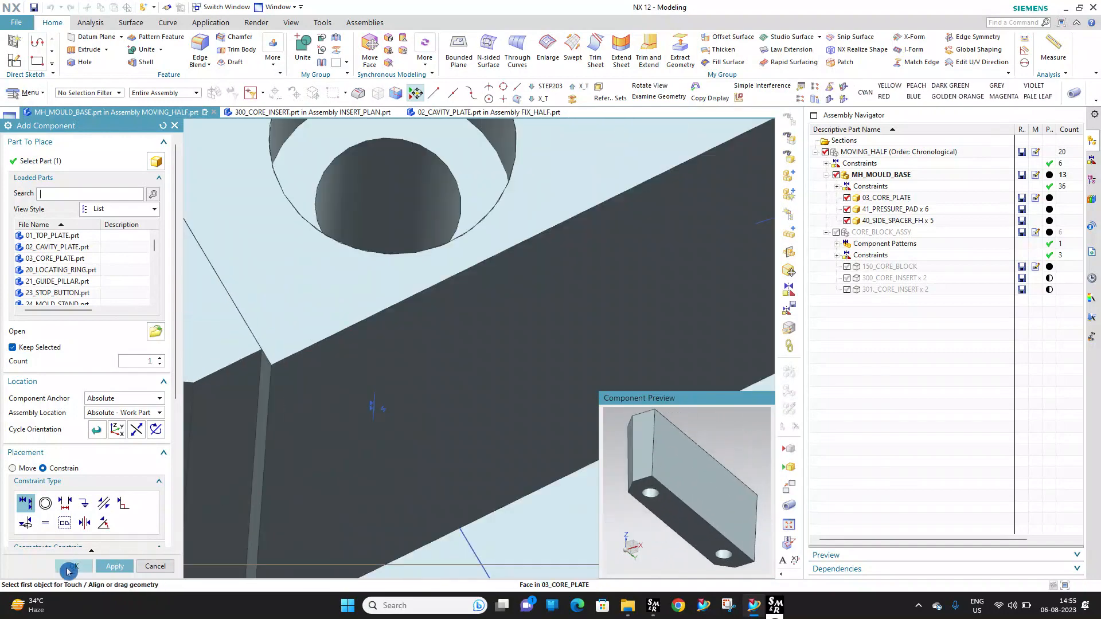
{"action": "left_click", "coordinate": [74, 566]}
Switch MH_MOULD_BASE and all its components to the Model reference set
{"action": "scroll", "coordinate": [416, 392], "scroll_direction": "down", "scroll_amount": 5}
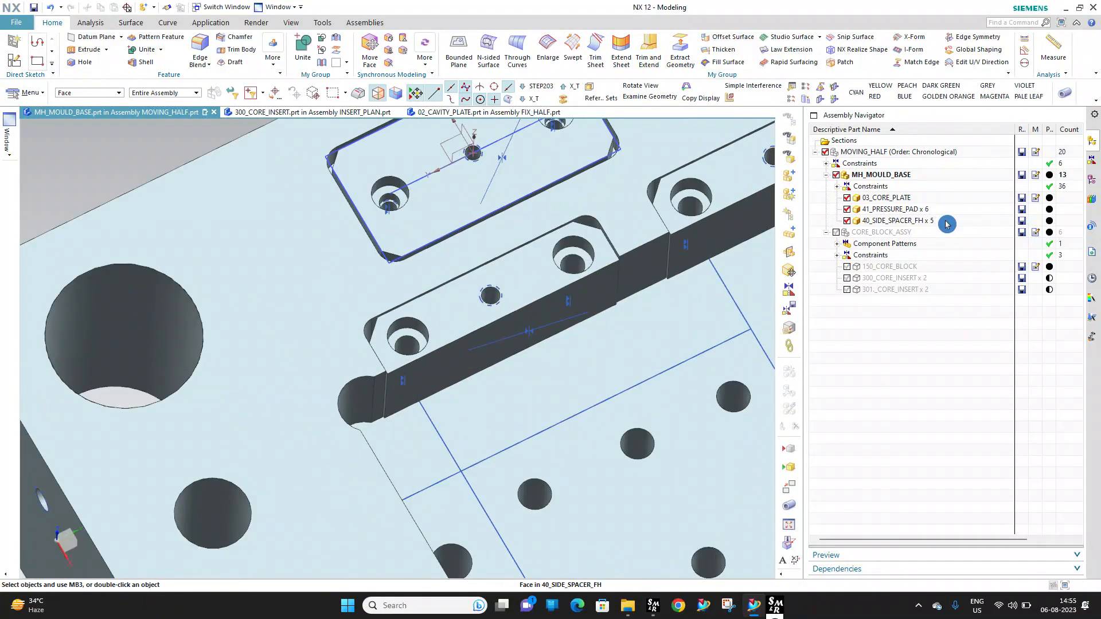
{"action": "key", "text": "ctrl+f"}
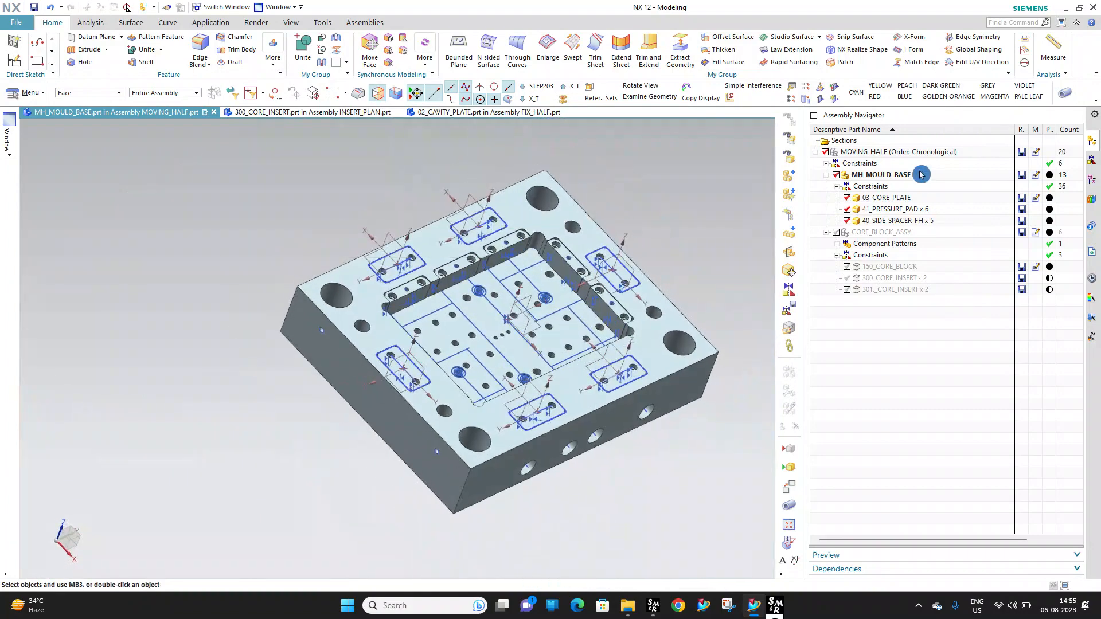
{"action": "right_click", "coordinate": [892, 177]}
{"action": "left_click", "coordinate": [912, 246]}
{"action": "right_click", "coordinate": [900, 213]}
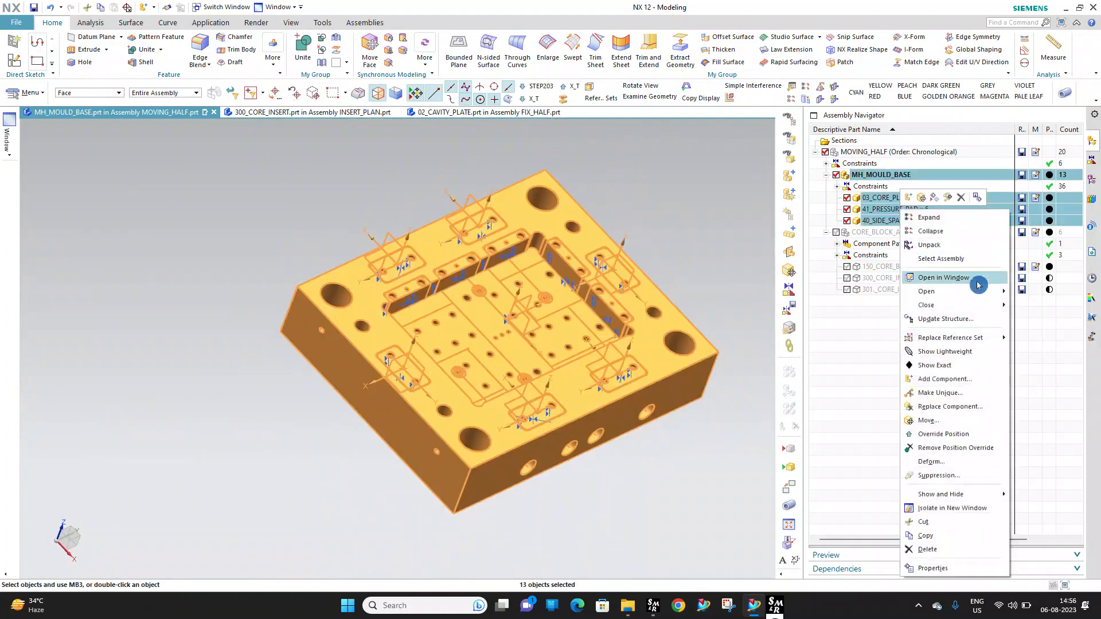
{"action": "left_click", "coordinate": [1034, 343]}
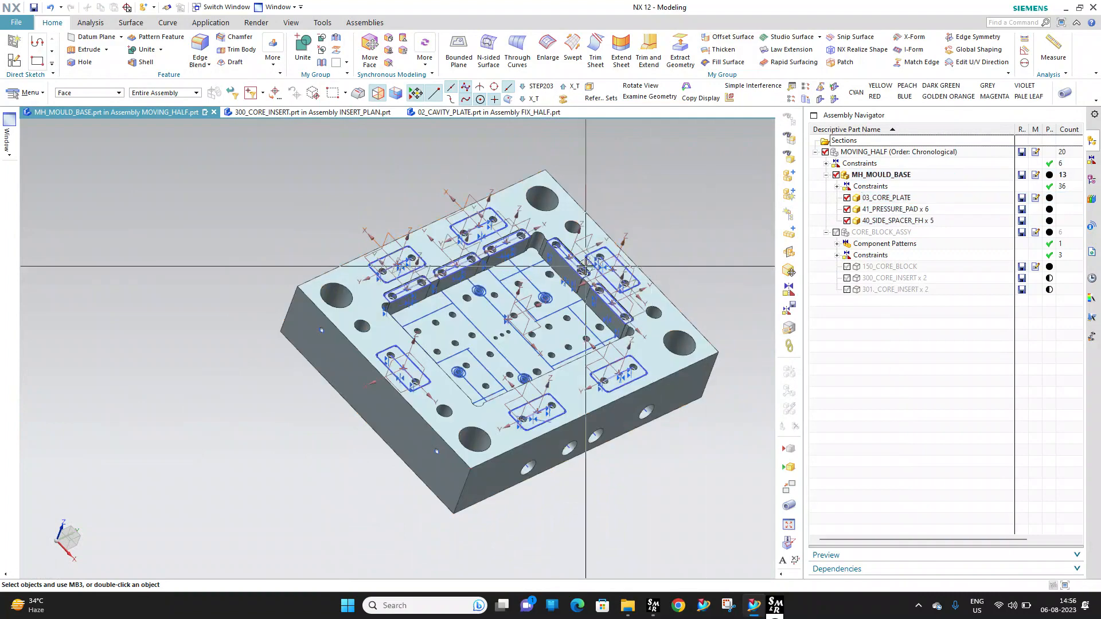
{"action": "right_click", "coordinate": [883, 176]}
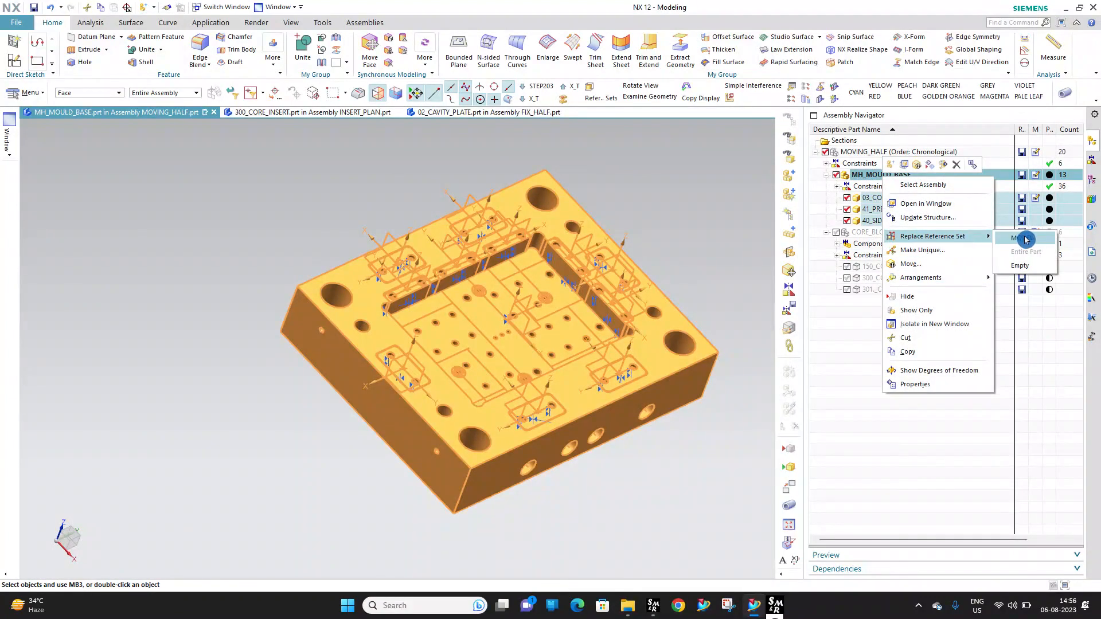
{"action": "left_click", "coordinate": [1026, 239]}
{"action": "middle_click_drag", "start_coordinate": [608, 222], "coordinate": [614, 267]}
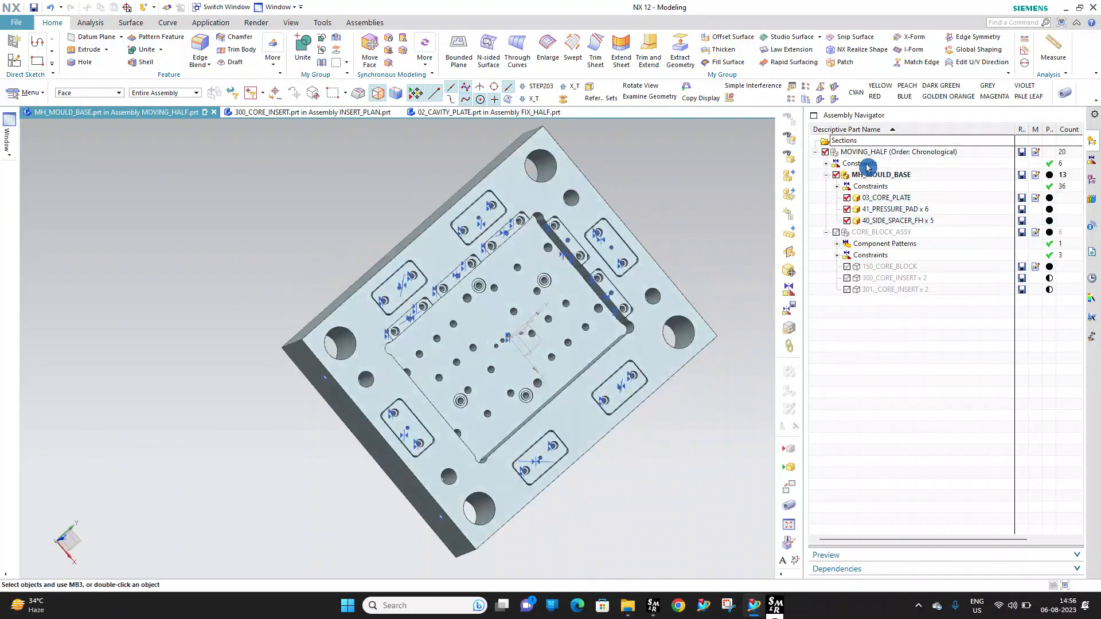
Hide the assembly constraint symbols of MOVING_HALF and MH_MOULD_BASE in the graphics window
{"action": "right_click", "coordinate": [866, 165]}
{"action": "right_click", "coordinate": [855, 189]}
{"action": "left_click", "coordinate": [887, 199]}
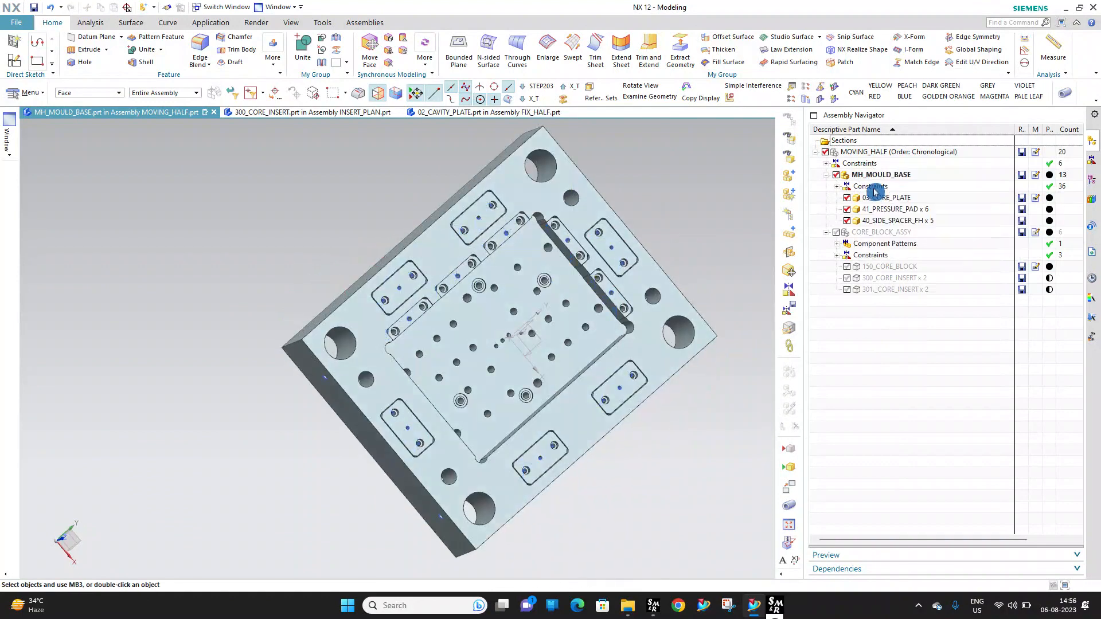
{"action": "right_click", "coordinate": [876, 191]}
{"action": "left_click", "coordinate": [904, 212]}
{"action": "middle_click_drag", "start_coordinate": [534, 261], "coordinate": [516, 246]}
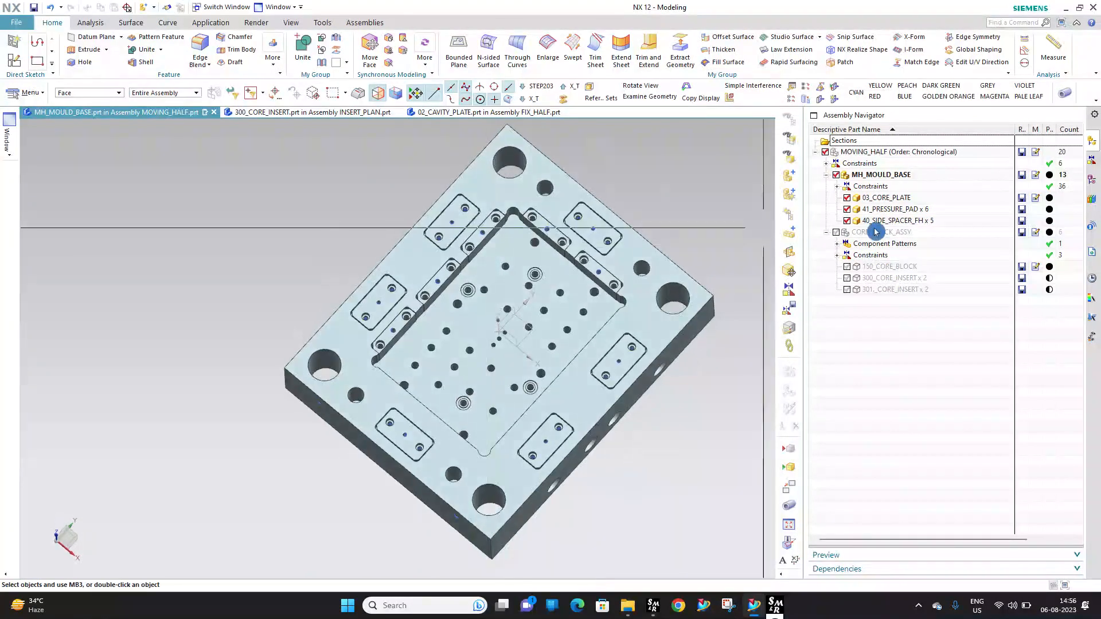
Show CORE_BLOCK_ASSY and make 03_CORE_PLATE the work part
{"action": "left_click", "coordinate": [837, 234]}
{"action": "middle_click_drag", "start_coordinate": [447, 252], "coordinate": [594, 246]}
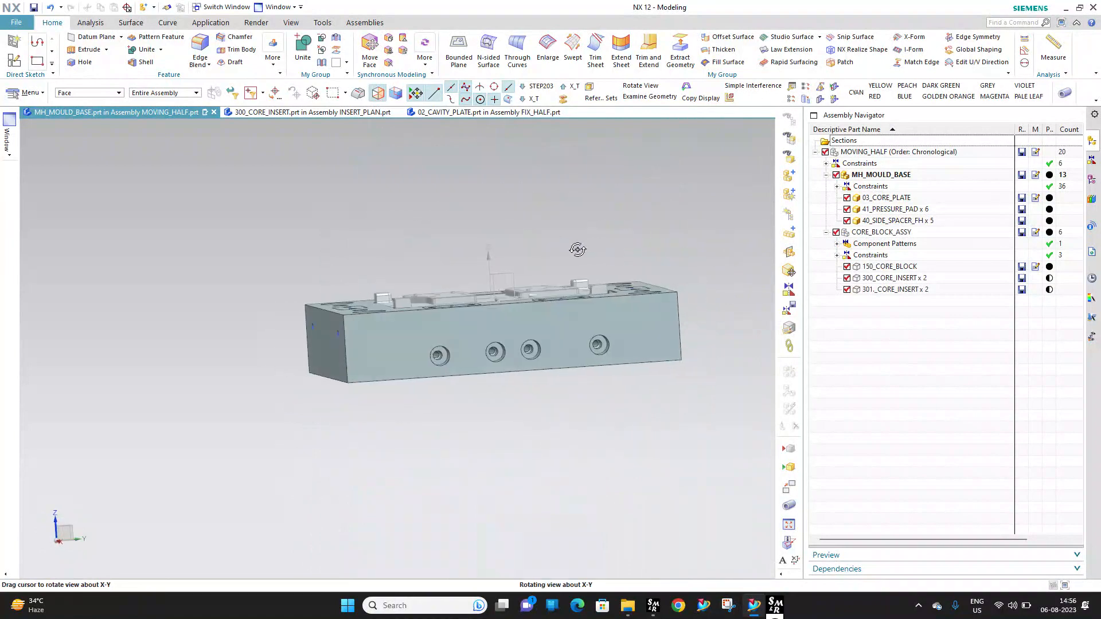
{"action": "double_click", "coordinate": [897, 199]}
{"action": "middle_click_drag", "start_coordinate": [508, 256], "coordinate": [532, 309]}
{"action": "scroll", "coordinate": [508, 295], "scroll_direction": "up", "scroll_amount": 5}
{"action": "scroll", "coordinate": [507, 295], "scroll_direction": "down", "scroll_amount": 5}
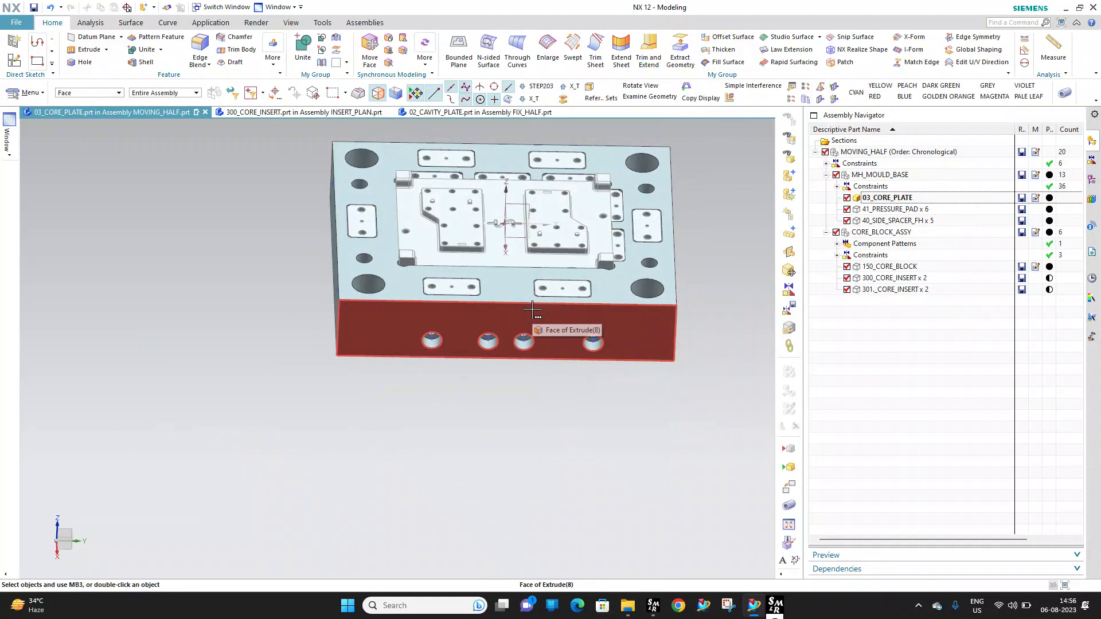
{"action": "mouse_move", "coordinate": [484, 287]}
{"action": "middle_mouse_down"}
{"action": "mouse_move", "coordinate": [493, 285]}
{"action": "mouse_move", "coordinate": [484, 274]}
{"action": "middle_mouse_up"}
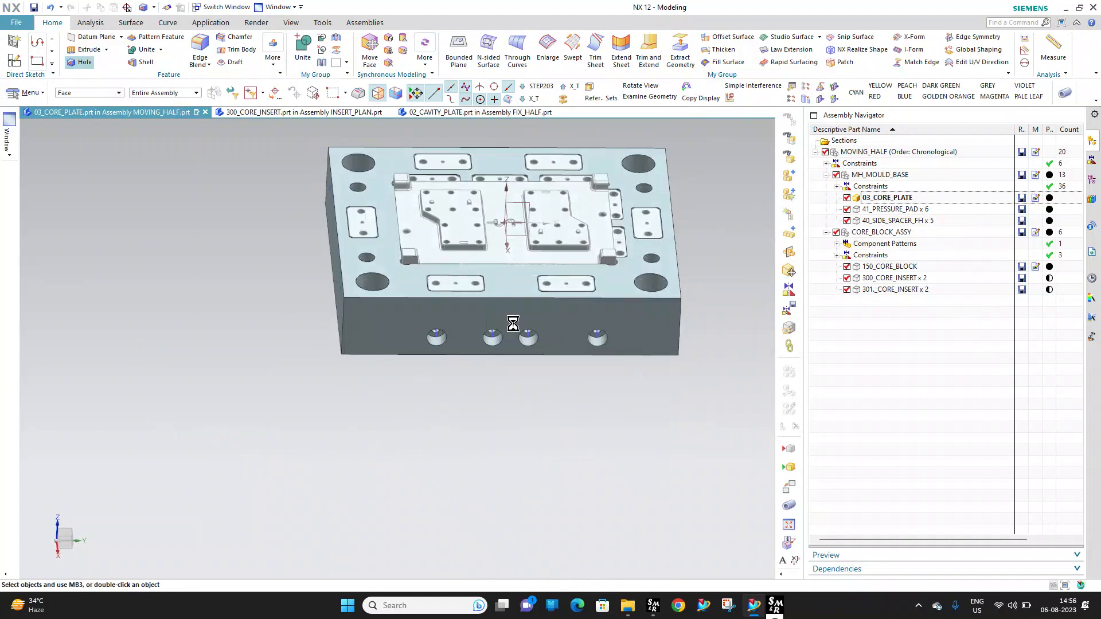
Start a hole on the core plate's side face with four counterbores and constrain its sketch point to the vertical end edge's midpoint
{"action": "left_click", "coordinate": [466, 322]}
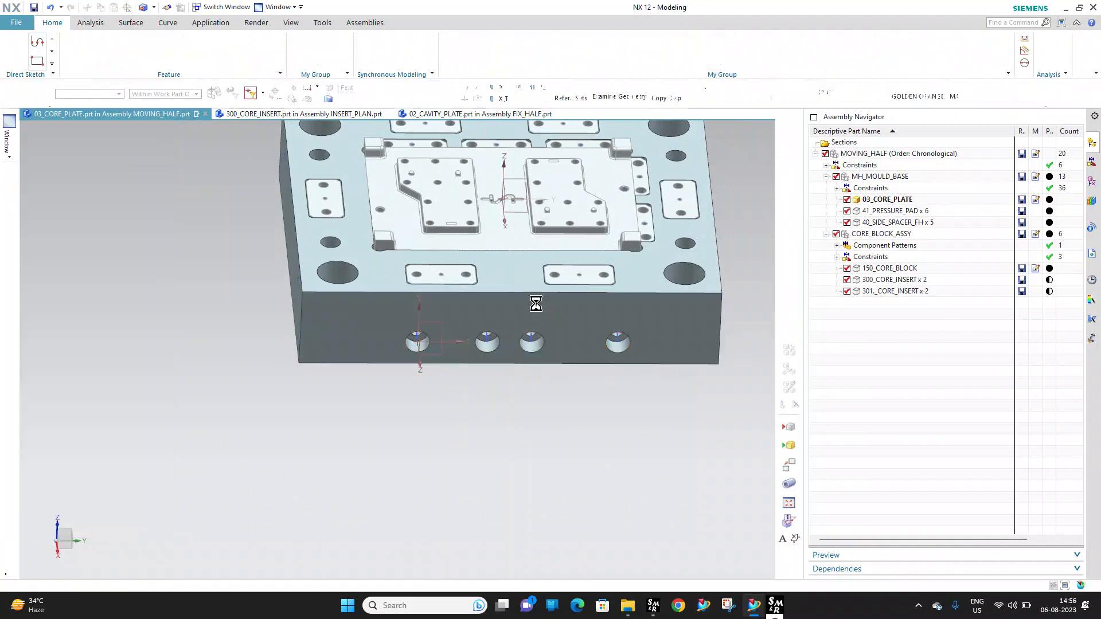
{"action": "key", "text": "Escape"}
{"action": "left_click", "coordinate": [698, 46]}
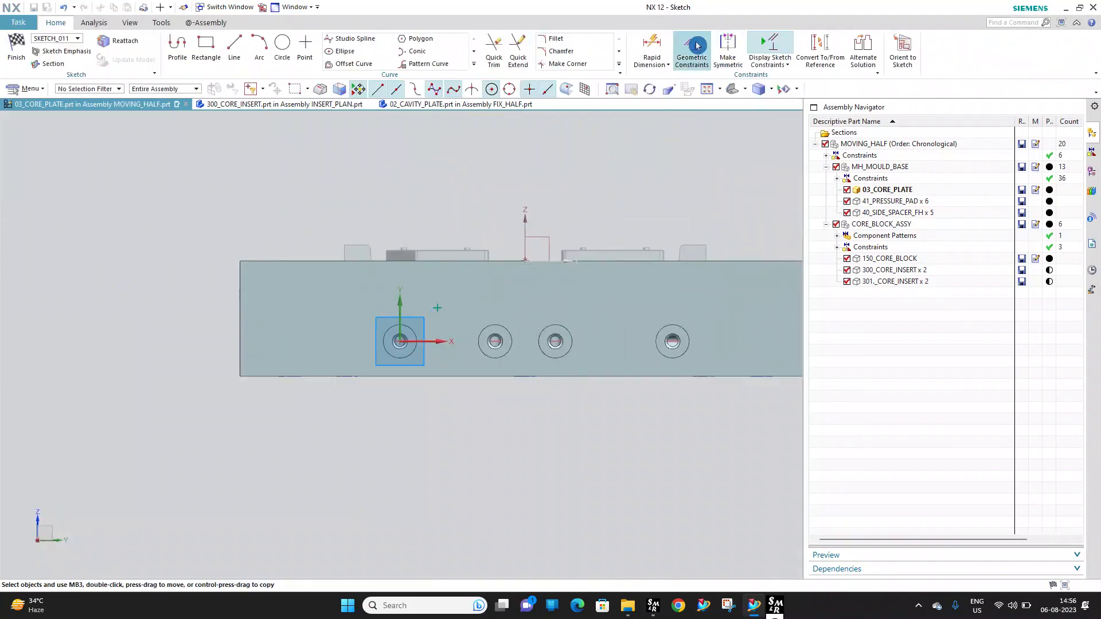
{"action": "left_click", "coordinate": [657, 44]}
{"action": "left_click", "coordinate": [692, 47]}
{"action": "left_click", "coordinate": [133, 220]}
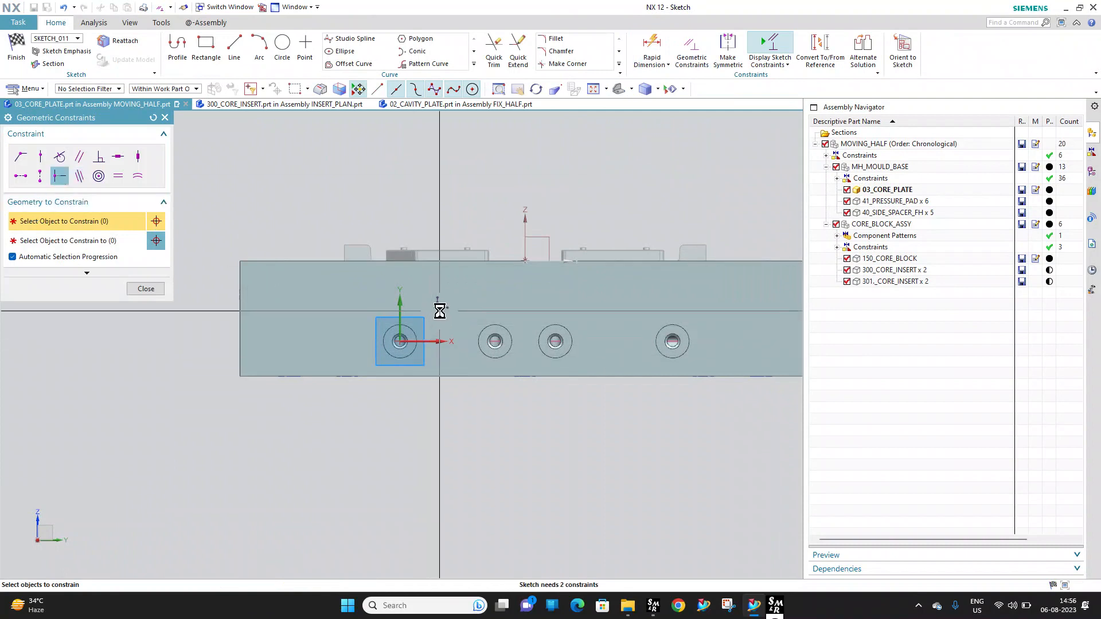
{"action": "left_click", "coordinate": [438, 305]}
{"action": "left_click", "coordinate": [248, 315]}
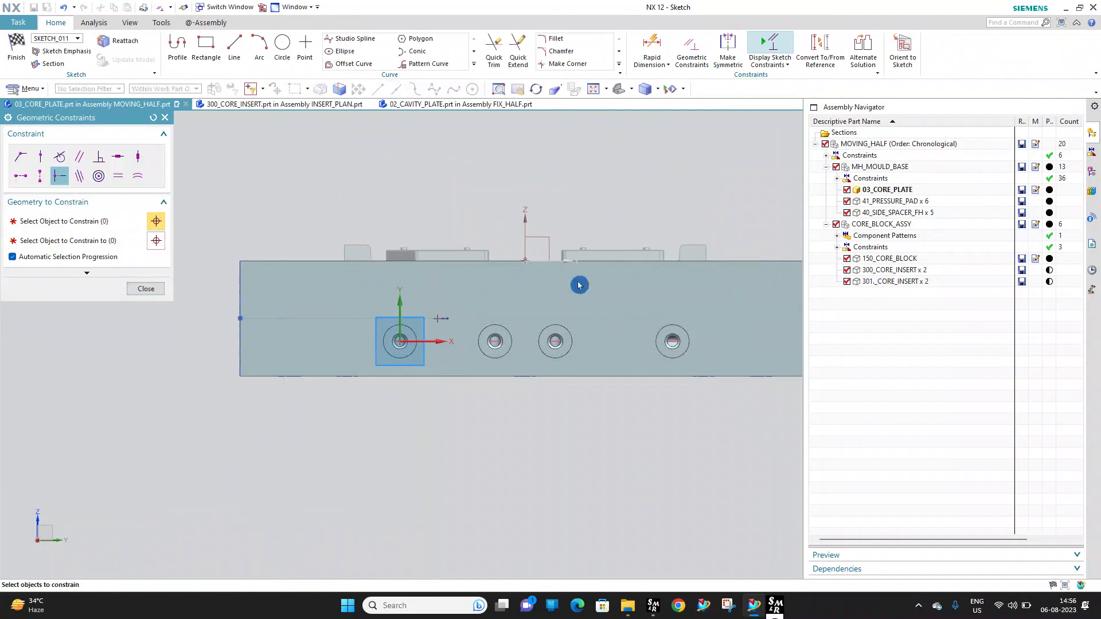
Dimension the hole point 140 mm horizontally from the Z datum axis
{"action": "left_click", "coordinate": [652, 46]}
{"action": "left_click", "coordinate": [525, 222]}
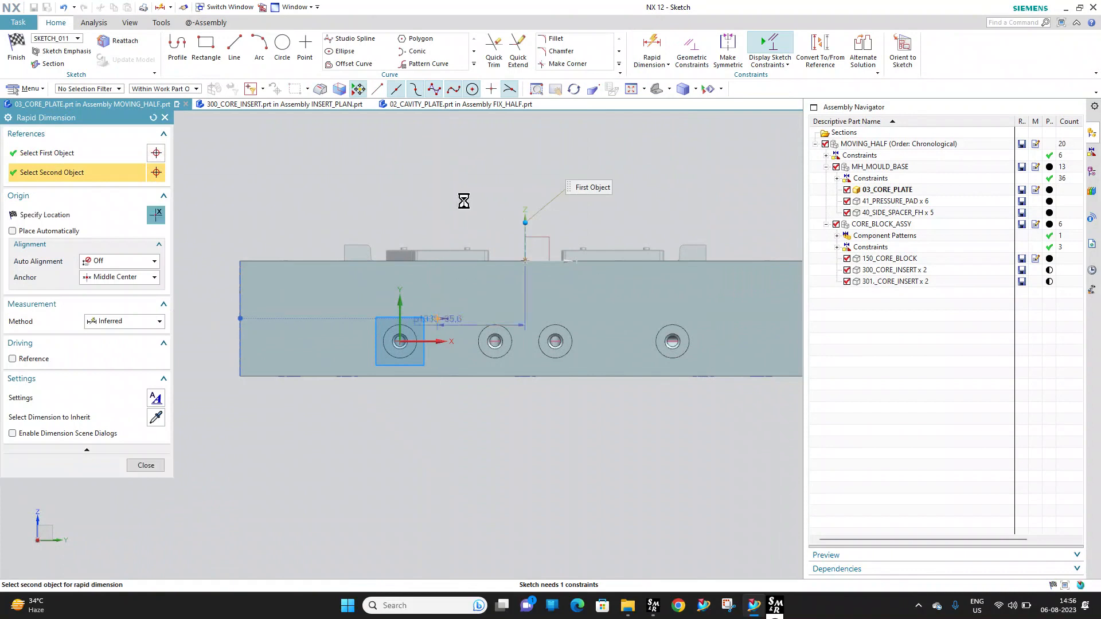
{"action": "left_click", "coordinate": [464, 199]}
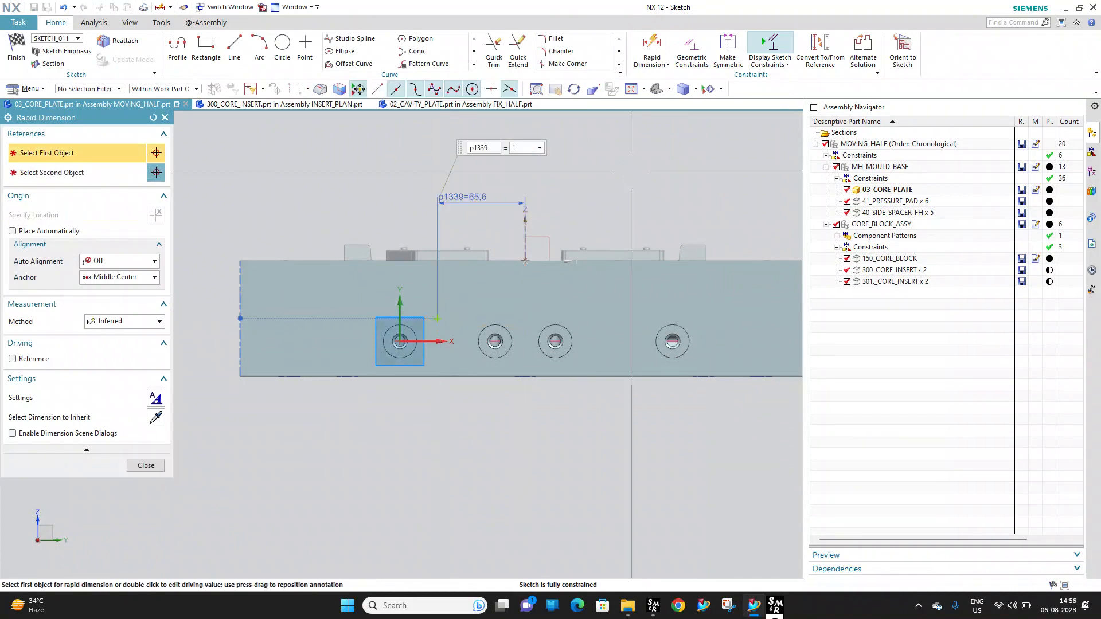
{"action": "key", "text": "Return"}
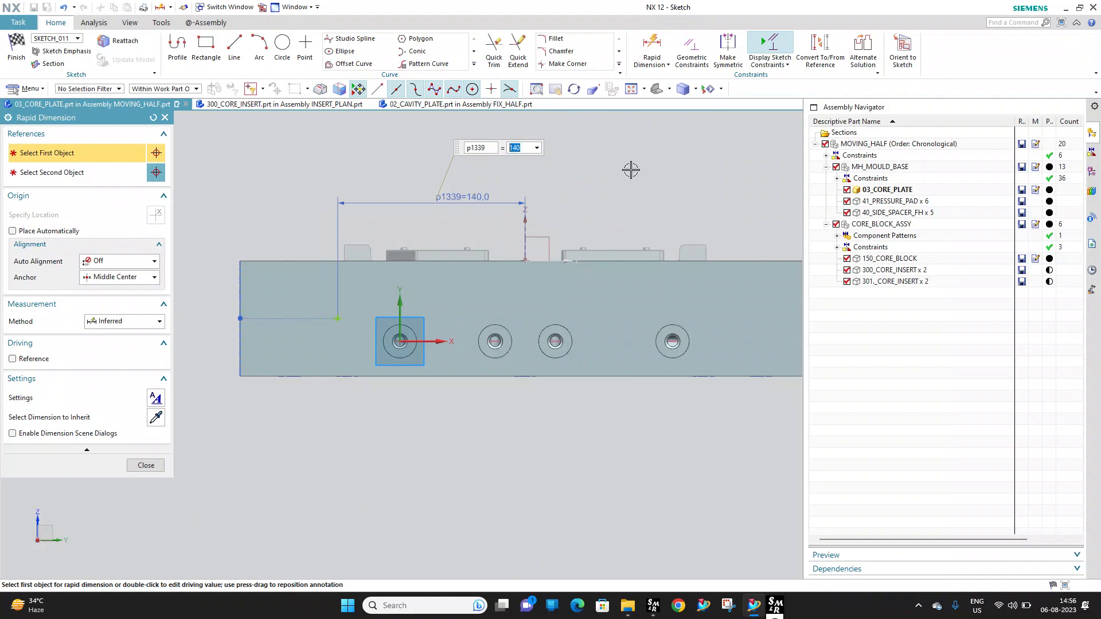
{"action": "left_click", "coordinate": [145, 465]}
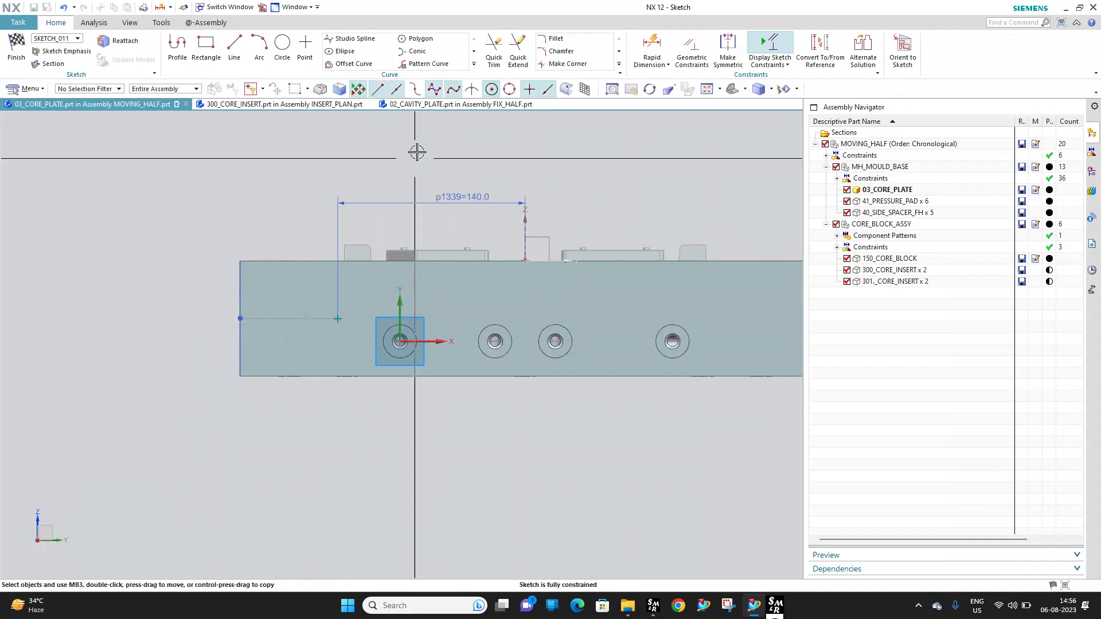
Mirror the hole point about the Z datum axis and finish the hole position sketch
{"action": "left_click", "coordinate": [475, 64]}
{"action": "left_click", "coordinate": [355, 77]}
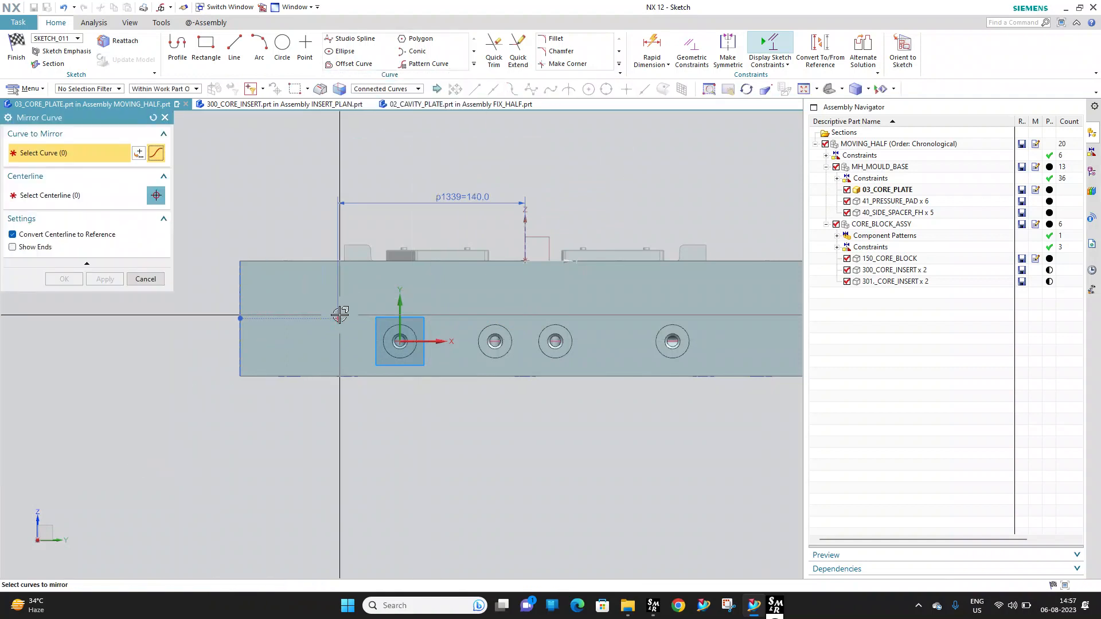
{"action": "left_click", "coordinate": [338, 318]}
{"action": "left_click", "coordinate": [68, 197]}
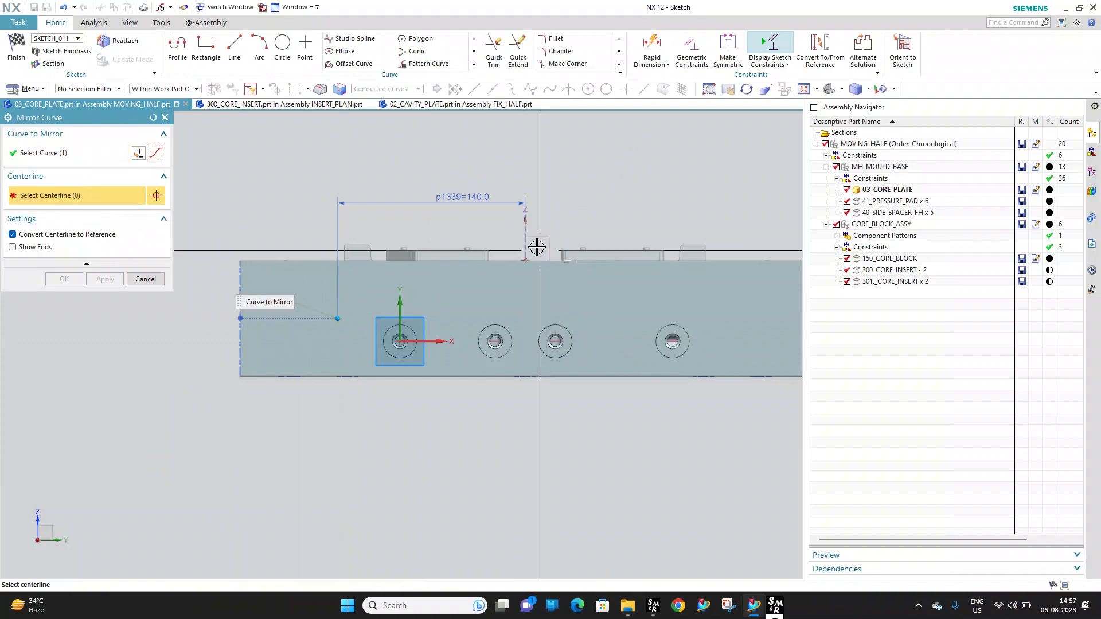
{"action": "scroll", "coordinate": [448, 167], "scroll_direction": "down", "scroll_amount": 4}
{"action": "middle_click", "coordinate": [447, 166]}
{"action": "left_click", "coordinate": [10, 53]}
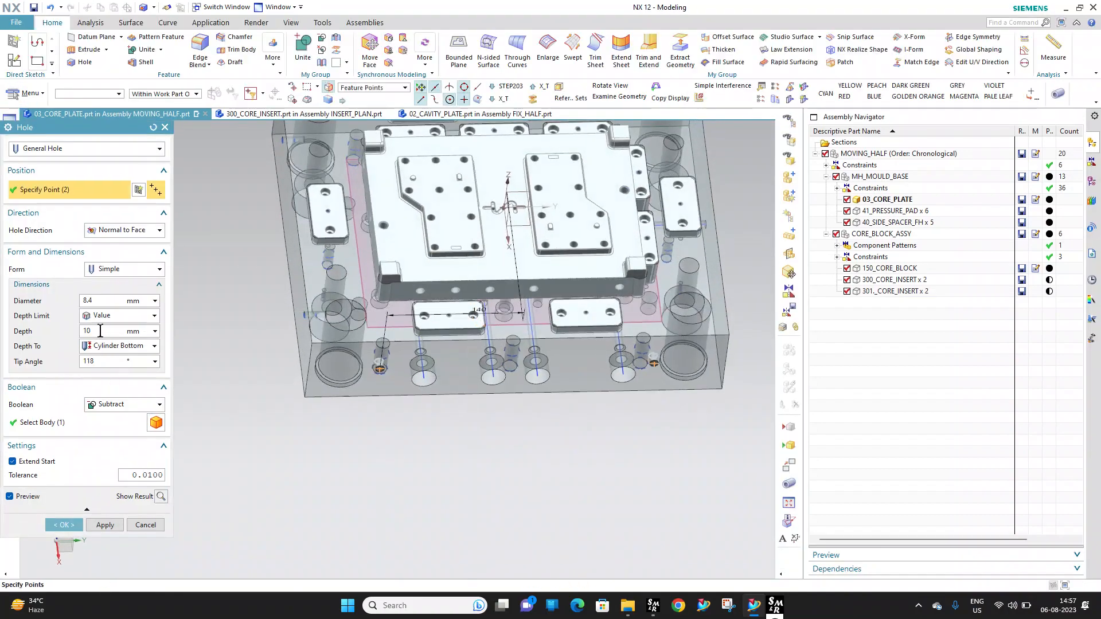
Change the two holes to threaded holes of size M16 x 2
{"action": "left_click", "coordinate": [85, 157]}
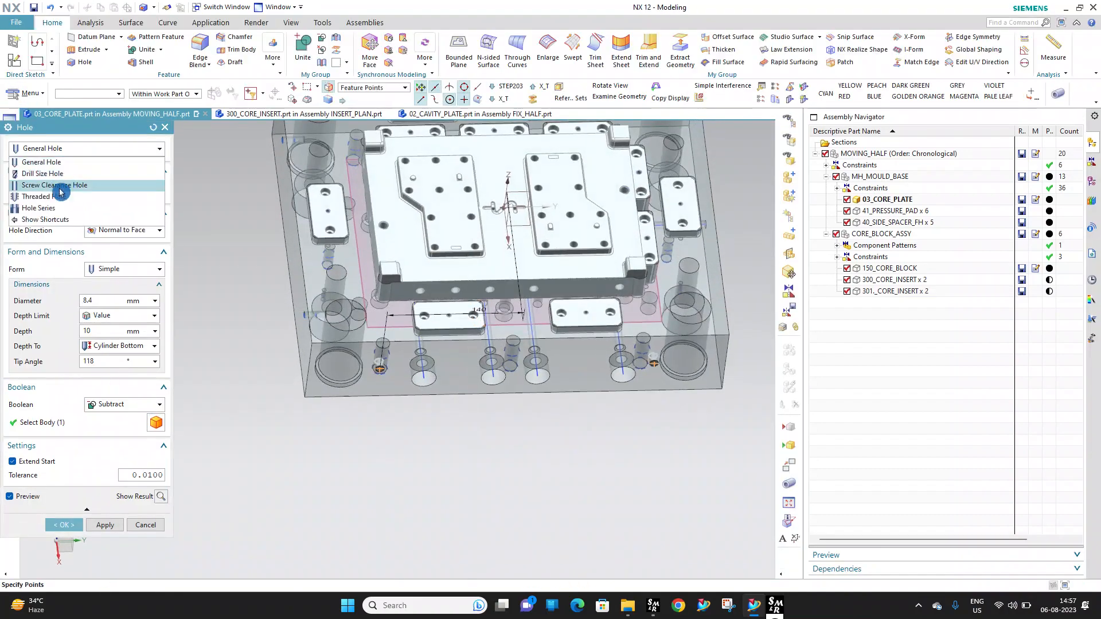
{"action": "left_click", "coordinate": [57, 198]}
{"action": "scroll", "coordinate": [344, 338], "scroll_direction": "up", "scroll_amount": 4}
{"action": "left_click", "coordinate": [111, 285]}
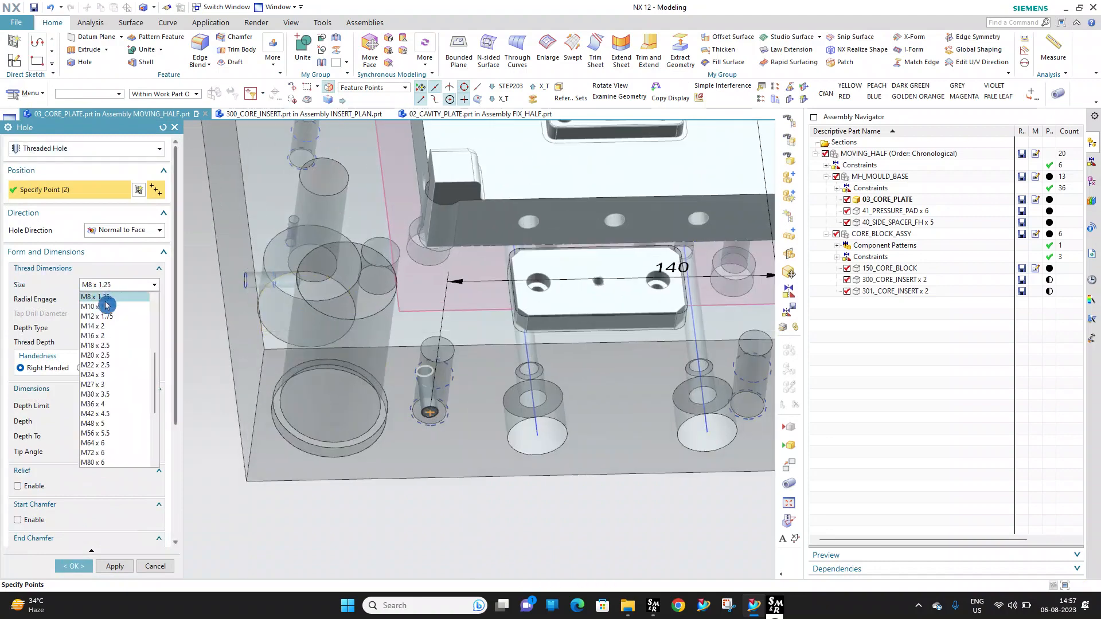
{"action": "left_click", "coordinate": [105, 336]}
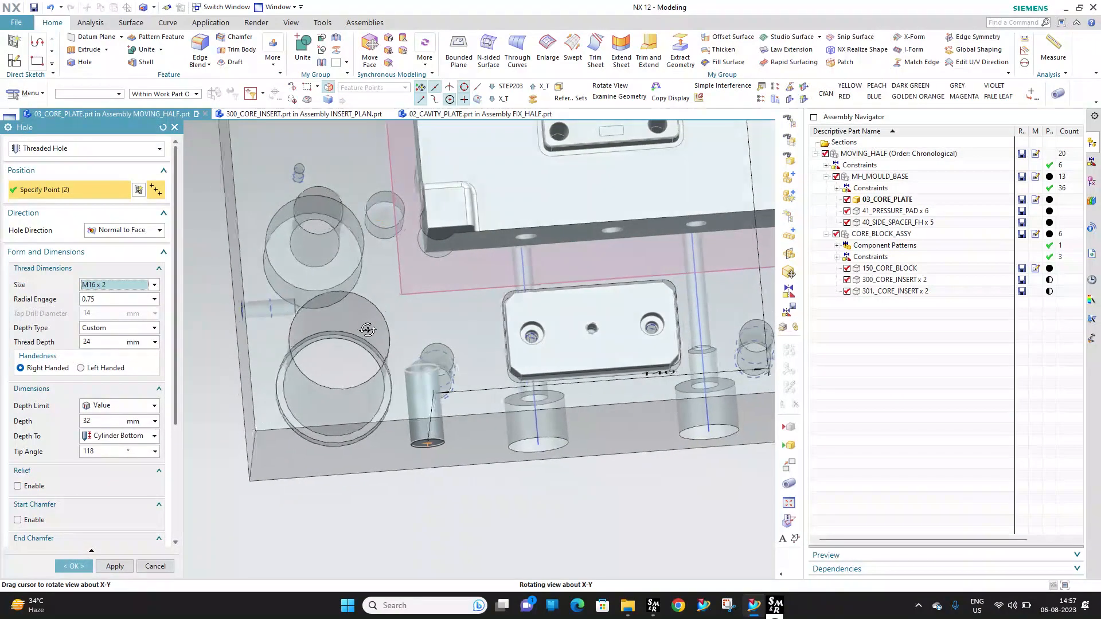
Try thread size M12 x 1.75 on the two holes and set it back to M16 x 2
{"action": "left_click", "coordinate": [122, 286]}
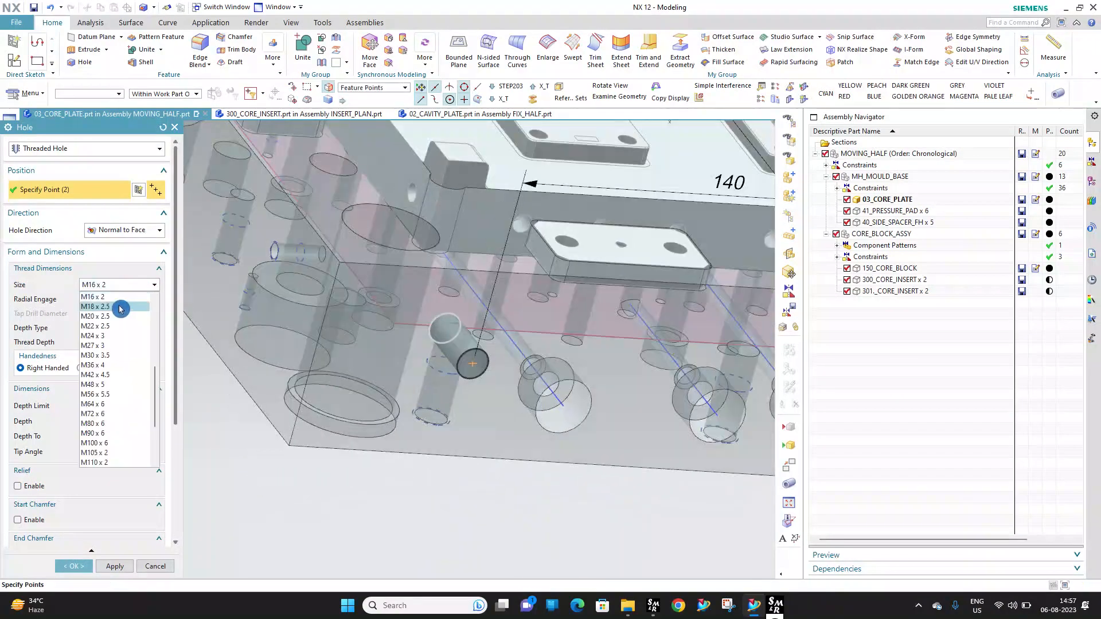
{"action": "left_click", "coordinate": [106, 308]}
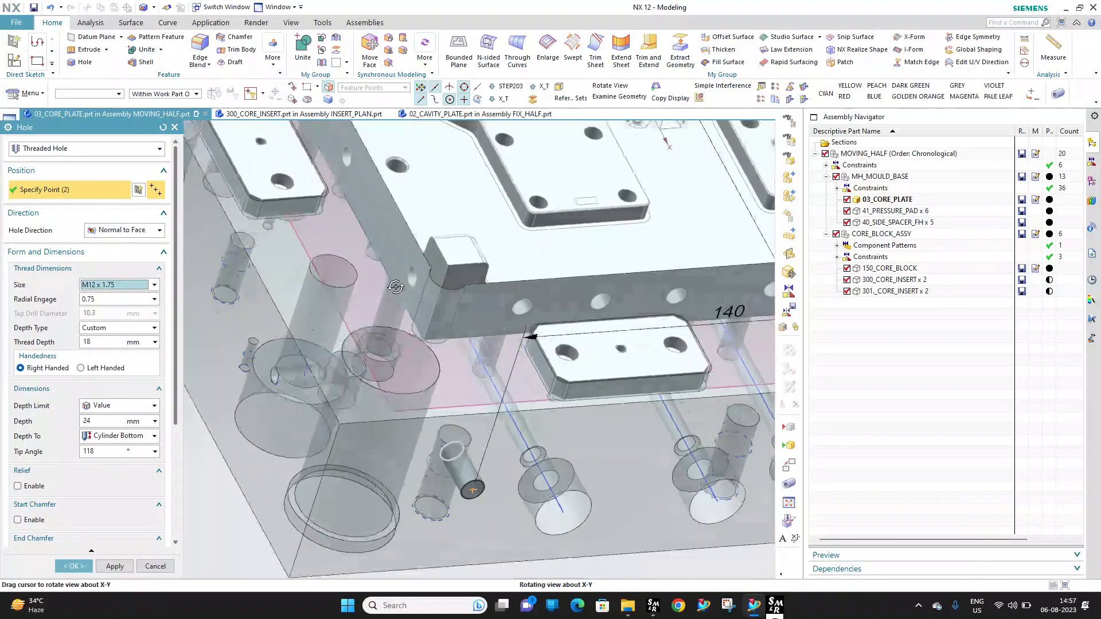
{"action": "left_click", "coordinate": [105, 290]}
{"action": "left_click", "coordinate": [103, 318]}
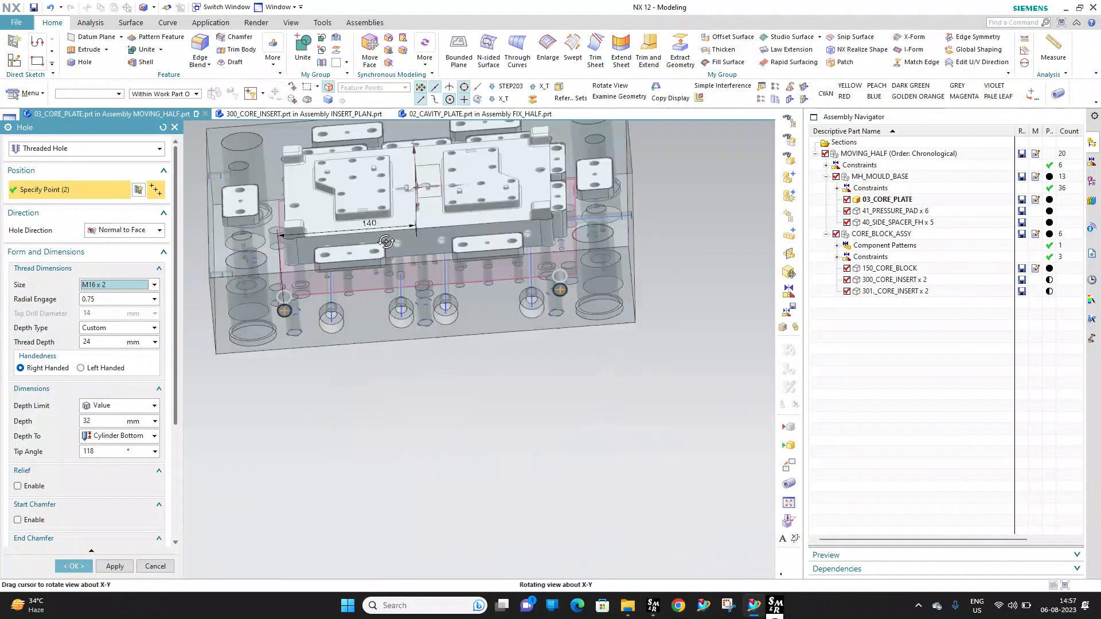
{"action": "scroll", "coordinate": [394, 404], "scroll_direction": "up", "scroll_amount": 4}
{"action": "middle_click_drag", "start_coordinate": [371, 335], "coordinate": [349, 281]}
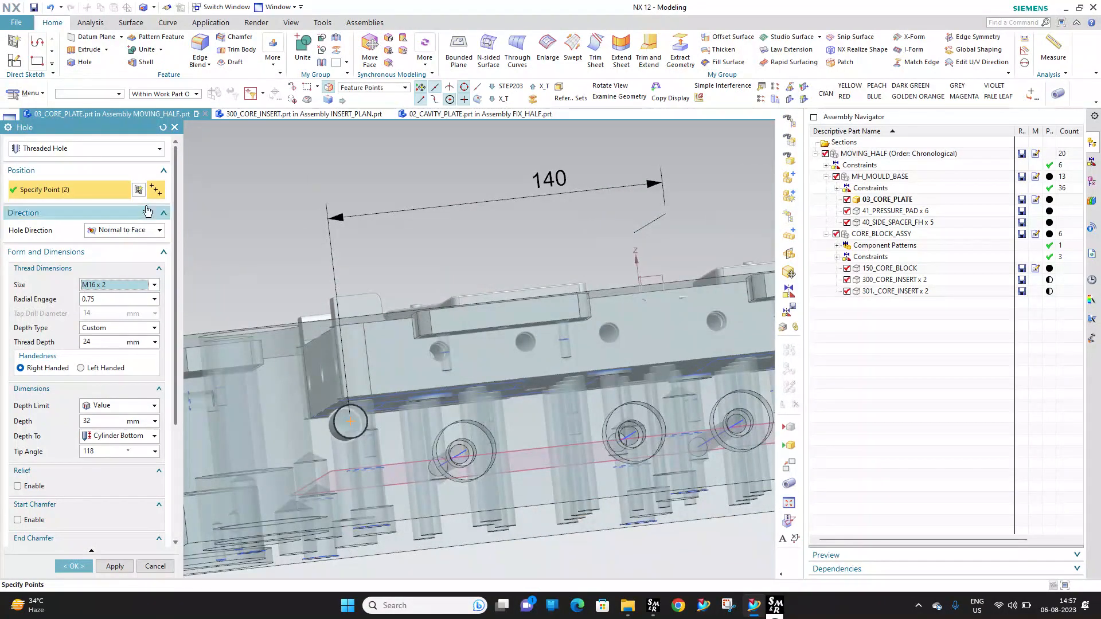
Edit the hole position sketch, set the point's distance from the Z axis to 120 mm, and finish the sketch
{"action": "left_click", "coordinate": [139, 192]}
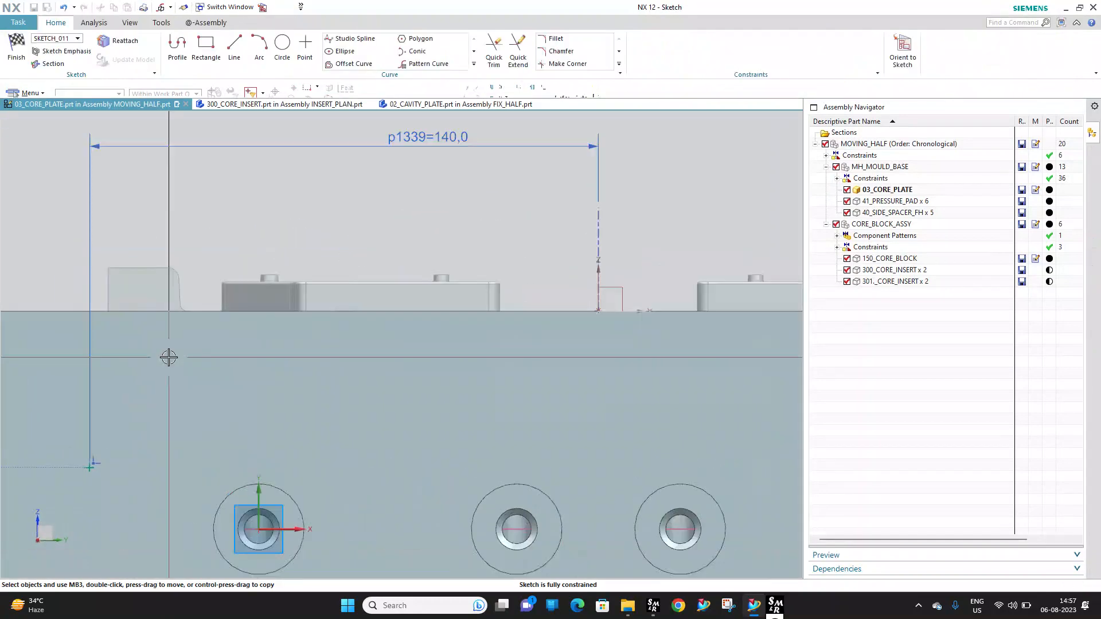
{"action": "scroll", "coordinate": [258, 438], "scroll_direction": "up", "scroll_amount": 2}
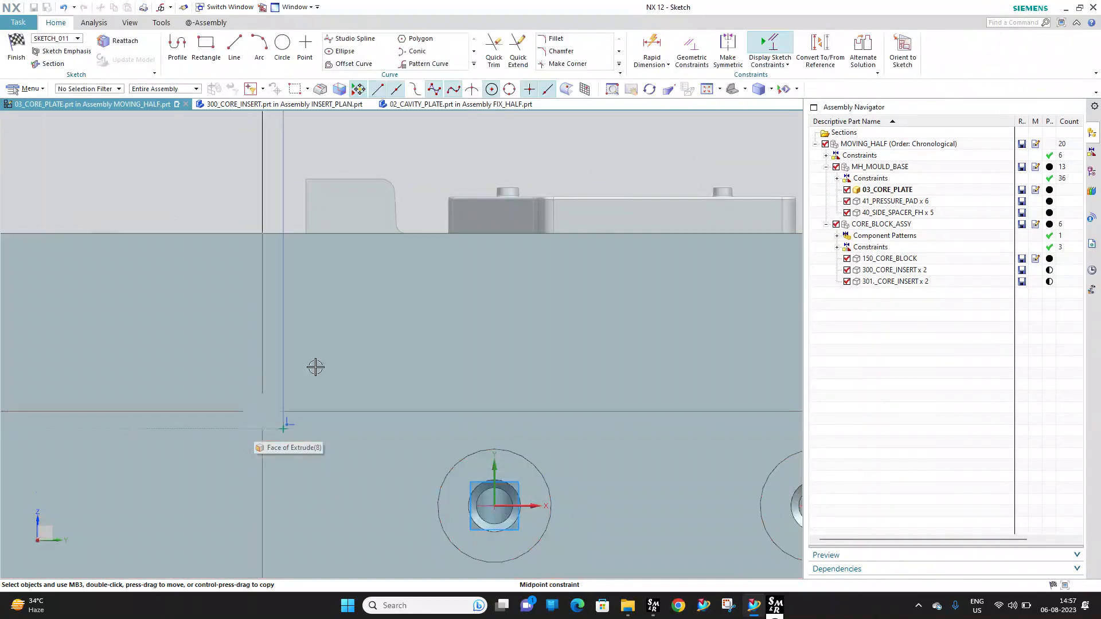
{"action": "scroll", "coordinate": [315, 367], "scroll_direction": "down", "scroll_amount": 3}
{"action": "double_click", "coordinate": [526, 187]}
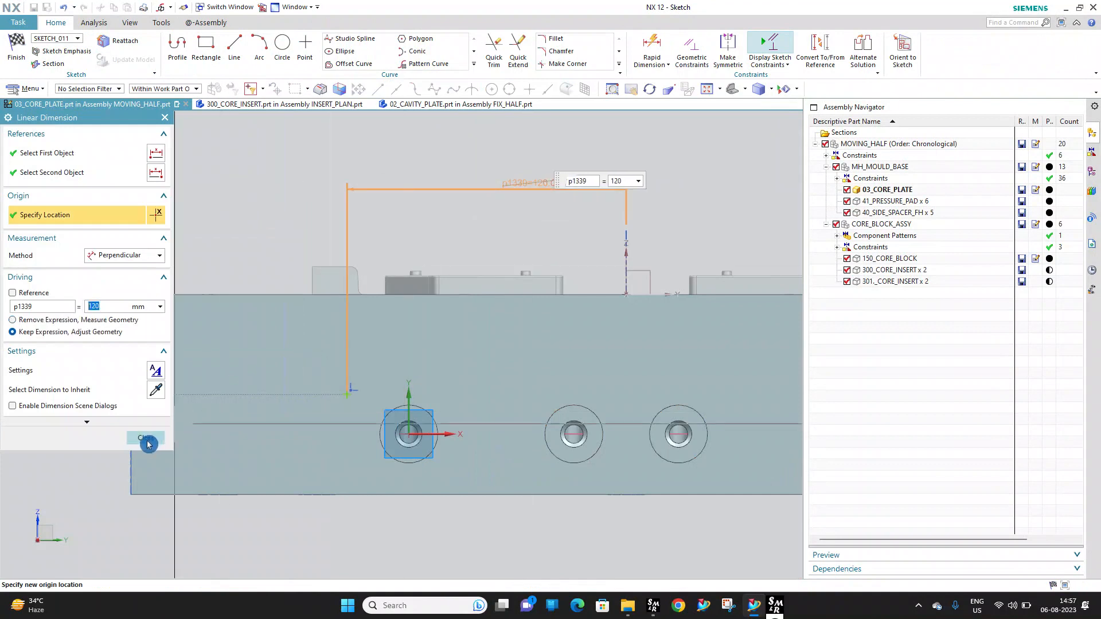
{"action": "left_click", "coordinate": [146, 440]}
{"action": "left_click", "coordinate": [6, 63]}
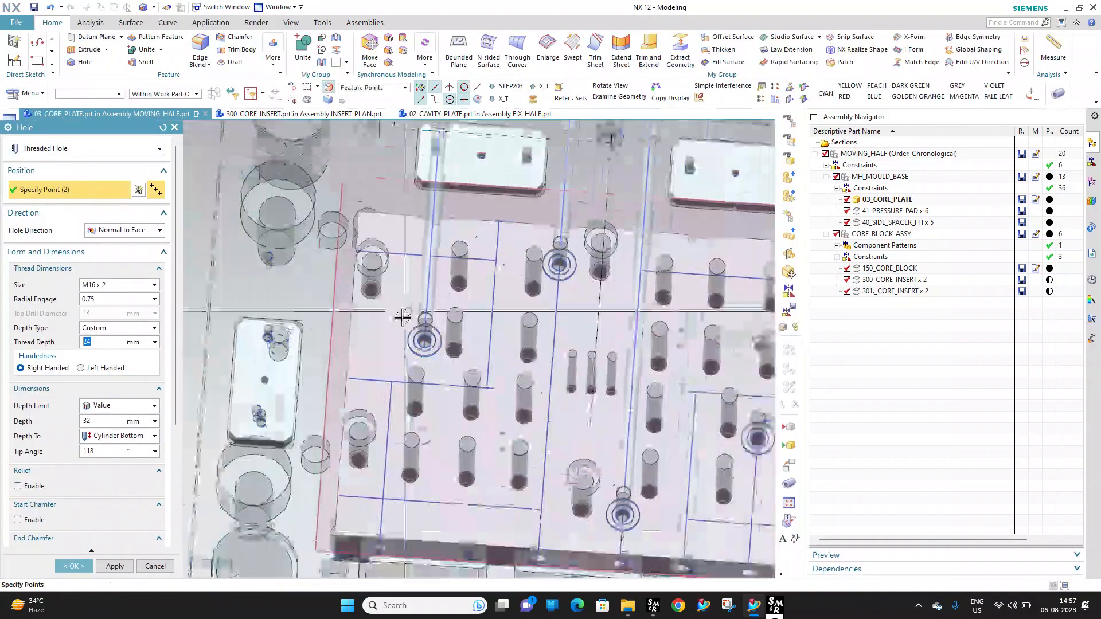
Set the hole point's distance from the Z axis to 115 mm and create the two M16 x 2 threaded holes
{"action": "middle_click_drag", "start_coordinate": [403, 316], "coordinate": [410, 219]}
{"action": "left_click_drag", "start_coordinate": [410, 218], "coordinate": [411, 256]}
{"action": "middle_click_drag", "start_coordinate": [411, 256], "coordinate": [414, 270]}
{"action": "scroll", "coordinate": [414, 253], "scroll_direction": "down", "scroll_amount": 3}
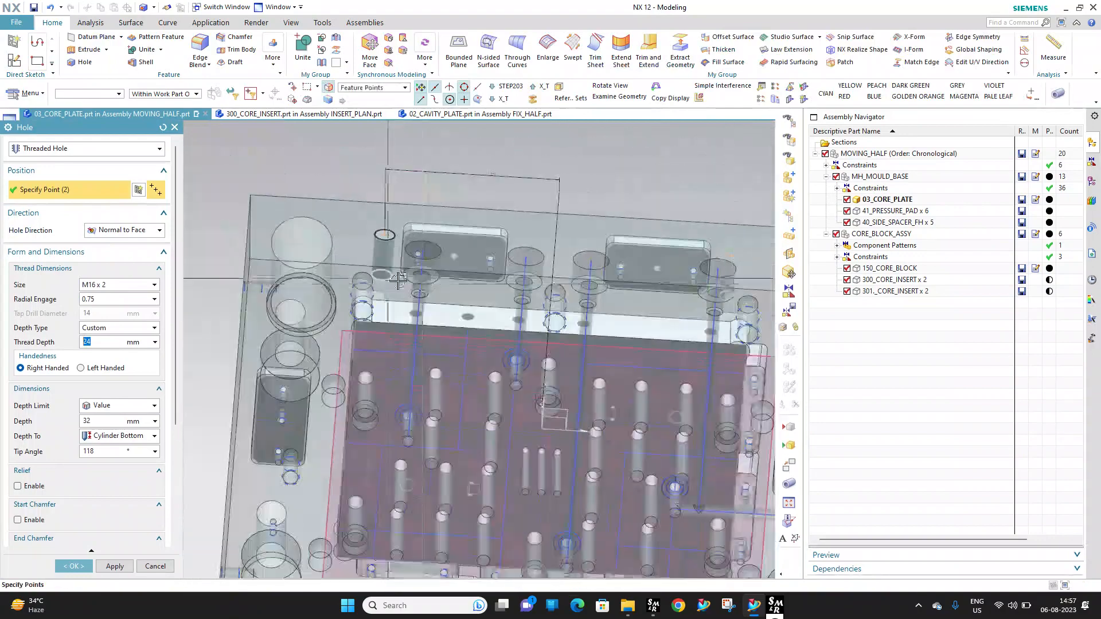
{"action": "scroll", "coordinate": [488, 177], "scroll_direction": "up", "scroll_amount": 3}
{"action": "double_click", "coordinate": [496, 181]}
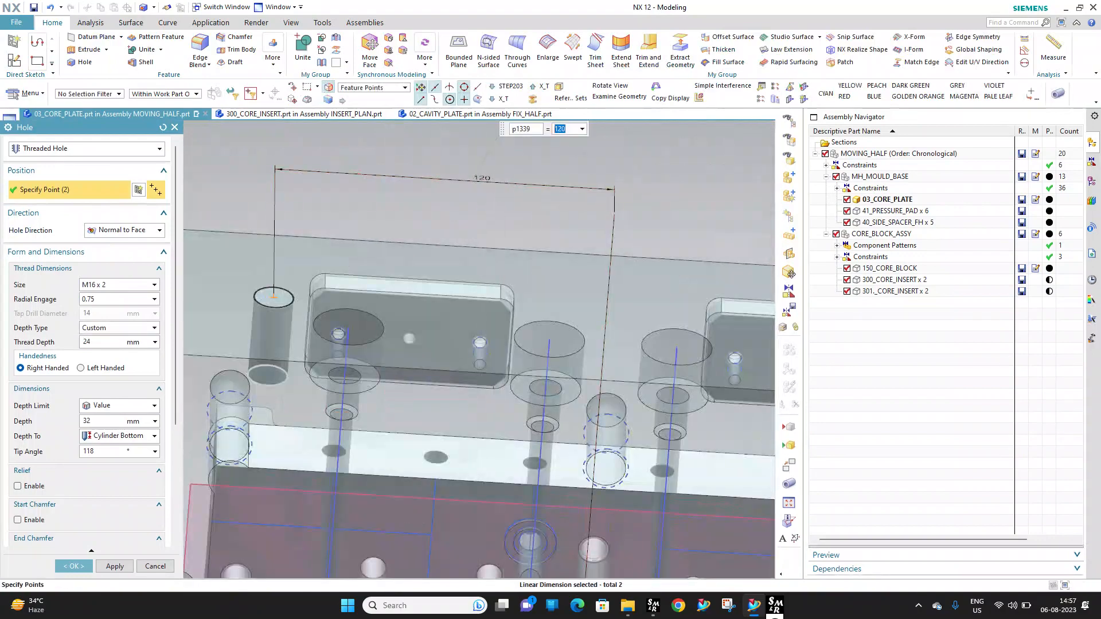
{"action": "key", "text": "Return"}
{"action": "middle_click_drag", "start_coordinate": [454, 288], "coordinate": [457, 325]}
{"action": "scroll", "coordinate": [402, 247], "scroll_direction": "down", "scroll_amount": 2}
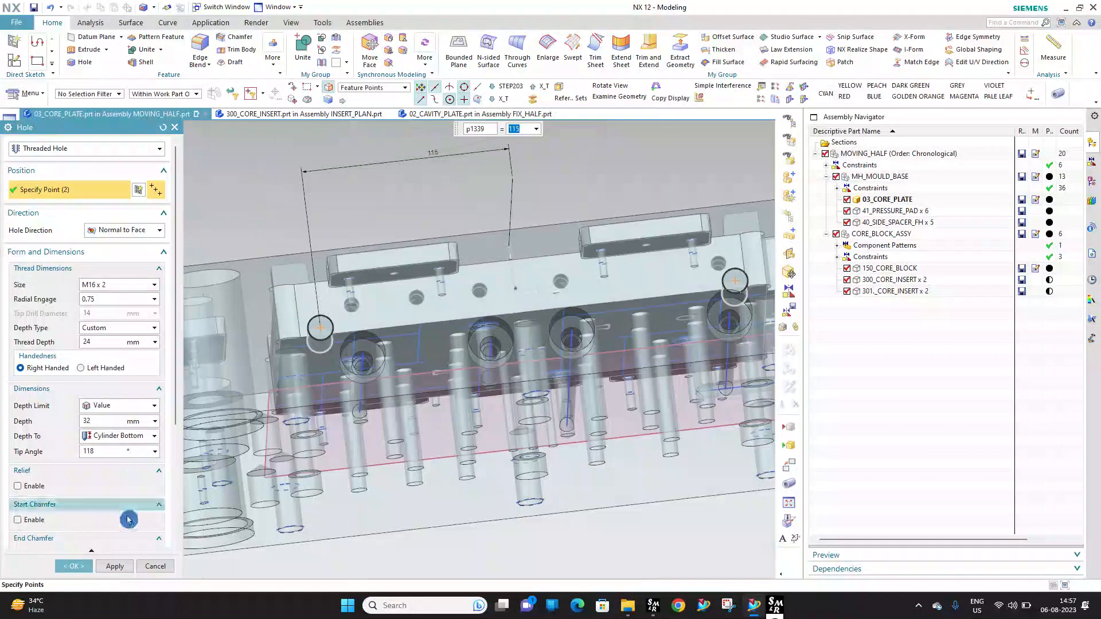
{"action": "left_click", "coordinate": [76, 569]}
Examine the new threaded holes on the plate's side for overlap with the neighbouring counterbored cooling holes
{"action": "scroll", "coordinate": [451, 271], "scroll_direction": "down", "scroll_amount": 3}
{"action": "scroll", "coordinate": [450, 271], "scroll_direction": "up", "scroll_amount": 5}
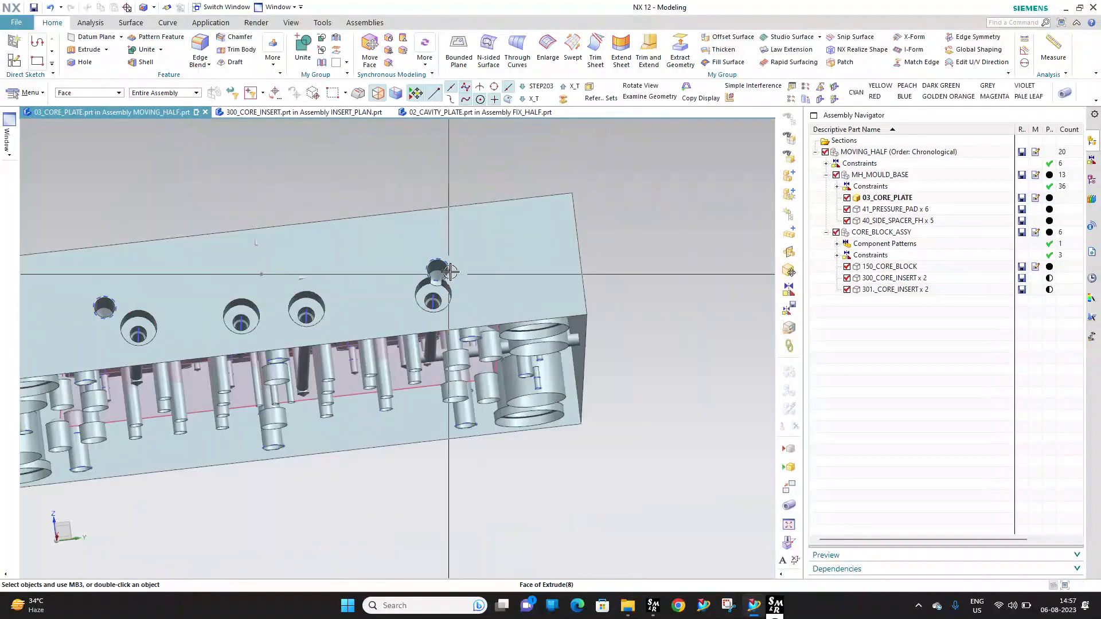
{"action": "middle_click_drag", "start_coordinate": [450, 271], "coordinate": [467, 172]}
{"action": "scroll", "coordinate": [484, 154], "scroll_direction": "up", "scroll_amount": 8}
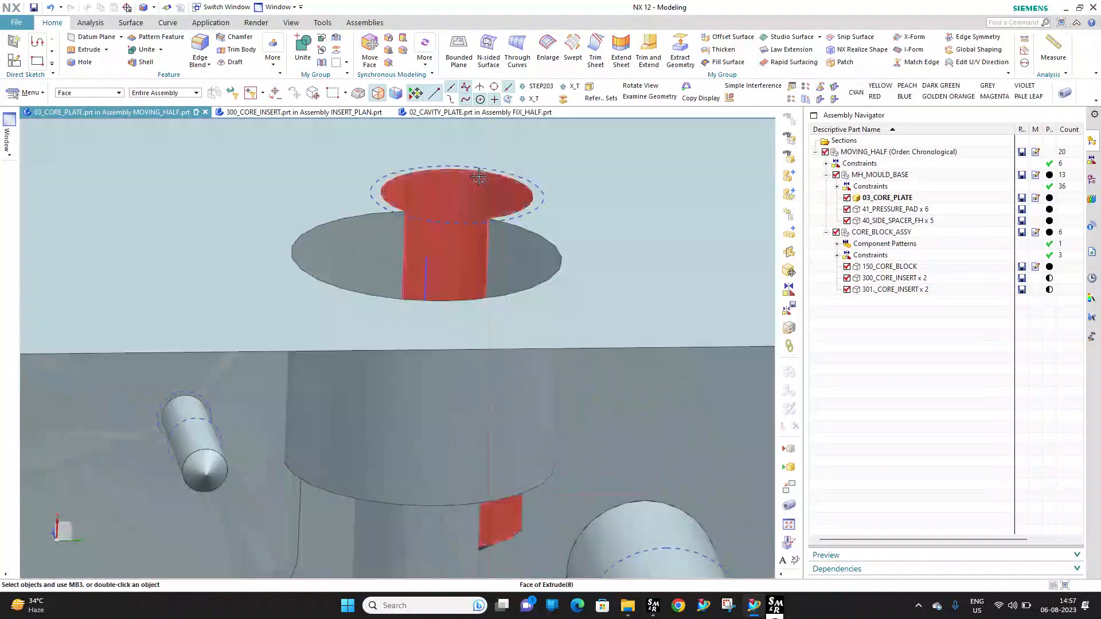
{"action": "scroll", "coordinate": [485, 176], "scroll_direction": "down", "scroll_amount": 10}
{"action": "middle_click_drag", "start_coordinate": [514, 209], "coordinate": [525, 243]}
{"action": "scroll", "coordinate": [284, 264], "scroll_direction": "up", "scroll_amount": 2}
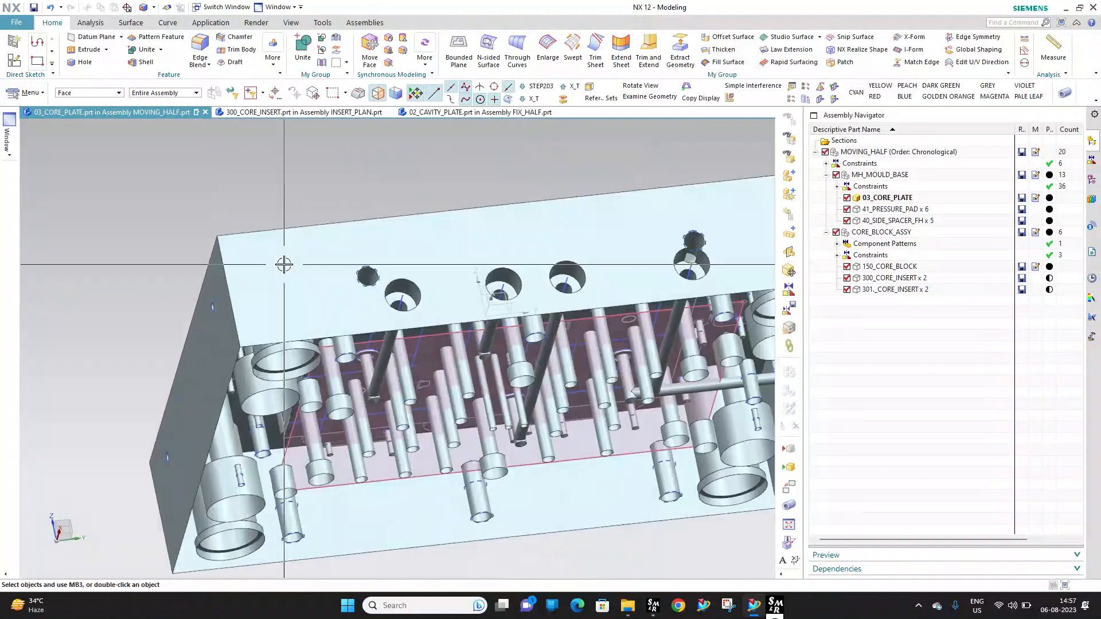
{"action": "scroll", "coordinate": [284, 265], "scroll_direction": "up", "scroll_amount": 2}
{"action": "scroll", "coordinate": [411, 274], "scroll_direction": "down", "scroll_amount": 6}
{"action": "scroll", "coordinate": [481, 253], "scroll_direction": "up", "scroll_amount": 10}
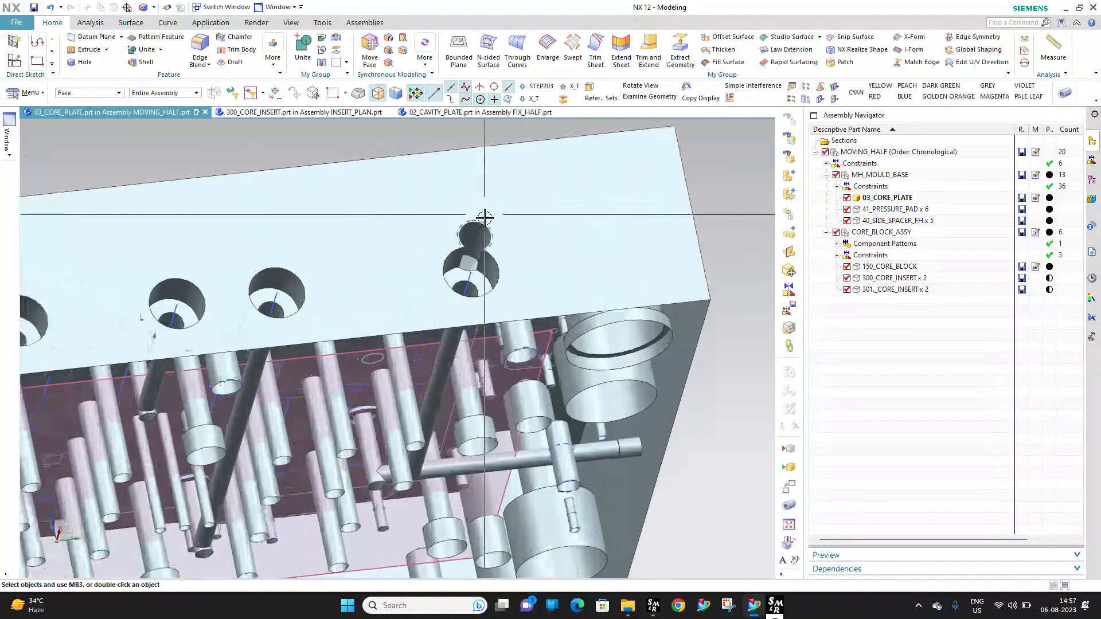
{"action": "left_click", "coordinate": [480, 253]}
{"action": "key", "text": "ctrl+j"}
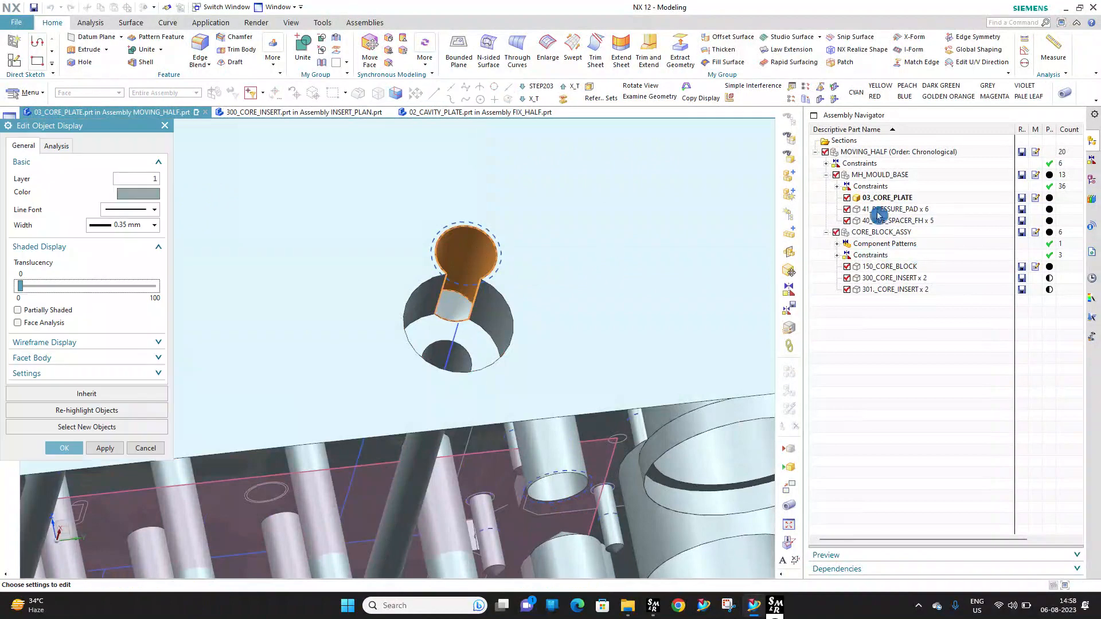
{"action": "key", "text": "Escape"}
Reopen the last threaded hole's position sketch and dimension the hole point 35 mm below the plate's upper edge
{"action": "left_click", "coordinate": [1096, 182]}
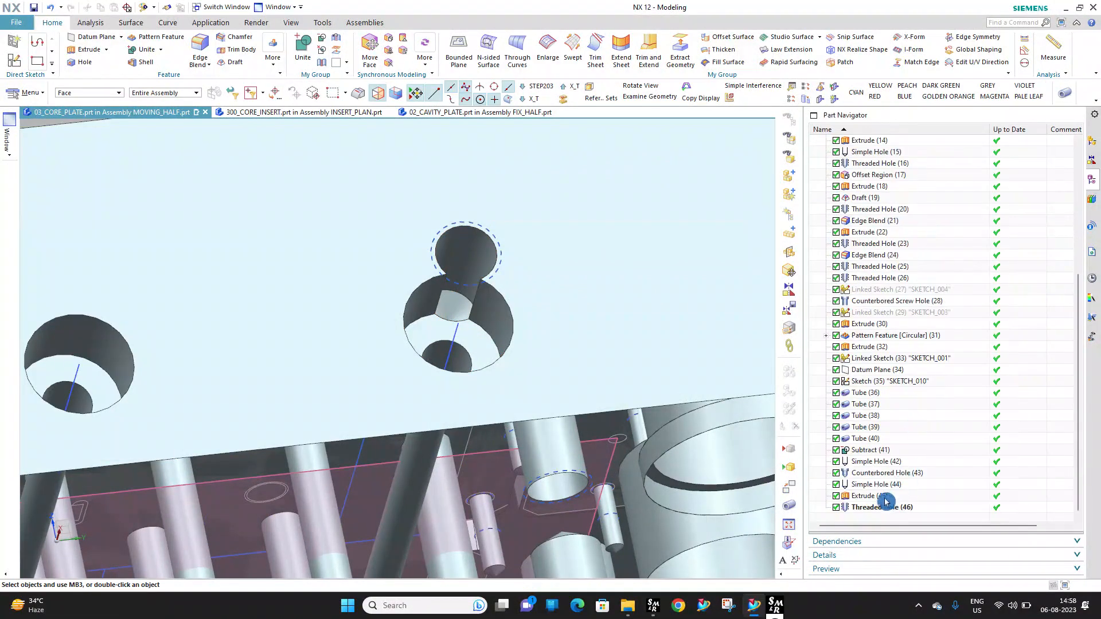
{"action": "double_click", "coordinate": [882, 507]}
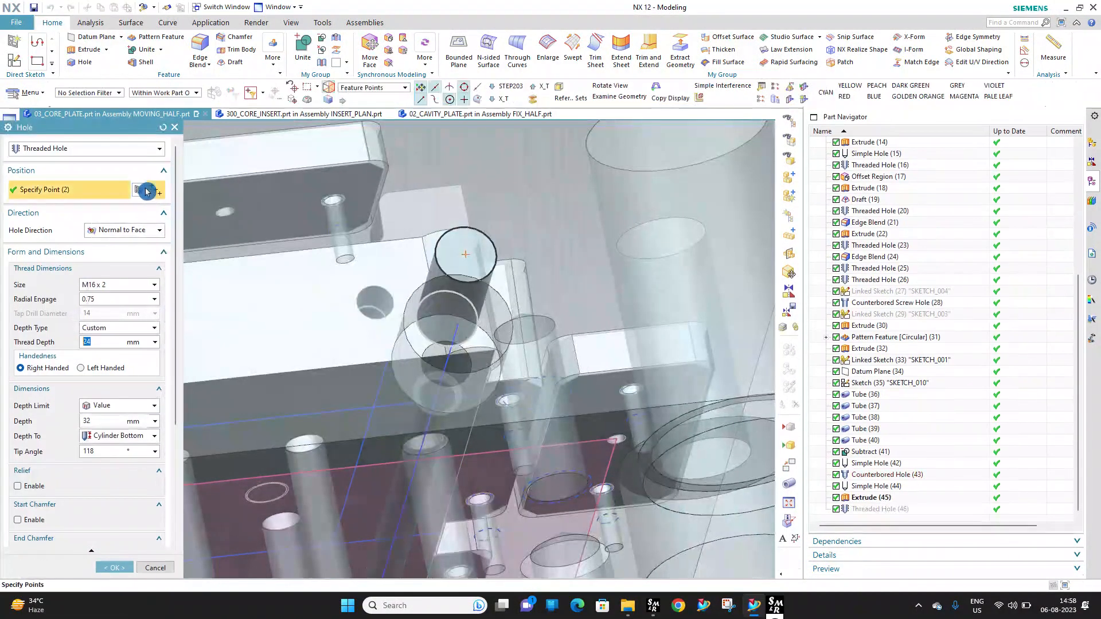
{"action": "left_click", "coordinate": [146, 189]}
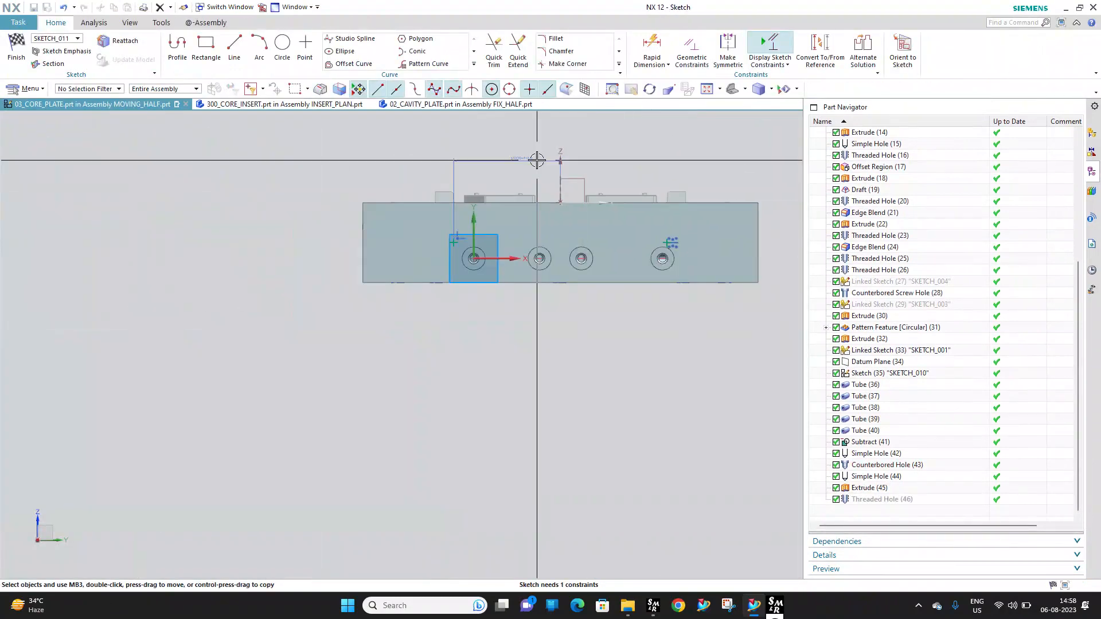
{"action": "left_click", "coordinate": [650, 48]}
{"action": "scroll", "coordinate": [361, 235], "scroll_direction": "up", "scroll_amount": 3}
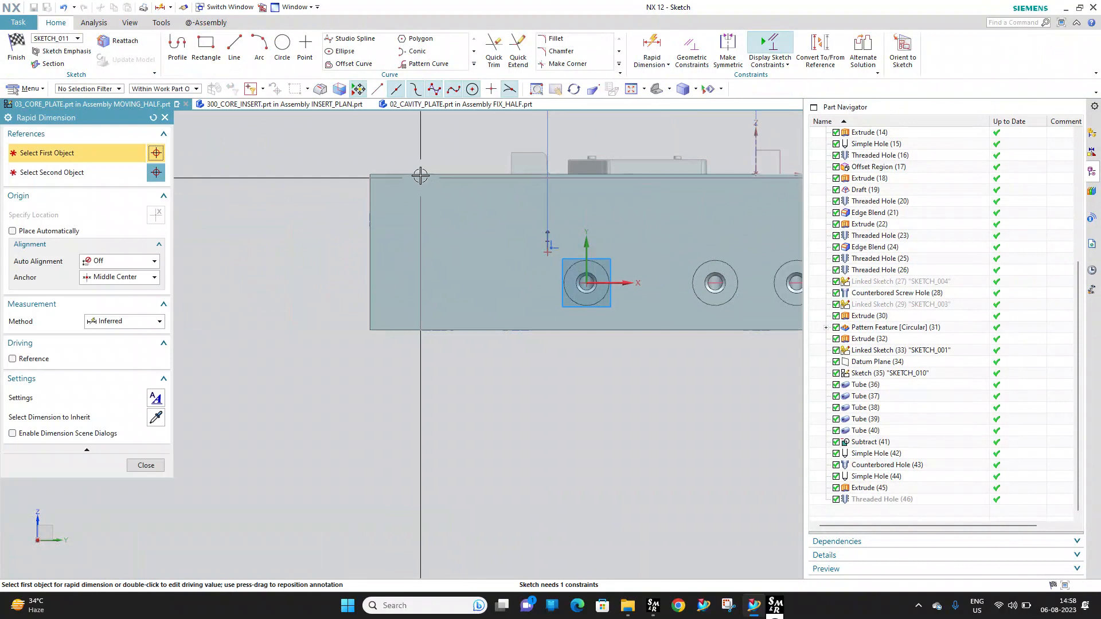
{"action": "left_click", "coordinate": [420, 174]}
{"action": "left_click", "coordinate": [548, 249]}
{"action": "left_click", "coordinate": [347, 209]}
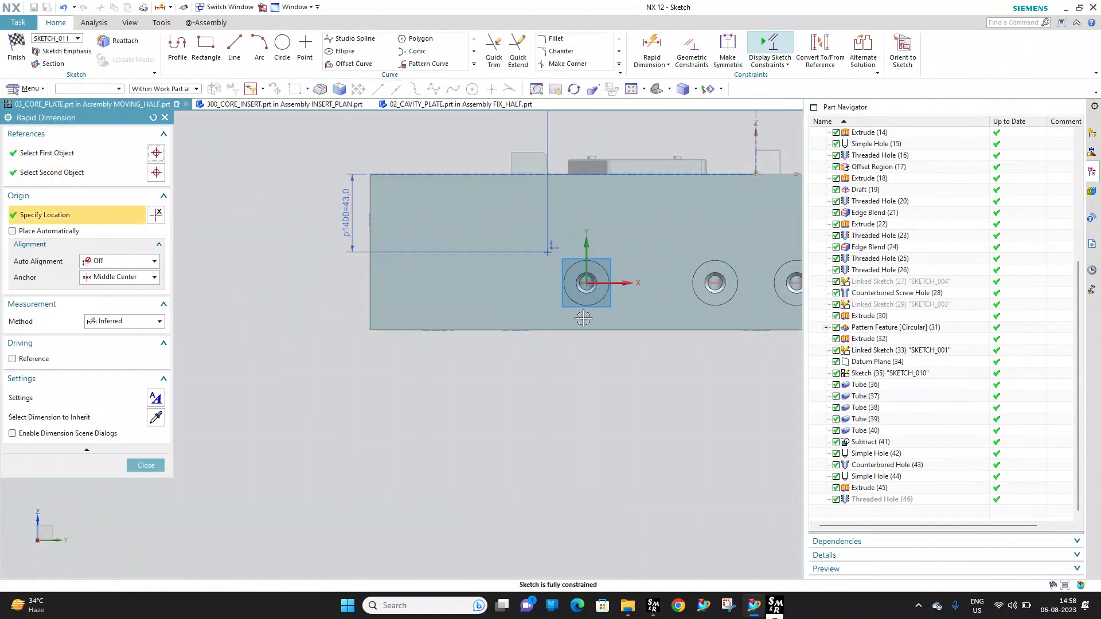
{"action": "key", "text": "Return"}
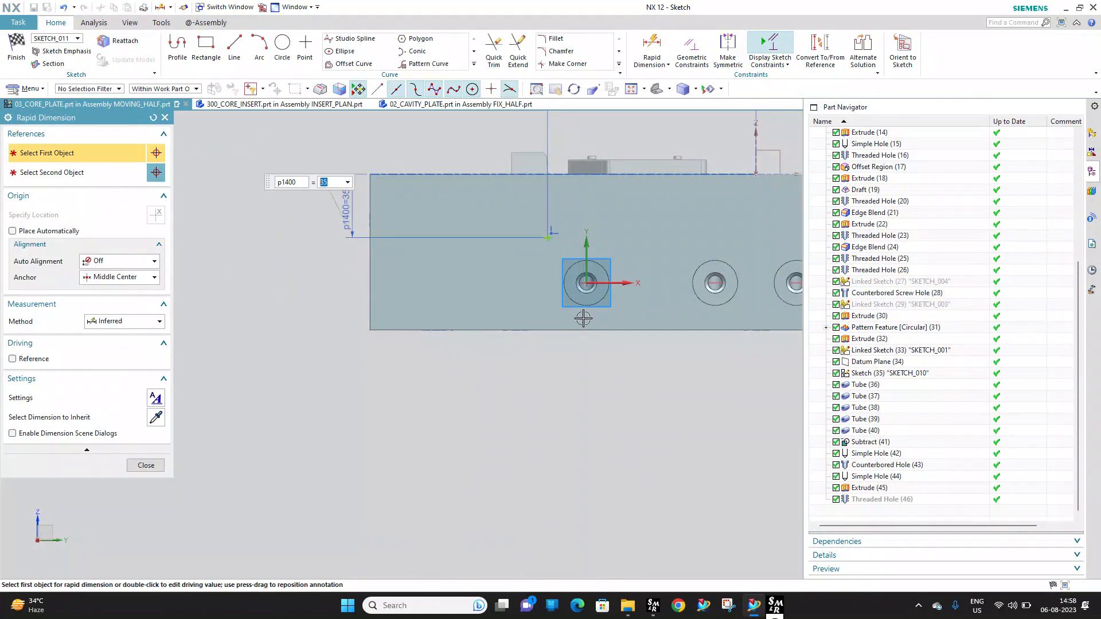
{"action": "key", "text": "Escape"}
Increase the hole point's distance from the Z axis, finish the sketch and accept the threaded hole edit
{"action": "scroll", "coordinate": [381, 363], "scroll_direction": "down", "scroll_amount": 4}
{"action": "double_click", "coordinate": [510, 244]}
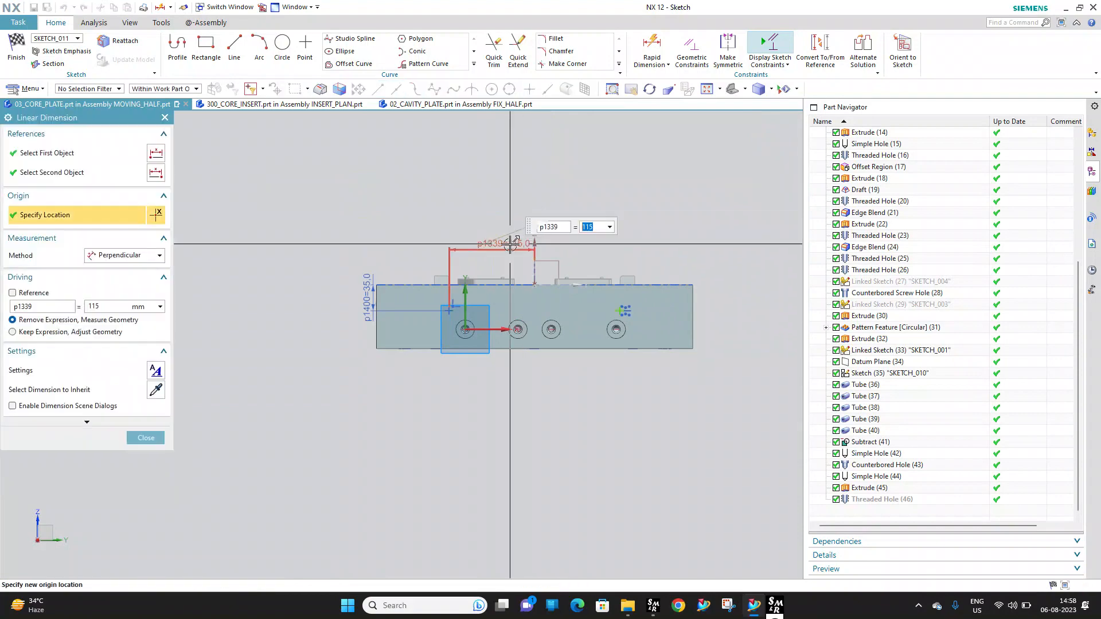
{"action": "left_click", "coordinate": [21, 51]}
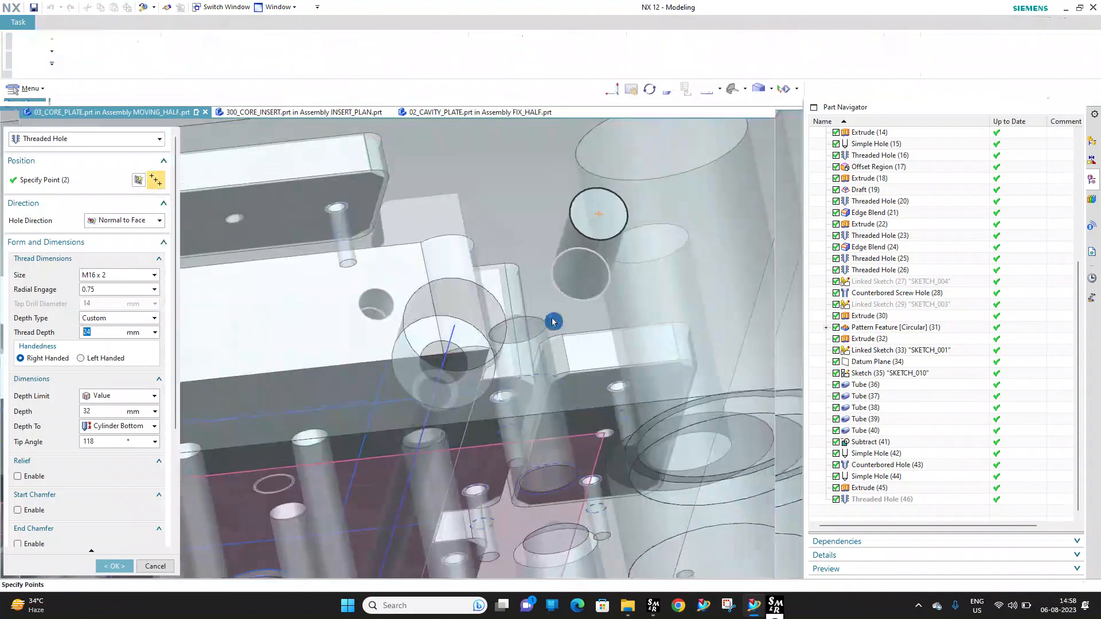
{"action": "mouse_move", "coordinate": [556, 320]}
{"action": "middle_mouse_down"}
{"action": "mouse_move", "coordinate": [532, 208]}
{"action": "mouse_move", "coordinate": [534, 220]}
{"action": "middle_mouse_up"}
{"action": "scroll", "coordinate": [534, 220], "scroll_direction": "down", "scroll_amount": 4}
{"action": "scroll", "coordinate": [728, 264], "scroll_direction": "down", "scroll_amount": 4}
{"action": "scroll", "coordinate": [665, 246], "scroll_direction": "up", "scroll_amount": 1}
{"action": "middle_click_drag", "start_coordinate": [597, 251], "coordinate": [490, 206]}
{"action": "left_click", "coordinate": [514, 224]}
{"action": "left_click", "coordinate": [678, 205]}
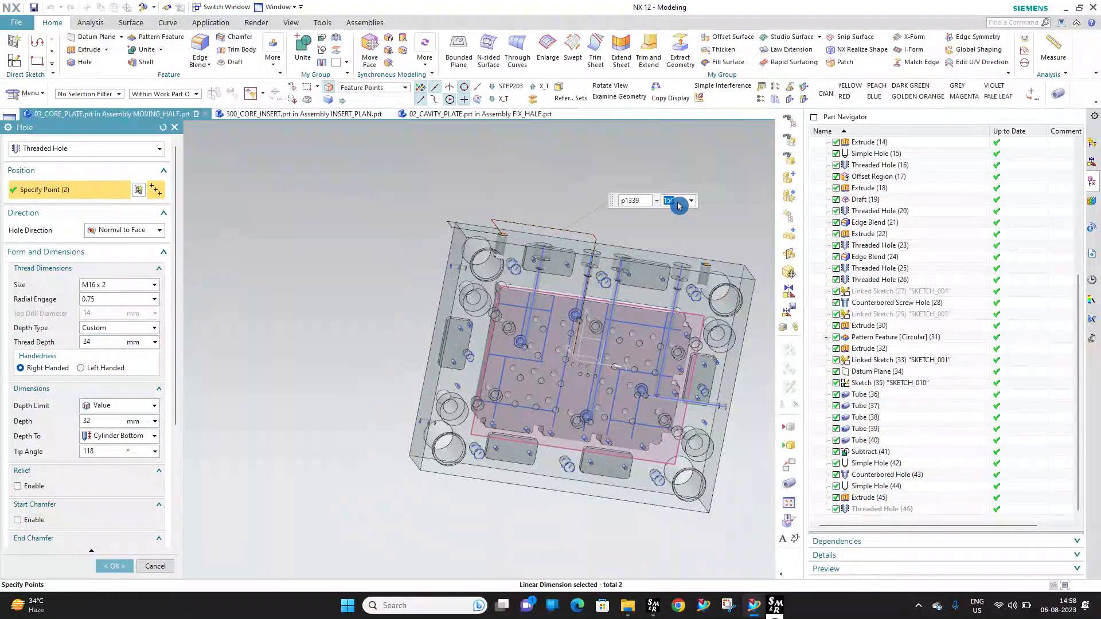
{"action": "middle_click", "coordinate": [657, 220]}
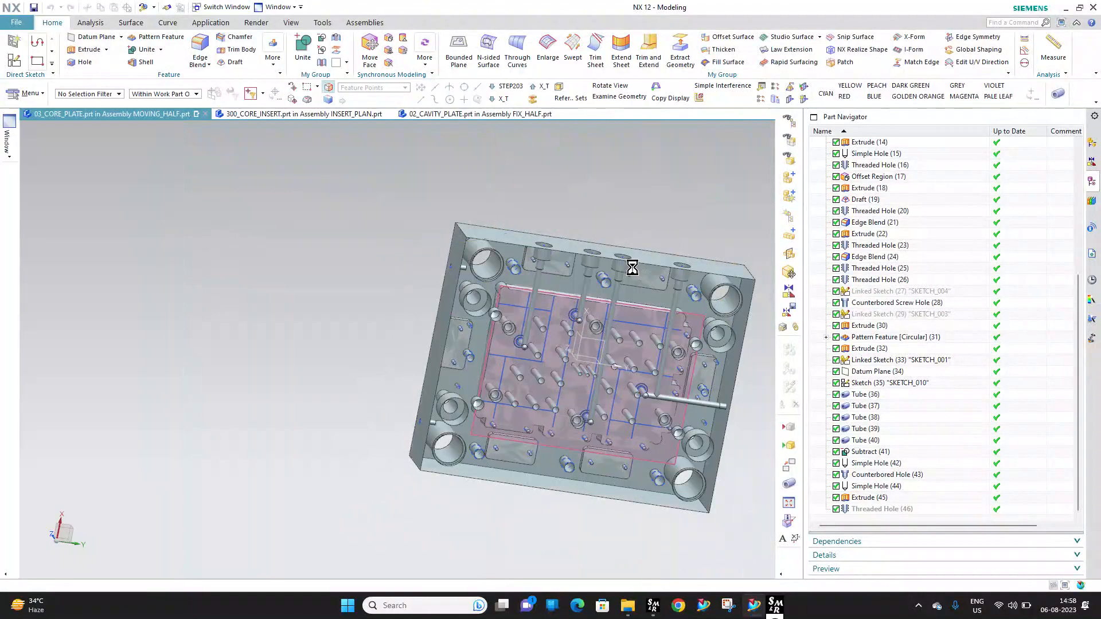
{"action": "middle_click_drag", "start_coordinate": [634, 266], "coordinate": [539, 304]}
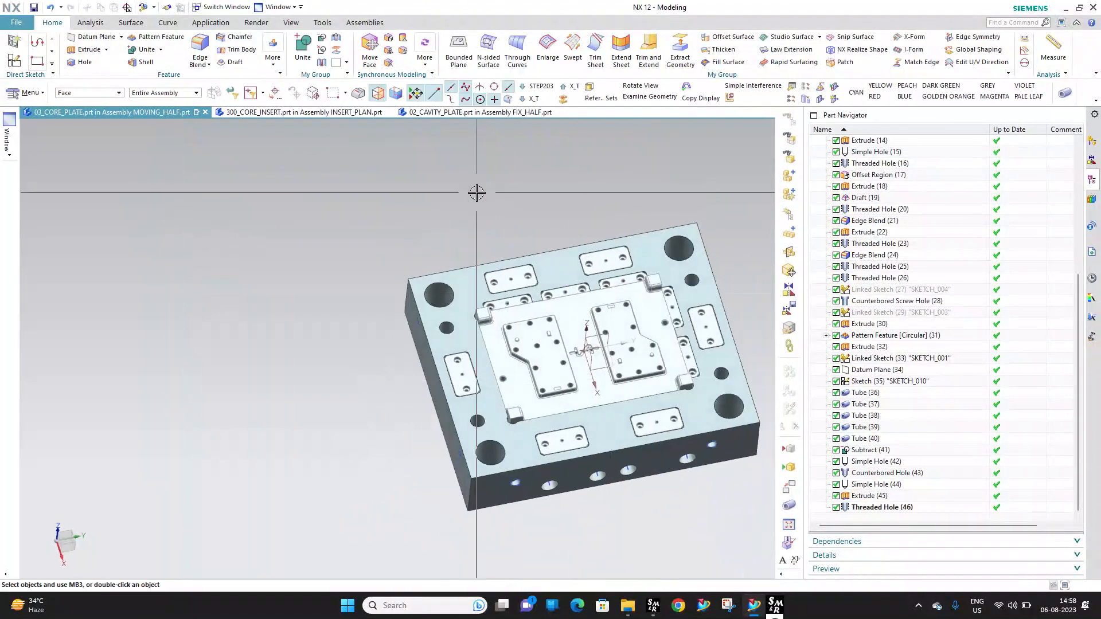
Mirror the two-hole threaded hole feature about the YZ plane of the datum coordinate system onto the plate's opposite side
{"action": "left_click", "coordinate": [280, 68]}
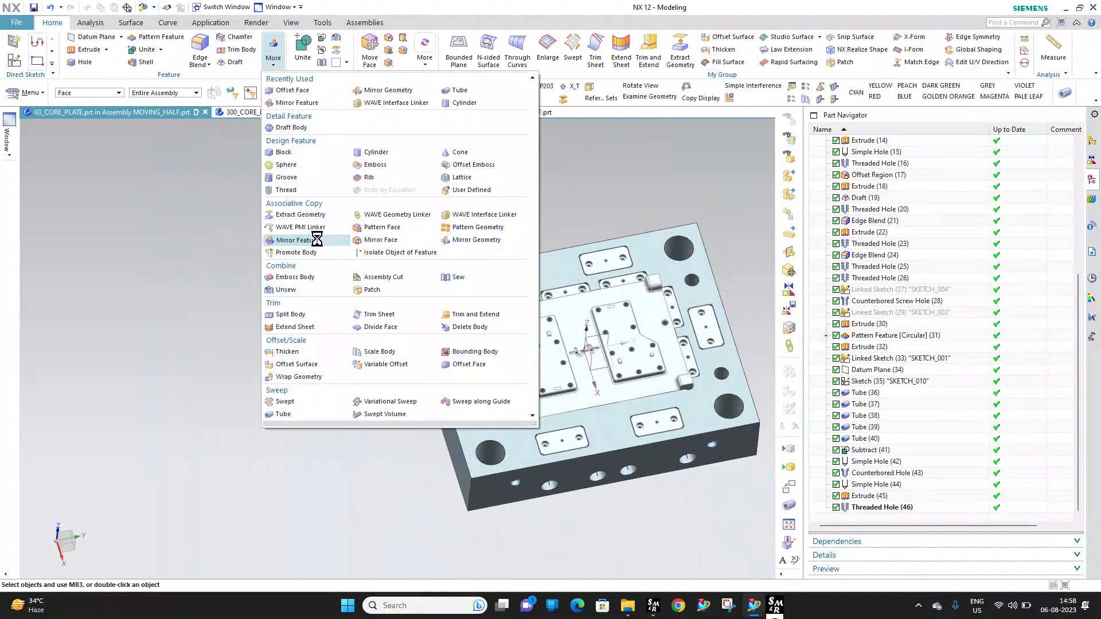
{"action": "scroll", "coordinate": [524, 478], "scroll_direction": "down", "scroll_amount": 5}
{"action": "left_click", "coordinate": [504, 479]}
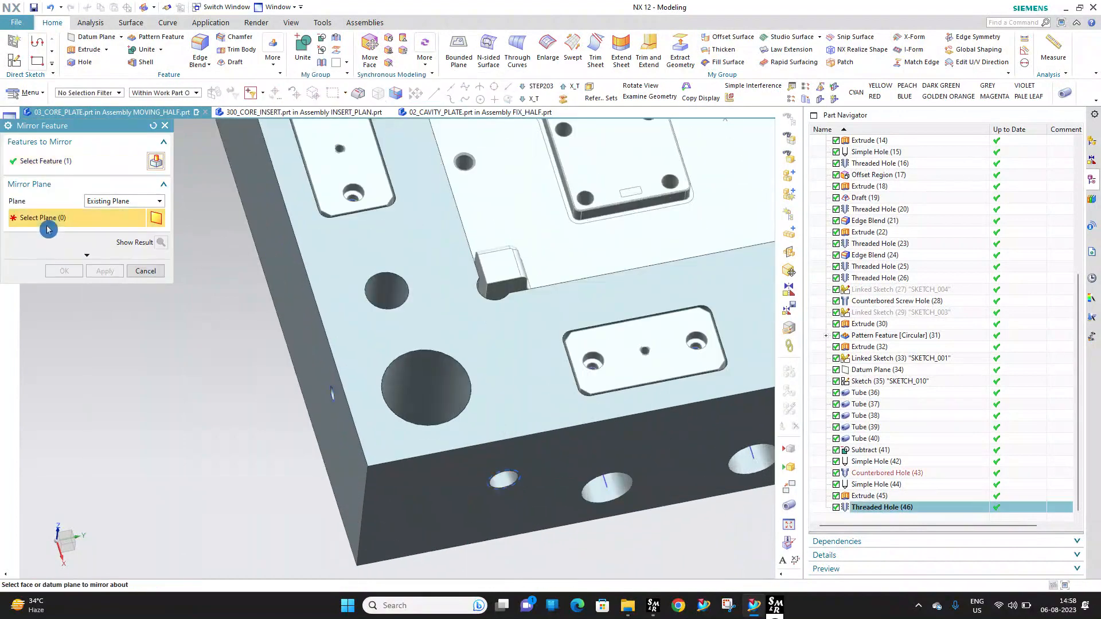
{"action": "scroll", "coordinate": [510, 245], "scroll_direction": "up", "scroll_amount": 5}
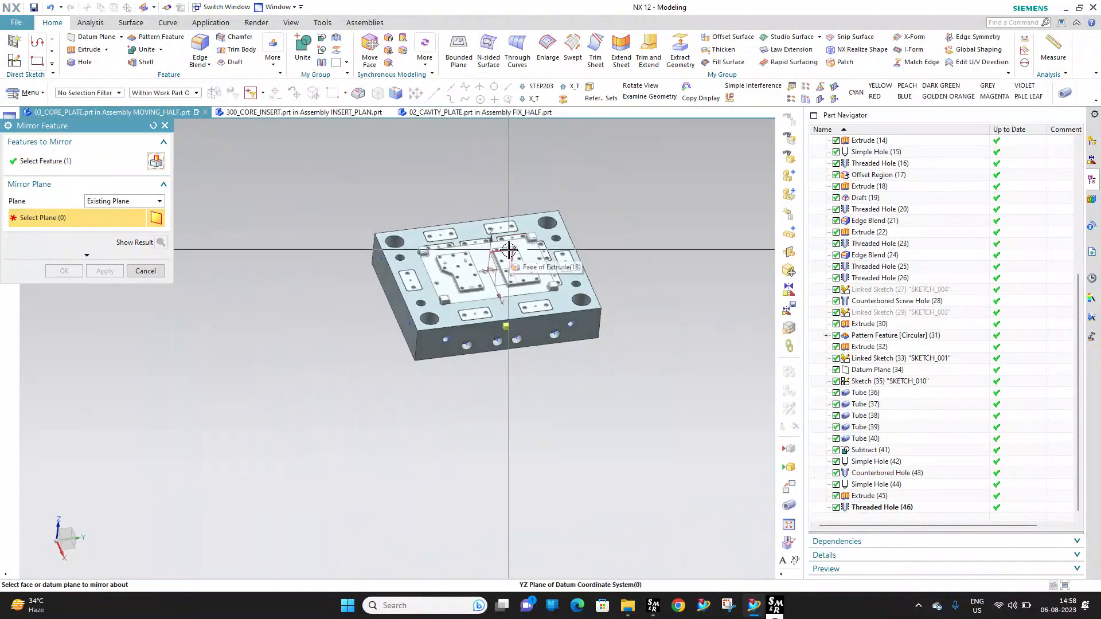
{"action": "left_click", "coordinate": [509, 250]}
{"action": "middle_click", "coordinate": [508, 251]}
{"action": "middle_click_drag", "start_coordinate": [508, 251], "coordinate": [484, 359]}
{"action": "scroll", "coordinate": [484, 358], "scroll_direction": "down", "scroll_amount": 3}
{"action": "middle_click_drag", "start_coordinate": [472, 297], "coordinate": [462, 269]}
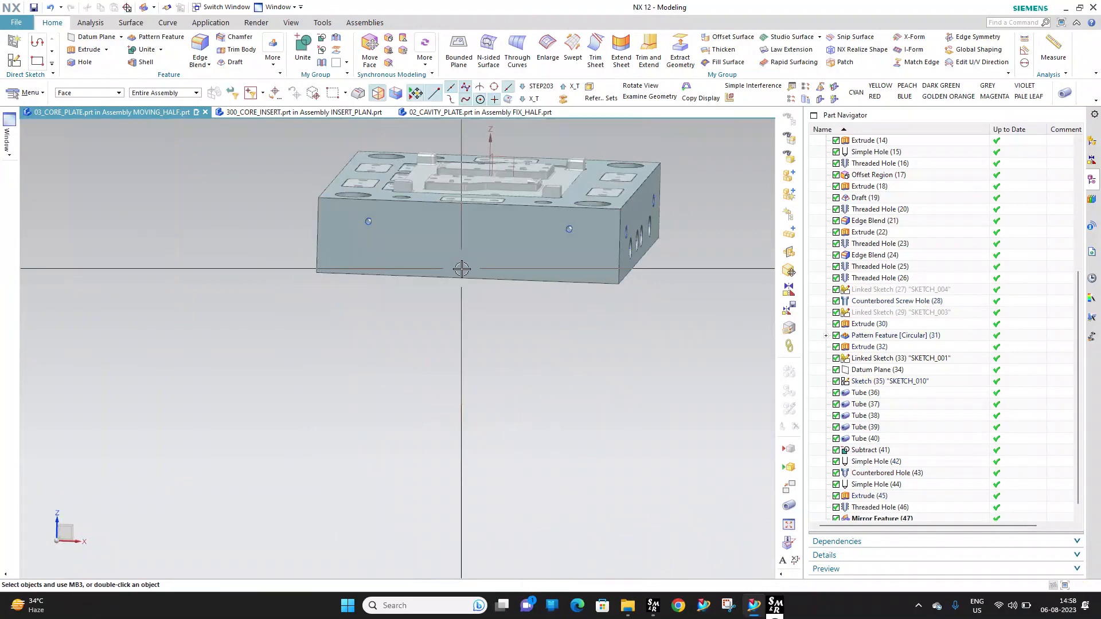
Switch to FIX_HALF.prt to examine the cavity plate's side holes and return to MOVING_HALF.prt
{"action": "left_click", "coordinate": [269, 7]}
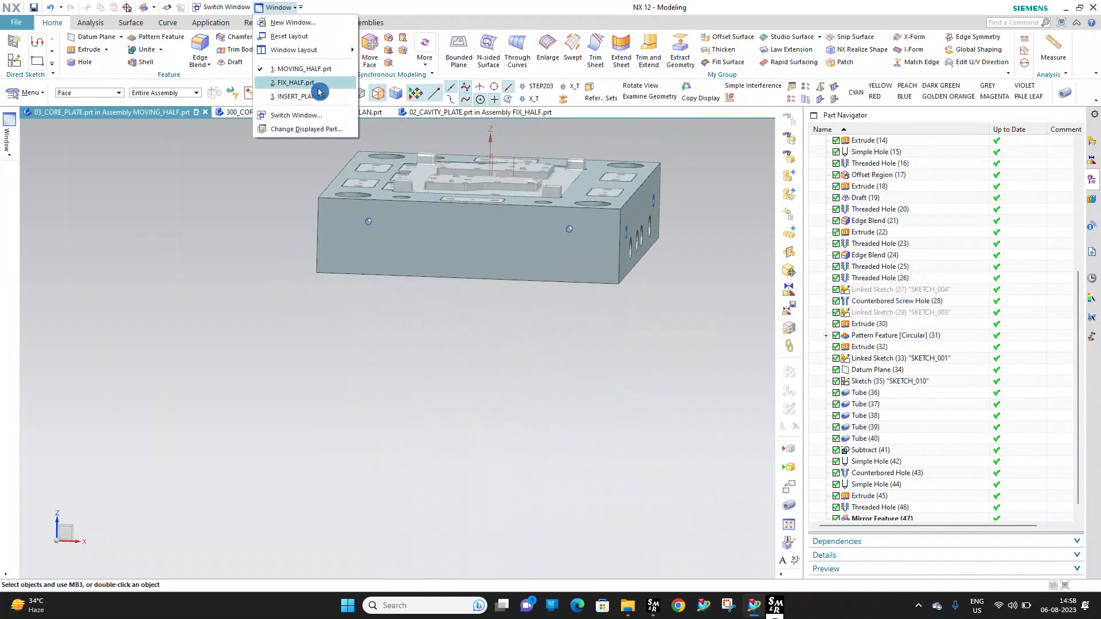
{"action": "left_click", "coordinate": [320, 89]}
{"action": "scroll", "coordinate": [345, 211], "scroll_direction": "down", "scroll_amount": 4}
{"action": "middle_click_drag", "start_coordinate": [345, 211], "coordinate": [329, 184]}
{"action": "left_click", "coordinate": [276, 6]}
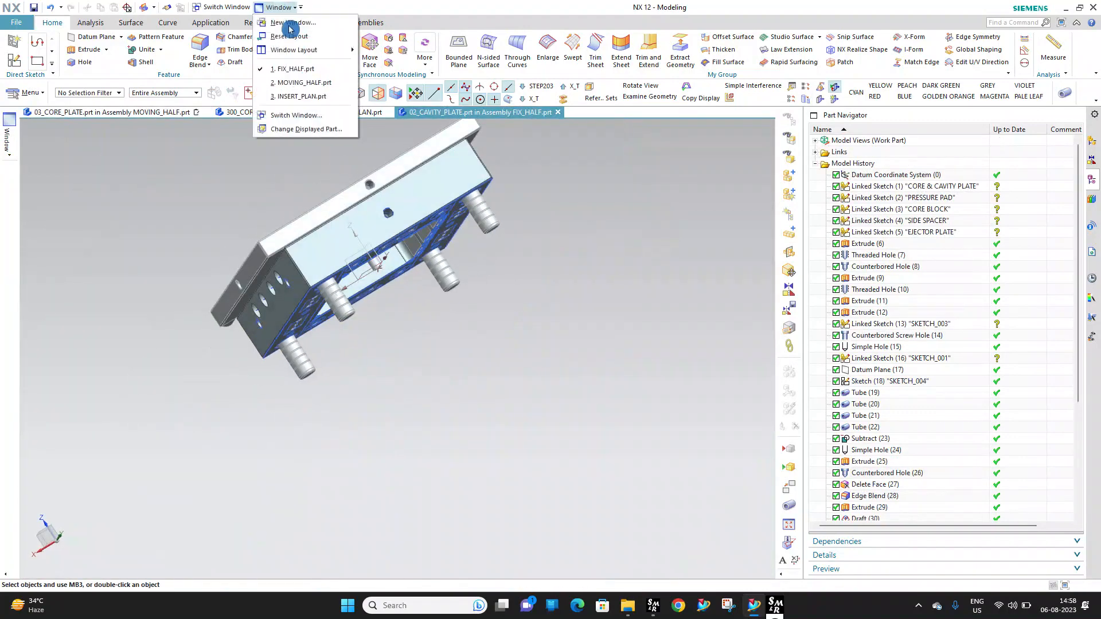
{"action": "left_click", "coordinate": [310, 86]}
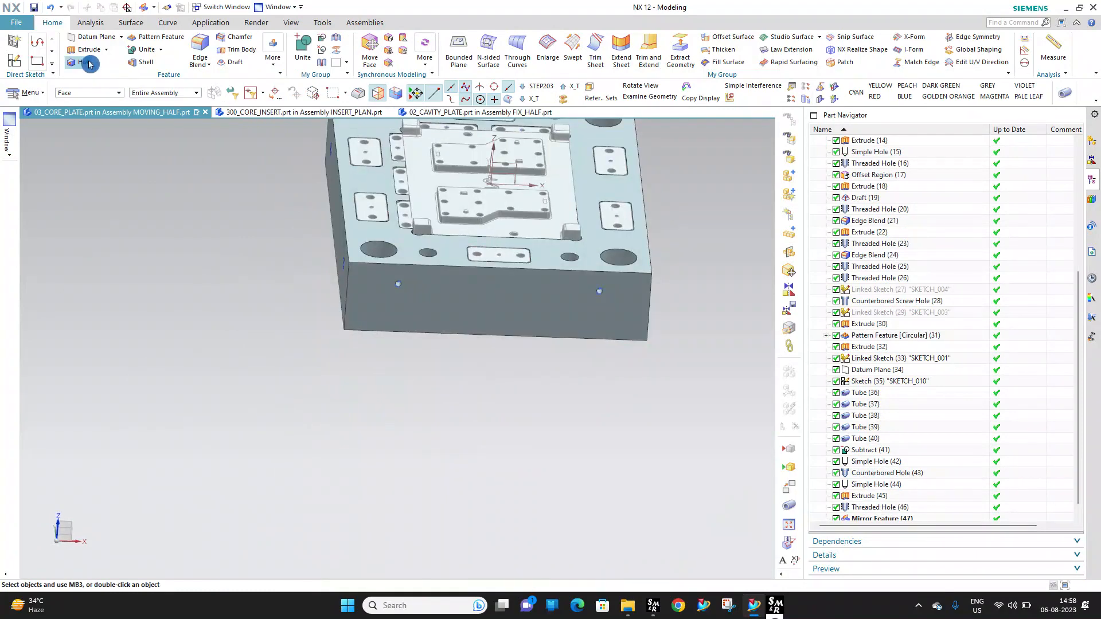
Start a hole on the core plate's adjacent side face and constrain its point onto the Z datum axis
{"action": "left_click", "coordinate": [501, 313]}
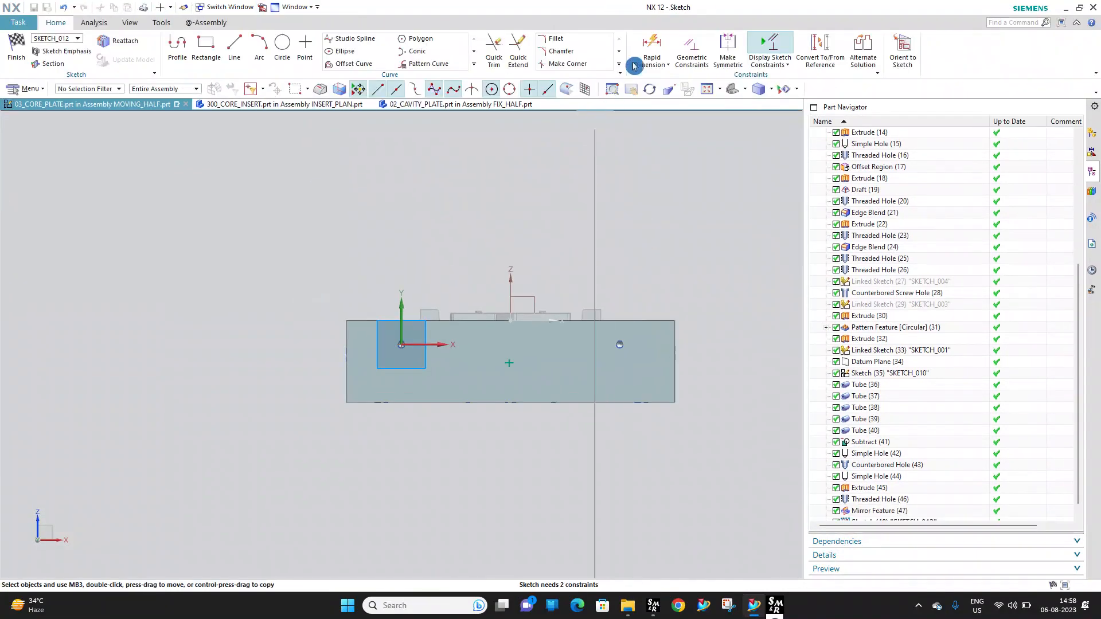
{"action": "left_click", "coordinate": [691, 50]}
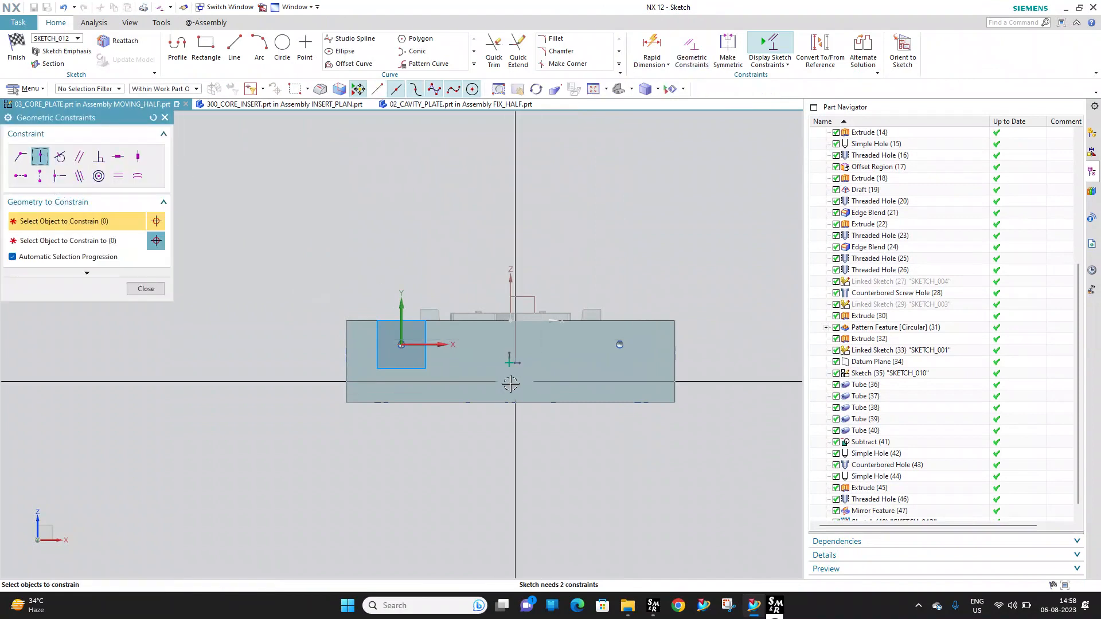
{"action": "left_click", "coordinate": [511, 362]}
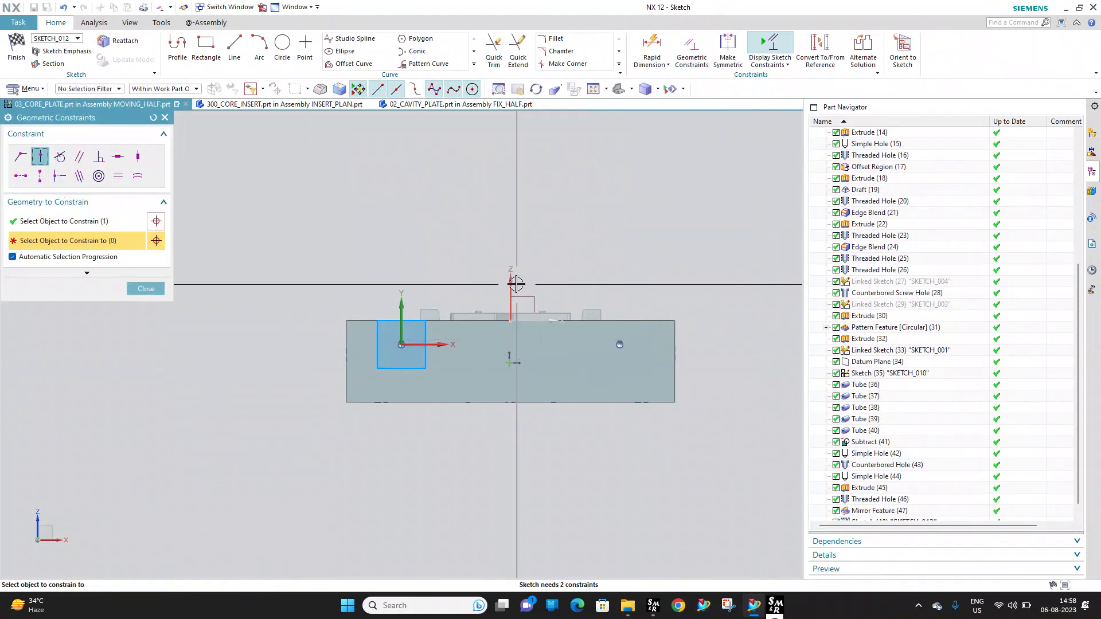
{"action": "left_click", "coordinate": [512, 283]}
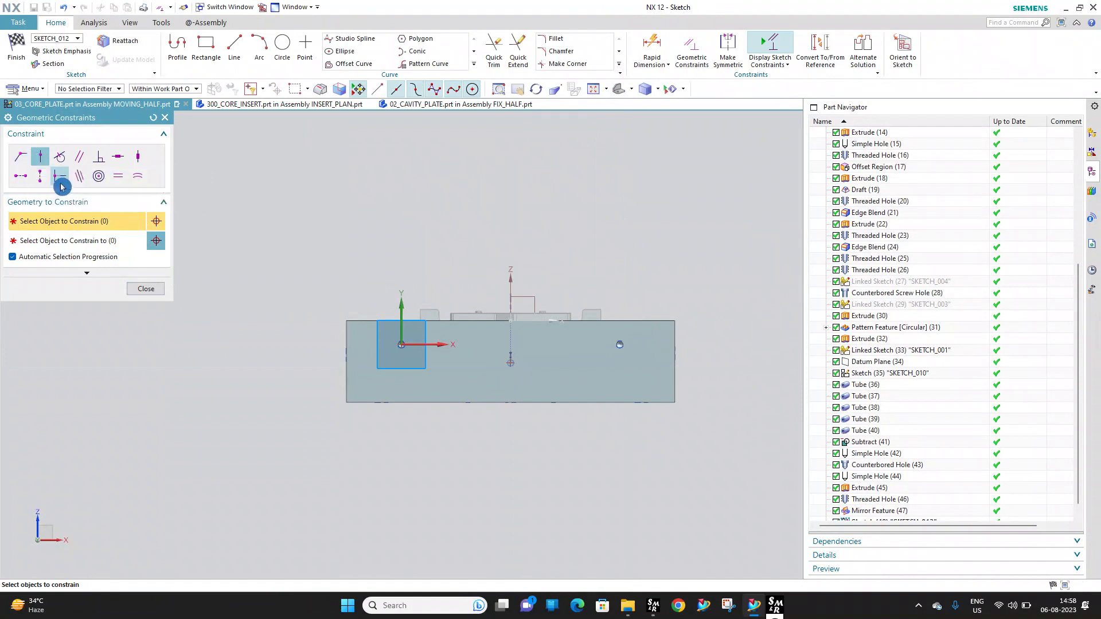
Align the hole point with the midpoint of the face's vertical edge, finish the sketch and create the M16 x 2 threaded hole
{"action": "left_click", "coordinate": [511, 362]}
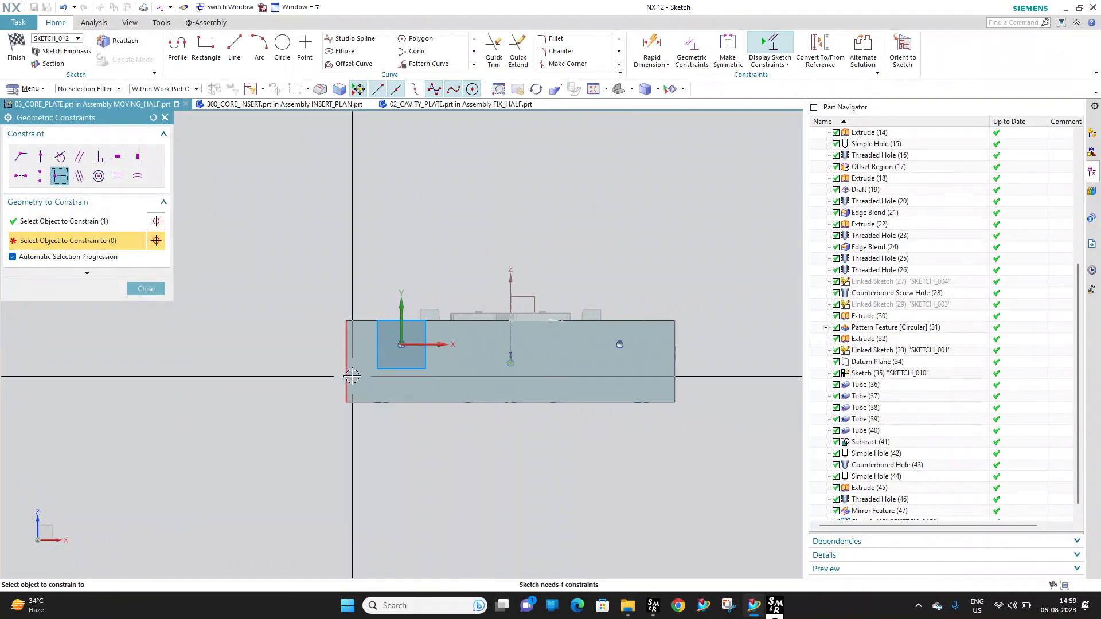
{"action": "left_click", "coordinate": [347, 372]}
{"action": "key", "text": "Escape"}
{"action": "left_click", "coordinate": [15, 50]}
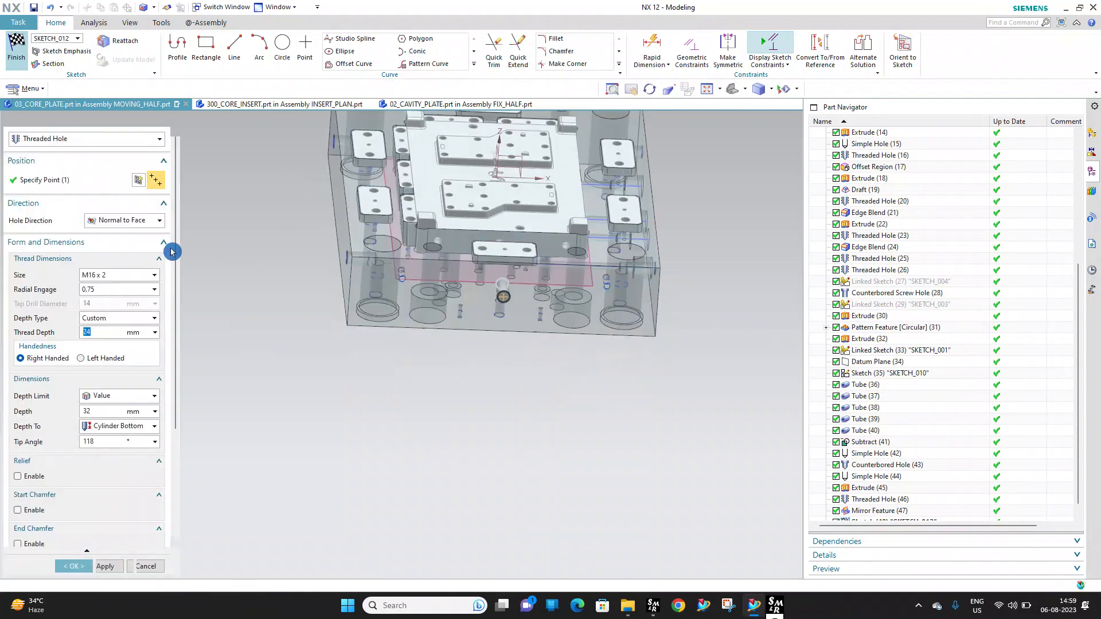
{"action": "left_click", "coordinate": [86, 559]}
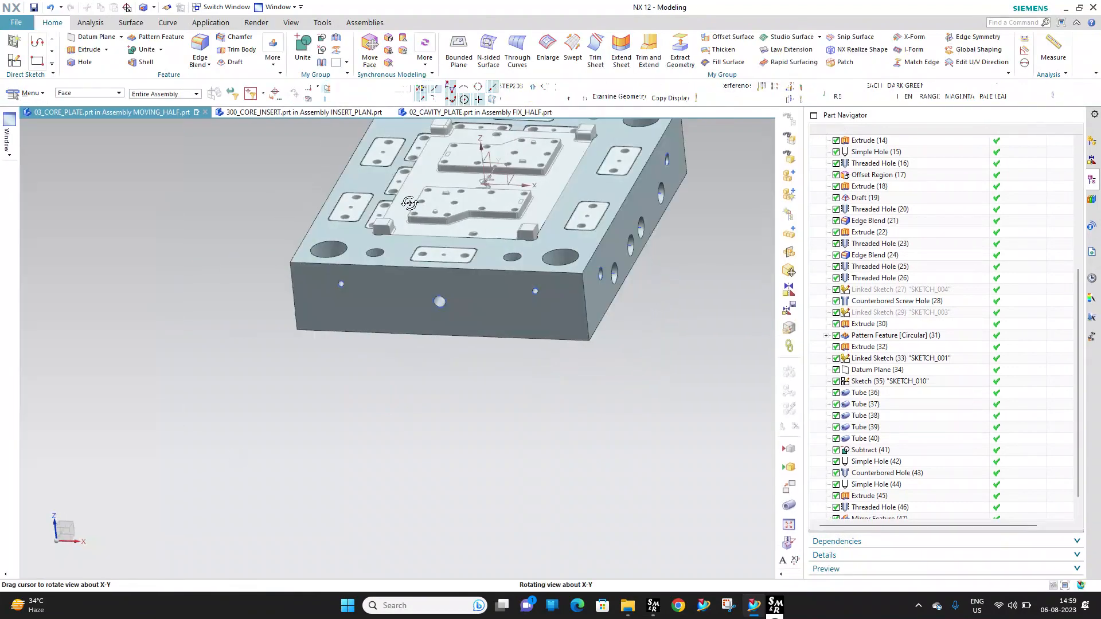
Mirror the single M16 threaded hole about the XZ plane of the datum coordinate system onto the core plate's opposite side
{"action": "left_click", "coordinate": [283, 56]}
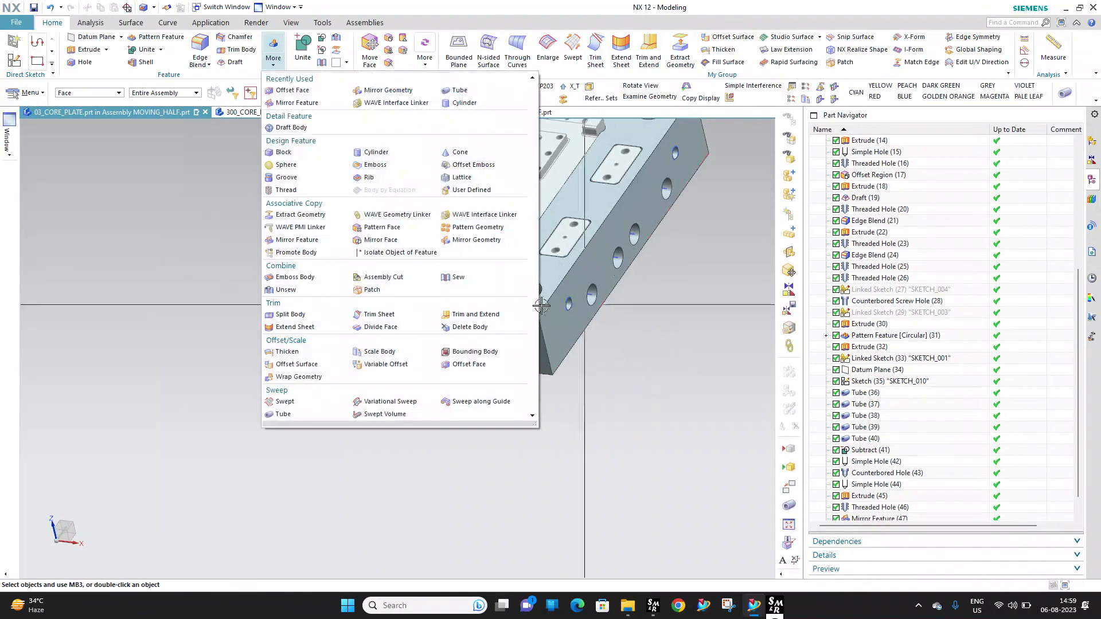
{"action": "left_click", "coordinate": [307, 244]}
{"action": "scroll", "coordinate": [409, 323], "scroll_direction": "up", "scroll_amount": 6}
{"action": "left_click", "coordinate": [408, 322]}
{"action": "left_click", "coordinate": [102, 220]}
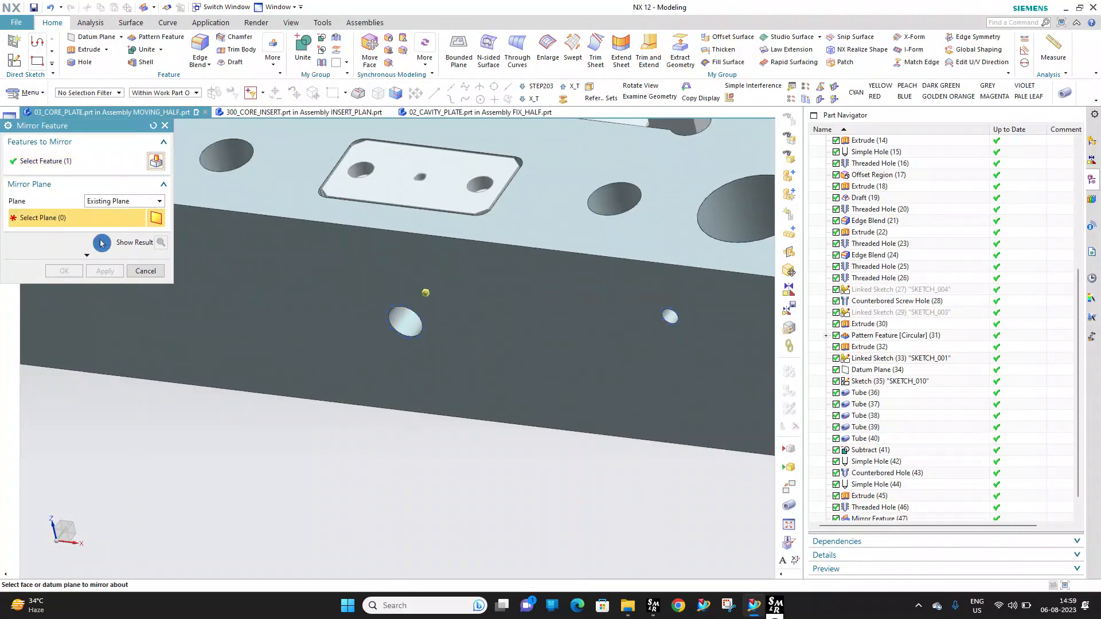
{"action": "scroll", "coordinate": [296, 313], "scroll_direction": "down", "scroll_amount": 8}
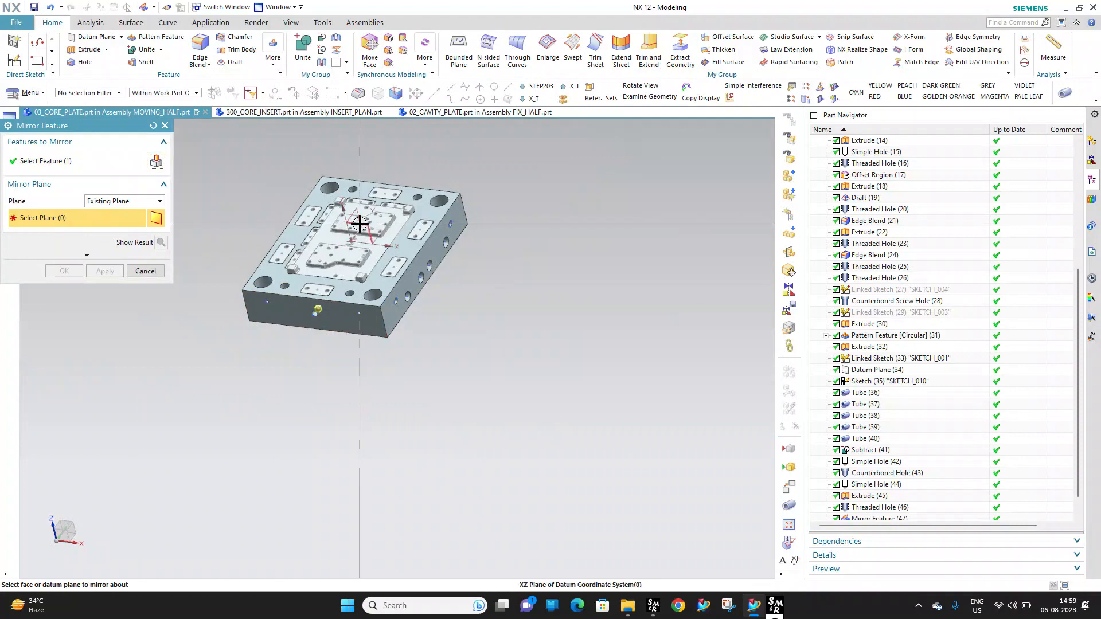
{"action": "left_click", "coordinate": [361, 225]}
{"action": "middle_click", "coordinate": [310, 187]}
{"action": "middle_click_drag", "start_coordinate": [378, 190], "coordinate": [285, 267]}
{"action": "scroll", "coordinate": [304, 268], "scroll_direction": "up", "scroll_amount": 4}
{"action": "middle_click_drag", "start_coordinate": [467, 244], "coordinate": [507, 225]}
{"action": "scroll", "coordinate": [419, 190], "scroll_direction": "down", "scroll_amount": 3}
{"action": "scroll", "coordinate": [930, 207], "scroll_direction": "down", "scroll_amount": 1}
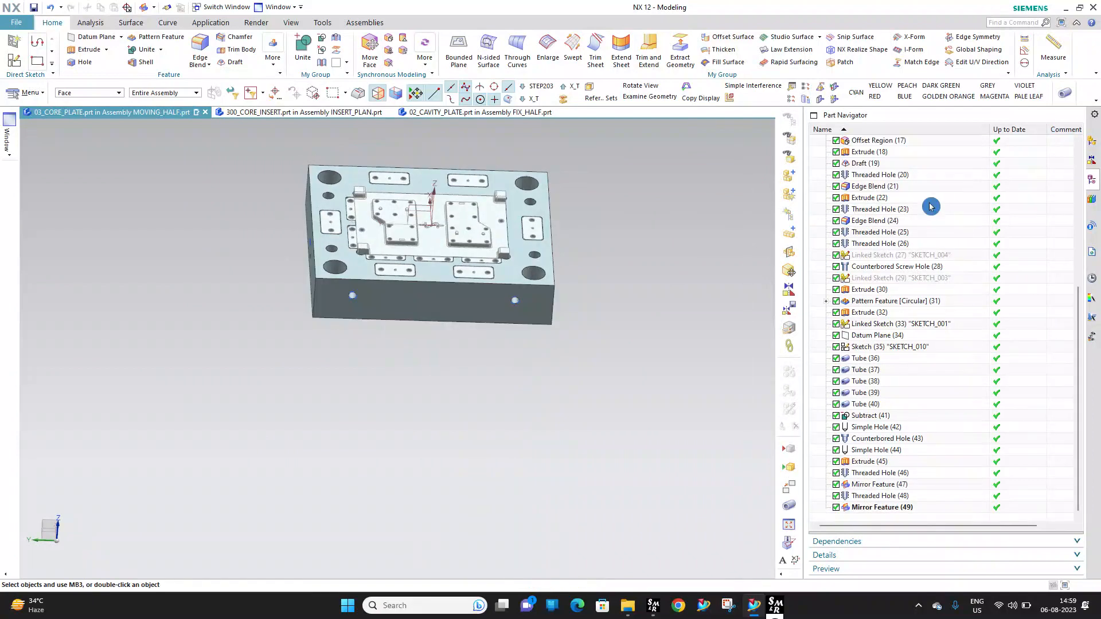
{"action": "scroll", "coordinate": [386, 322], "scroll_direction": "down", "scroll_amount": 4}
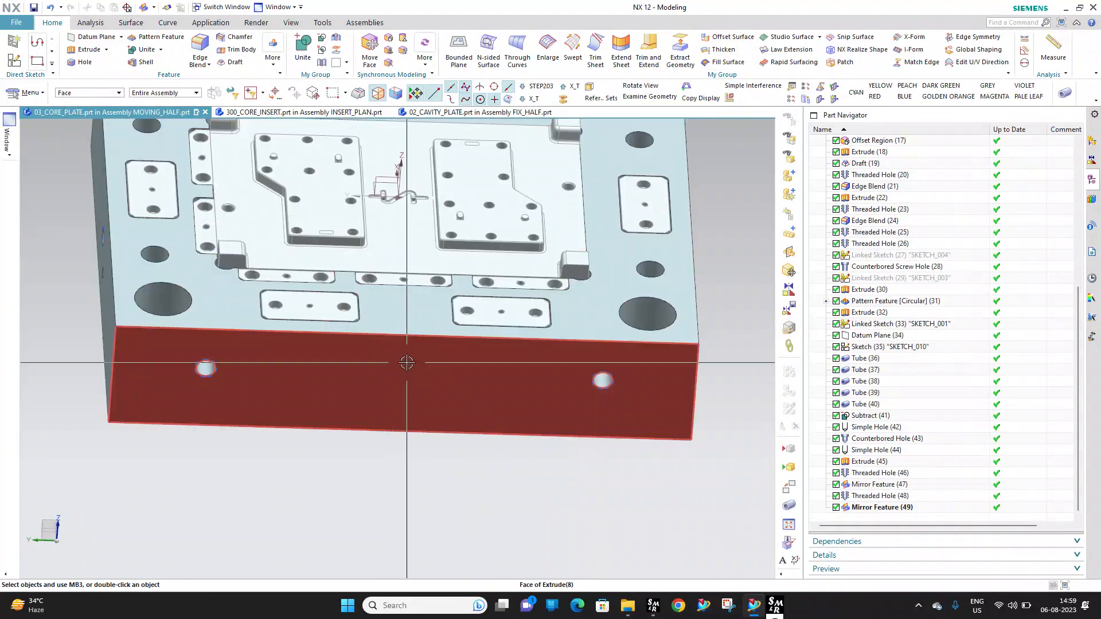
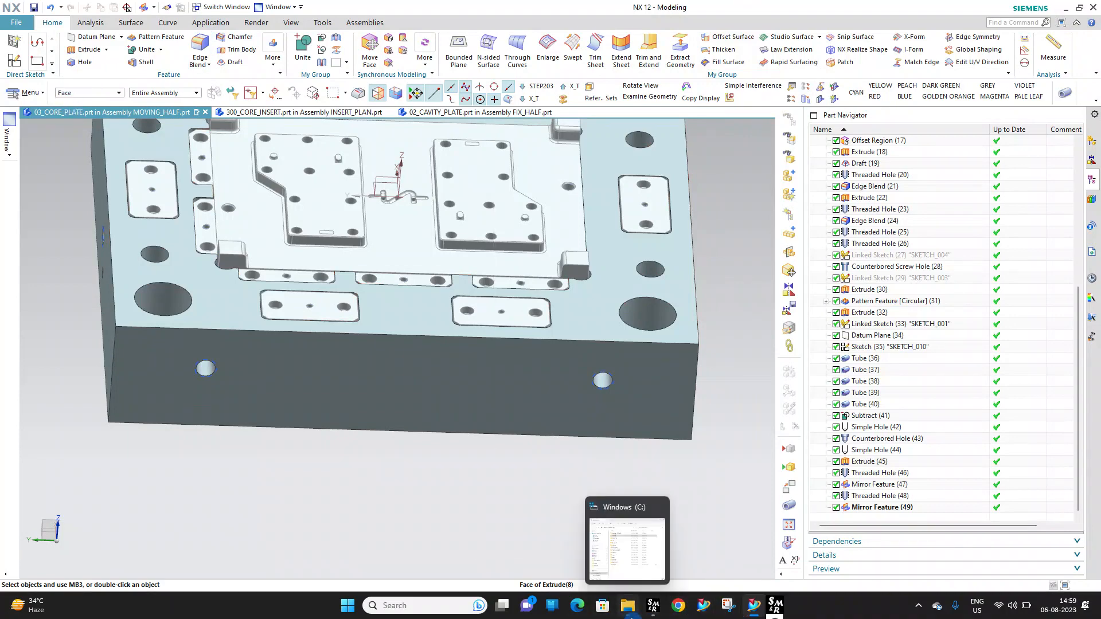
Switch to File Explorer, browse to the DESIGN STD folder inside DESIGN on Local Disk (D:), and return to the core plate model
{"action": "left_click", "coordinate": [628, 606]}
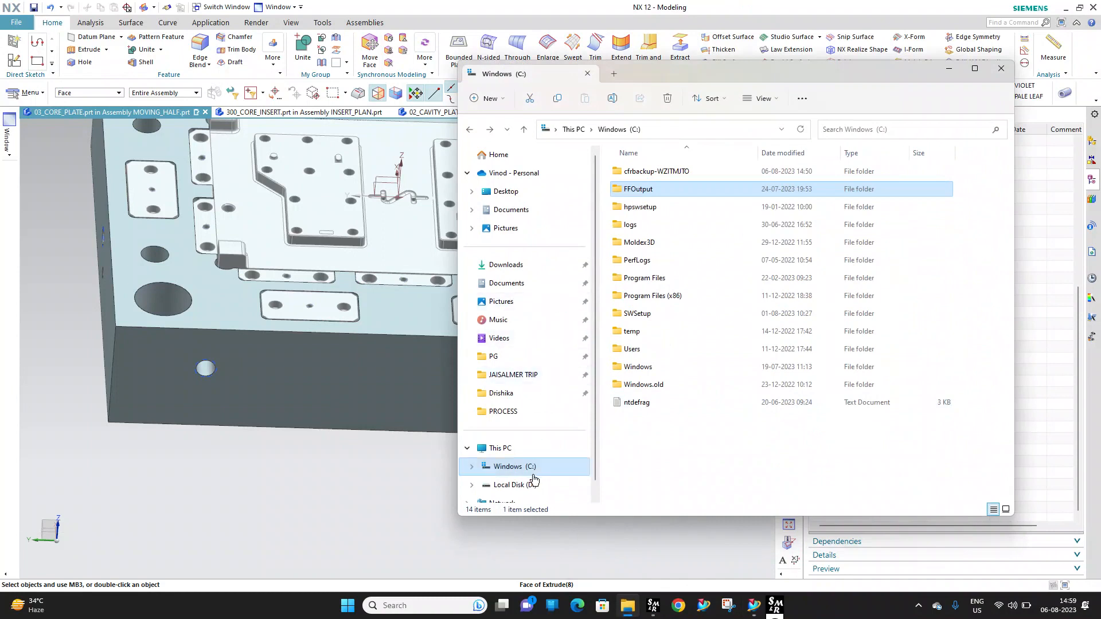
{"action": "left_click", "coordinate": [519, 485]}
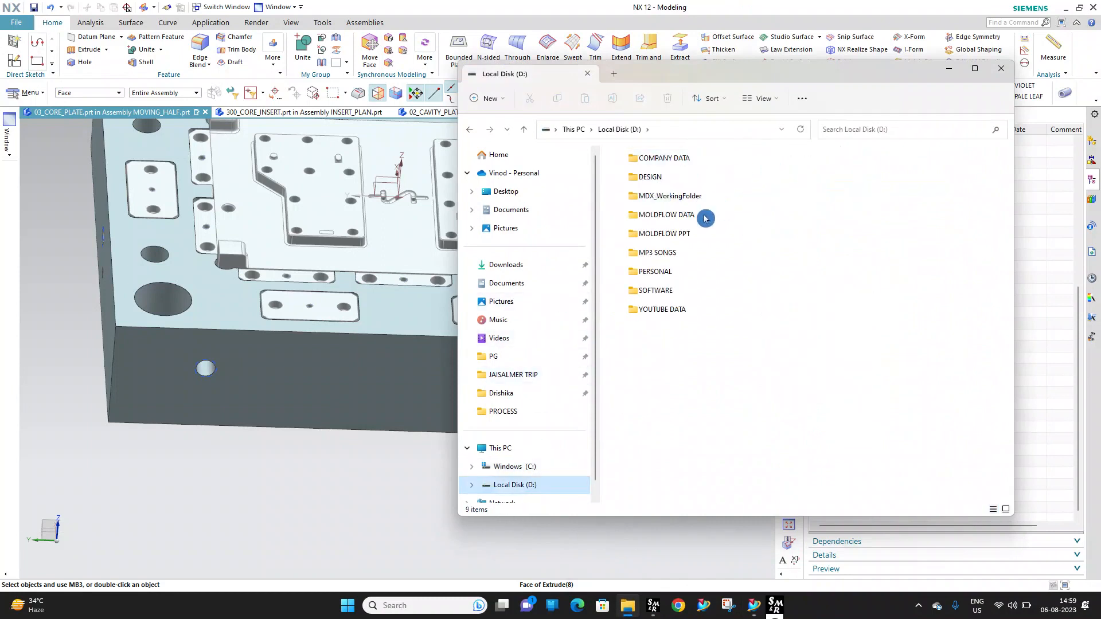
{"action": "double_click", "coordinate": [697, 177]}
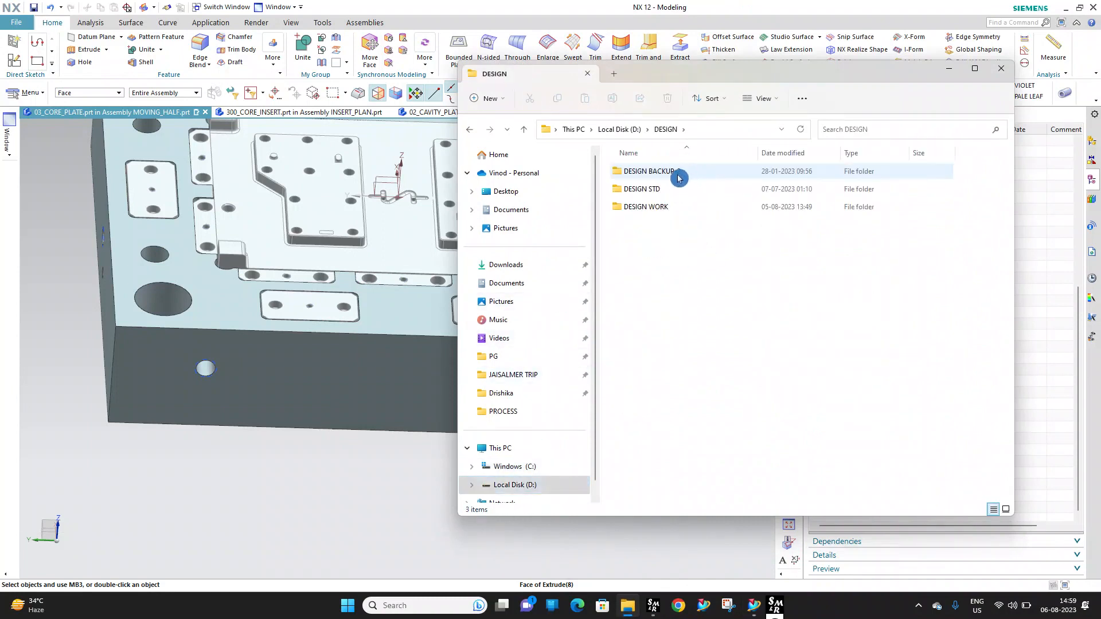
{"action": "left_click", "coordinate": [664, 191]}
{"action": "double_click", "coordinate": [663, 190]}
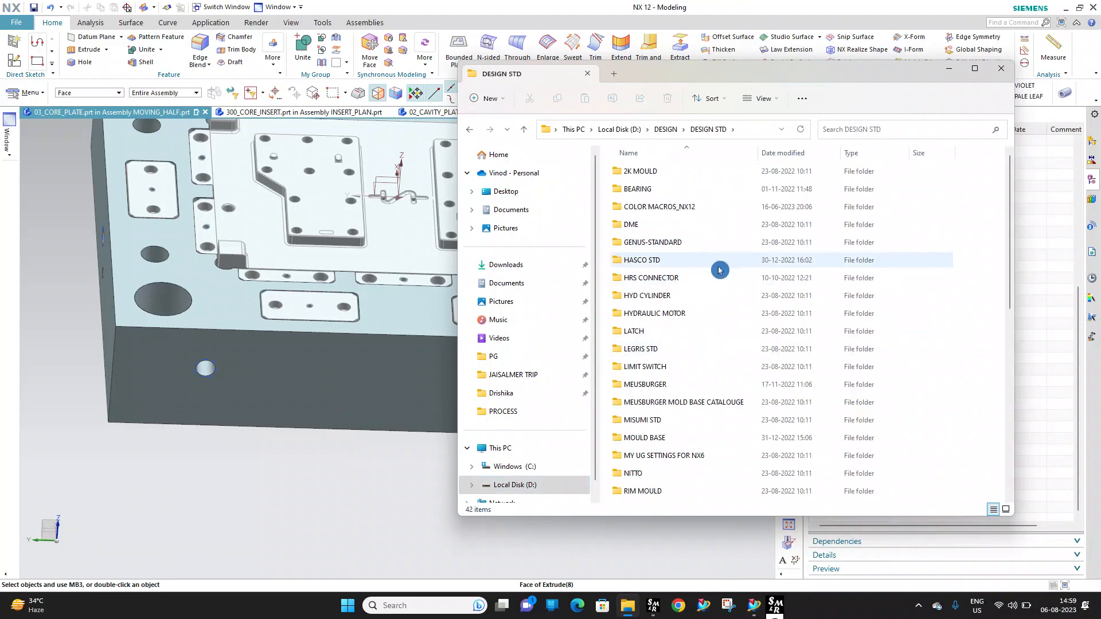
{"action": "left_click", "coordinate": [958, 71]}
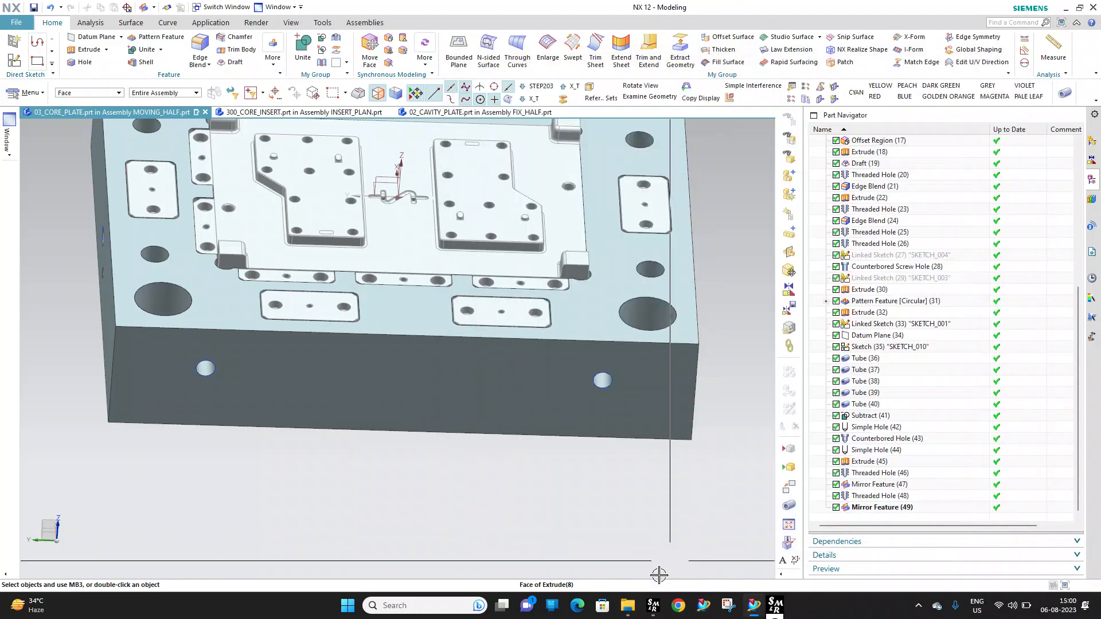
Switch to Chrome under the RV DESIGN profile, search for misumi shot counter and open MISUMI's SHOT COUNTER product page
{"action": "left_click", "coordinate": [679, 613]}
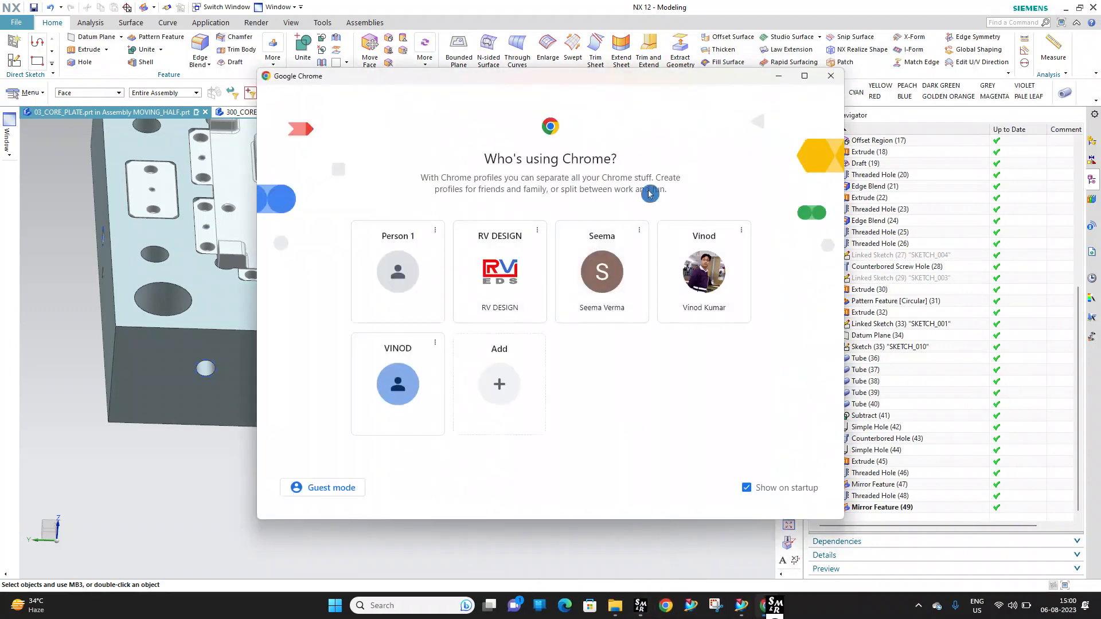
{"action": "left_click", "coordinate": [528, 278]}
{"action": "left_click", "coordinate": [474, 242]}
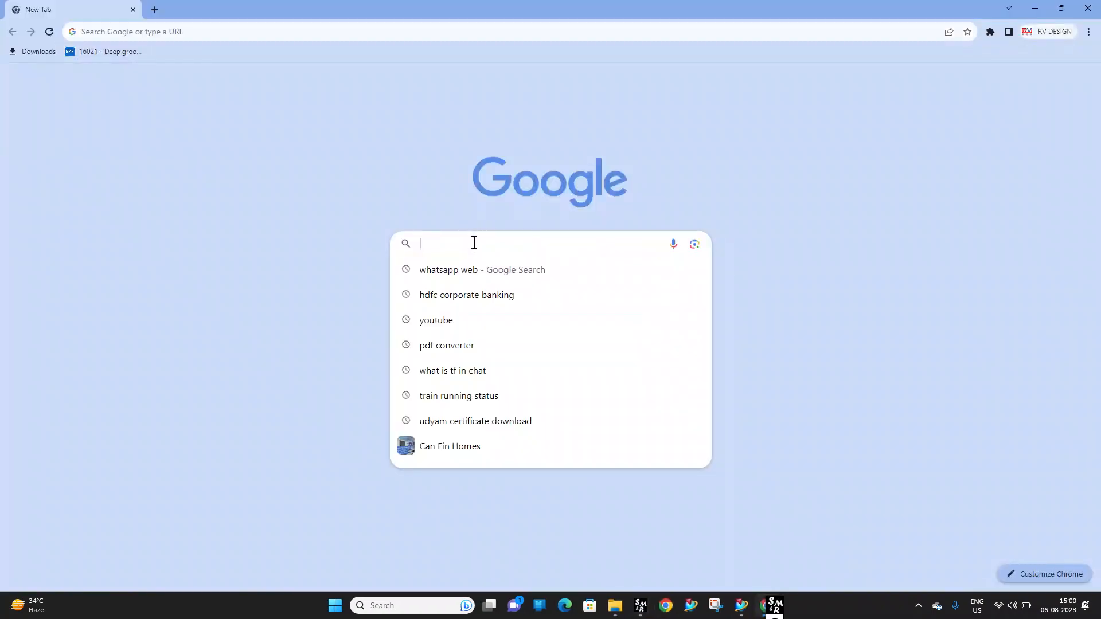
{"action": "type", "text": "MIU"}
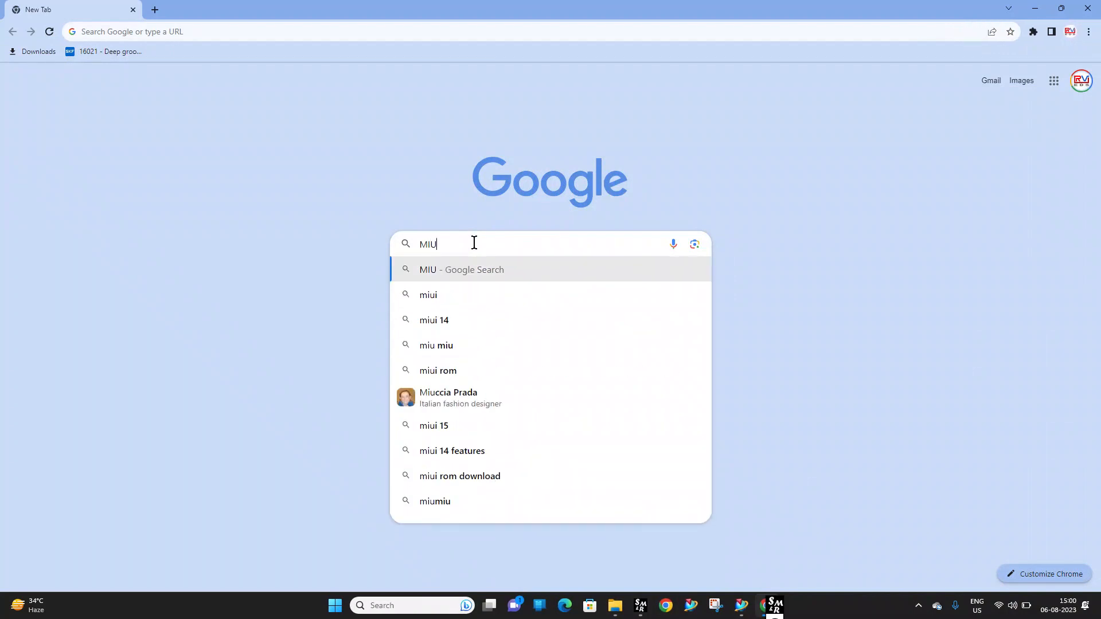
{"action": "key", "text": "BackSpace"}
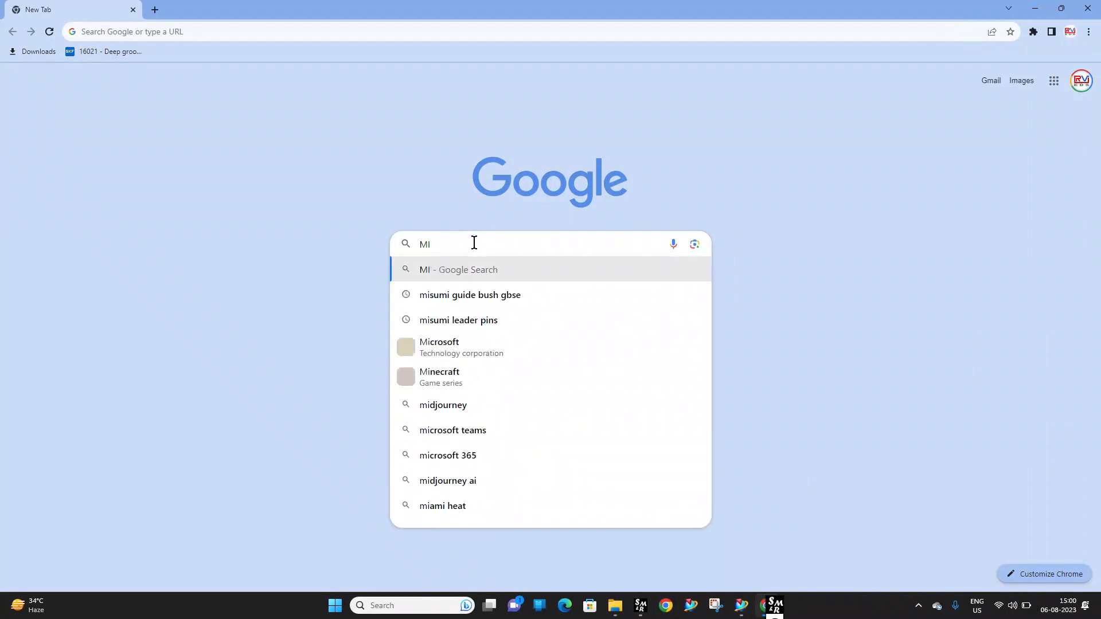
{"action": "type", "text": "SUMI"}
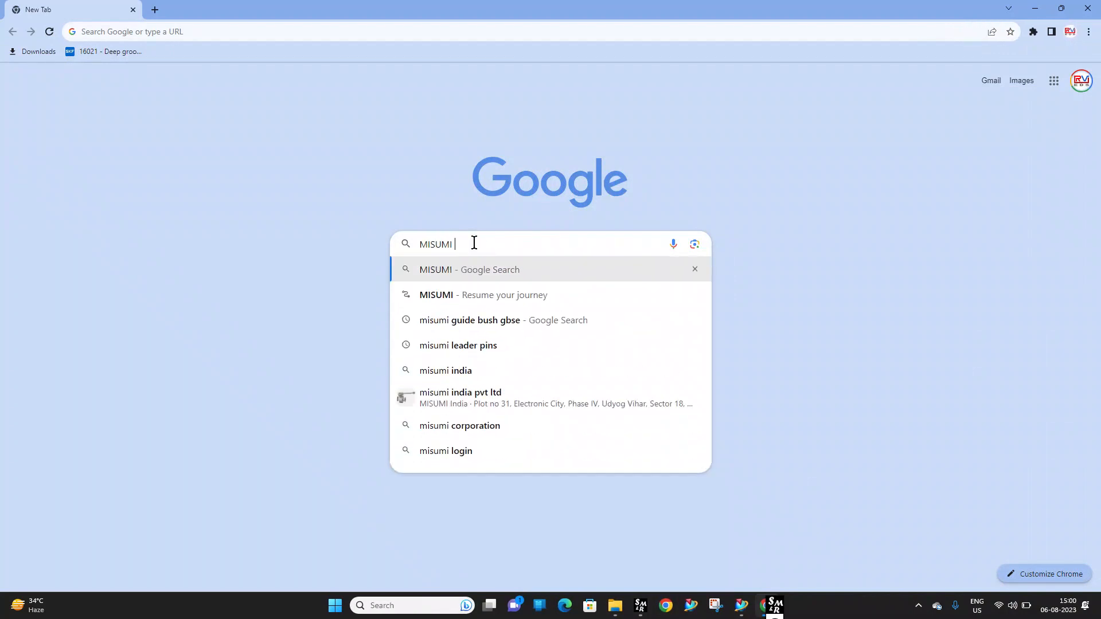
{"action": "type", "text": " SHOT"}
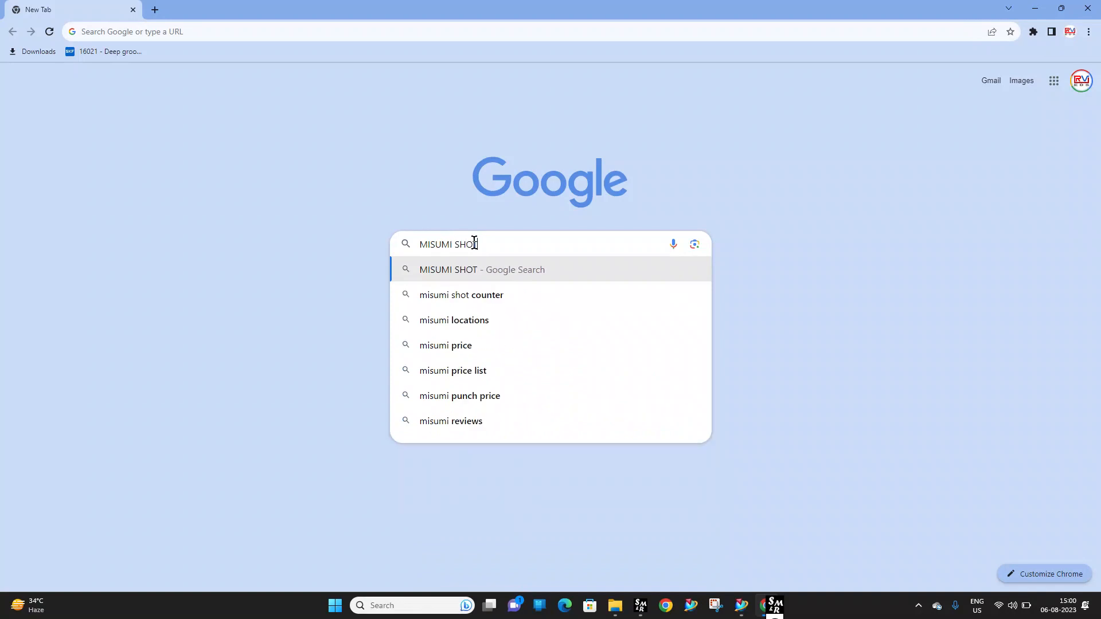
{"action": "left_click", "coordinate": [484, 297]}
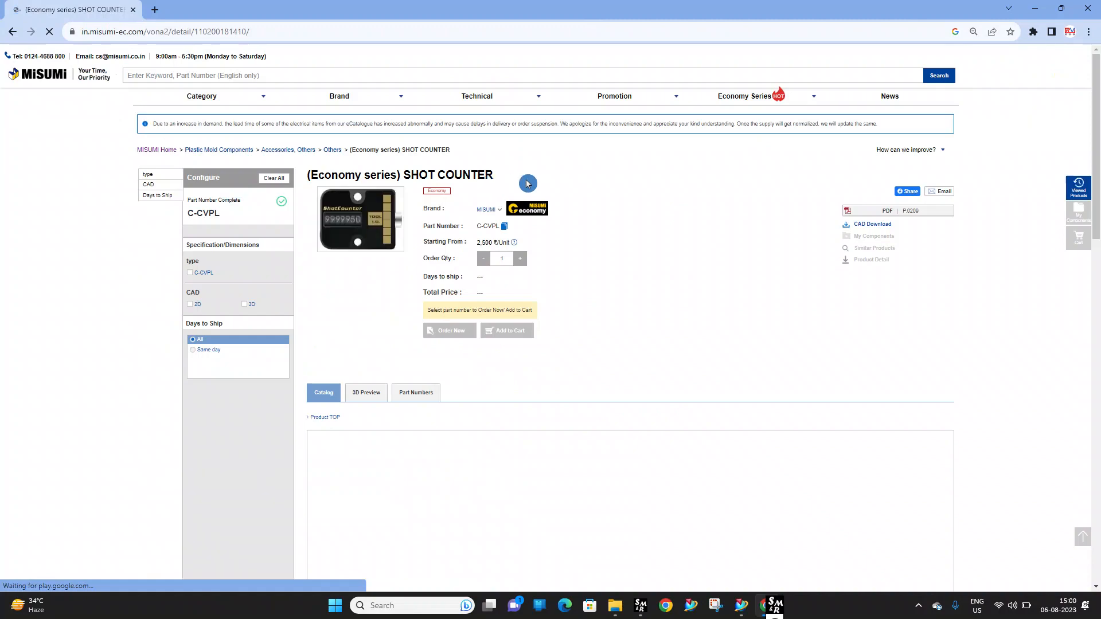
Examine the C-CVPL shot counter's catalog dimensions, notes and mounting drawing, and return to the core plate in NX
{"action": "scroll", "coordinate": [520, 183], "scroll_direction": "down", "scroll_amount": 2}
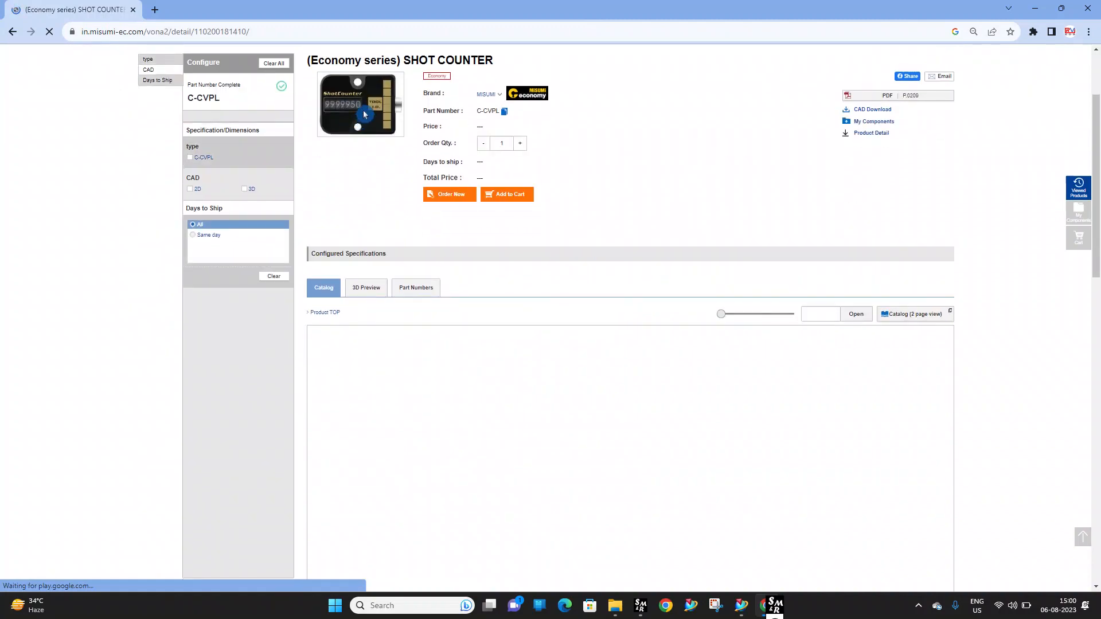
{"action": "scroll", "coordinate": [384, 123], "scroll_direction": "up", "scroll_amount": 2}
{"action": "left_click", "coordinate": [394, 143]}
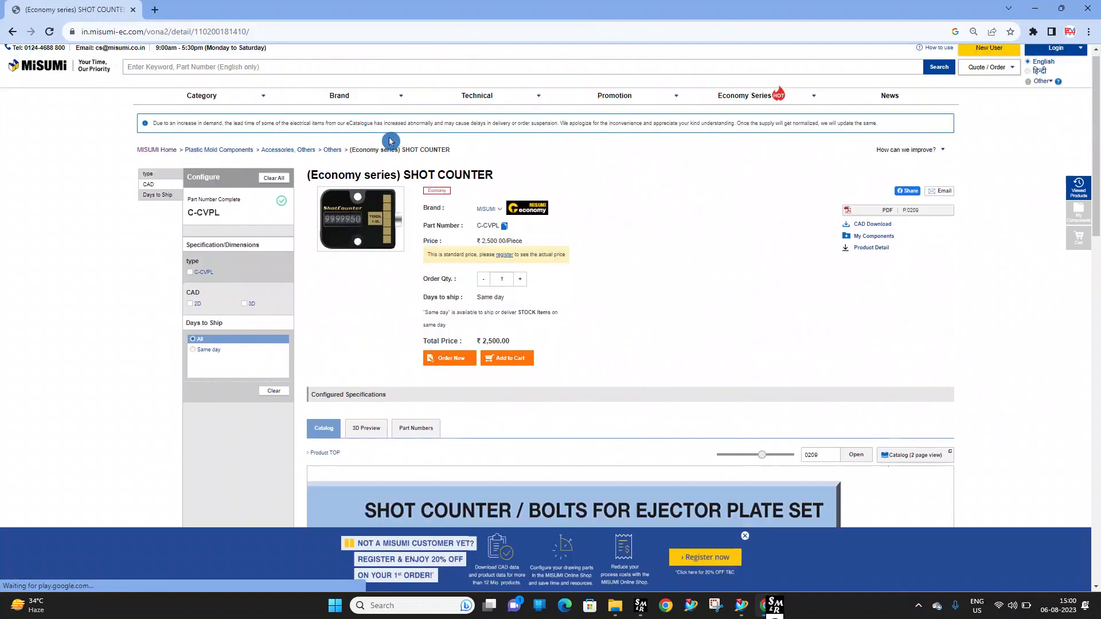
{"action": "scroll", "coordinate": [390, 142], "scroll_direction": "down", "scroll_amount": 5}
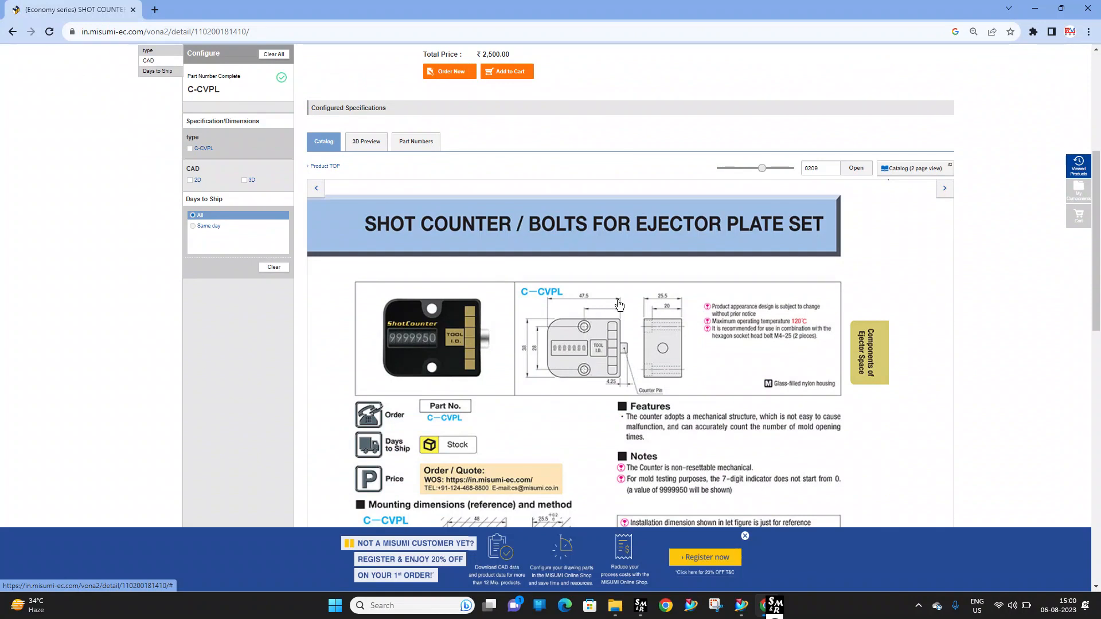
{"action": "scroll", "coordinate": [609, 317], "scroll_direction": "up", "scroll_amount": 1, "text": "ctrl"}
{"action": "scroll", "coordinate": [610, 317], "scroll_direction": "down", "scroll_amount": 5}
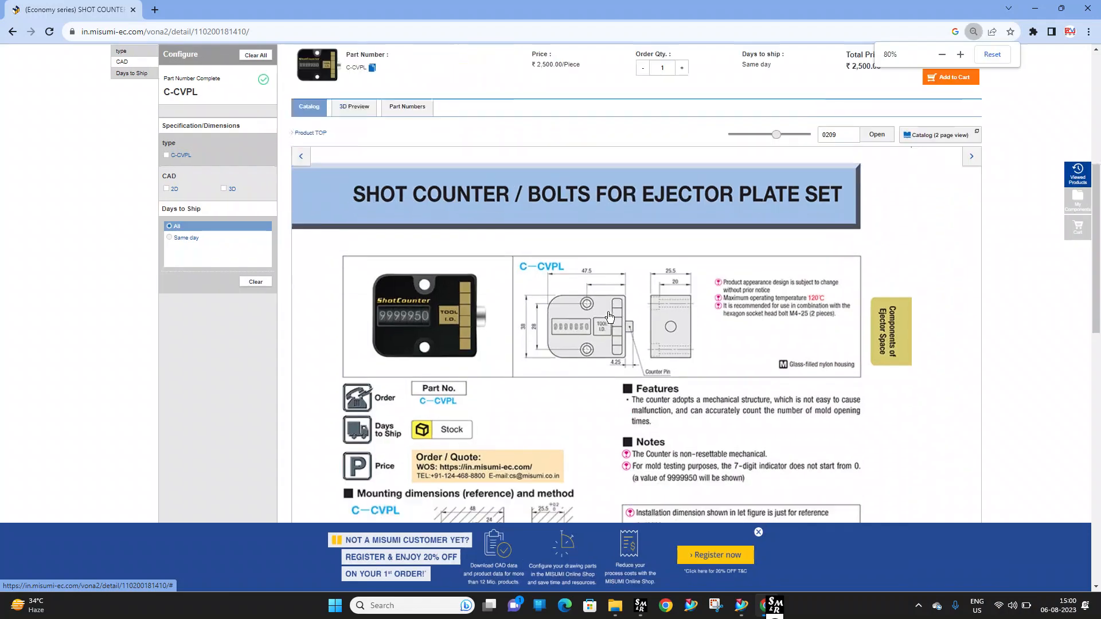
{"action": "scroll", "coordinate": [471, 334], "scroll_direction": "up", "scroll_amount": 1, "text": "ctrl"}
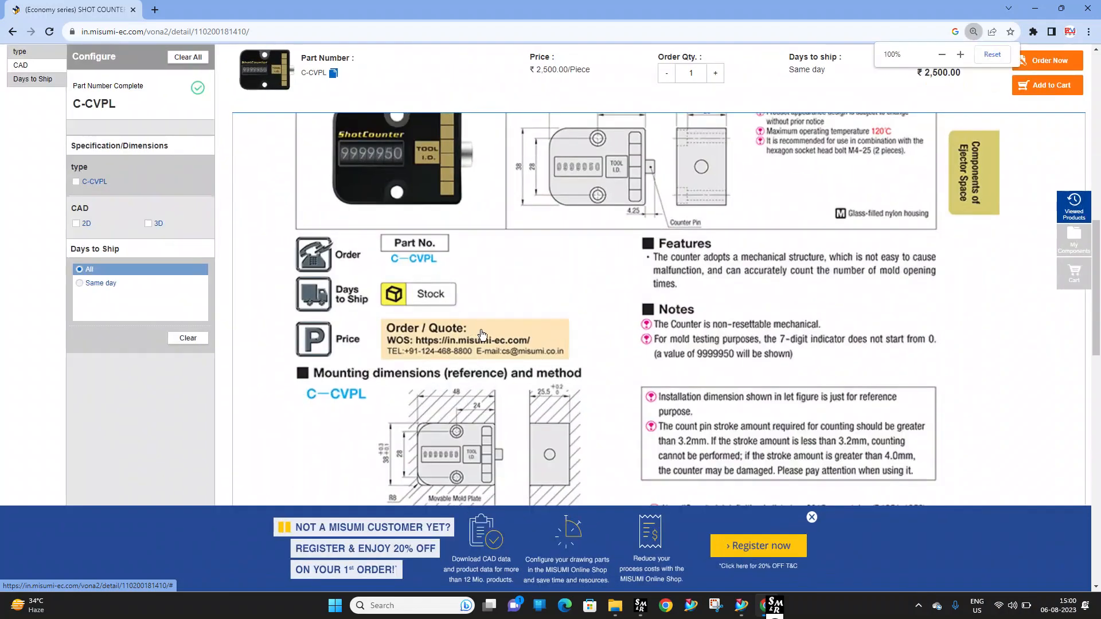
{"action": "scroll", "coordinate": [471, 344], "scroll_direction": "down", "scroll_amount": 2}
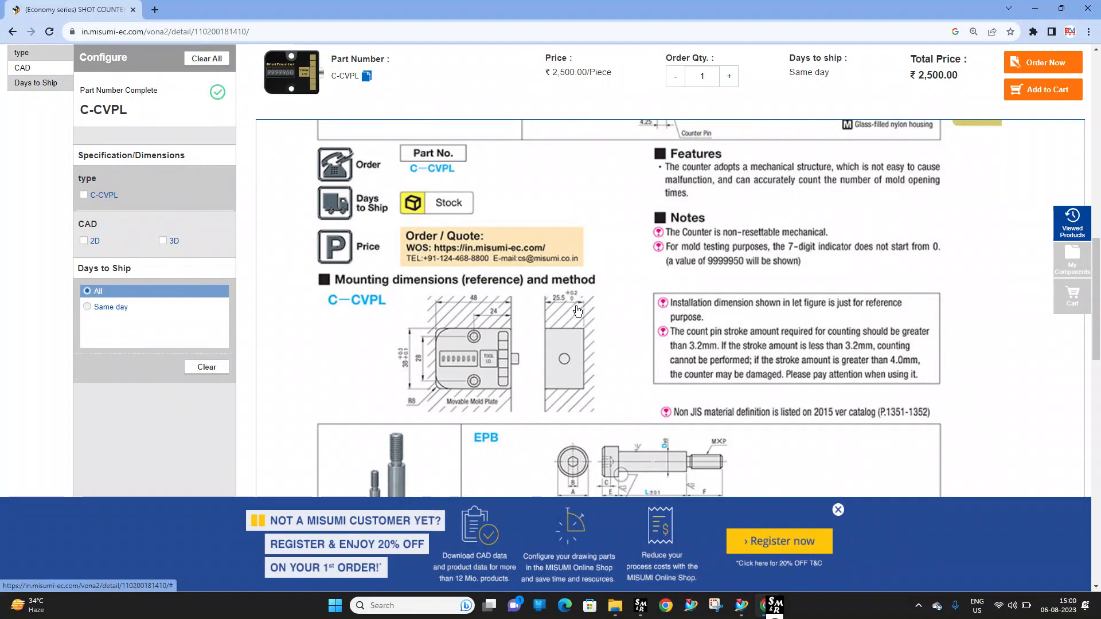
{"action": "scroll", "coordinate": [578, 310], "scroll_direction": "up", "scroll_amount": 3}
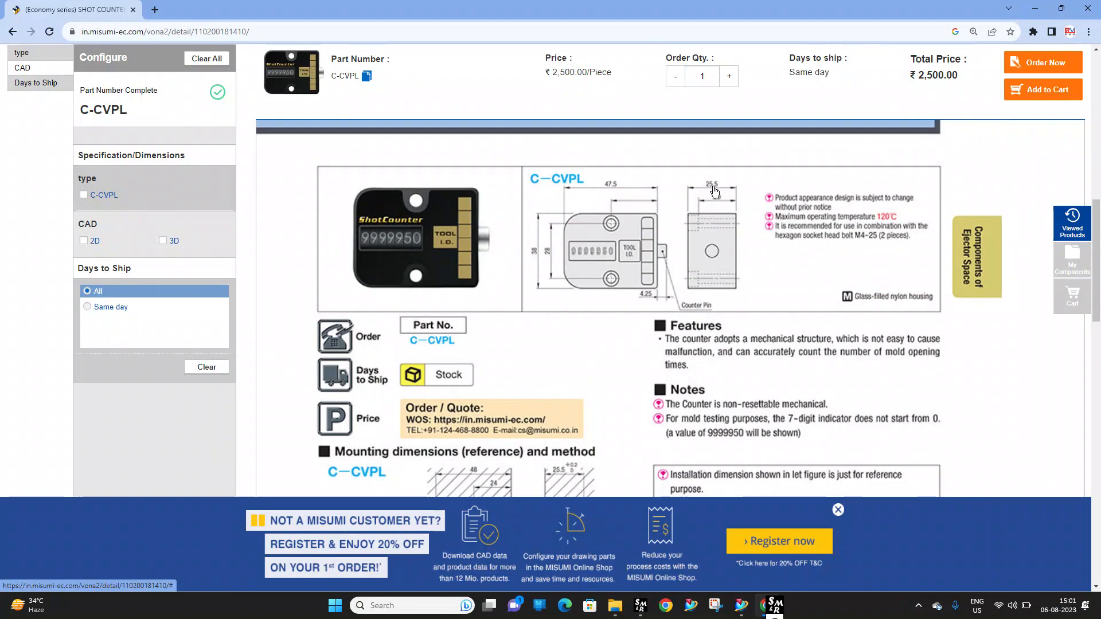
{"action": "scroll", "coordinate": [714, 191], "scroll_direction": "down", "scroll_amount": 3}
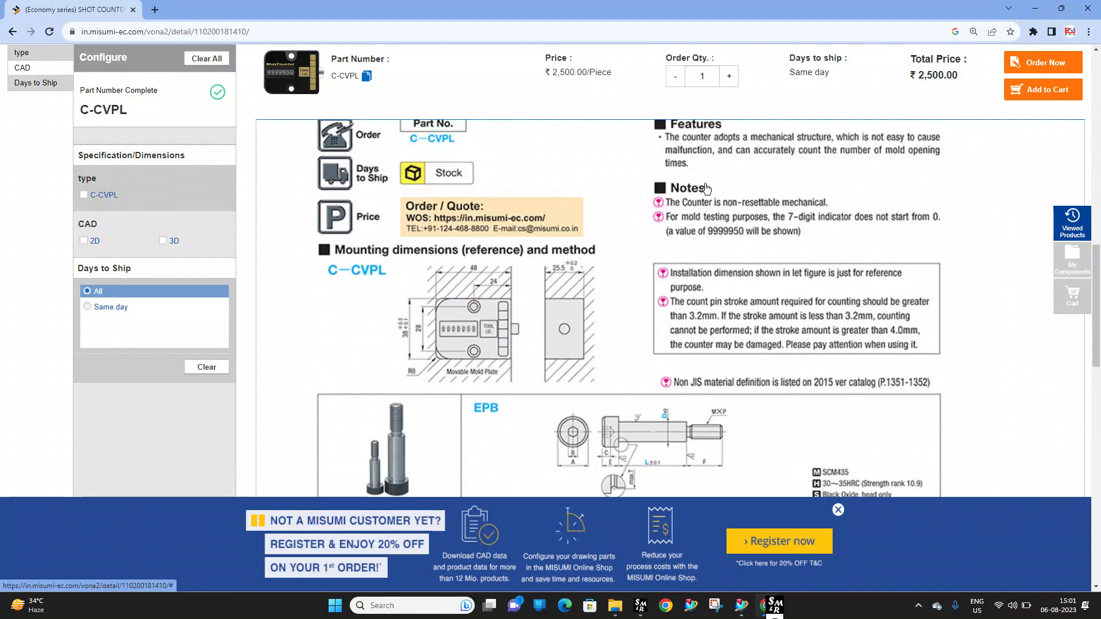
{"action": "scroll", "coordinate": [687, 239], "scroll_direction": "down", "scroll_amount": 1}
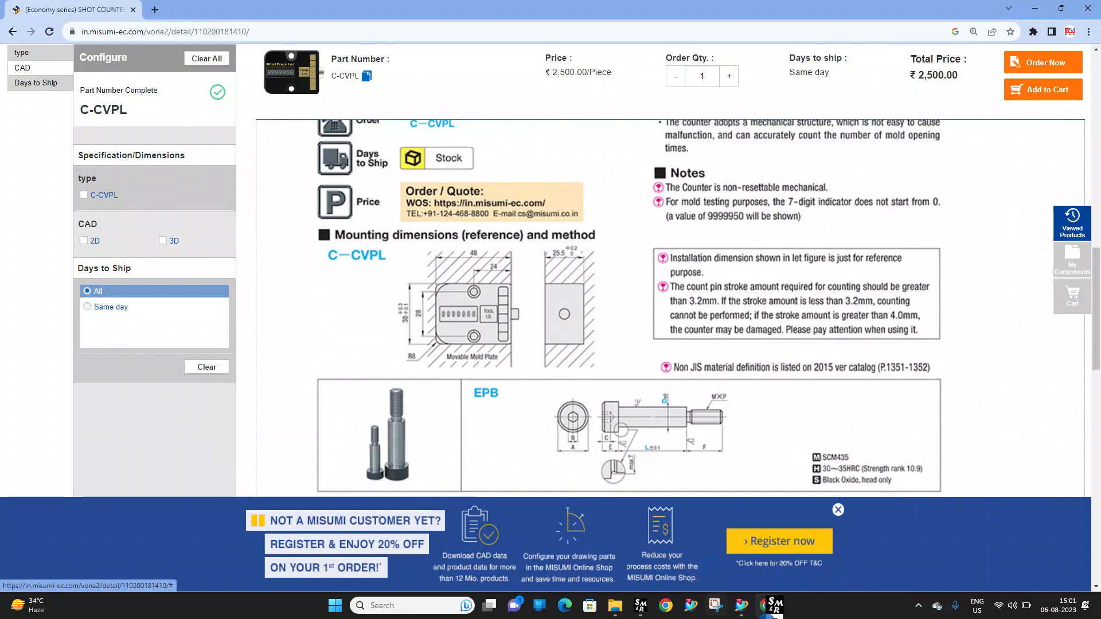
{"action": "left_click", "coordinate": [741, 608]}
{"action": "scroll", "coordinate": [517, 325], "scroll_direction": "down", "scroll_amount": 2}
{"action": "scroll", "coordinate": [452, 300], "scroll_direction": "up", "scroll_amount": 2}
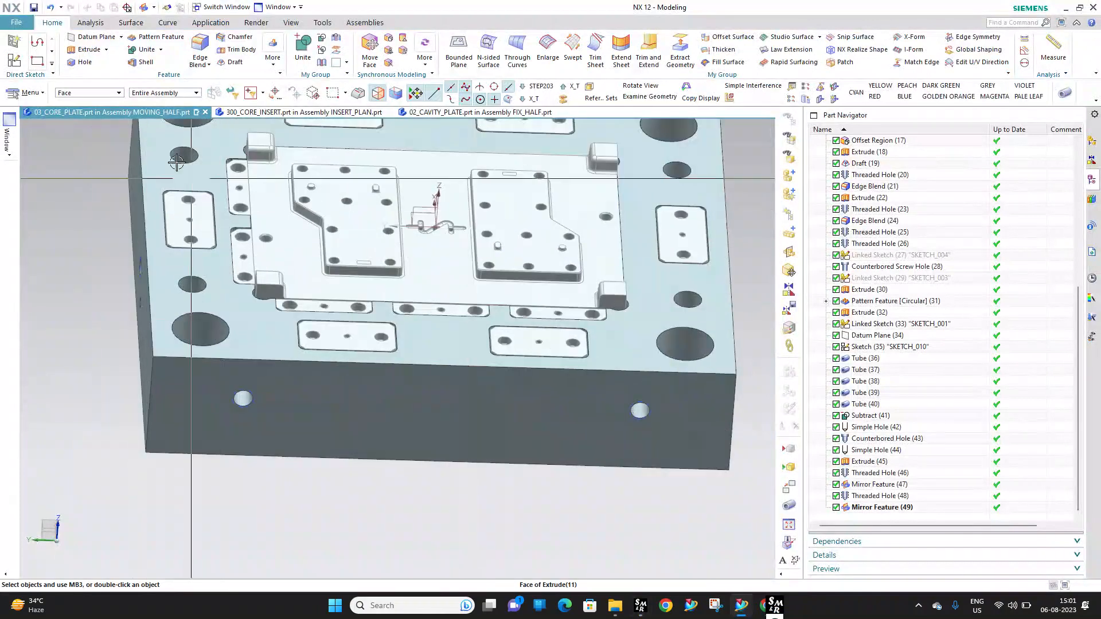
{"action": "left_click", "coordinate": [438, 395]}
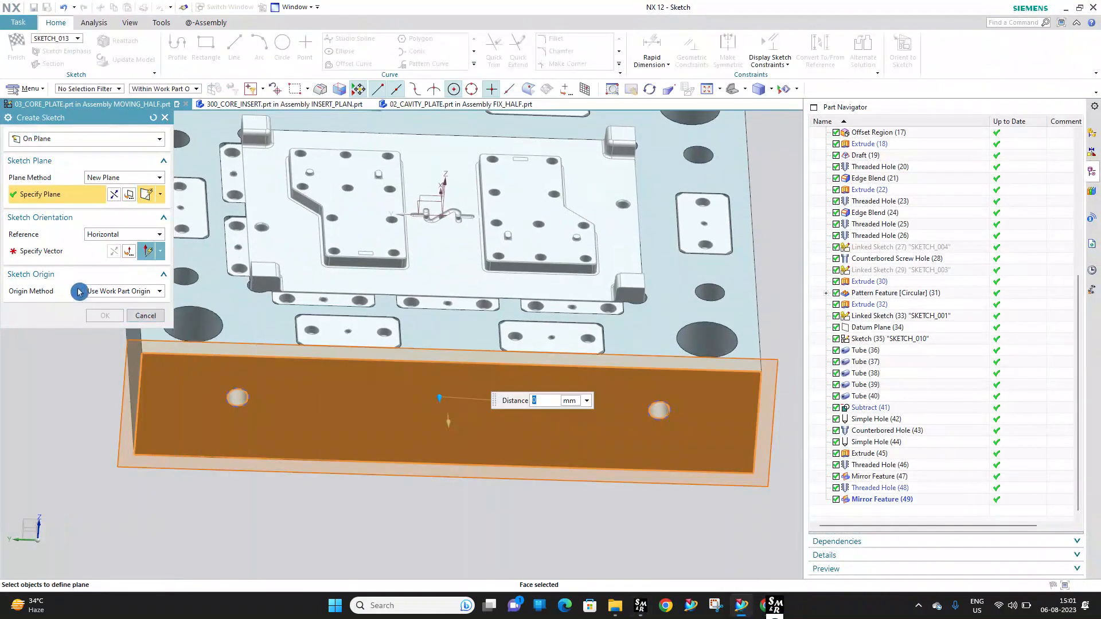
{"action": "left_click", "coordinate": [411, 215]}
{"action": "middle_click_drag", "start_coordinate": [332, 258], "coordinate": [357, 253]}
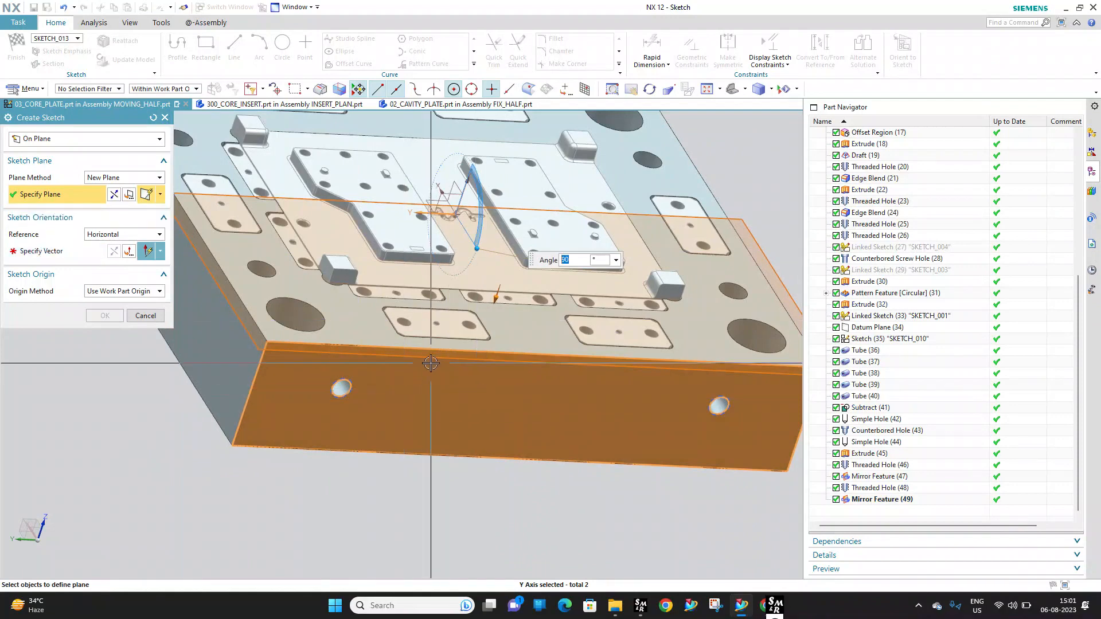
{"action": "key", "text": "Escape"}
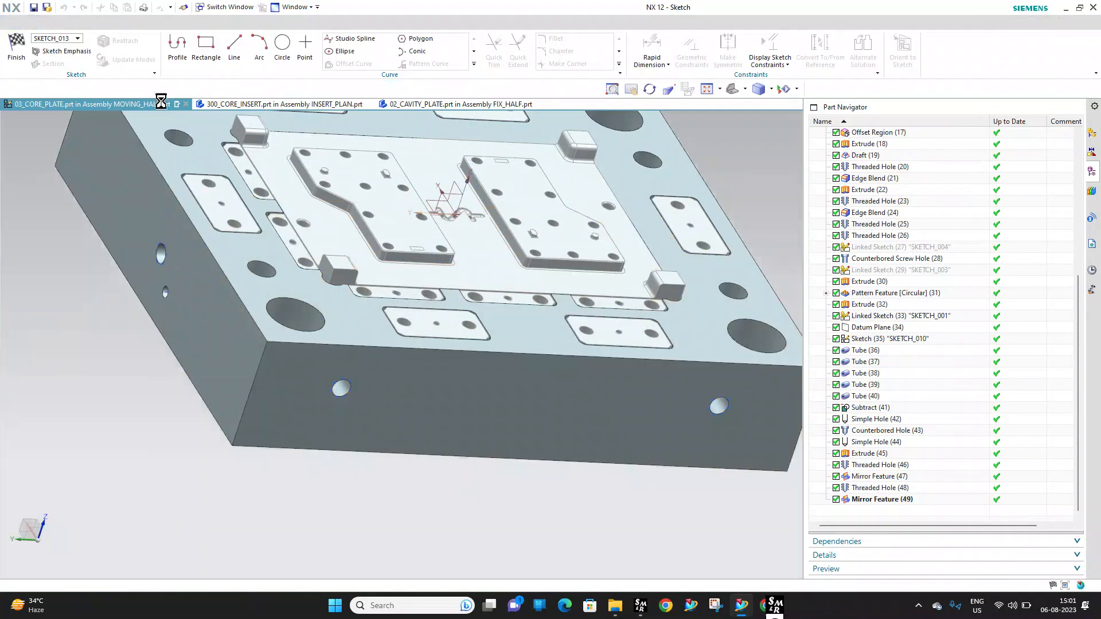
Close the empty sketch and start a new one on the core plate's long side face, with the datum coordinate system's Y axis as horizontal reference
{"action": "left_click", "coordinate": [25, 68]}
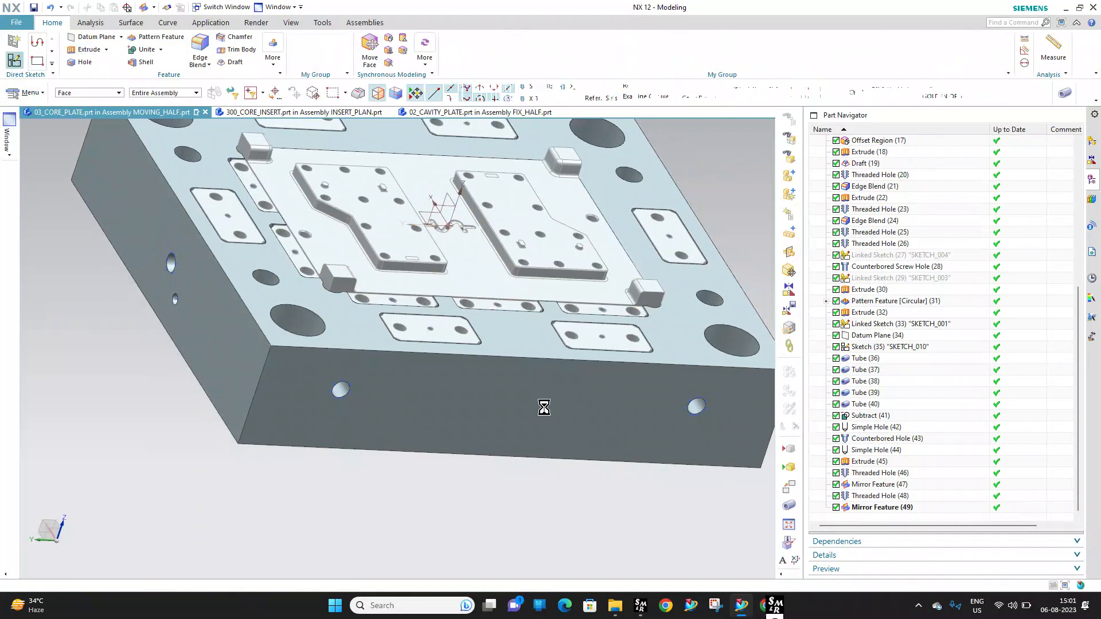
{"action": "left_click", "coordinate": [542, 400]}
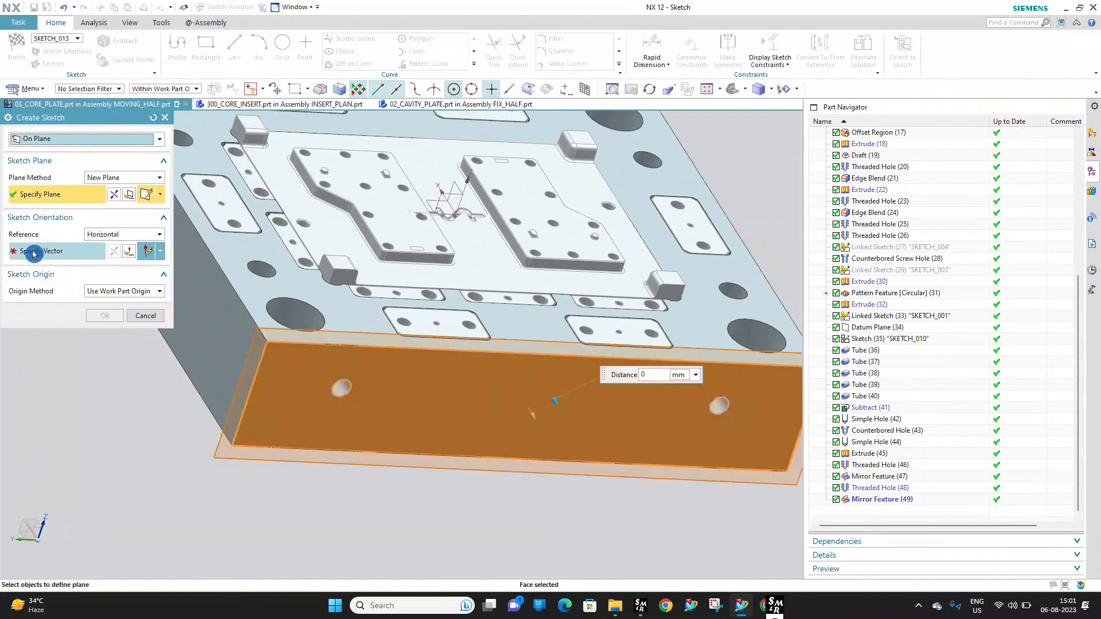
{"action": "left_click", "coordinate": [37, 250]}
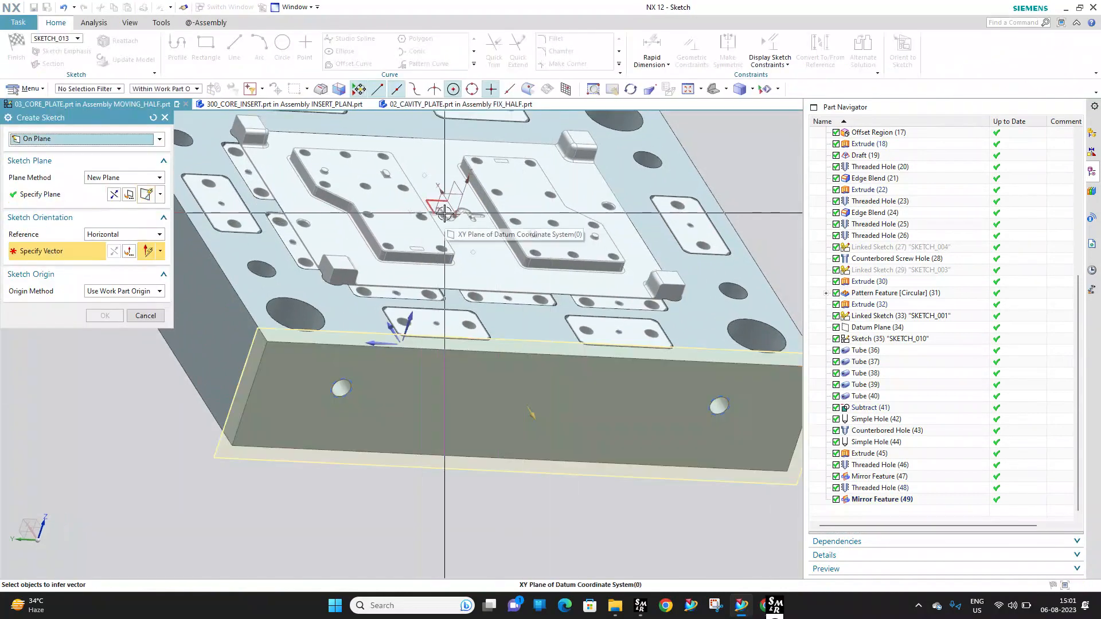
{"action": "scroll", "coordinate": [445, 216], "scroll_direction": "up", "scroll_amount": 5}
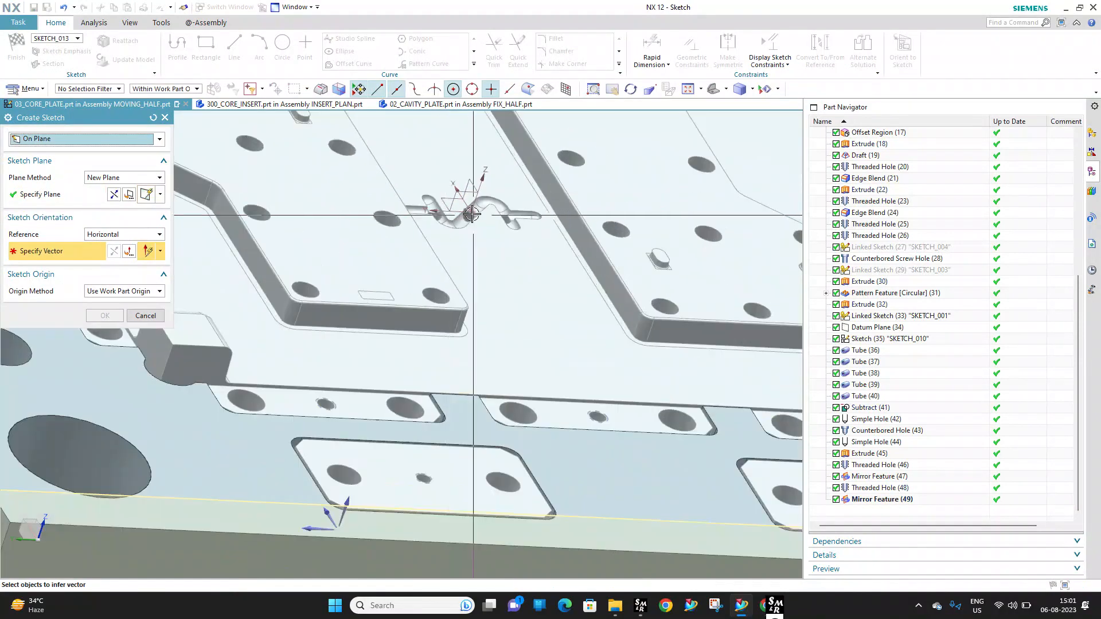
{"action": "left_click", "coordinate": [437, 213]}
{"action": "scroll", "coordinate": [344, 215], "scroll_direction": "down", "scroll_amount": 5}
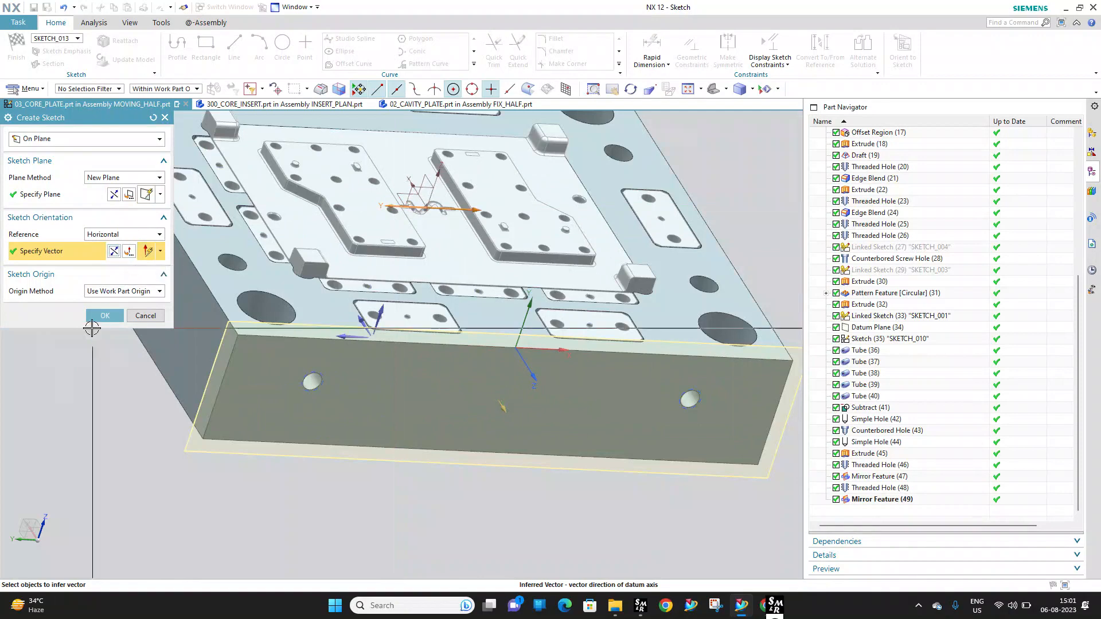
{"action": "left_click", "coordinate": [104, 315]}
Draw an upright rectangle around the sketch origin, extending down over the core plate's side face
{"action": "left_click", "coordinate": [206, 46]}
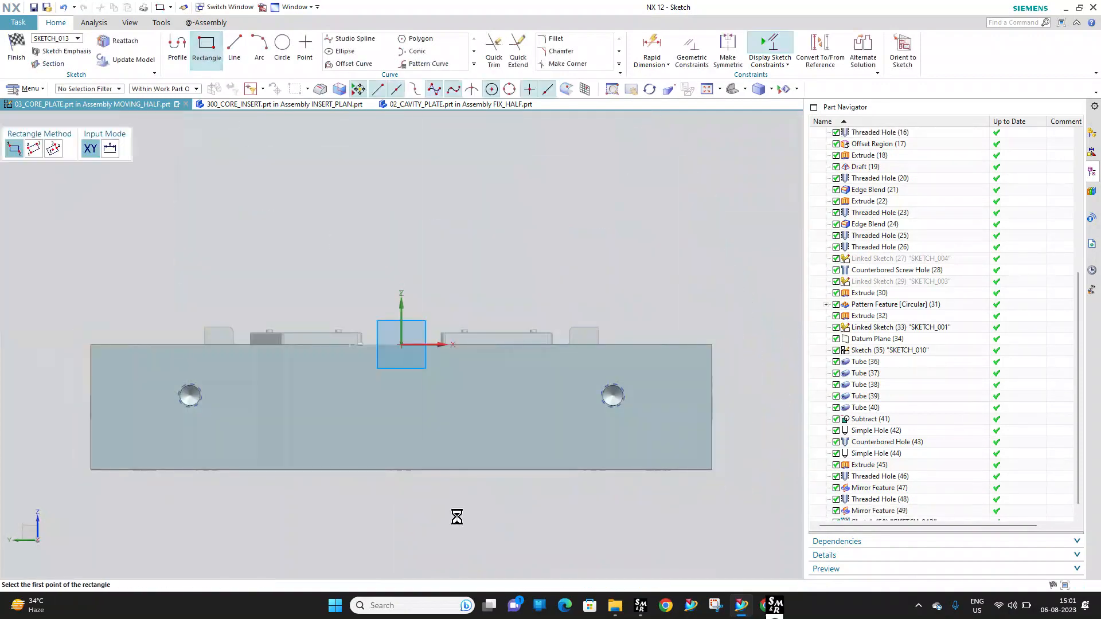
{"action": "scroll", "coordinate": [411, 408], "scroll_direction": "up", "scroll_amount": 3}
{"action": "left_click", "coordinate": [342, 244]}
{"action": "left_click", "coordinate": [458, 431]}
{"action": "key", "text": "Escape"}
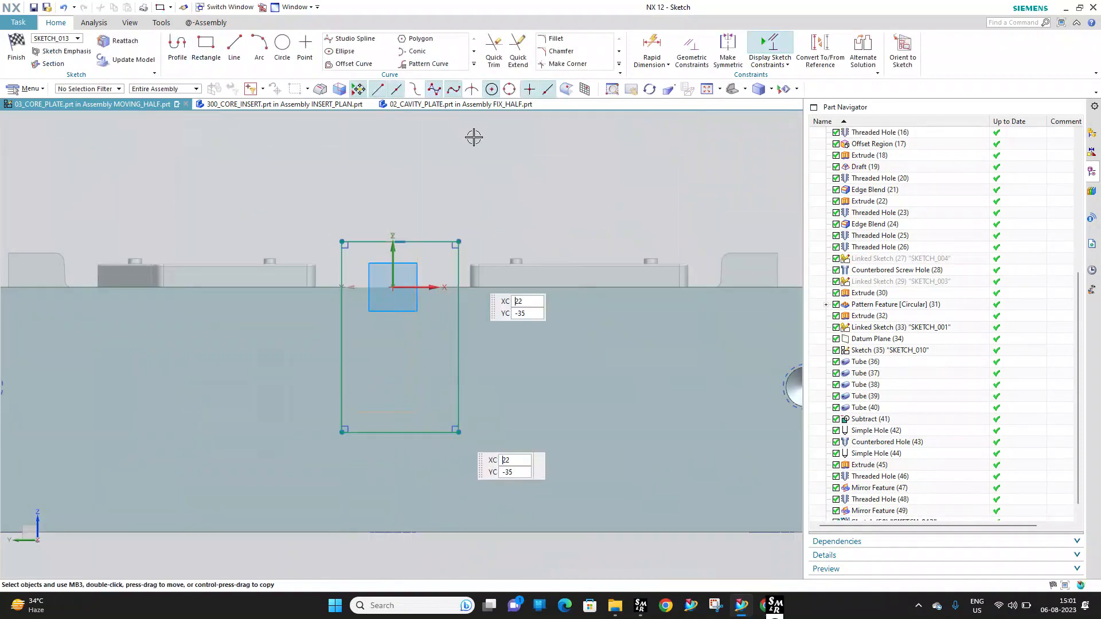
{"action": "left_click", "coordinate": [228, 43]}
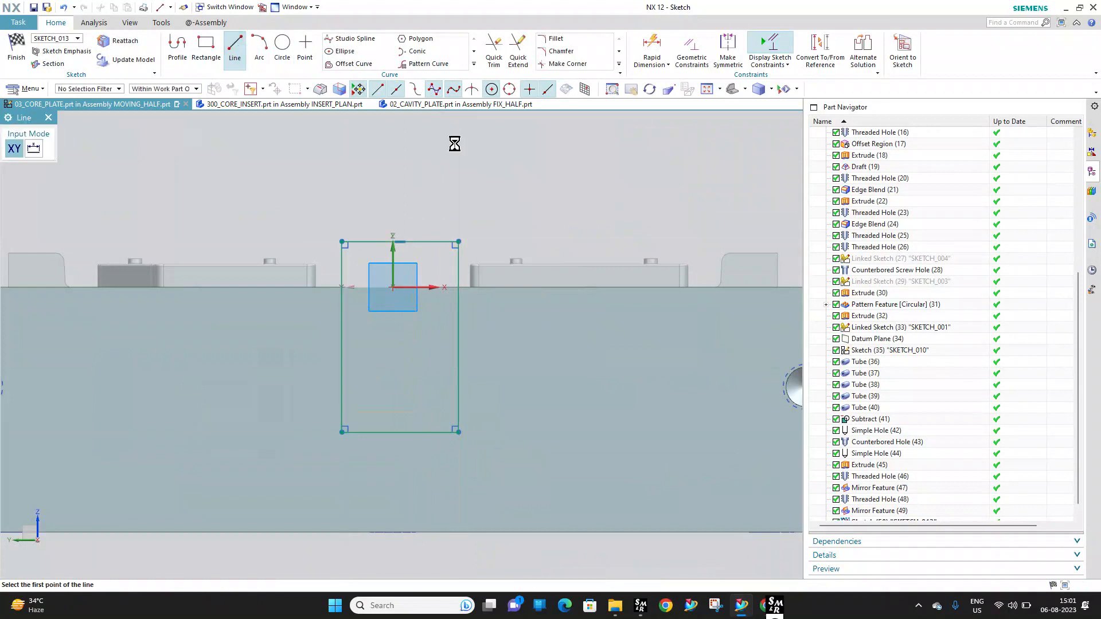
{"action": "left_click", "coordinate": [400, 241]}
{"action": "left_click", "coordinate": [395, 424]}
{"action": "key", "text": "Escape"}
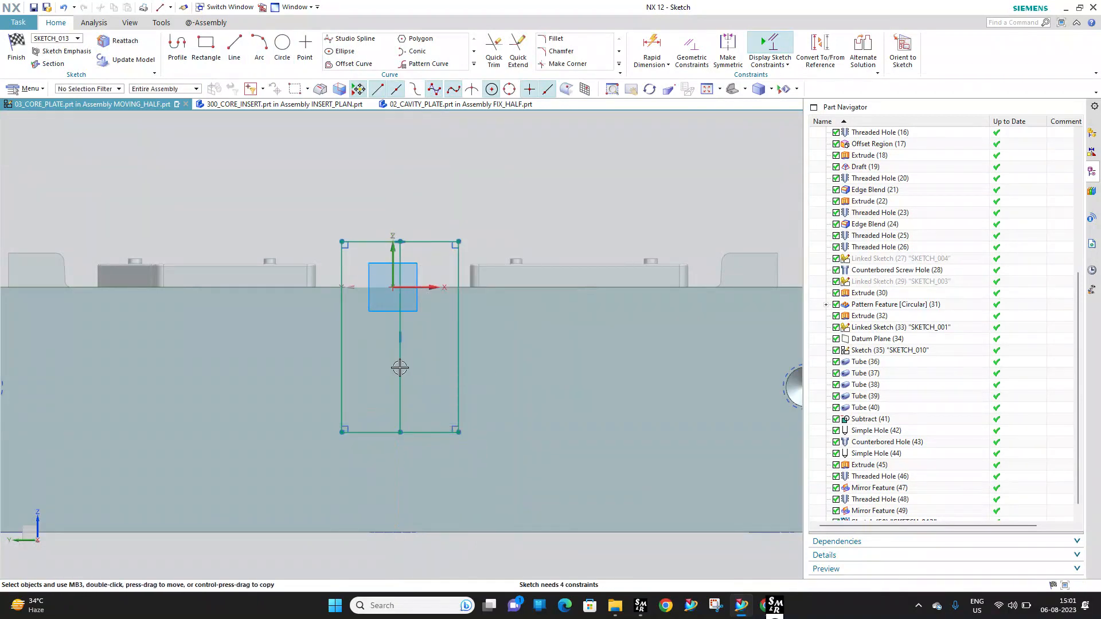
{"action": "left_click", "coordinate": [400, 367]}
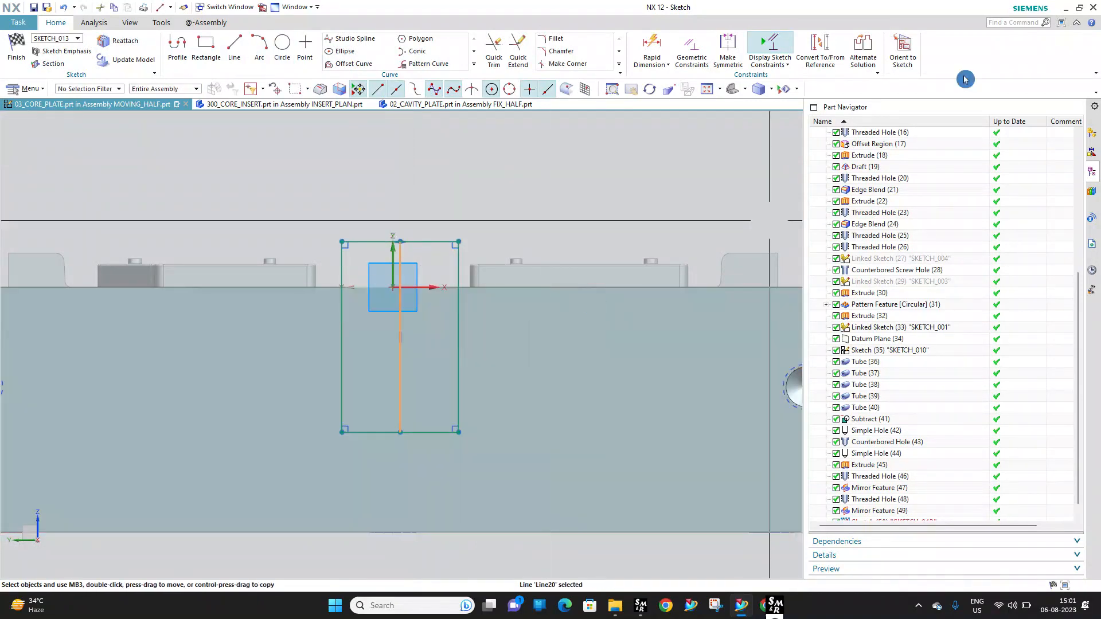
{"action": "left_click", "coordinate": [820, 46]}
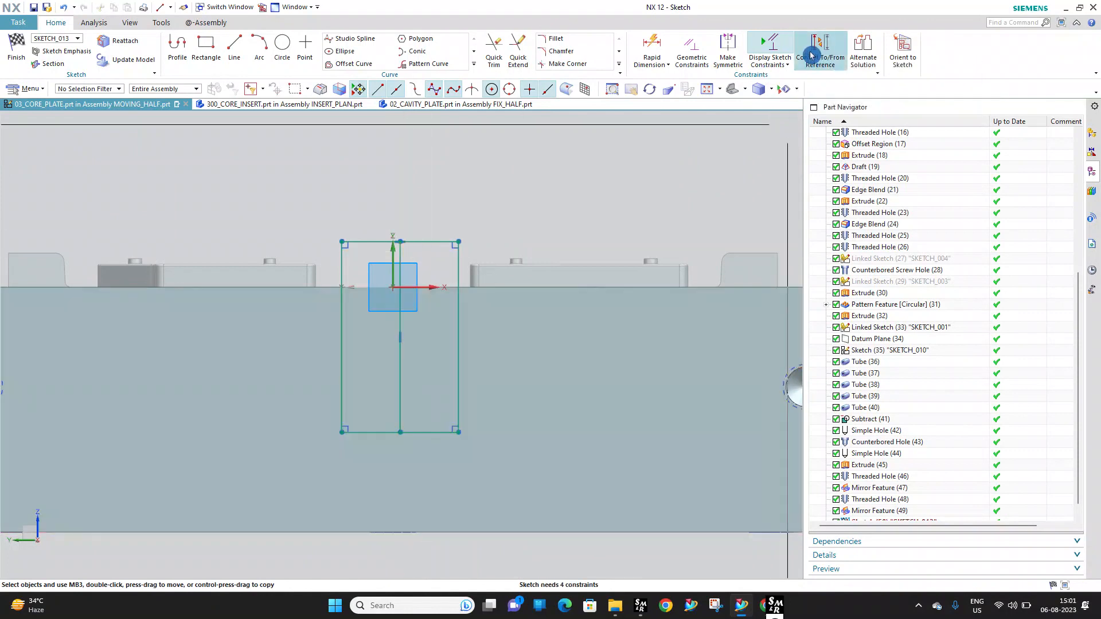
{"action": "key", "text": "Escape"}
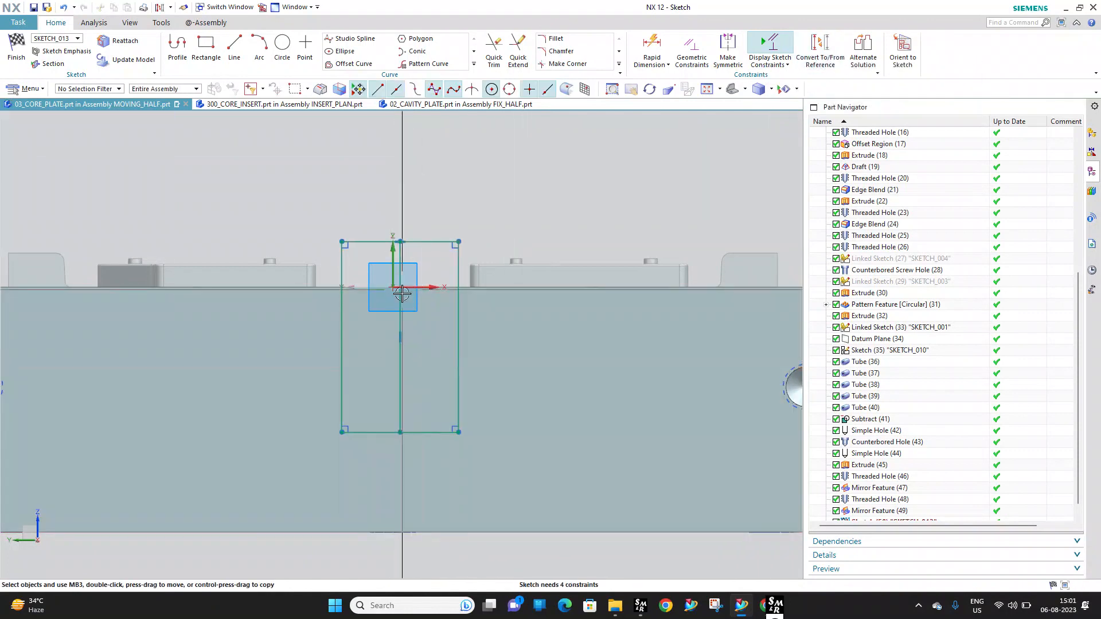
{"action": "left_click", "coordinate": [401, 364]}
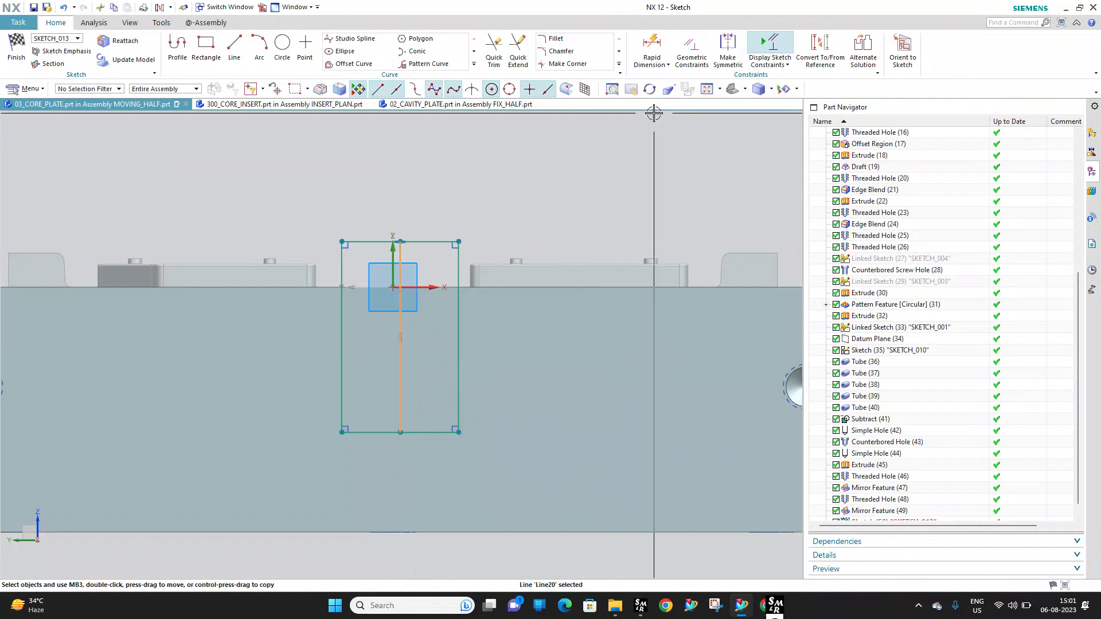
Draw a horizontal line about 25.5 mm long inside the rectangle, below the sketch origin
{"action": "left_click", "coordinate": [235, 49]}
{"action": "scroll", "coordinate": [382, 341], "scroll_direction": "up", "scroll_amount": 3}
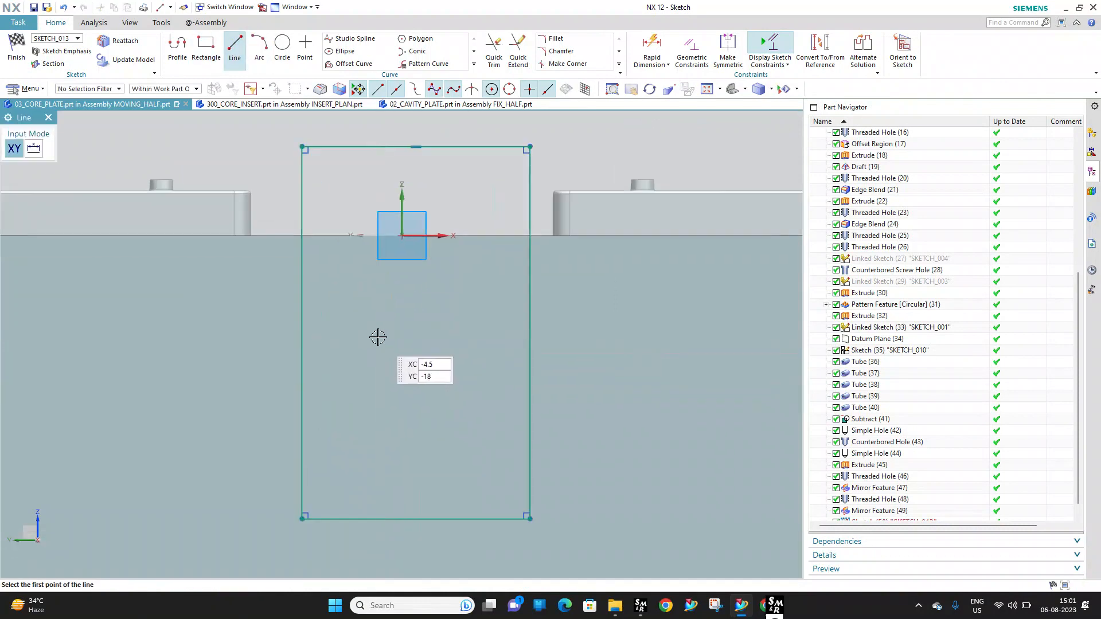
{"action": "left_click", "coordinate": [355, 335]}
{"action": "left_click", "coordinate": [497, 333]}
{"action": "key", "text": "Escape"}
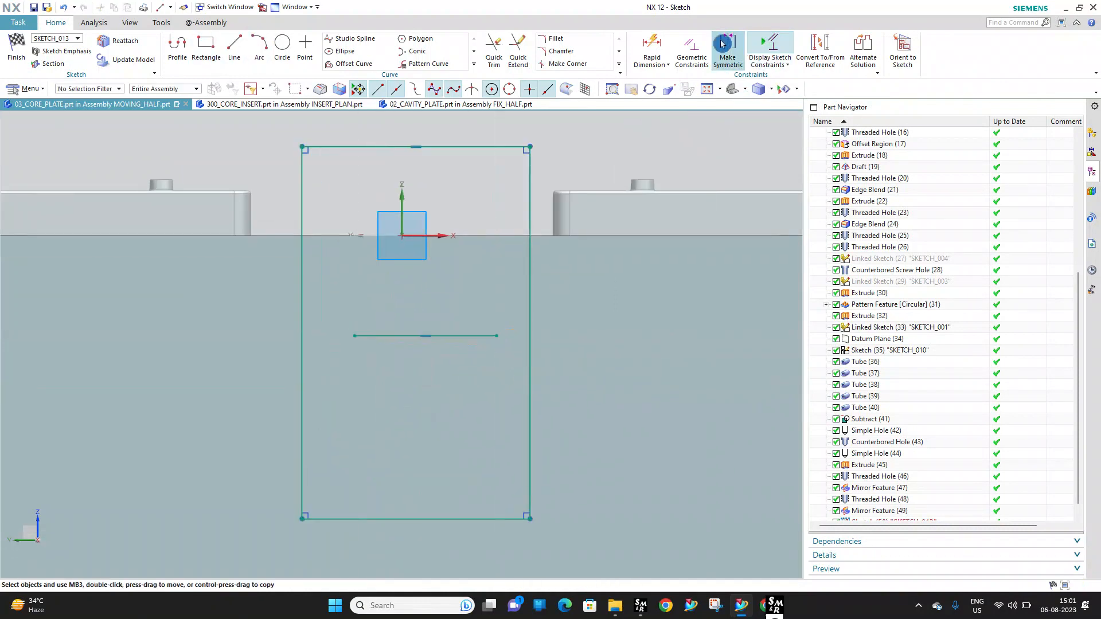
Align the inner horizontal line with the middle of the rectangle's top edge using a midpoint constraint
{"action": "left_click", "coordinate": [692, 49]}
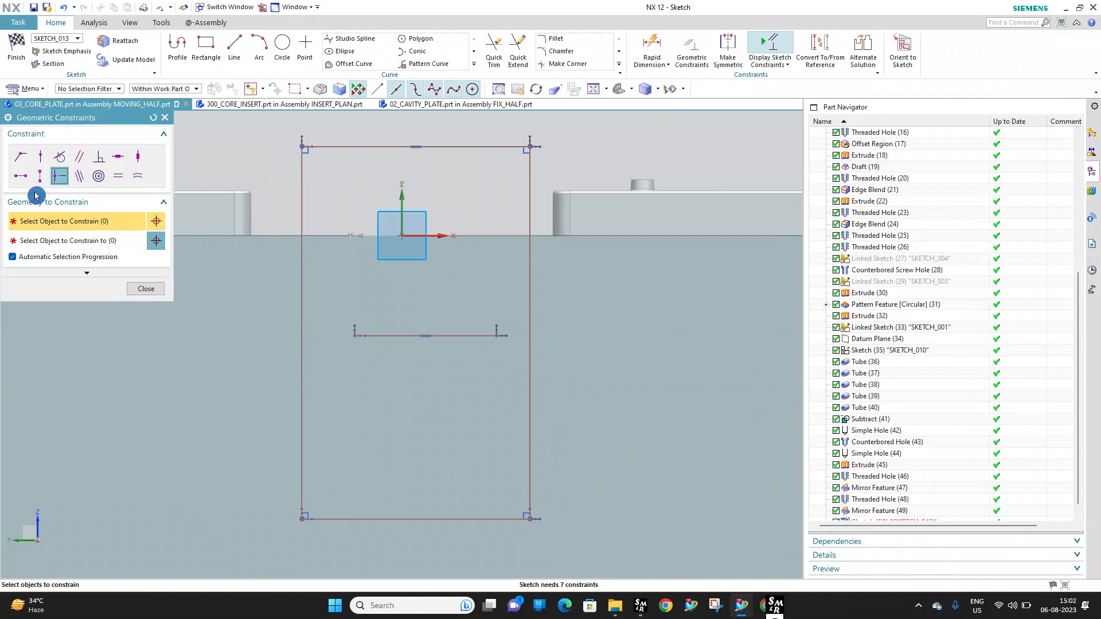
{"action": "left_click", "coordinate": [426, 336]}
{"action": "left_click", "coordinate": [470, 147]}
Dimension the inner line to 28 mm long and place it 24 mm below the rectangle's top edge
{"action": "left_click", "coordinate": [652, 49]}
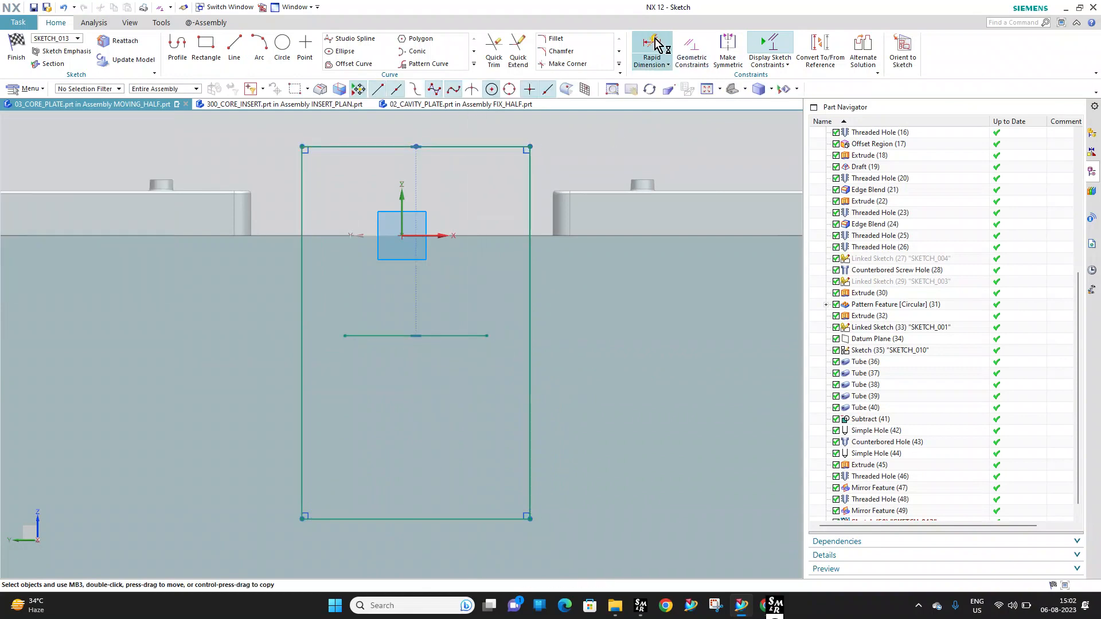
{"action": "left_click", "coordinate": [522, 380]}
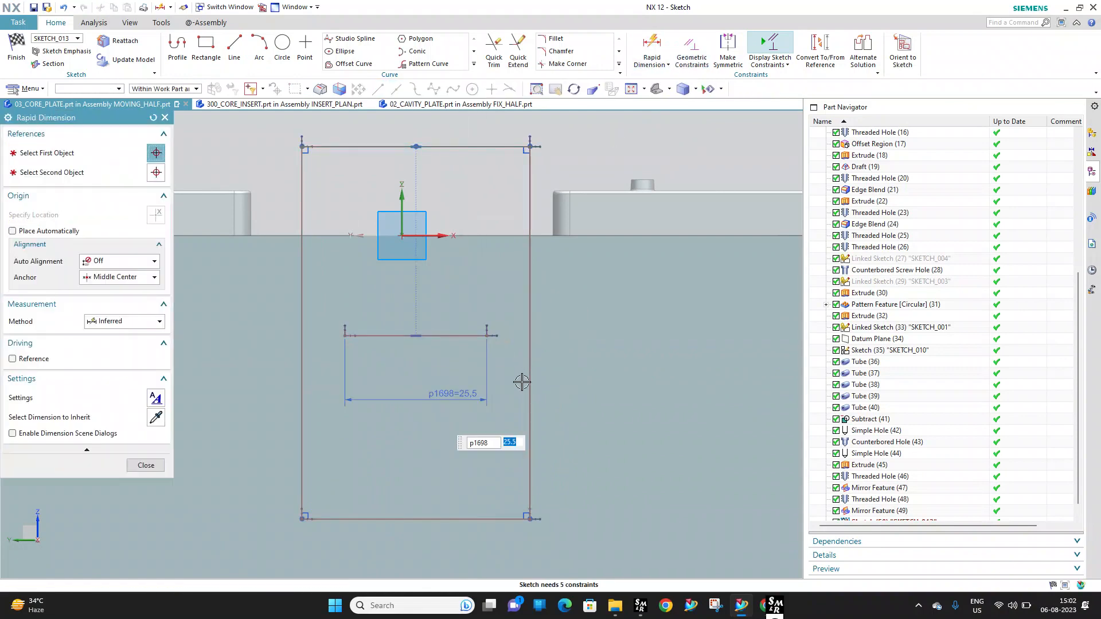
{"action": "left_click", "coordinate": [477, 148]}
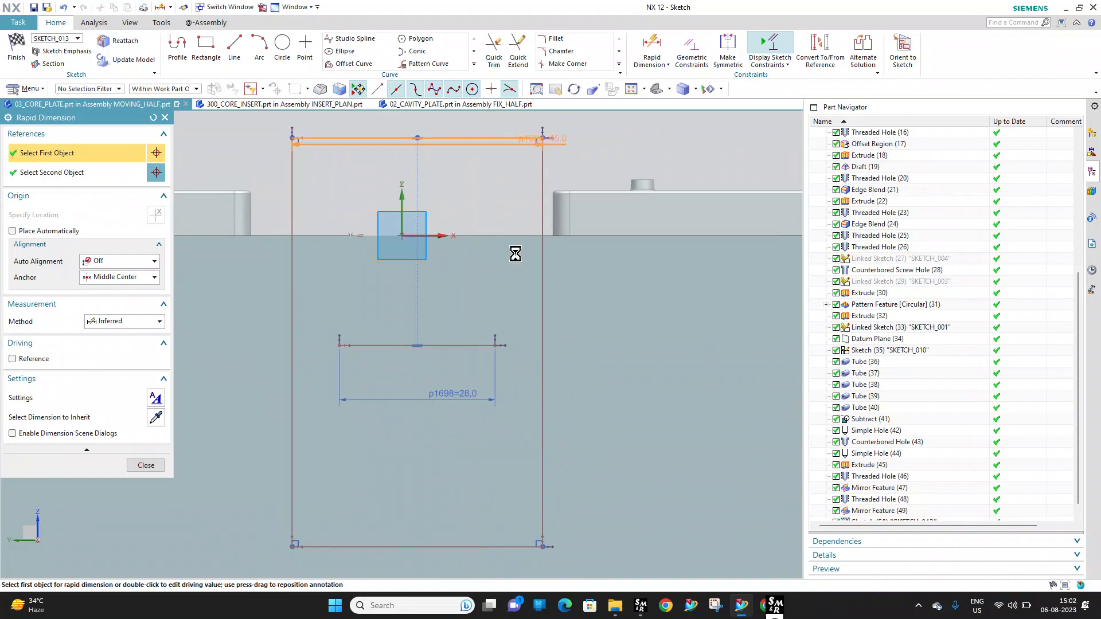
{"action": "left_click", "coordinate": [493, 347]}
{"action": "left_click", "coordinate": [679, 323]}
{"action": "type", "text": "24"}
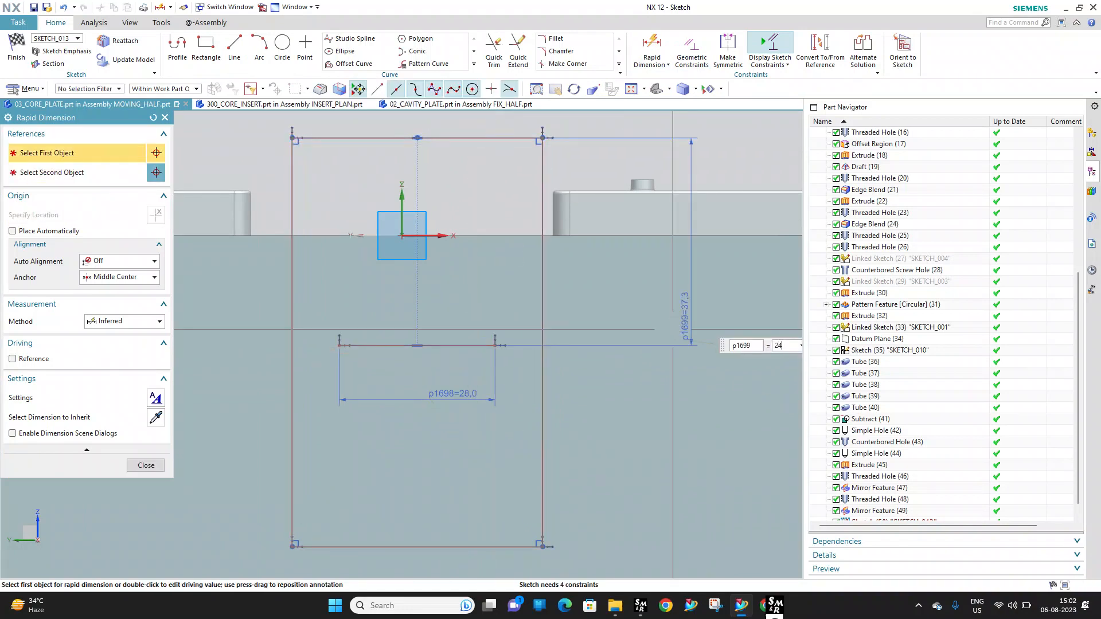
{"action": "key", "text": "Return"}
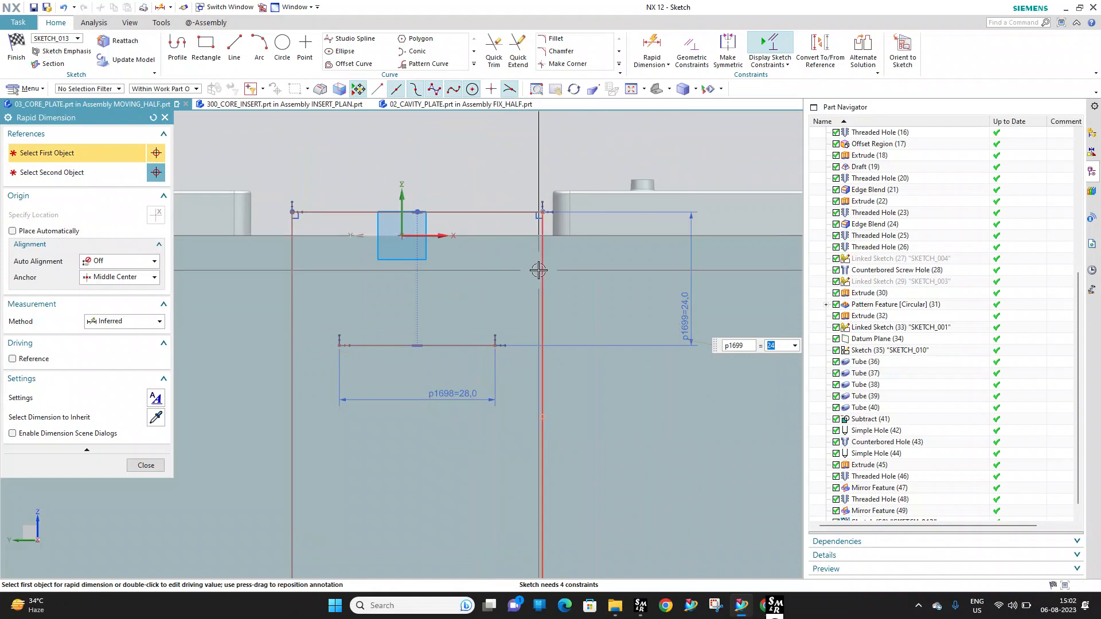
Dimension the rectangle to 48 mm high and 39 mm wide
{"action": "left_click", "coordinate": [541, 234]}
{"action": "left_click", "coordinate": [602, 314]}
{"action": "type", "text": "4"}
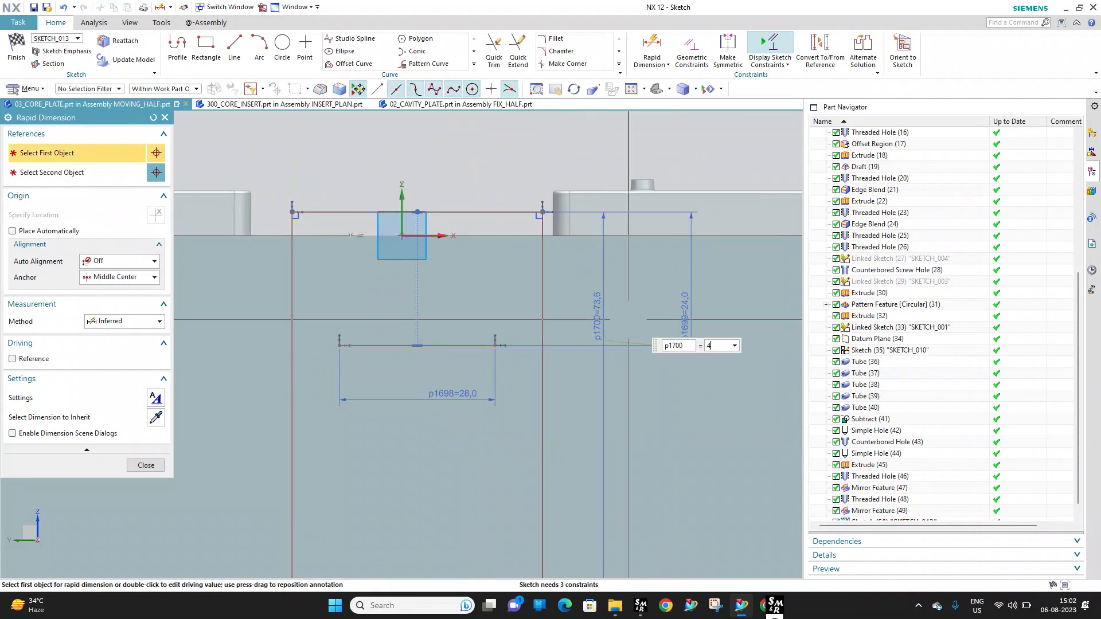
{"action": "type", "text": "8"}
{"action": "key", "text": "Return"}
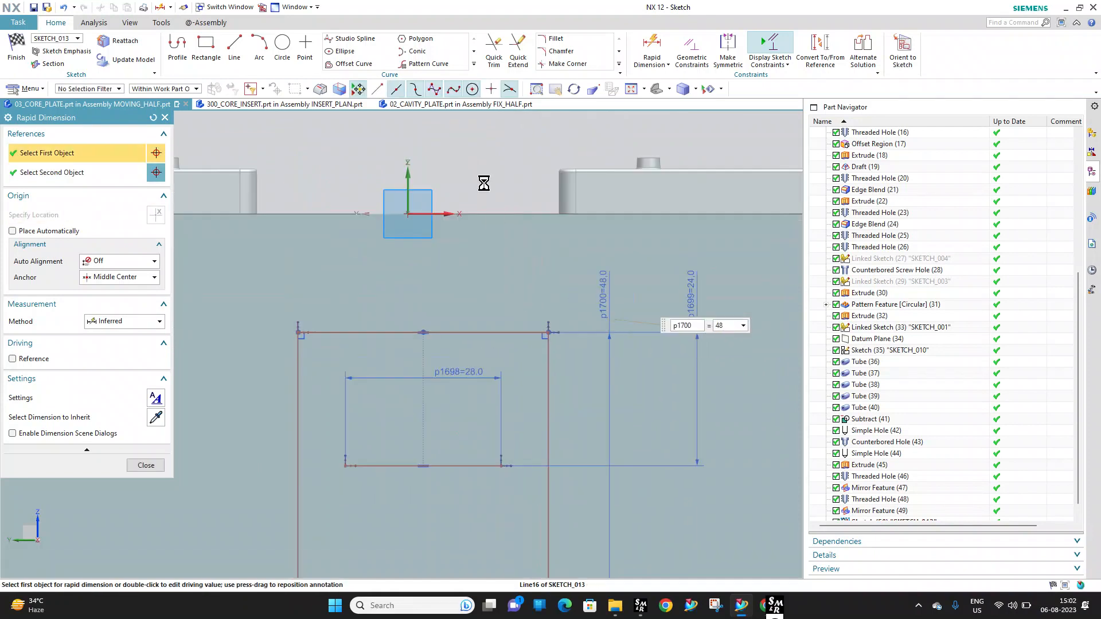
{"action": "left_click", "coordinate": [490, 167]}
{"action": "left_click", "coordinate": [492, 162]}
{"action": "type", "text": "39"}
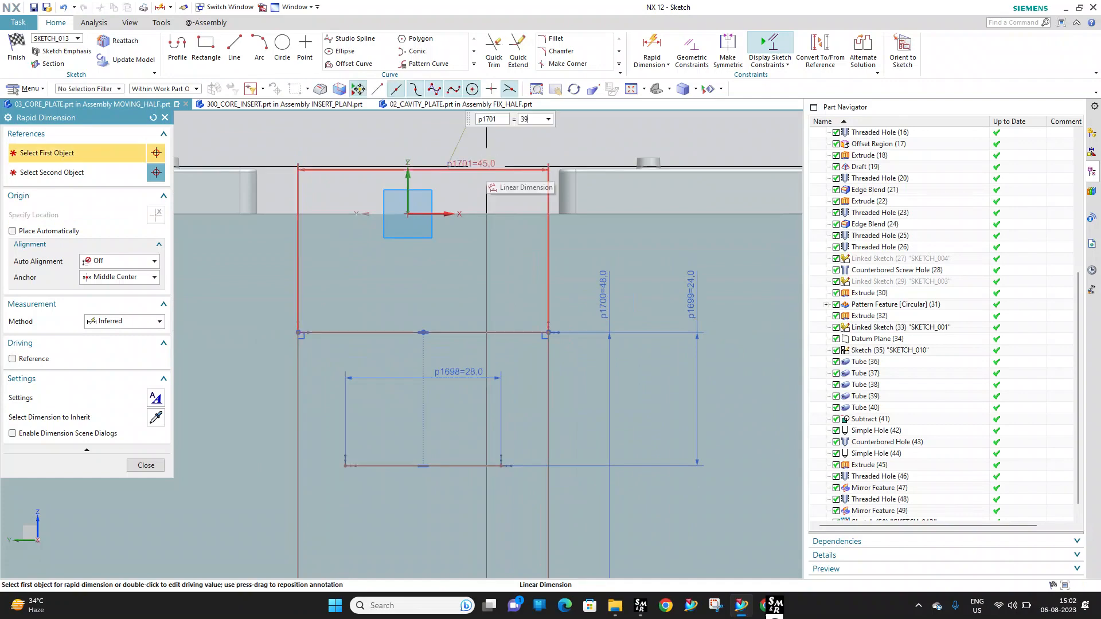
{"action": "key", "text": "Return"}
Centre the rectangle's top edge on the datum coordinate system with a midpoint constraint
{"action": "left_click", "coordinate": [691, 52]}
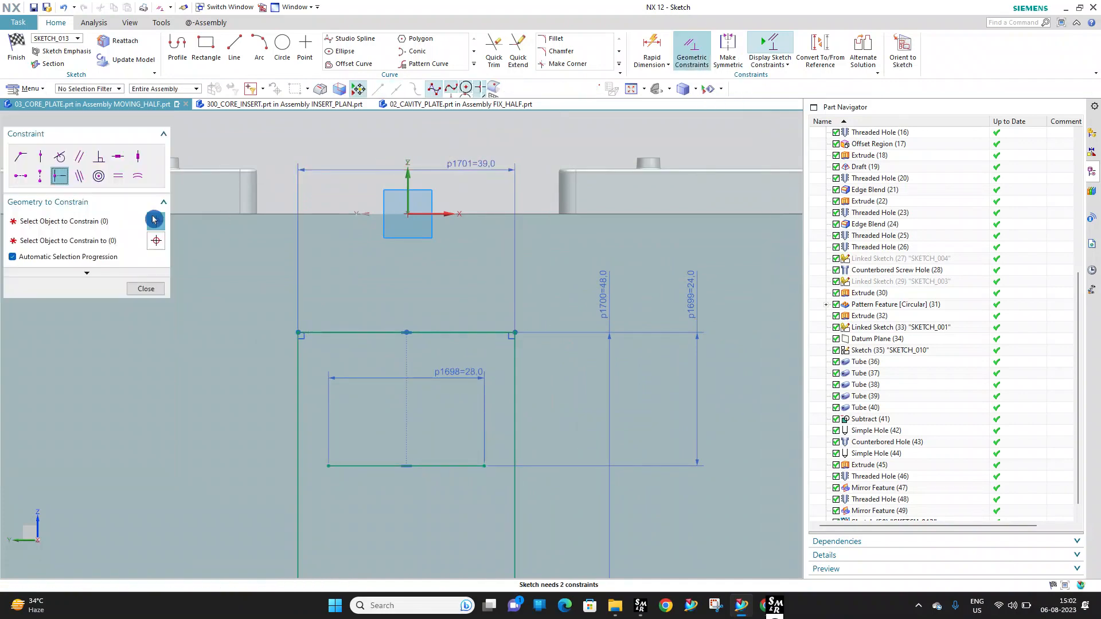
{"action": "left_click", "coordinate": [457, 334]}
{"action": "middle_click_drag", "start_coordinate": [489, 305], "coordinate": [458, 276]}
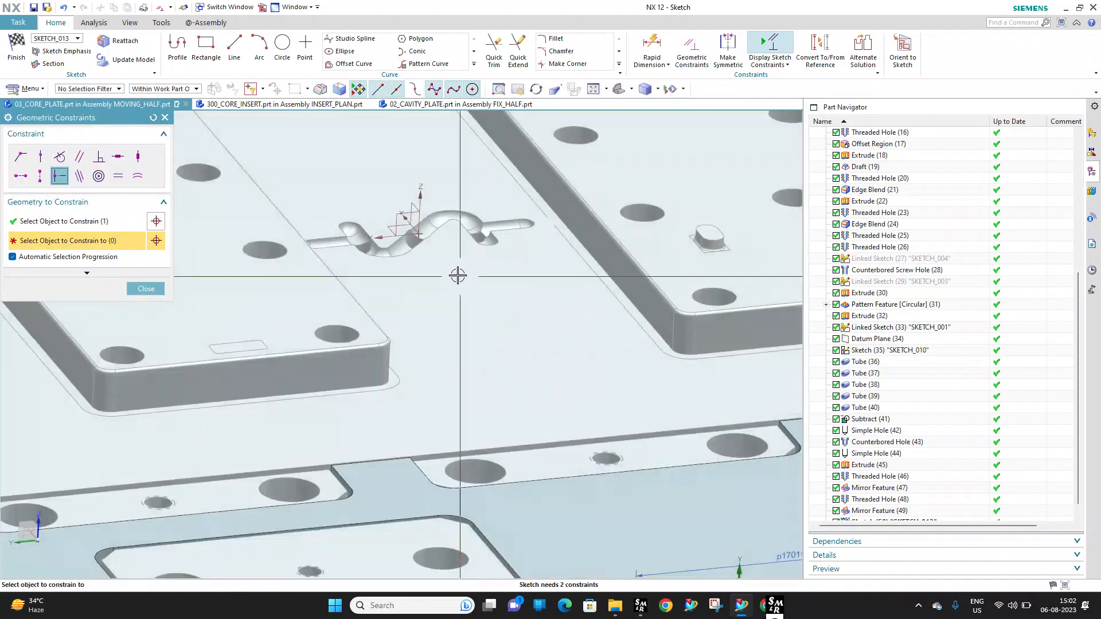
{"action": "scroll", "coordinate": [422, 235], "scroll_direction": "up", "scroll_amount": 5}
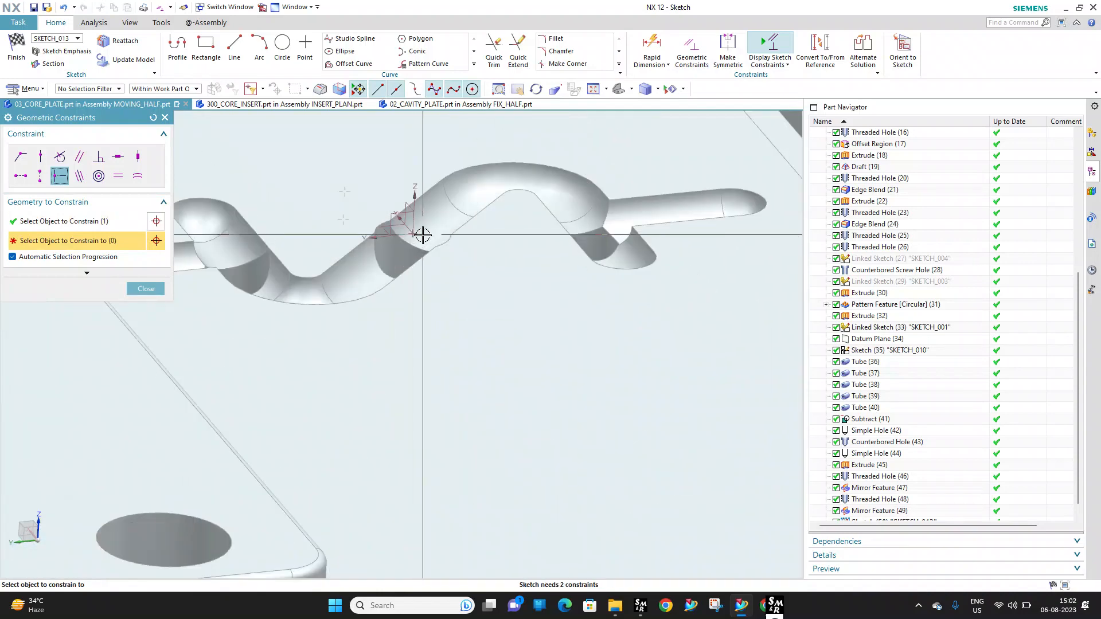
{"action": "scroll", "coordinate": [422, 235], "scroll_direction": "down", "scroll_amount": 2}
{"action": "left_click", "coordinate": [406, 229]}
Make the rectangle's top edge collinear with the core plate's upper side edge and finish the sketch
{"action": "scroll", "coordinate": [364, 181], "scroll_direction": "down", "scroll_amount": 3}
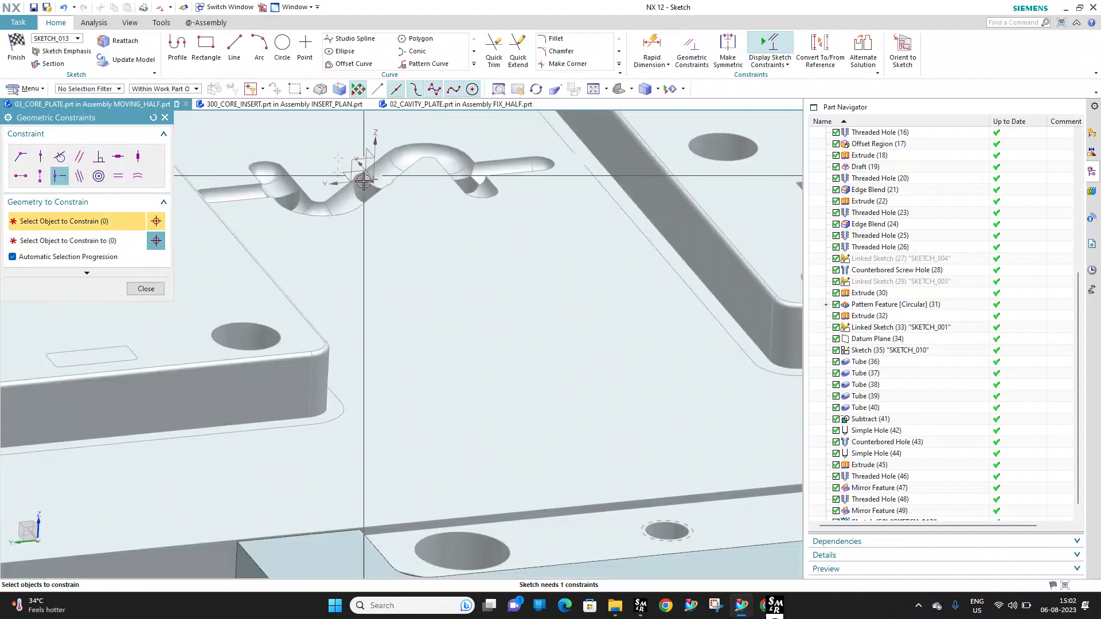
{"action": "scroll", "coordinate": [363, 180], "scroll_direction": "down", "scroll_amount": 5}
{"action": "scroll", "coordinate": [474, 321], "scroll_direction": "up", "scroll_amount": 4}
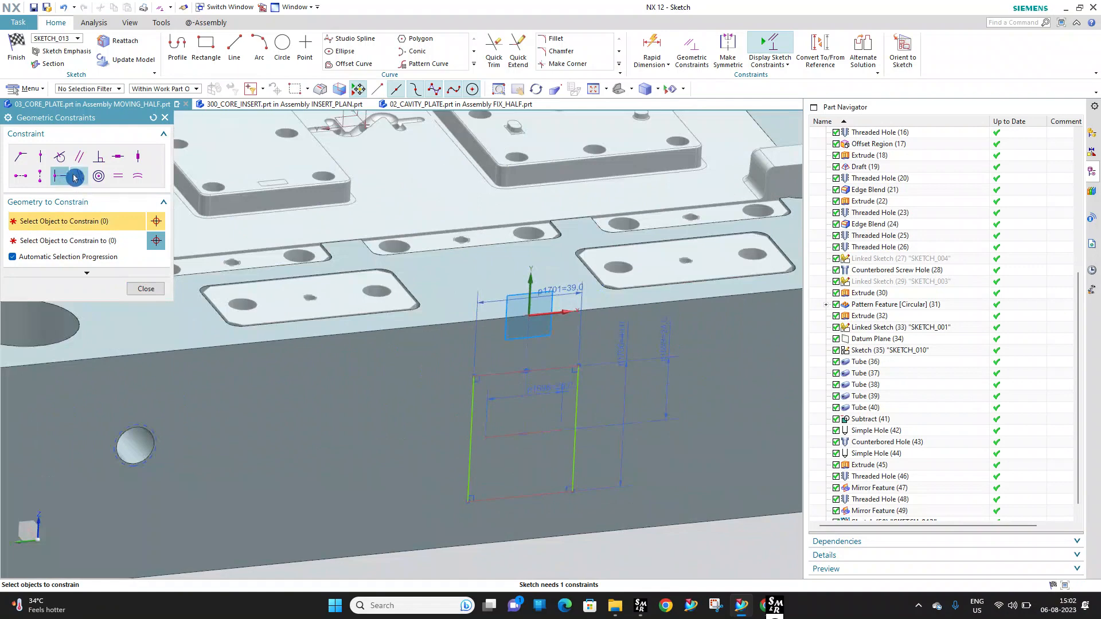
{"action": "left_click", "coordinate": [74, 176]}
{"action": "left_click", "coordinate": [542, 370]}
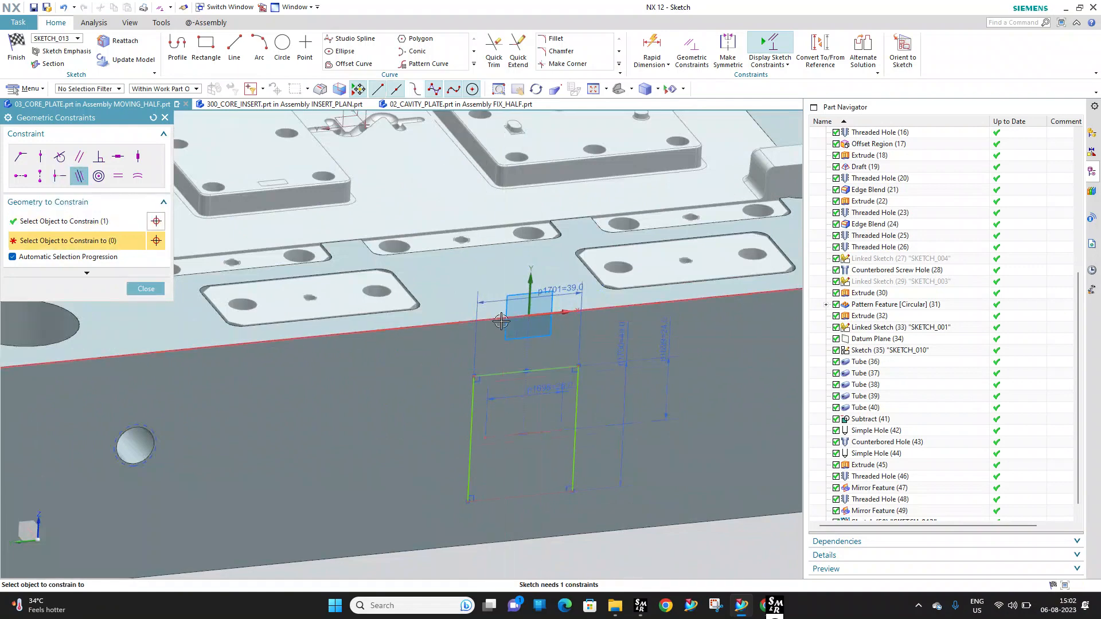
{"action": "scroll", "coordinate": [516, 332], "scroll_direction": "down", "scroll_amount": 3}
{"action": "left_click", "coordinate": [14, 65]}
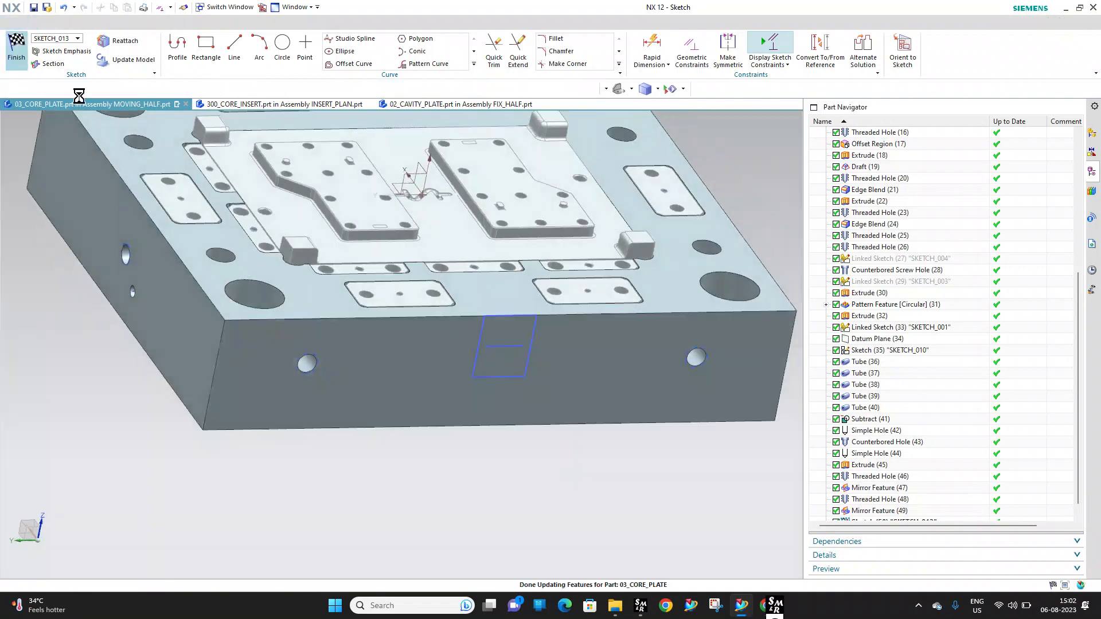
Extrude the 39 x 48 mm rectangle into the core plate's side face as a Subtract to cut the pocket
{"action": "left_click", "coordinate": [89, 49]}
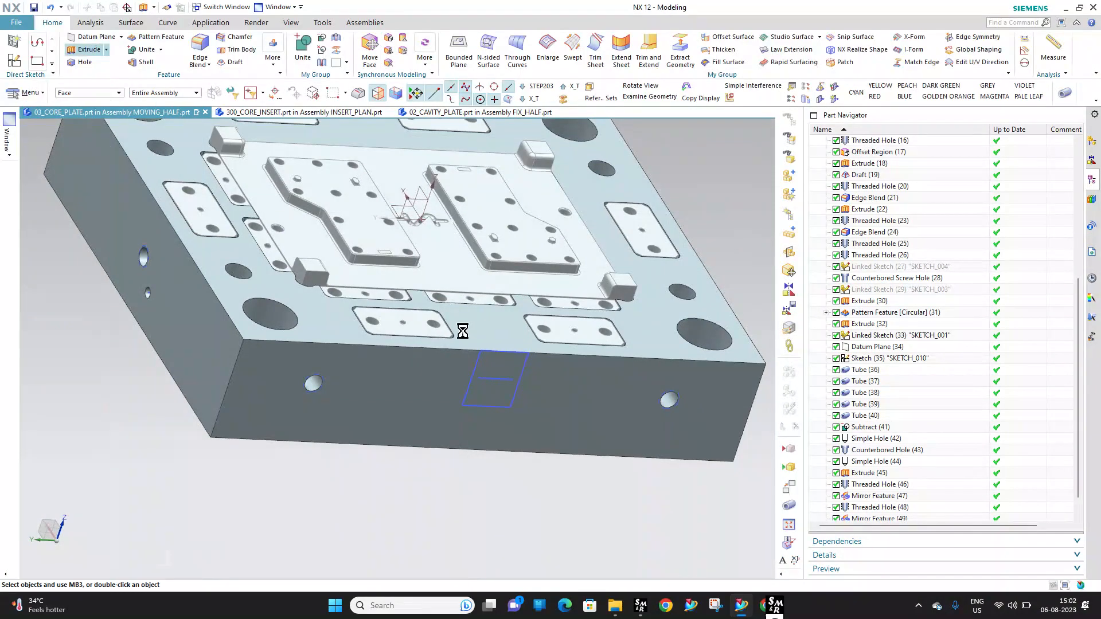
{"action": "scroll", "coordinate": [493, 367], "scroll_direction": "up", "scroll_amount": 3}
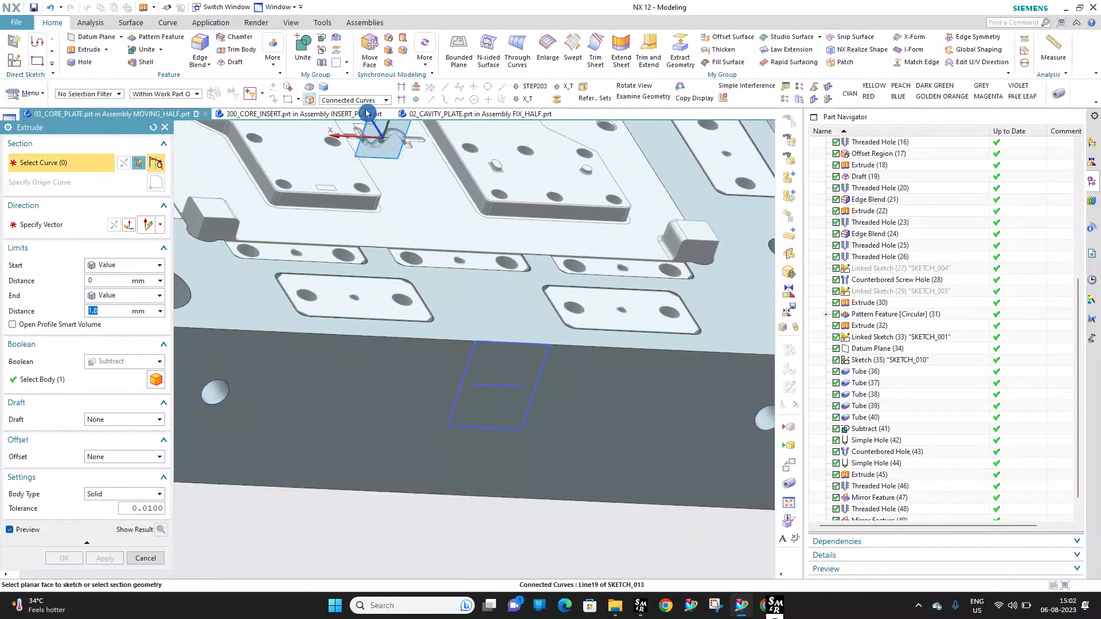
{"action": "left_click", "coordinate": [470, 360]}
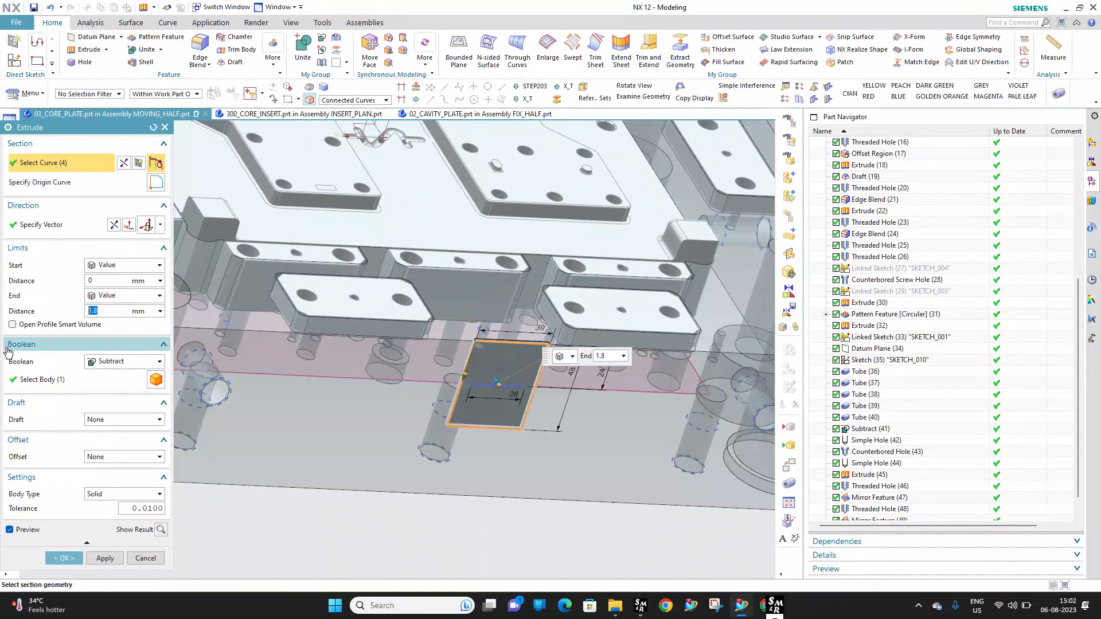
{"action": "middle_click", "coordinate": [289, 421]}
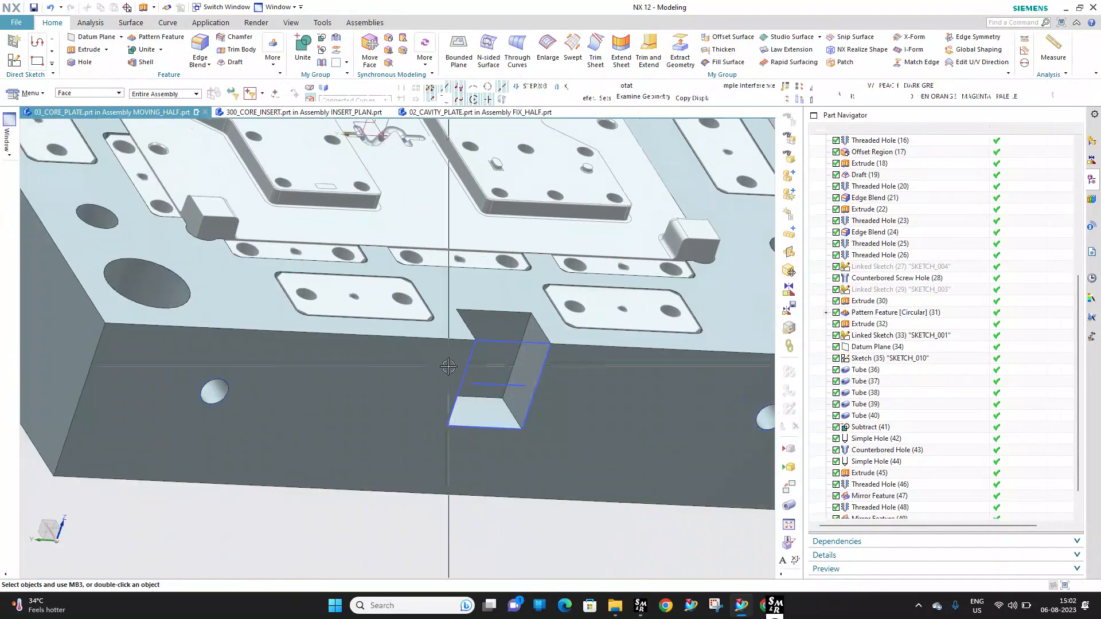
Examine the new side pocket in the core plate from several angles
{"action": "middle_click_drag", "start_coordinate": [449, 368], "coordinate": [425, 322]}
{"action": "scroll", "coordinate": [331, 342], "scroll_direction": "up", "scroll_amount": 3}
{"action": "scroll", "coordinate": [331, 343], "scroll_direction": "down", "scroll_amount": 2}
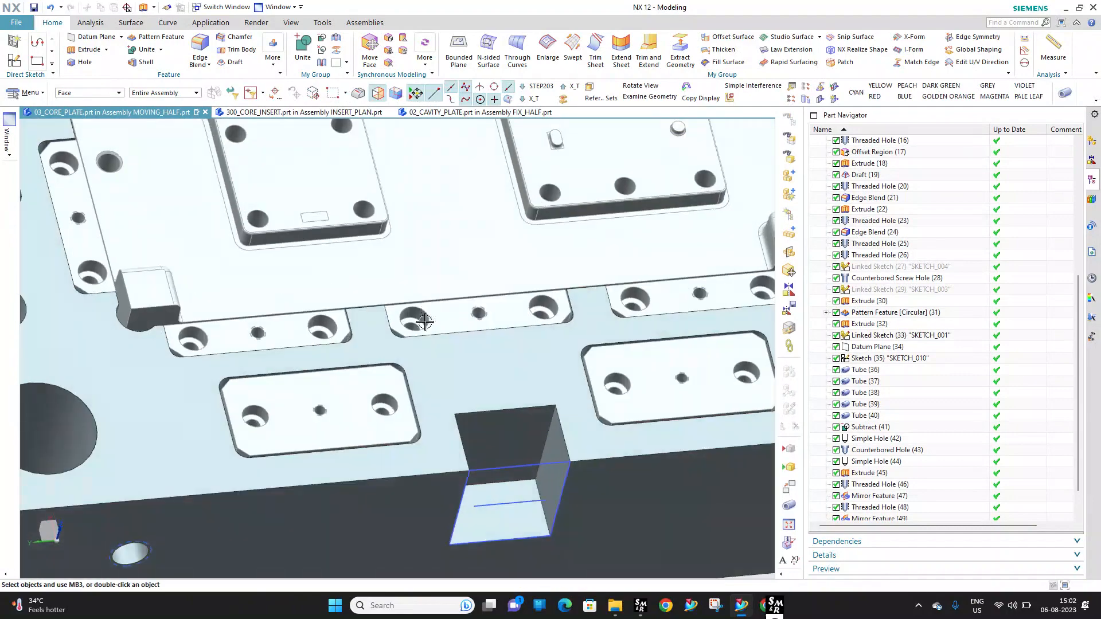
{"action": "scroll", "coordinate": [499, 420], "scroll_direction": "up", "scroll_amount": 3}
{"action": "scroll", "coordinate": [497, 421], "scroll_direction": "down", "scroll_amount": 4}
{"action": "scroll", "coordinate": [481, 430], "scroll_direction": "down", "scroll_amount": 5}
{"action": "middle_click_drag", "start_coordinate": [481, 429], "coordinate": [428, 287]}
{"action": "scroll", "coordinate": [484, 160], "scroll_direction": "up", "scroll_amount": 3}
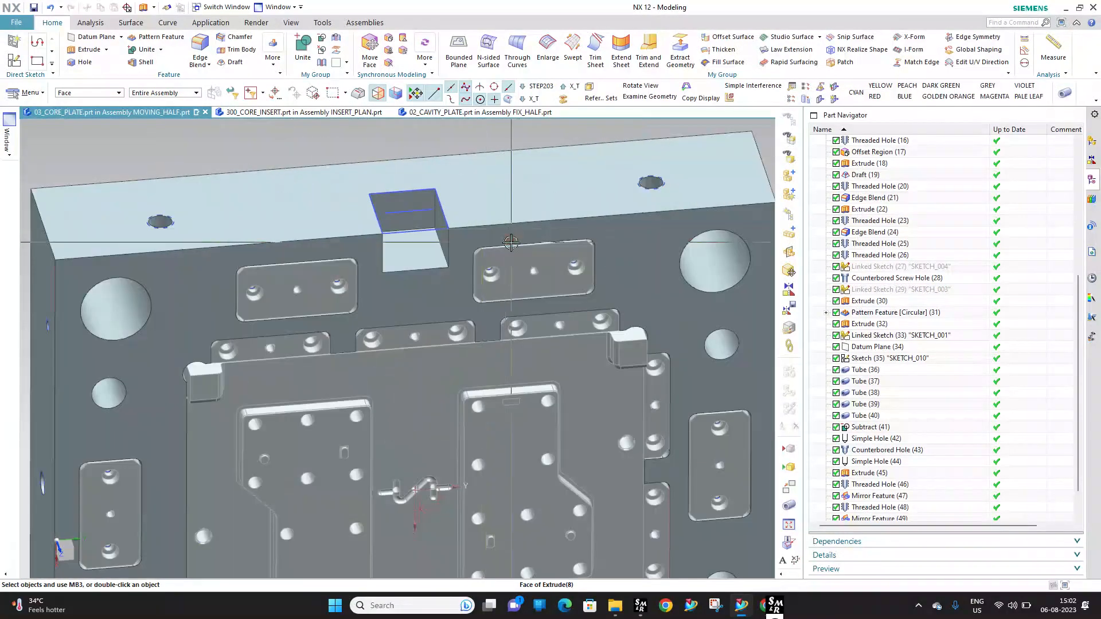
{"action": "scroll", "coordinate": [485, 246], "scroll_direction": "down", "scroll_amount": 3}
{"action": "middle_click_drag", "start_coordinate": [474, 258], "coordinate": [467, 231]}
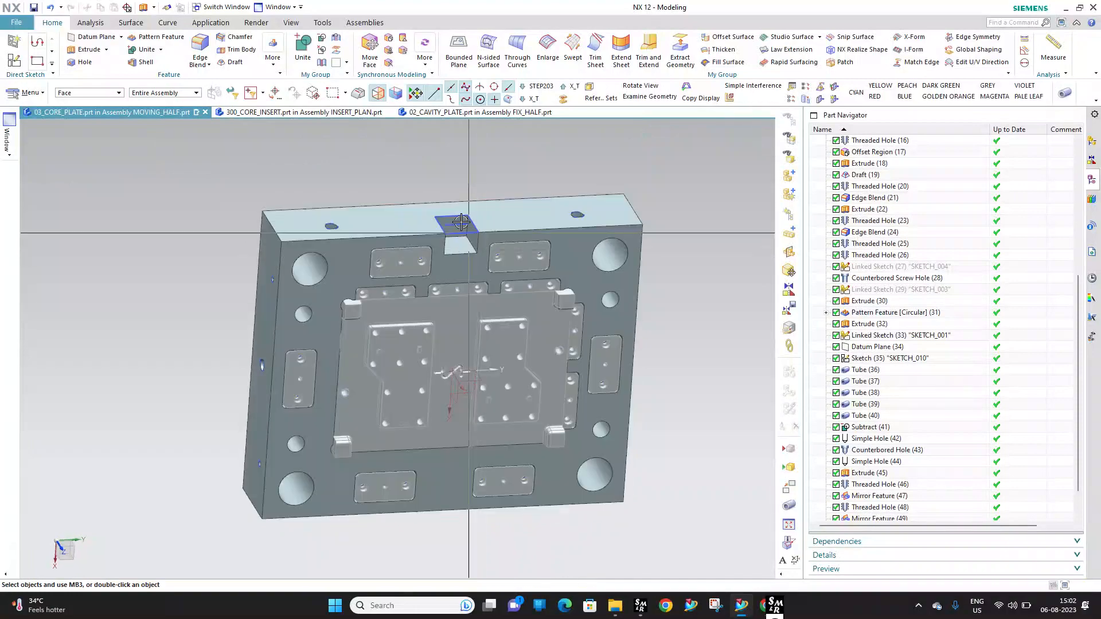
{"action": "scroll", "coordinate": [467, 232], "scroll_direction": "up", "scroll_amount": 3}
{"action": "scroll", "coordinate": [494, 283], "scroll_direction": "down", "scroll_amount": 3}
{"action": "middle_click_drag", "start_coordinate": [488, 283], "coordinate": [400, 465]}
{"action": "scroll", "coordinate": [398, 380], "scroll_direction": "up", "scroll_amount": 5}
{"action": "scroll", "coordinate": [398, 379], "scroll_direction": "up", "scroll_amount": 1}
{"action": "scroll", "coordinate": [400, 465], "scroll_direction": "down", "scroll_amount": 1}
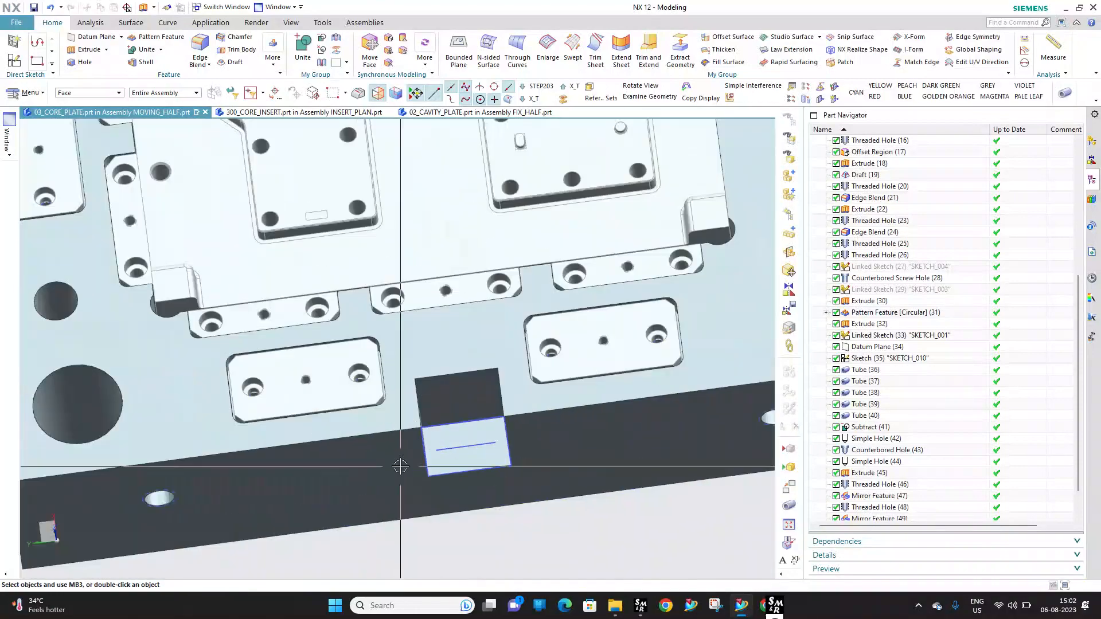
Start an Extrude sketch on the pocket's floor face and draw a circle centred on one side edge near the inner corner
{"action": "scroll", "coordinate": [401, 465], "scroll_direction": "up", "scroll_amount": 2}
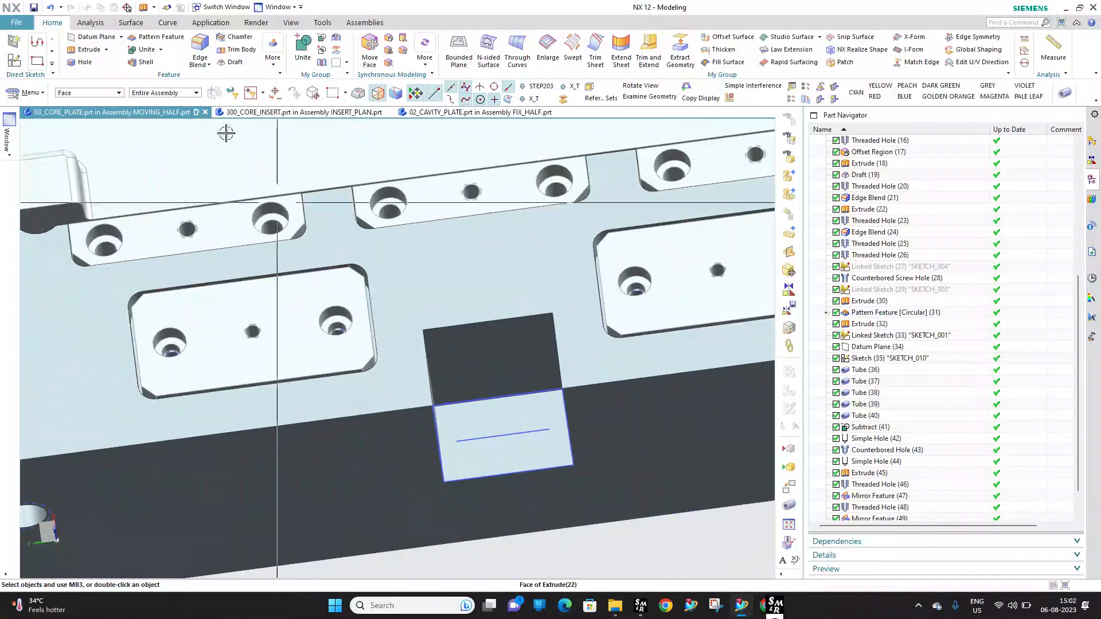
{"action": "left_click", "coordinate": [90, 52]}
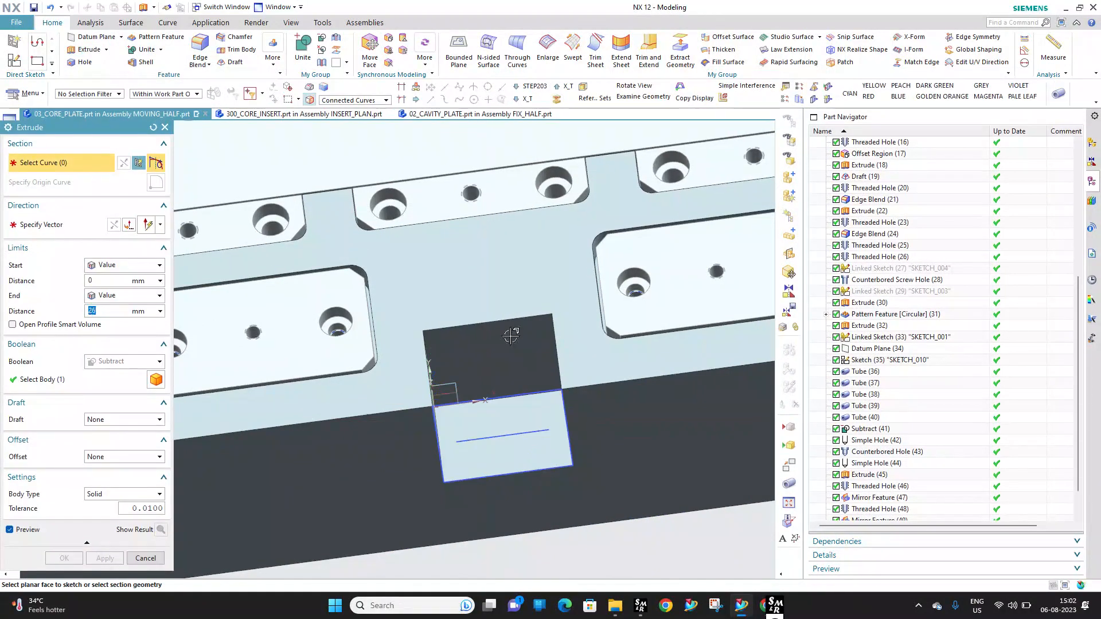
{"action": "left_click", "coordinate": [511, 336]}
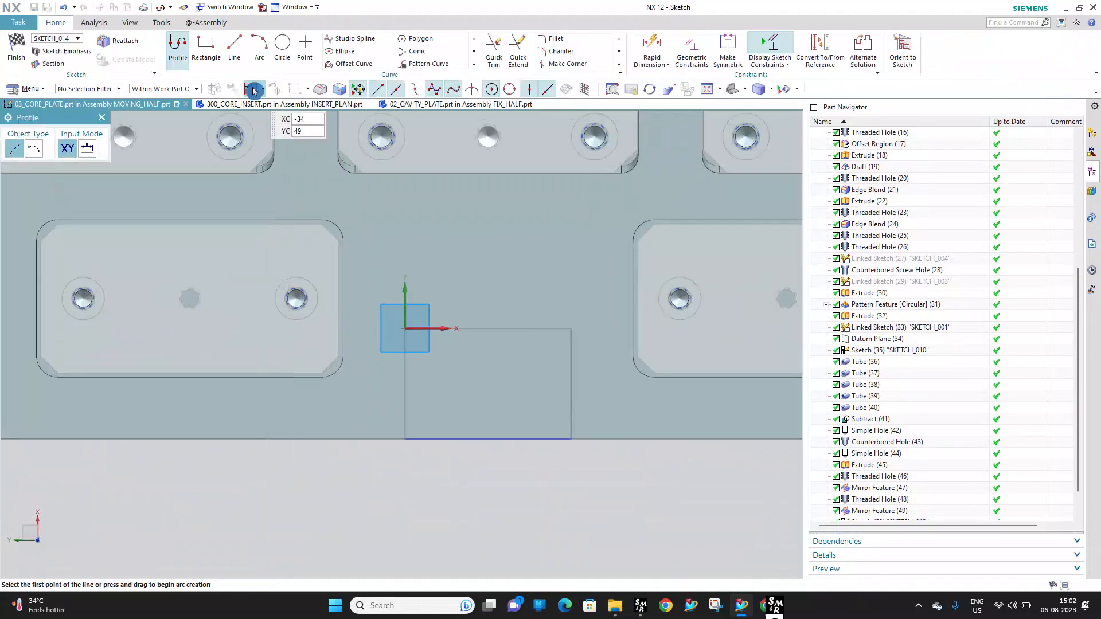
{"action": "left_click", "coordinate": [285, 47]}
{"action": "scroll", "coordinate": [410, 354], "scroll_direction": "up", "scroll_amount": 2}
{"action": "left_click", "coordinate": [401, 352]}
{"action": "scroll", "coordinate": [405, 351], "scroll_direction": "up", "scroll_amount": 2}
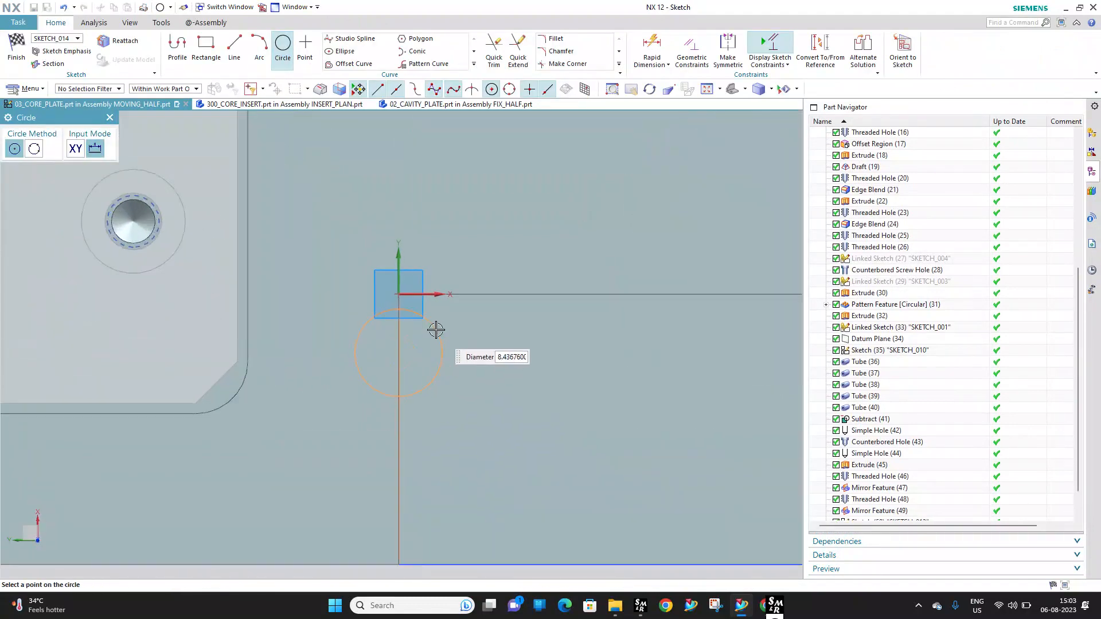
{"action": "scroll", "coordinate": [351, 331], "scroll_direction": "down", "scroll_amount": 1}
{"action": "scroll", "coordinate": [647, 350], "scroll_direction": "up", "scroll_amount": 2}
{"action": "scroll", "coordinate": [439, 337], "scroll_direction": "down", "scroll_amount": 3}
{"action": "scroll", "coordinate": [637, 351], "scroll_direction": "up", "scroll_amount": 2}
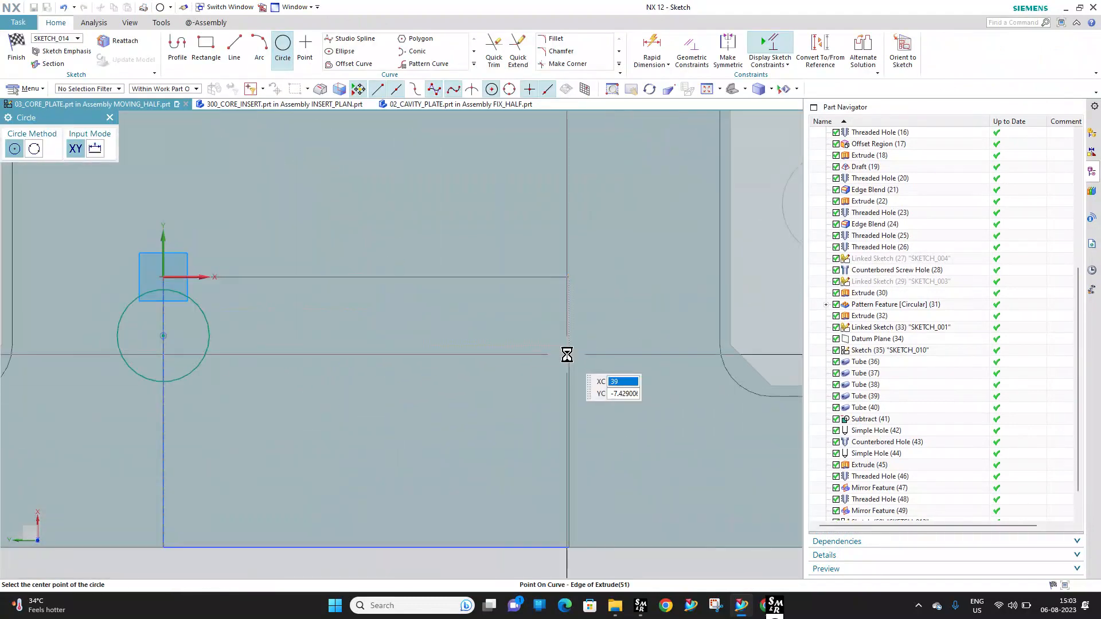
Draw a second circle centred on the pocket's opposite side edge near the other inner corner
{"action": "left_click", "coordinate": [567, 354]}
{"action": "scroll", "coordinate": [580, 334], "scroll_direction": "up", "scroll_amount": 2}
{"action": "left_click", "coordinate": [602, 312]}
Constrain both circles tangent to the pocket's inner edge and give them equal radii
{"action": "left_click", "coordinate": [691, 49]}
{"action": "left_click", "coordinate": [87, 173]}
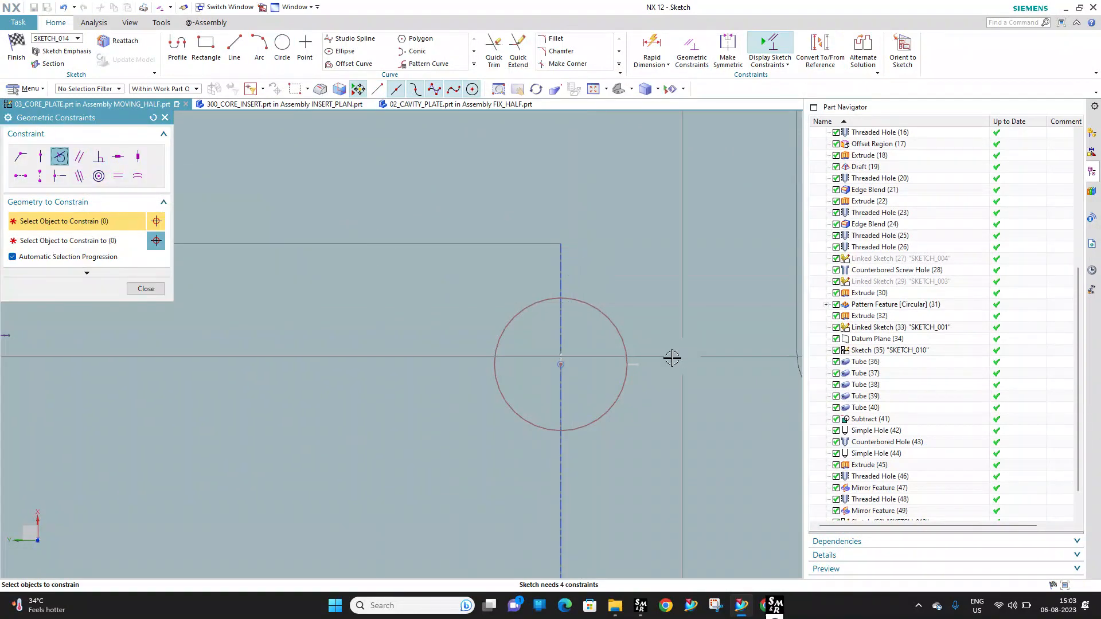
{"action": "left_click", "coordinate": [605, 314]}
{"action": "left_click", "coordinate": [536, 242]}
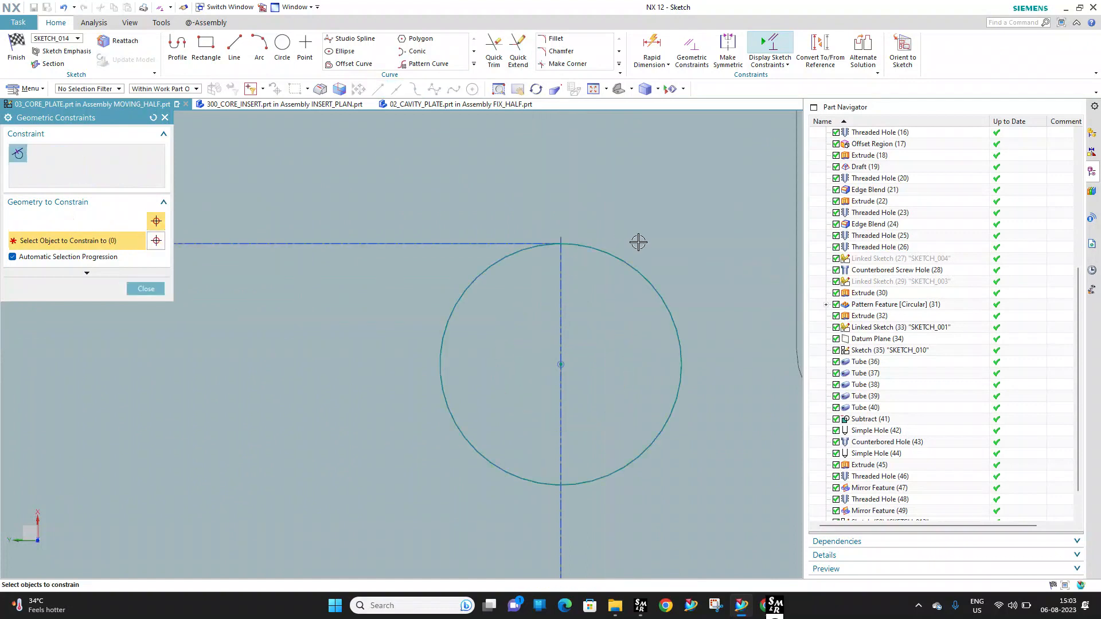
{"action": "scroll", "coordinate": [462, 243], "scroll_direction": "up", "scroll_amount": 2}
{"action": "left_click_drag", "start_coordinate": [215, 277], "coordinate": [246, 250]}
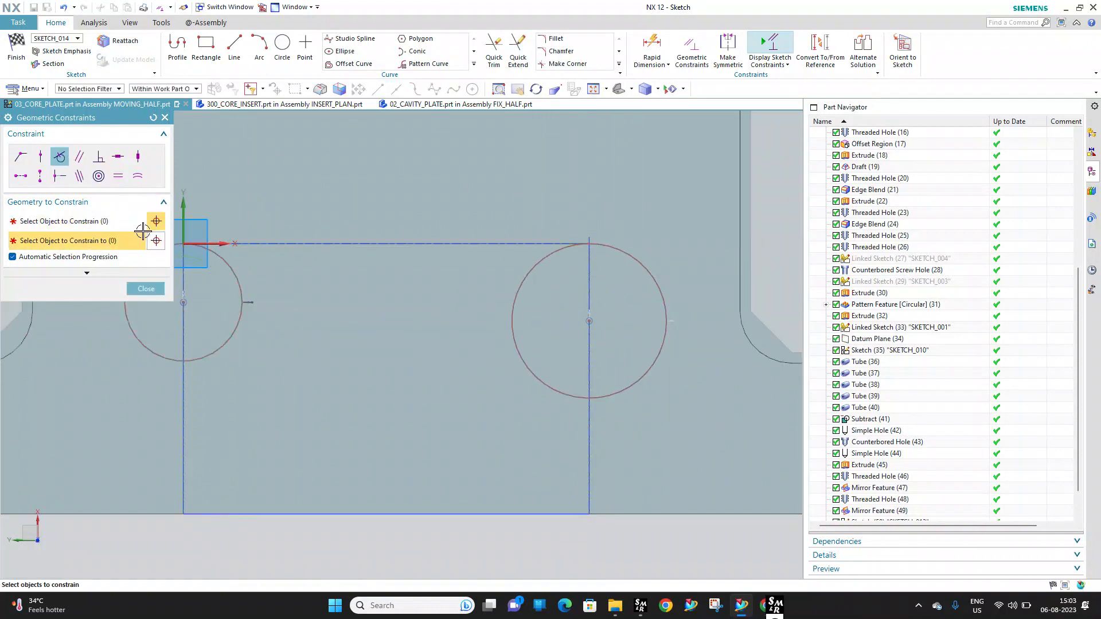
{"action": "left_click", "coordinate": [242, 267]}
{"action": "left_click", "coordinate": [645, 267]}
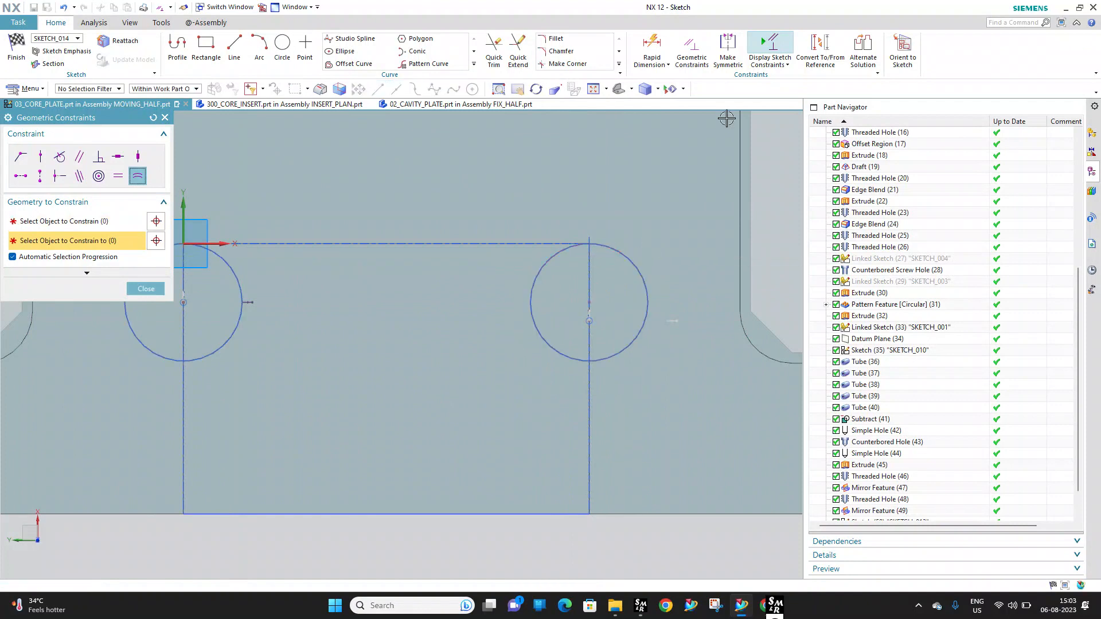
Dimension the corner relief circles to 8 mm diameter and finish the sketch
{"action": "left_click", "coordinate": [652, 45]}
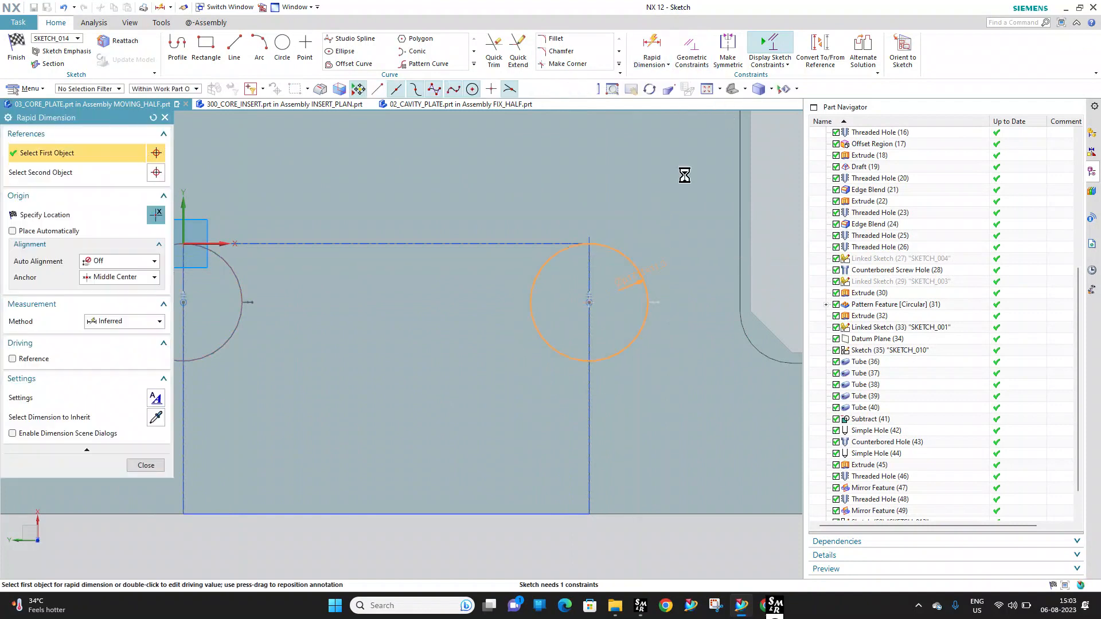
{"action": "left_click", "coordinate": [633, 264]}
{"action": "left_click", "coordinate": [689, 229]}
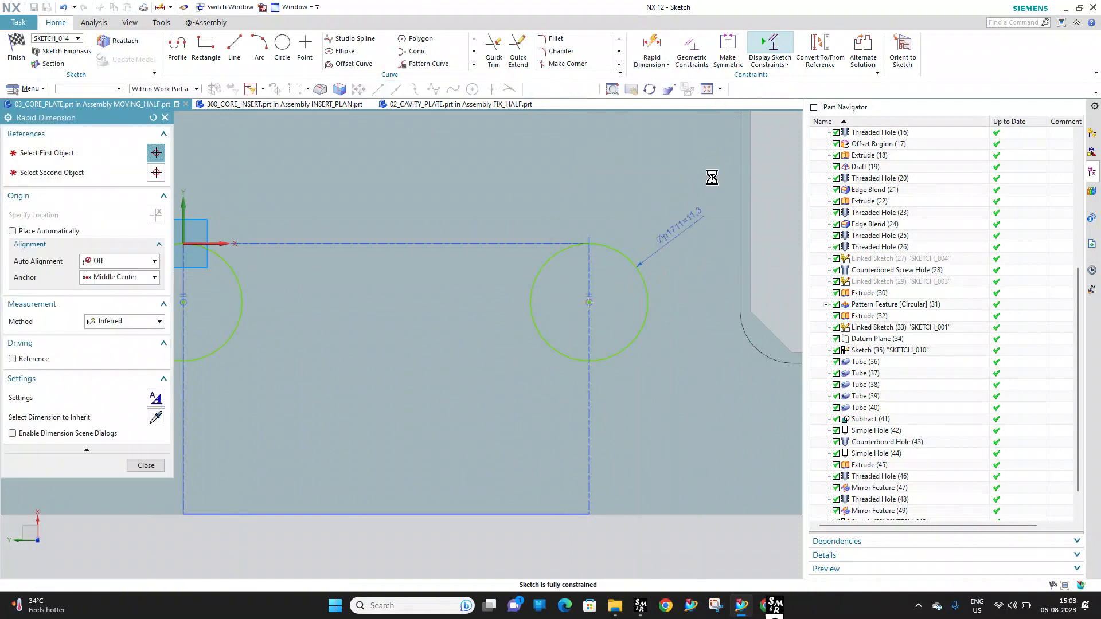
{"action": "scroll", "coordinate": [686, 201], "scroll_direction": "down", "scroll_amount": 4}
{"action": "type", "text": "8"}
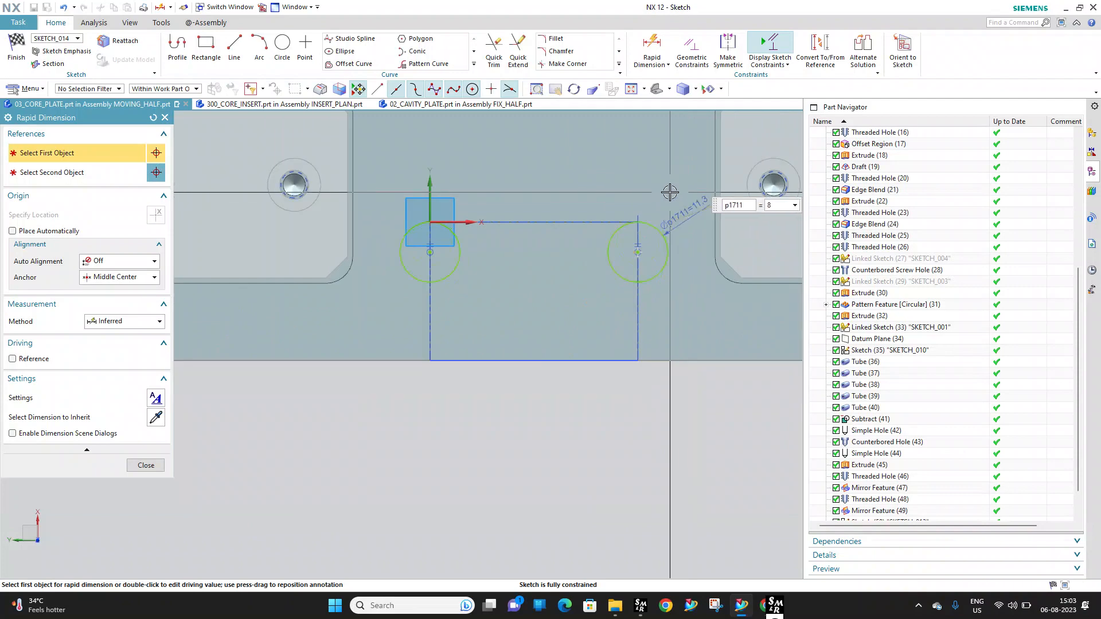
{"action": "left_click", "coordinate": [10, 48]}
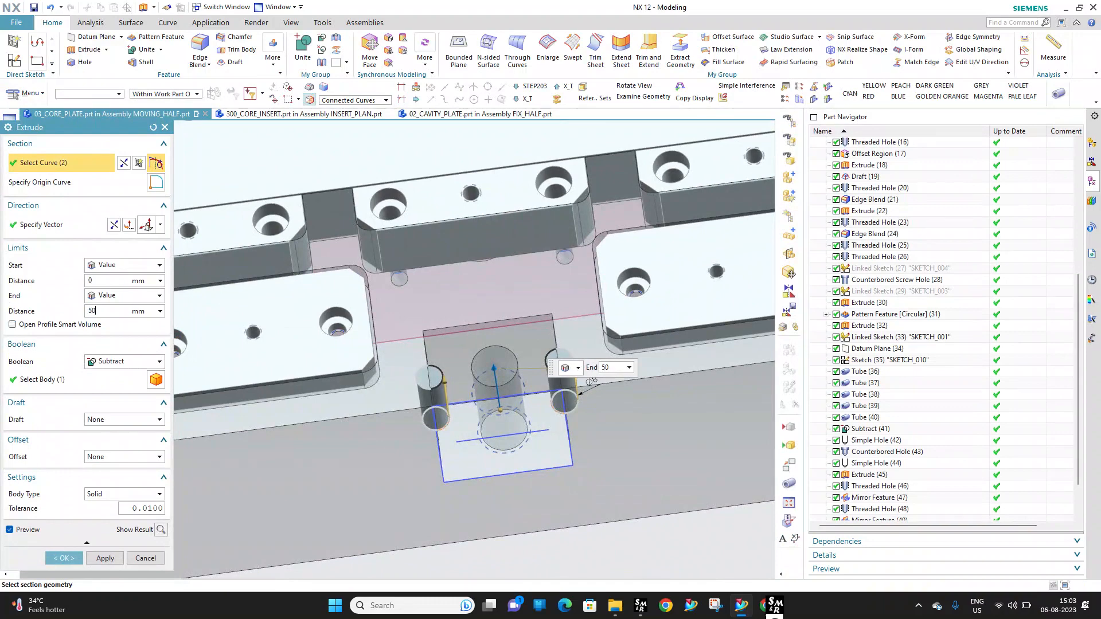
Extrude both corner circles 100 mm as a Subtract to cut the pocket's corner reliefs
{"action": "key", "text": "Return"}
{"action": "type", "text": "10"}
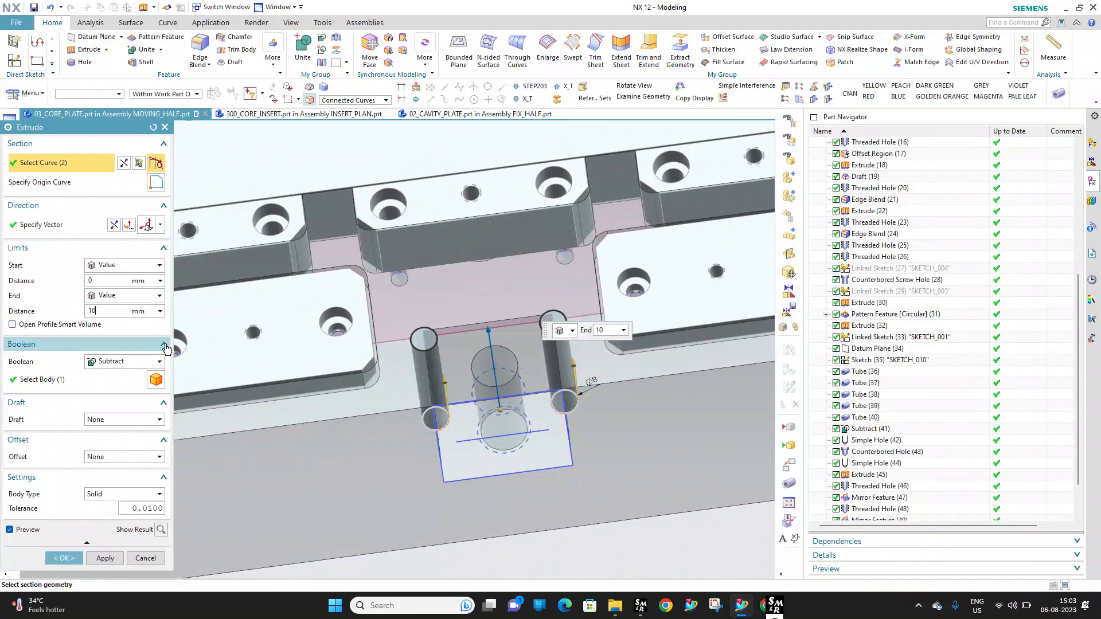
{"action": "type", "text": "0"}
{"action": "key", "text": "Return"}
{"action": "middle_click", "coordinate": [147, 327]}
Place hole points at both ends of the short reference line on the pocket's back wall, delete the stray point and finish the sketch
{"action": "scroll", "coordinate": [288, 312], "scroll_direction": "down", "scroll_amount": 2}
{"action": "middle_click_drag", "start_coordinate": [448, 344], "coordinate": [496, 258]}
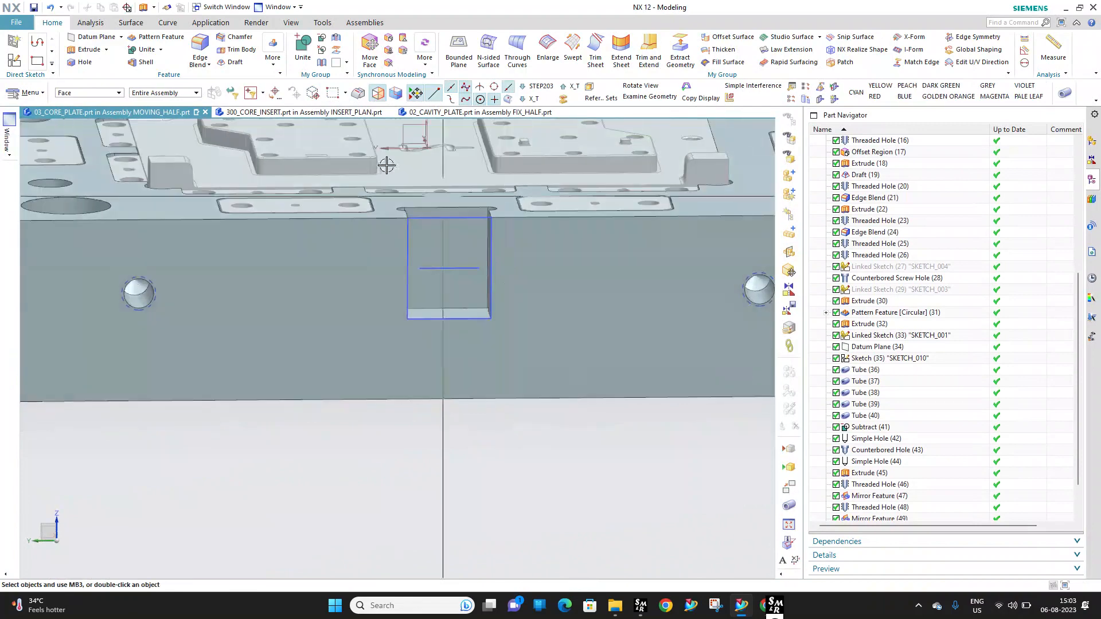
{"action": "left_click", "coordinate": [459, 251]}
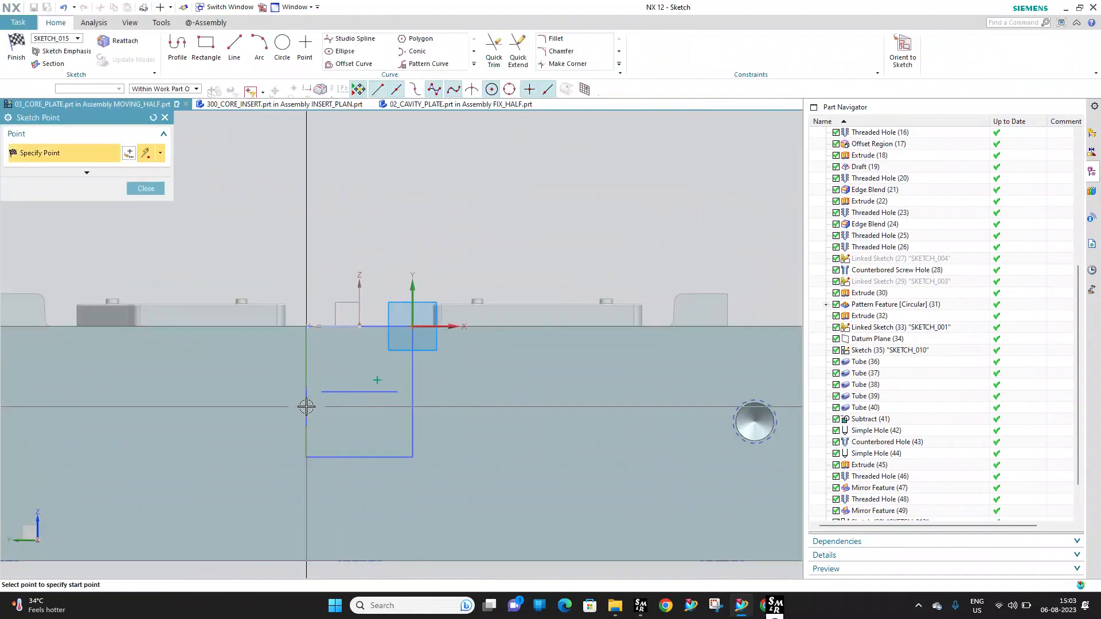
{"action": "scroll", "coordinate": [411, 408], "scroll_direction": "up", "scroll_amount": 3}
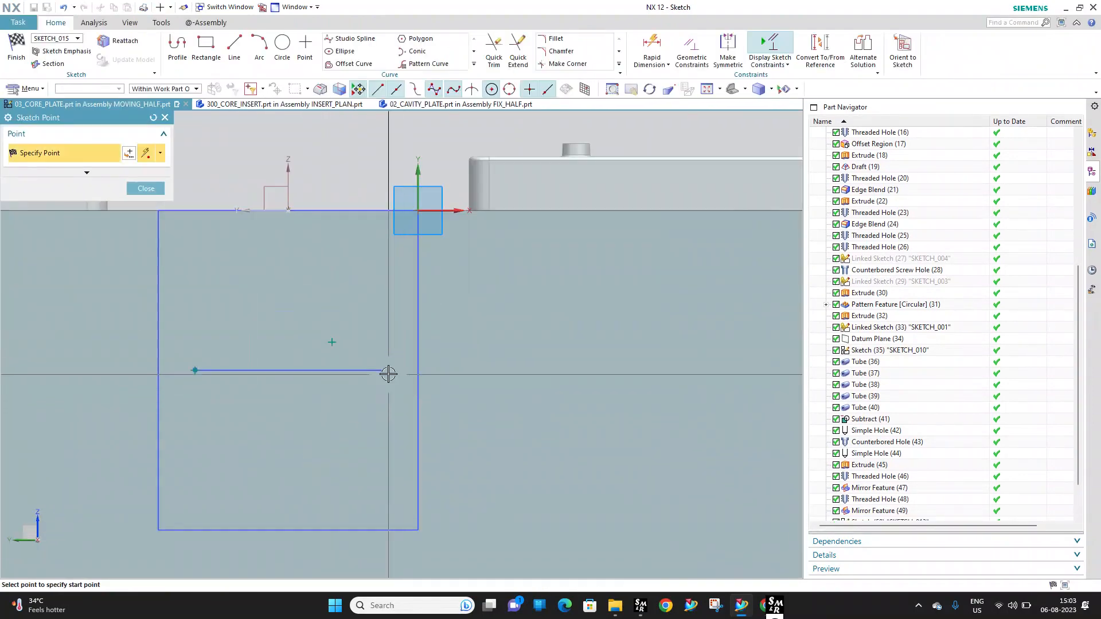
{"action": "left_click_drag", "start_coordinate": [325, 314], "coordinate": [342, 365]}
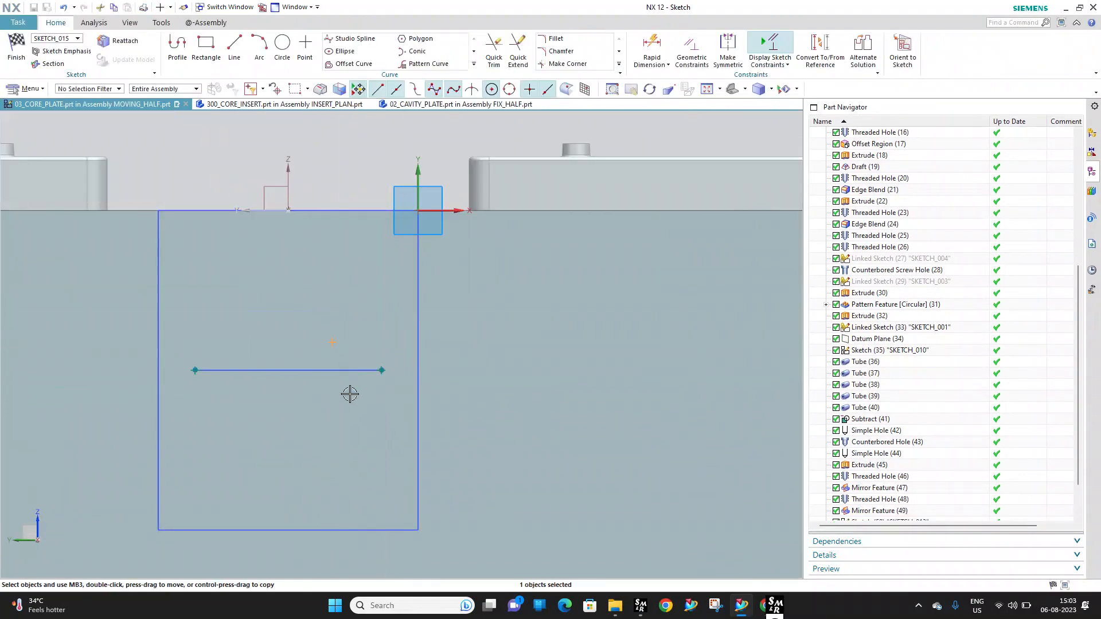
{"action": "key", "text": "Delete"}
{"action": "left_click", "coordinate": [18, 52]}
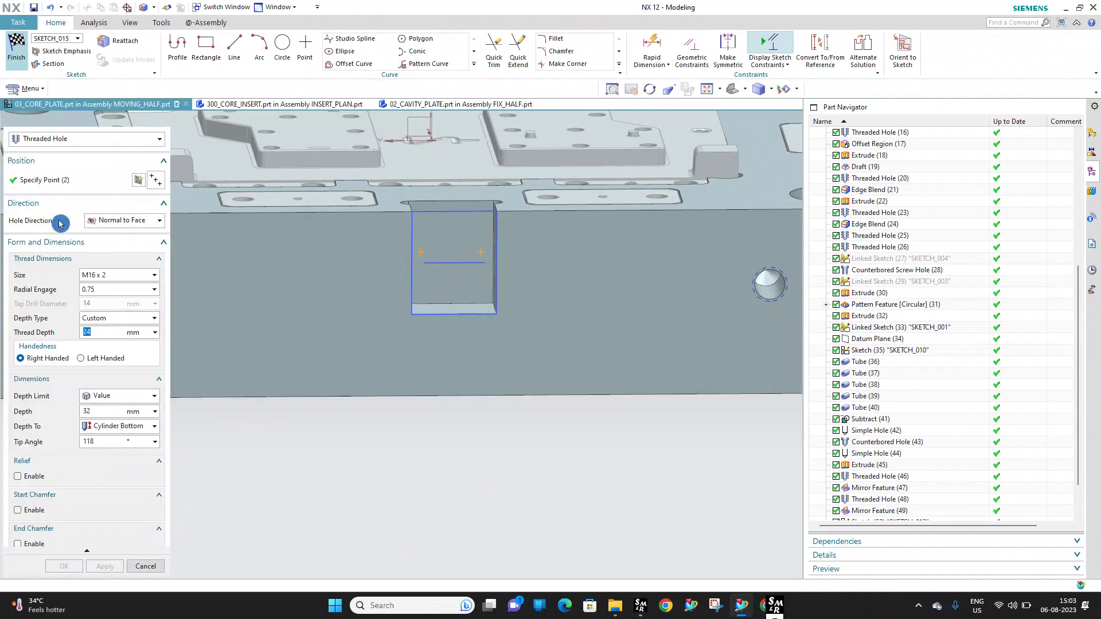
Create M4 x 0.7 threaded holes at both points with 6 mm thread depth and 12 mm hole depth
{"action": "left_click", "coordinate": [123, 285]}
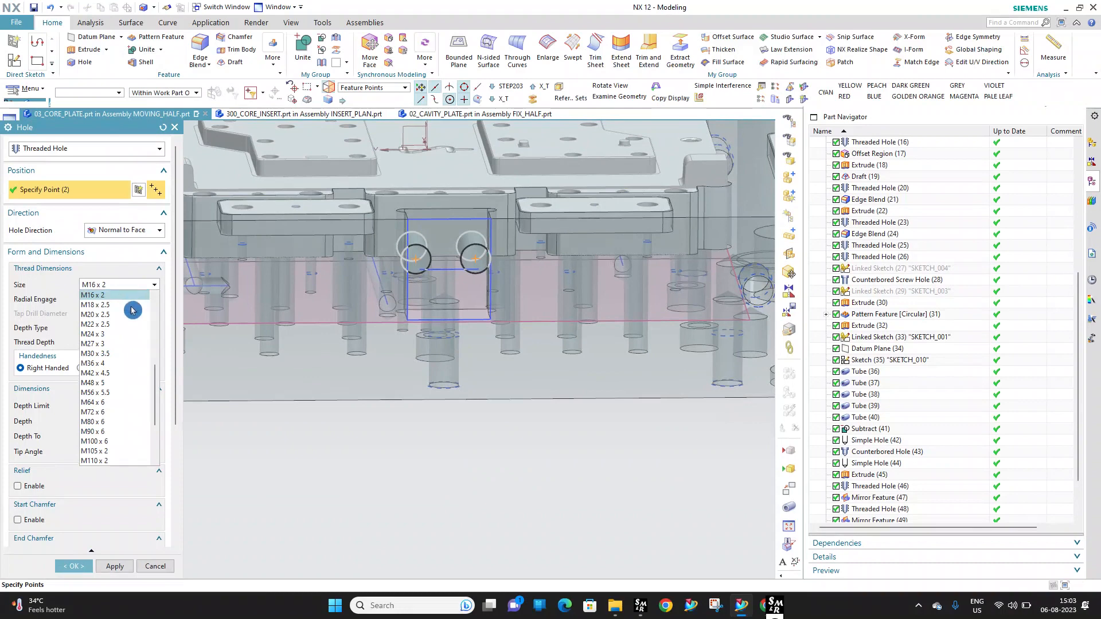
{"action": "left_click", "coordinate": [116, 295]}
{"action": "left_click", "coordinate": [125, 291]}
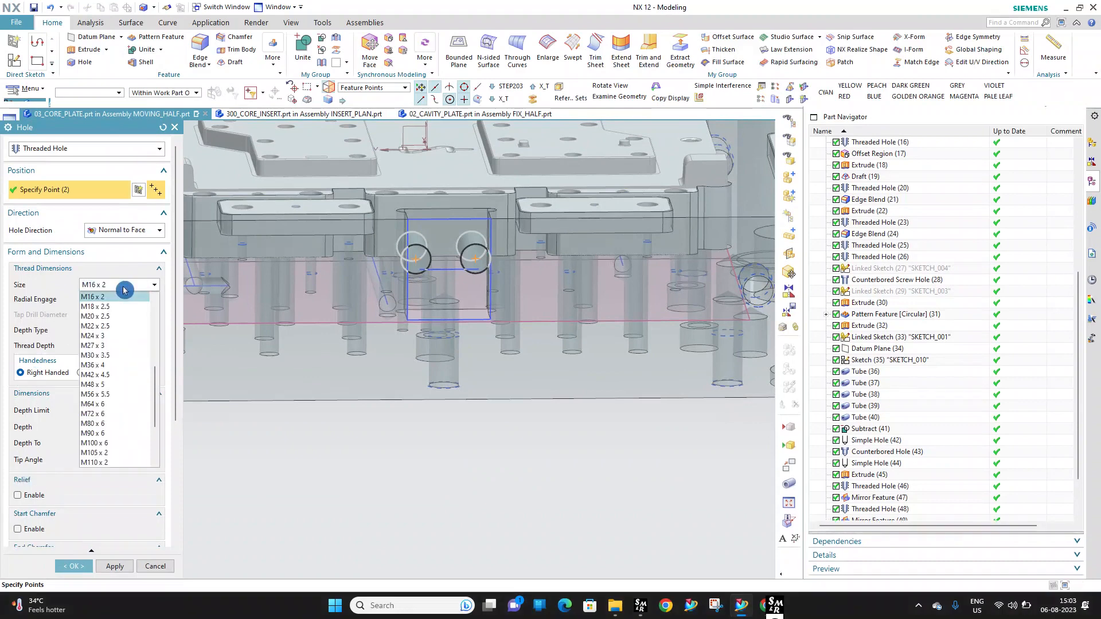
{"action": "scroll", "coordinate": [121, 304], "scroll_direction": "up", "scroll_amount": 5}
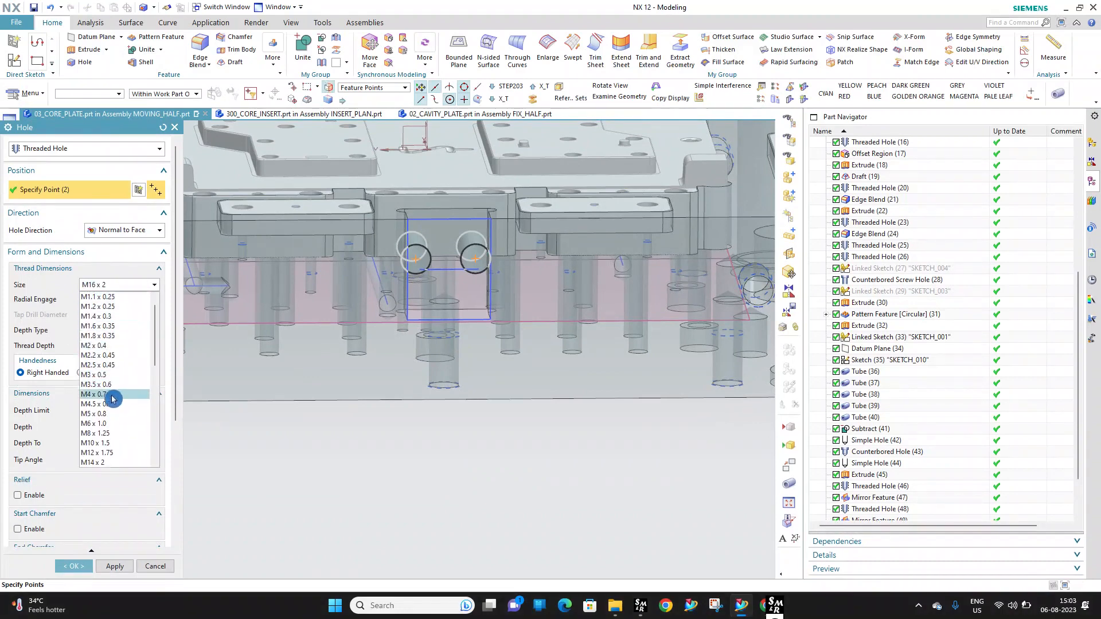
{"action": "left_click", "coordinate": [110, 395]}
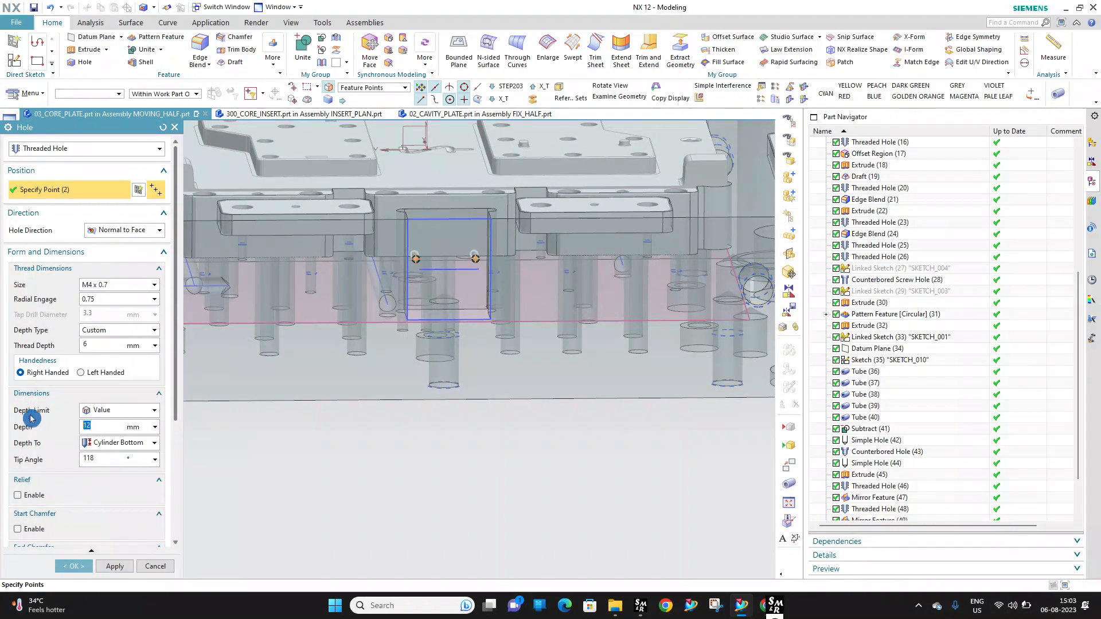
{"action": "left_click", "coordinate": [66, 565]}
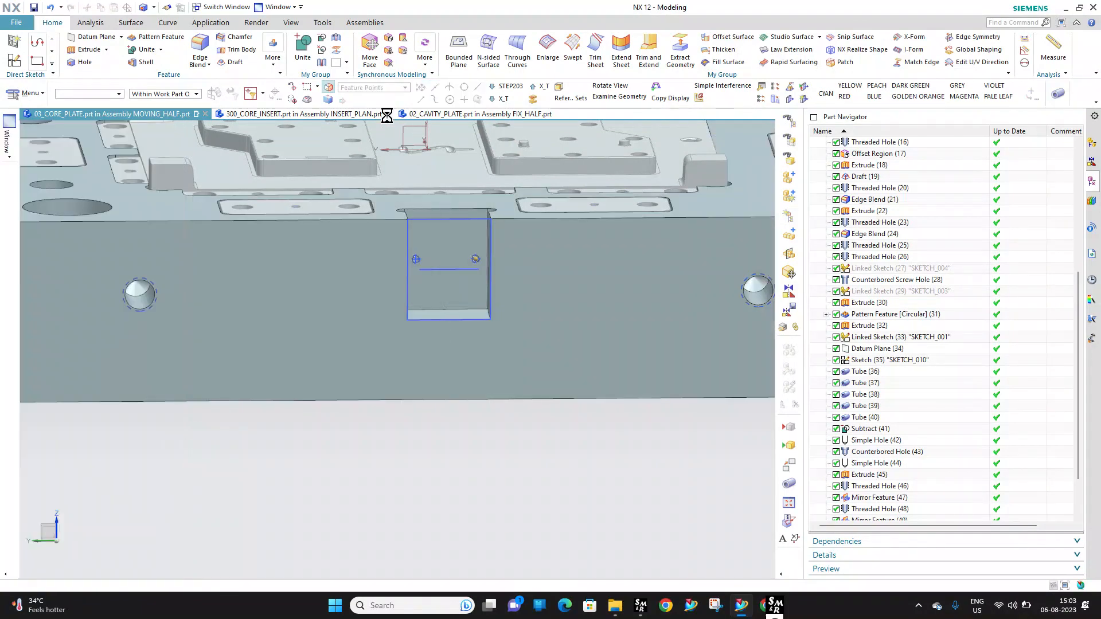
Make the top-level MOVING_HALF assembly the displayed work part
{"action": "scroll", "coordinate": [573, 327], "scroll_direction": "down", "scroll_amount": 3}
{"action": "middle_click_drag", "start_coordinate": [592, 273], "coordinate": [588, 305]}
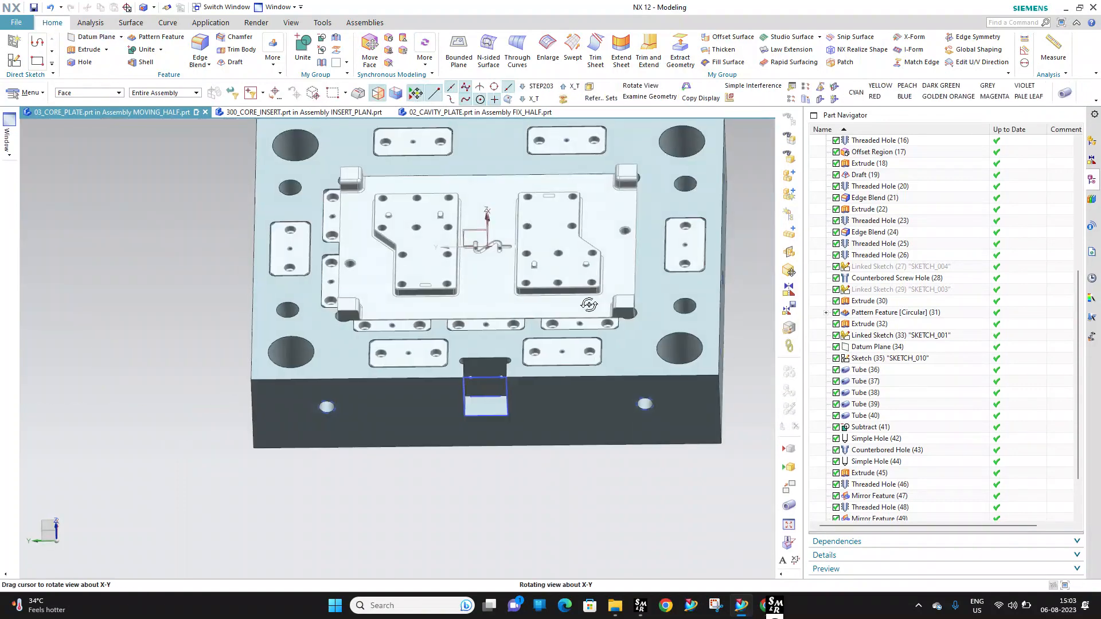
{"action": "scroll", "coordinate": [670, 303], "scroll_direction": "up", "scroll_amount": 1}
{"action": "left_click", "coordinate": [1092, 142]}
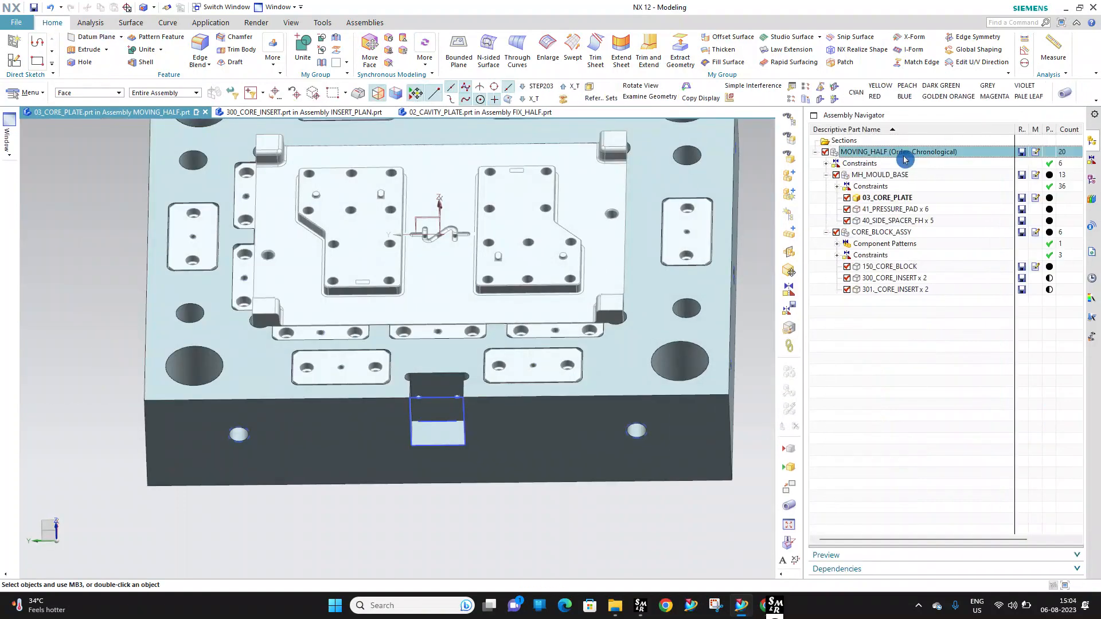
{"action": "double_click", "coordinate": [903, 153]}
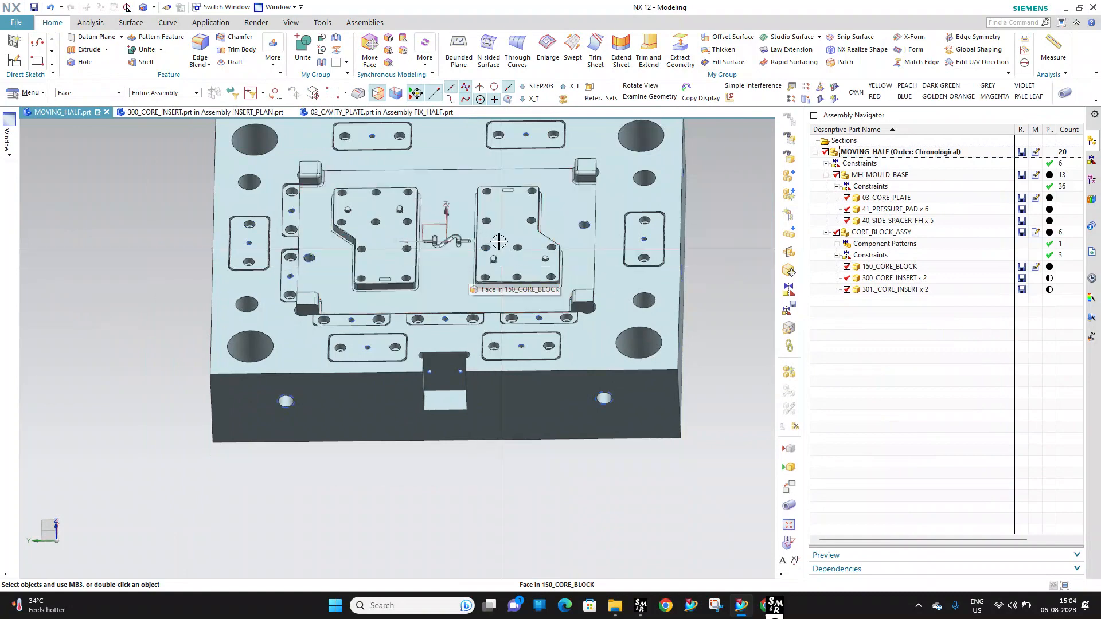
Save all modified parts and top-level assemblies
{"action": "middle_click_drag", "start_coordinate": [499, 243], "coordinate": [358, 195]}
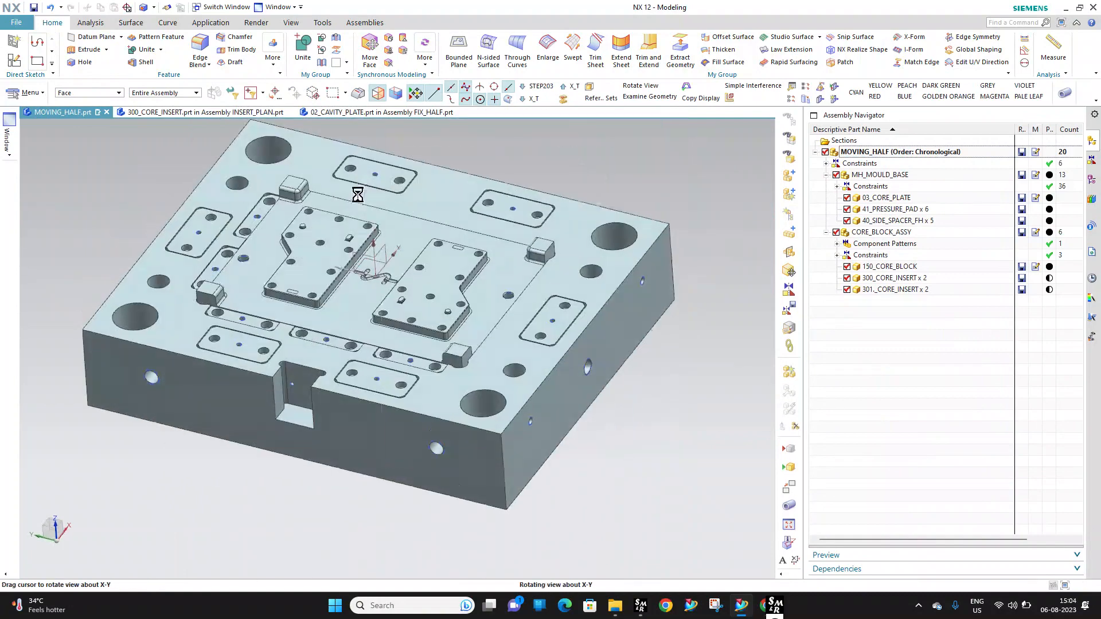
{"action": "middle_click_drag", "start_coordinate": [630, 311], "coordinate": [505, 275]}
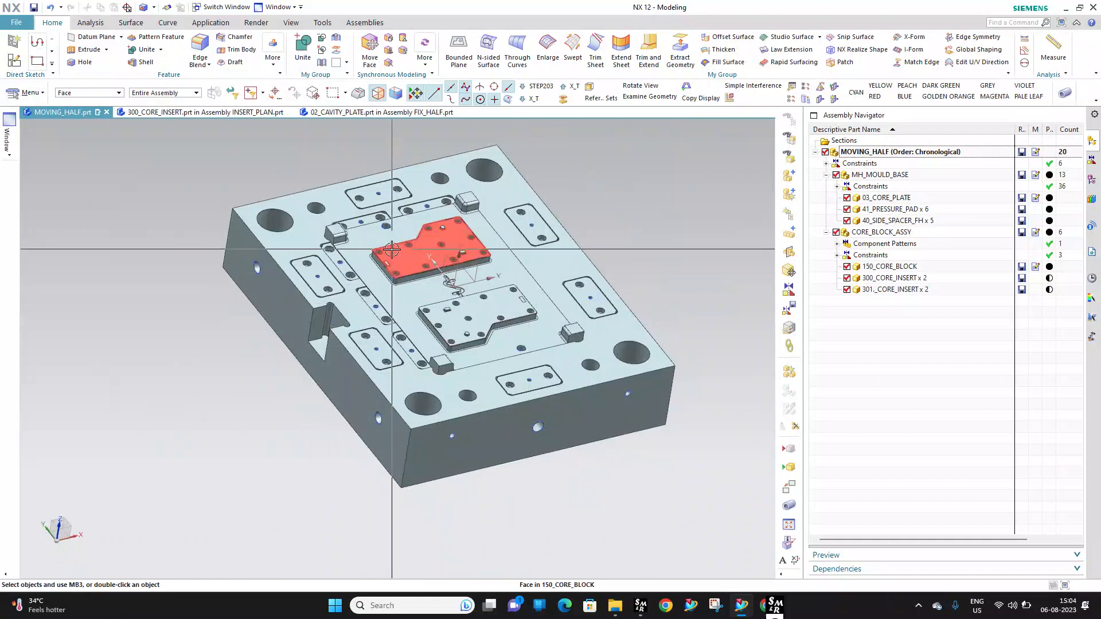
{"action": "left_click", "coordinate": [11, 23]}
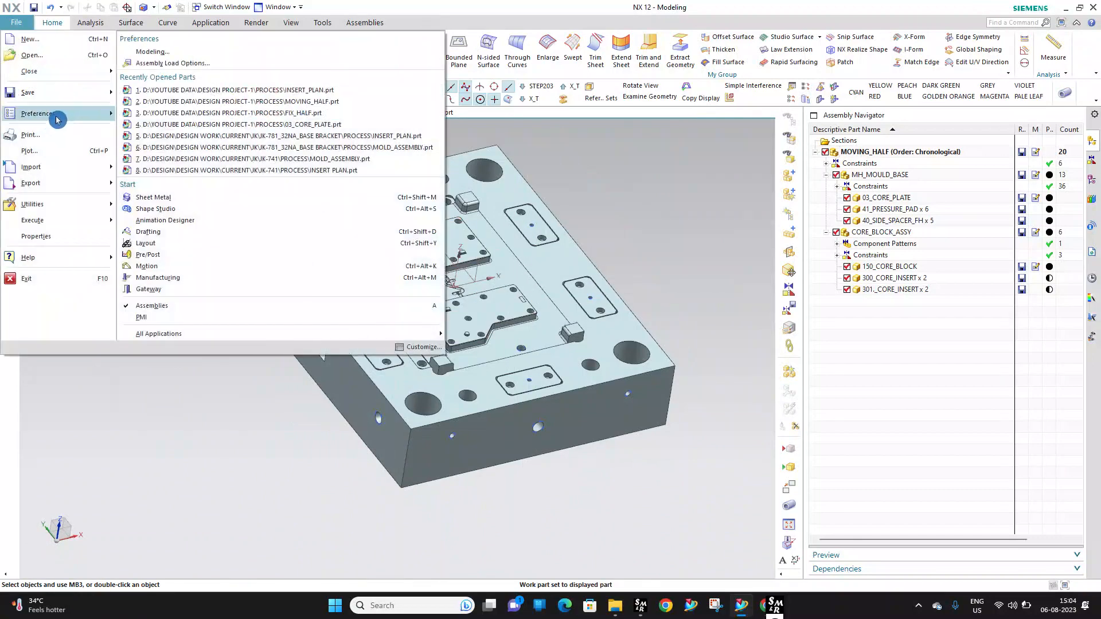
{"action": "mouse_move", "coordinate": [52, 94]}
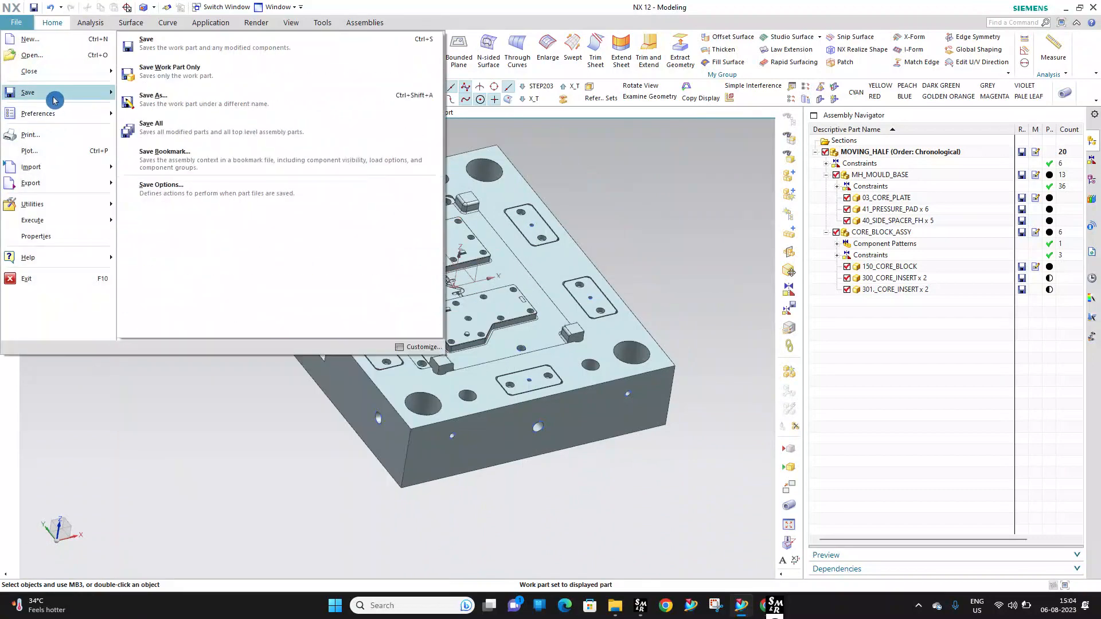
{"action": "left_click", "coordinate": [162, 127]}
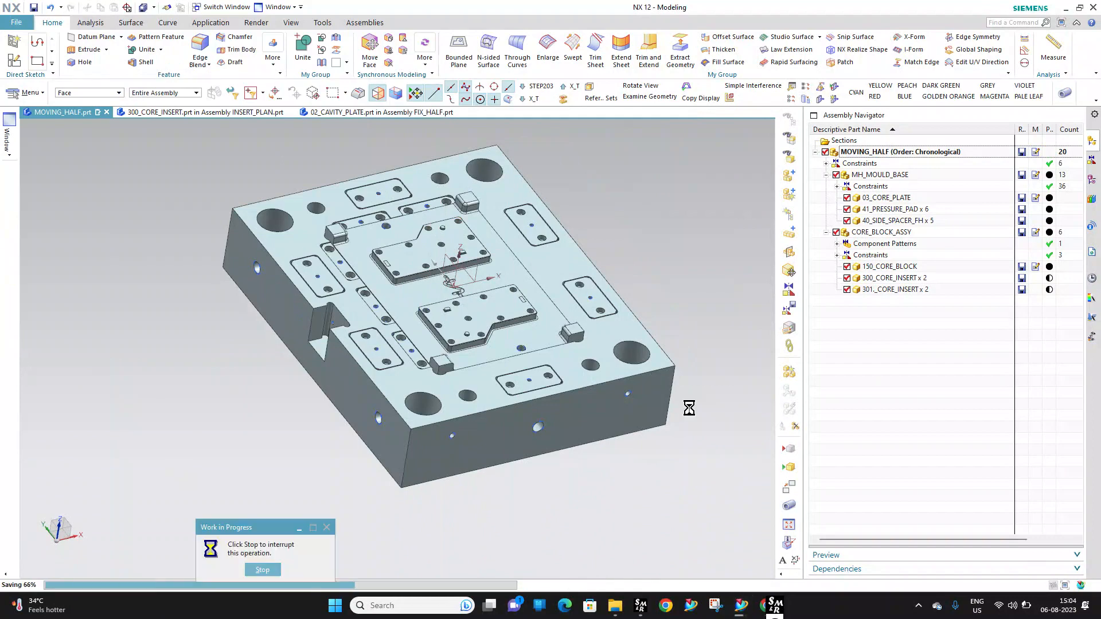
Save the MOVING_HALF assembly once more
{"action": "scroll", "coordinate": [562, 343], "scroll_direction": "down", "scroll_amount": 2}
{"action": "scroll", "coordinate": [599, 321], "scroll_direction": "up", "scroll_amount": 3}
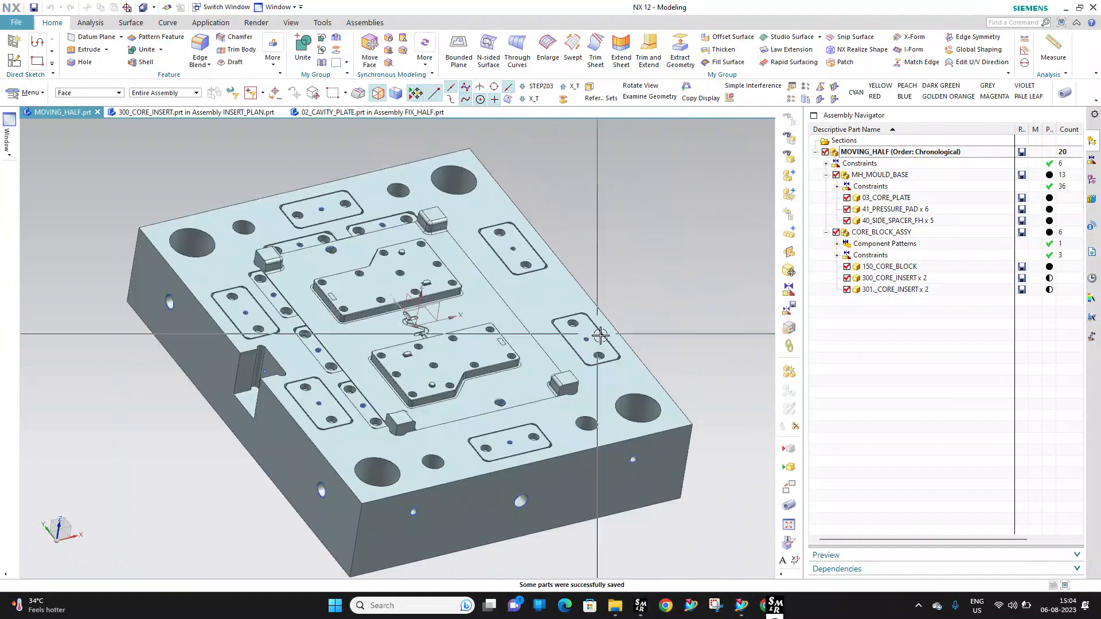
{"action": "middle_click_drag", "start_coordinate": [596, 338], "coordinate": [511, 355]}
{"action": "scroll", "coordinate": [491, 347], "scroll_direction": "down", "scroll_amount": 3}
{"action": "scroll", "coordinate": [514, 413], "scroll_direction": "up", "scroll_amount": 5}
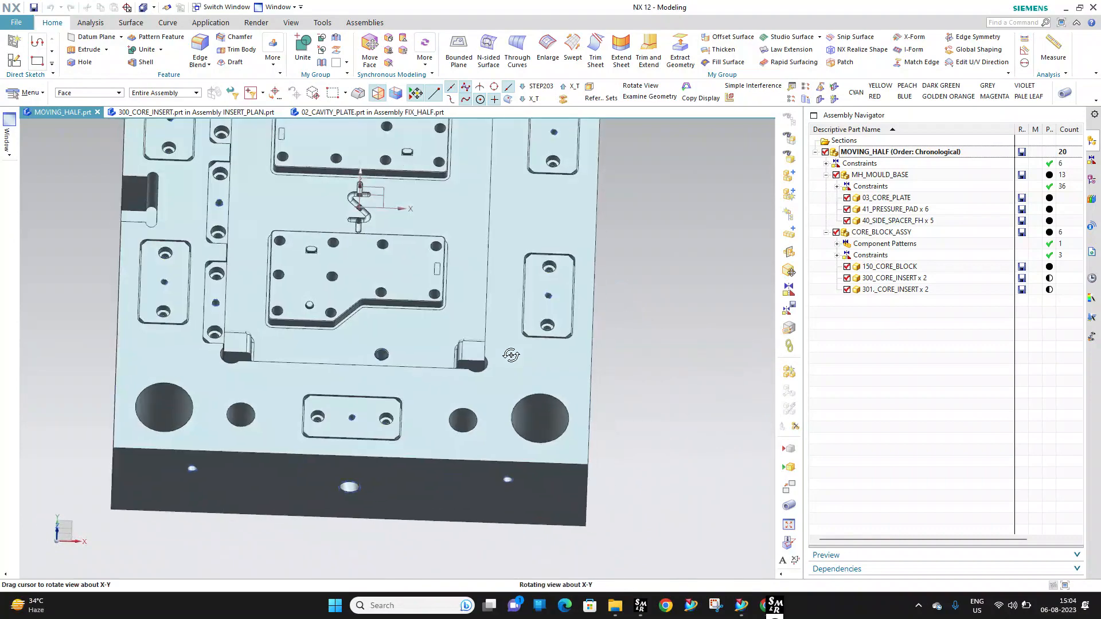
{"action": "key", "text": "ctrl+s"}
{"action": "scroll", "coordinate": [685, 380], "scroll_direction": "down", "scroll_amount": 2}
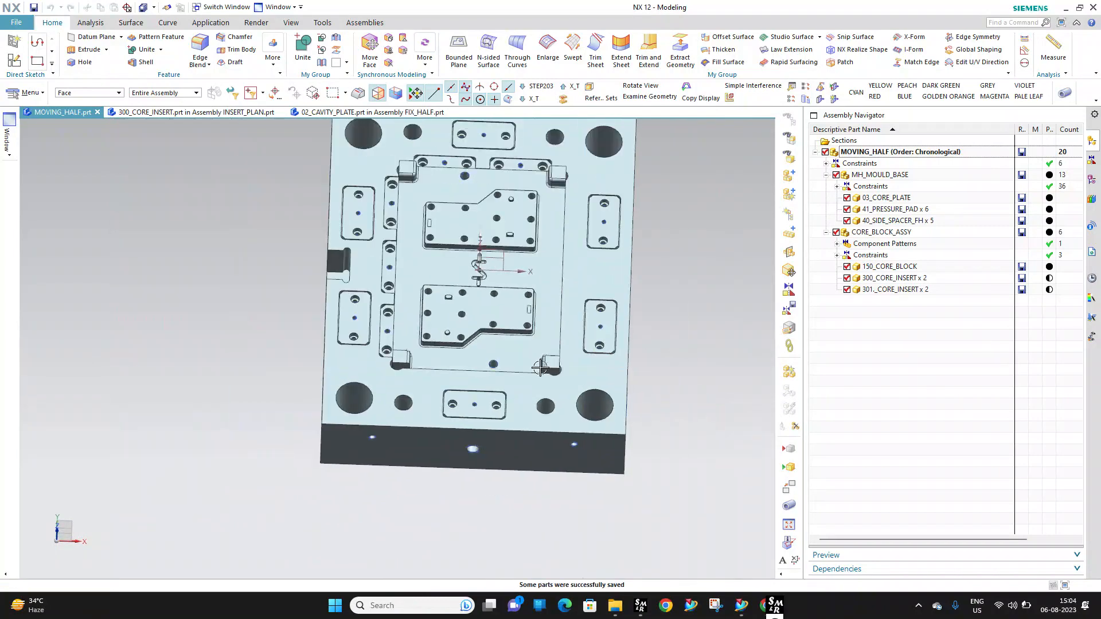
{"action": "scroll", "coordinate": [540, 367], "scroll_direction": "up", "scroll_amount": 2}
{"action": "scroll", "coordinate": [540, 368], "scroll_direction": "down", "scroll_amount": 2}
{"action": "middle_click_drag", "start_coordinate": [541, 301], "coordinate": [543, 309]}
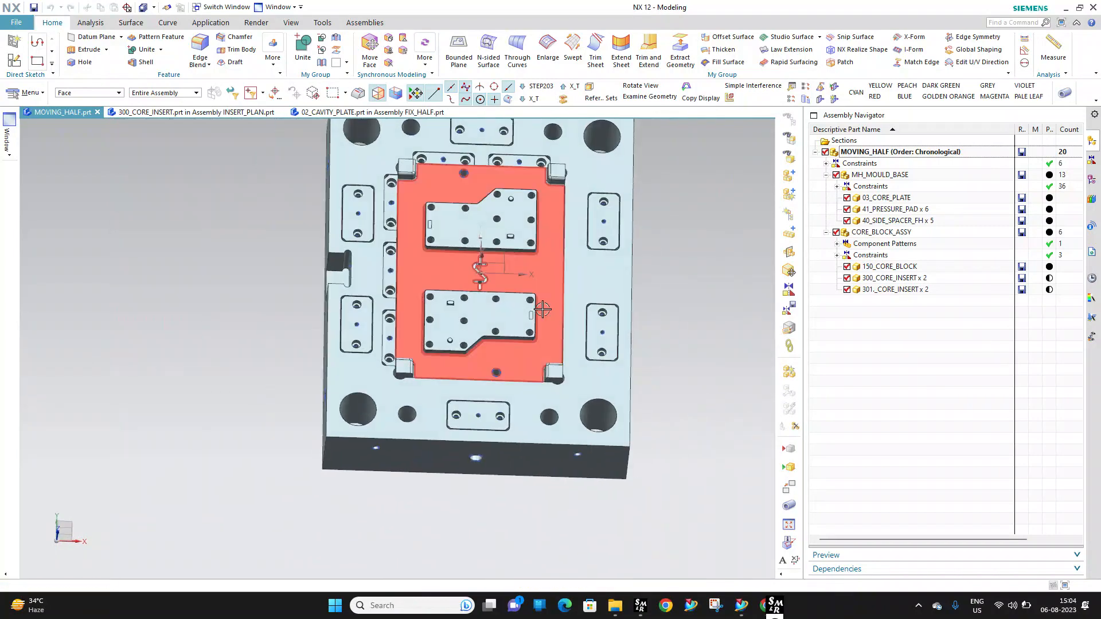